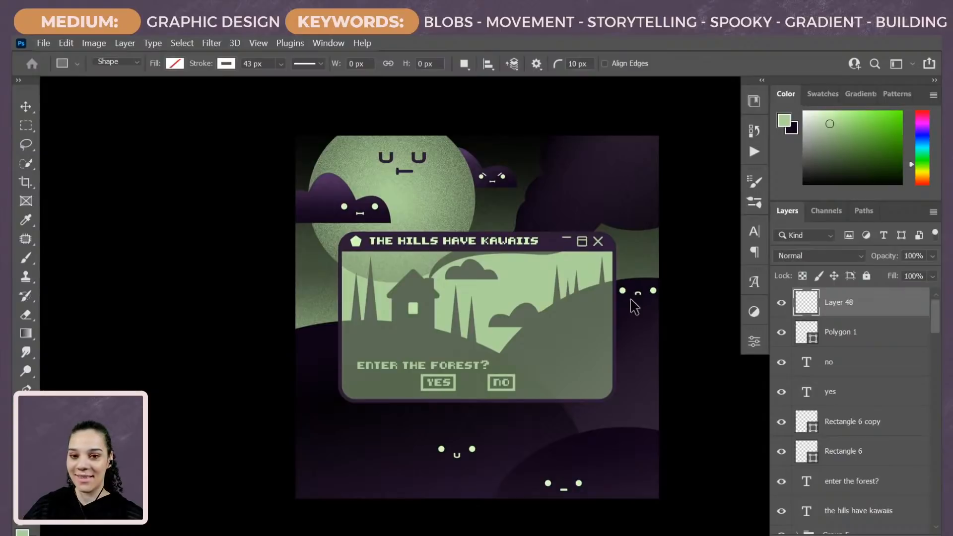
Step: Examine the finished illustration in full-screen view, including a close look at the game window in its centre
{"action": "key", "text": "f"}
{"action": "key", "text": "f"}
{"action": "key", "text": "ctrl+plus"}
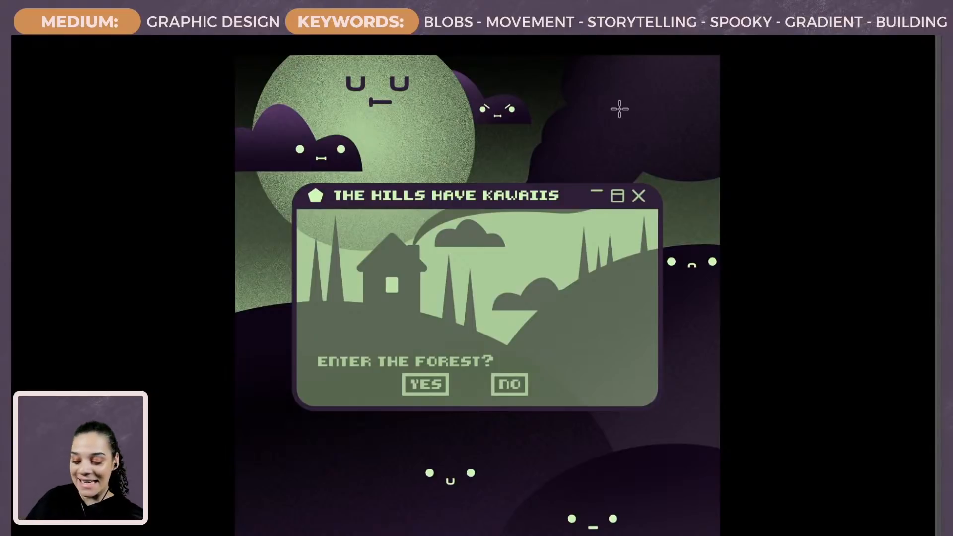
{"action": "key", "text": "ctrl+plus"}
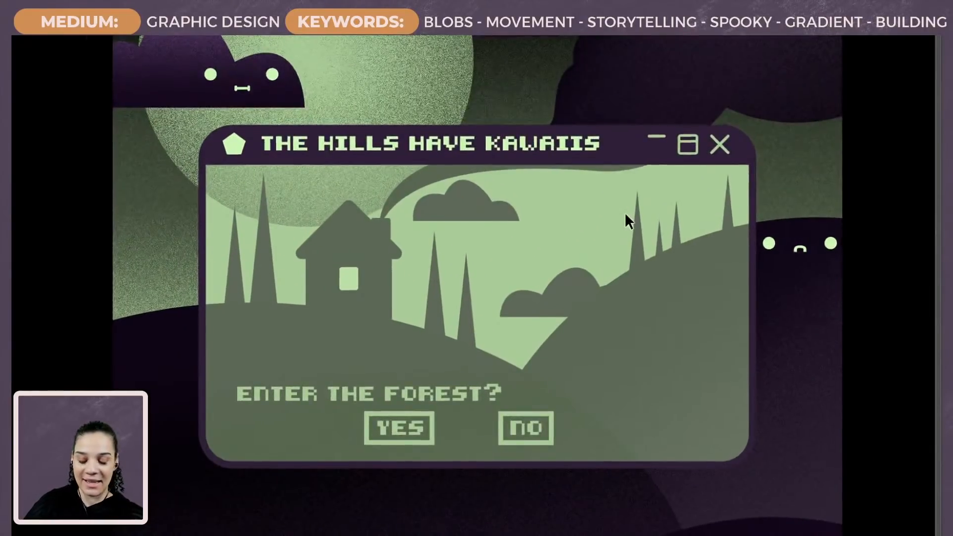
{"action": "key", "text": "ctrl+plus"}
{"action": "key", "text": "ctrl+plus"}
{"action": "key", "text": "ctrl+minus"}
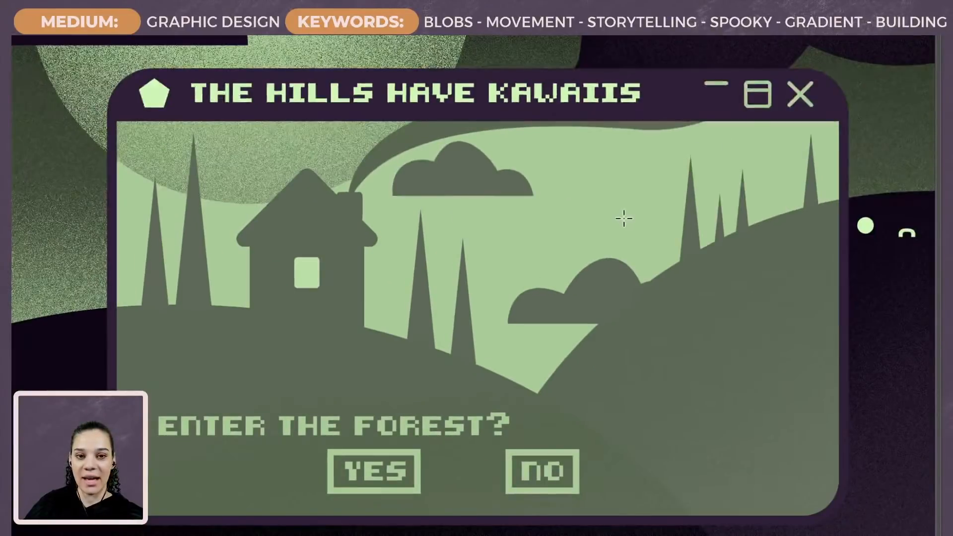
{"action": "key", "text": "ctrl+minus"}
{"action": "key", "text": "ctrl+minus"}
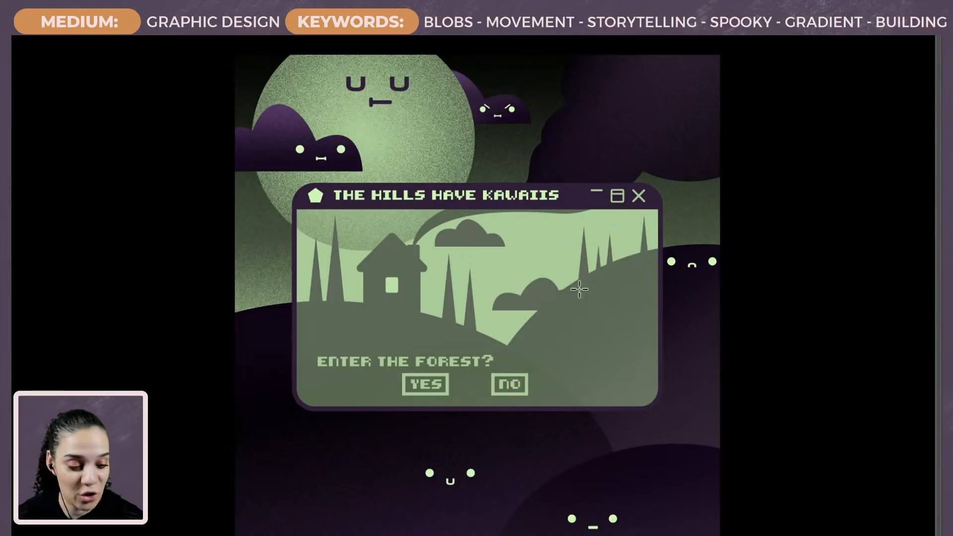
{"action": "left_click", "coordinate": [769, 174]}
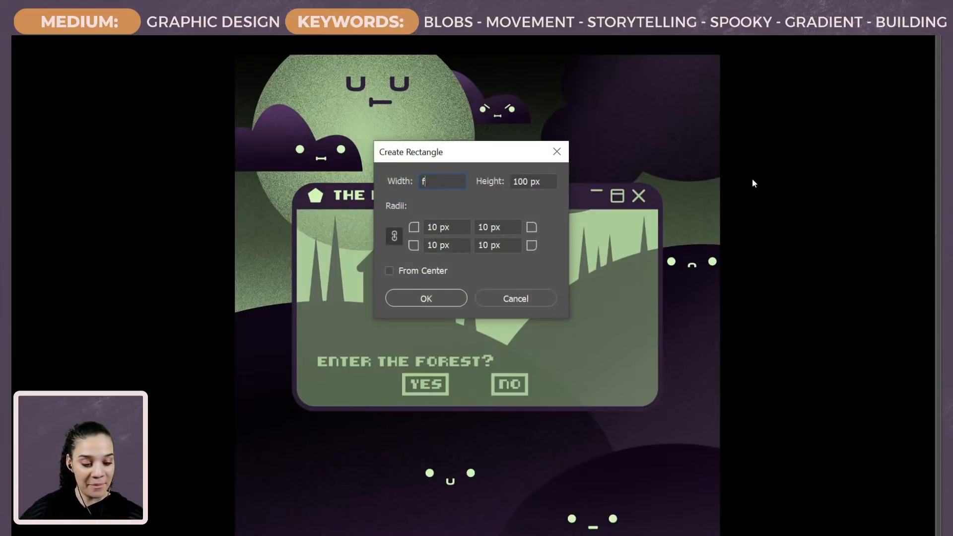
{"action": "left_click", "coordinate": [496, 298]}
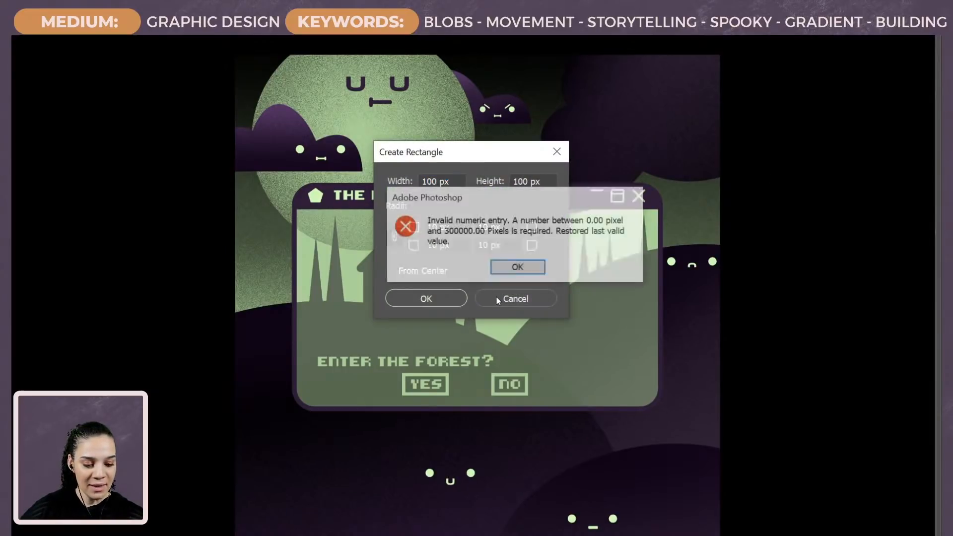
{"action": "left_click", "coordinate": [519, 268]}
Step: Return to the standard screen mode and show the Adobe Live Game Show library
{"action": "key", "text": "f"}
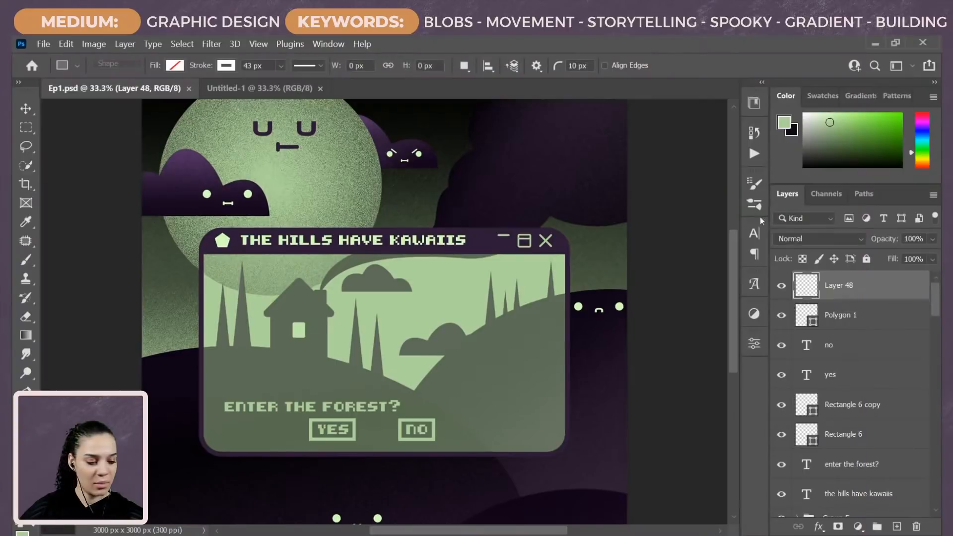
{"action": "left_click_drag", "start_coordinate": [411, 334], "coordinate": [437, 320]}
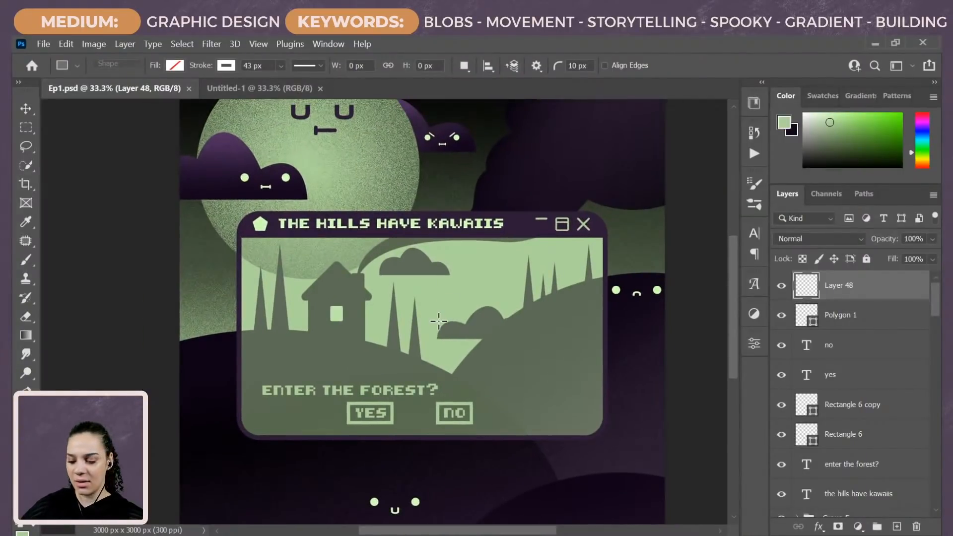
{"action": "key", "text": "ctrl+minus"}
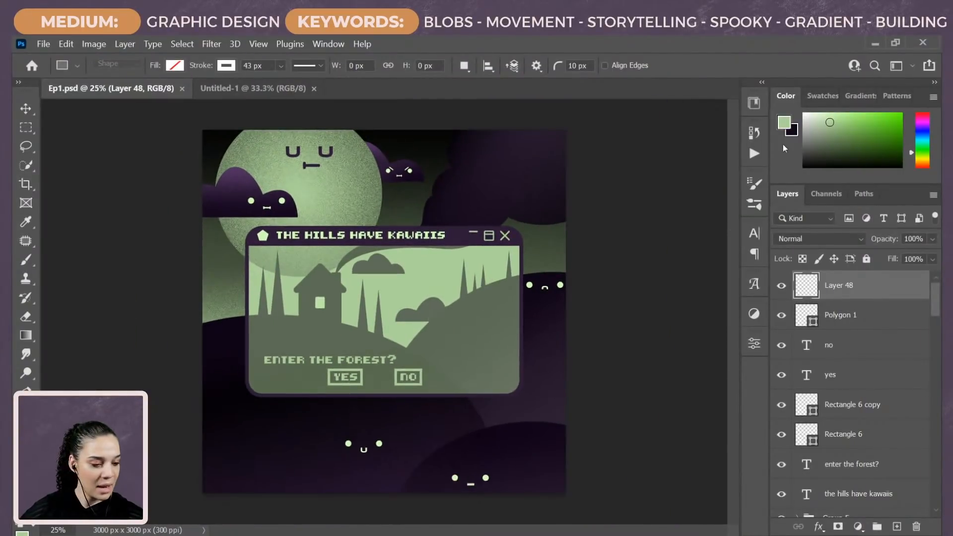
{"action": "left_click", "coordinate": [754, 103]}
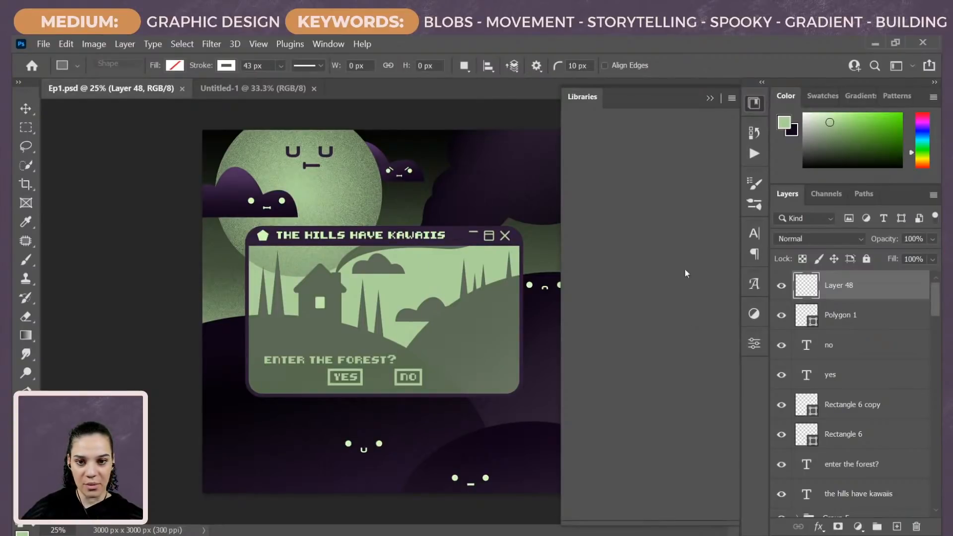
{"action": "left_click", "coordinate": [755, 102]}
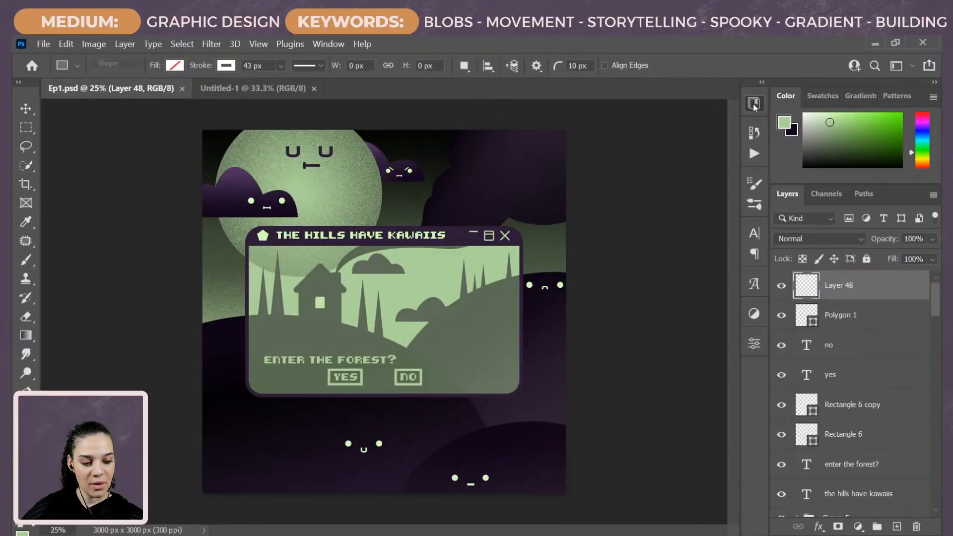
{"action": "left_click", "coordinate": [754, 103]}
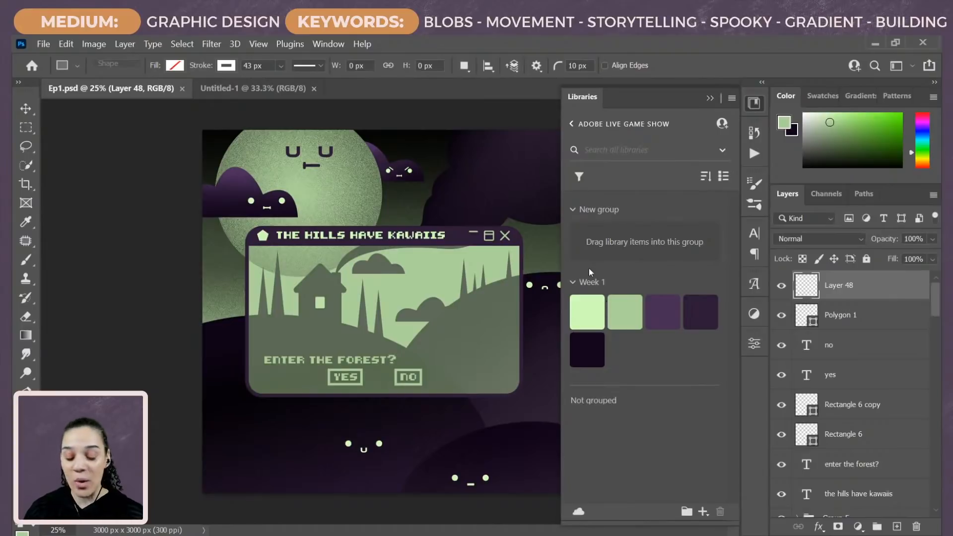
{"action": "left_click", "coordinate": [163, 192]}
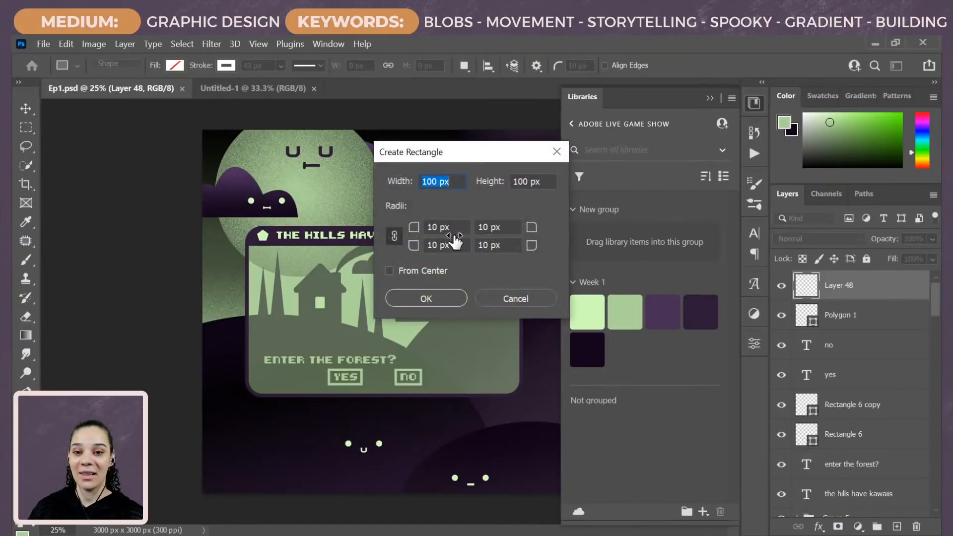
{"action": "left_click", "coordinate": [514, 298]}
Step: Expand Group 1 near the end of the layer stack and locate Layer 5 inside it
{"action": "key", "text": "ctrl+plus"}
{"action": "left_click_drag", "start_coordinate": [489, 358], "coordinate": [394, 260]}
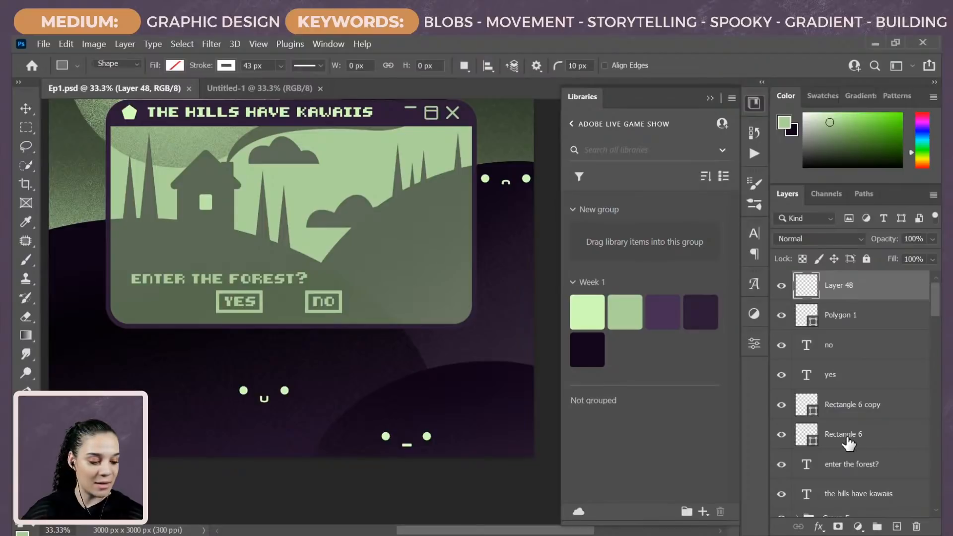
{"action": "scroll", "coordinate": [850, 445], "scroll_direction": "down", "scroll_amount": 8}
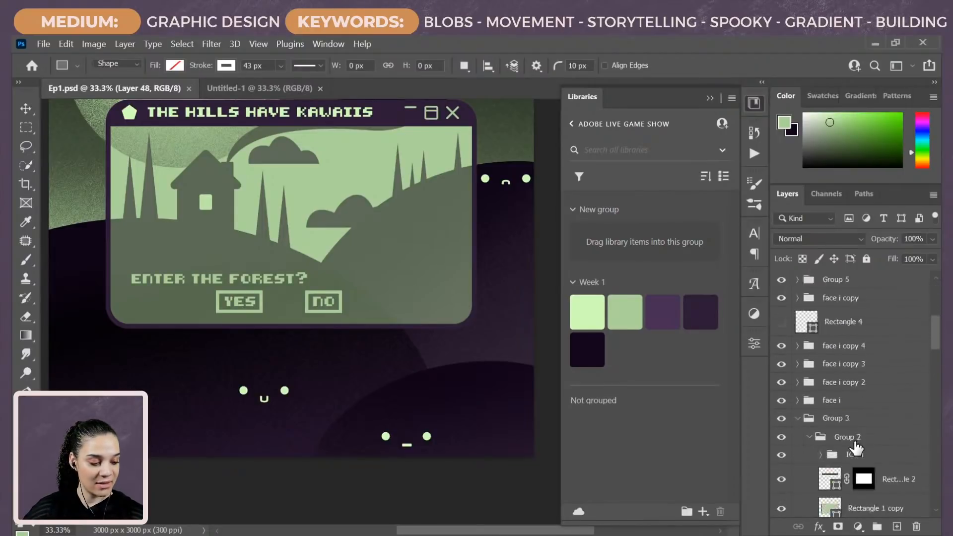
{"action": "scroll", "coordinate": [856, 447], "scroll_direction": "down", "scroll_amount": 10}
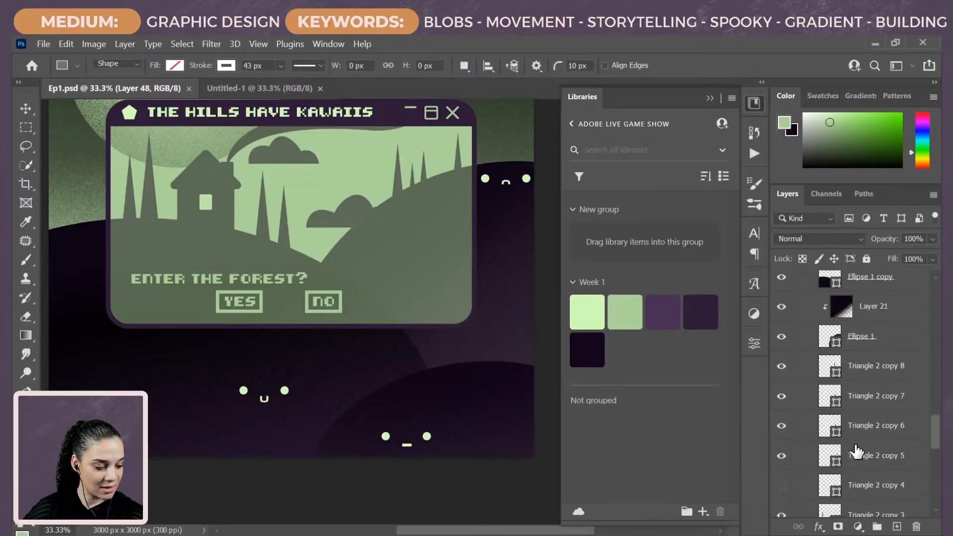
{"action": "scroll", "coordinate": [854, 453], "scroll_direction": "down", "scroll_amount": 10}
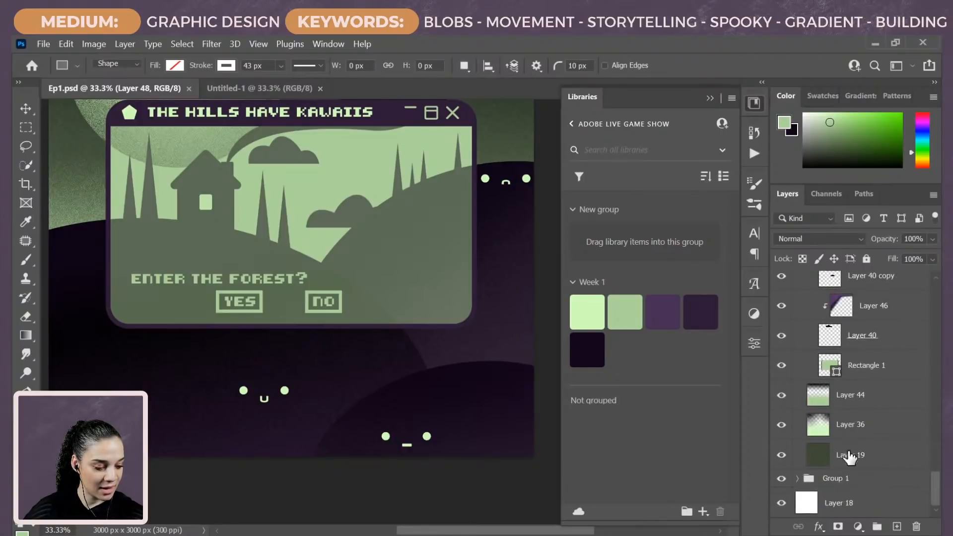
{"action": "left_click", "coordinate": [797, 478]}
{"action": "scroll", "coordinate": [843, 447], "scroll_direction": "down", "scroll_amount": 4}
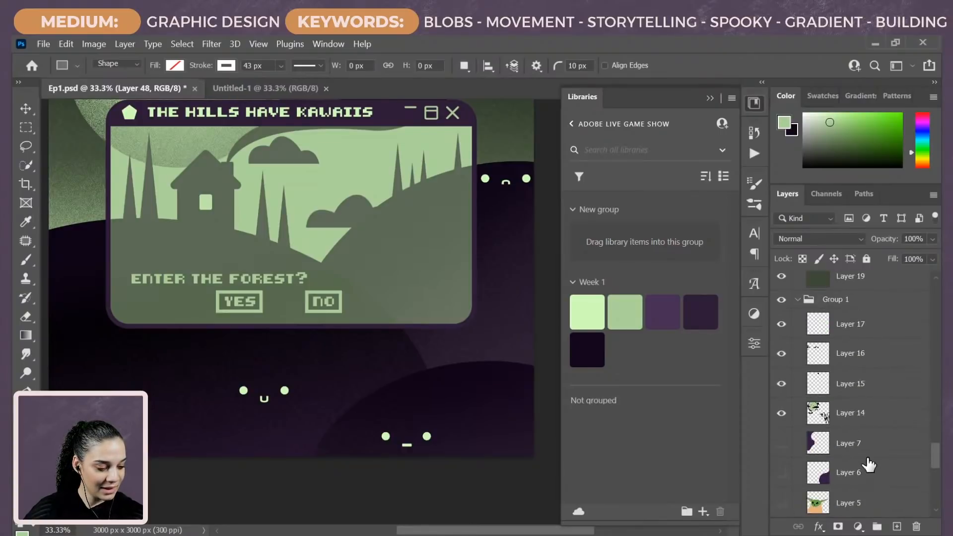
{"action": "scroll", "coordinate": [868, 459], "scroll_direction": "down", "scroll_amount": 2}
Step: Make Layer 5 in Group 1 visible and convert it to a smart object
{"action": "mouse_move", "coordinate": [866, 442]}
{"action": "left_mouse_down"}
{"action": "mouse_move", "coordinate": [689, 380]}
{"action": "mouse_move", "coordinate": [753, 394]}
{"action": "mouse_move", "coordinate": [860, 443]}
{"action": "left_mouse_up"}
{"action": "left_click", "coordinate": [782, 442]}
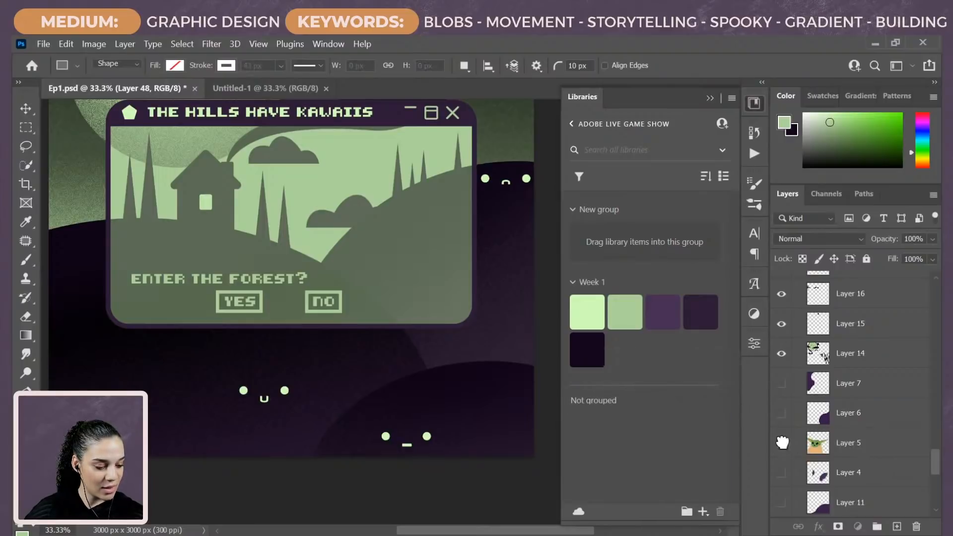
{"action": "right_click", "coordinate": [782, 443]}
{"action": "left_click", "coordinate": [788, 440]}
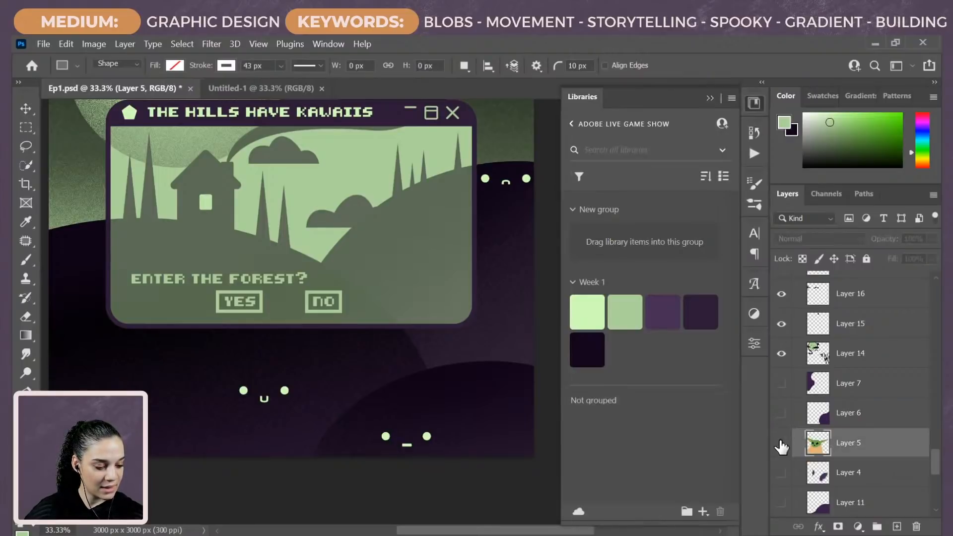
{"action": "right_click", "coordinate": [864, 450]}
{"action": "left_click", "coordinate": [735, 252]}
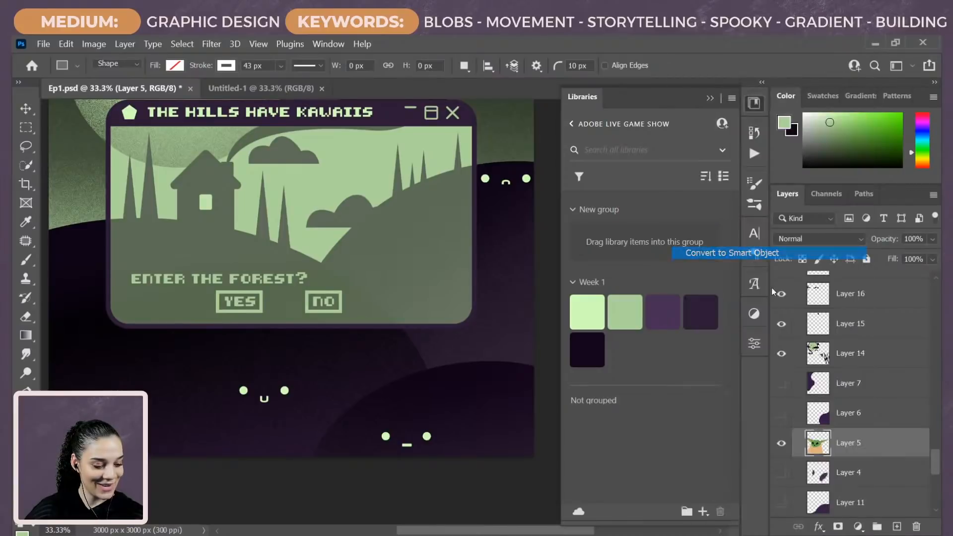
Step: Rename the Layer 5 smart object as BABY YODA
{"action": "double_click", "coordinate": [849, 442]}
{"action": "type", "text": "BAB"}
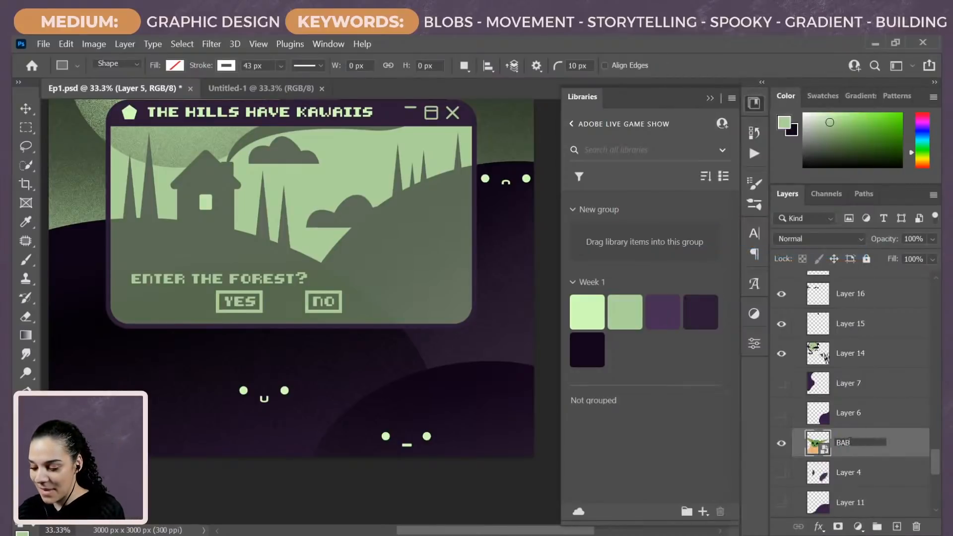
{"action": "type", "text": "Y YODA"}
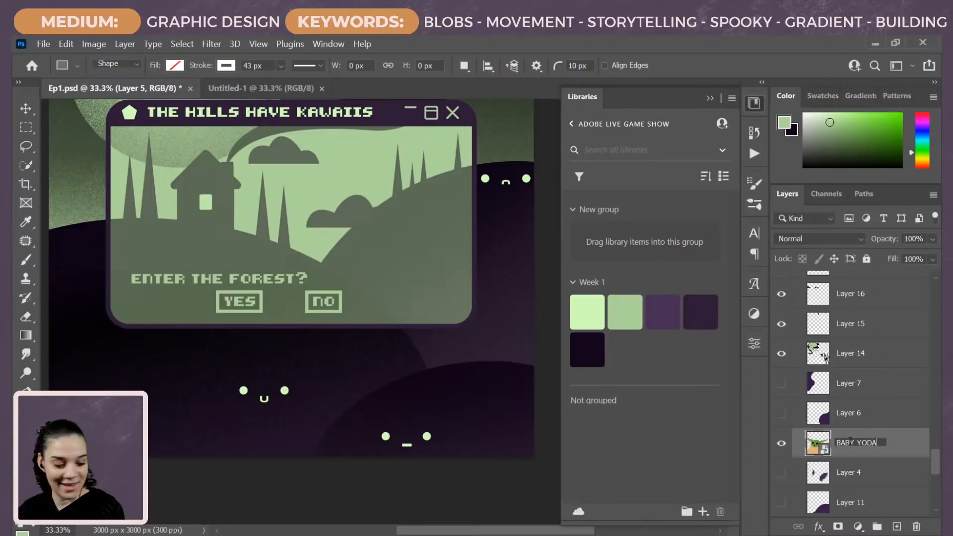
{"action": "key", "text": "Return"}
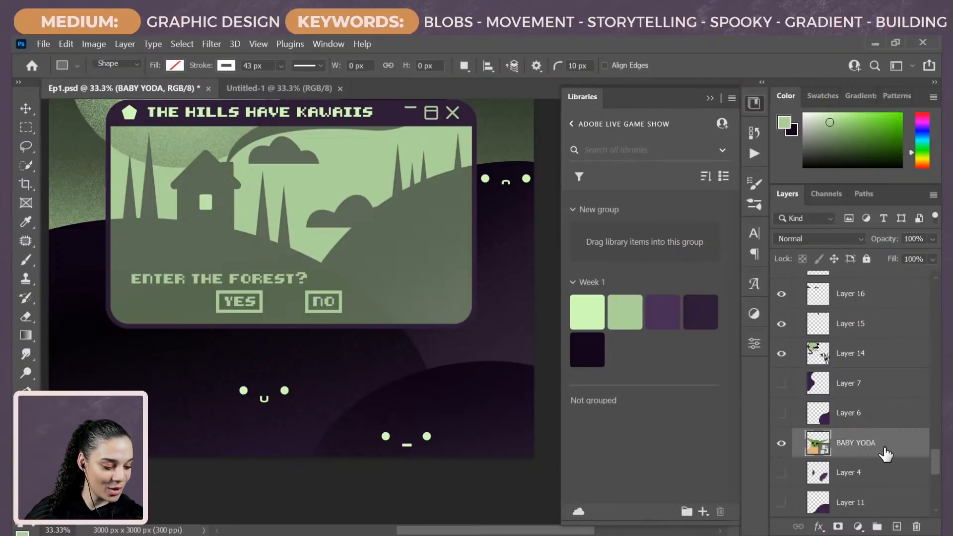
Step: Add the BABY YODA layer to the library and place it in the Week 1 group
{"action": "left_click_drag", "start_coordinate": [886, 449], "coordinate": [673, 404]}
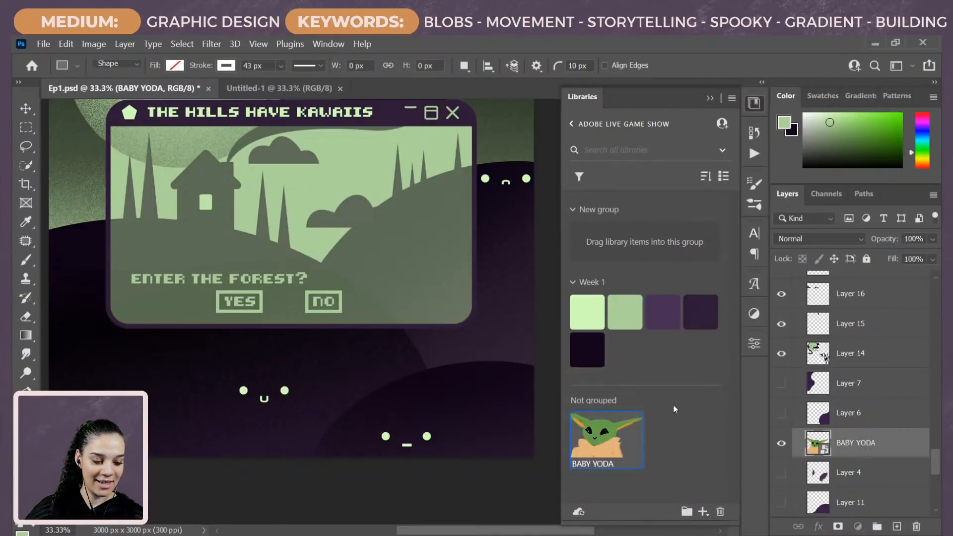
{"action": "left_click_drag", "start_coordinate": [613, 433], "coordinate": [666, 367]}
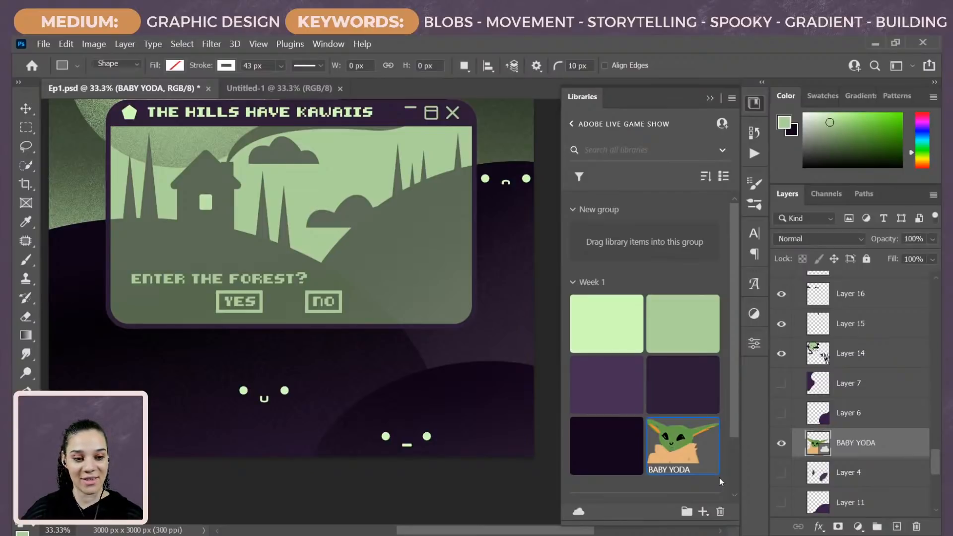
Step: Collapse Group 1 and inspect the contents of the face i copy group higher in the layer stack
{"action": "scroll", "coordinate": [869, 416], "scroll_direction": "up", "scroll_amount": 4}
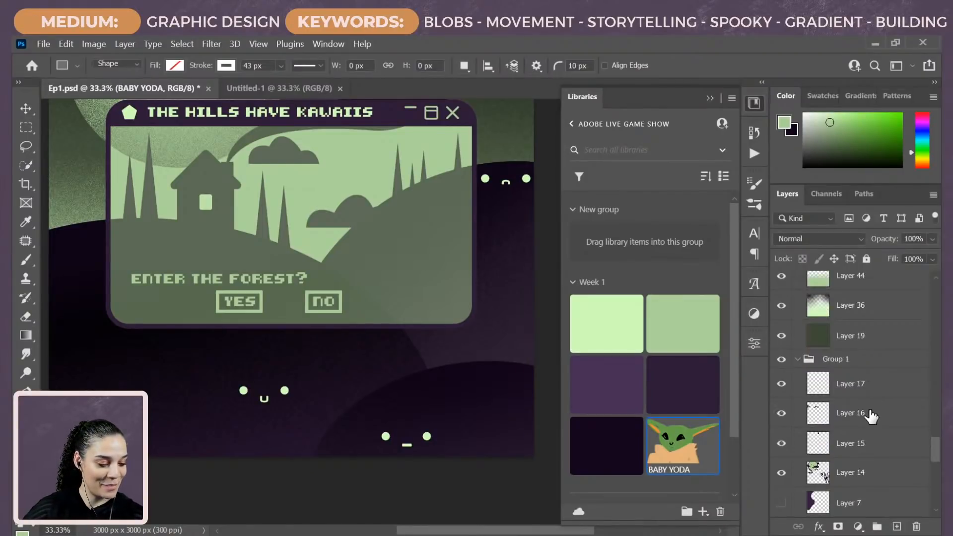
{"action": "left_click", "coordinate": [797, 359]}
{"action": "scroll", "coordinate": [819, 377], "scroll_direction": "up", "scroll_amount": 5}
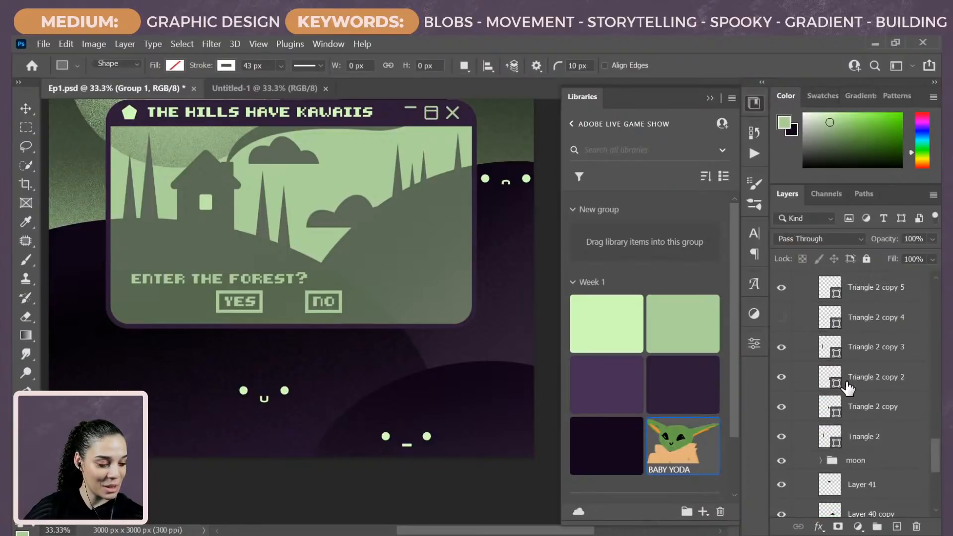
{"action": "scroll", "coordinate": [848, 389], "scroll_direction": "up", "scroll_amount": 10}
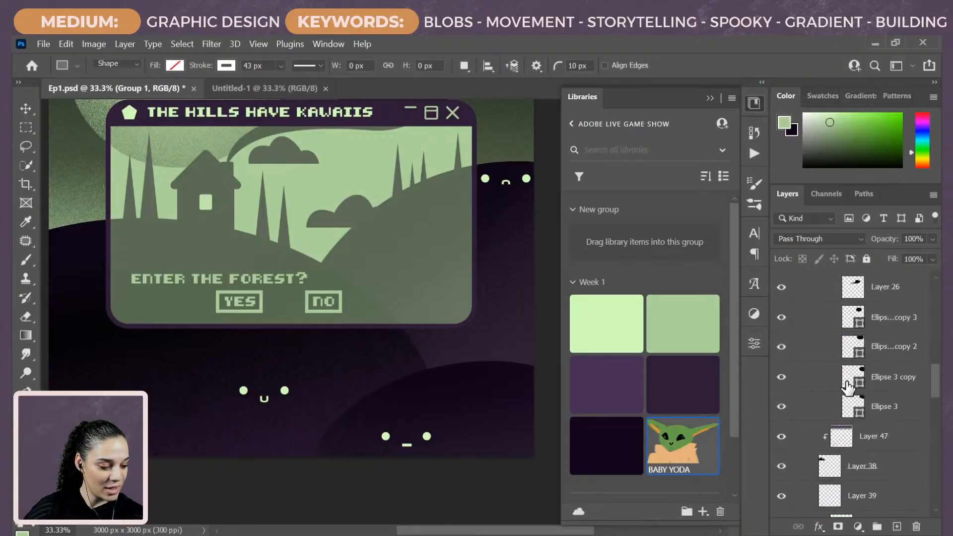
{"action": "scroll", "coordinate": [847, 388], "scroll_direction": "up", "scroll_amount": 5}
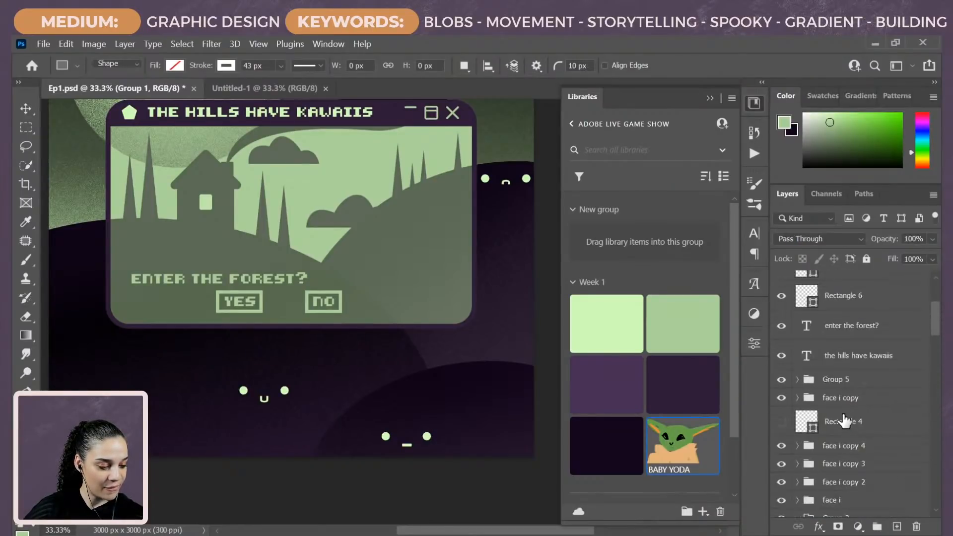
{"action": "left_click", "coordinate": [797, 397]}
{"action": "left_click_drag", "start_coordinate": [401, 209], "coordinate": [400, 297]}
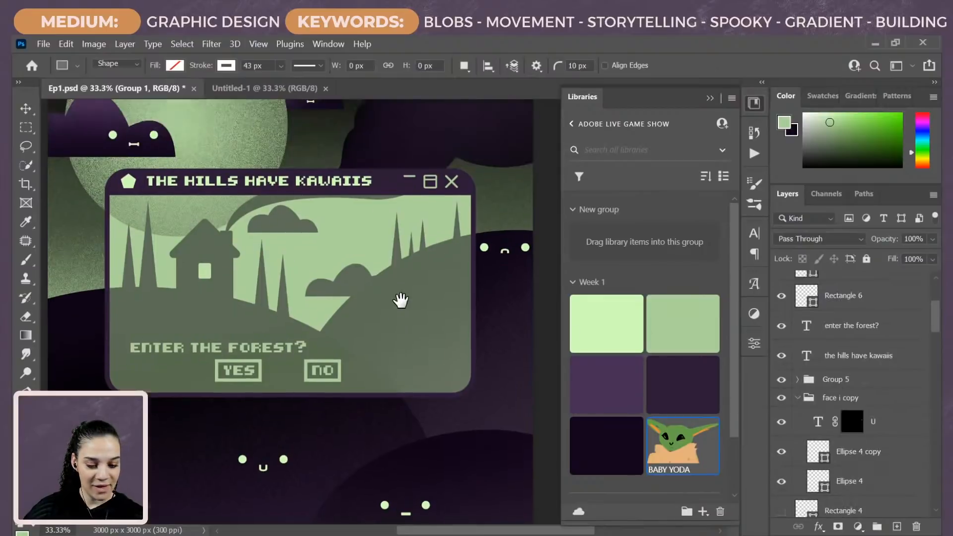
{"action": "key", "text": "ctrl+minus"}
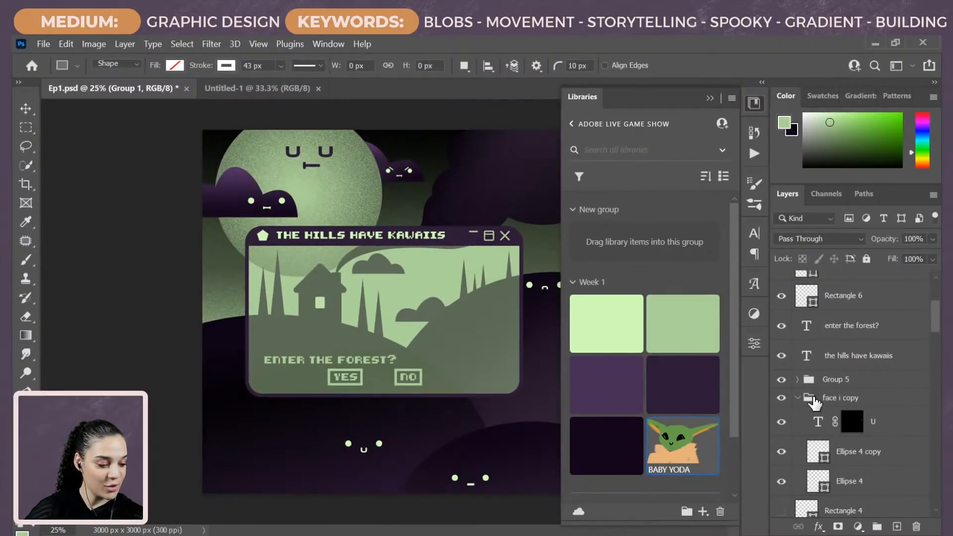
{"action": "left_click", "coordinate": [797, 397]}
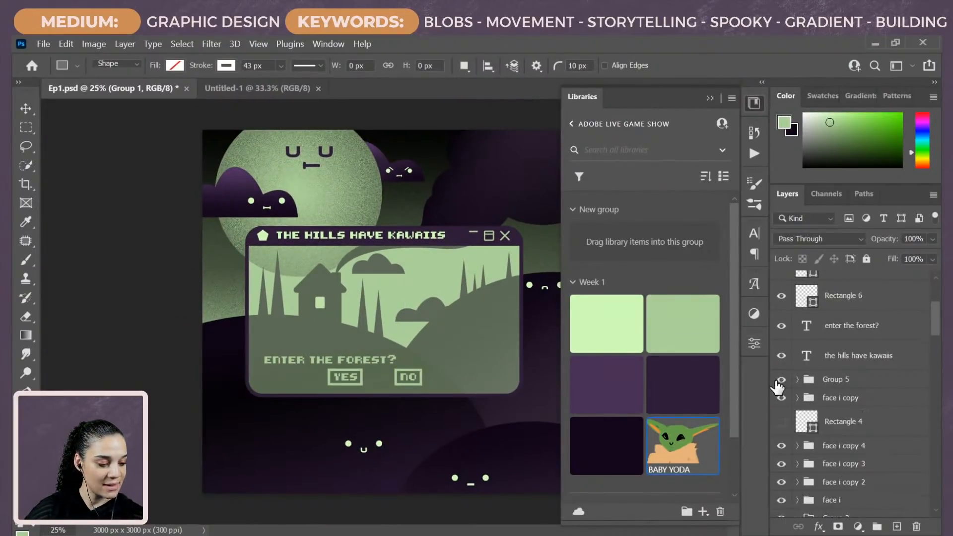
Step: Check which artwork Group 5 contains by toggling its visibility, and rename the group as MOON FACE
{"action": "left_click", "coordinate": [782, 379]}
{"action": "left_click", "coordinate": [782, 380]}
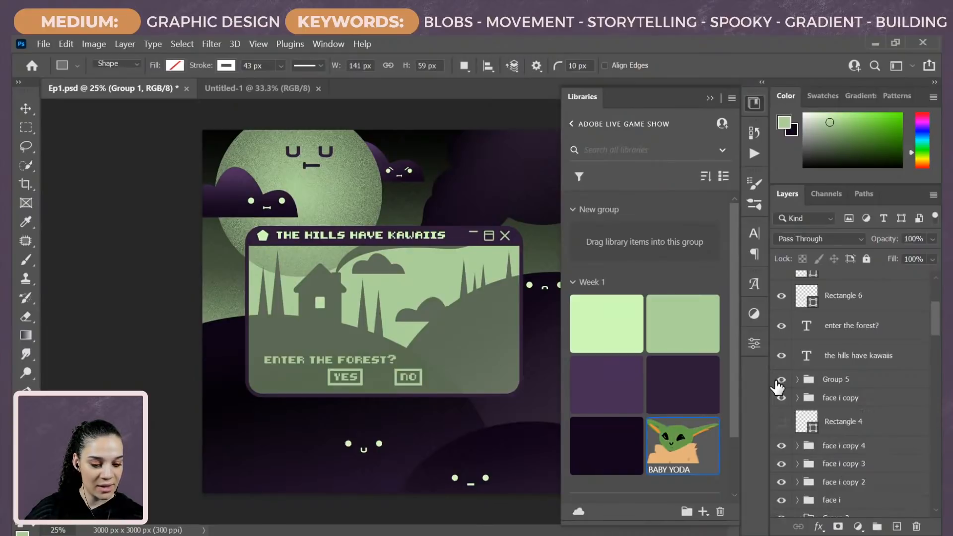
{"action": "double_click", "coordinate": [835, 381]}
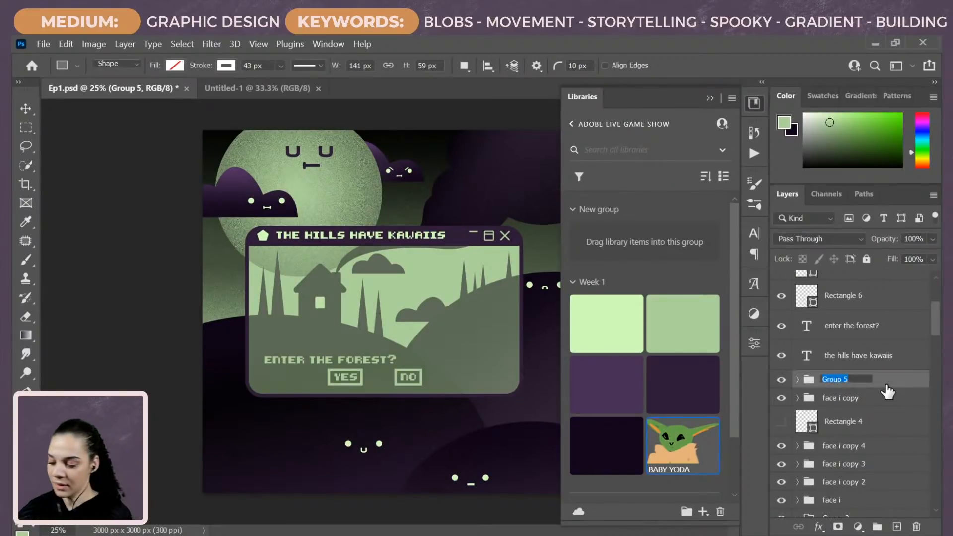
{"action": "type", "text": "MOON FACE"}
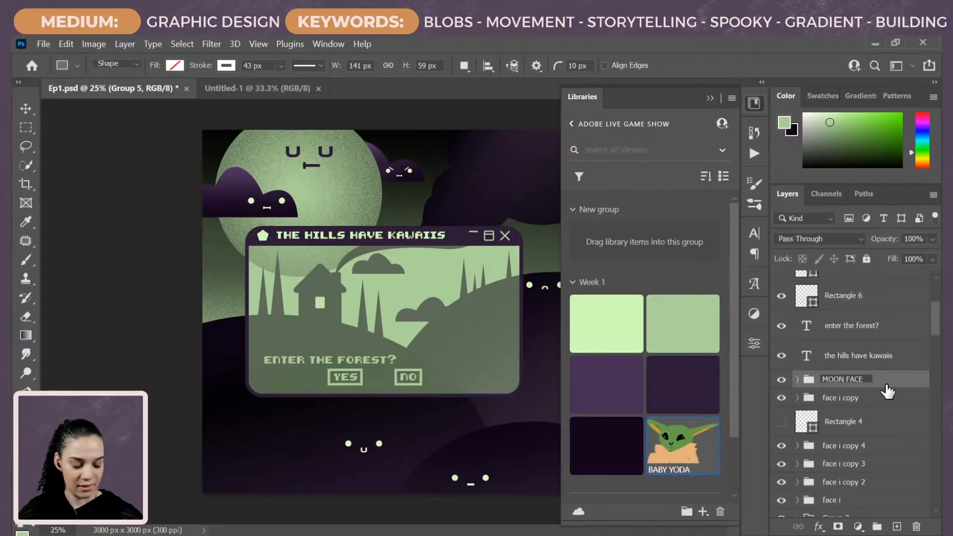
{"action": "key", "text": "Return"}
Step: Convert the MOON FACE group to a smart object and add it to the library's Week 1 group
{"action": "right_click", "coordinate": [883, 383]}
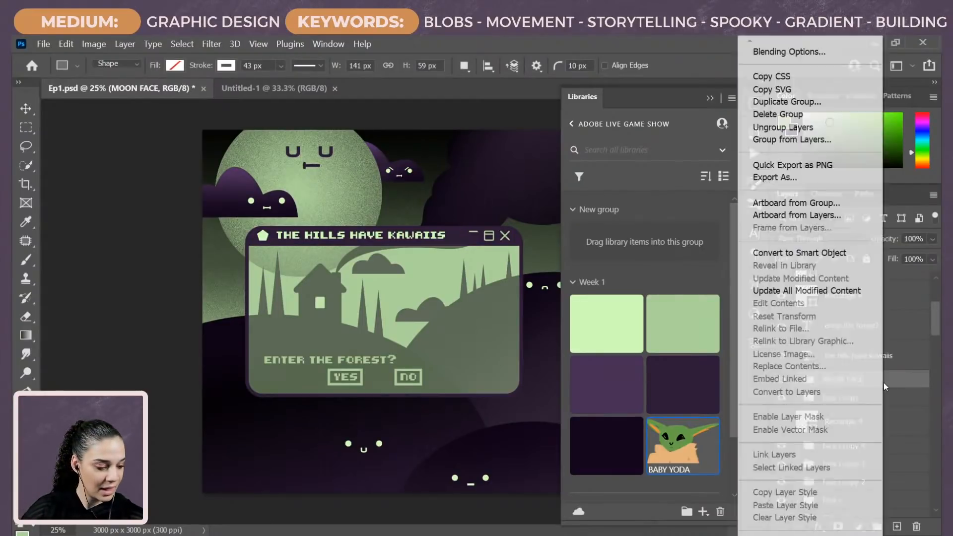
{"action": "left_click", "coordinate": [822, 252]}
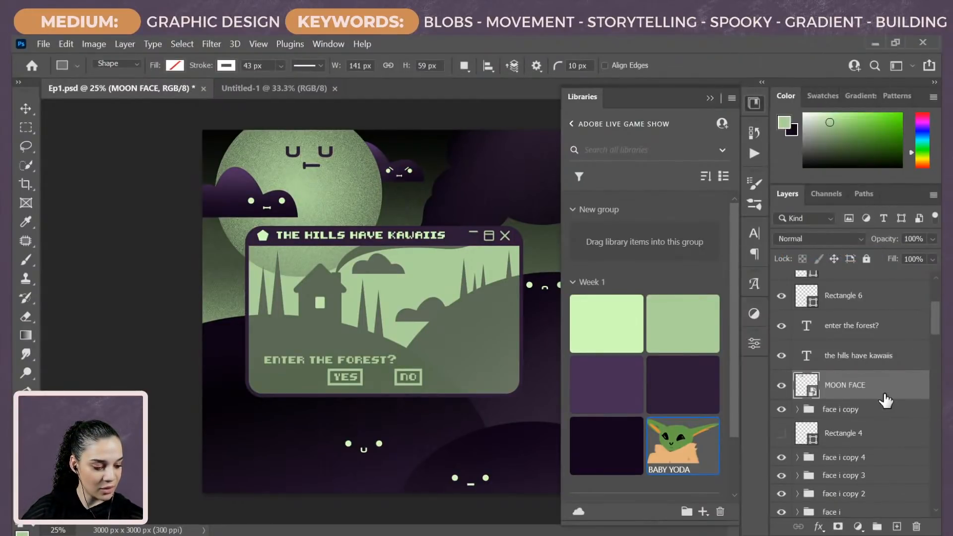
{"action": "left_click_drag", "start_coordinate": [889, 396], "coordinate": [671, 475]}
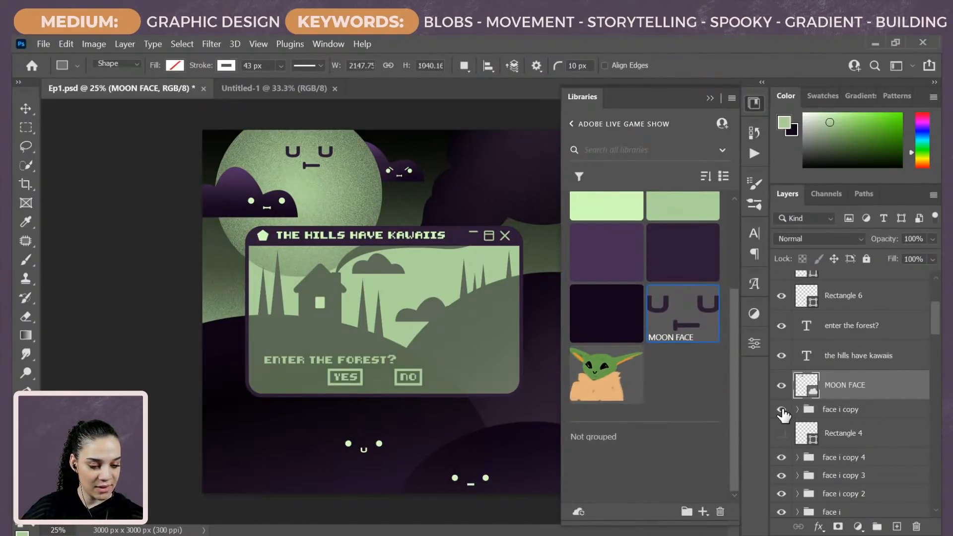
Step: Rename the face i copy layer group as TOP HILL FACE
{"action": "double_click", "coordinate": [839, 410]}
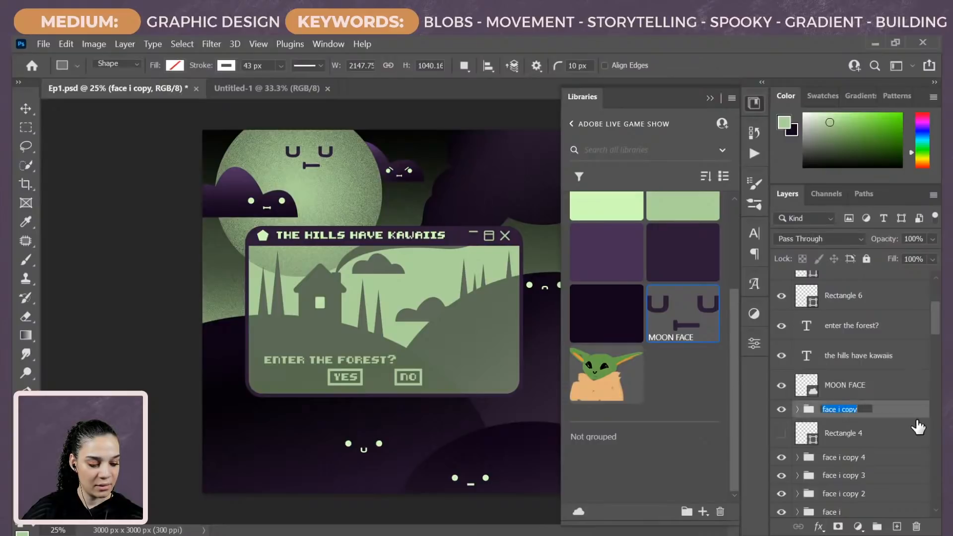
{"action": "type", "text": "TO"}
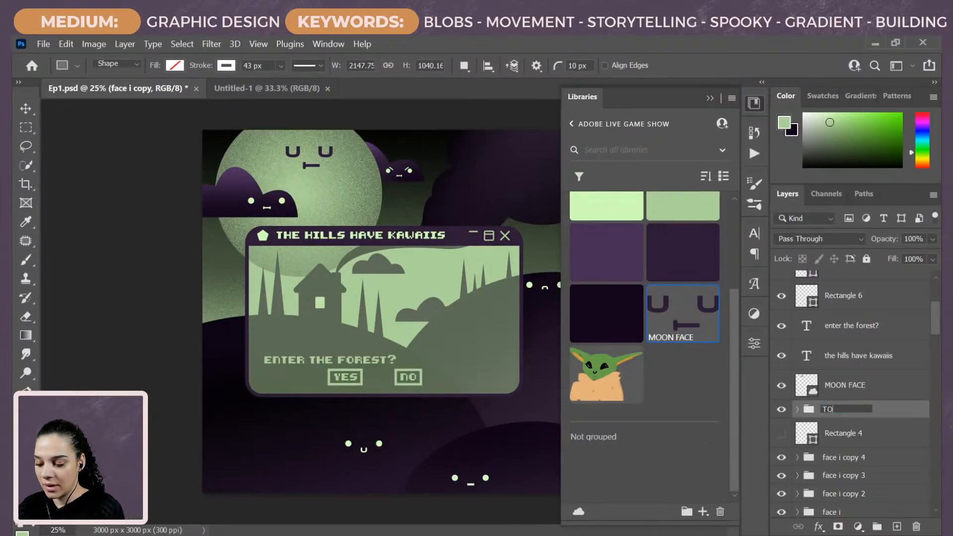
{"action": "type", "text": "P HILL FA"}
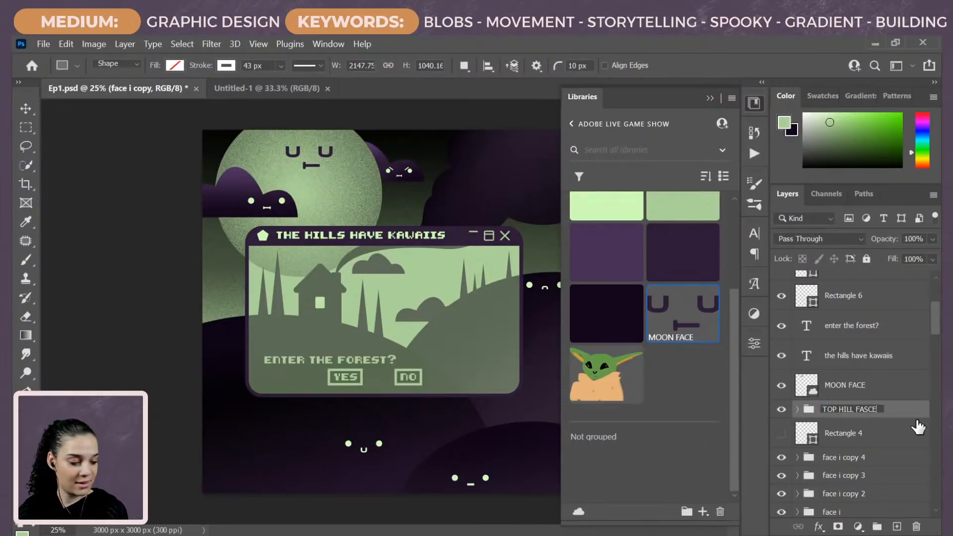
{"action": "type", "text": "CE"}
{"action": "key", "text": "Return"}
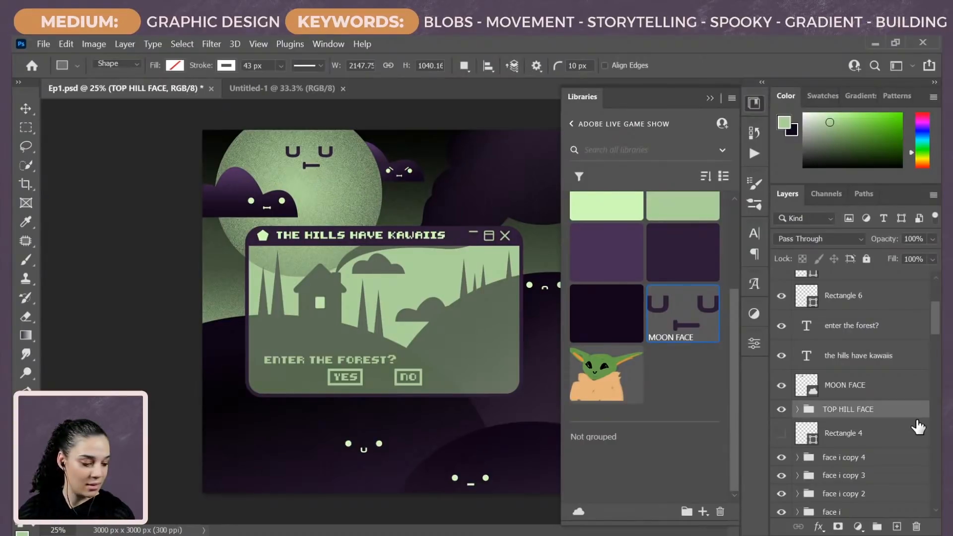
Step: Convert the TOP HILL FACE group to a smart object and add it to the library's Week 1 group
{"action": "right_click", "coordinate": [904, 413]}
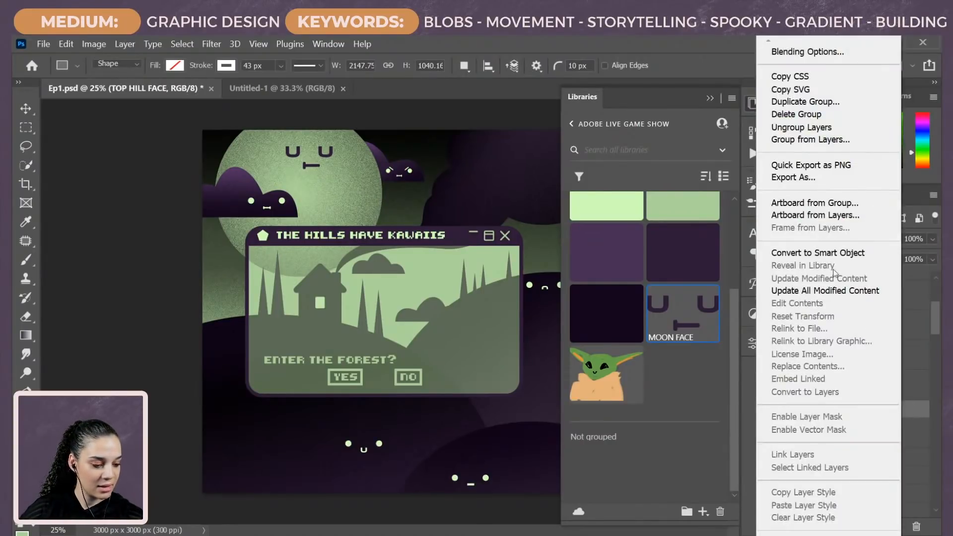
{"action": "left_click", "coordinate": [834, 253]}
{"action": "left_click_drag", "start_coordinate": [887, 422], "coordinate": [682, 373]}
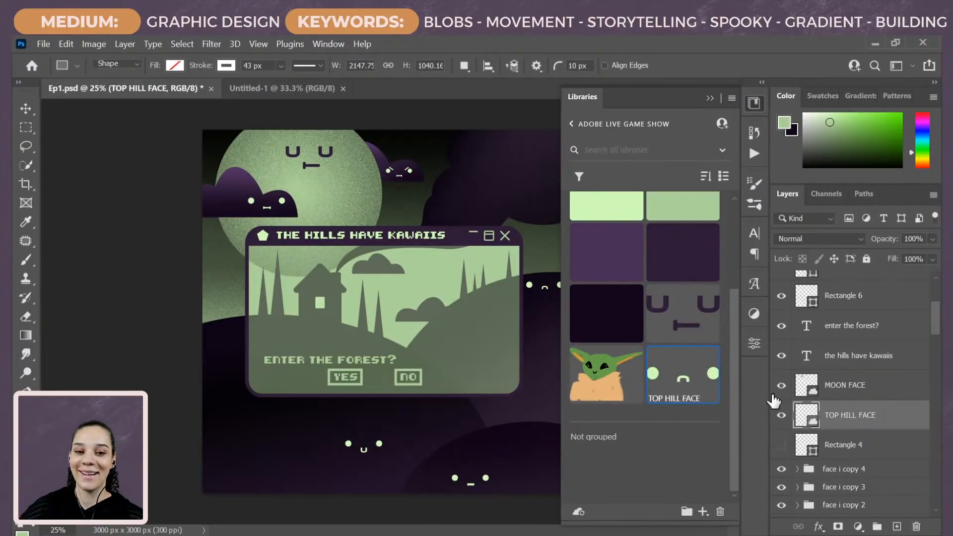
Step: Identify the face in the face i copy 4 group by toggling its visibility, and rename the group as LEFT CLOUD FACE
{"action": "left_click", "coordinate": [782, 445]}
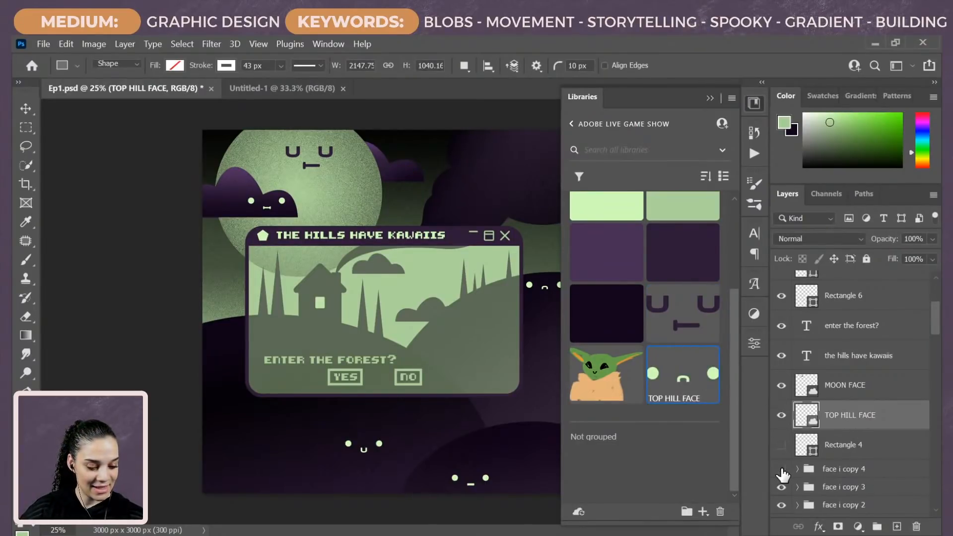
{"action": "double_click", "coordinate": [853, 469]}
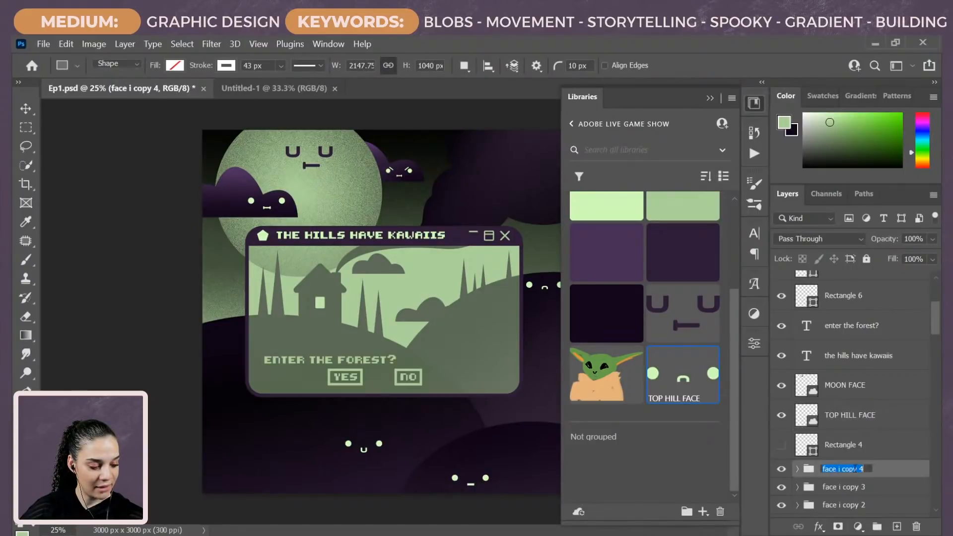
{"action": "type", "text": "LEFT"}
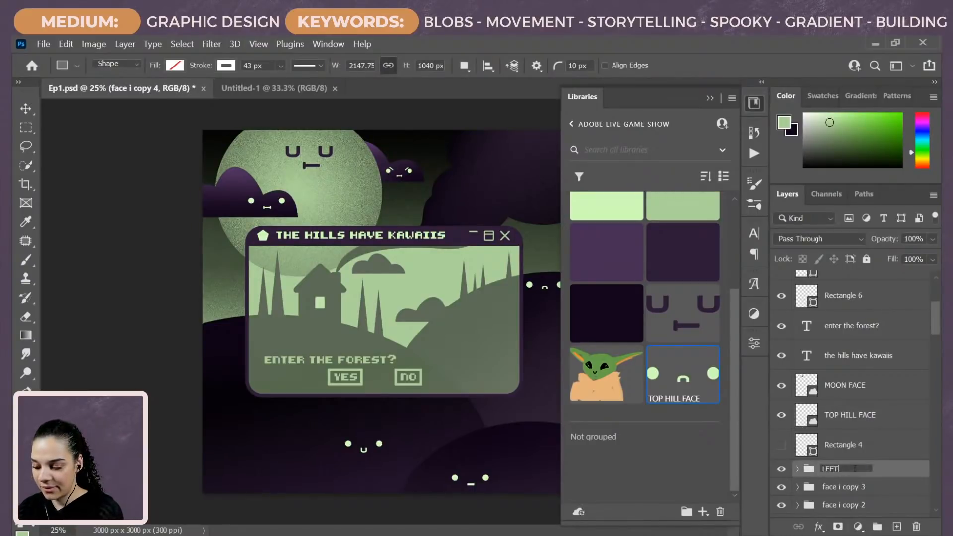
{"action": "type", "text": " CLOUD FACE"}
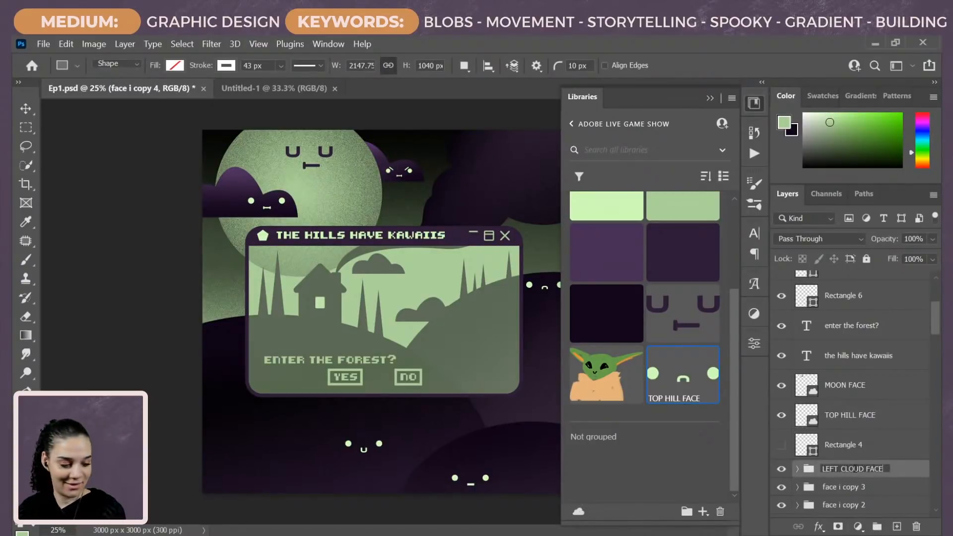
{"action": "key", "text": "Return"}
Step: Convert the LEFT CLOUD FACE group to a smart object and add it to the library's Week 1 group
{"action": "right_click", "coordinate": [853, 470]}
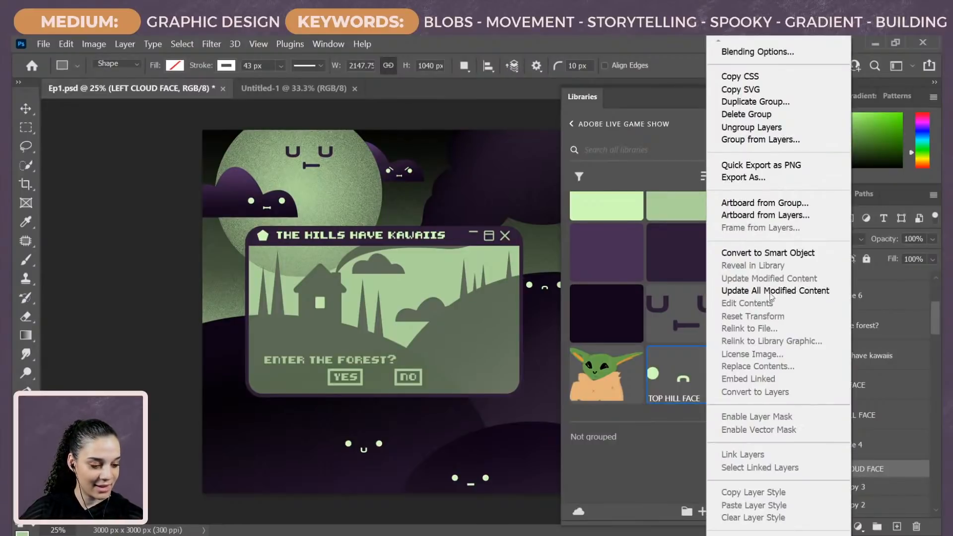
{"action": "left_click", "coordinate": [783, 253]}
{"action": "left_click_drag", "start_coordinate": [896, 484], "coordinate": [676, 391]}
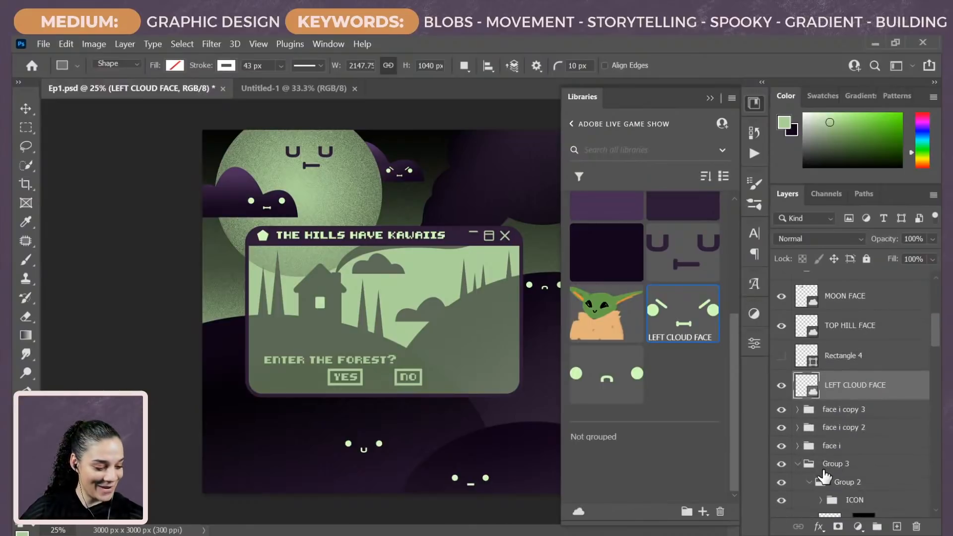
Step: Check the face in the face i copy 3 group and rename the group as RIGHT CLOUD FACE
{"action": "scroll", "coordinate": [816, 449], "scroll_direction": "down", "scroll_amount": 3}
{"action": "left_click", "coordinate": [781, 410]}
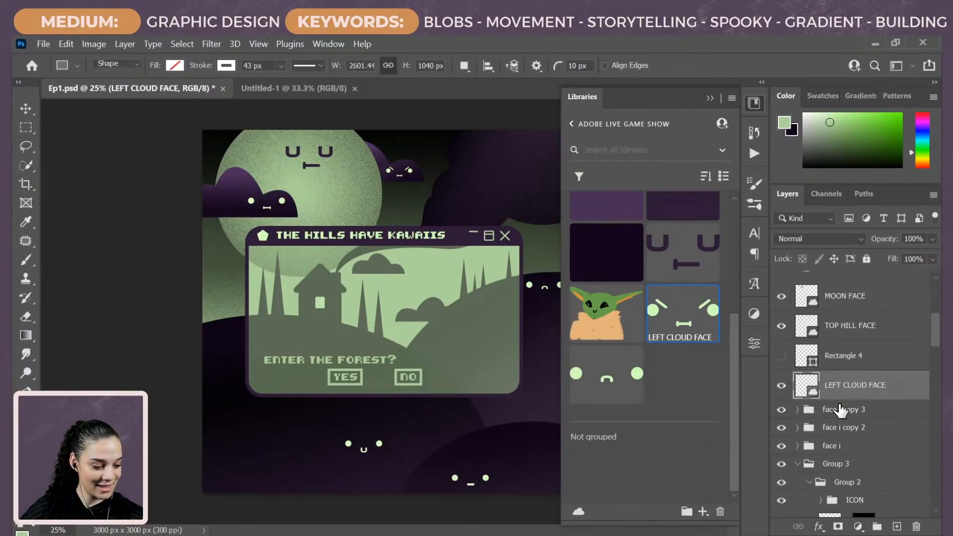
{"action": "double_click", "coordinate": [842, 409]}
{"action": "type", "text": "RIGH"}
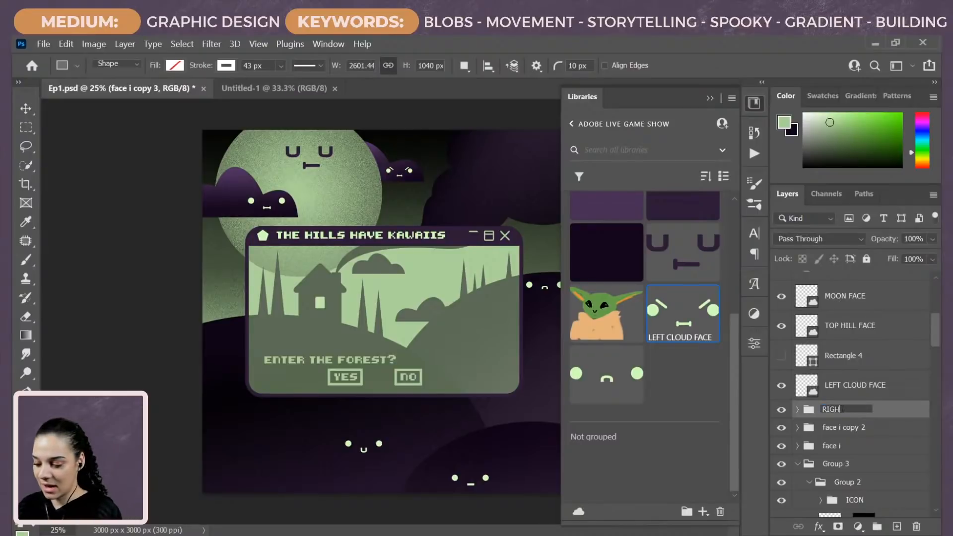
{"action": "type", "text": "T CLOUD FACE"}
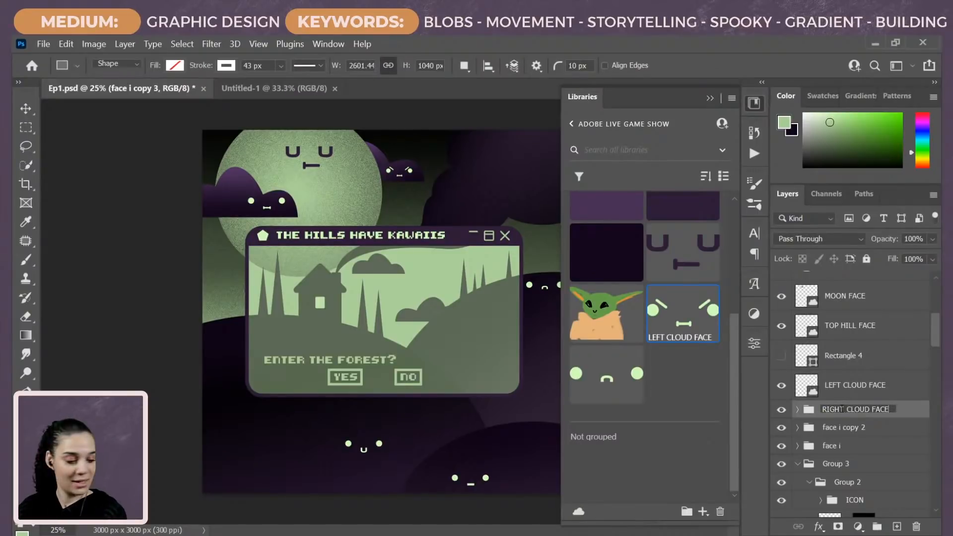
{"action": "key", "text": "Return"}
Step: Convert the RIGHT CLOUD FACE group to a smart object and add it to the library's Week 1 group
{"action": "right_click", "coordinate": [885, 411]}
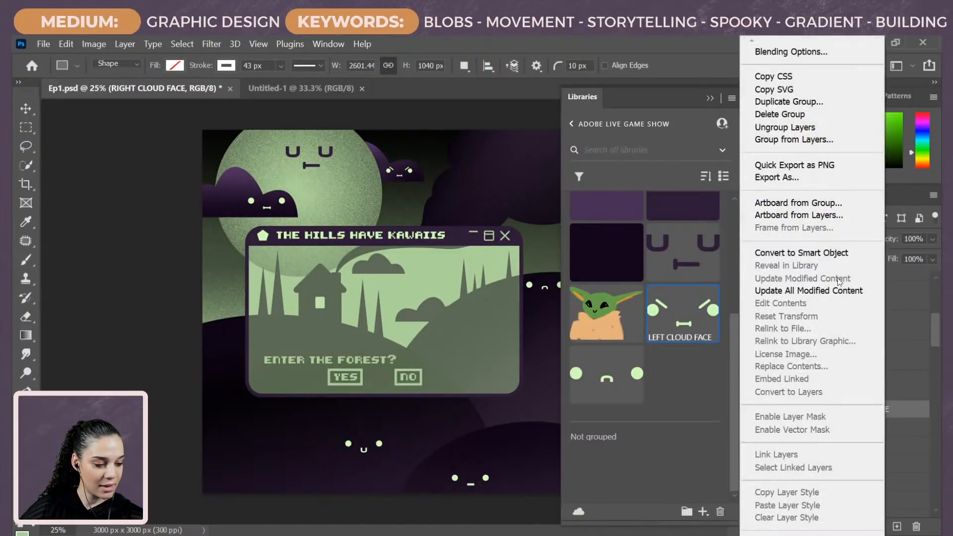
{"action": "left_click", "coordinate": [838, 255]}
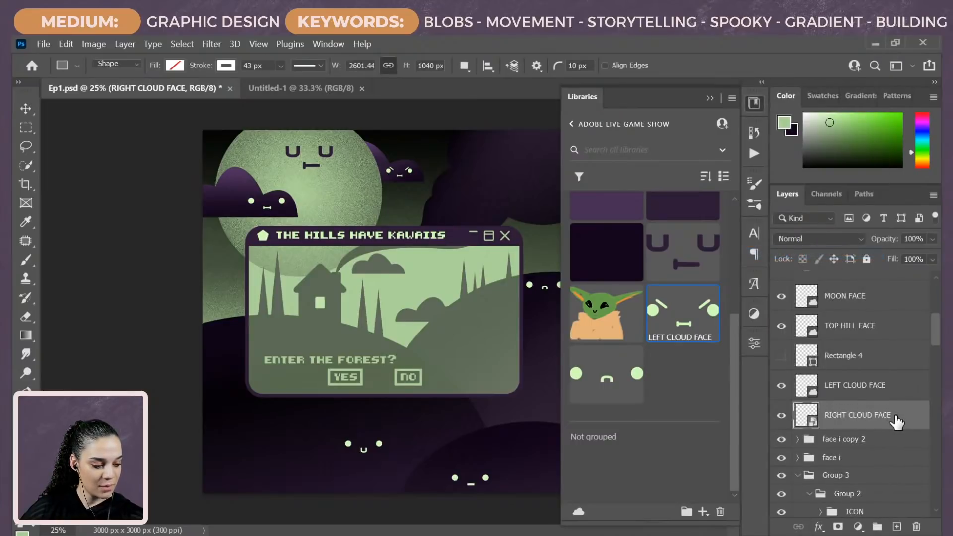
{"action": "left_click_drag", "start_coordinate": [897, 422], "coordinate": [736, 394]}
Step: Rename the face i copy 2 layer group as BOTTOM HILL FACE
{"action": "scroll", "coordinate": [865, 445], "scroll_direction": "down", "scroll_amount": 1}
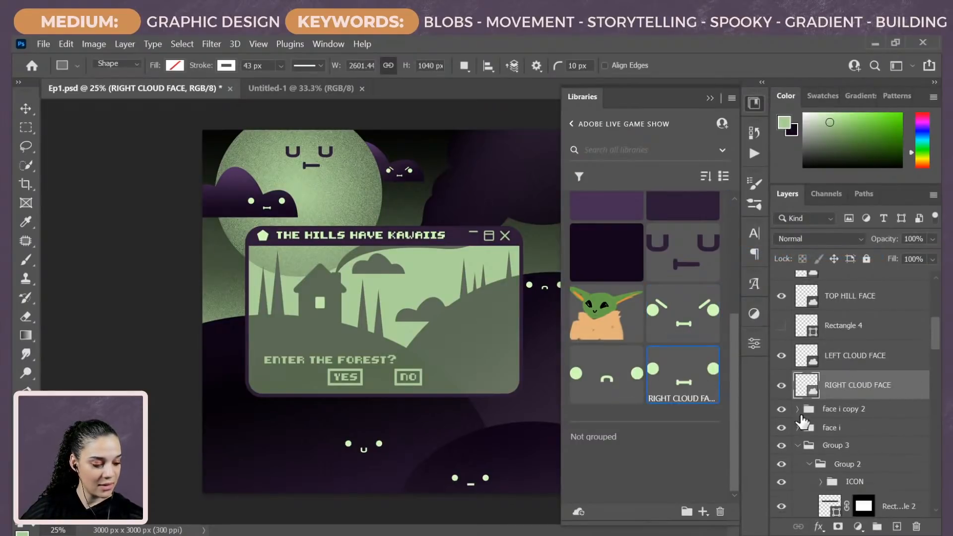
{"action": "double_click", "coordinate": [837, 410]}
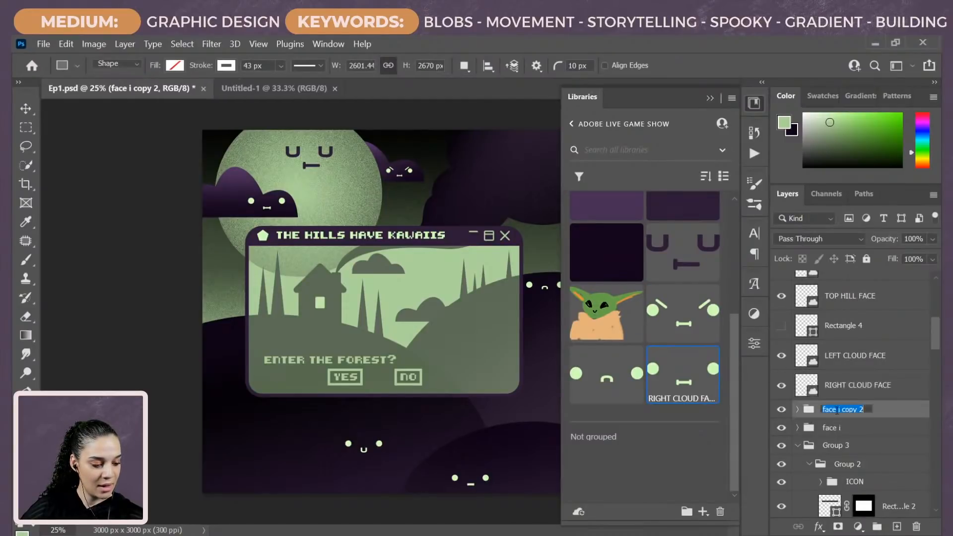
{"action": "type", "text": "BOTTO"}
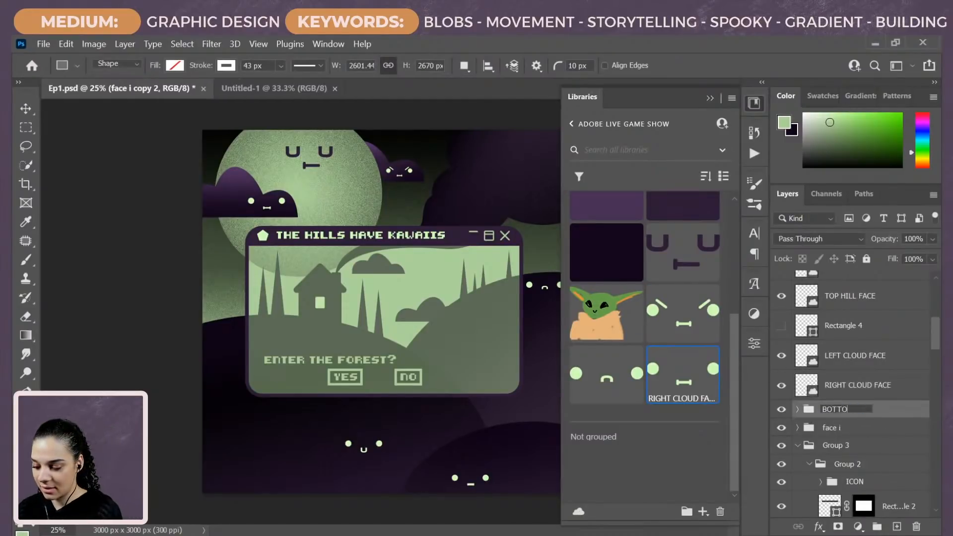
{"action": "type", "text": "M HILL FACE"}
{"action": "key", "text": "Return"}
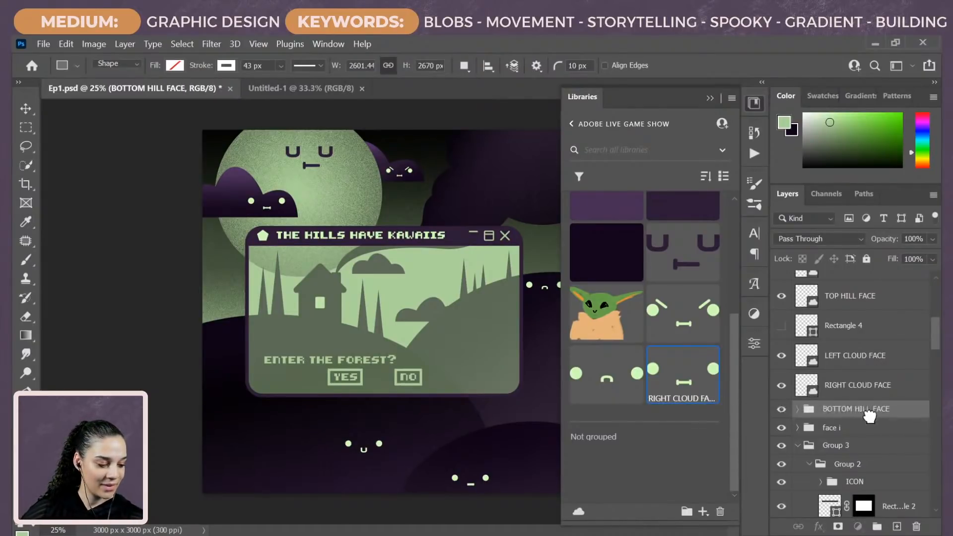
Step: Convert the BOTTOM HILL FACE group to a smart object and add it to the library's Week 1 group
{"action": "right_click", "coordinate": [875, 410]}
{"action": "left_click", "coordinate": [791, 252]}
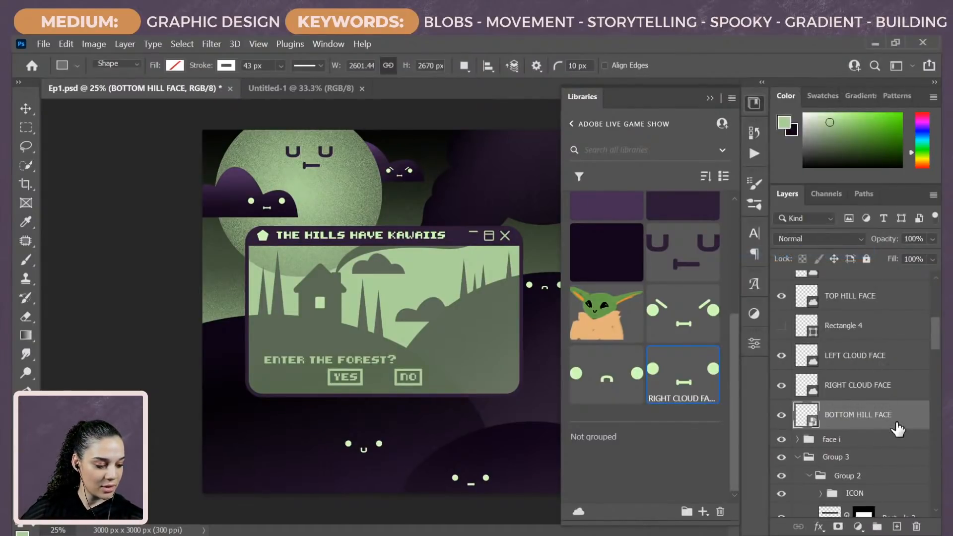
{"action": "left_click_drag", "start_coordinate": [894, 422], "coordinate": [676, 403]}
{"action": "scroll", "coordinate": [695, 404], "scroll_direction": "down", "scroll_amount": 1}
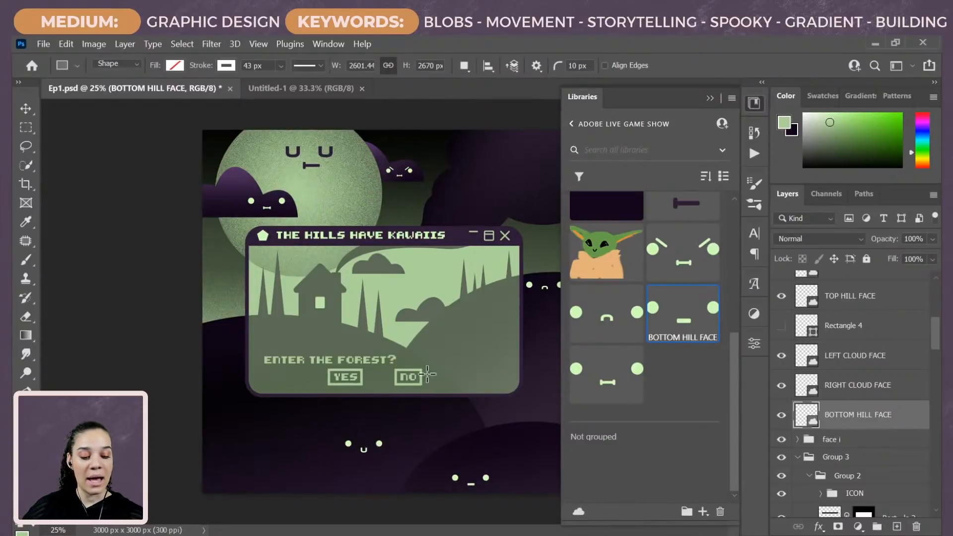
Step: Review the colours and face graphics saved in the library's Week 1 group, and collapse the group
{"action": "scroll", "coordinate": [643, 305], "scroll_direction": "up", "scroll_amount": 5}
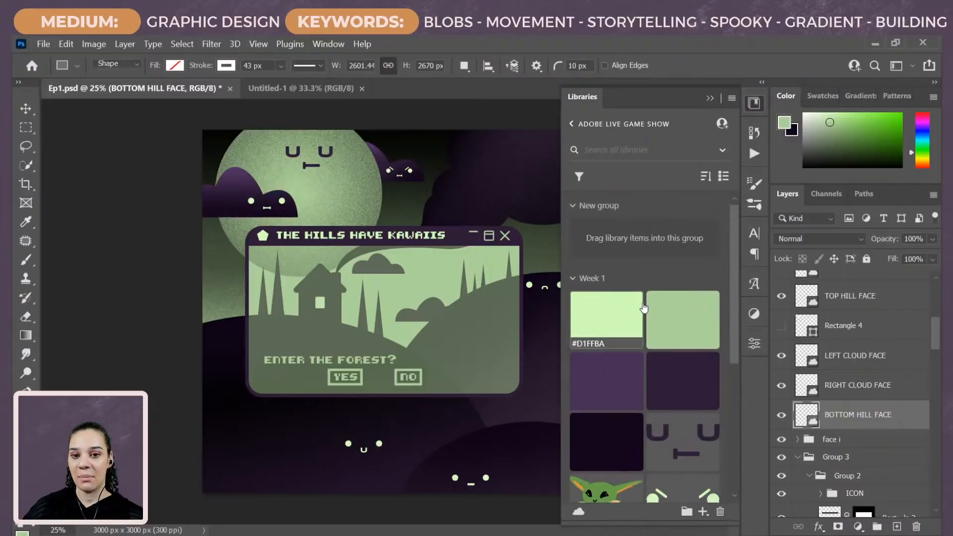
{"action": "scroll", "coordinate": [644, 308], "scroll_direction": "down", "scroll_amount": 2}
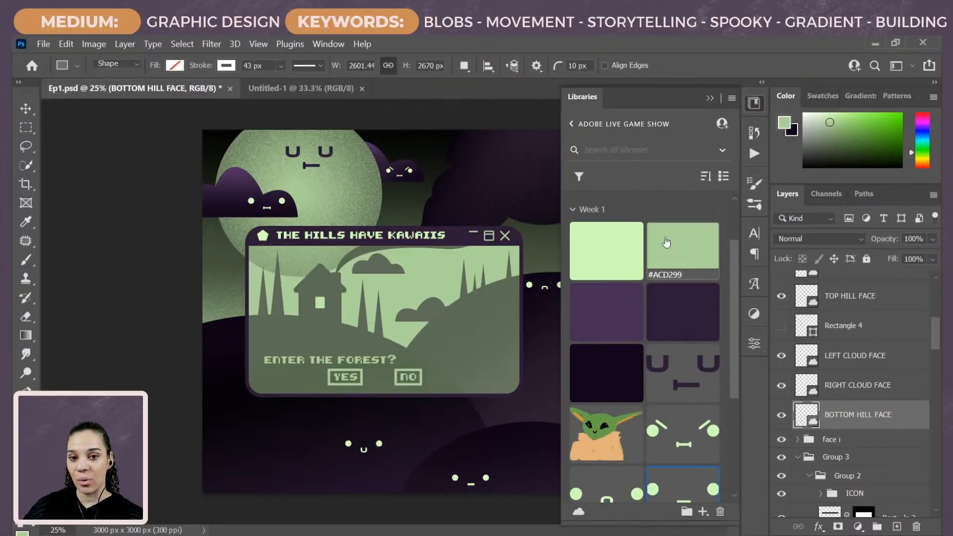
{"action": "scroll", "coordinate": [716, 404], "scroll_direction": "down", "scroll_amount": 3}
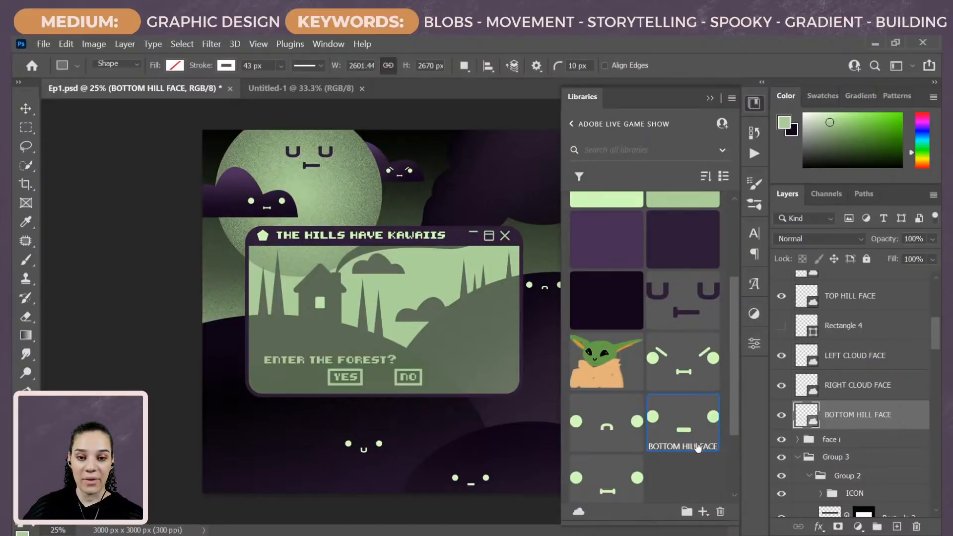
{"action": "scroll", "coordinate": [699, 456], "scroll_direction": "down", "scroll_amount": 3}
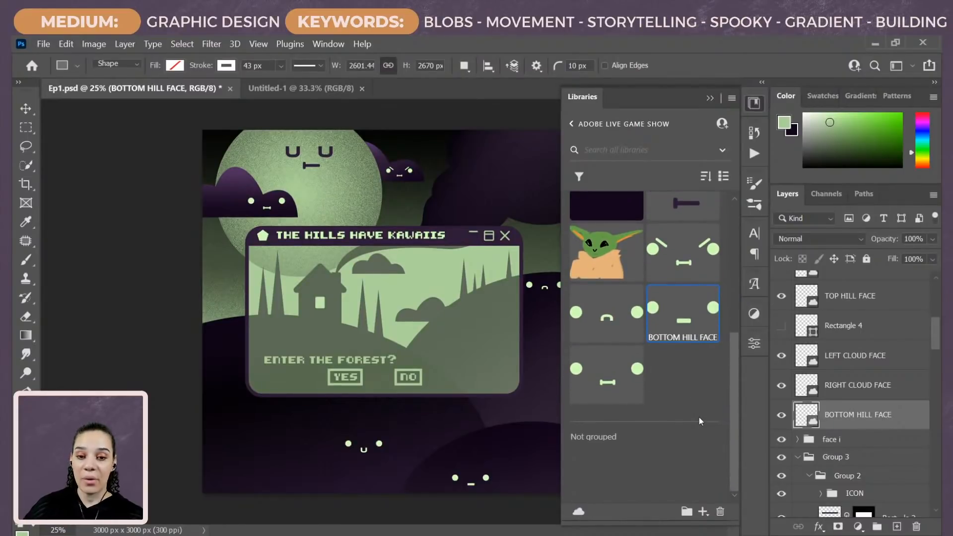
{"action": "scroll", "coordinate": [698, 419], "scroll_direction": "up", "scroll_amount": 5}
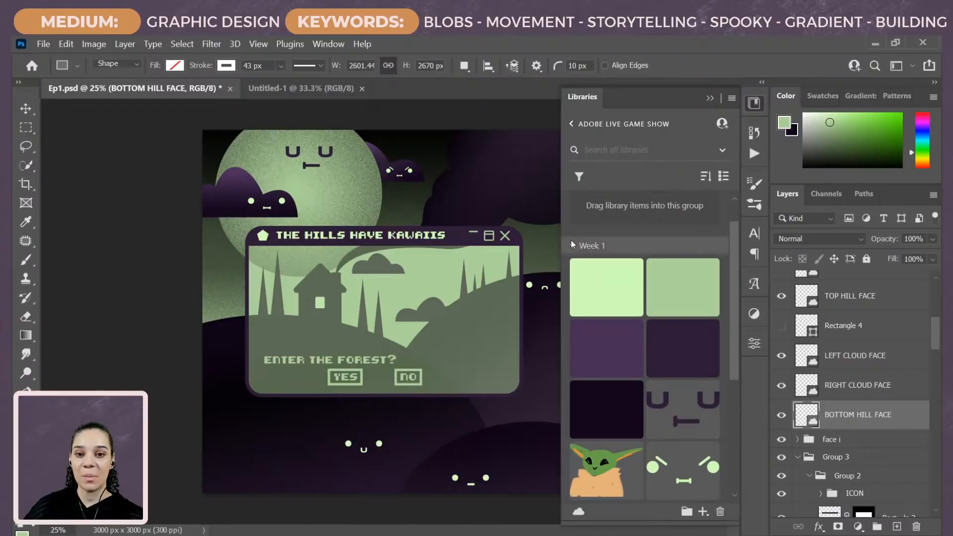
{"action": "left_click", "coordinate": [572, 246]}
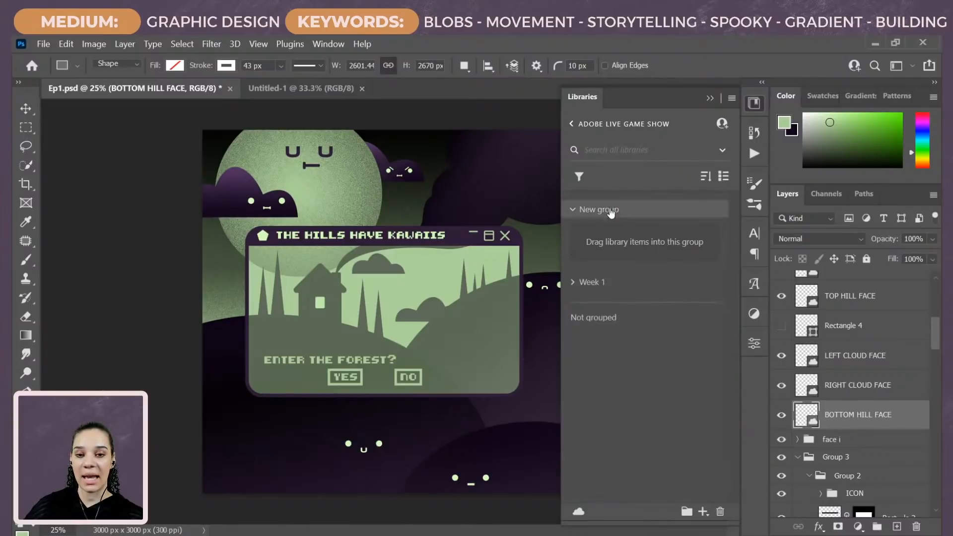
Step: Move the library's Week 1 group above the empty new group and expand it
{"action": "left_click_drag", "start_coordinate": [611, 283], "coordinate": [618, 204]}
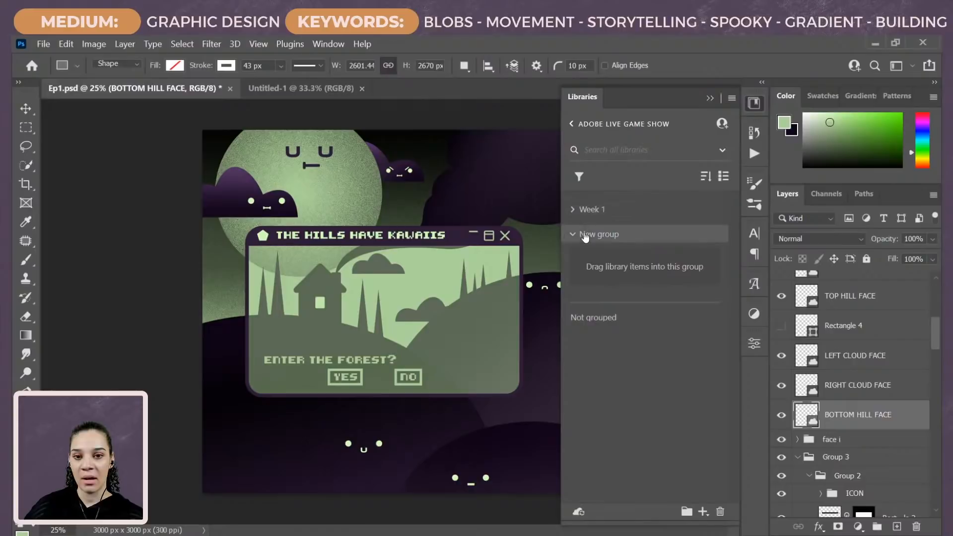
{"action": "left_click", "coordinate": [573, 209]}
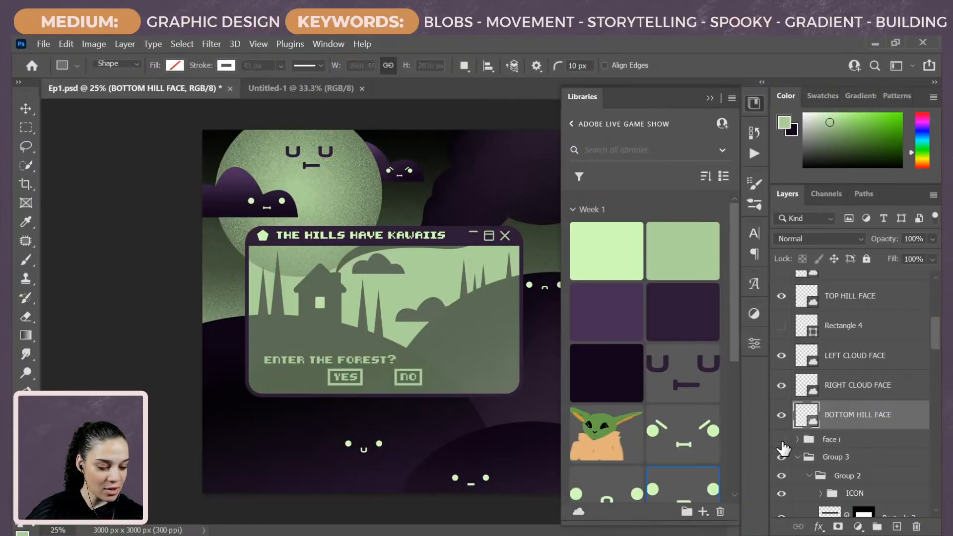
Step: Rename the face i group as MIDDLE HILL FACE
{"action": "double_click", "coordinate": [838, 439]}
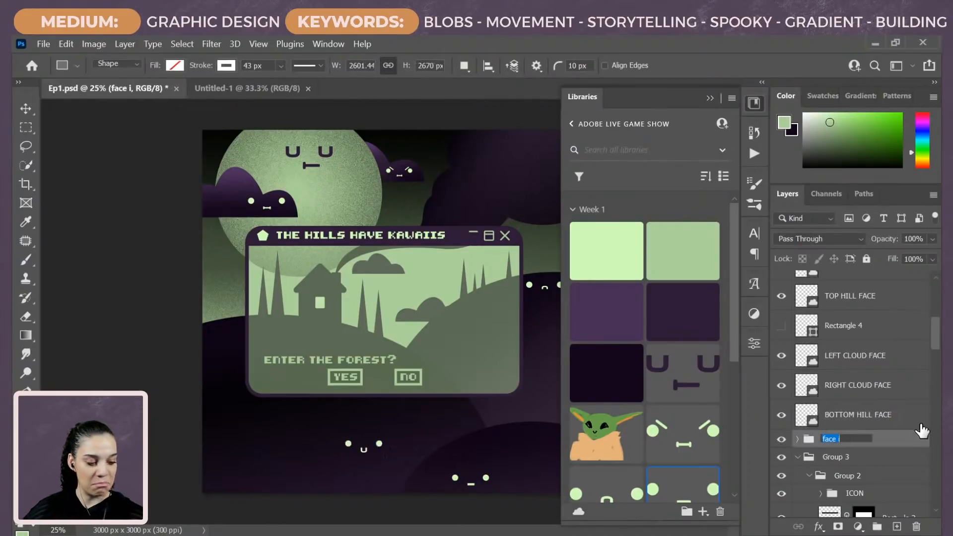
{"action": "type", "text": "MIDDLE"}
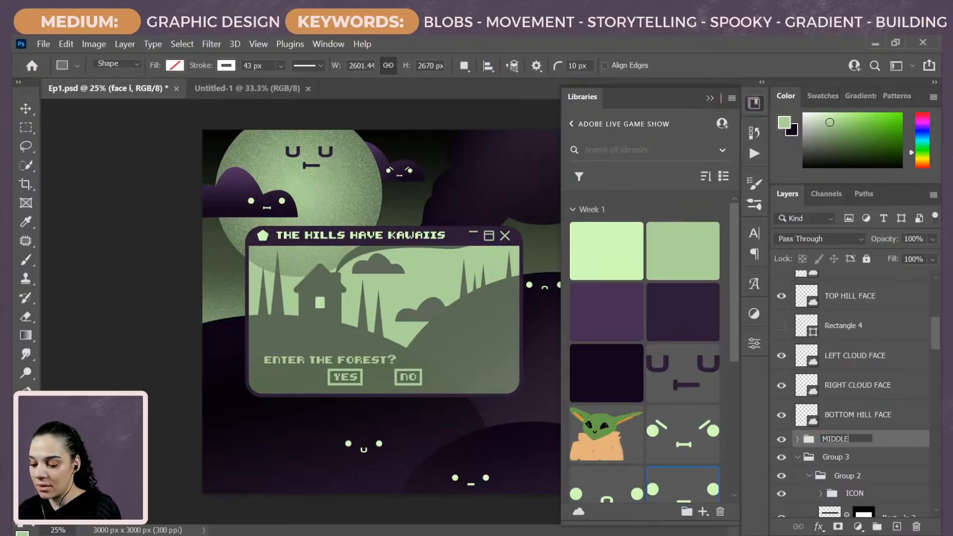
{"action": "type", "text": " HILL FACE"}
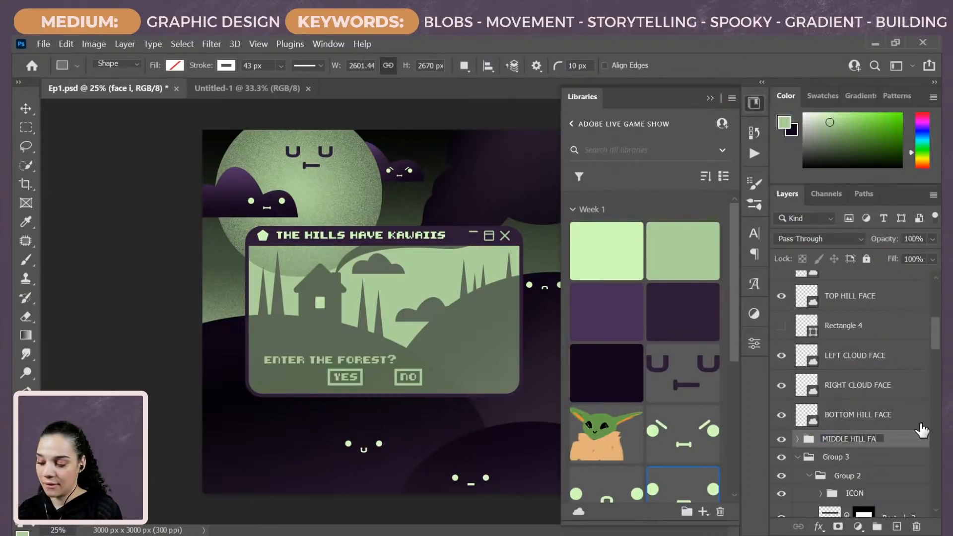
{"action": "key", "text": "Return"}
Step: Convert the MIDDLE HILL FACE group to a smart object and add it to the library's Week 1 group
{"action": "right_click", "coordinate": [889, 446]}
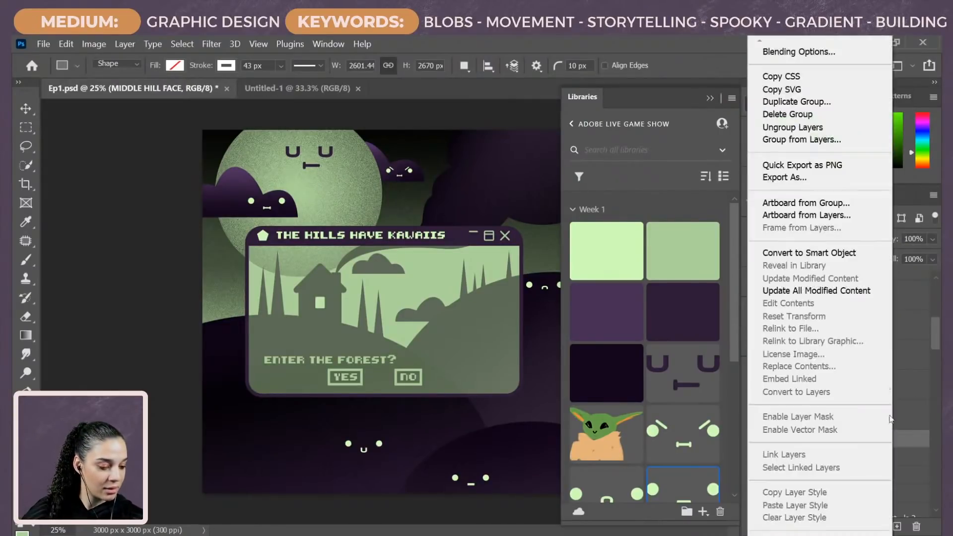
{"action": "left_click", "coordinate": [857, 254]}
{"action": "left_click_drag", "start_coordinate": [902, 447], "coordinate": [699, 448]}
{"action": "scroll", "coordinate": [700, 447], "scroll_direction": "down", "scroll_amount": 4}
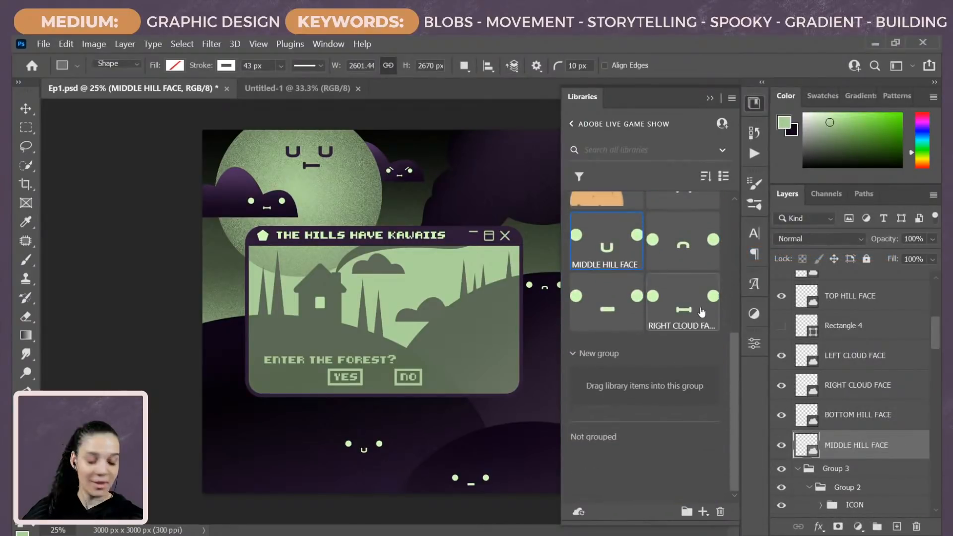
{"action": "scroll", "coordinate": [703, 314], "scroll_direction": "up", "scroll_amount": 3}
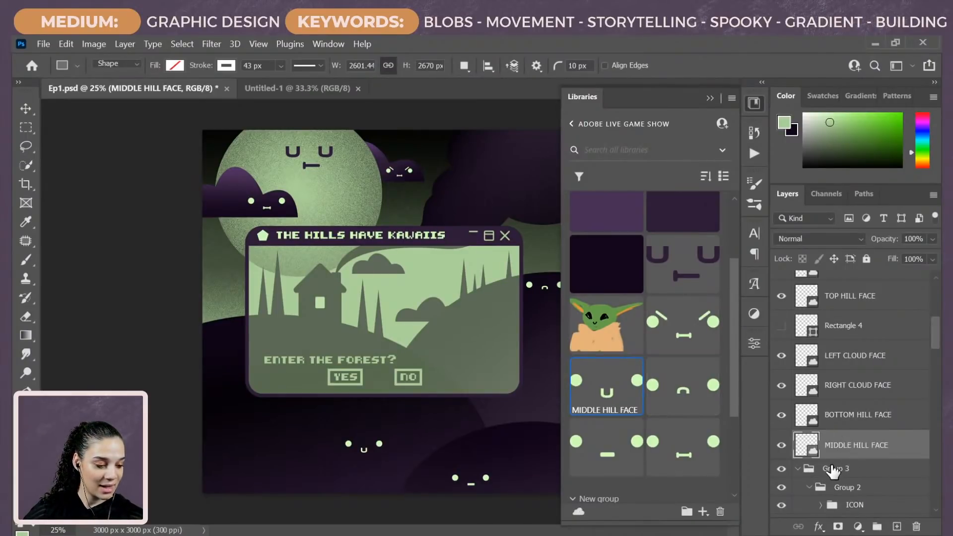
Step: Delete the hidden Rectangle 4 layer between the TOP HILL FACE and LEFT CLOUD FACE layers
{"action": "scroll", "coordinate": [863, 422], "scroll_direction": "up", "scroll_amount": 1}
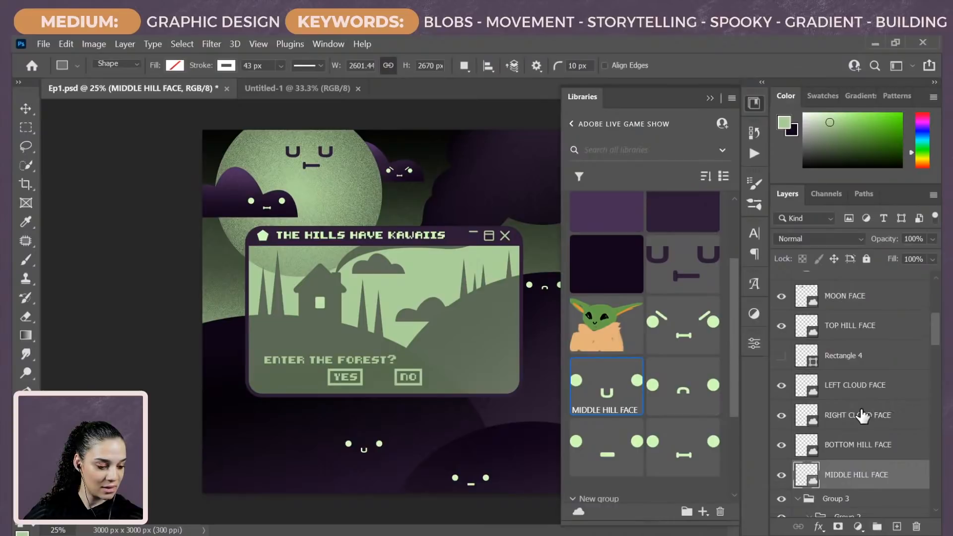
{"action": "left_click", "coordinate": [842, 357]}
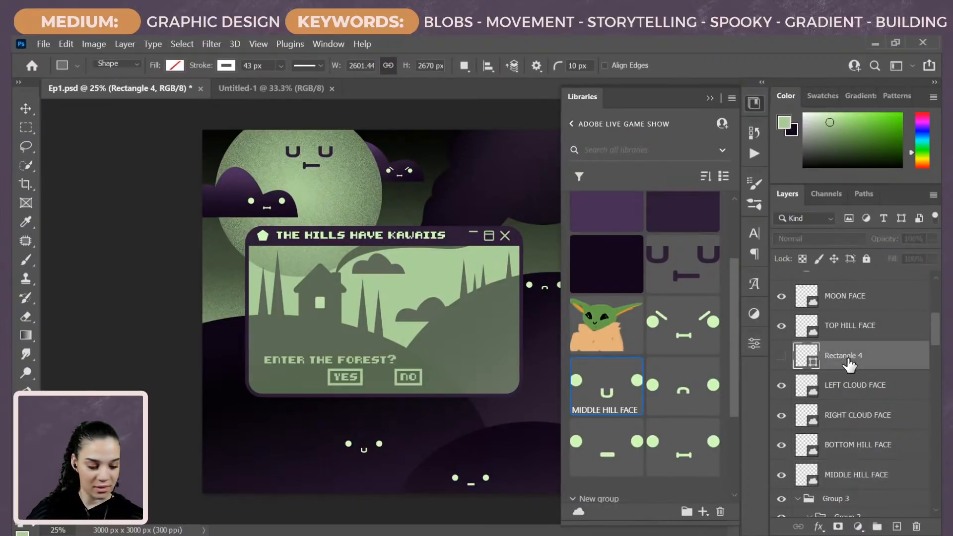
{"action": "key", "text": "Delete"}
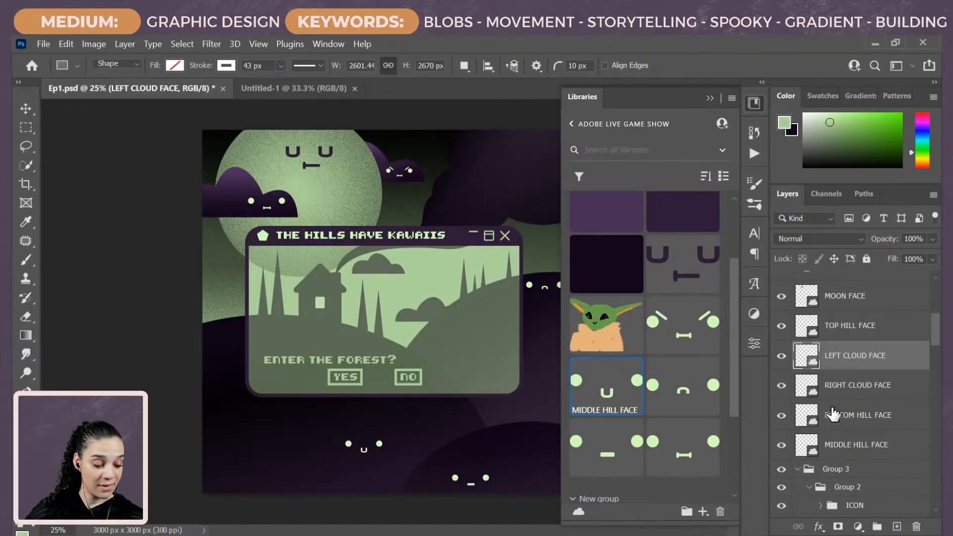
Step: Collapse Group 3, and briefly hide Group 3 and the Rectangle 6 copy layer to check what each contains
{"action": "scroll", "coordinate": [876, 431], "scroll_direction": "down", "scroll_amount": 1}
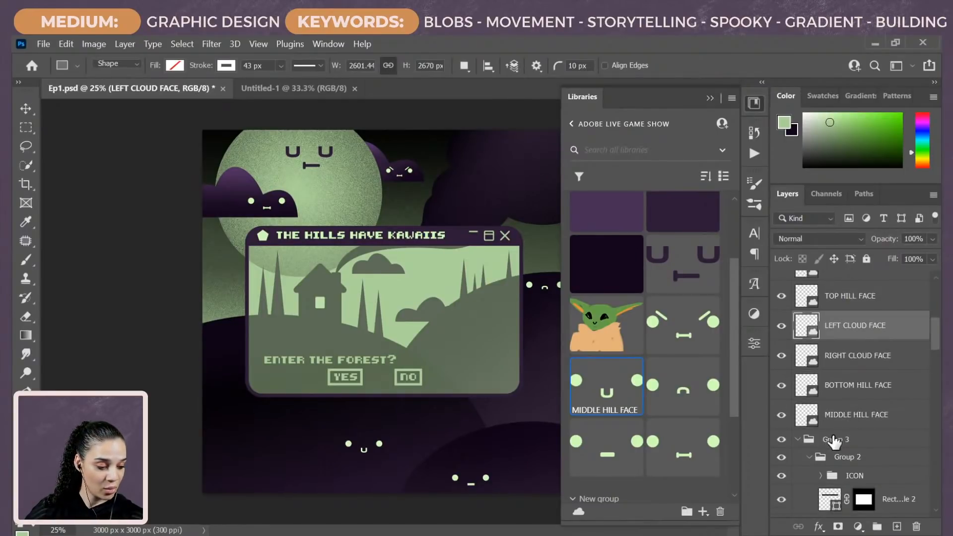
{"action": "left_click", "coordinate": [798, 440]}
{"action": "left_click", "coordinate": [782, 460]}
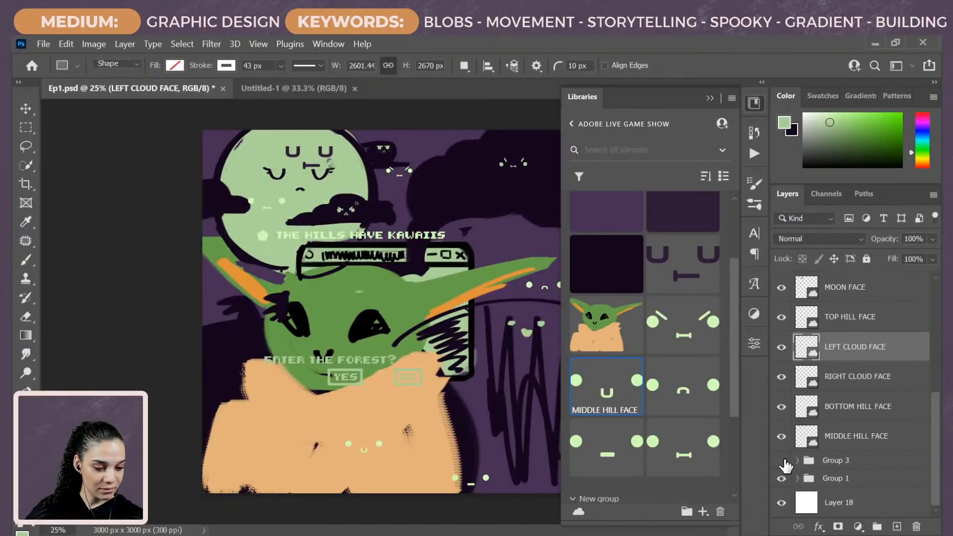
{"action": "left_click", "coordinate": [782, 460]}
{"action": "scroll", "coordinate": [785, 462], "scroll_direction": "up", "scroll_amount": 7}
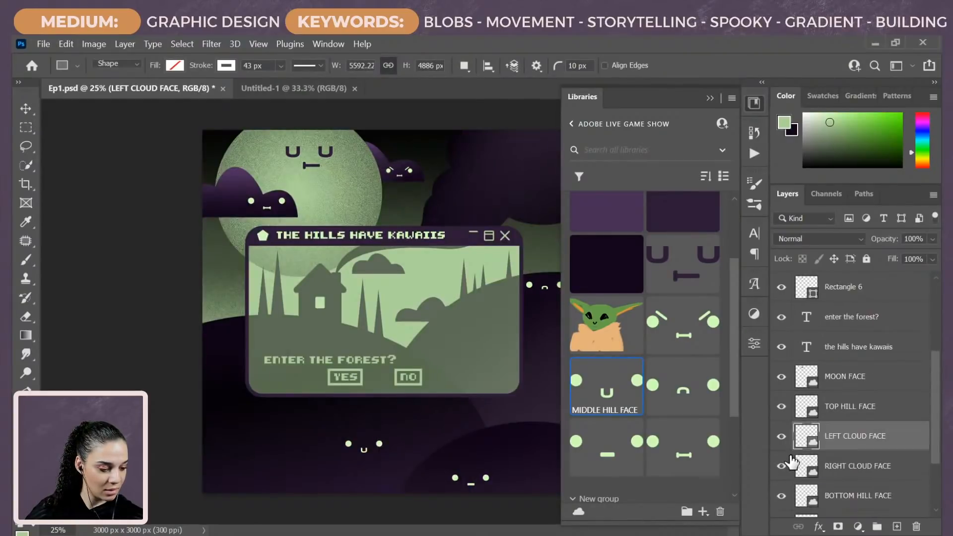
{"action": "scroll", "coordinate": [791, 456], "scroll_direction": "up", "scroll_amount": 1}
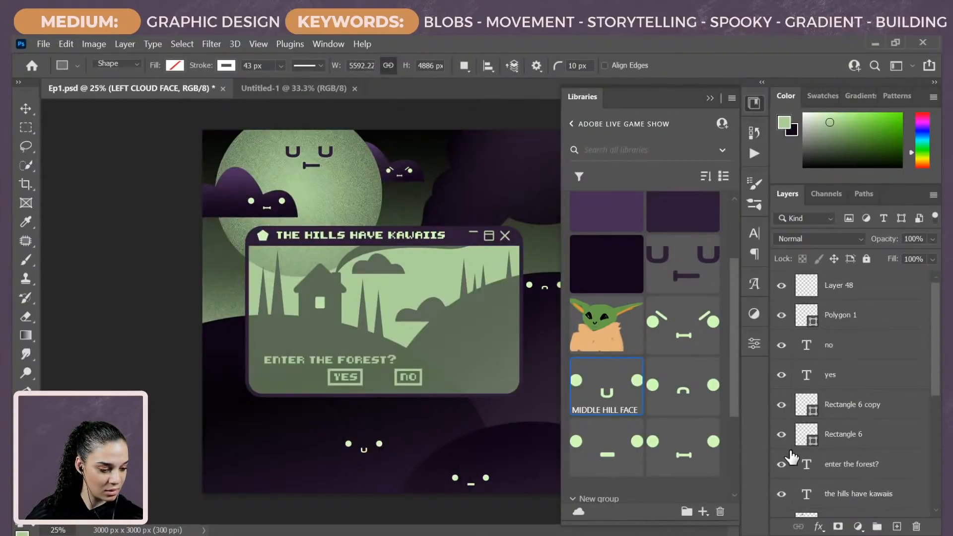
{"action": "left_click", "coordinate": [781, 405]}
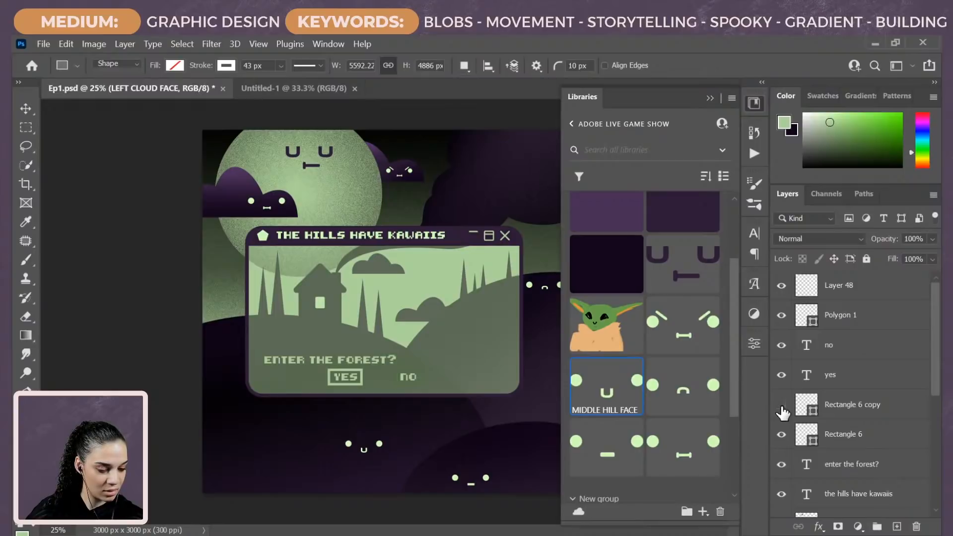
{"action": "left_click", "coordinate": [782, 405]}
Step: Briefly hide Group 1 to check what it contributes to the artwork, and put the library out of view
{"action": "scroll", "coordinate": [887, 461], "scroll_direction": "down", "scroll_amount": 4}
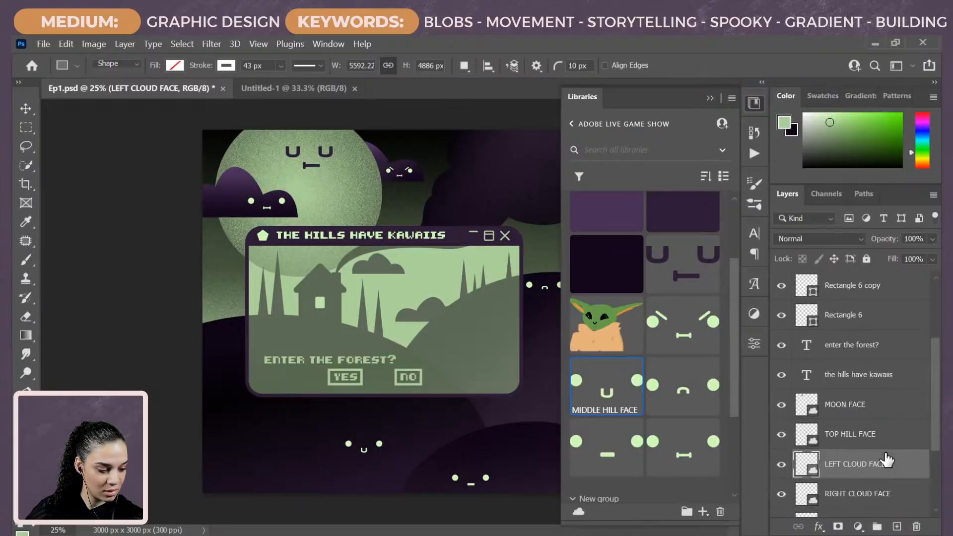
{"action": "scroll", "coordinate": [886, 456], "scroll_direction": "down", "scroll_amount": 3}
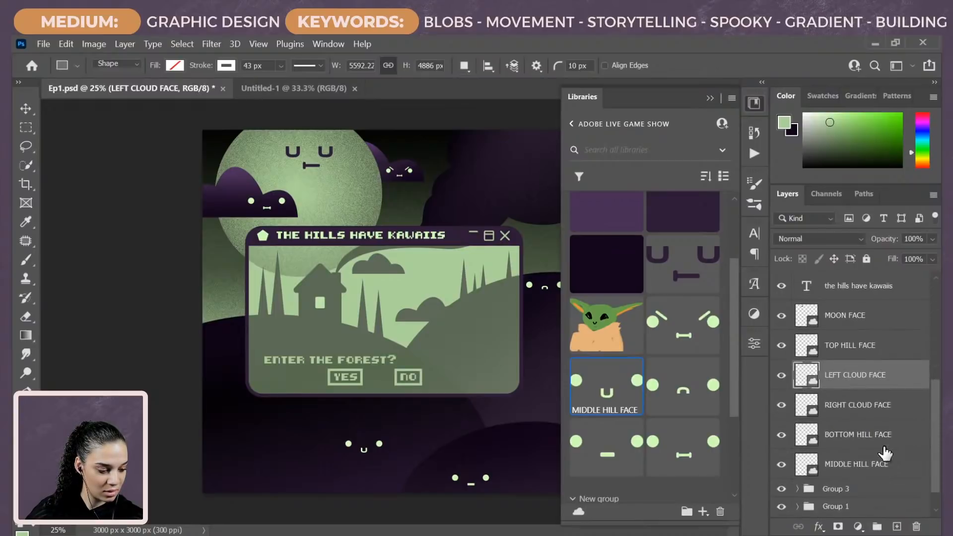
{"action": "scroll", "coordinate": [885, 454], "scroll_direction": "down", "scroll_amount": 1}
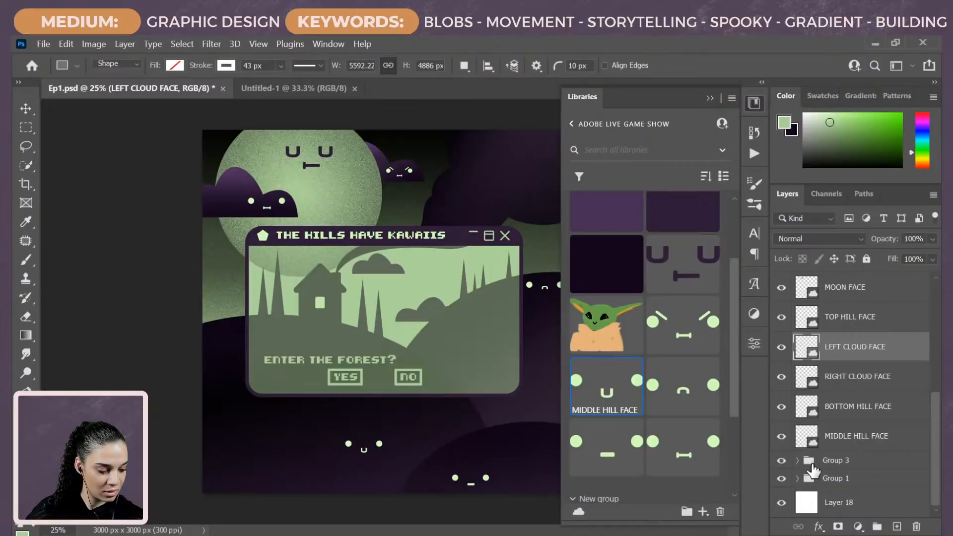
{"action": "left_click", "coordinate": [782, 479]}
{"action": "left_click", "coordinate": [781, 479]}
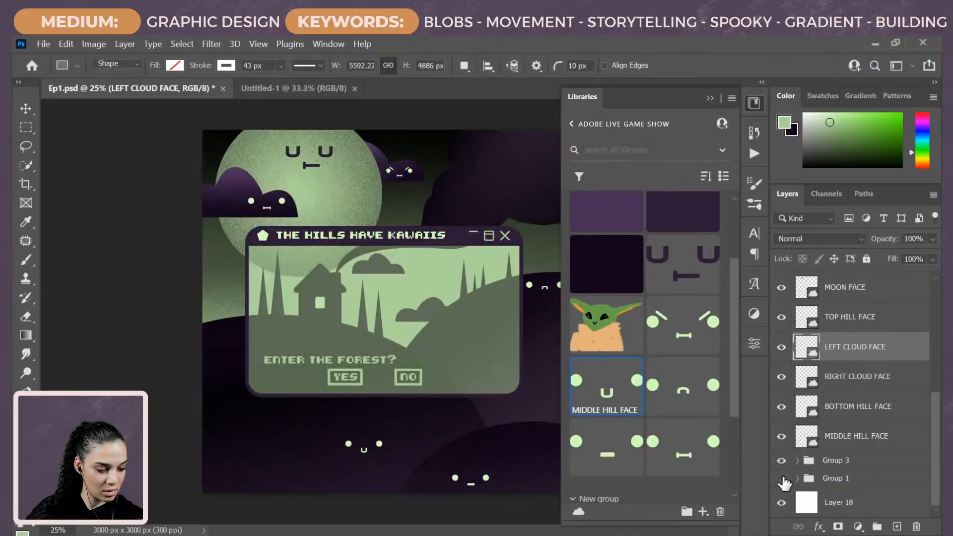
{"action": "scroll", "coordinate": [853, 377], "scroll_direction": "up", "scroll_amount": 8}
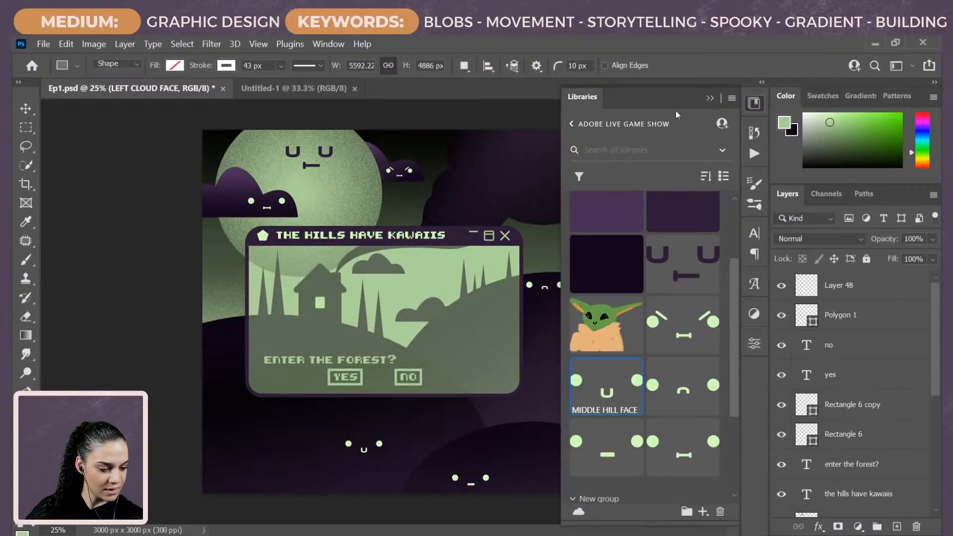
{"action": "left_click", "coordinate": [753, 105]}
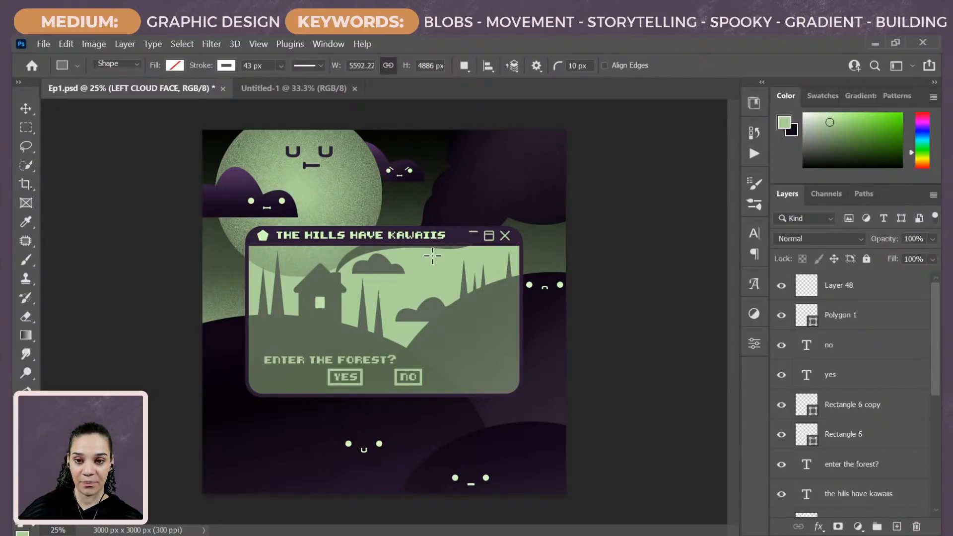
Step: Expand Group 3 and look through the layers nested inside it
{"action": "scroll", "coordinate": [854, 490], "scroll_direction": "down", "scroll_amount": 8}
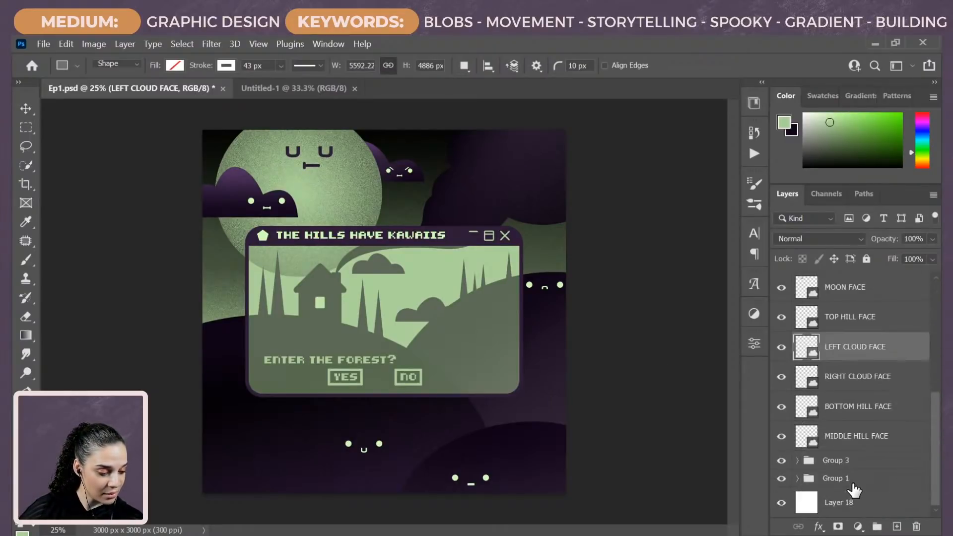
{"action": "left_click", "coordinate": [794, 461]}
{"action": "left_click", "coordinate": [797, 461]}
{"action": "scroll", "coordinate": [868, 479], "scroll_direction": "down", "scroll_amount": 1}
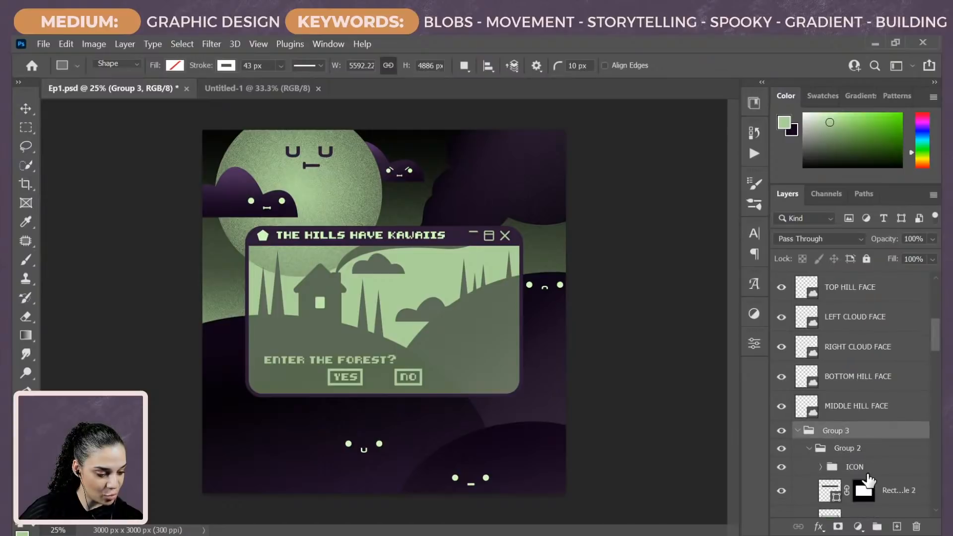
{"action": "scroll", "coordinate": [868, 479], "scroll_direction": "down", "scroll_amount": 2}
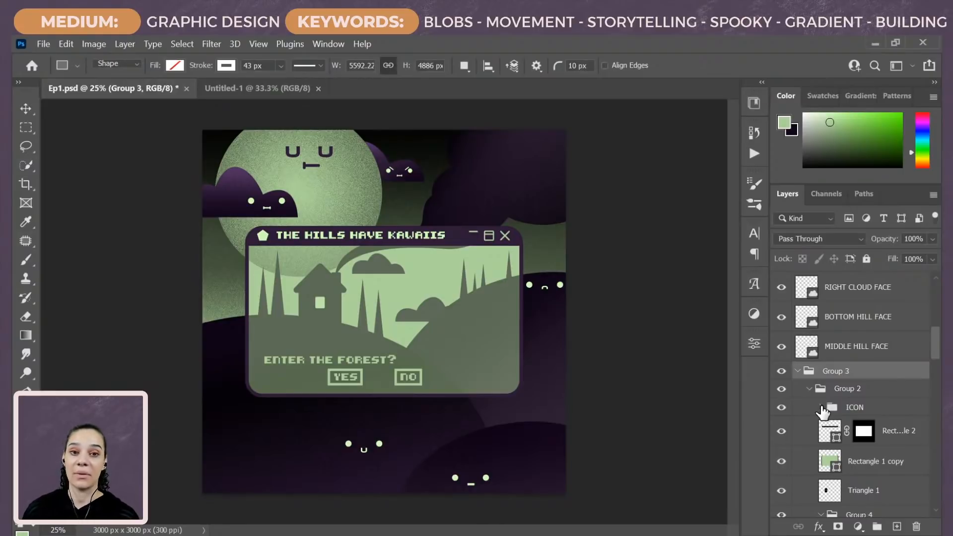
Step: Group the six face layers from MOON FACE to MIDDLE HILL FACE and name the group FACES
{"action": "scroll", "coordinate": [886, 330], "scroll_direction": "up", "scroll_amount": 5}
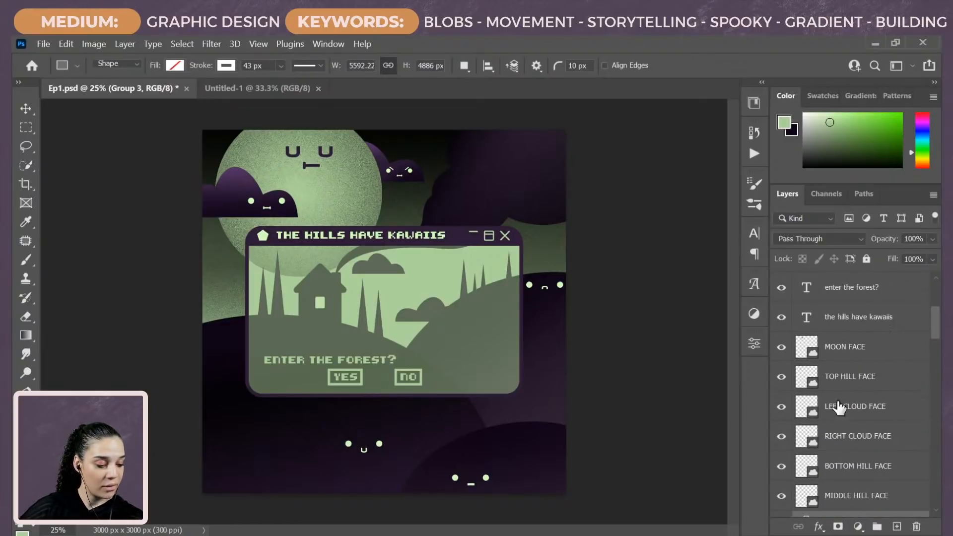
{"action": "left_click", "coordinate": [850, 349]}
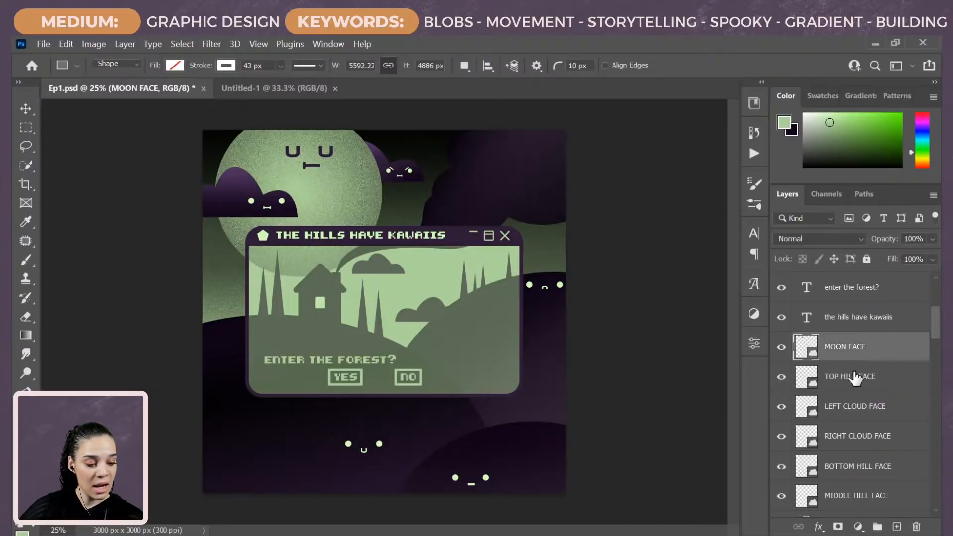
{"action": "left_click", "coordinate": [877, 501], "text": "shift"}
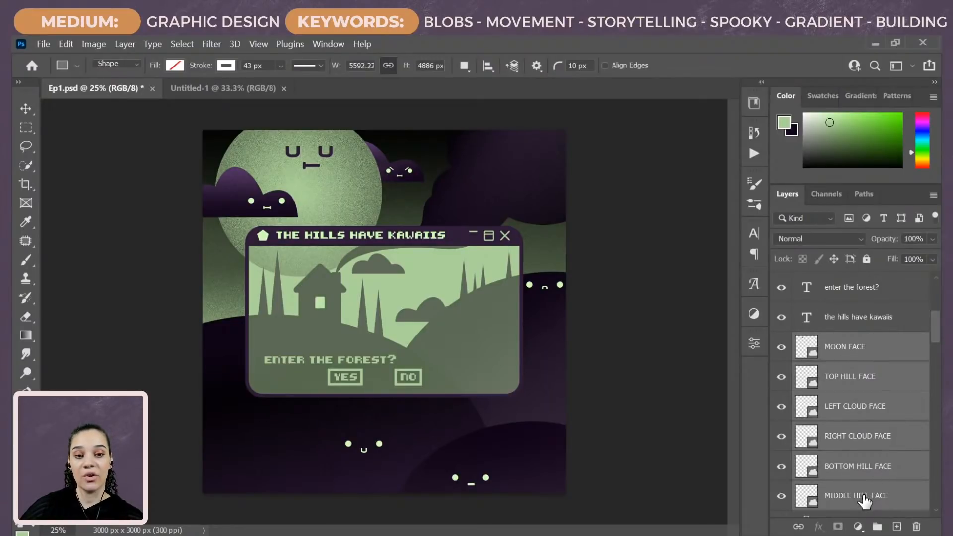
{"action": "scroll", "coordinate": [866, 501], "scroll_direction": "down", "scroll_amount": 1}
{"action": "scroll", "coordinate": [862, 459], "scroll_direction": "up", "scroll_amount": 1}
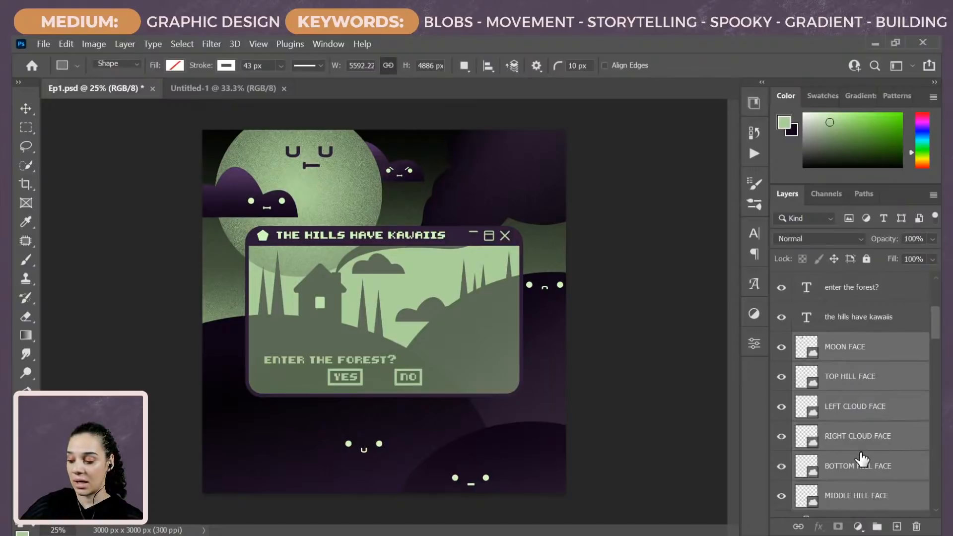
{"action": "key", "text": "ctrl+g"}
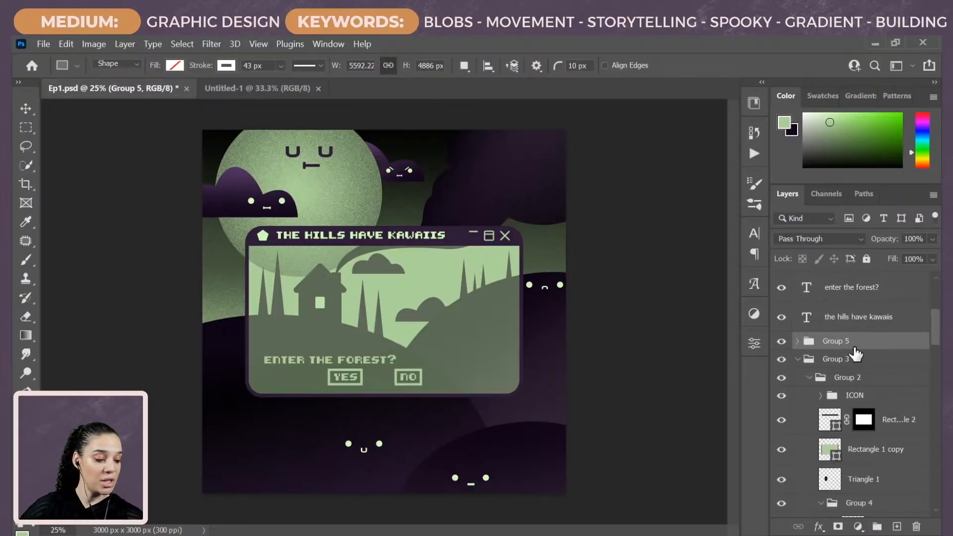
{"action": "double_click", "coordinate": [846, 342]}
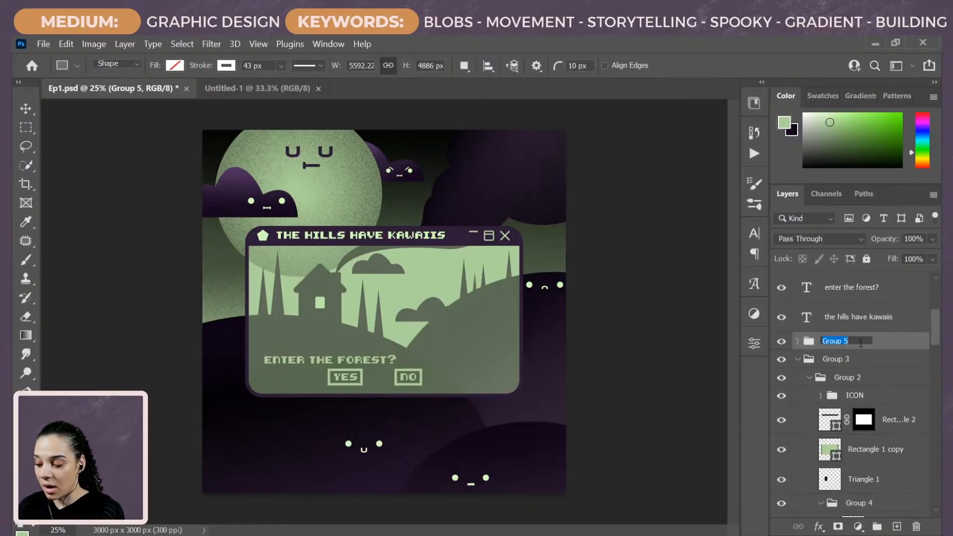
{"action": "type", "text": "FACES"}
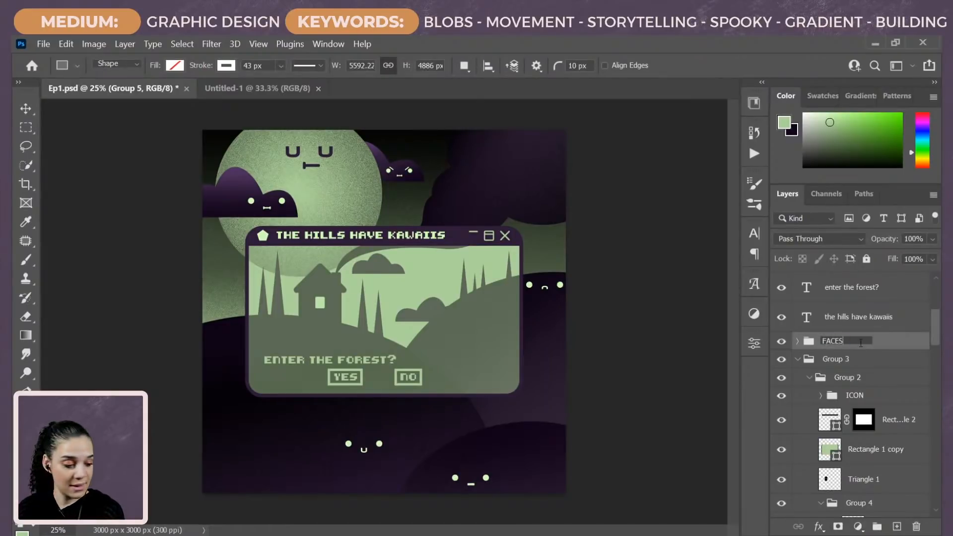
{"action": "key", "text": "Return"}
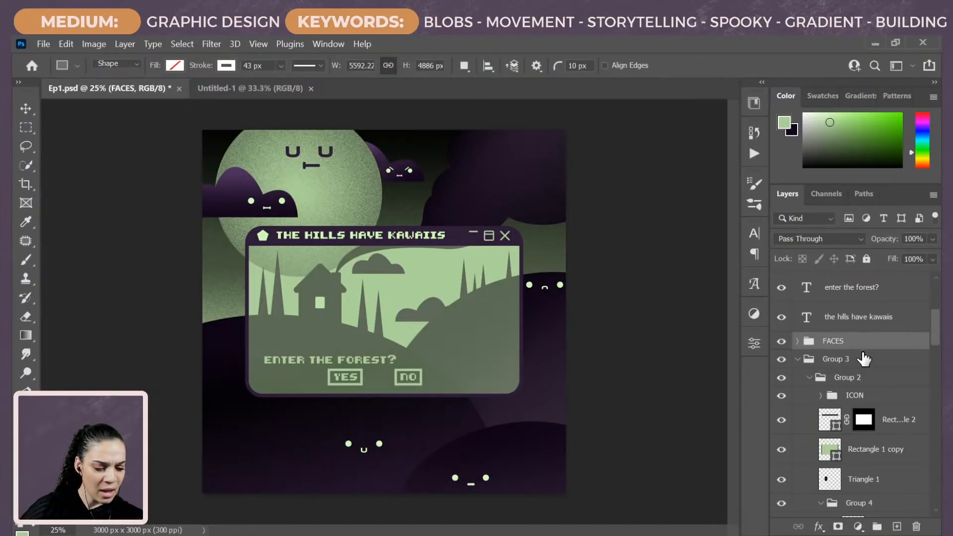
Step: Group the four text layers "the hills have kawaiis", "enter the forest?", "yes" and "no", and name the group TEXT
{"action": "scroll", "coordinate": [866, 342], "scroll_direction": "up", "scroll_amount": 2}
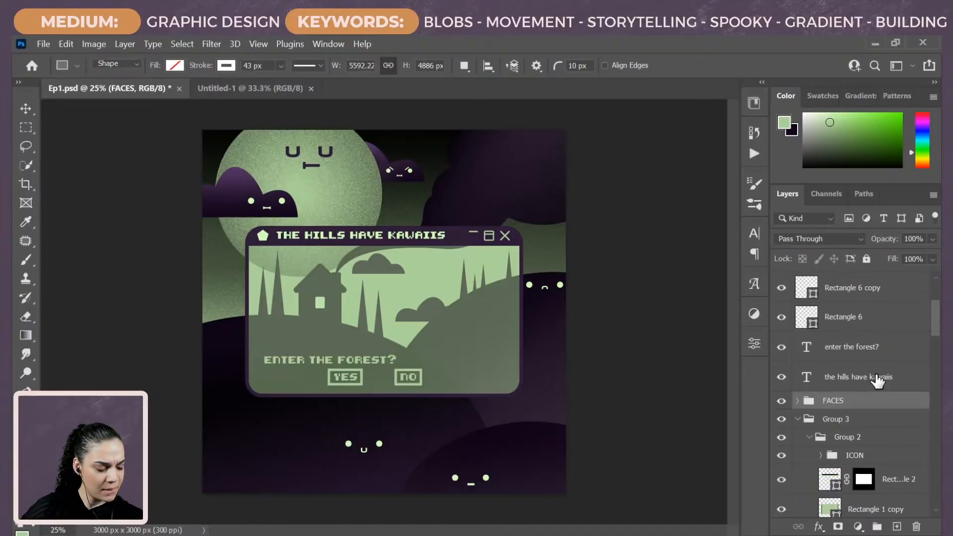
{"action": "left_click", "coordinate": [877, 378]}
{"action": "left_click", "coordinate": [859, 350], "text": "shift"}
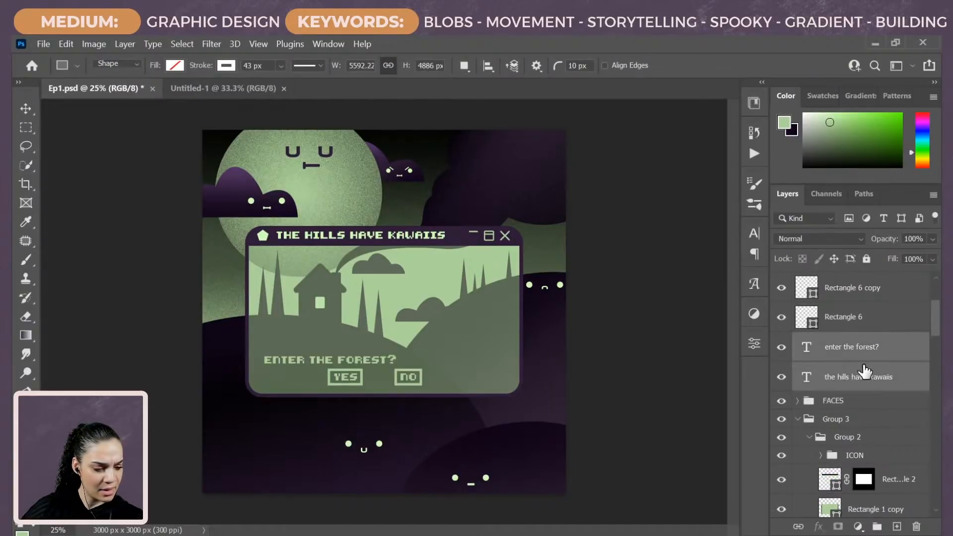
{"action": "scroll", "coordinate": [901, 375], "scroll_direction": "up", "scroll_amount": 1}
{"action": "scroll", "coordinate": [903, 375], "scroll_direction": "up", "scroll_amount": 2}
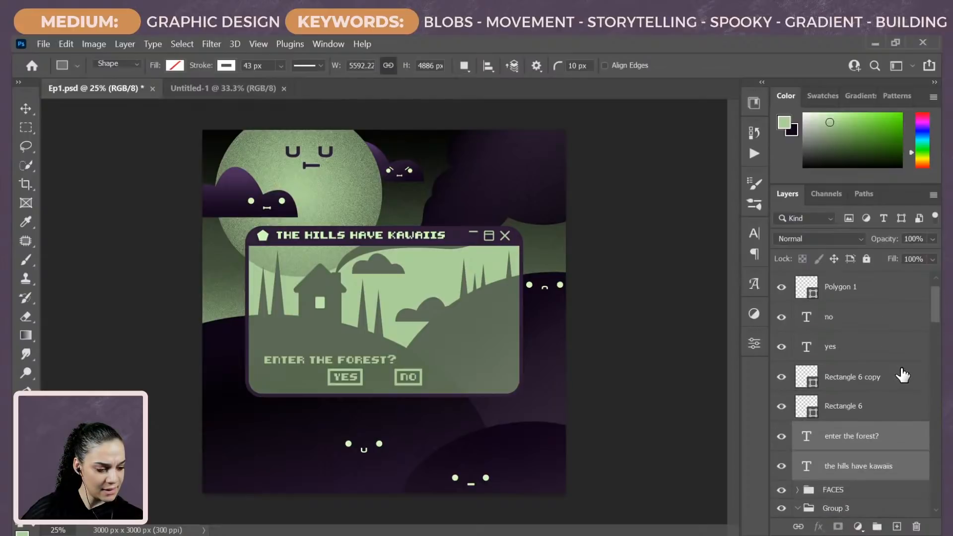
{"action": "left_click", "coordinate": [876, 354], "text": "ctrl"}
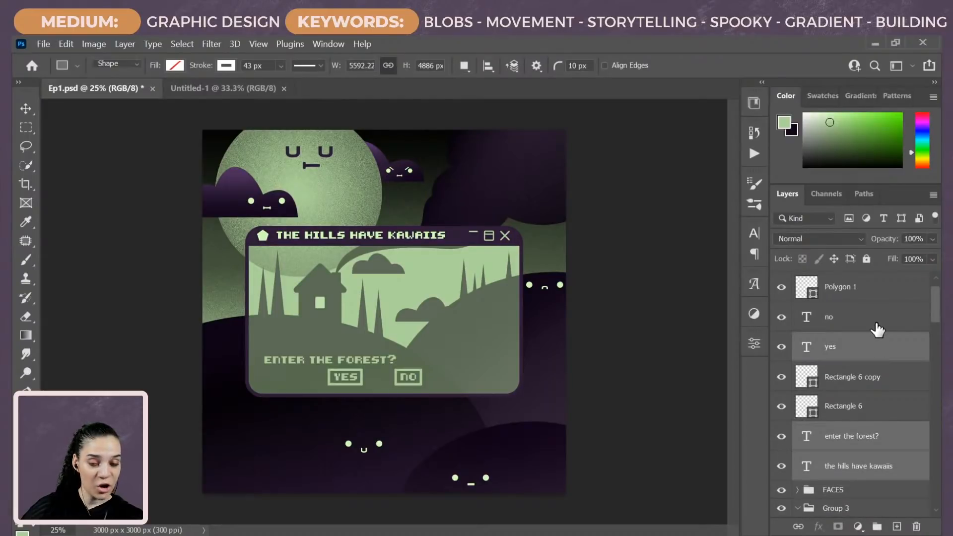
{"action": "left_click", "coordinate": [878, 329], "text": "ctrl"}
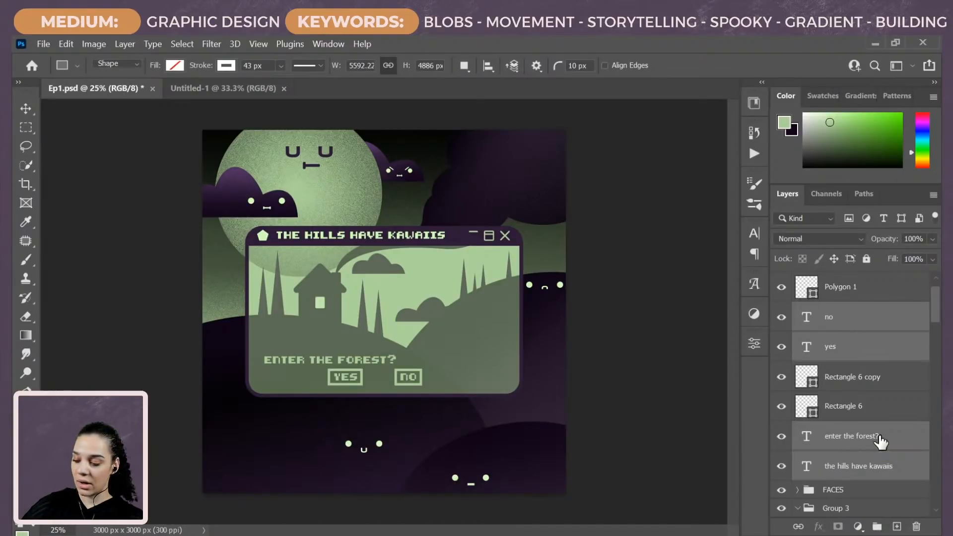
{"action": "key", "text": "ctrl+g"}
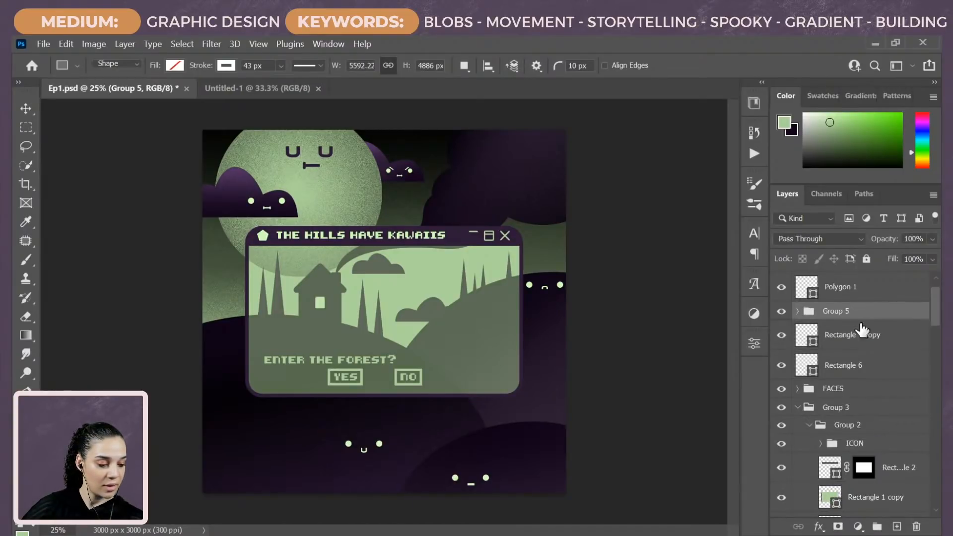
{"action": "type", "text": "TEXT"}
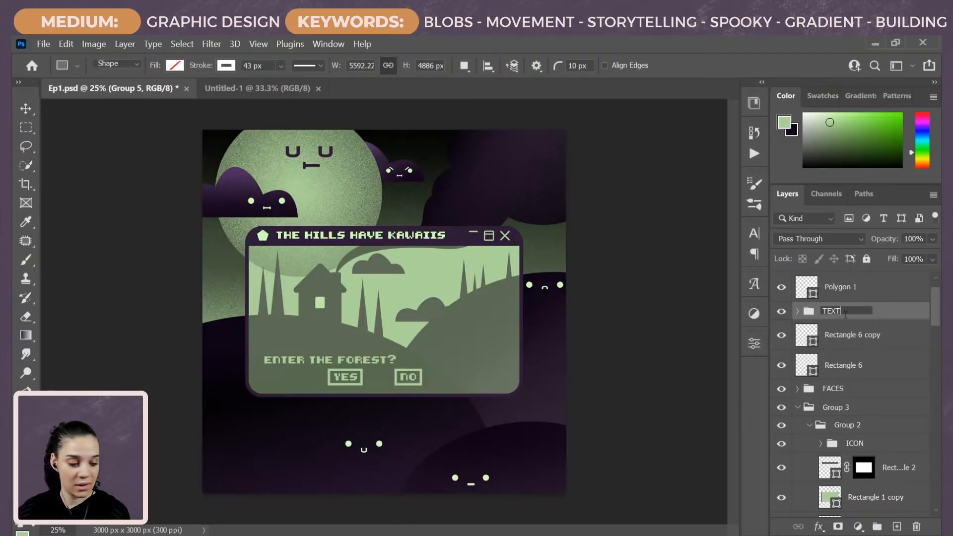
{"action": "key", "text": "Return"}
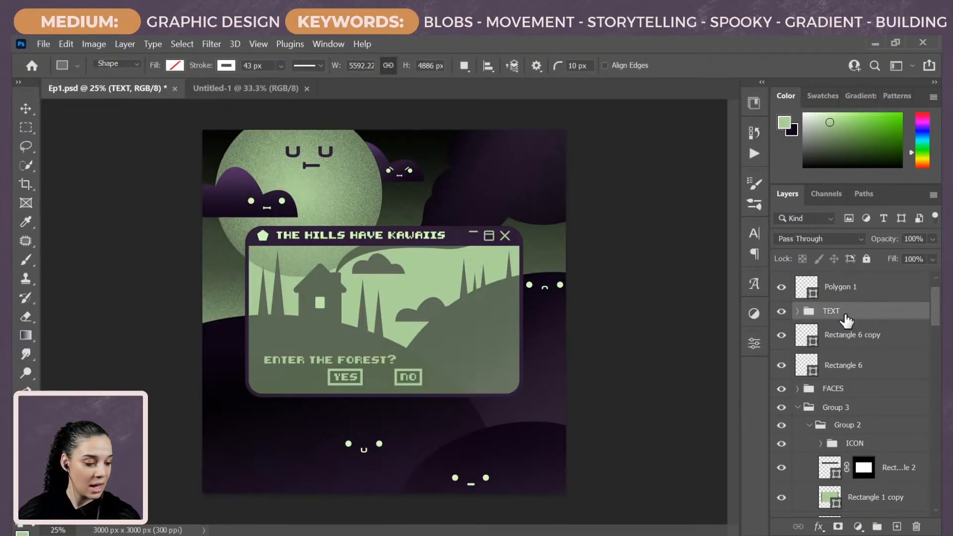
Step: Move the Rectangle 6 copy and Rectangle 6 layers into the TEXT group
{"action": "left_click", "coordinate": [781, 337]}
{"action": "left_click", "coordinate": [782, 336]}
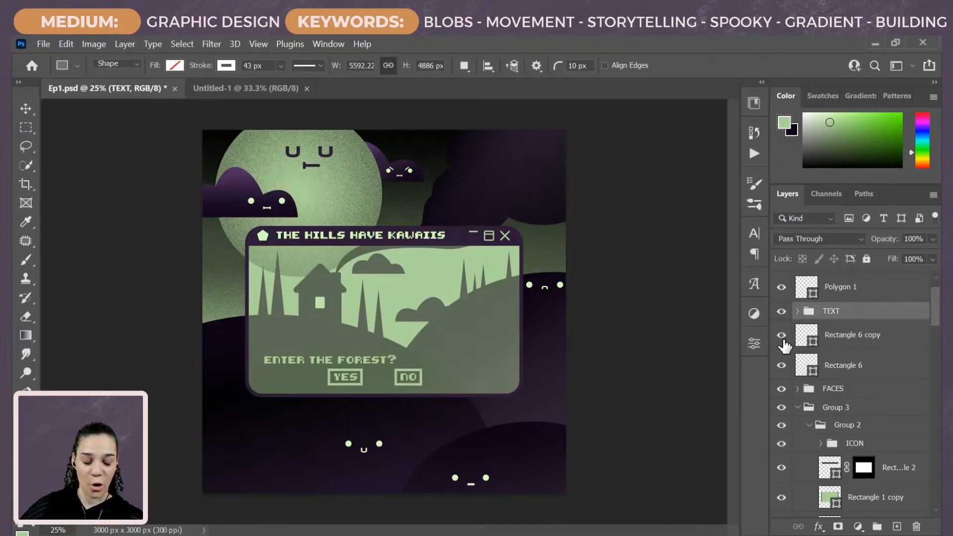
{"action": "left_click", "coordinate": [838, 340]}
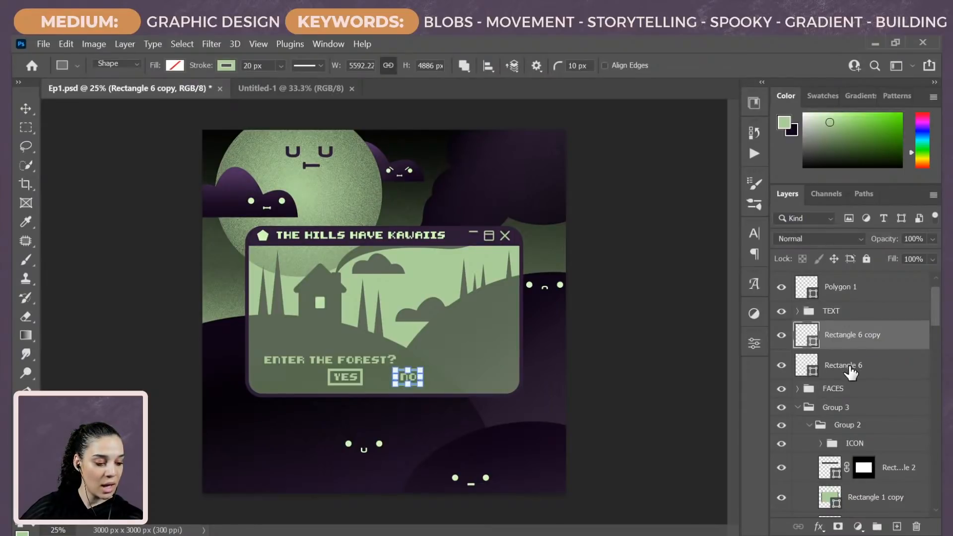
{"action": "left_click", "coordinate": [850, 371], "text": "shift"}
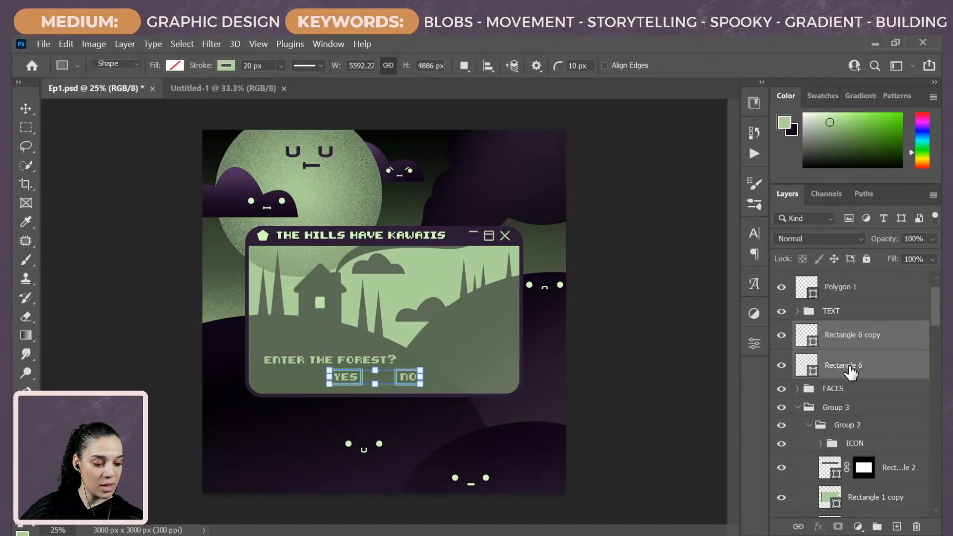
{"action": "left_click", "coordinate": [846, 313], "text": "shift"}
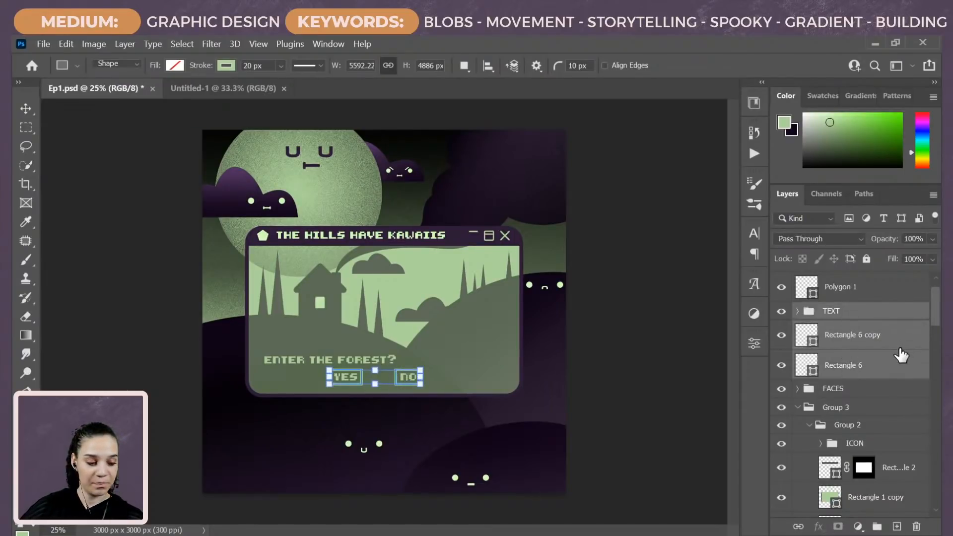
{"action": "left_click", "coordinate": [881, 342]}
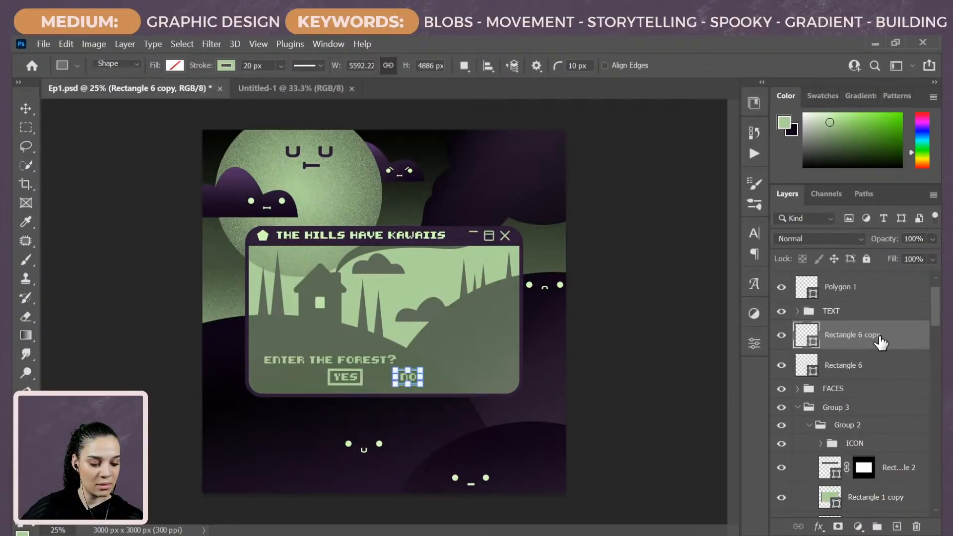
{"action": "left_click", "coordinate": [878, 372], "text": "shift"}
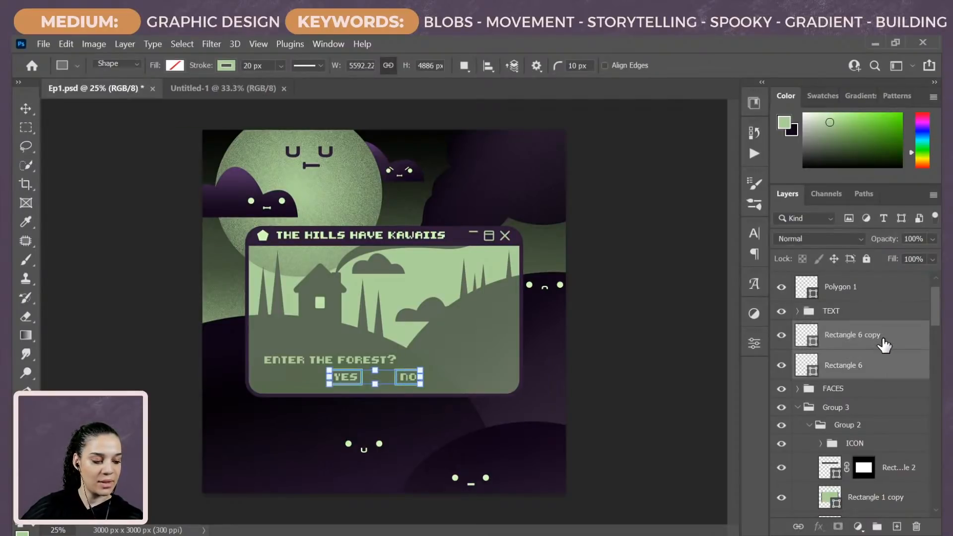
{"action": "left_click_drag", "start_coordinate": [882, 342], "coordinate": [872, 312]}
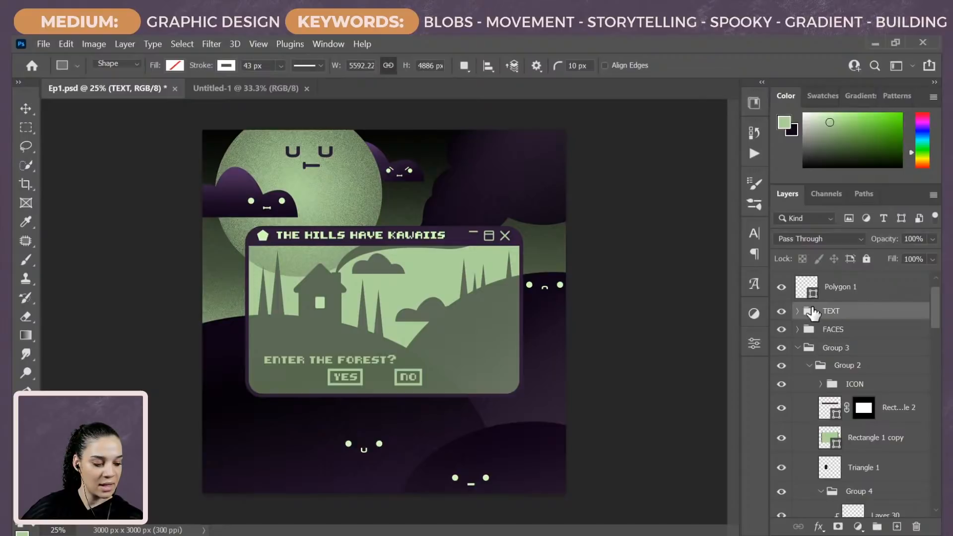
Step: Expand the TEXT group and rename the Rectangle 6 copy layer as NO BOX
{"action": "left_click", "coordinate": [798, 311]}
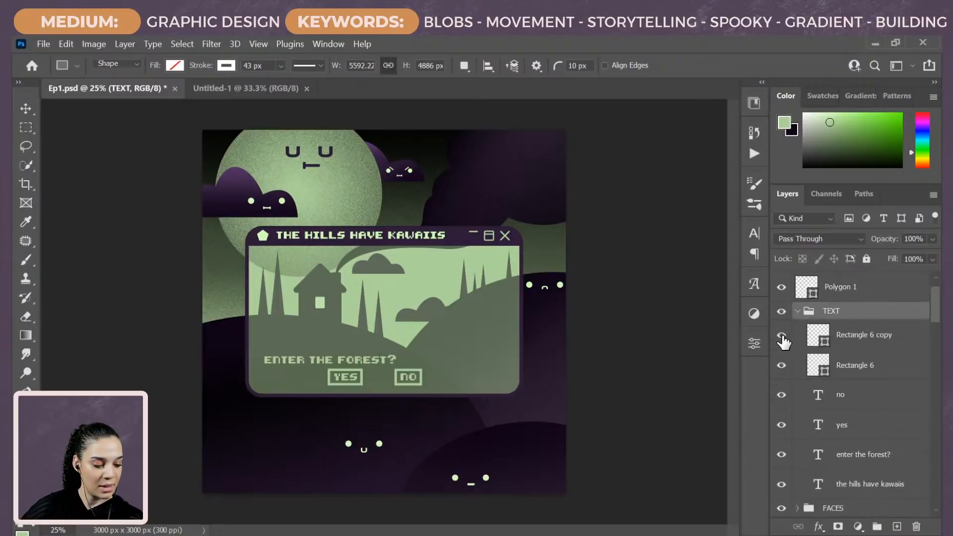
{"action": "left_click", "coordinate": [782, 337]}
{"action": "left_click", "coordinate": [783, 336]}
{"action": "double_click", "coordinate": [863, 336]}
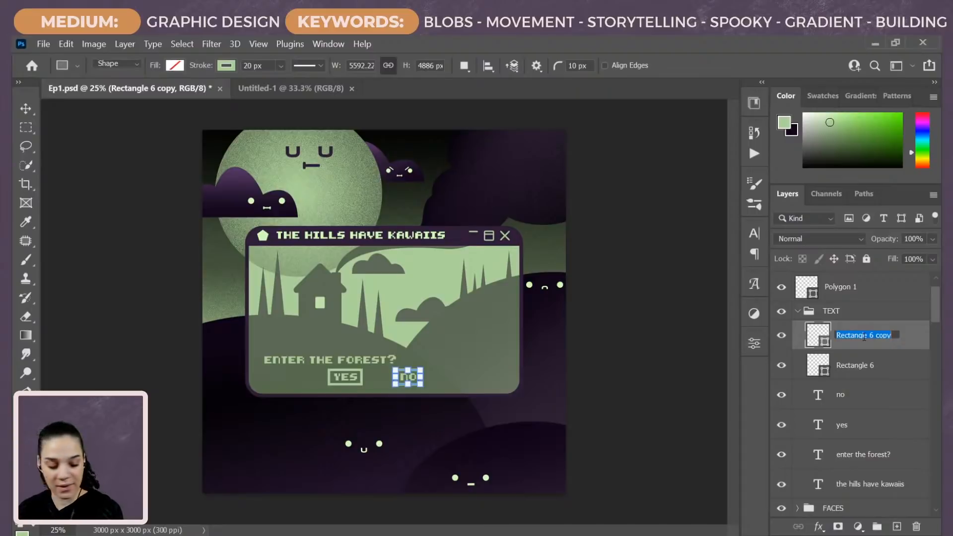
{"action": "type", "text": "NO BO"}
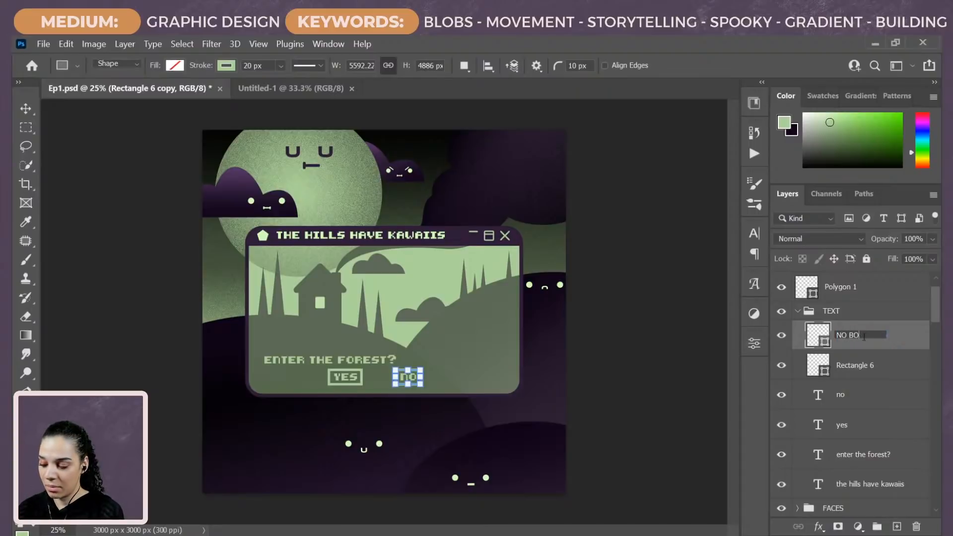
{"action": "type", "text": "X"}
{"action": "key", "text": "Return"}
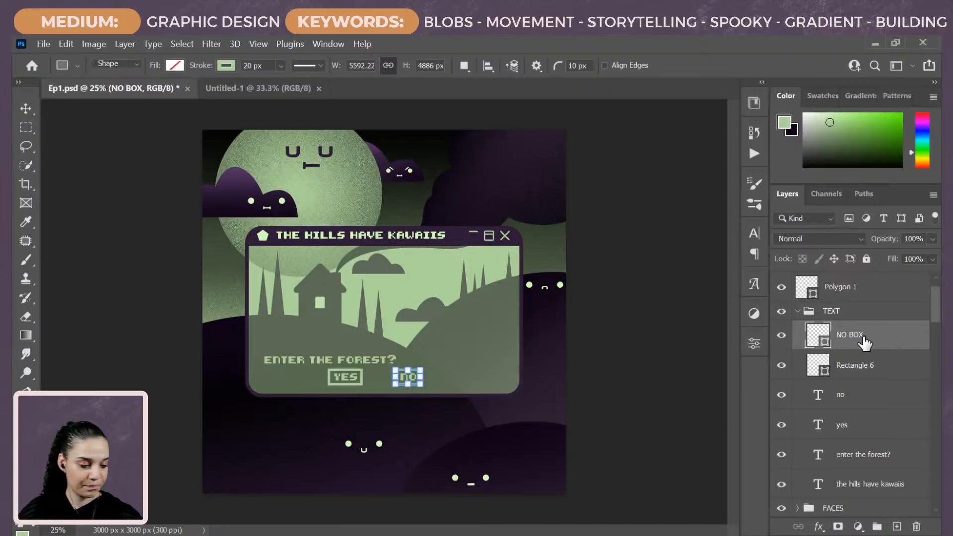
Step: Rename the Rectangle 6 layer as YES BOX and collapse the TEXT group
{"action": "double_click", "coordinate": [845, 366]}
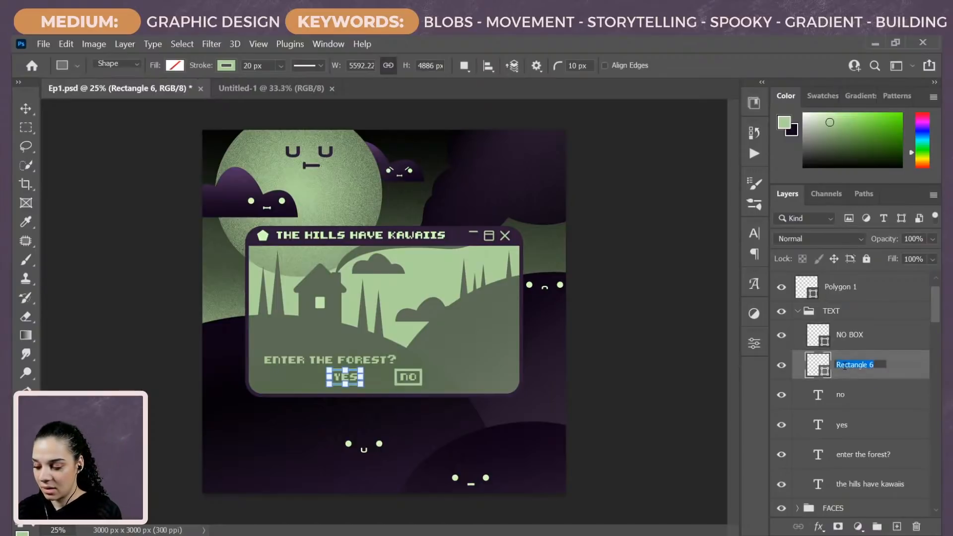
{"action": "type", "text": "YES BOX"}
{"action": "key", "text": "Return"}
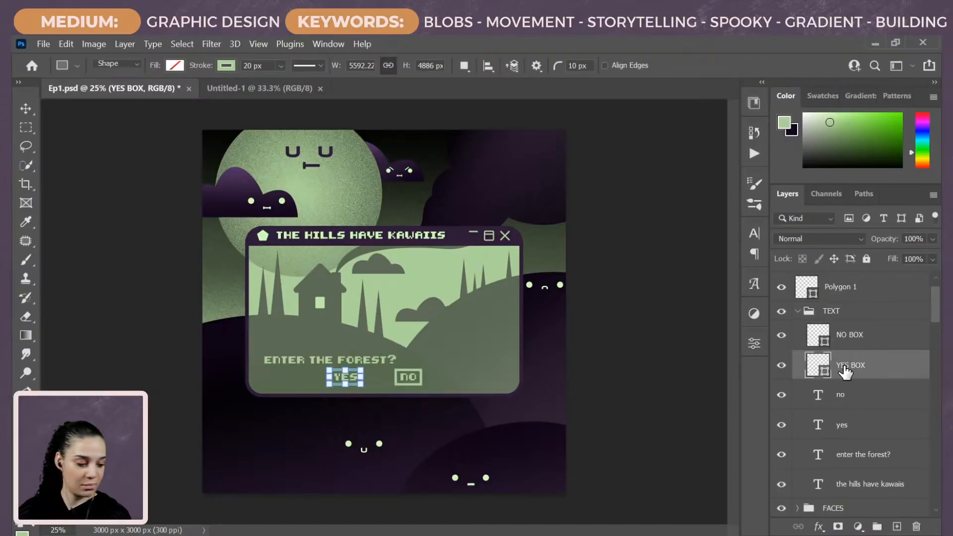
{"action": "left_click", "coordinate": [807, 311]}
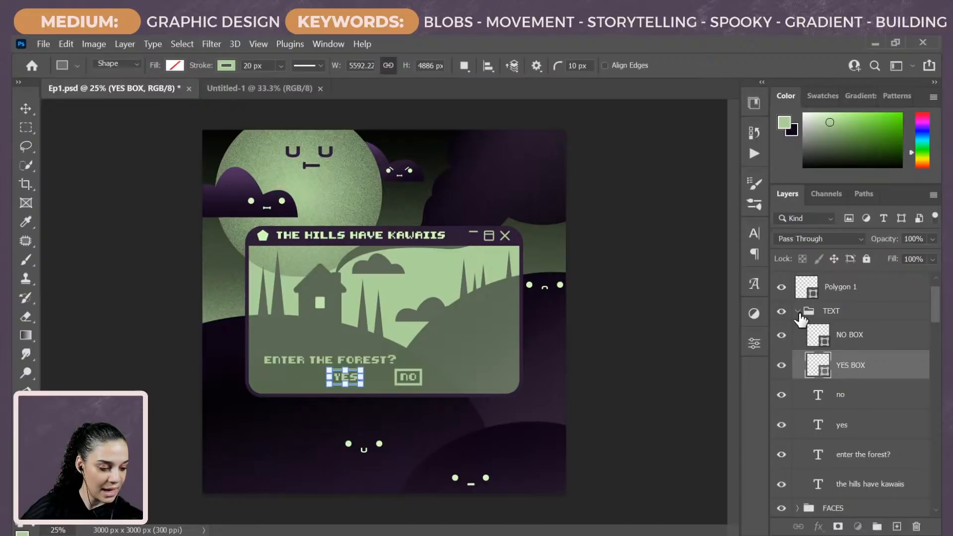
{"action": "left_click", "coordinate": [798, 311]}
Step: Hide and show the TEXT group a few times to check what it contains
{"action": "left_click", "coordinate": [783, 313]}
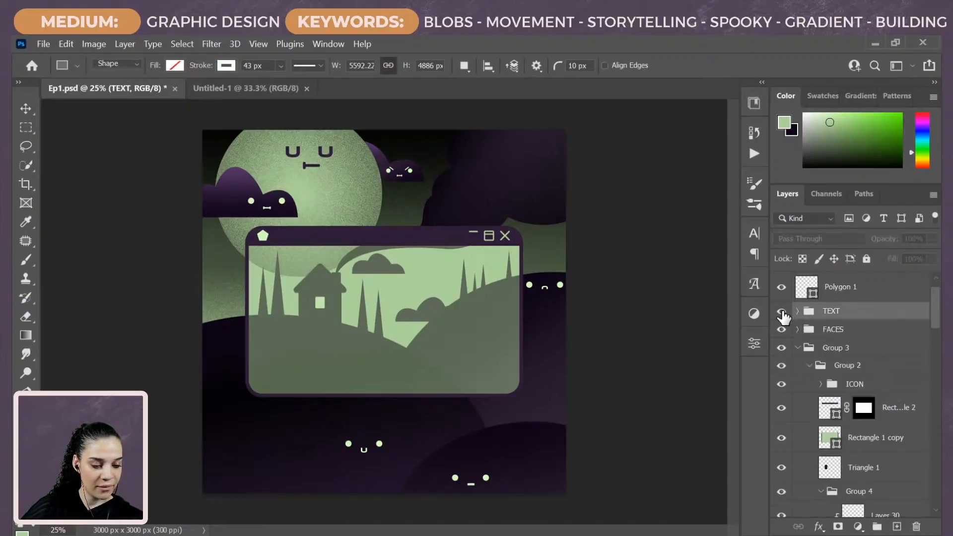
{"action": "left_click", "coordinate": [782, 313]}
{"action": "left_click", "coordinate": [783, 313]}
{"action": "left_click", "coordinate": [782, 312]}
{"action": "left_click", "coordinate": [782, 313]}
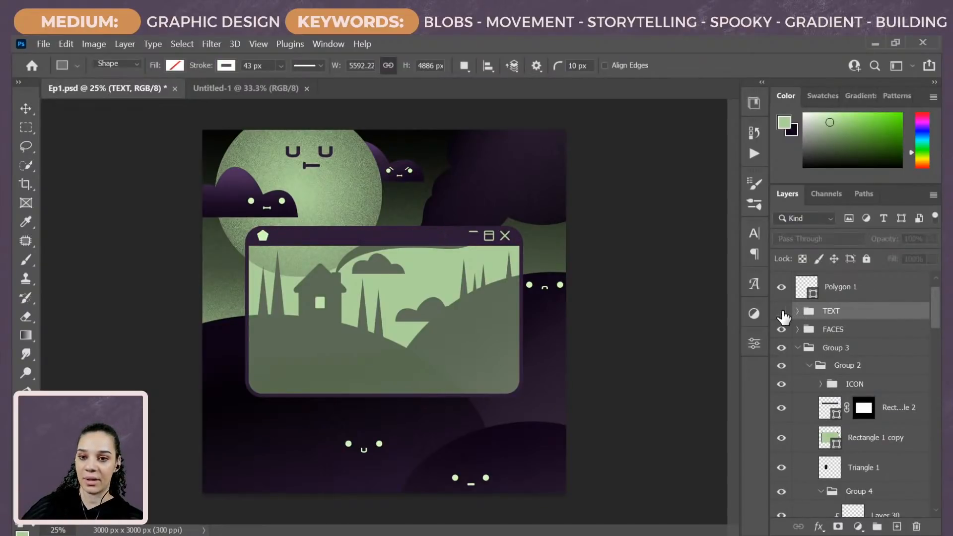
{"action": "left_click", "coordinate": [782, 312]}
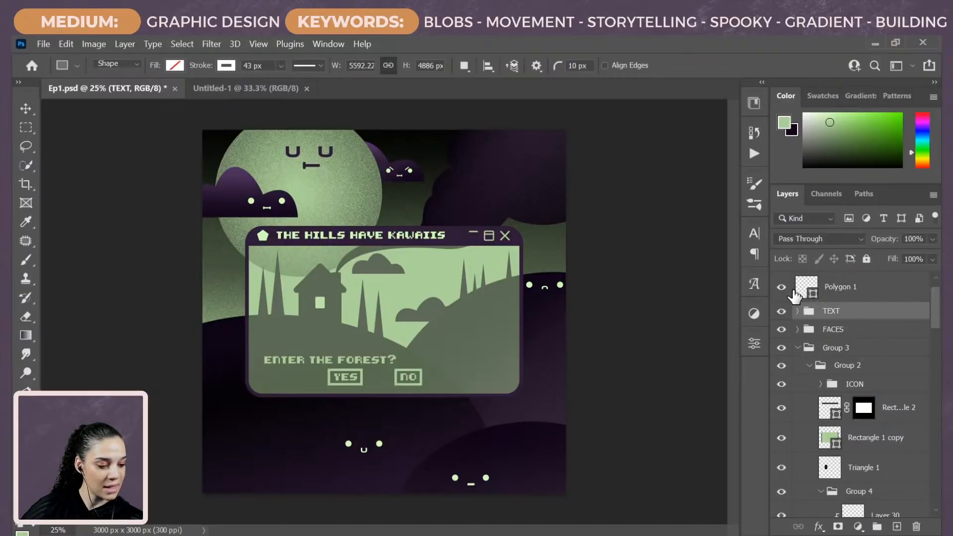
Step: Rename the Polygon 1 layer as APP ICON and briefly hide it to check which shape it is
{"action": "double_click", "coordinate": [839, 288]}
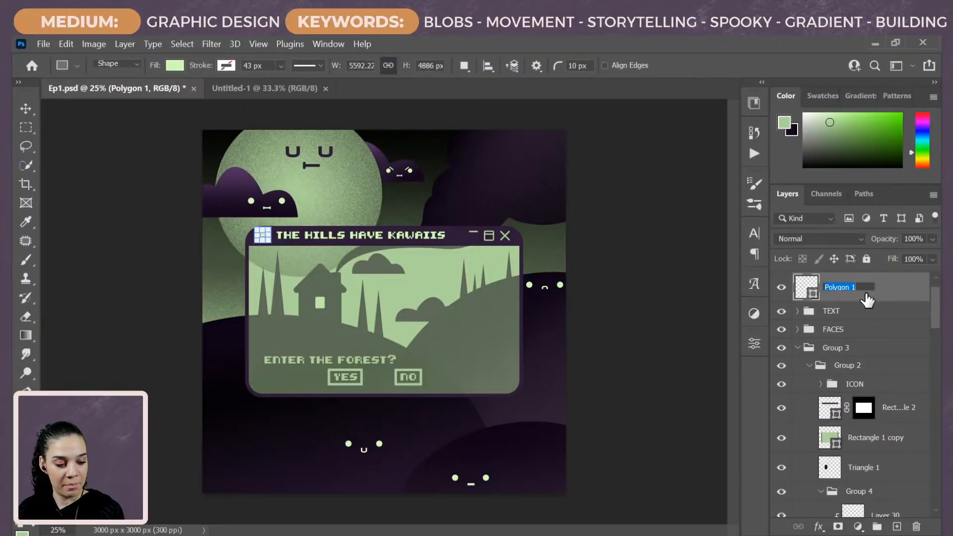
{"action": "type", "text": "APP ICON"}
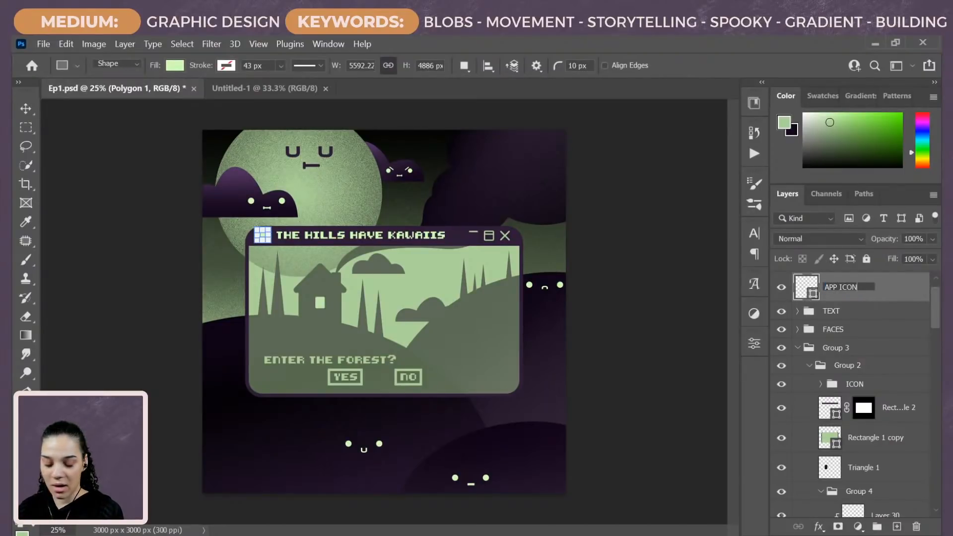
{"action": "key", "text": "Return"}
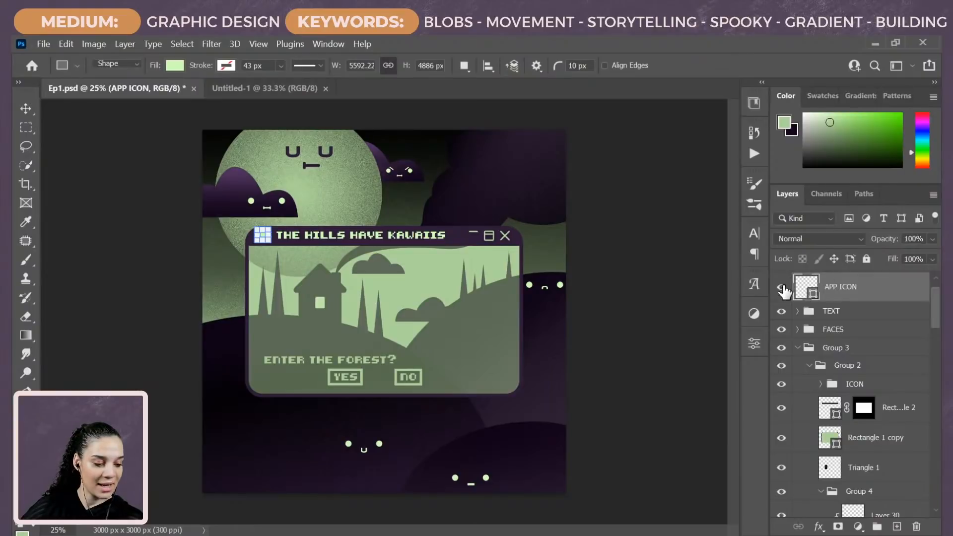
{"action": "left_click", "coordinate": [782, 288]}
{"action": "left_click", "coordinate": [782, 288]}
{"action": "left_click", "coordinate": [880, 313]}
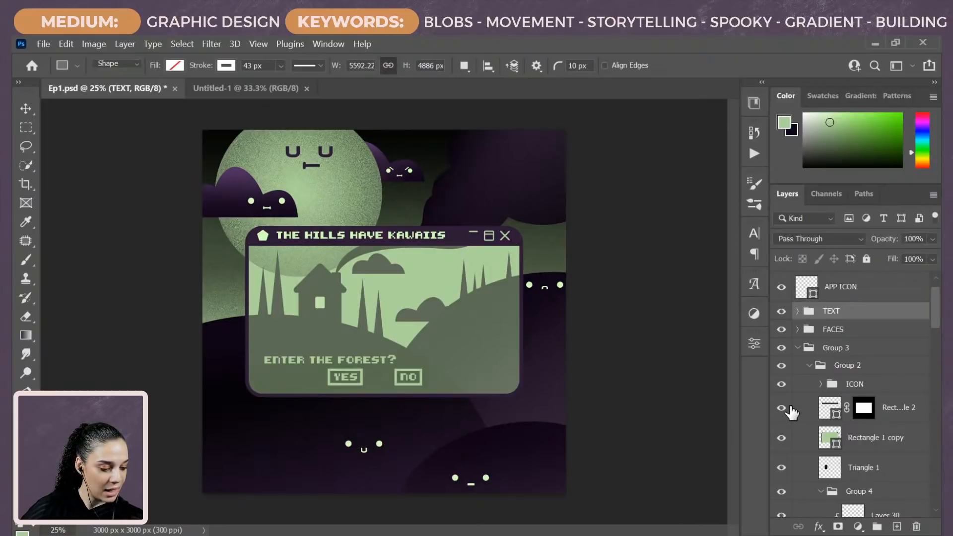
Step: Find the layer of the pop-up window's close cross by selecting it in the artwork, and briefly hide that layer to check it
{"action": "scroll", "coordinate": [833, 407], "scroll_direction": "down", "scroll_amount": 5}
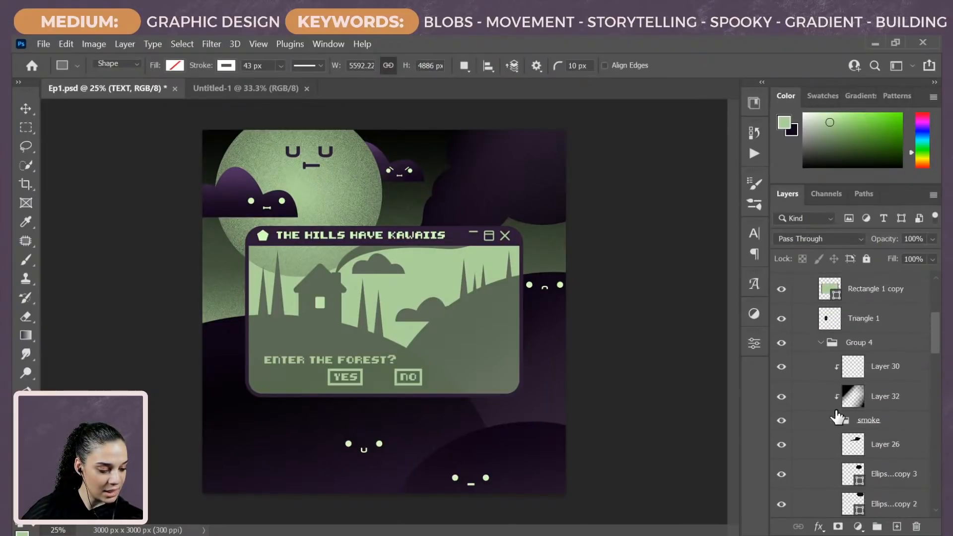
{"action": "scroll", "coordinate": [837, 417], "scroll_direction": "up", "scroll_amount": 2}
{"action": "scroll", "coordinate": [837, 417], "scroll_direction": "up", "scroll_amount": 3}
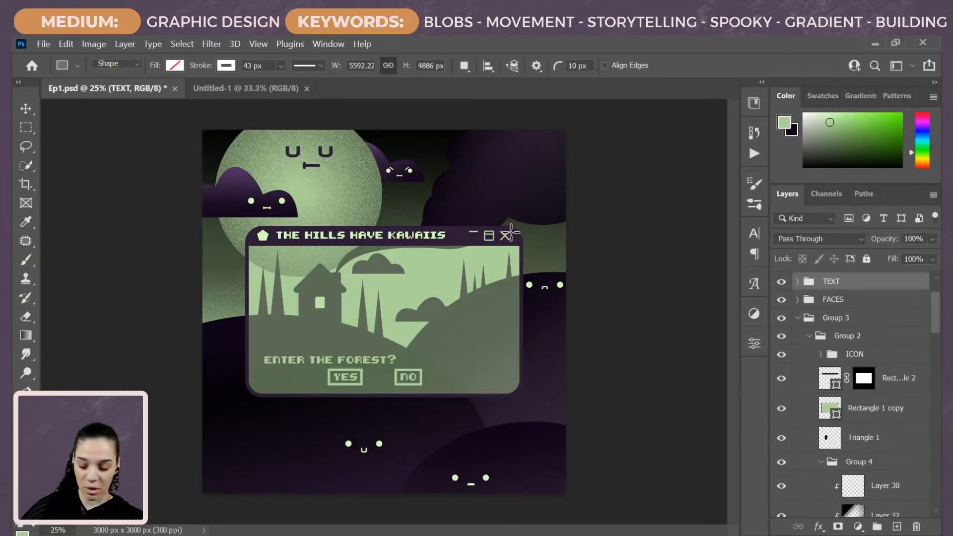
{"action": "key", "text": "ctrl+plus"}
{"action": "key", "text": "ctrl+plus"}
{"action": "key", "text": "ctrl+plus"}
{"action": "left_click_drag", "start_coordinate": [653, 152], "coordinate": [498, 262]}
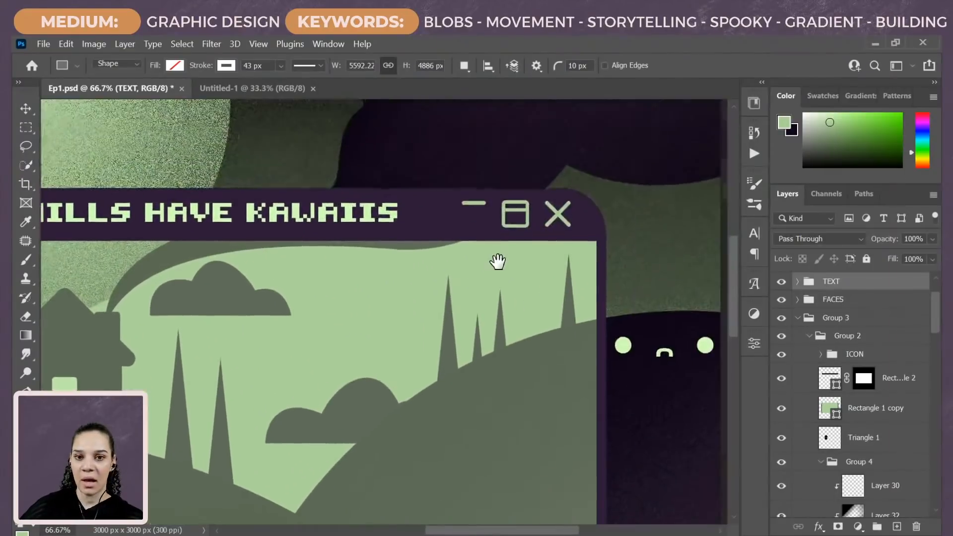
{"action": "key", "text": "v"}
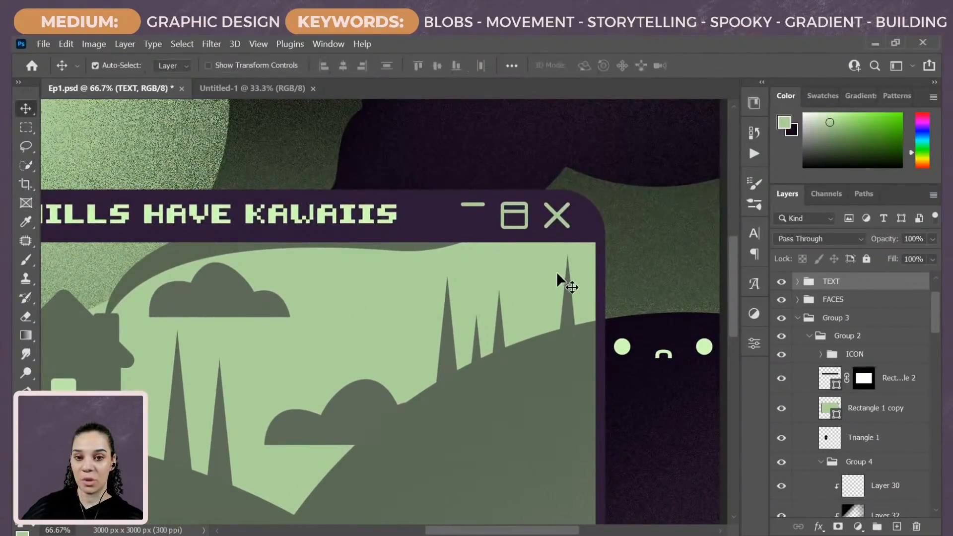
{"action": "left_click", "coordinate": [557, 217]}
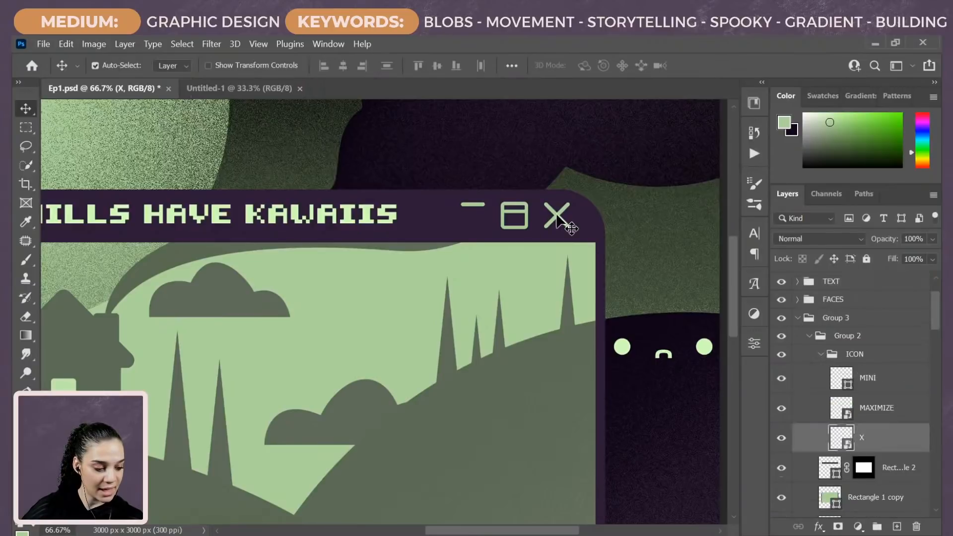
{"action": "left_click", "coordinate": [782, 439]}
{"action": "left_click", "coordinate": [783, 439]}
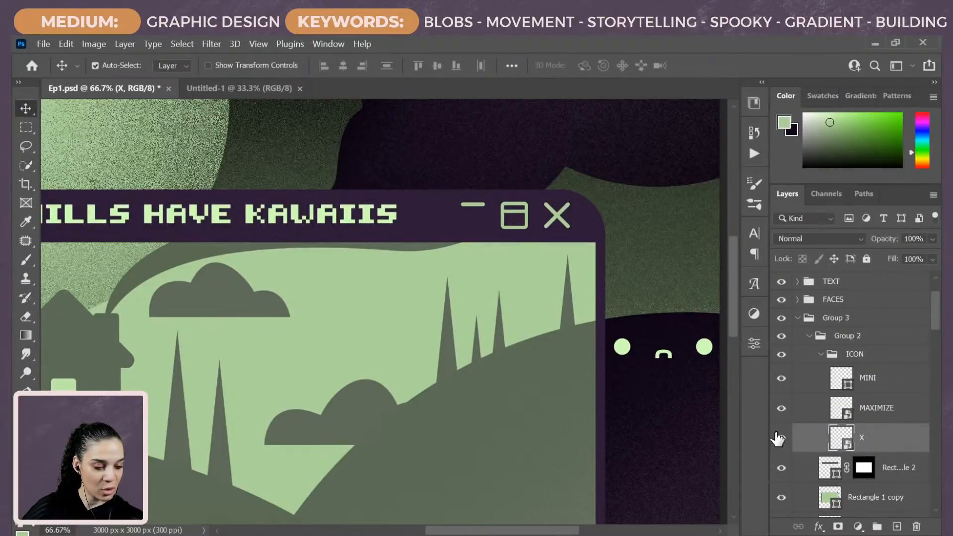
Step: Rename the X layer as X ICON and briefly hide the MAXIMIZE and MINI layers to check them
{"action": "double_click", "coordinate": [863, 439]}
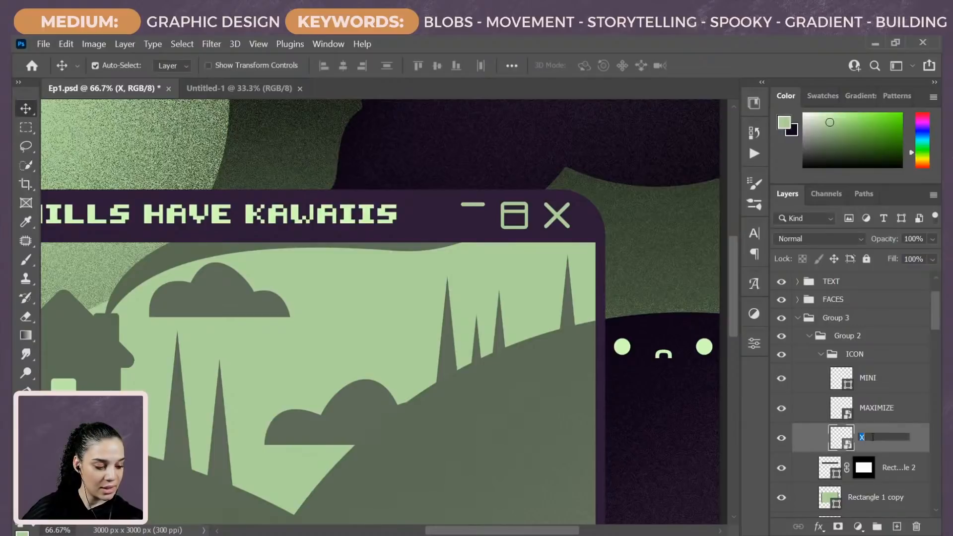
{"action": "type", "text": "X ICON"}
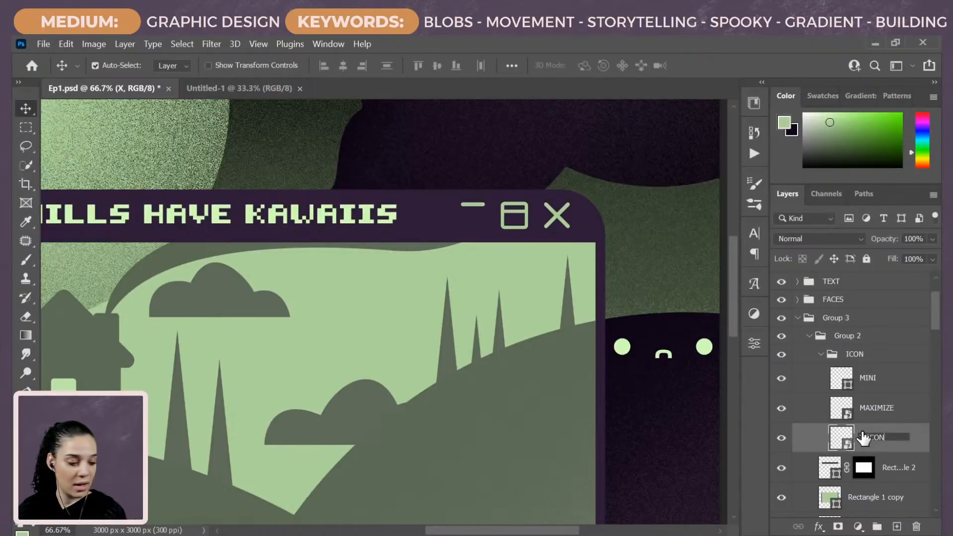
{"action": "key", "text": "Return"}
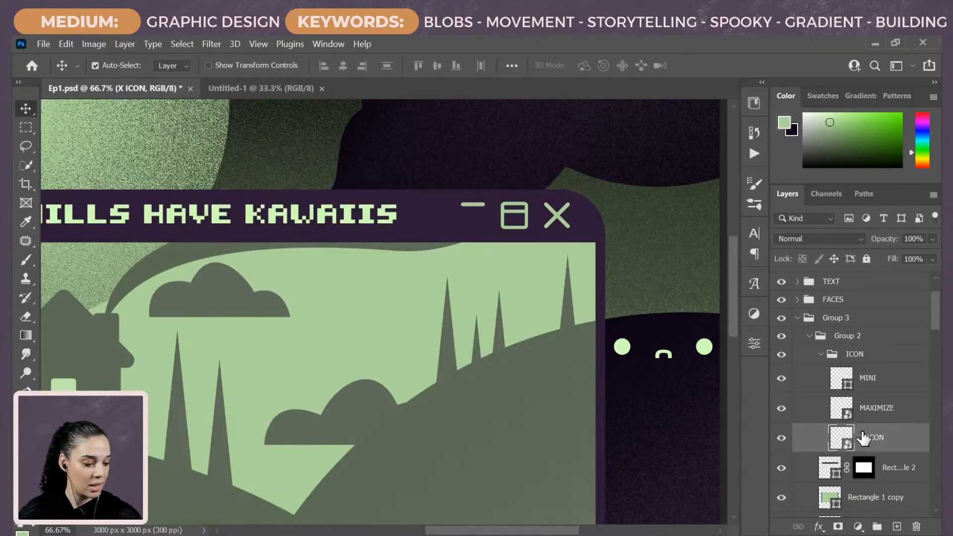
{"action": "left_click", "coordinate": [782, 408]}
{"action": "left_click", "coordinate": [782, 408]}
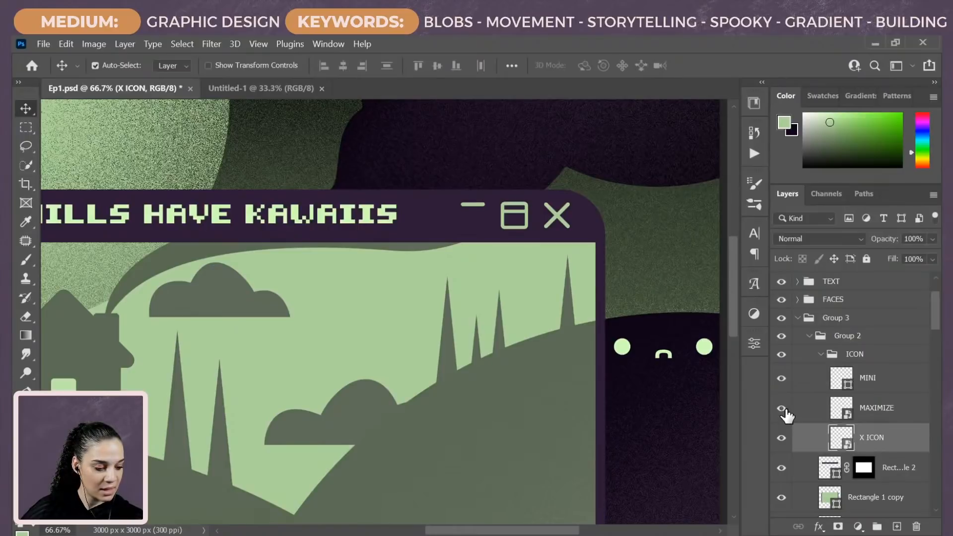
{"action": "left_click", "coordinate": [782, 378]}
{"action": "left_click", "coordinate": [782, 379]}
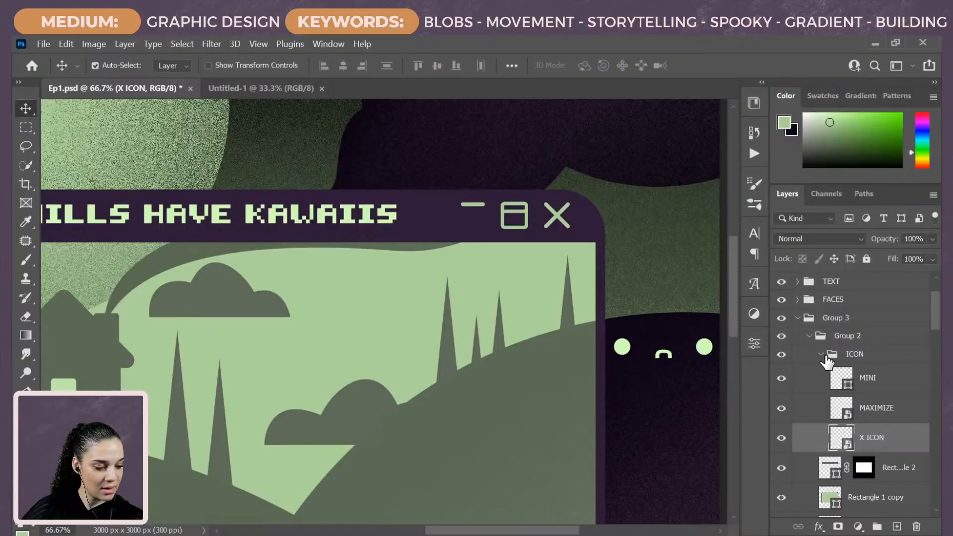
Step: Move the ICON group out of Group 2 to the top of the layer stack and put the APP ICON layer inside it
{"action": "scroll", "coordinate": [846, 340], "scroll_direction": "up", "scroll_amount": 2}
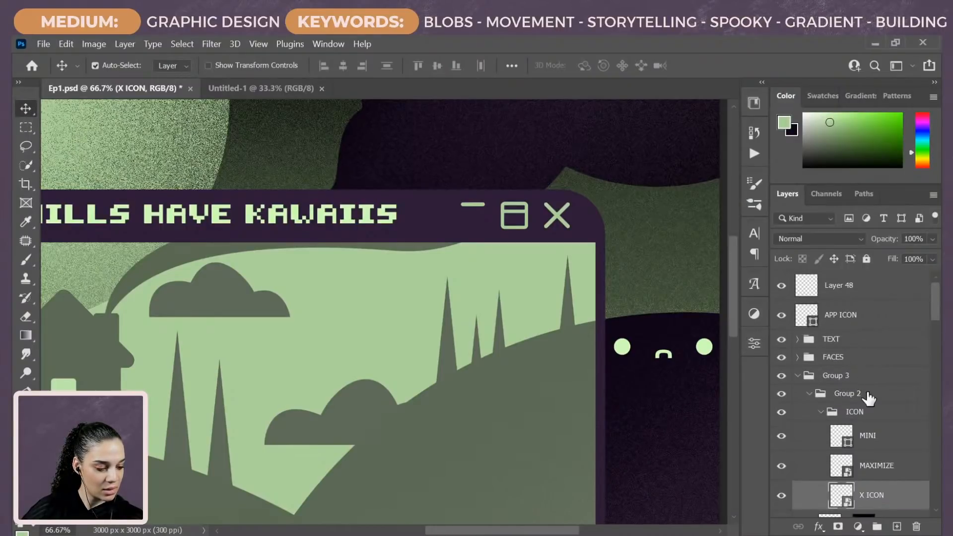
{"action": "left_click_drag", "start_coordinate": [868, 413], "coordinate": [866, 281]}
{"action": "left_click_drag", "start_coordinate": [866, 430], "coordinate": [862, 304]}
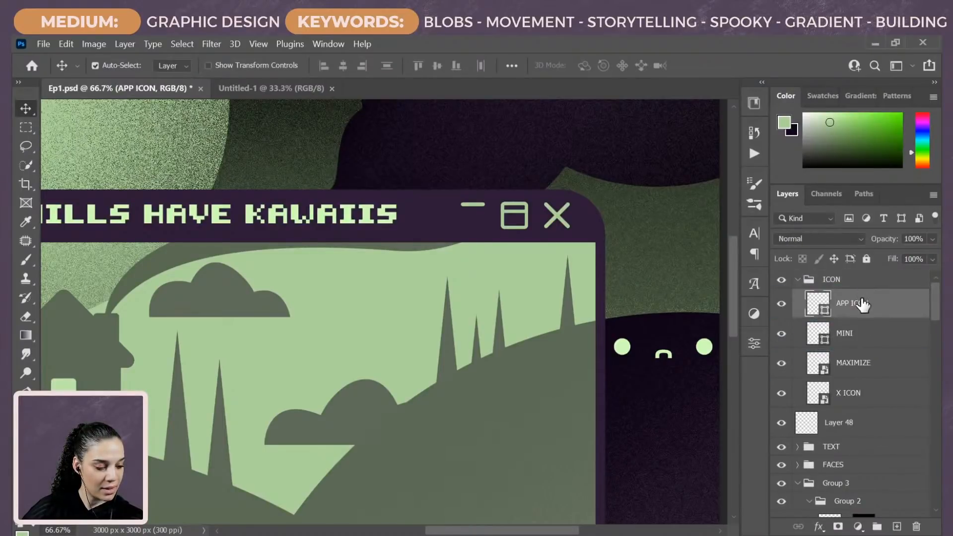
Step: Rename the ICON group as ICONS
{"action": "double_click", "coordinate": [841, 279]}
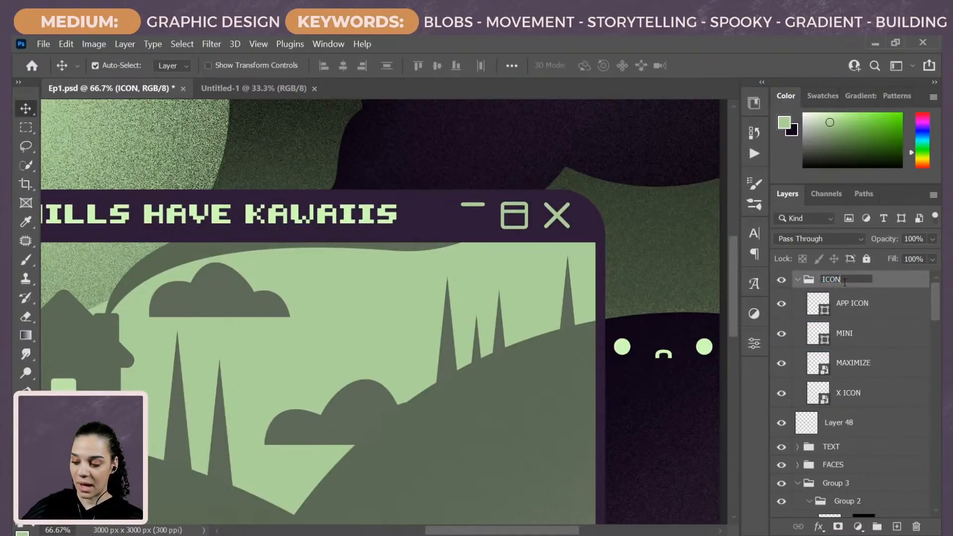
{"action": "type", "text": "S"}
{"action": "key", "text": "Return"}
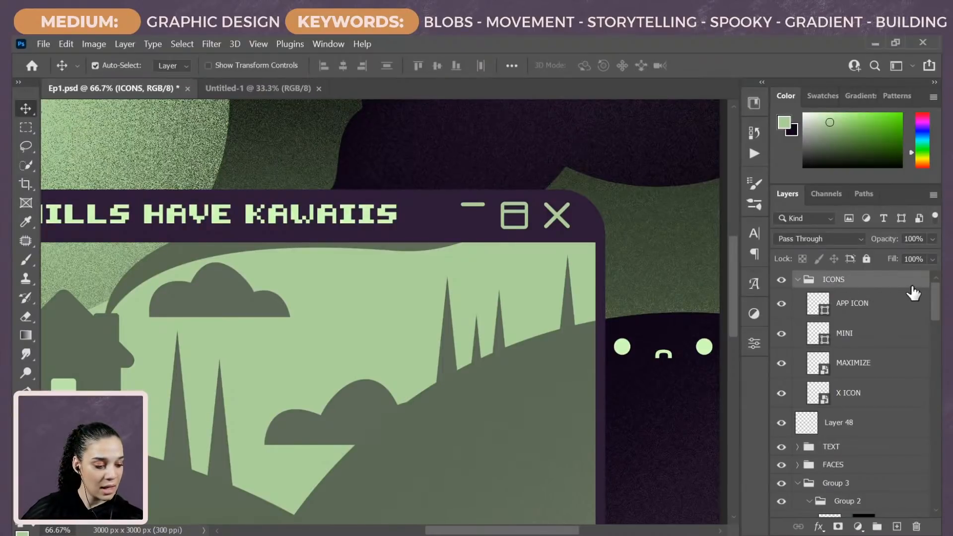
Step: Add the APP ICON, MINI, MAXIMIZE and X ICON layers as graphics to the ADOBE LIVE GAME SHOW library
{"action": "left_click", "coordinate": [753, 109]}
{"action": "left_click_drag", "start_coordinate": [879, 304], "coordinate": [607, 375]}
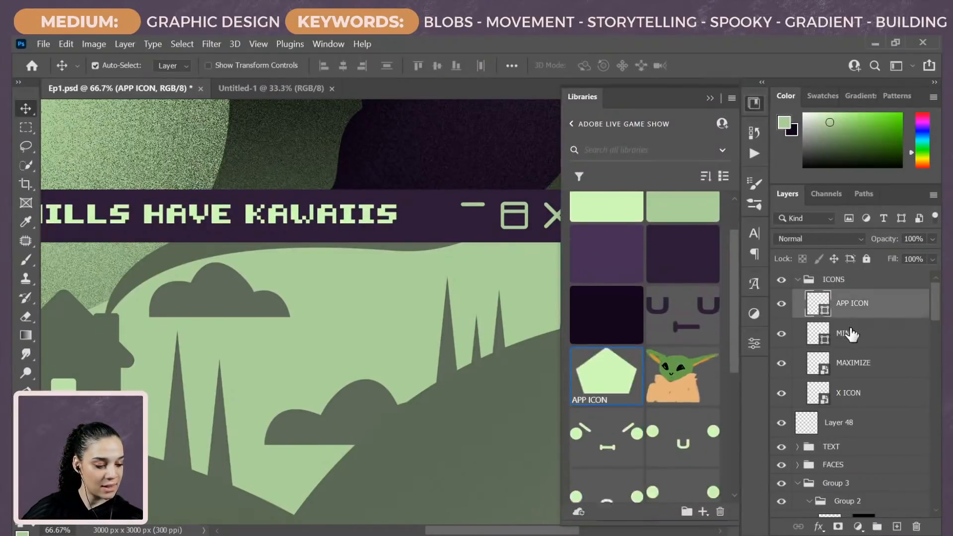
{"action": "left_click_drag", "start_coordinate": [852, 334], "coordinate": [643, 287]}
{"action": "left_click_drag", "start_coordinate": [861, 354], "coordinate": [680, 304]}
{"action": "left_click_drag", "start_coordinate": [904, 398], "coordinate": [703, 318]}
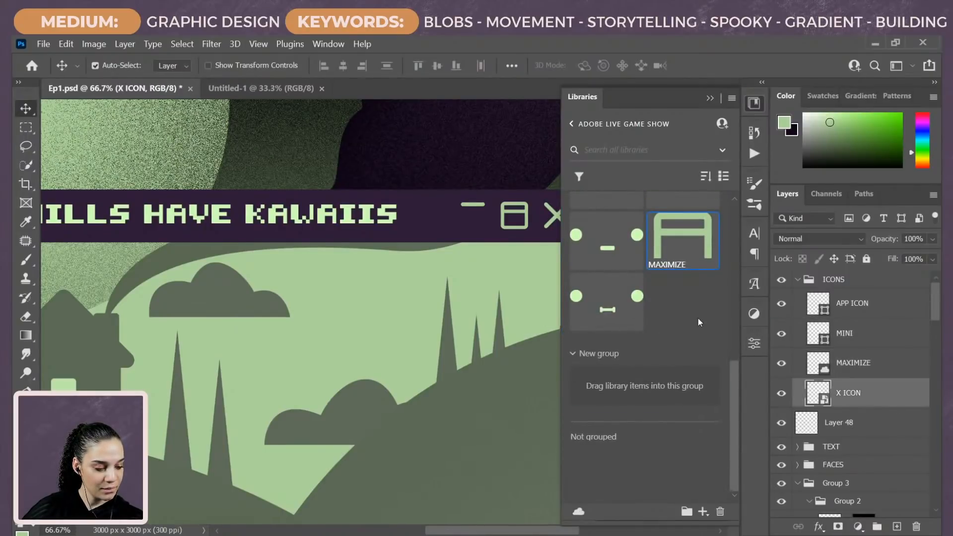
{"action": "scroll", "coordinate": [697, 318], "scroll_direction": "up", "scroll_amount": 6}
{"action": "scroll", "coordinate": [697, 324], "scroll_direction": "down", "scroll_amount": 6}
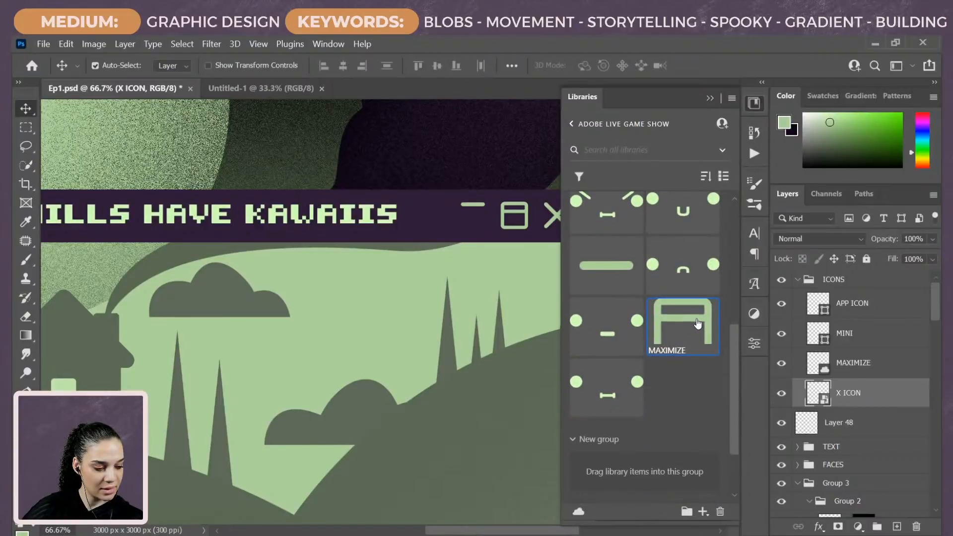
{"action": "left_click_drag", "start_coordinate": [883, 407], "coordinate": [683, 343]}
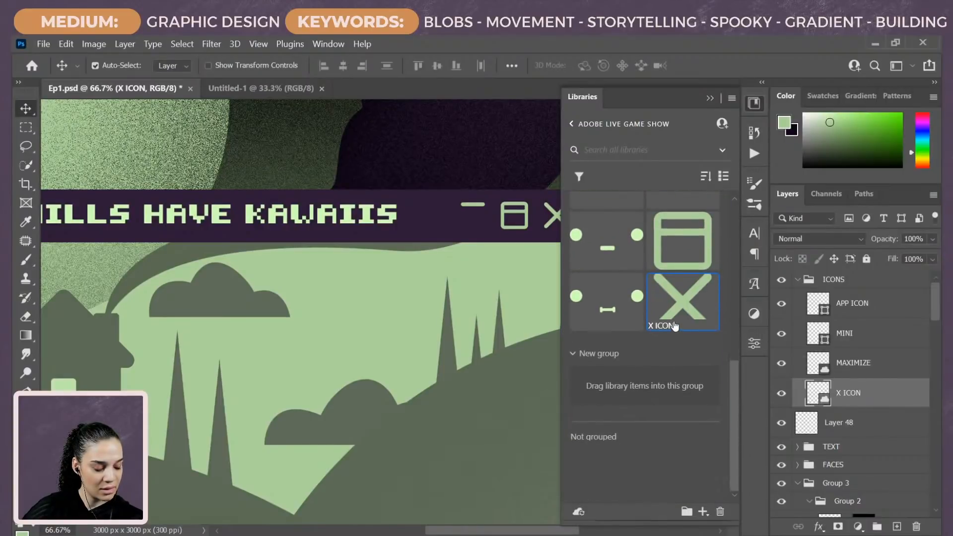
{"action": "scroll", "coordinate": [675, 326], "scroll_direction": "up", "scroll_amount": 5}
{"action": "scroll", "coordinate": [676, 328], "scroll_direction": "down", "scroll_amount": 6}
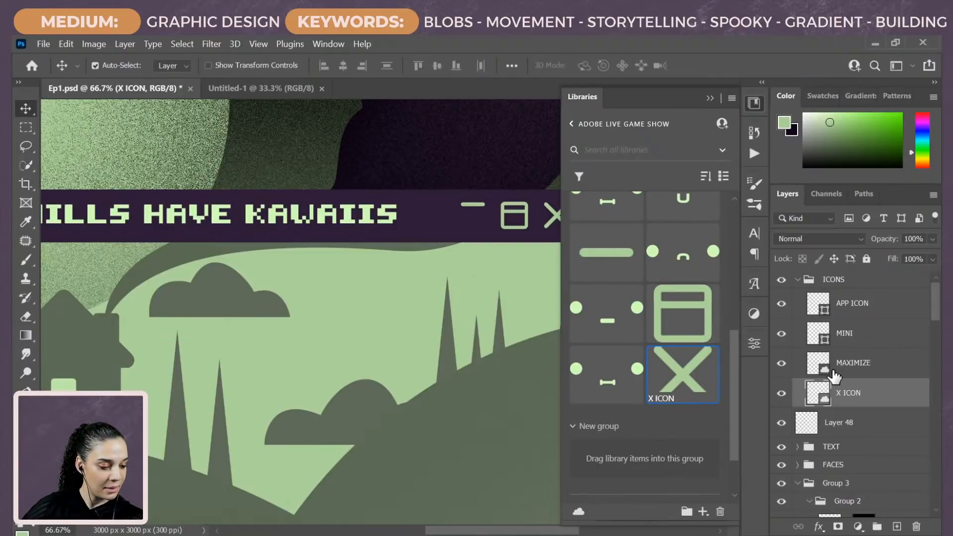
Step: Collapse the ICONS group and delete the empty Layer 48 beneath it
{"action": "left_click", "coordinate": [798, 279]}
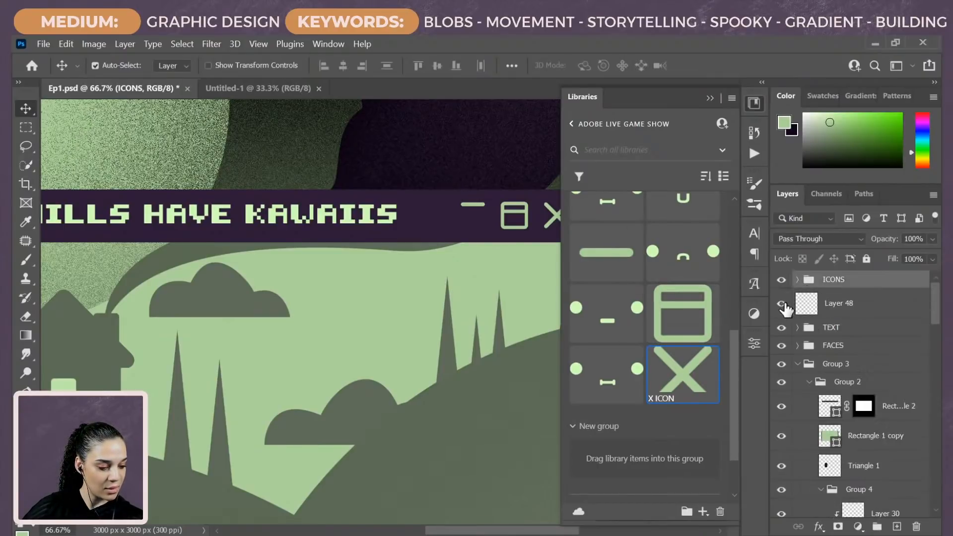
{"action": "key", "text": "ctrl+minus"}
{"action": "key", "text": "ctrl+minus"}
{"action": "key", "text": "ctrl+minus"}
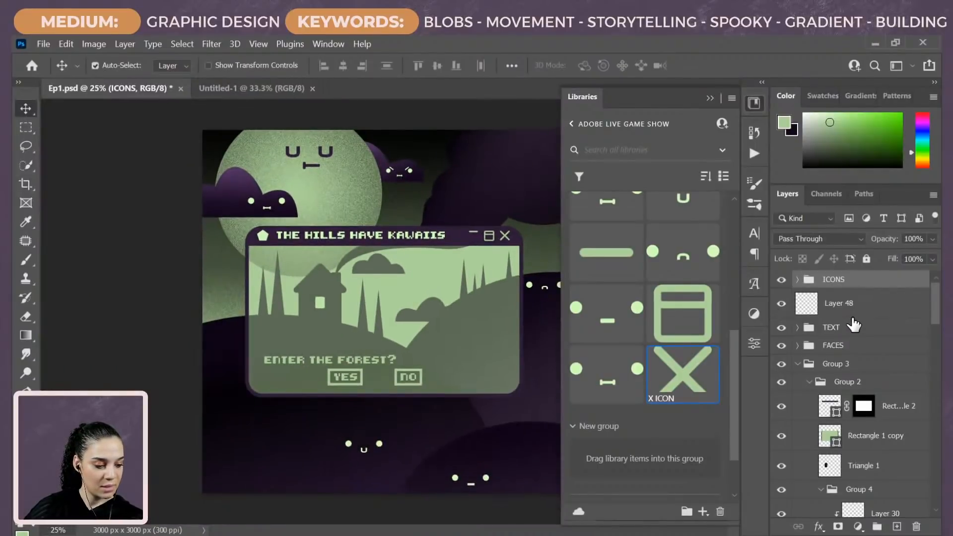
{"action": "left_click", "coordinate": [859, 303]}
{"action": "key", "text": "Delete"}
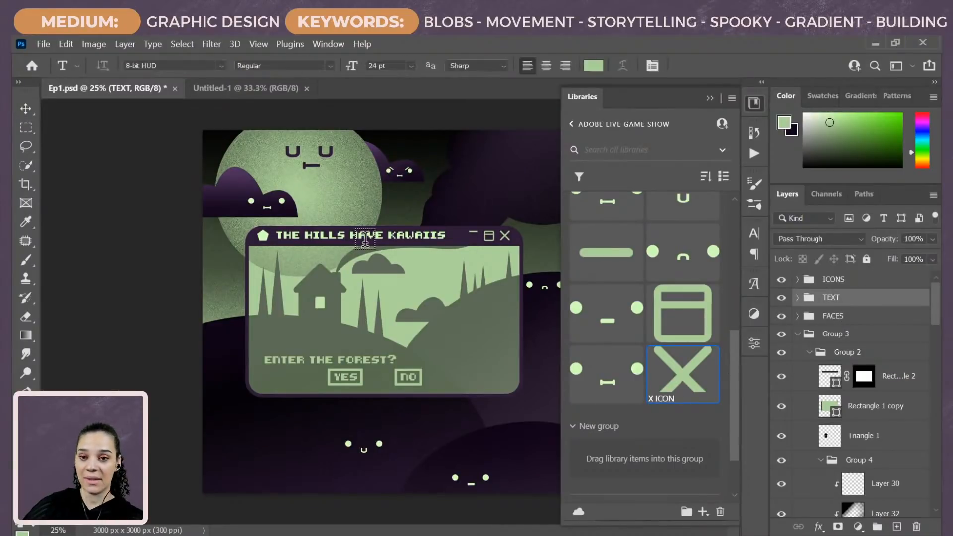
{"action": "key", "text": "t"}
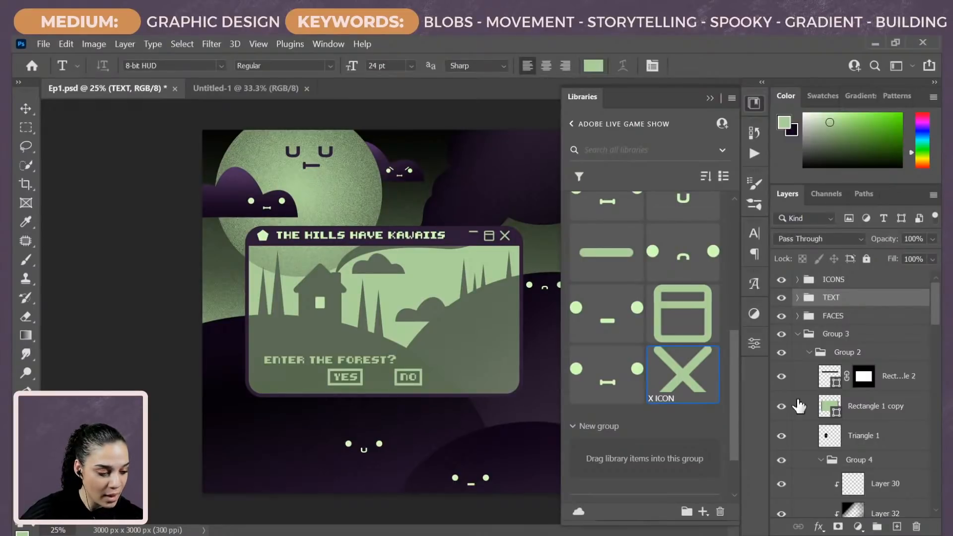
Step: Group the Rectangle 2 and Rectangle 1 copy layers, and hide and show the new group to check what it contains
{"action": "left_click", "coordinate": [908, 384]}
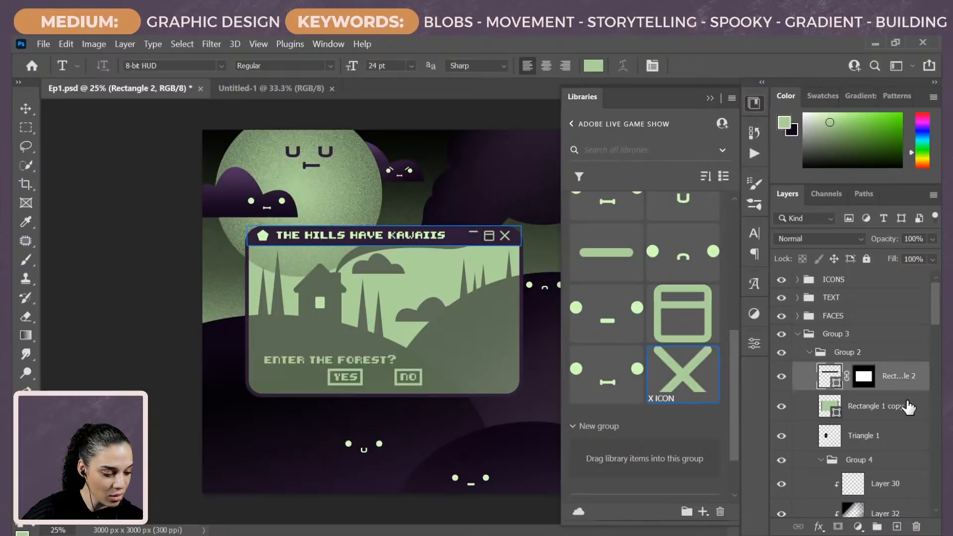
{"action": "left_click", "coordinate": [908, 406], "text": "shift"}
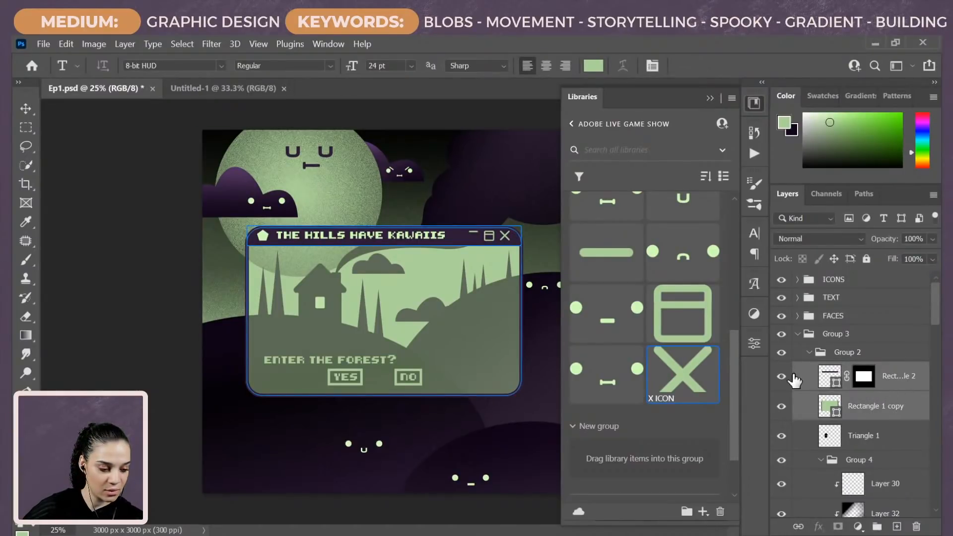
{"action": "key", "text": "ctrl+g"}
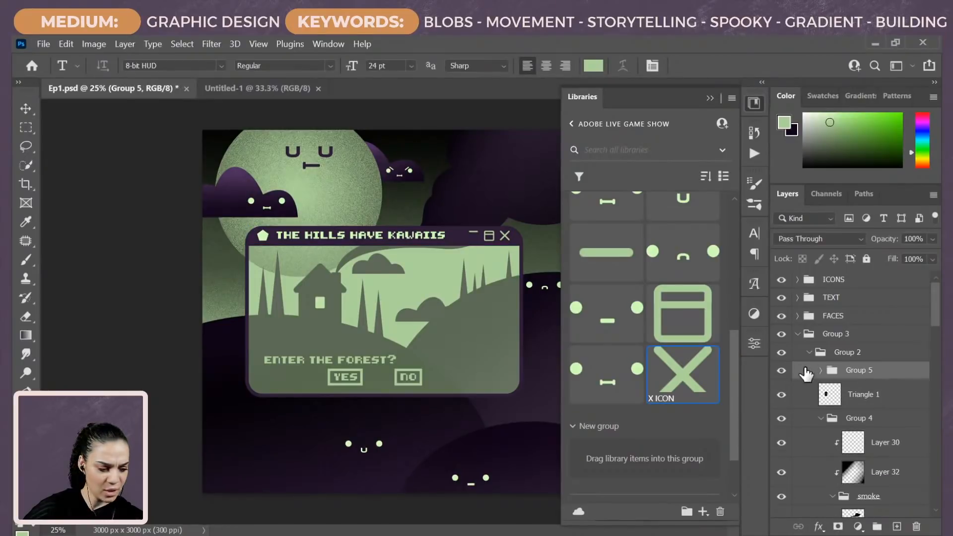
{"action": "left_click", "coordinate": [782, 370]}
{"action": "left_click", "coordinate": [782, 371]}
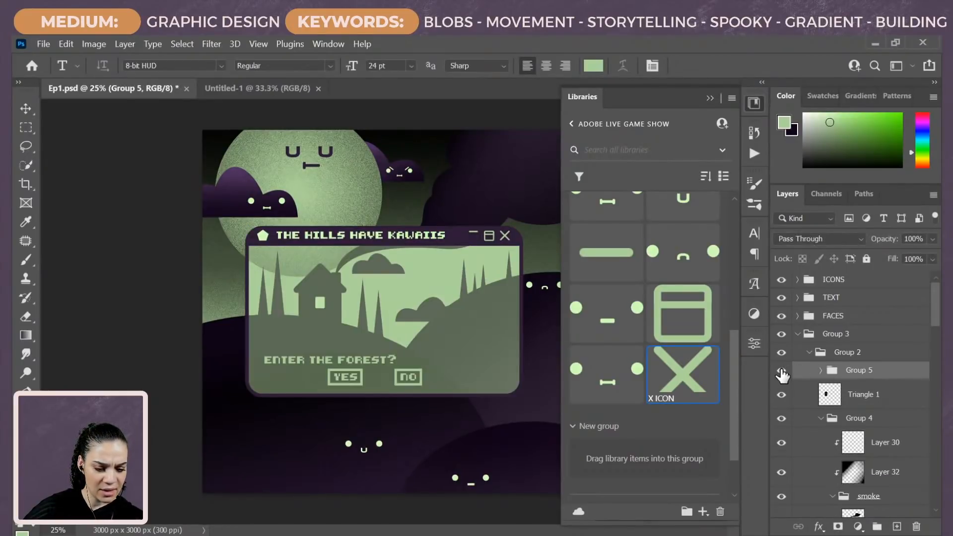
{"action": "left_click", "coordinate": [782, 371]}
{"action": "left_click", "coordinate": [782, 371]}
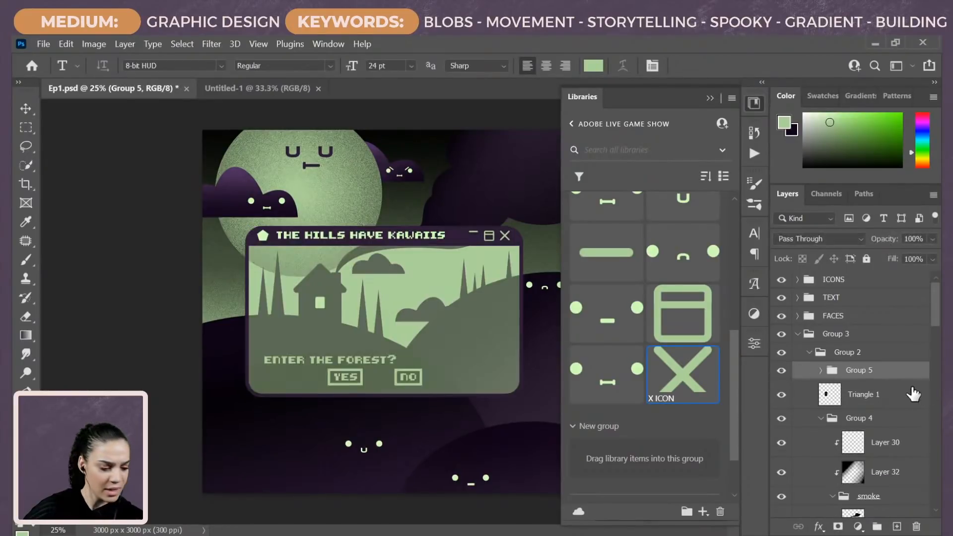
Step: Rename the new group of pop-up window rectangles as MODULE
{"action": "double_click", "coordinate": [862, 374]}
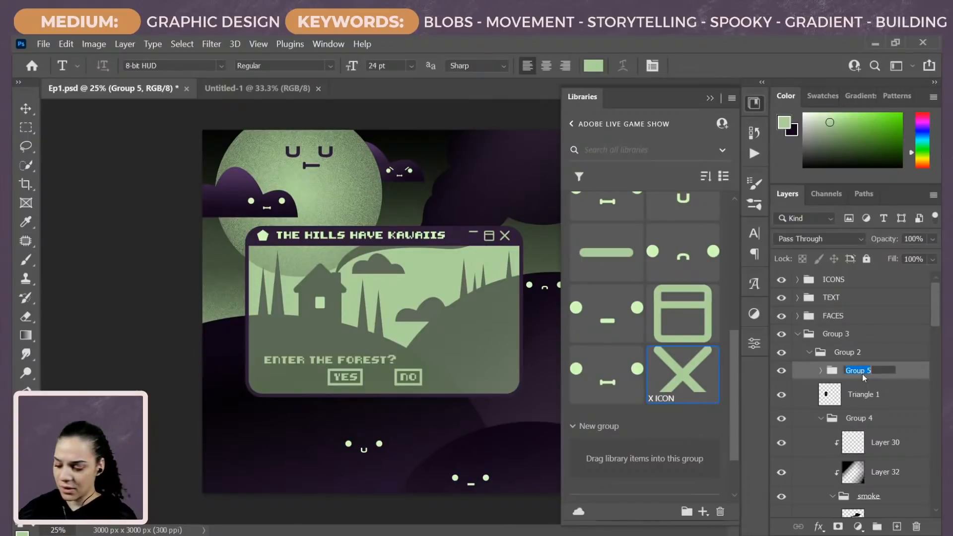
{"action": "type", "text": "MODULE"}
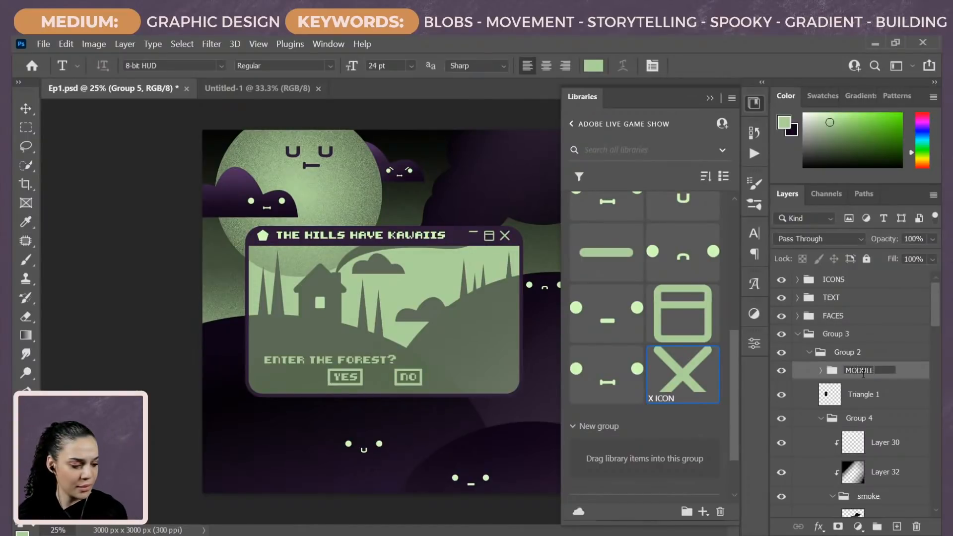
{"action": "key", "text": "Return"}
Step: Convert the MODULE group to a Smart Object and add it to the ADOBE LIVE GAME SHOW library
{"action": "right_click", "coordinate": [865, 378]}
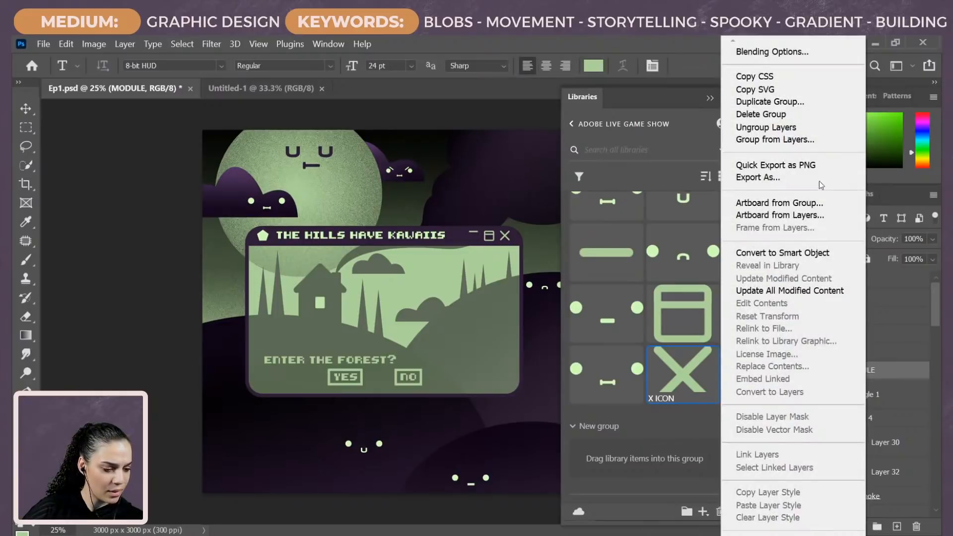
{"action": "left_click", "coordinate": [796, 252]}
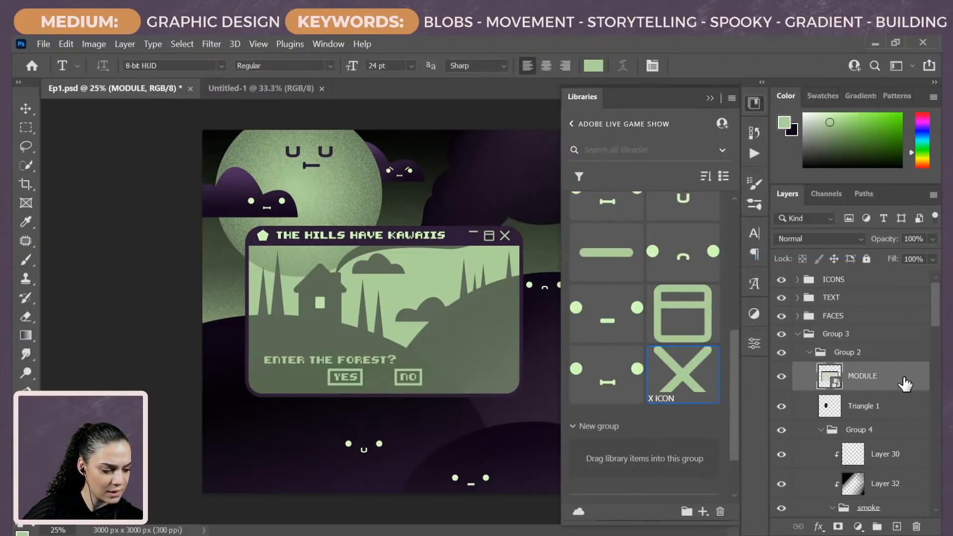
{"action": "left_click_drag", "start_coordinate": [890, 380], "coordinate": [606, 368]}
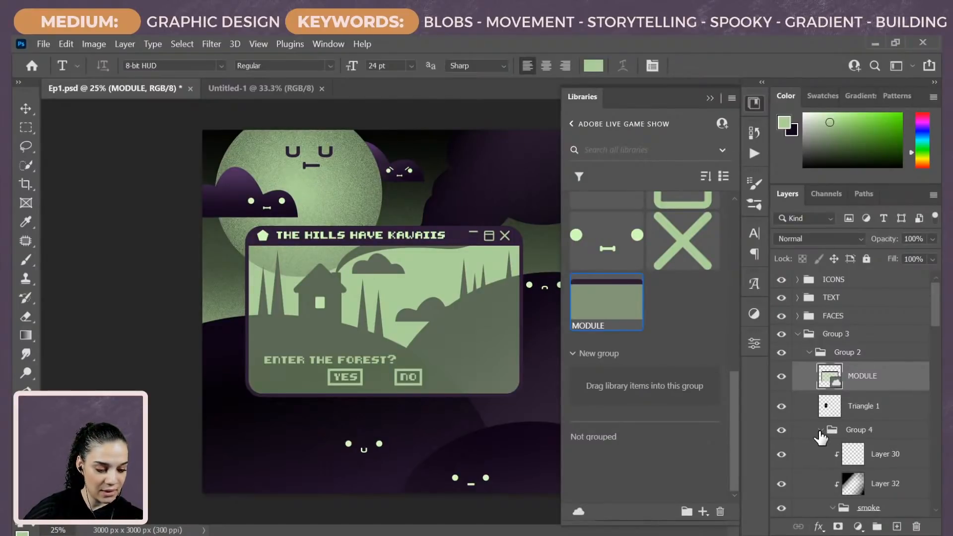
Step: Find the layer of the upper cloud inside the pop-up window, Layer 41, and rename it as CLOUD
{"action": "right_click", "coordinate": [379, 269]}
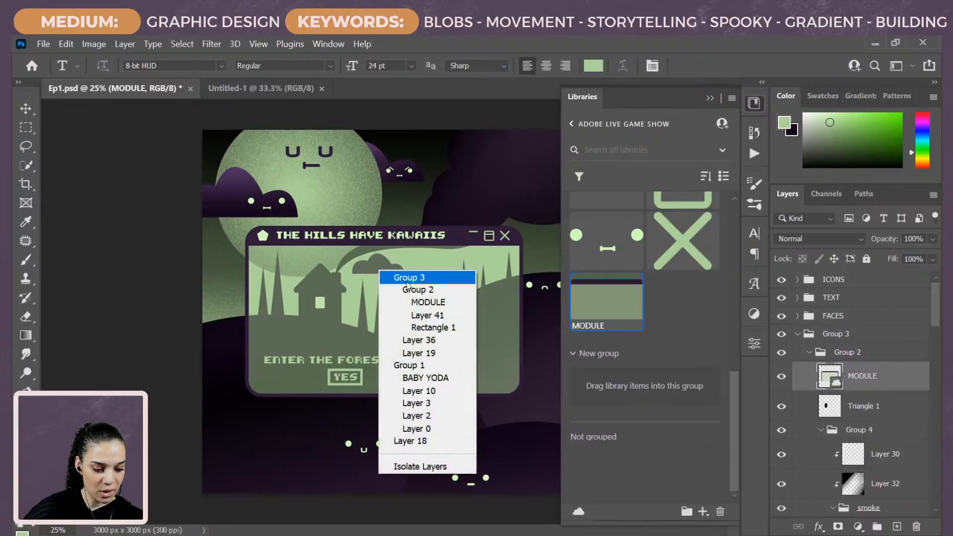
{"action": "left_click", "coordinate": [435, 342]}
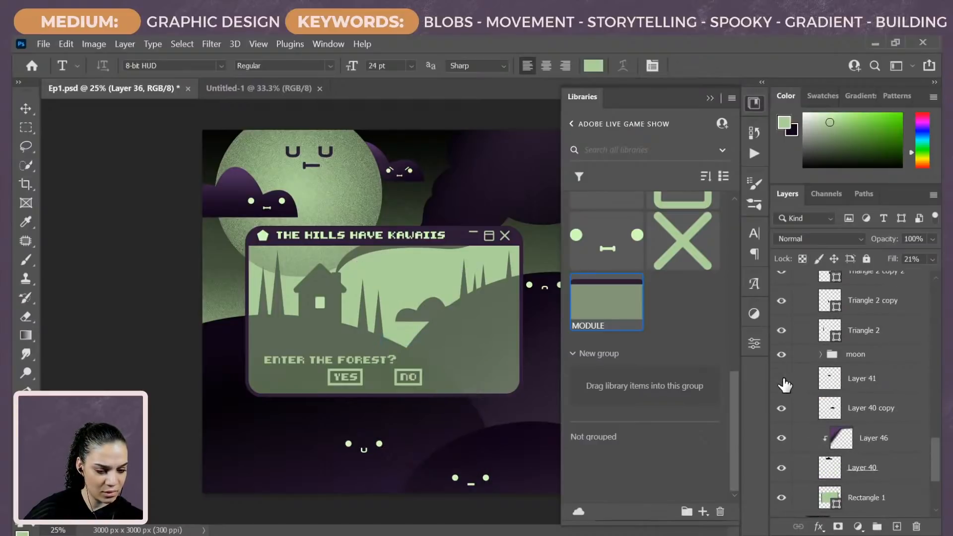
{"action": "double_click", "coordinate": [859, 379]}
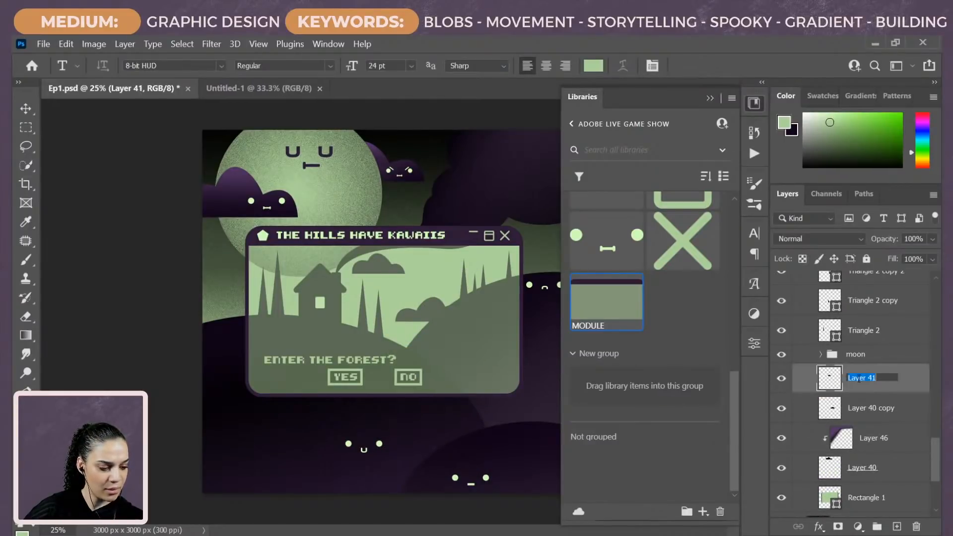
{"action": "type", "text": "CLOUD"}
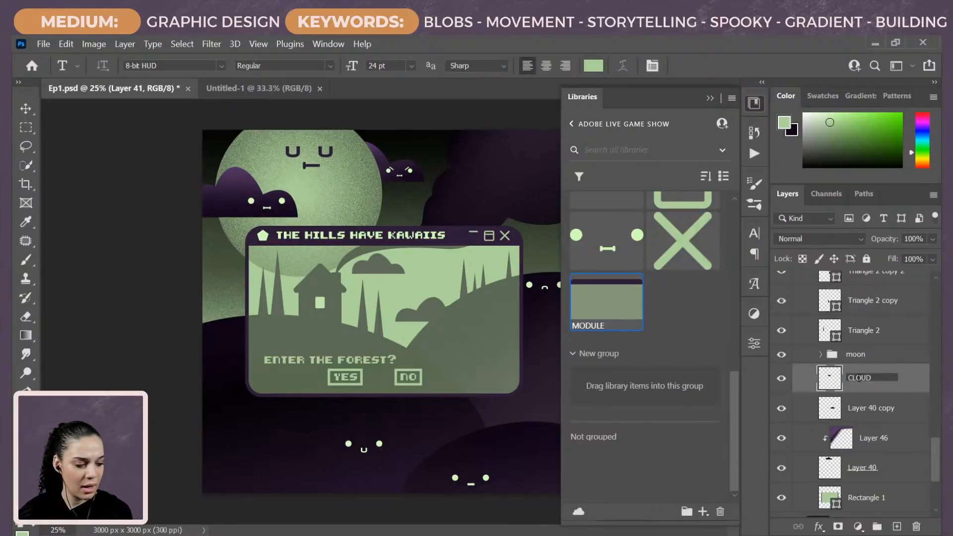
{"action": "key", "text": "Return"}
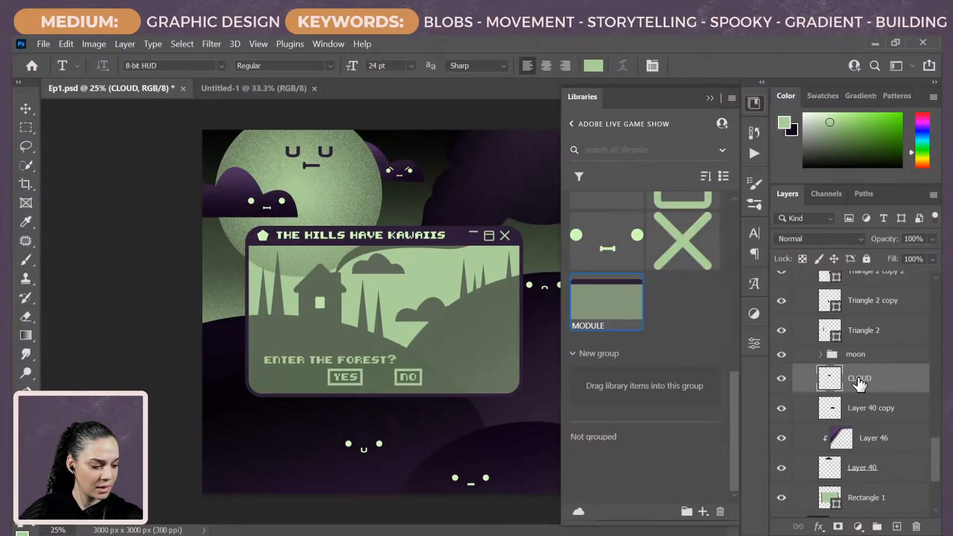
Step: Add the CLOUD layer to the library as a graphic and open the options for adding further elements
{"action": "left_click_drag", "start_coordinate": [891, 389], "coordinate": [676, 310]}
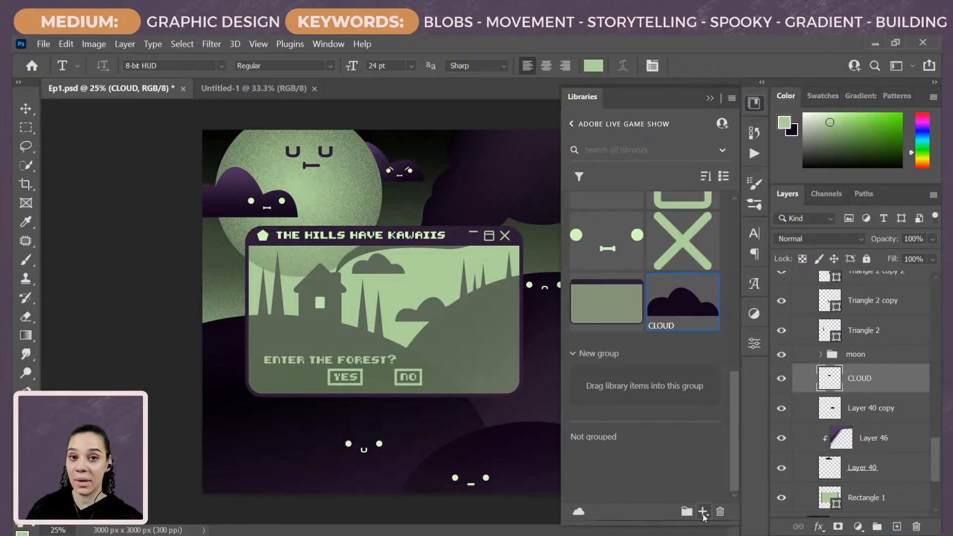
{"action": "left_click", "coordinate": [703, 512]}
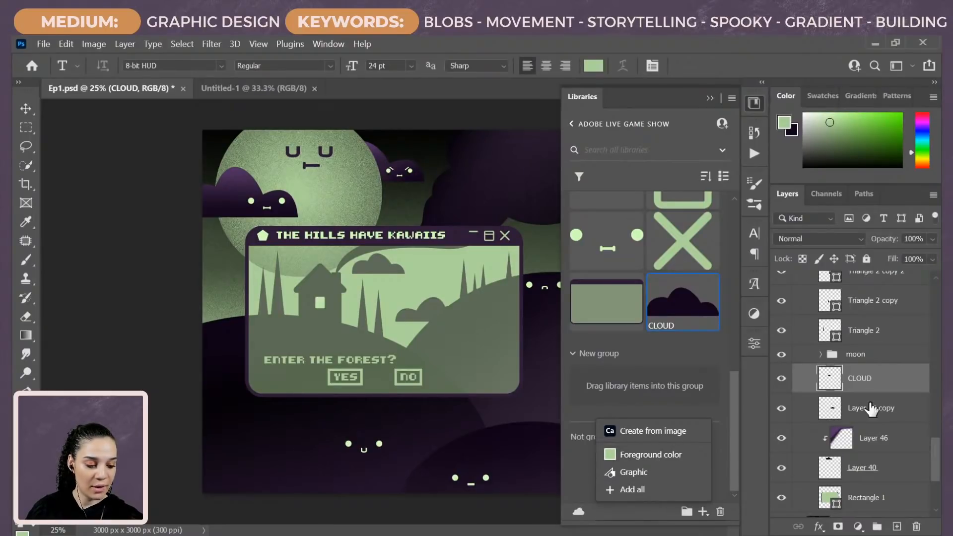
Step: Compare the library add options for the "yes" text layer, the YES BOX shape layer and the Triangle 1 layer
{"action": "scroll", "coordinate": [822, 337], "scroll_direction": "up", "scroll_amount": 1}
{"action": "scroll", "coordinate": [822, 336], "scroll_direction": "up", "scroll_amount": 6}
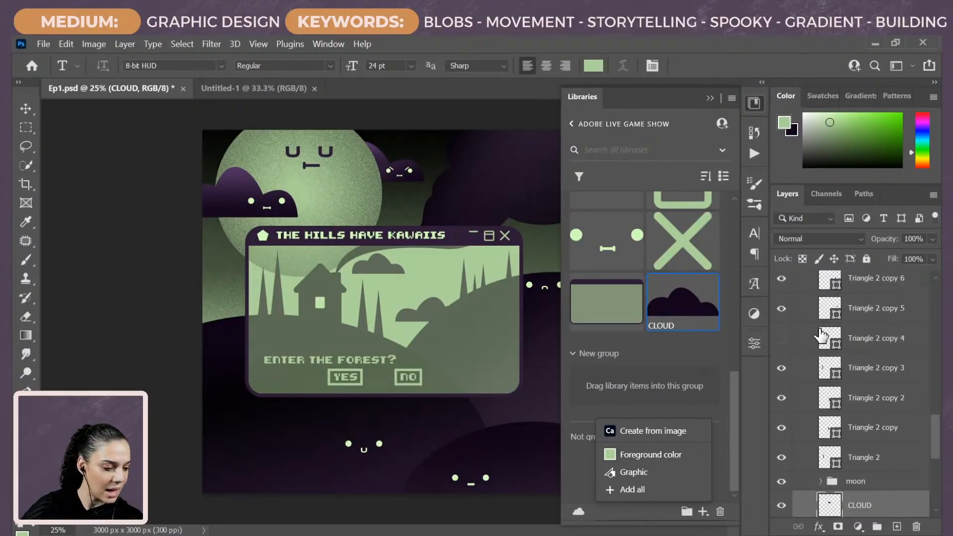
{"action": "scroll", "coordinate": [825, 333], "scroll_direction": "up", "scroll_amount": 8}
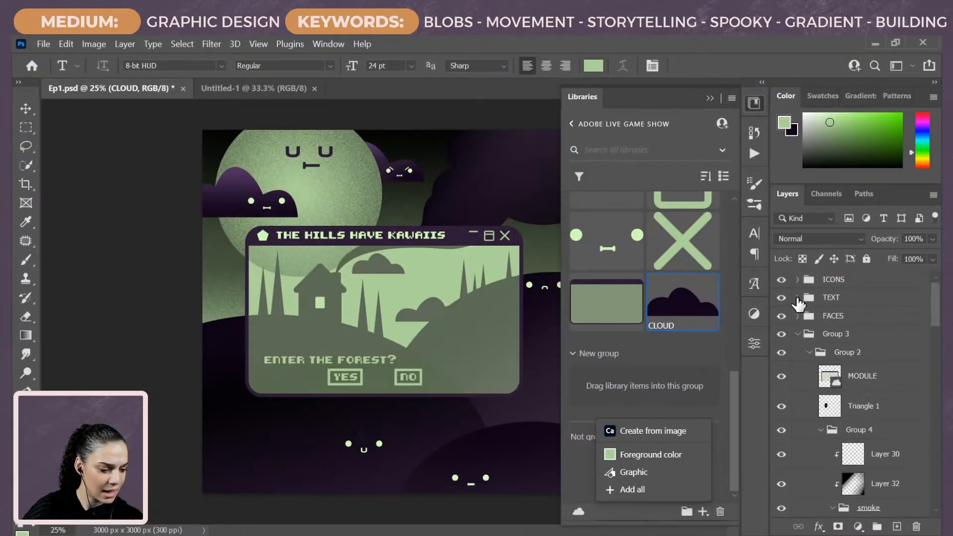
{"action": "left_click", "coordinate": [797, 298]}
{"action": "left_click", "coordinate": [861, 421]}
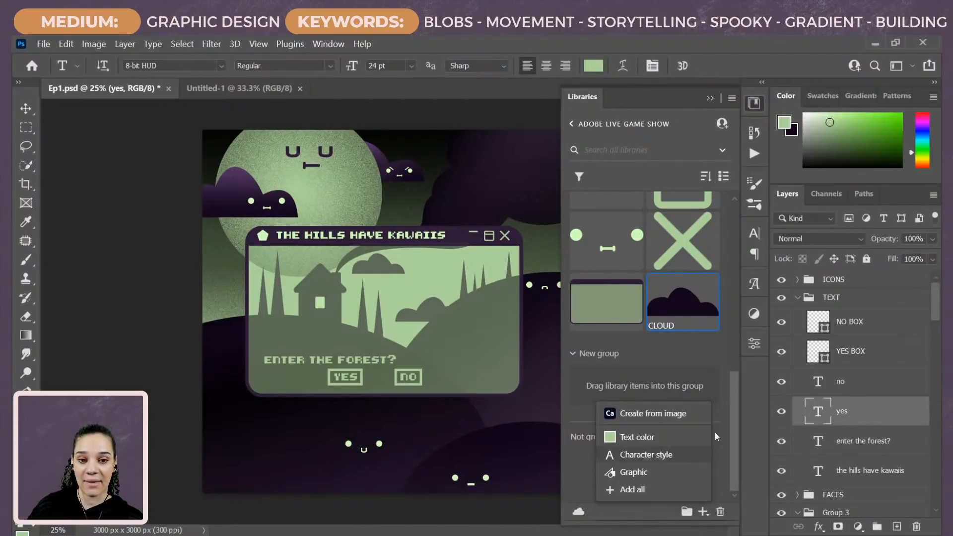
{"action": "left_click", "coordinate": [888, 358]}
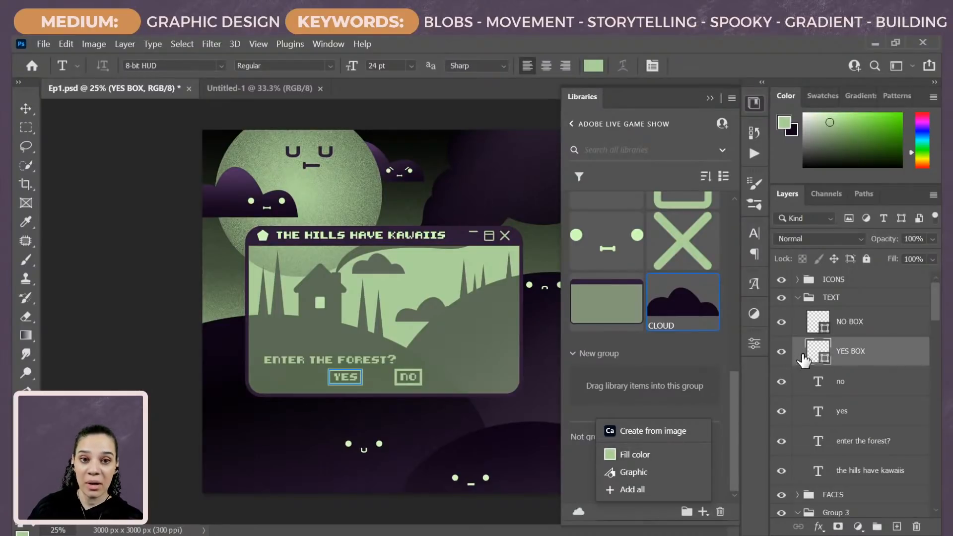
{"action": "scroll", "coordinate": [815, 362], "scroll_direction": "down", "scroll_amount": 1}
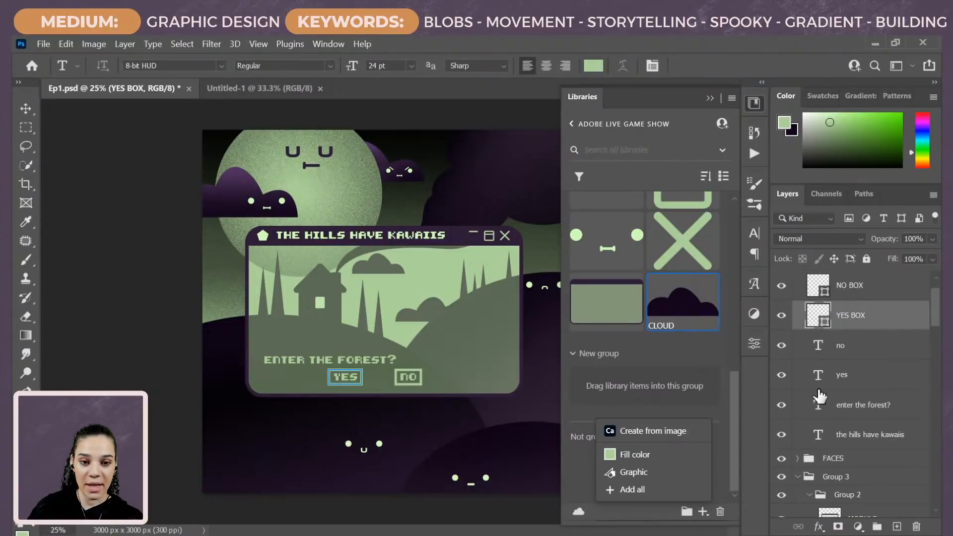
{"action": "scroll", "coordinate": [852, 464], "scroll_direction": "down", "scroll_amount": 1}
{"action": "scroll", "coordinate": [853, 470], "scroll_direction": "down", "scroll_amount": 2}
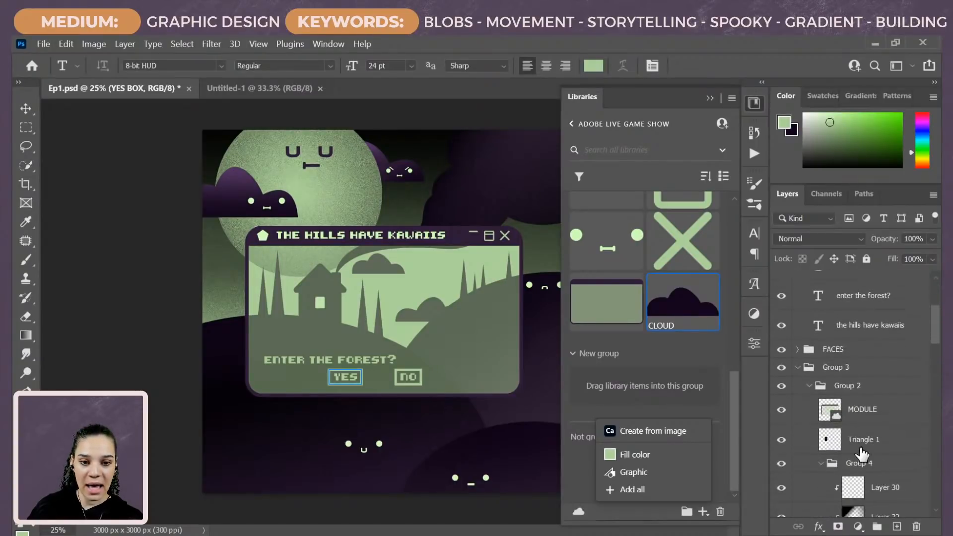
{"action": "left_click", "coordinate": [871, 442]}
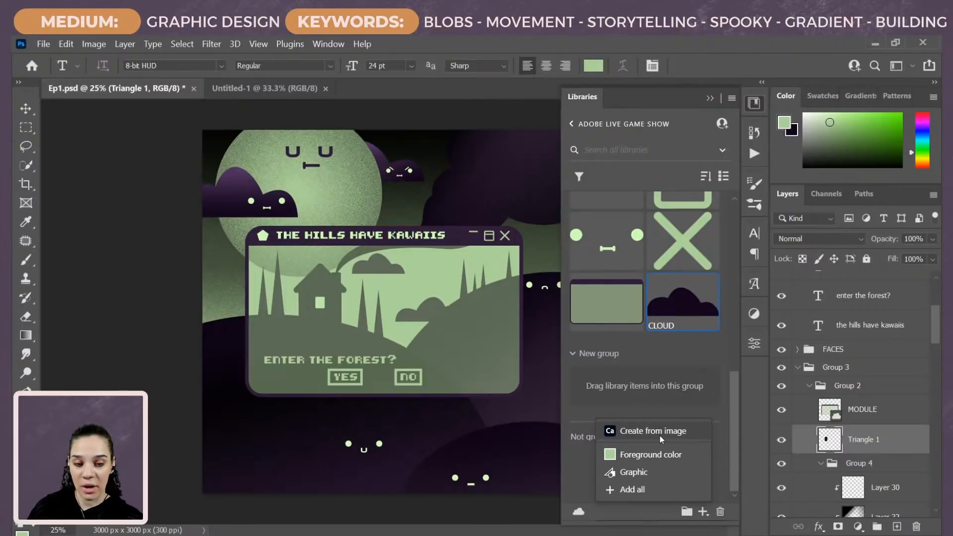
Step: Add the character style of the "enter the forest?" text layer to the ADOBE LIVE GAME SHOW library
{"action": "scroll", "coordinate": [860, 343], "scroll_direction": "up", "scroll_amount": 2}
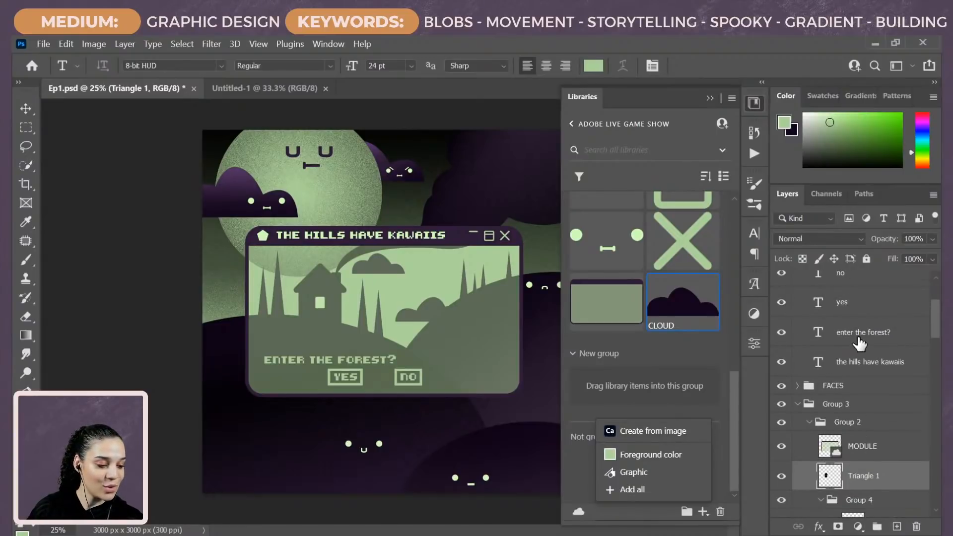
{"action": "left_click", "coordinate": [858, 339]}
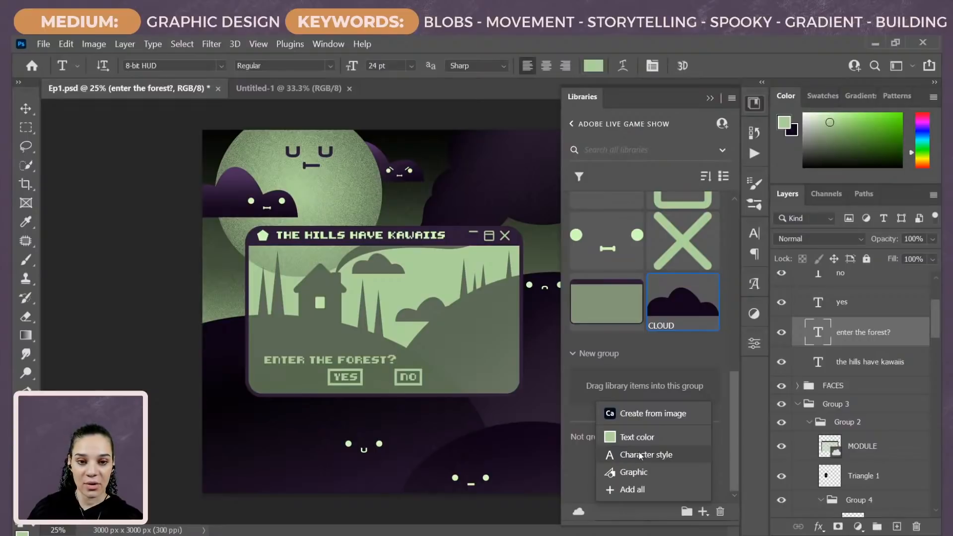
{"action": "left_click", "coordinate": [642, 455]}
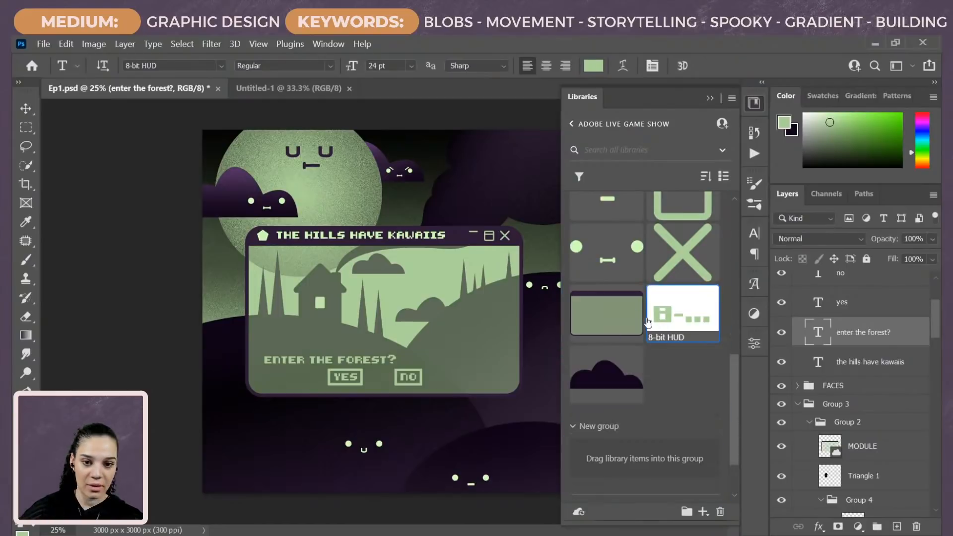
Step: Review the saved library assets, rename the Week 1 library group as Week1_EP1 and collapse it
{"action": "scroll", "coordinate": [650, 358], "scroll_direction": "up", "scroll_amount": 8}
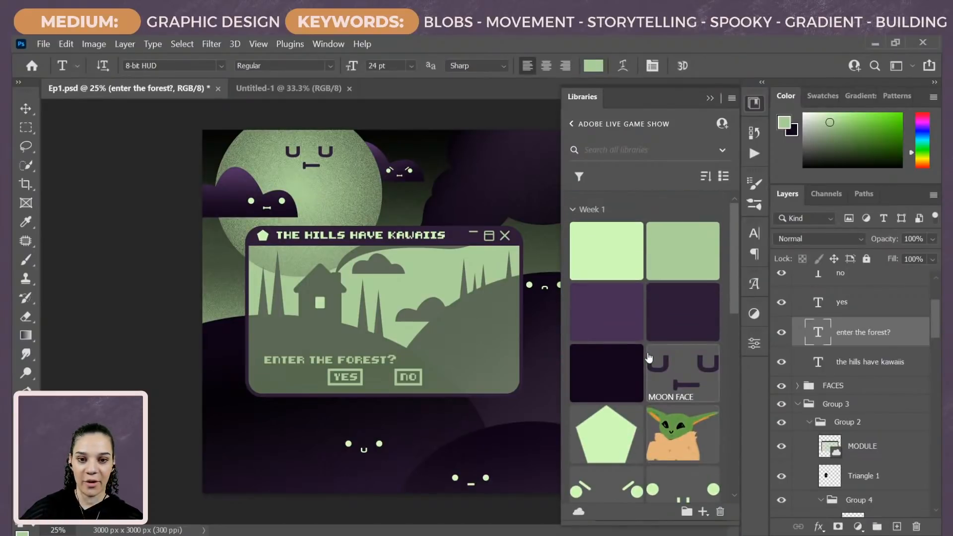
{"action": "scroll", "coordinate": [650, 362], "scroll_direction": "down", "scroll_amount": 8}
{"action": "scroll", "coordinate": [656, 402], "scroll_direction": "up", "scroll_amount": 10}
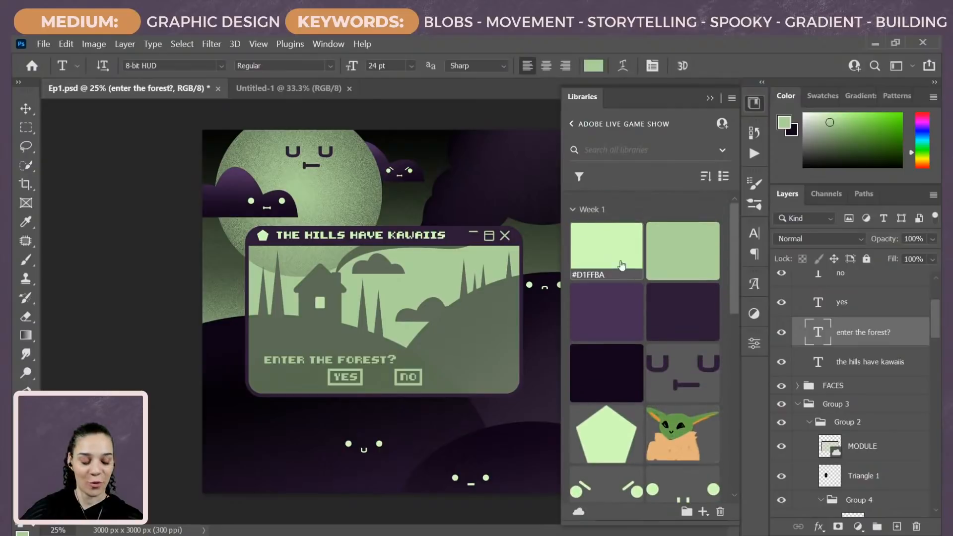
{"action": "left_click", "coordinate": [572, 210]}
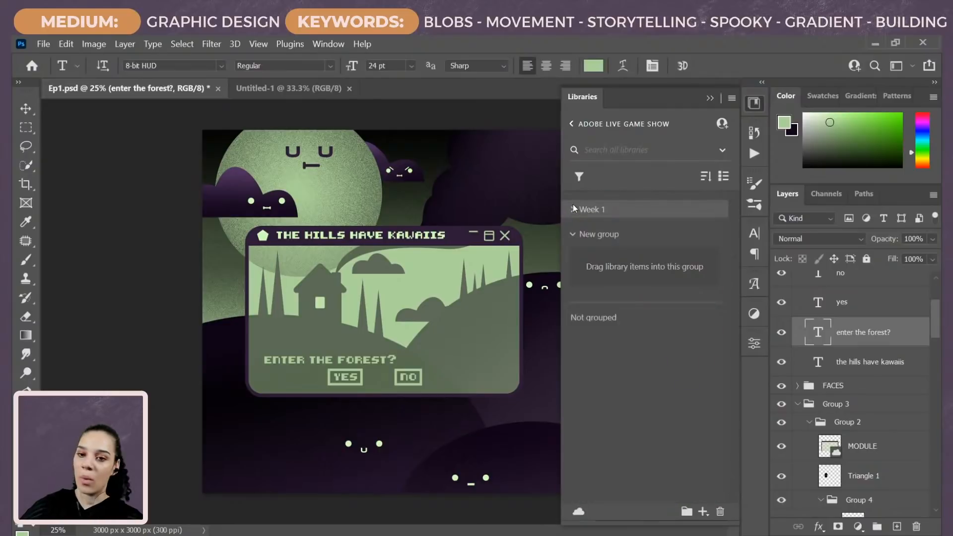
{"action": "double_click", "coordinate": [601, 209]}
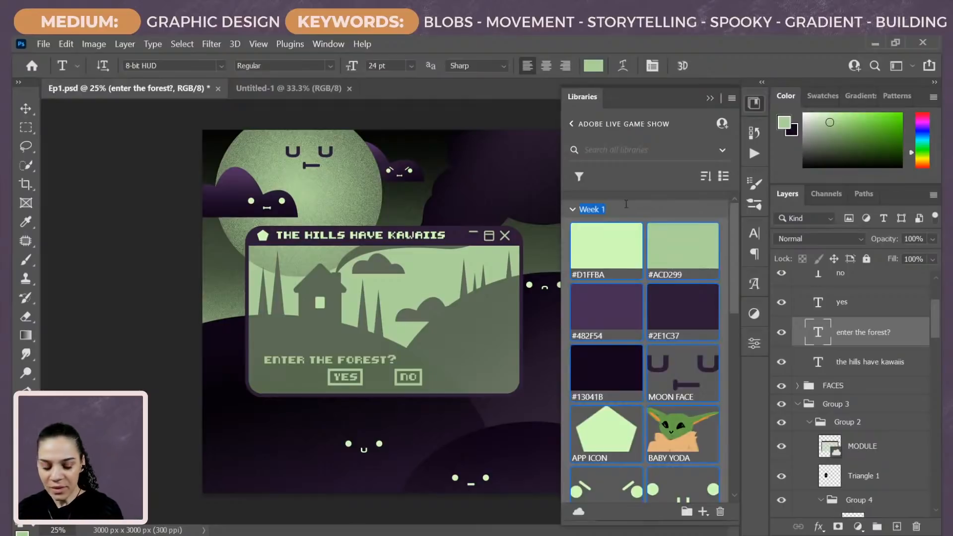
{"action": "key", "text": "BackSpace"}
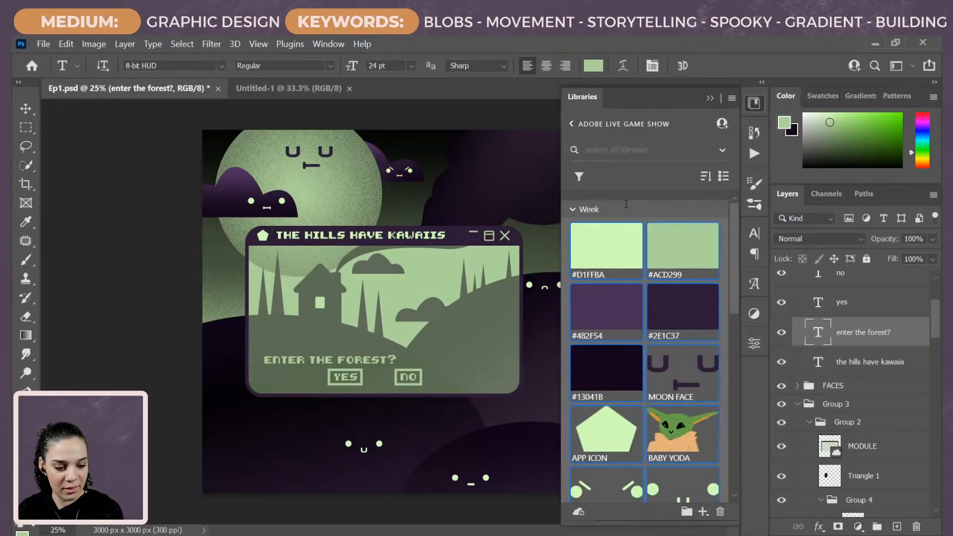
{"action": "type", "text": "1_"}
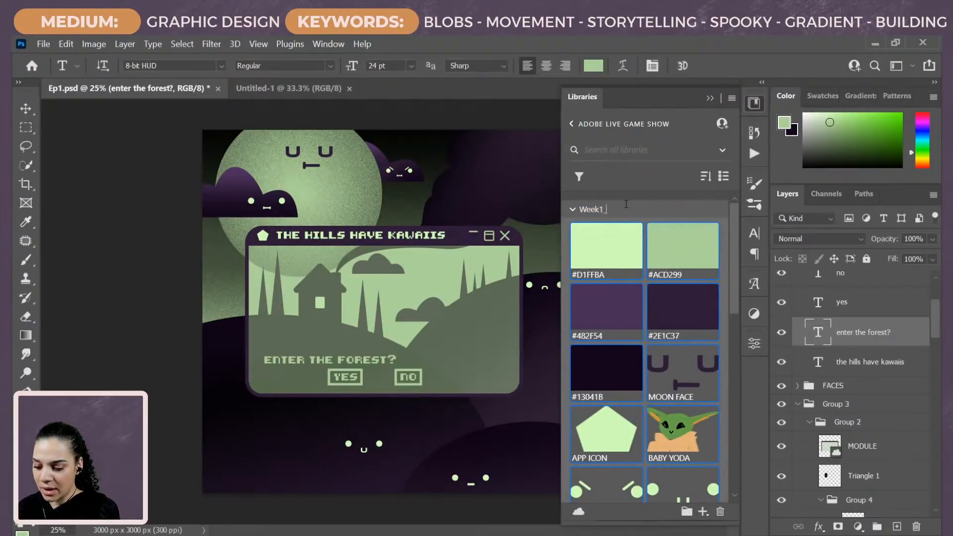
{"action": "type", "text": "e"}
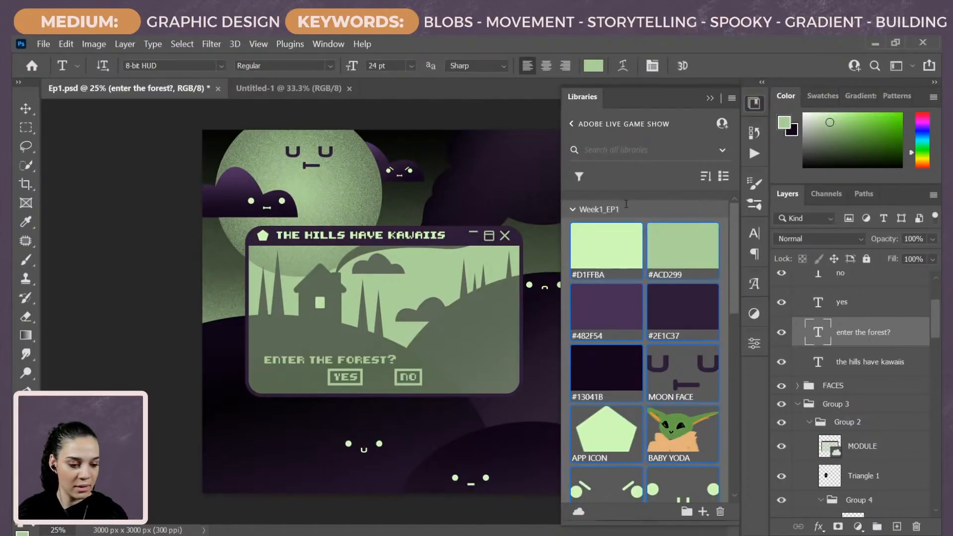
{"action": "left_click", "coordinate": [572, 211]}
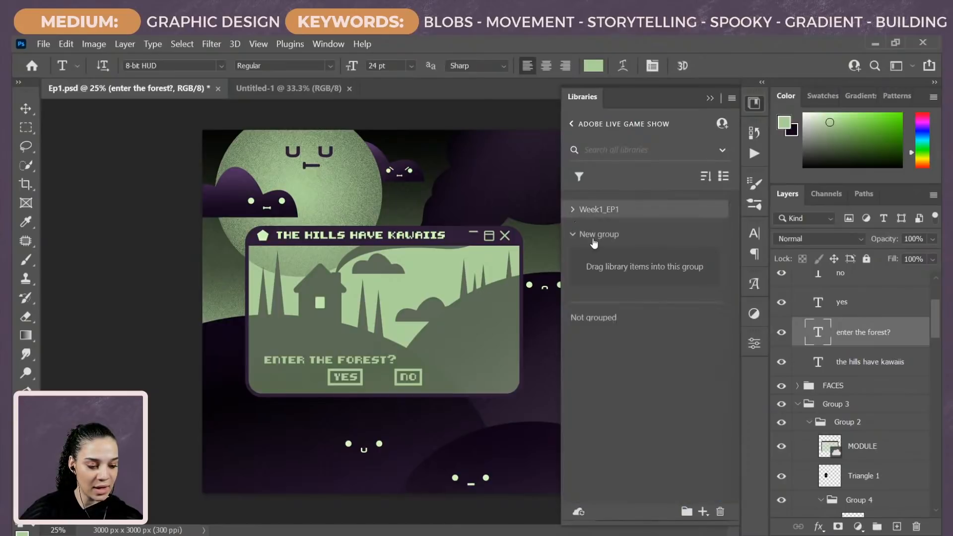
Step: Rename the empty library group called New group as WEEK 1_EP2
{"action": "double_click", "coordinate": [593, 235]}
{"action": "type", "text": "WEEK"}
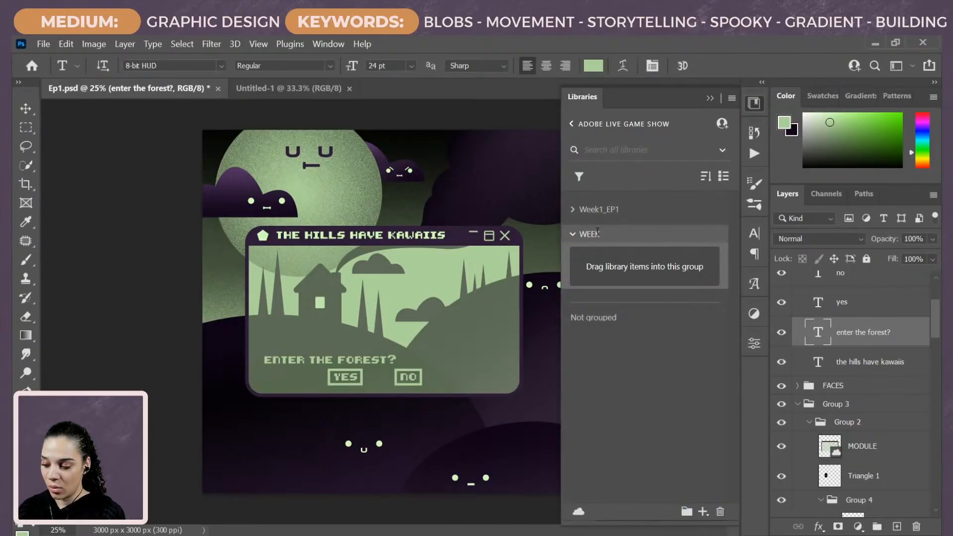
{"action": "type", "text": " 1_EP"}
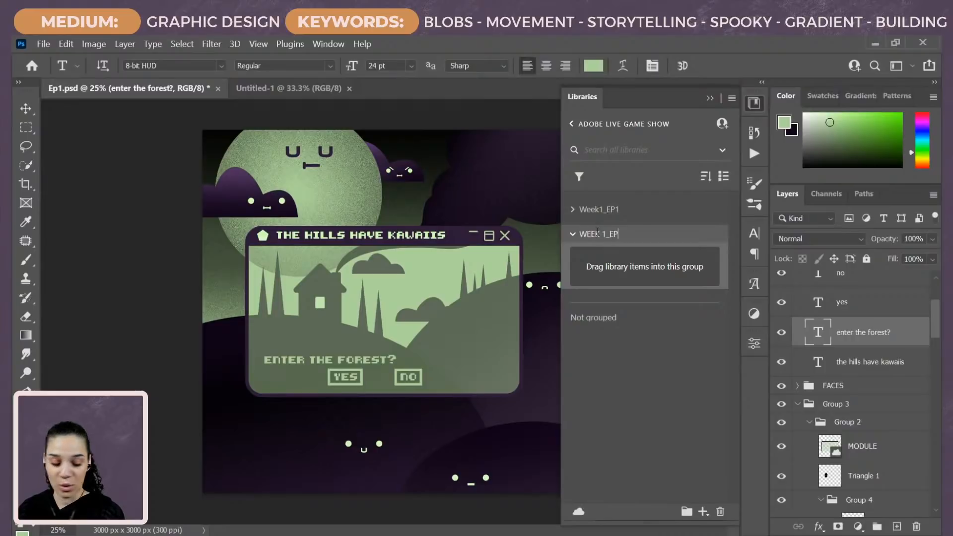
{"action": "type", "text": "2"}
Step: Change the Week1_EP1 library group's name to uppercase, WEEK1_EP1, and collapse the group
{"action": "double_click", "coordinate": [591, 209]}
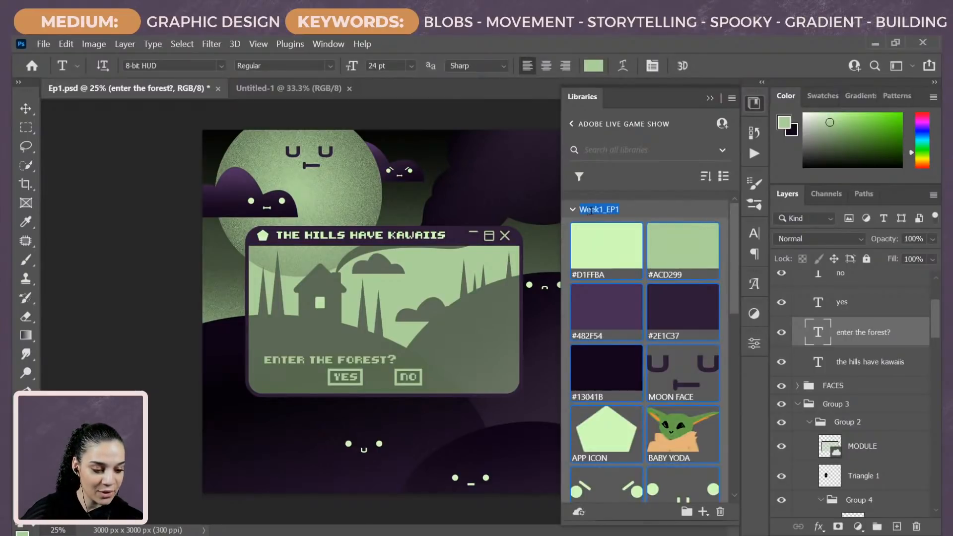
{"action": "left_click_drag", "start_coordinate": [599, 209], "coordinate": [588, 214]}
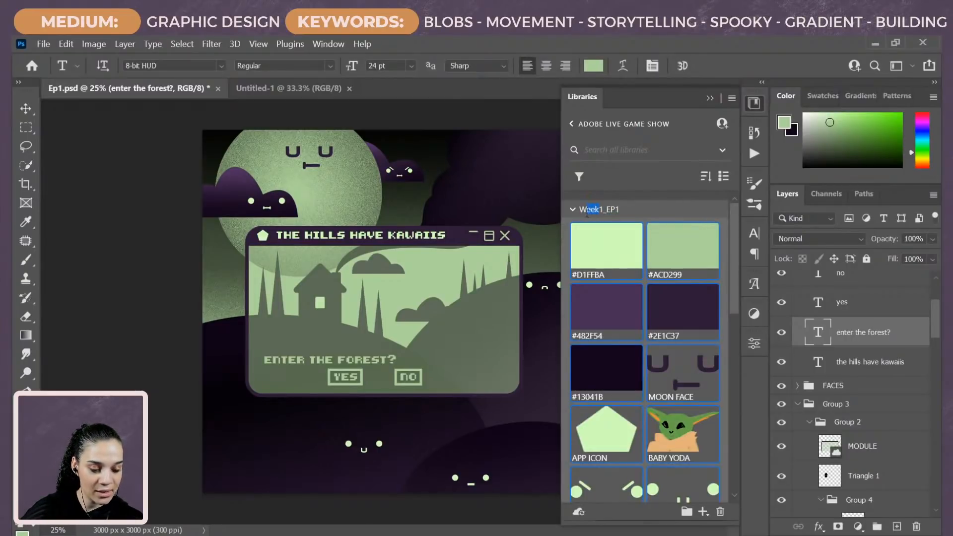
{"action": "type", "text": "EEK"}
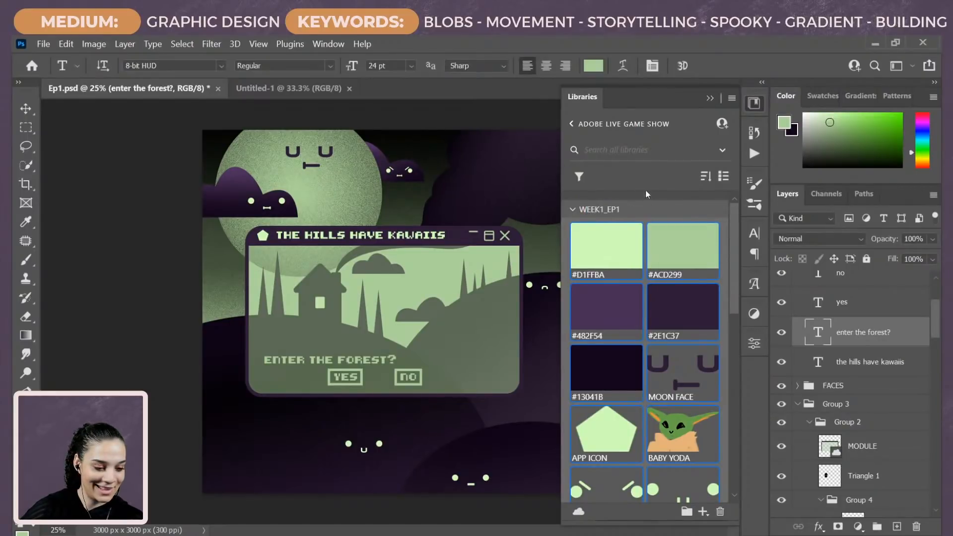
{"action": "left_click", "coordinate": [573, 210]}
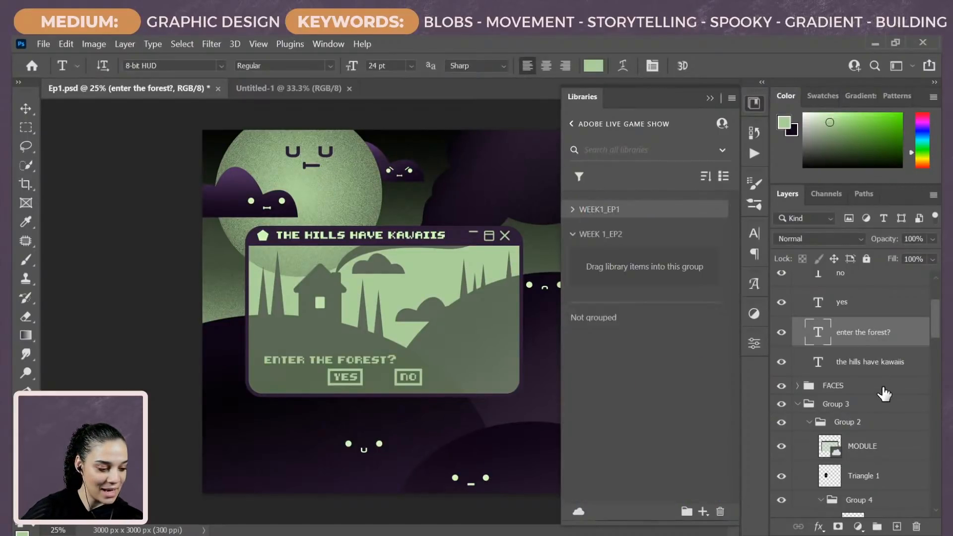
Step: Collapse the TEXT layer group and check Group 3 by hiding it and showing it again
{"action": "scroll", "coordinate": [882, 376], "scroll_direction": "up", "scroll_amount": 3}
{"action": "scroll", "coordinate": [882, 376], "scroll_direction": "up", "scroll_amount": 1}
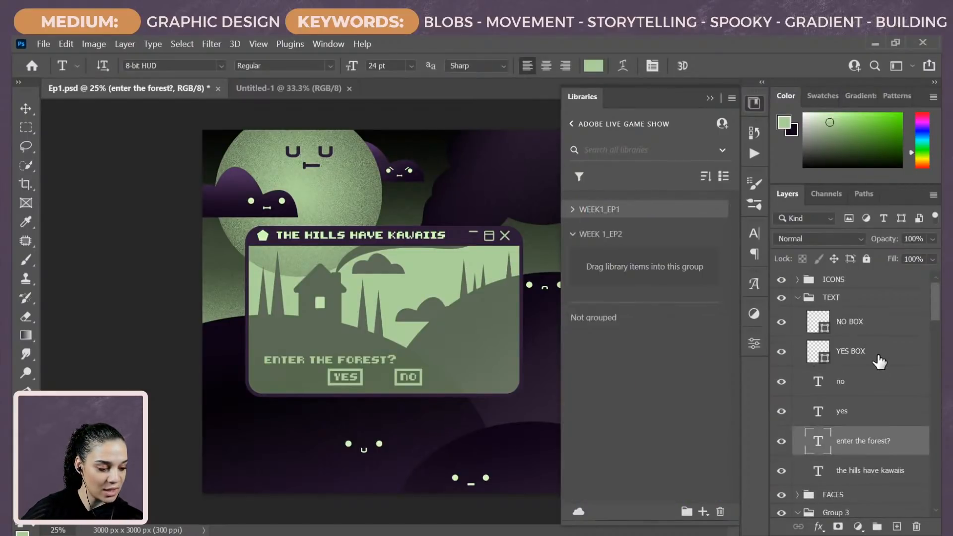
{"action": "left_click", "coordinate": [797, 298]}
{"action": "left_click", "coordinate": [782, 334]}
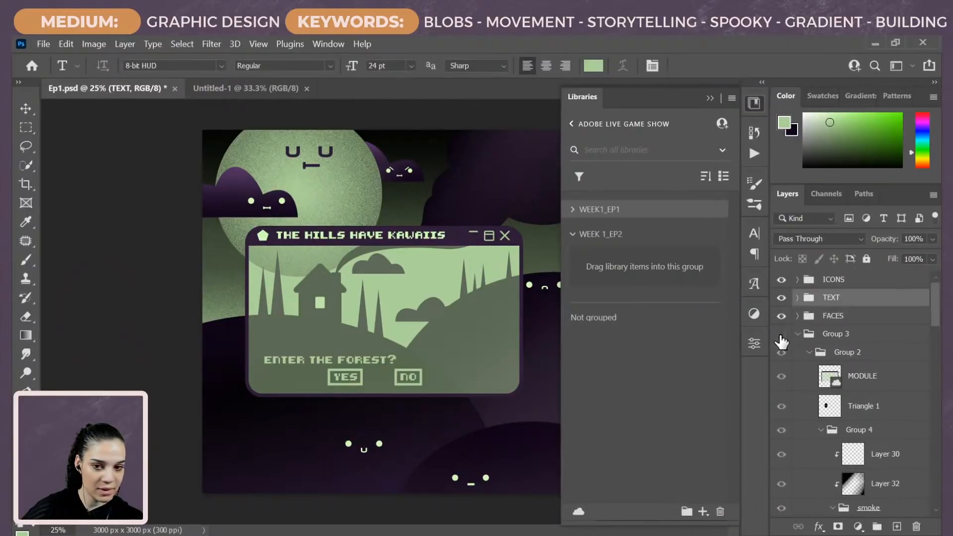
{"action": "left_click", "coordinate": [781, 334]}
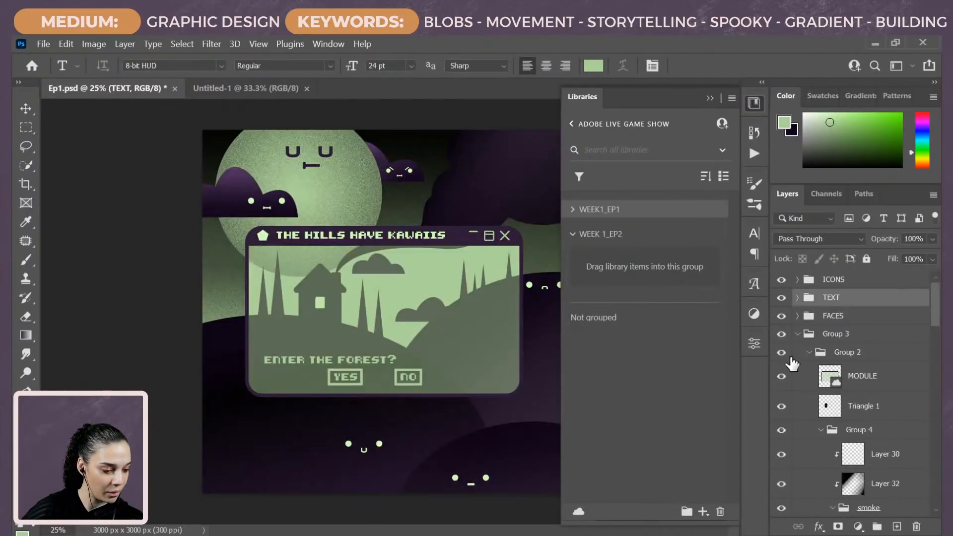
Step: Rename layer Group 2 as MODULE and move the collapsed group out of Group 3, directly above it
{"action": "left_click", "coordinate": [850, 353]}
{"action": "double_click", "coordinate": [849, 353]}
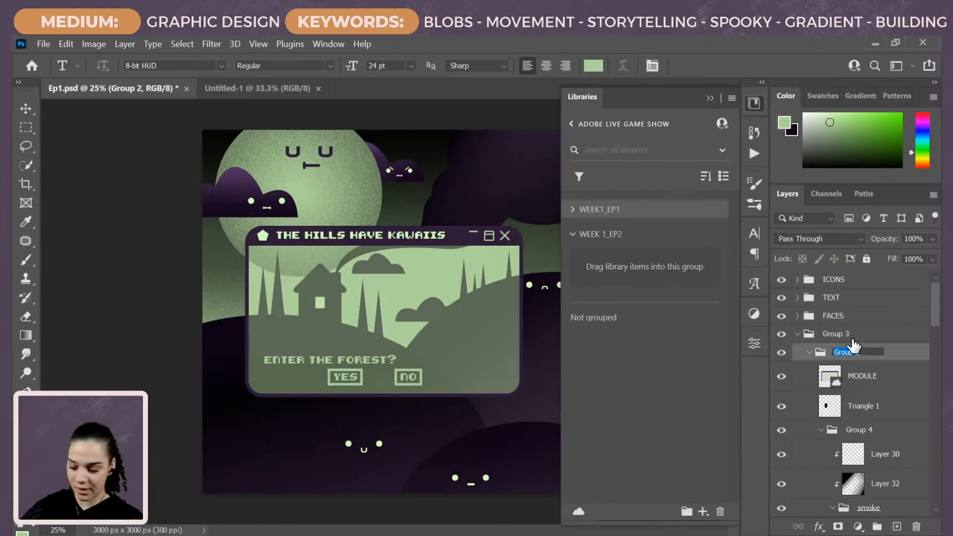
{"action": "type", "text": "MODULE"}
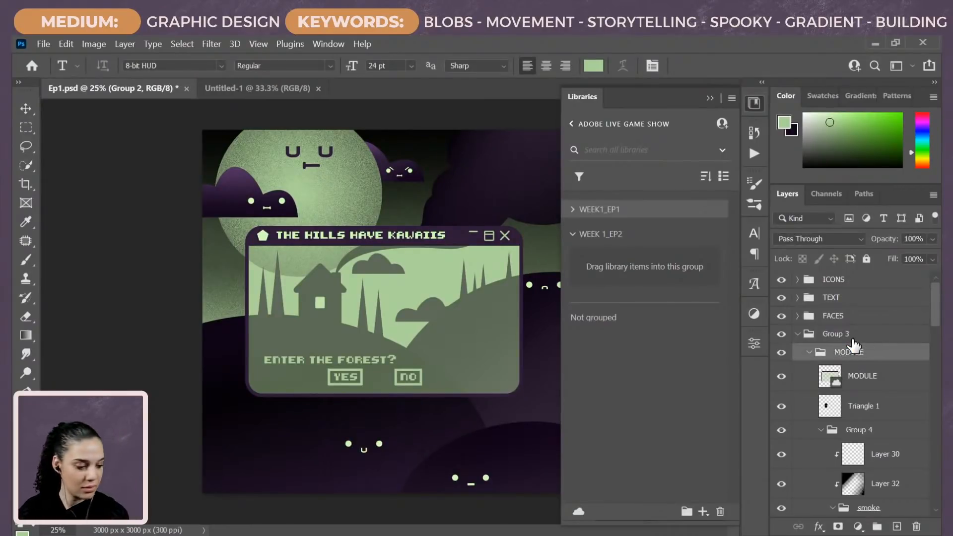
{"action": "key", "text": "Return"}
{"action": "left_click", "coordinate": [808, 352]}
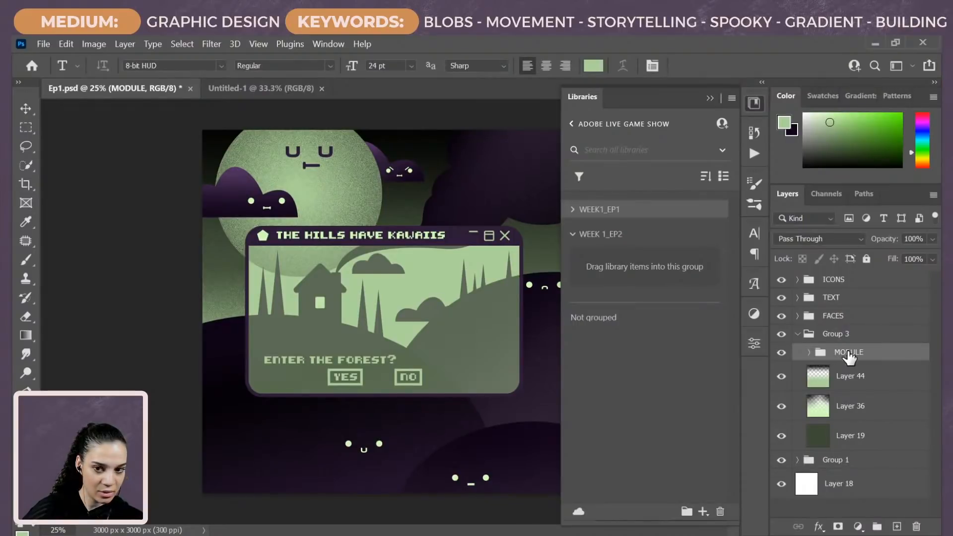
{"action": "left_click_drag", "start_coordinate": [848, 353], "coordinate": [855, 332]}
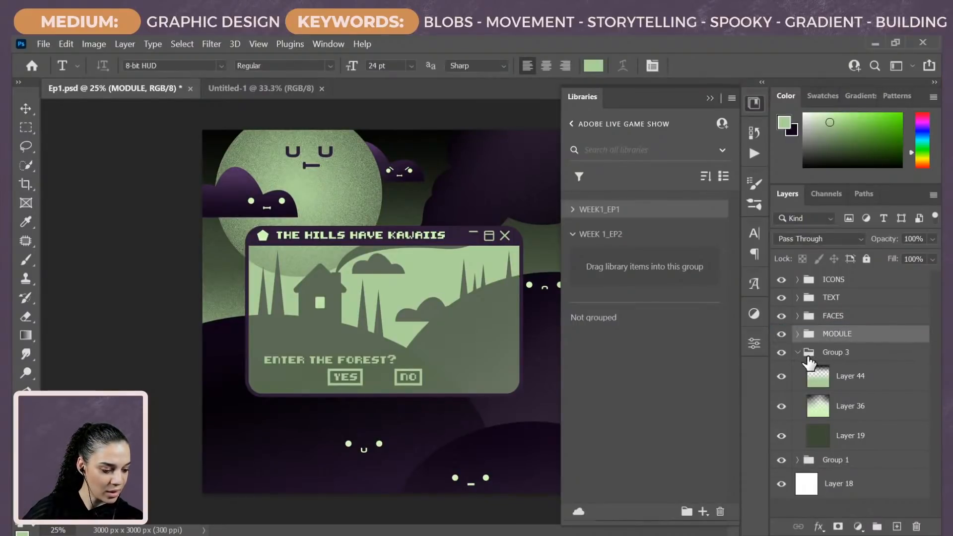
Step: Collapse Group 3 in the layer stack and rename it as BACKGROUND
{"action": "left_click", "coordinate": [798, 353]}
{"action": "double_click", "coordinate": [836, 352]}
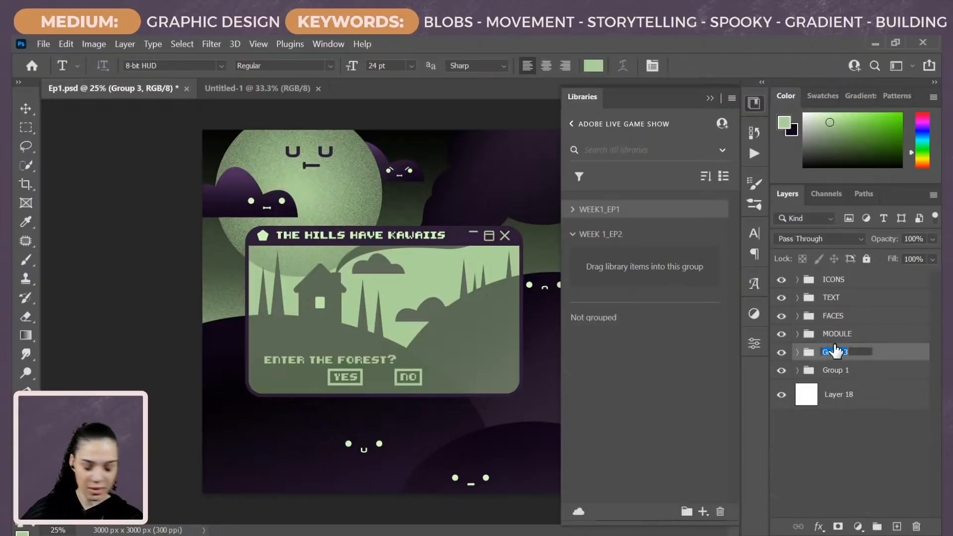
{"action": "type", "text": "BACK"}
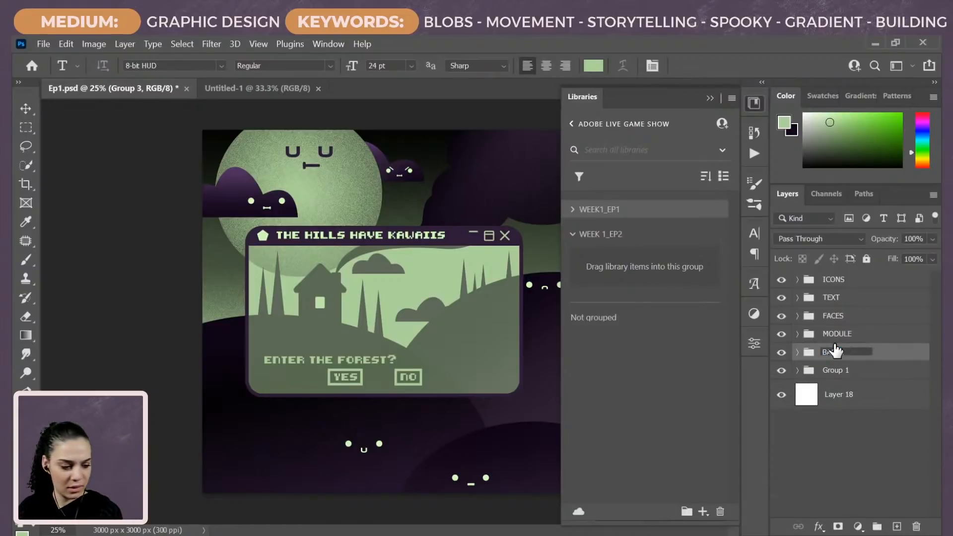
{"action": "type", "text": "GR"}
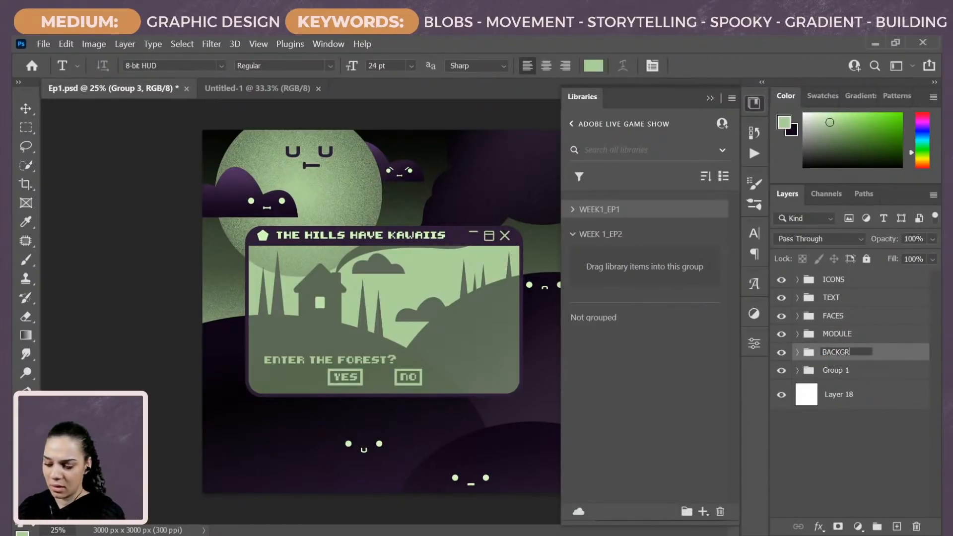
{"action": "type", "text": "OUND"}
{"action": "key", "text": "Return"}
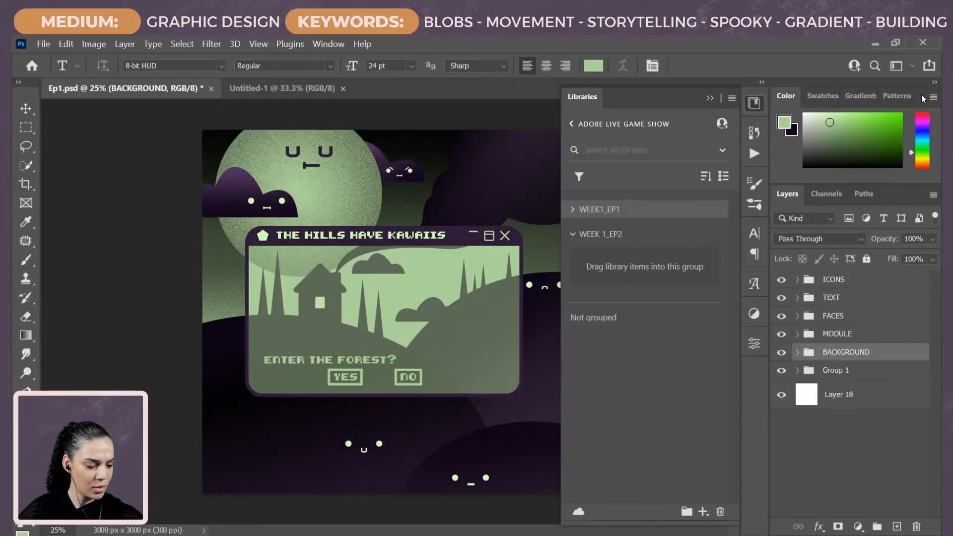
Step: Rename the layer group Group 1, directly below BACKGROUND, as SKETCH
{"action": "double_click", "coordinate": [825, 370]}
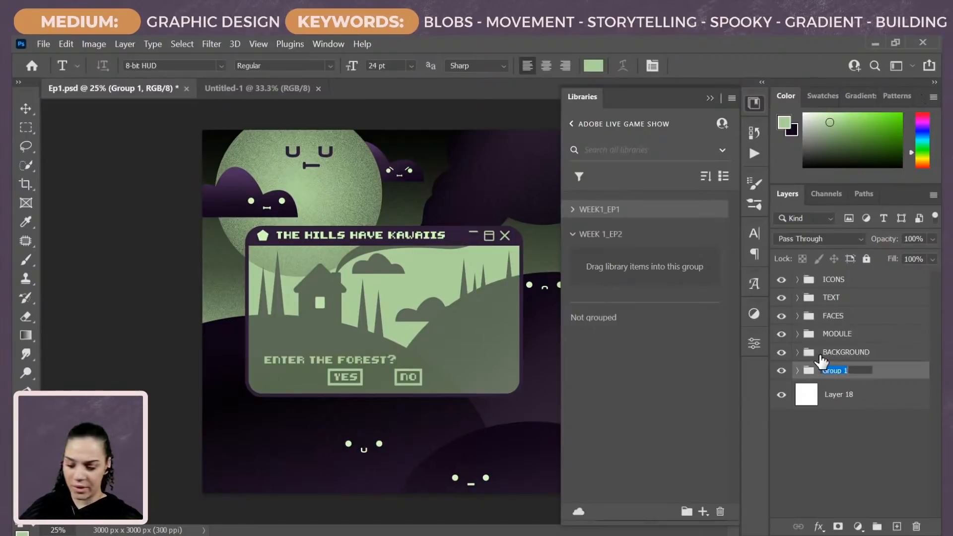
{"action": "type", "text": "SKETCH"}
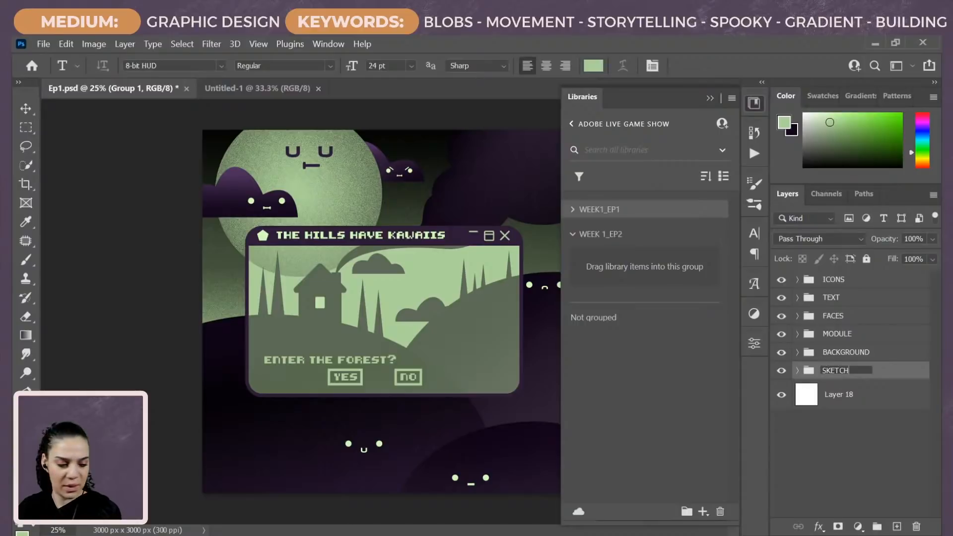
{"action": "key", "text": "Return"}
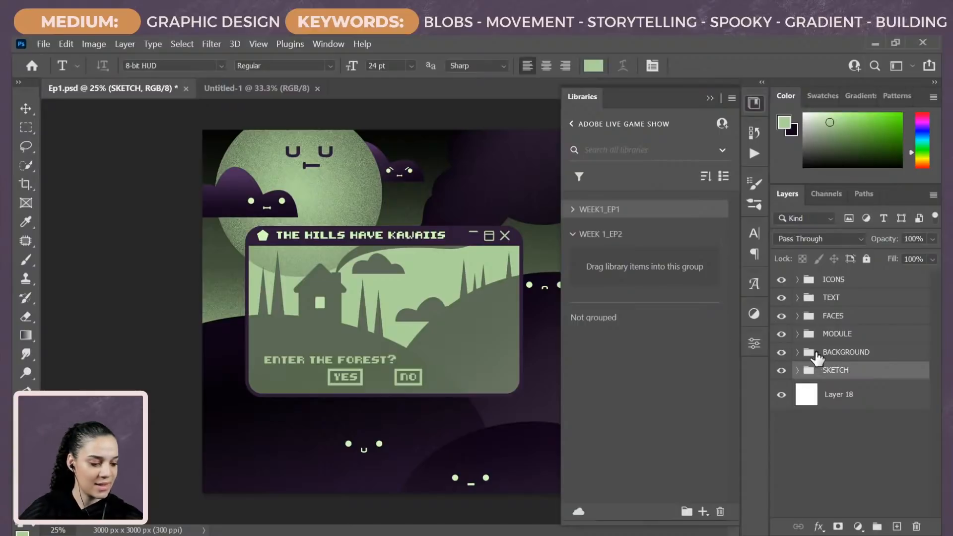
Step: Group the five layer groups from ICONS down to BACKGROUND together and name the new group MAIN PROJECT
{"action": "left_click", "coordinate": [850, 353]}
{"action": "left_click", "coordinate": [844, 285], "text": "shift"}
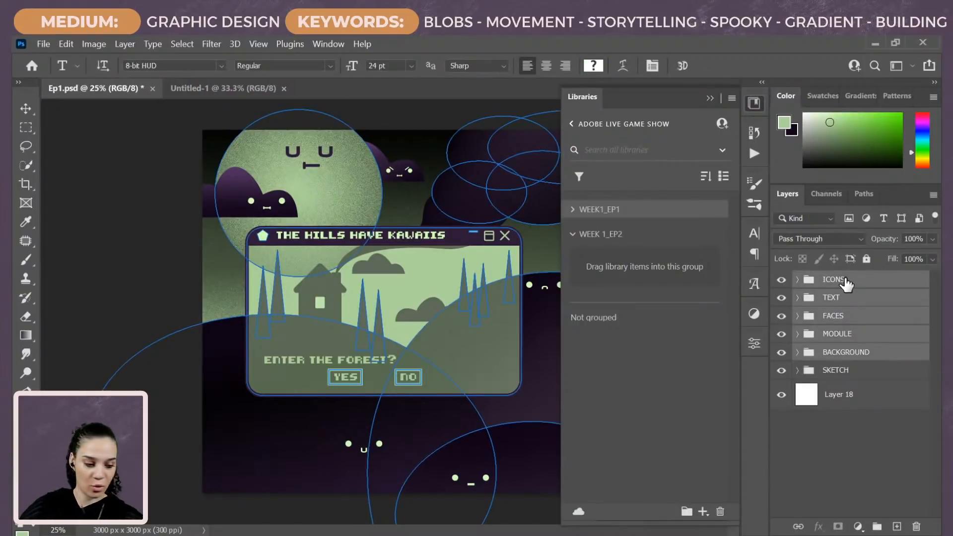
{"action": "key", "text": "ctrl+g"}
{"action": "double_click", "coordinate": [834, 281]}
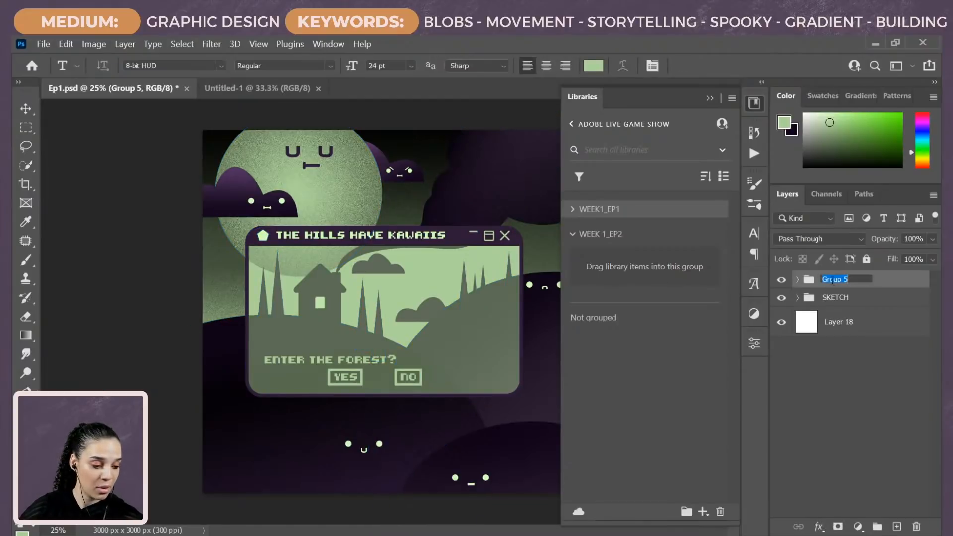
{"action": "type", "text": "MAIN PROJ"}
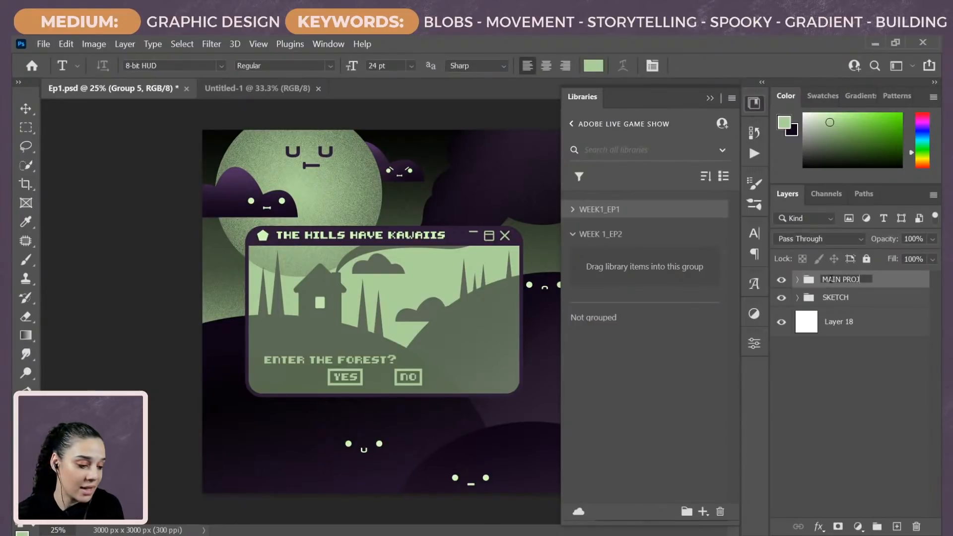
{"action": "type", "text": "ECT"}
{"action": "key", "text": "Return"}
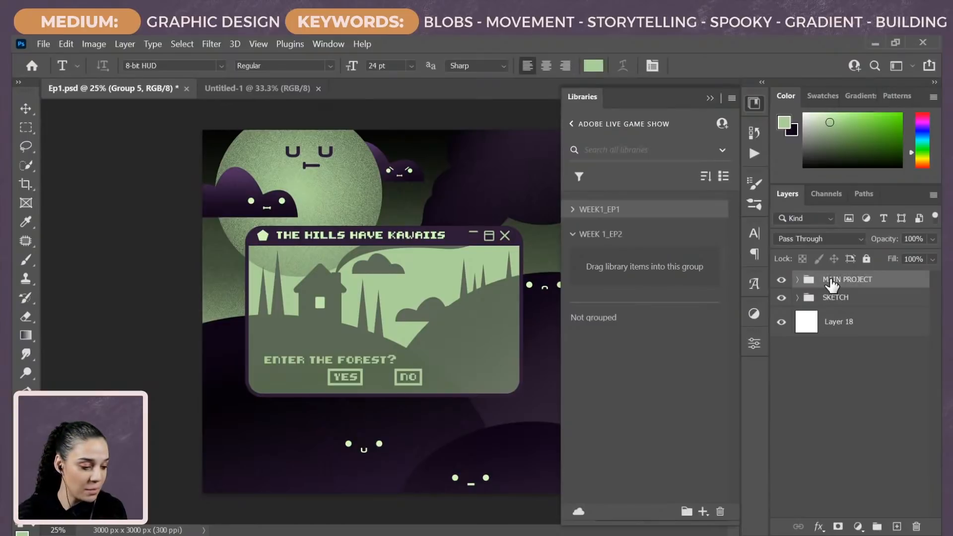
Step: Hide the MAIN PROJECT group, then hide the BABY YODA layer inside SKETCH and collapse that group
{"action": "left_click", "coordinate": [782, 279]}
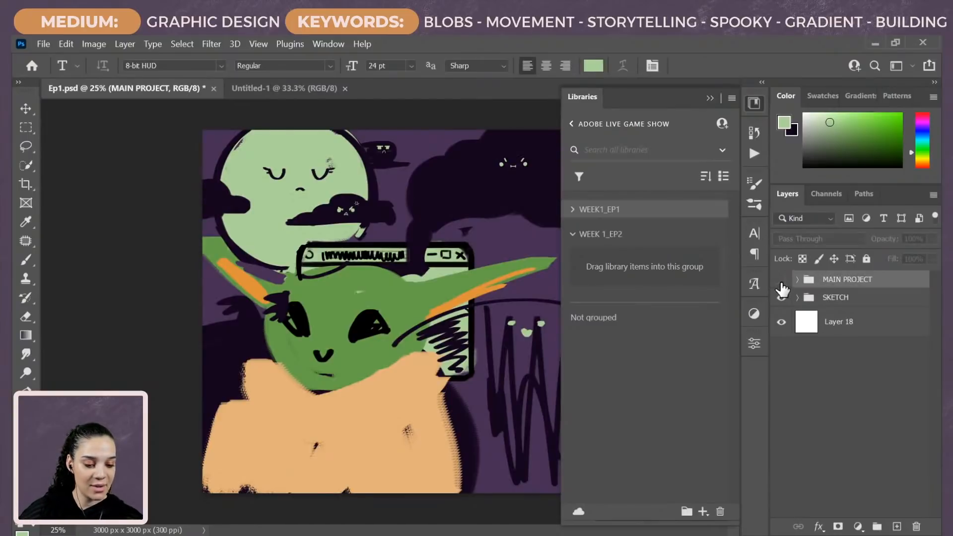
{"action": "left_click", "coordinate": [396, 313], "text": "ctrl"}
{"action": "left_click", "coordinate": [782, 501]}
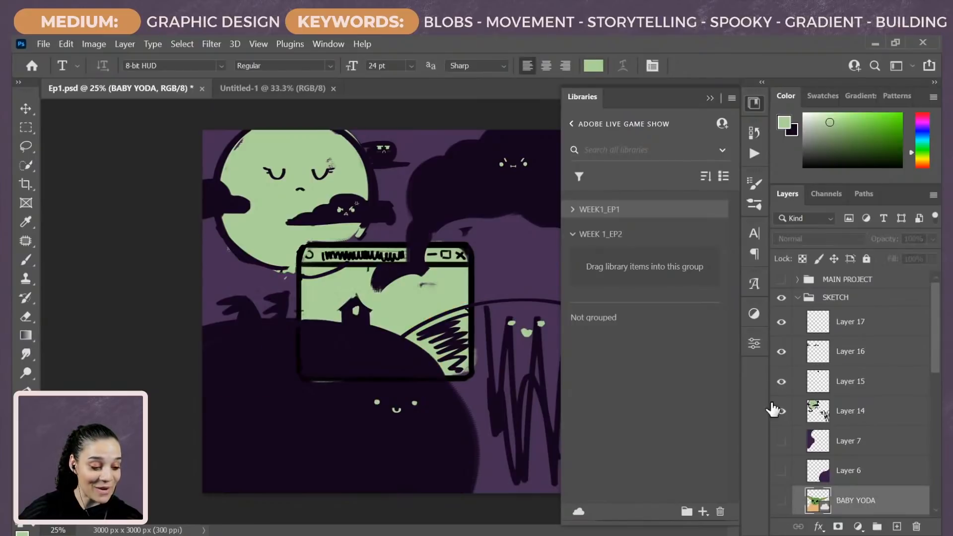
{"action": "left_click", "coordinate": [797, 298]}
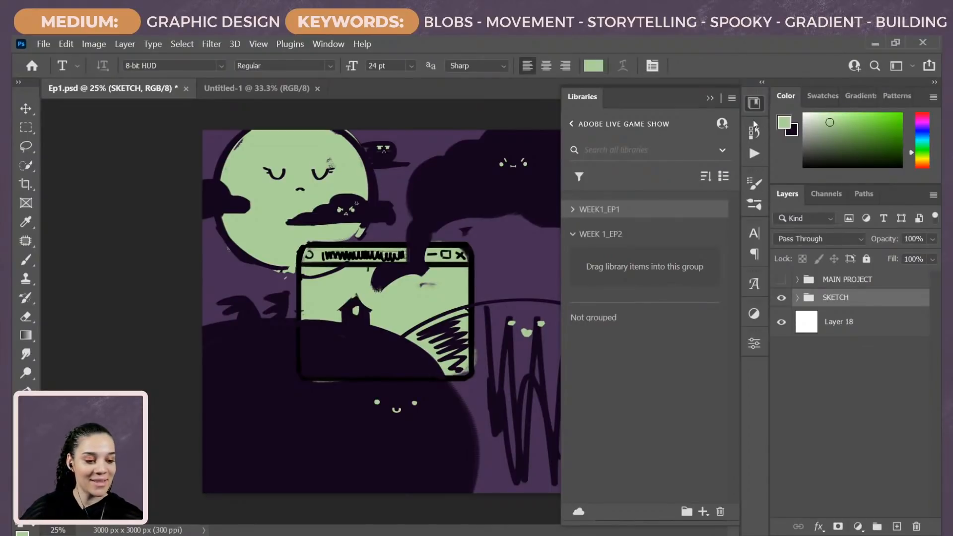
Step: Make the MAIN PROJECT group visible again and delete the white Layer 18 beneath SKETCH
{"action": "left_click", "coordinate": [754, 103]}
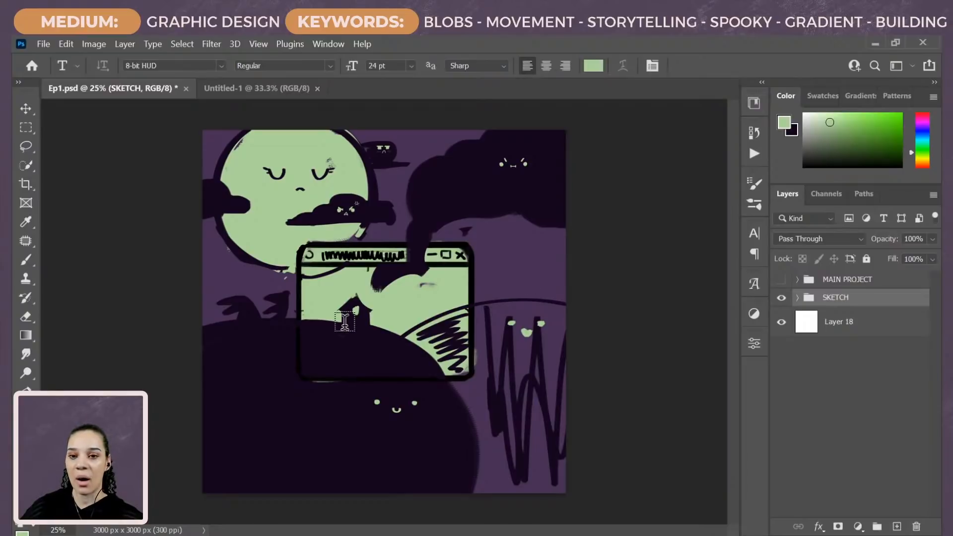
{"action": "left_click", "coordinate": [781, 280]}
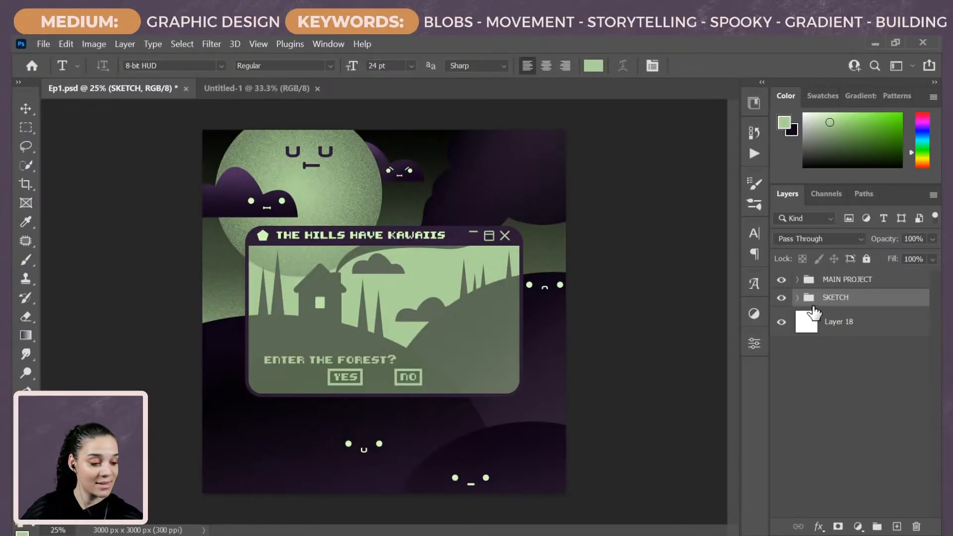
{"action": "left_click", "coordinate": [842, 326]}
{"action": "key", "text": "Delete"}
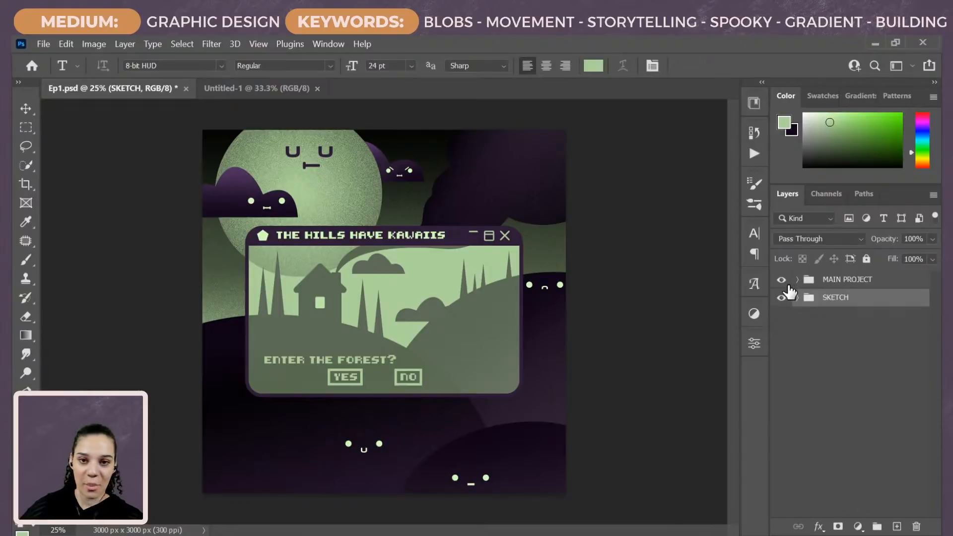
Step: Duplicate the MAIN PROJECT group and convert the copy to a smart object
{"action": "left_click", "coordinate": [873, 282]}
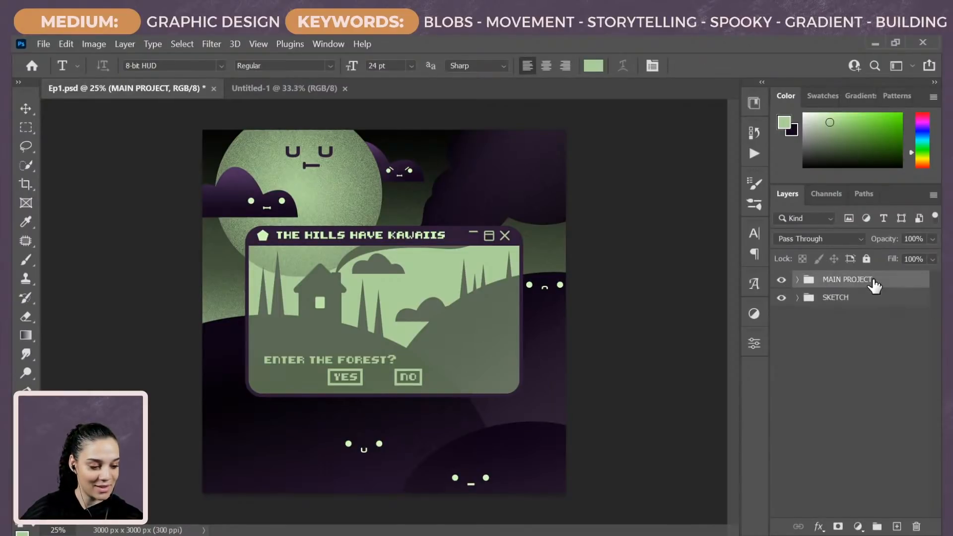
{"action": "key", "text": "ctrl+j"}
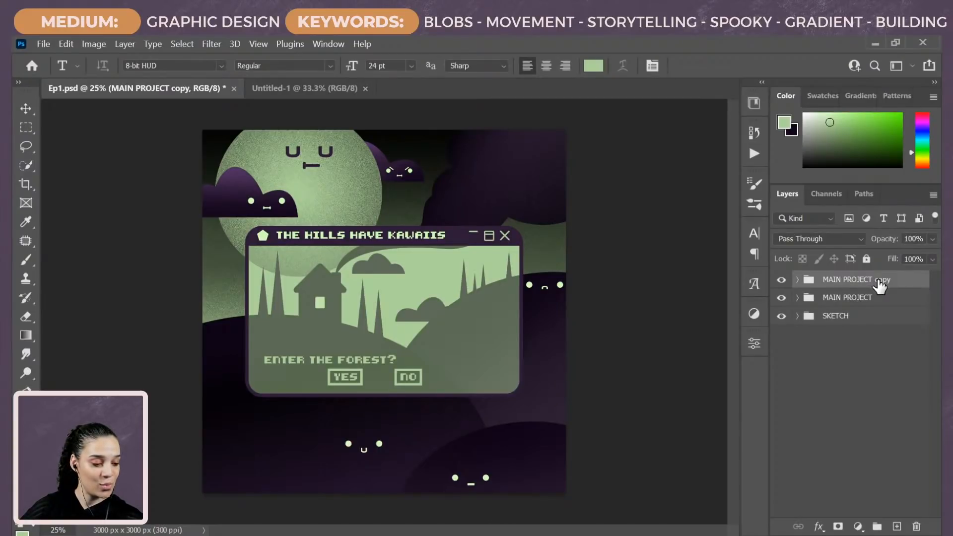
{"action": "right_click", "coordinate": [878, 283]}
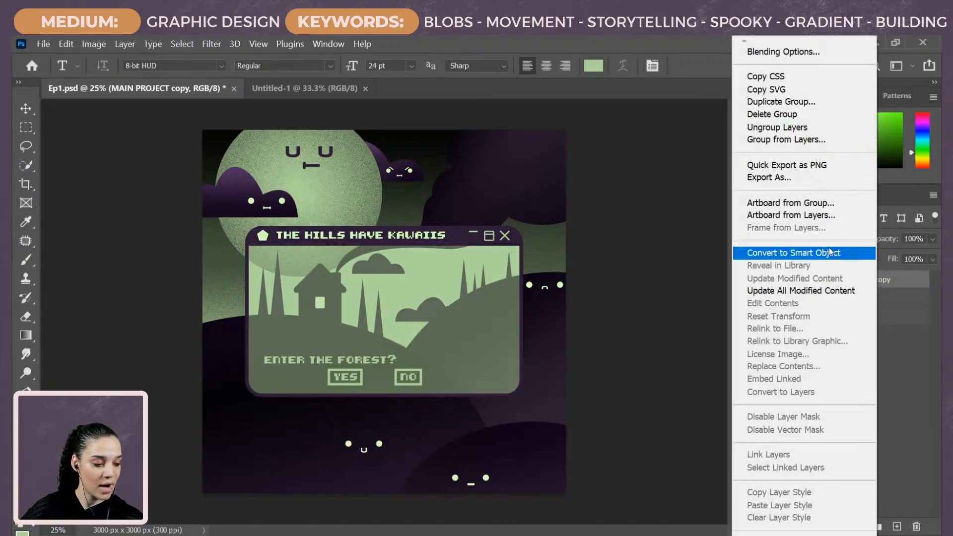
{"action": "left_click", "coordinate": [827, 254]}
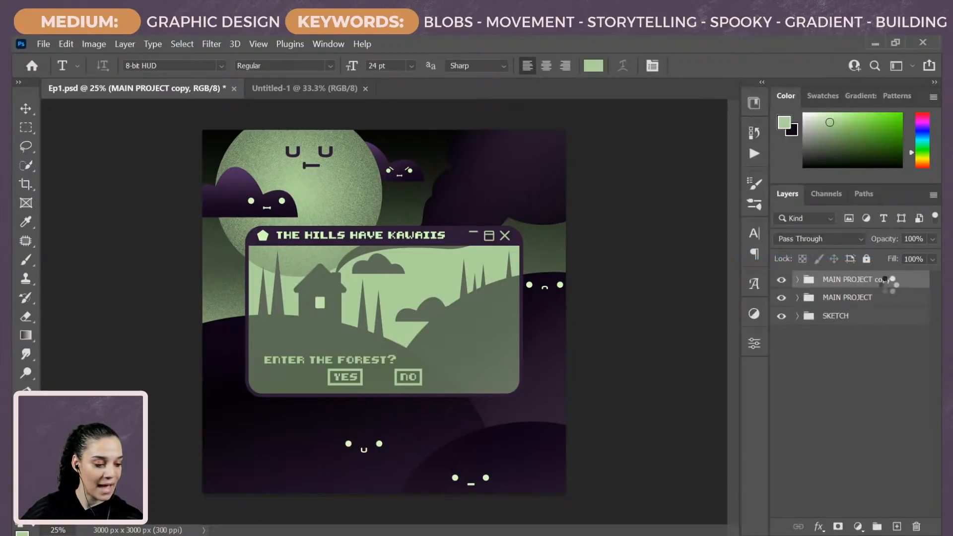
Step: Rename the smart object as MAIN PROJECT by removing "copy" from its layer name
{"action": "double_click", "coordinate": [881, 286]}
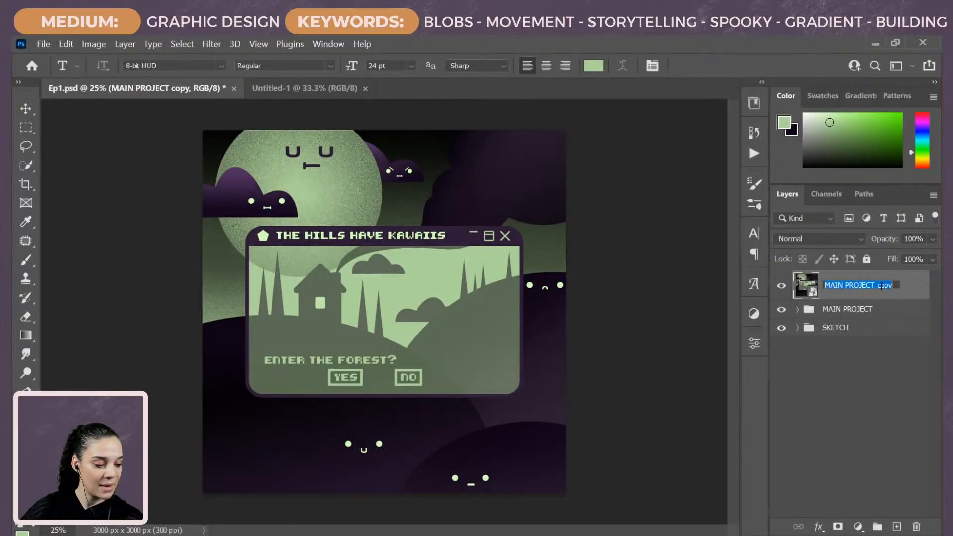
{"action": "left_click_drag", "start_coordinate": [874, 285], "coordinate": [901, 283]}
{"action": "key", "text": "BackSpace"}
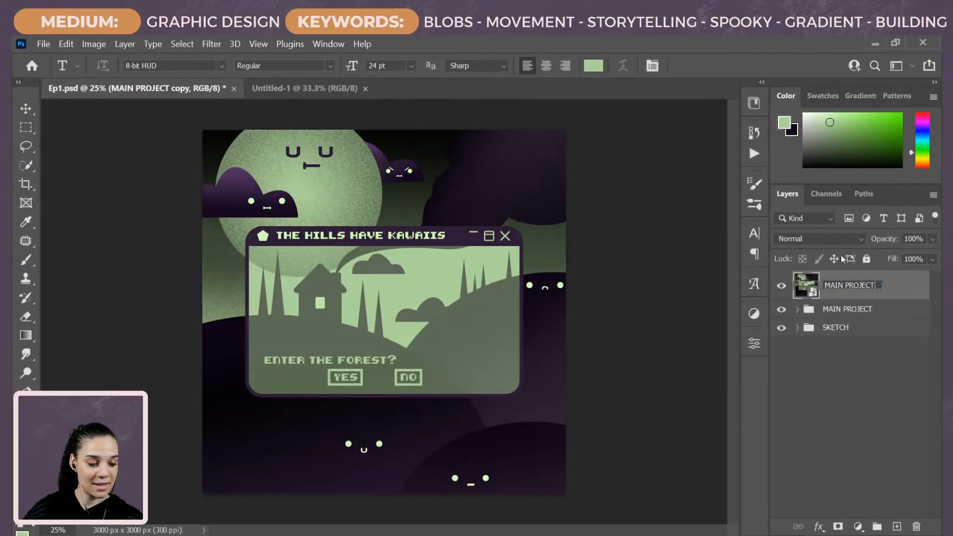
{"action": "key", "text": "Return"}
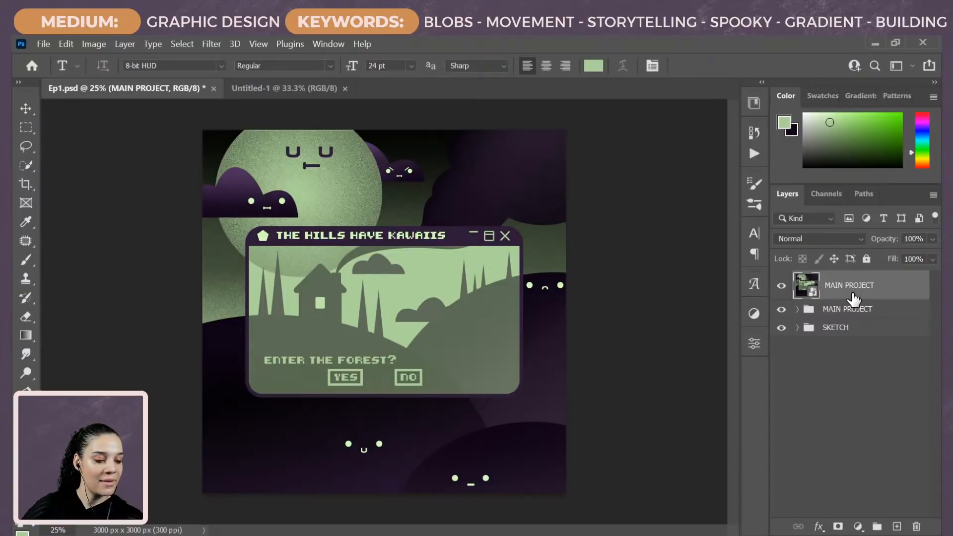
Step: Expand the WEEK1_EP1 library group and add the MAIN PROJECT smart object to it as a graphic
{"action": "left_click", "coordinate": [754, 103]}
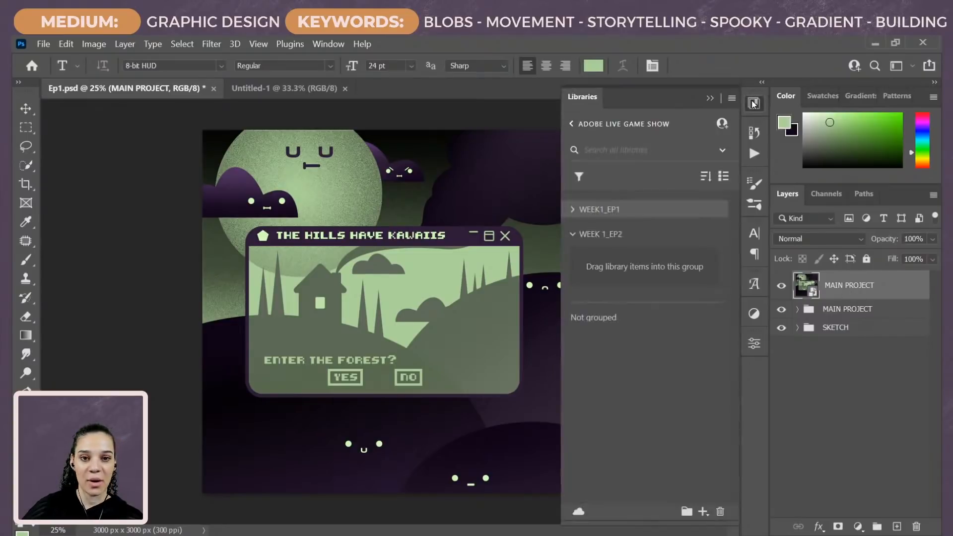
{"action": "left_click", "coordinate": [574, 208]}
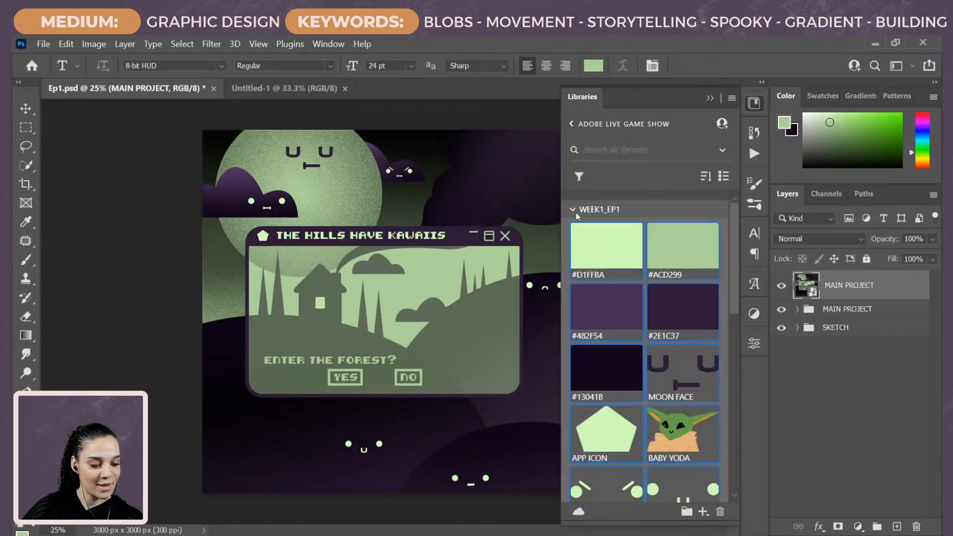
{"action": "left_click_drag", "start_coordinate": [856, 285], "coordinate": [678, 322]}
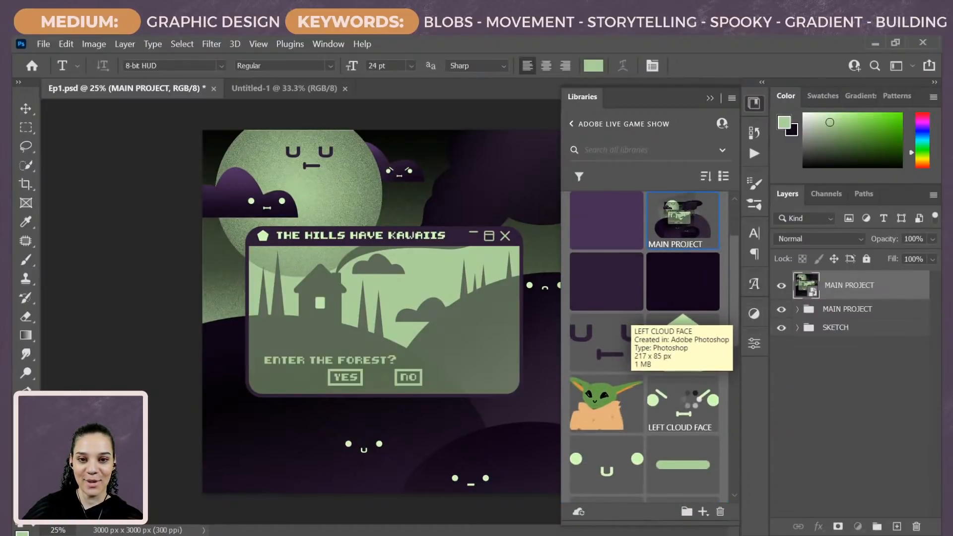
{"action": "scroll", "coordinate": [687, 400], "scroll_direction": "up", "scroll_amount": 2}
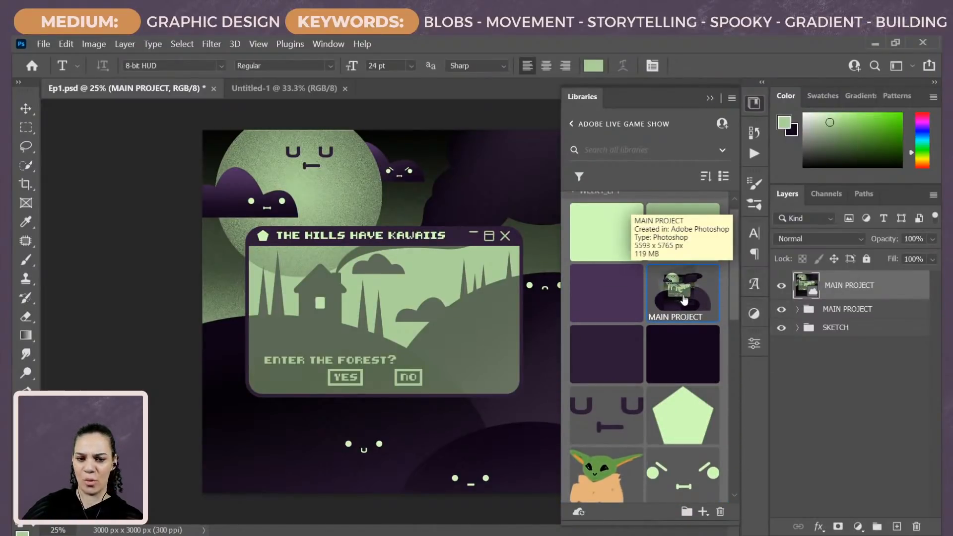
Step: Examine the MAIN PROJECT library graphic's details page and the actions offered for it
{"action": "right_click", "coordinate": [687, 298]}
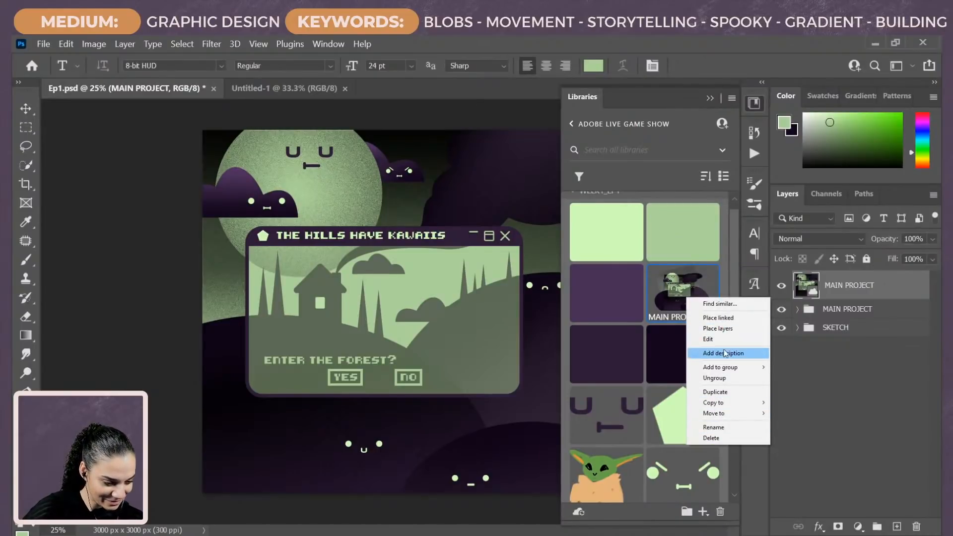
{"action": "double_click", "coordinate": [684, 288]}
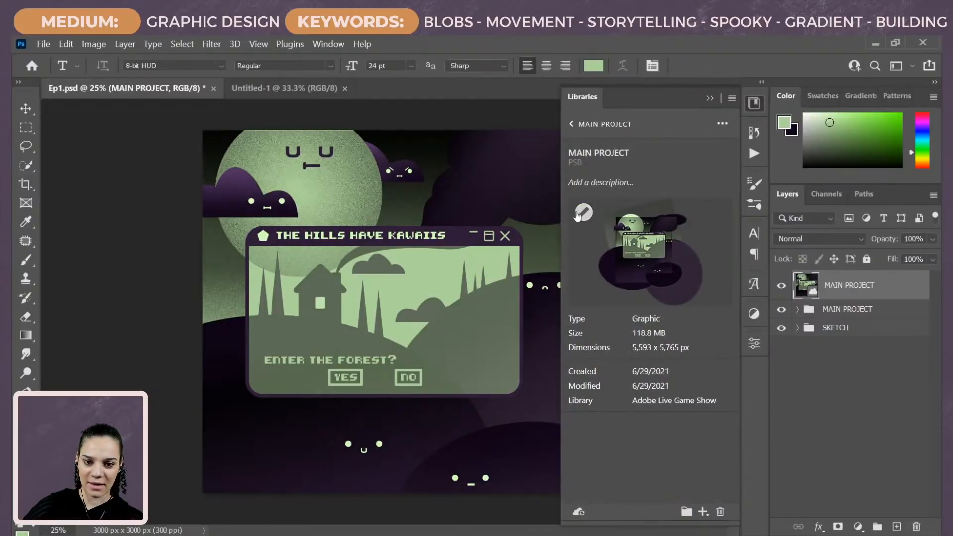
{"action": "left_click", "coordinate": [576, 124]}
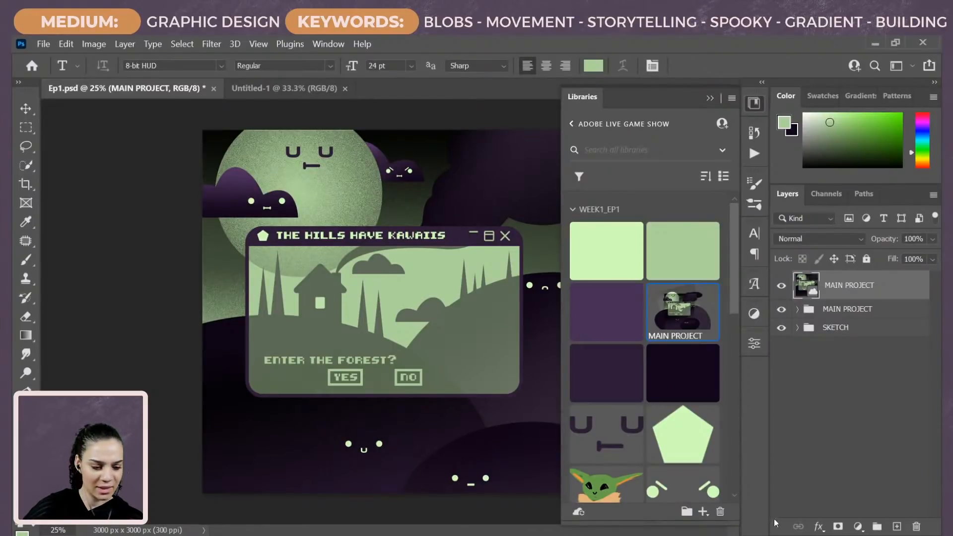
{"action": "right_click", "coordinate": [675, 318]}
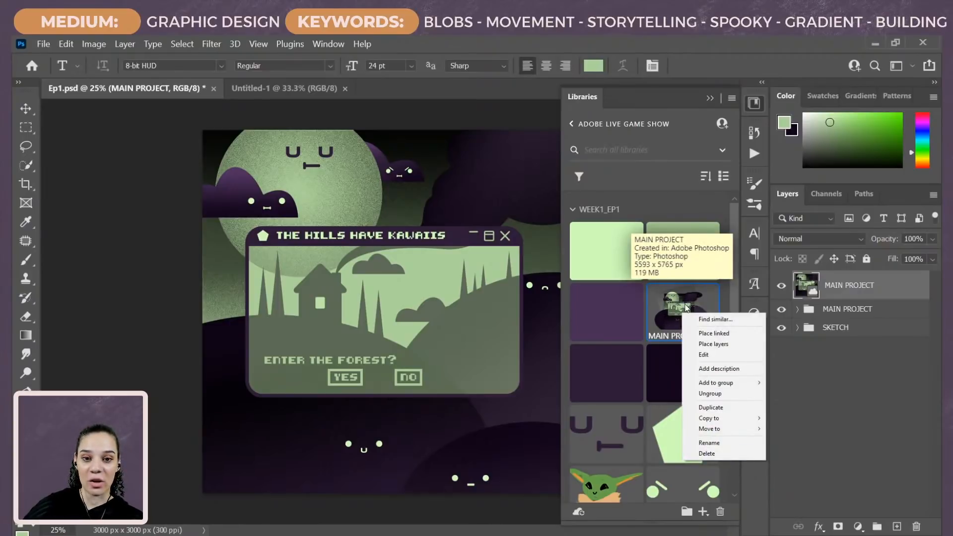
{"action": "mouse_move", "coordinate": [739, 383]}
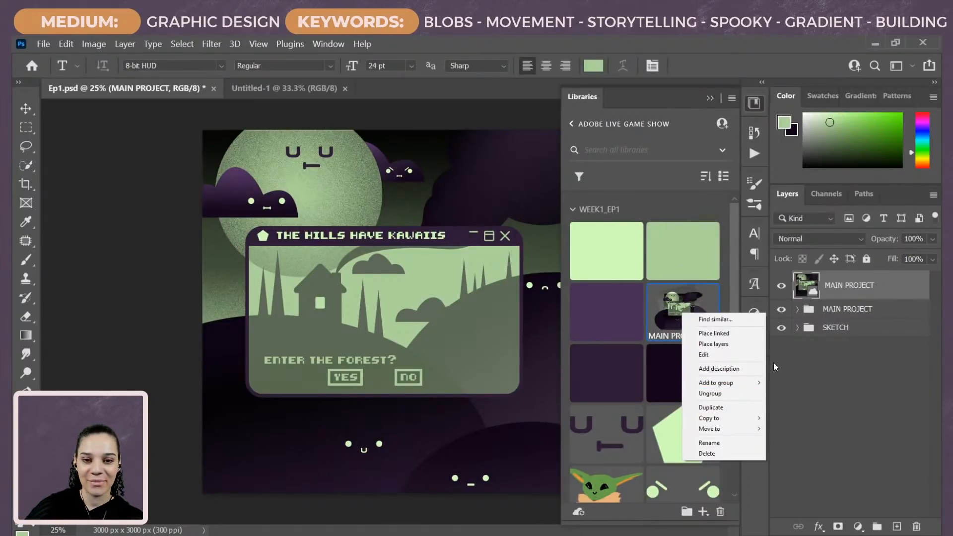
{"action": "left_click", "coordinate": [894, 286]}
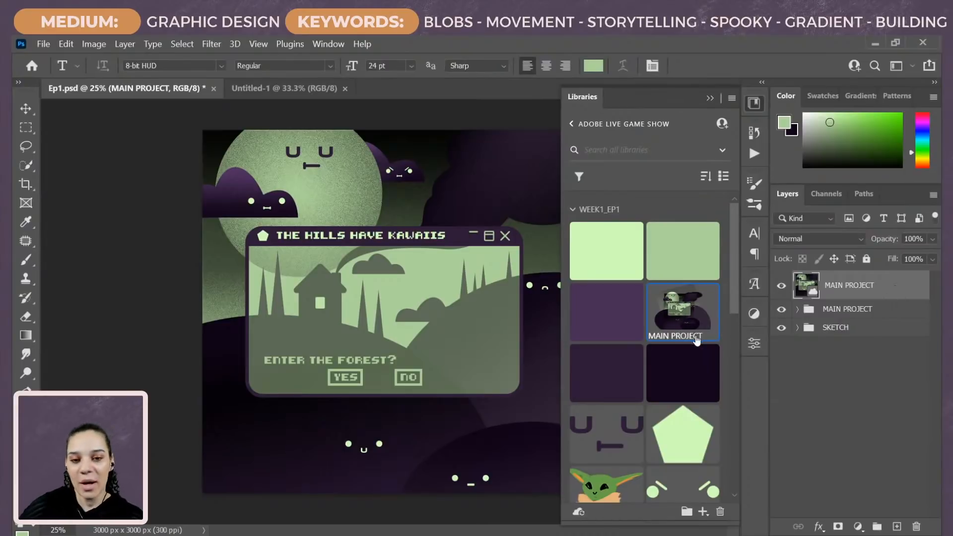
{"action": "mouse_move", "coordinate": [697, 340]}
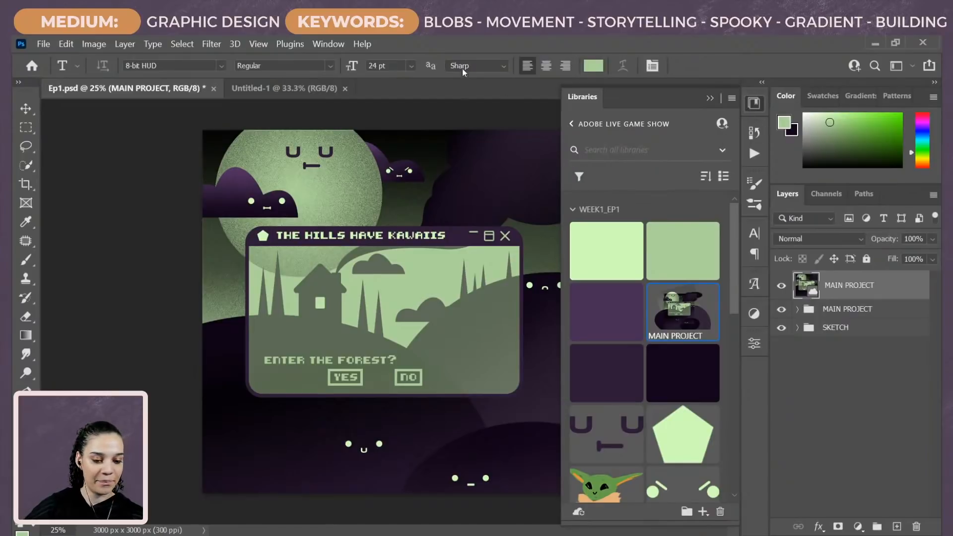
Step: Save Ep1.psd, and in the blank Untitled-1 document add an empty layer above the Background
{"action": "key", "text": "ctrl+s"}
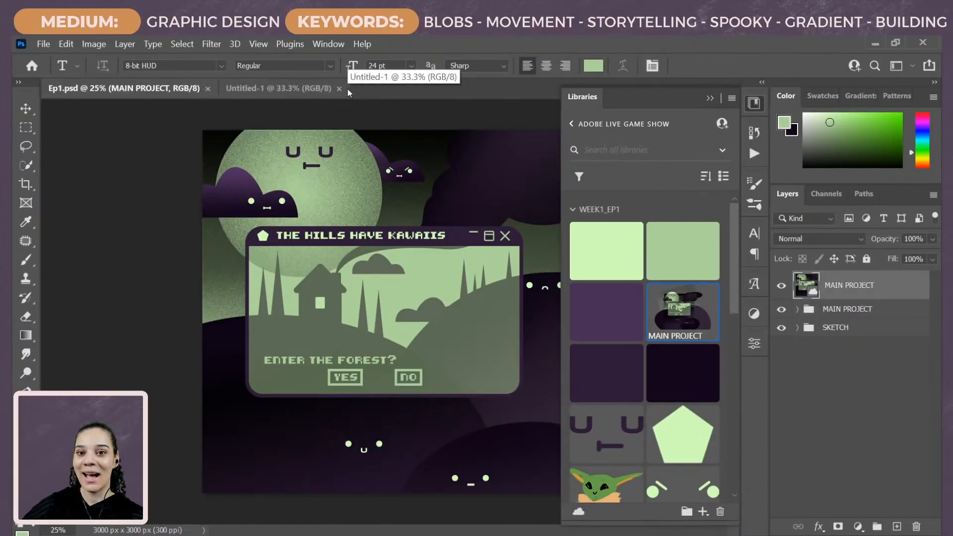
{"action": "left_click", "coordinate": [346, 90]}
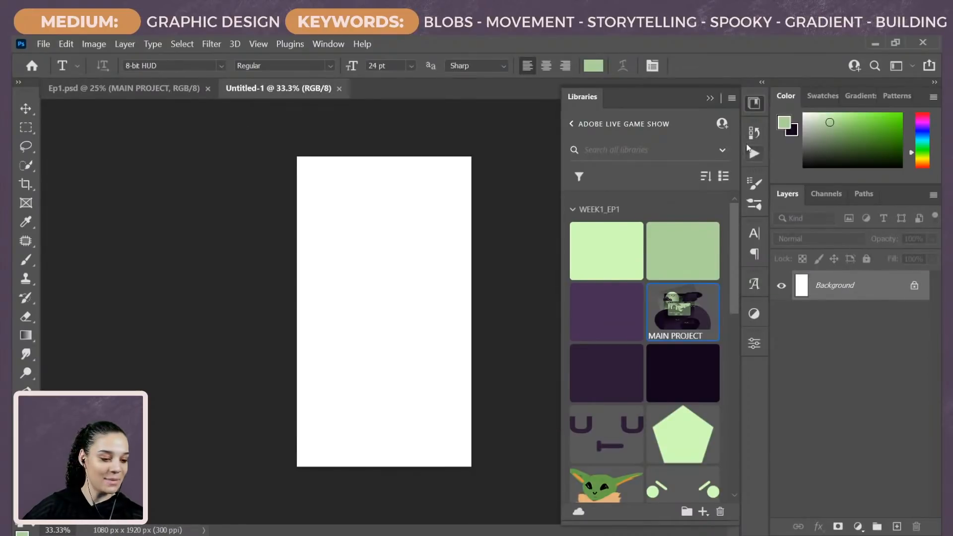
{"action": "left_click", "coordinate": [754, 107]}
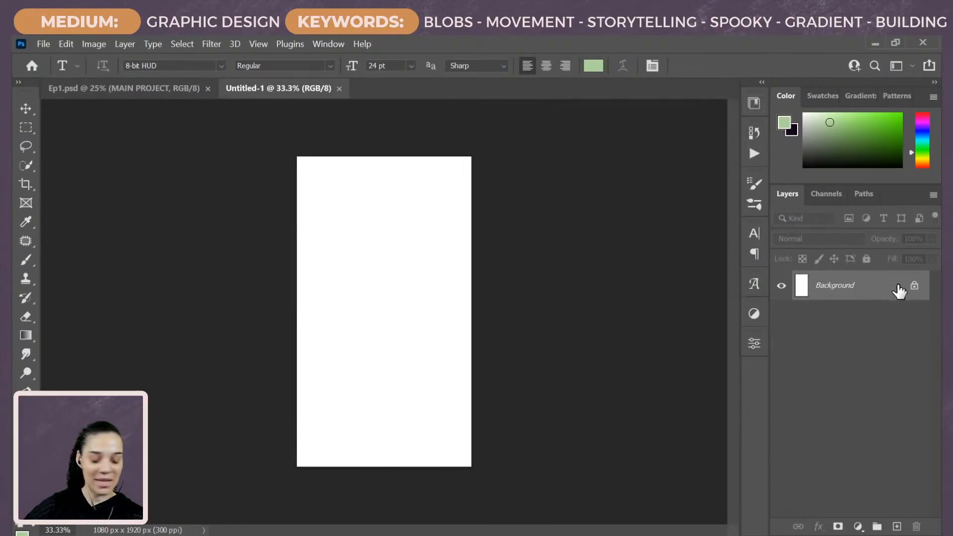
{"action": "key", "text": "ctrl+shift+alt+n"}
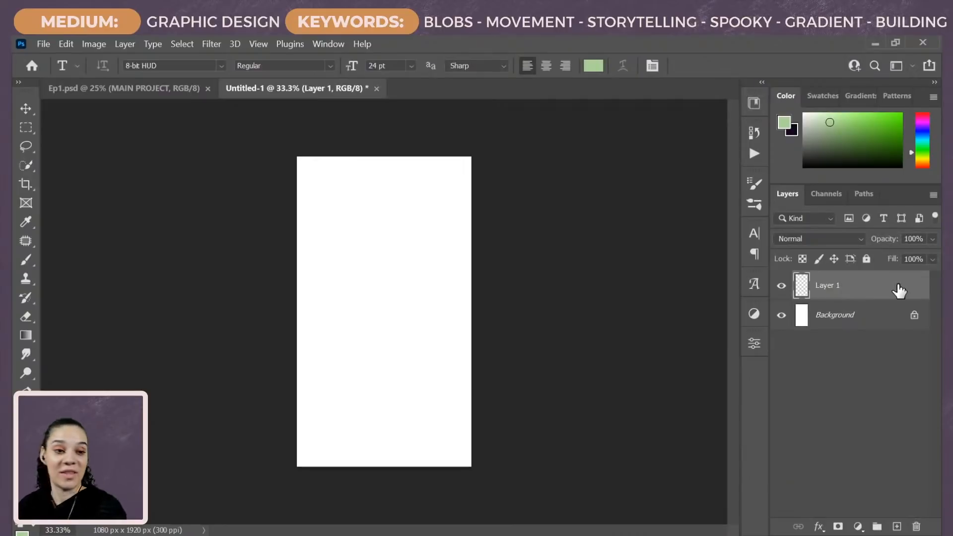
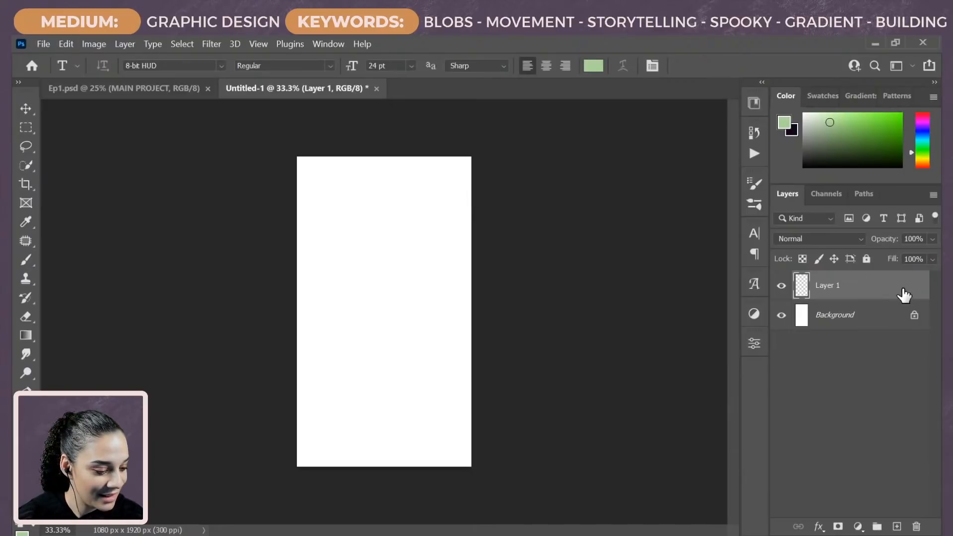
Step: Brush a black rounded-rectangle phone outline with straight sides and curved corners on Layer 1
{"action": "key", "text": "b"}
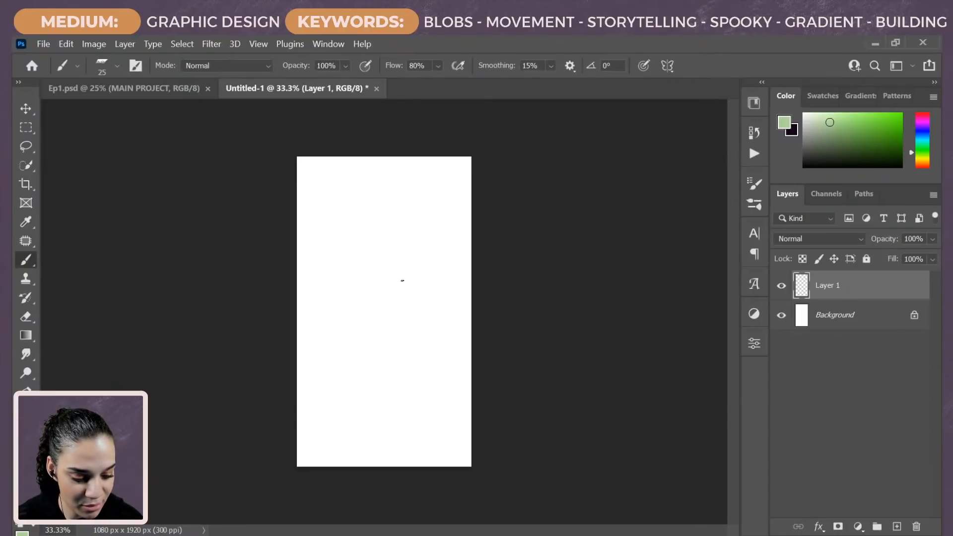
{"action": "key", "text": "d"}
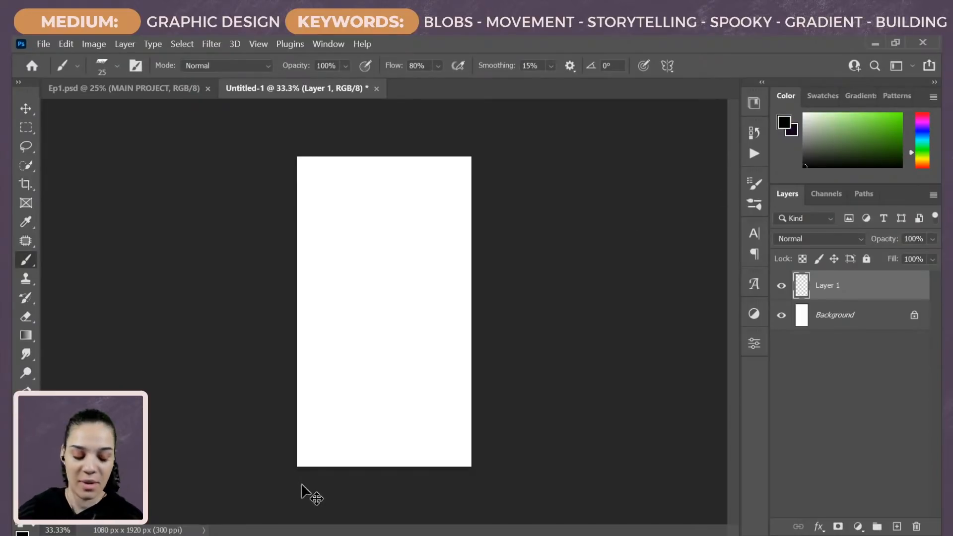
{"action": "key", "text": "ctrl+plus"}
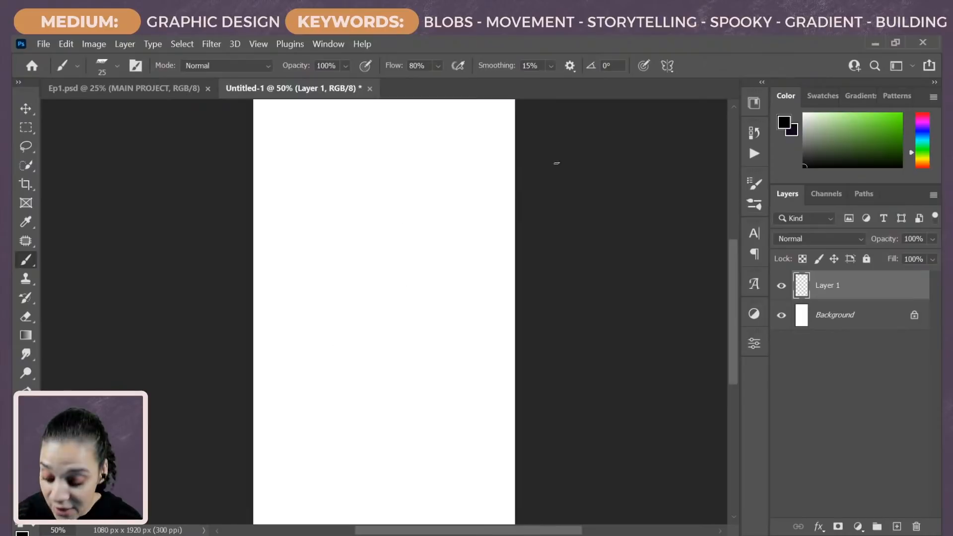
{"action": "key", "text": "ctrl+minus"}
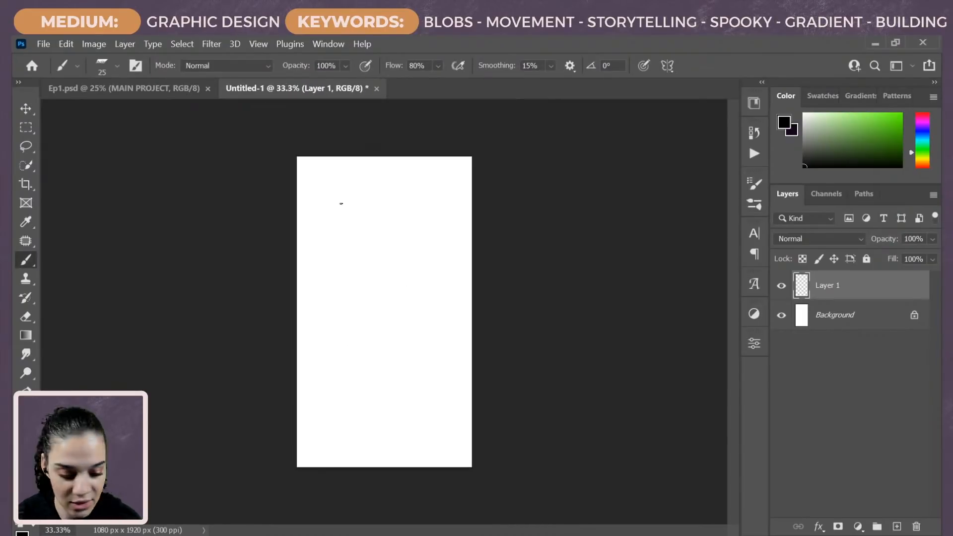
{"action": "left_click_drag", "start_coordinate": [342, 206], "coordinate": [454, 201]}
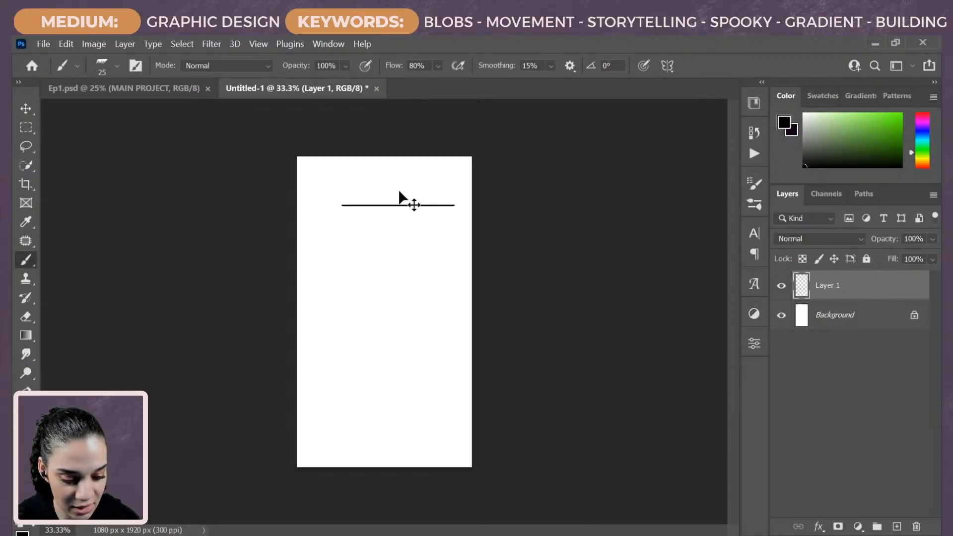
{"action": "key", "text": "ctrl+z"}
{"action": "left_click_drag", "start_coordinate": [341, 207], "coordinate": [439, 208]}
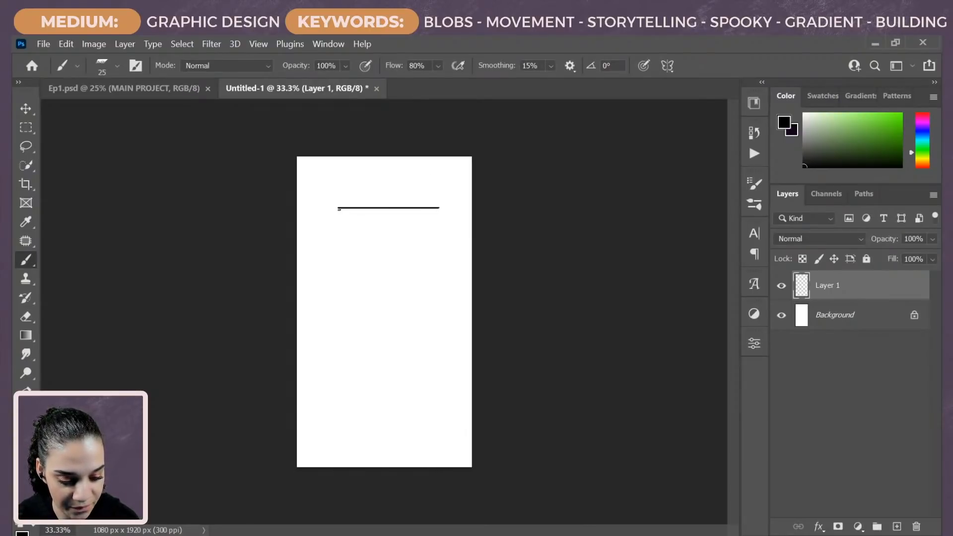
{"action": "mouse_move", "coordinate": [340, 208]}
{"action": "left_mouse_down"}
{"action": "mouse_move", "coordinate": [328, 221]}
{"action": "mouse_move", "coordinate": [325, 331]}
{"action": "mouse_move", "coordinate": [326, 404]}
{"action": "mouse_move", "coordinate": [341, 418]}
{"action": "mouse_move", "coordinate": [449, 408]}
{"action": "mouse_move", "coordinate": [446, 415]}
{"action": "mouse_move", "coordinate": [449, 213]}
{"action": "mouse_move", "coordinate": [448, 223]}
{"action": "left_mouse_up"}
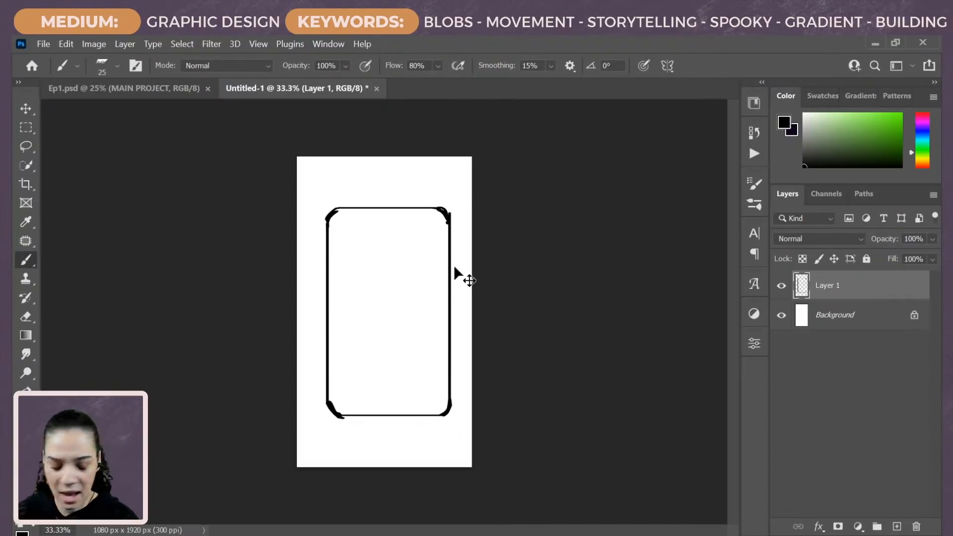
Step: Move the phone outline slightly so it sits centred on the canvas
{"action": "key", "text": "ctrl+t"}
{"action": "mouse_move", "coordinate": [428, 309]}
{"action": "left_mouse_down"}
{"action": "mouse_move", "coordinate": [415, 314]}
{"action": "mouse_move", "coordinate": [425, 309]}
{"action": "left_mouse_up"}
{"action": "key", "text": "Return"}
{"action": "key", "text": "b"}
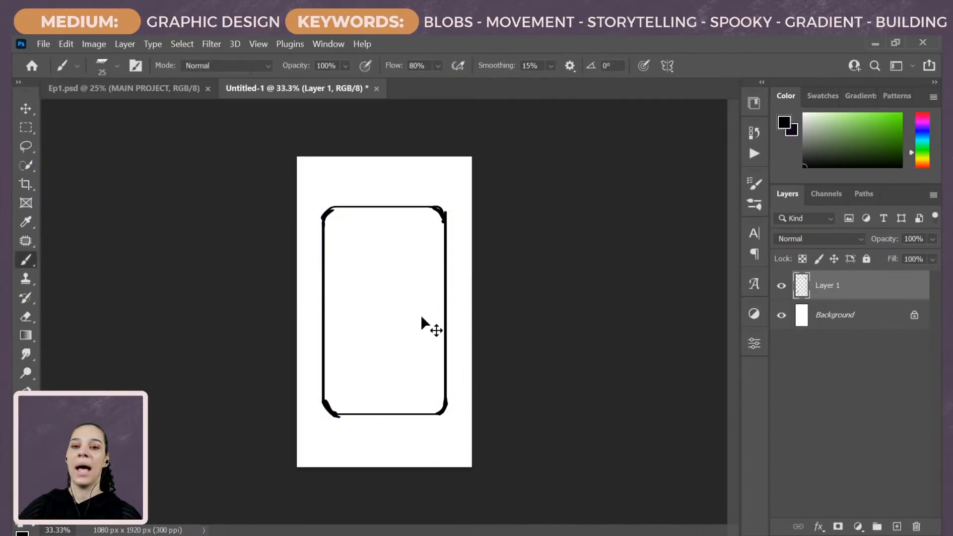
{"action": "key", "text": "ctrl+plus"}
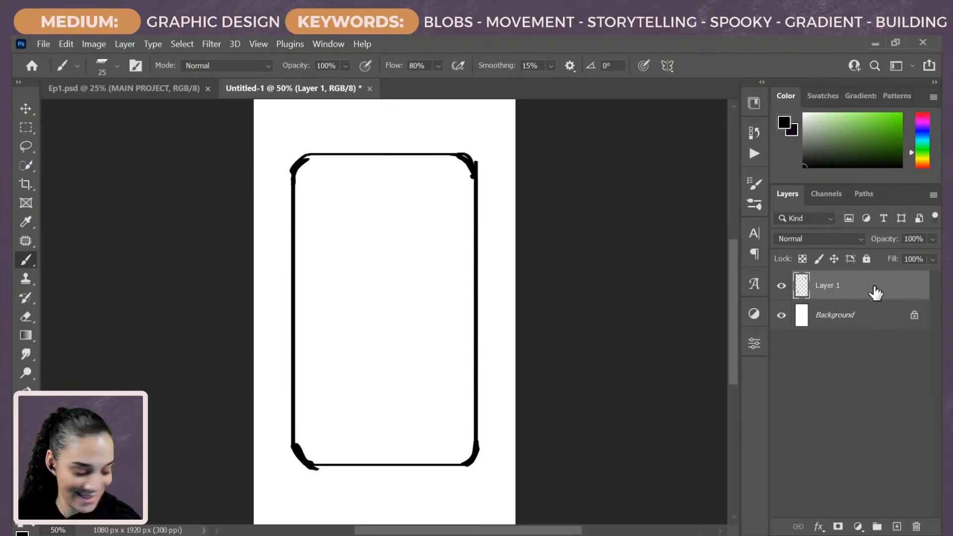
{"action": "key", "text": "ctrl+t"}
{"action": "left_click_drag", "start_coordinate": [481, 153], "coordinate": [478, 161]}
{"action": "key", "text": "ctrl+z"}
{"action": "key", "text": "Return"}
{"action": "key", "text": "b"}
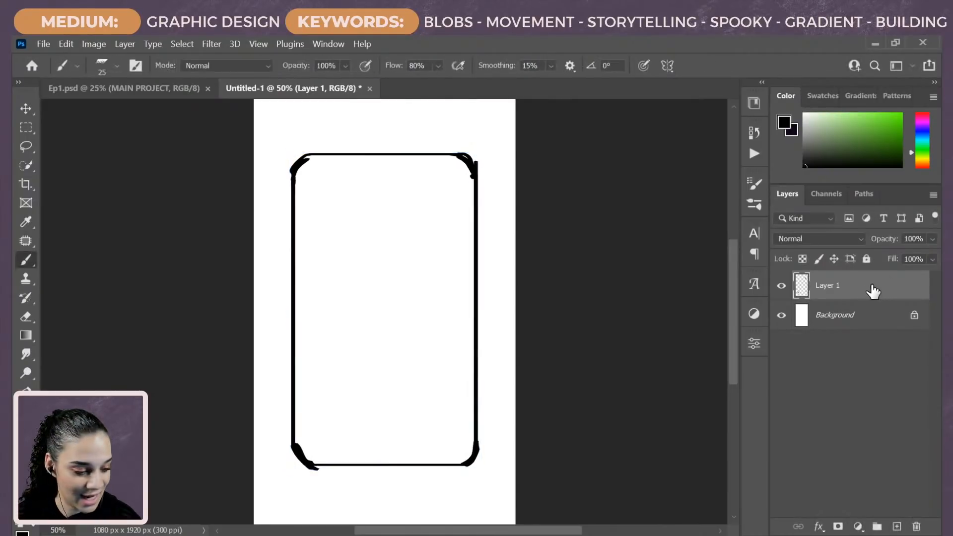
Step: Duplicate the phone outline layer and scale the copy to about 93.63% width and 96.80% height inside the original
{"action": "key", "text": "ctrl+j"}
{"action": "key", "text": "ctrl+t"}
{"action": "left_click_drag", "start_coordinate": [479, 150], "coordinate": [478, 158]}
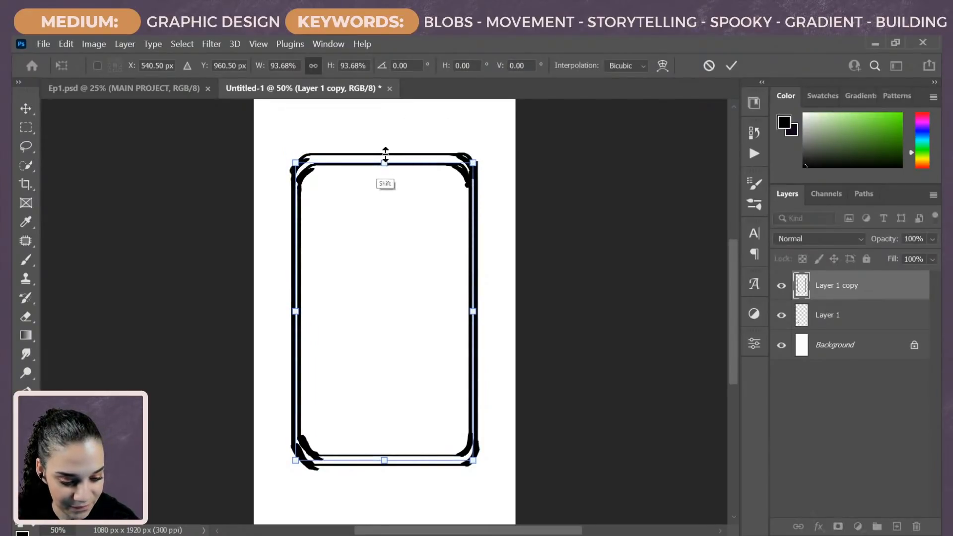
{"action": "left_click_drag", "start_coordinate": [385, 155], "coordinate": [386, 147]}
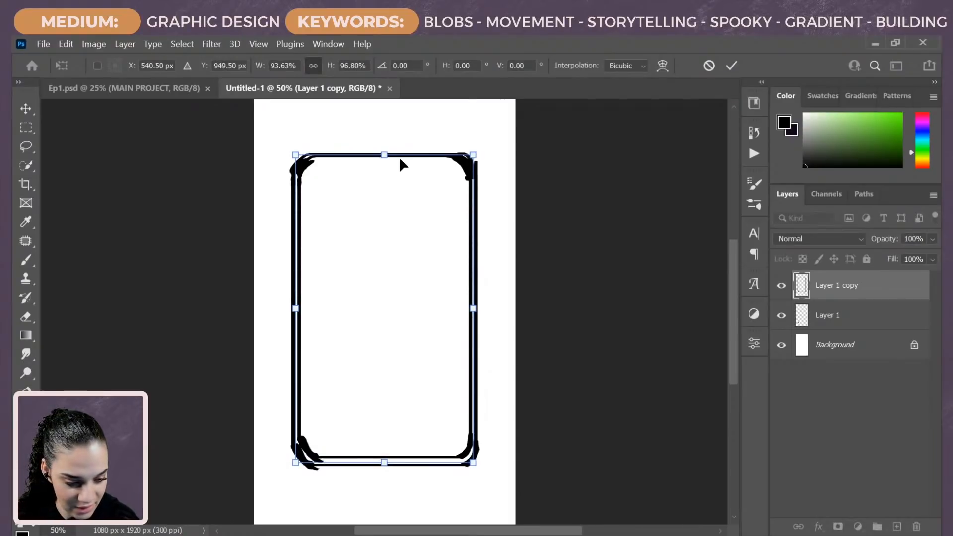
Step: Nudge the inner outline down to Y 961.50 px so it is centred within the outer outline
{"action": "key", "text": "Down"}
{"action": "key", "text": "Down"}
{"action": "key", "text": "Down"}
{"action": "key", "text": "Down"}
{"action": "key", "text": "Down"}
{"action": "key", "text": "Down"}
{"action": "key", "text": "Down"}
{"action": "key", "text": "Down"}
{"action": "key", "text": "Down"}
{"action": "key", "text": "Down"}
{"action": "key", "text": "Down"}
{"action": "key", "text": "Down"}
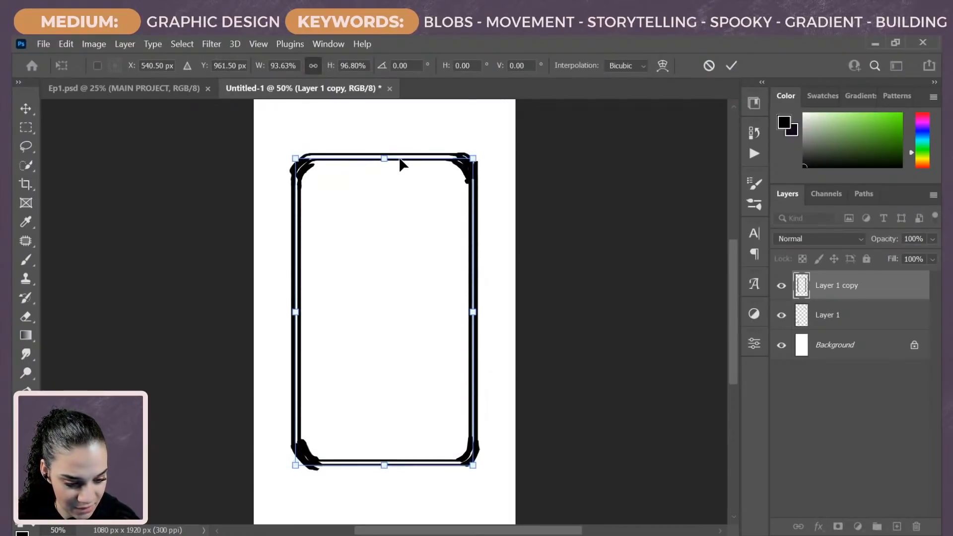
{"action": "key", "text": "Return"}
{"action": "key", "text": "b"}
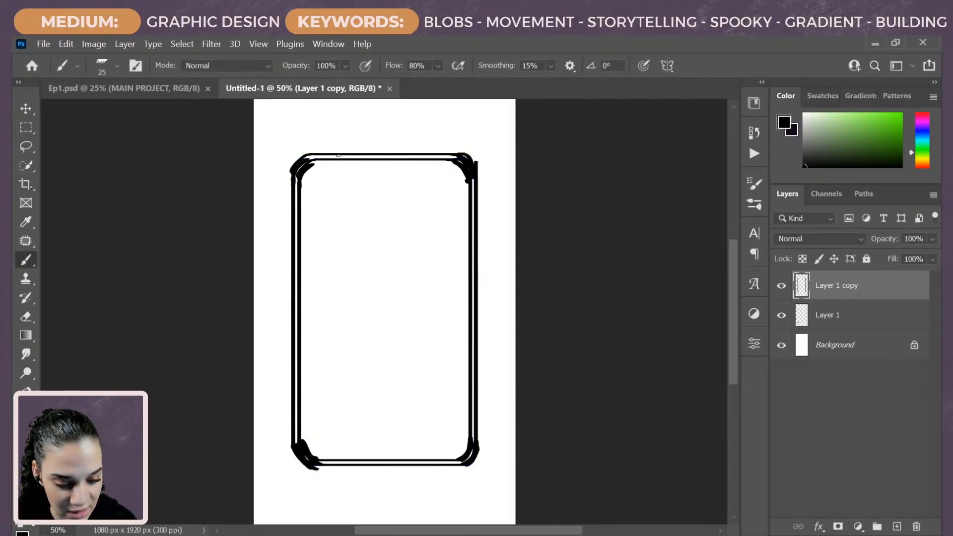
Step: Add a new layer and brush a notch's slanted left end and straight lower edge at the top of the phone
{"action": "key", "text": "ctrl+shift+n"}
{"action": "key", "text": "Return"}
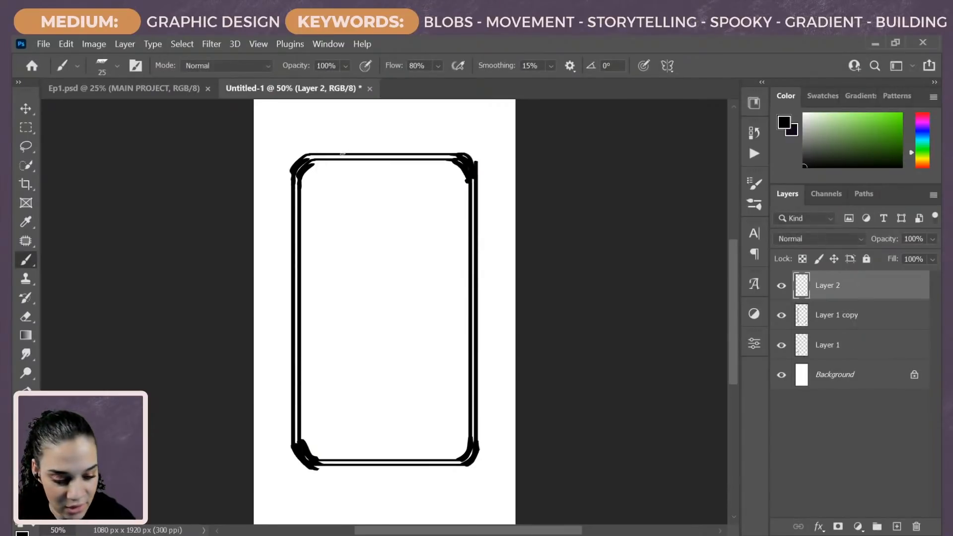
{"action": "left_click_drag", "start_coordinate": [339, 158], "coordinate": [414, 166]}
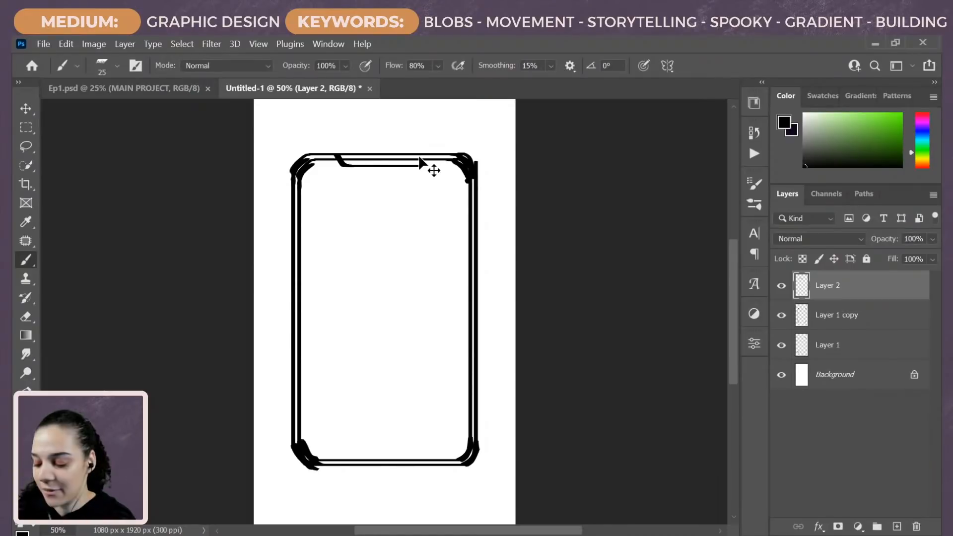
Step: Duplicate the notch layer, flip the copy horizontally, and shift it right to complete a symmetrical notch
{"action": "key", "text": "ctrl+j"}
{"action": "key", "text": "ctrl+t"}
{"action": "right_click", "coordinate": [403, 161]}
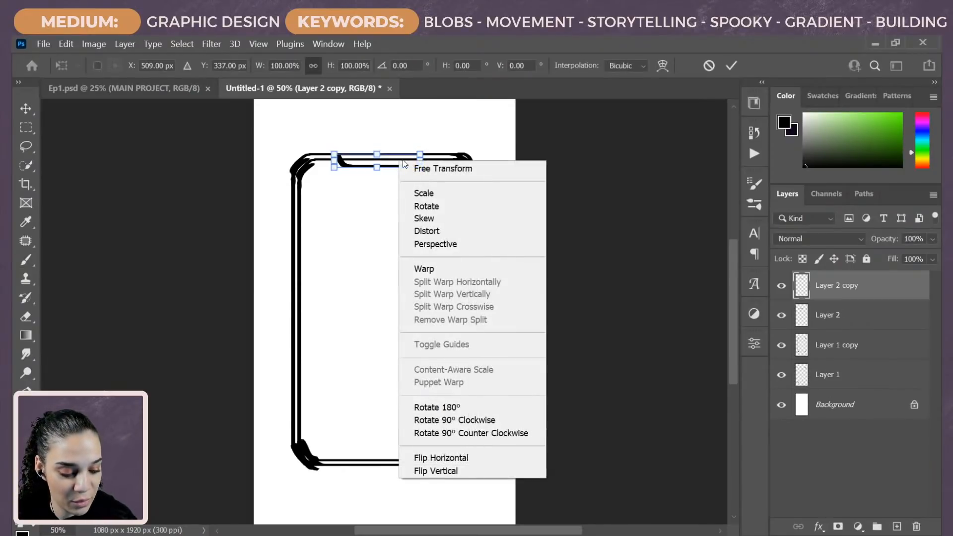
{"action": "left_click", "coordinate": [450, 458]}
{"action": "key", "text": "Right"}
{"action": "key", "text": "Right"}
{"action": "key", "text": "Right"}
{"action": "key", "text": "Right"}
{"action": "key", "text": "Right"}
{"action": "key", "text": "Right"}
{"action": "key", "text": "Right"}
{"action": "key", "text": "Right"}
{"action": "key", "text": "Right"}
{"action": "key", "text": "Right"}
{"action": "key", "text": "Right"}
{"action": "key", "text": "Right"}
{"action": "key", "text": "Right"}
{"action": "key", "text": "Right"}
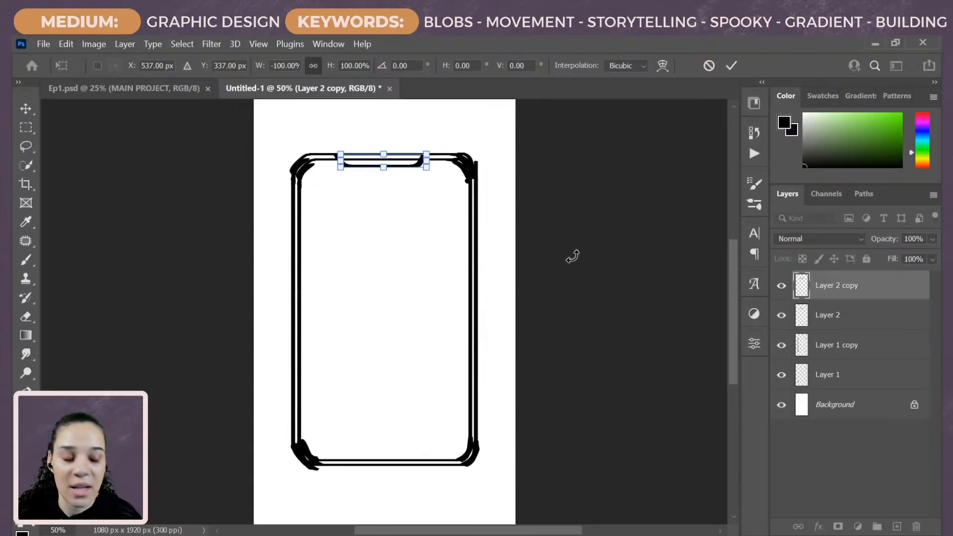
{"action": "key", "text": "Right"}
{"action": "key", "text": "Right"}
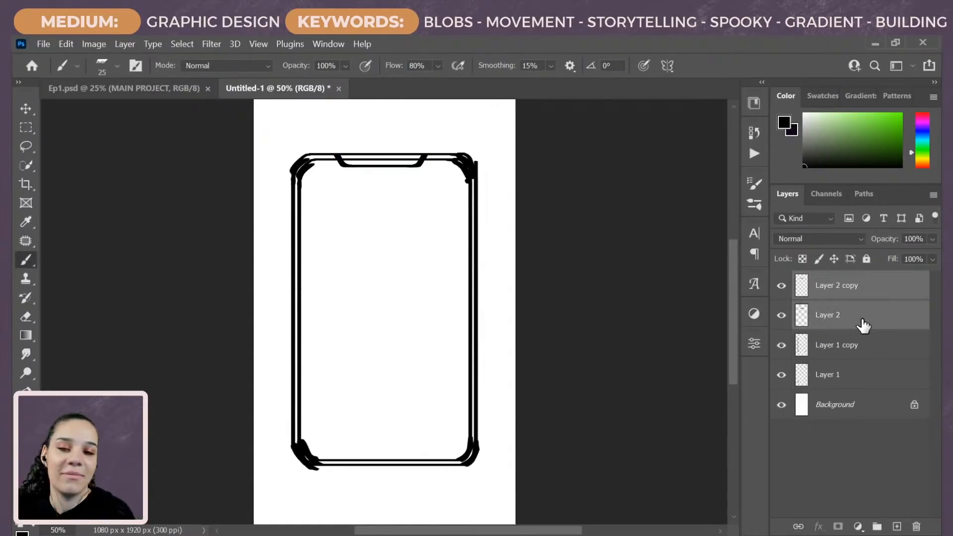
Step: Merge the two notch layers into one and centre the notch horizontally at X 540 px
{"action": "key", "text": "ctrl+e"}
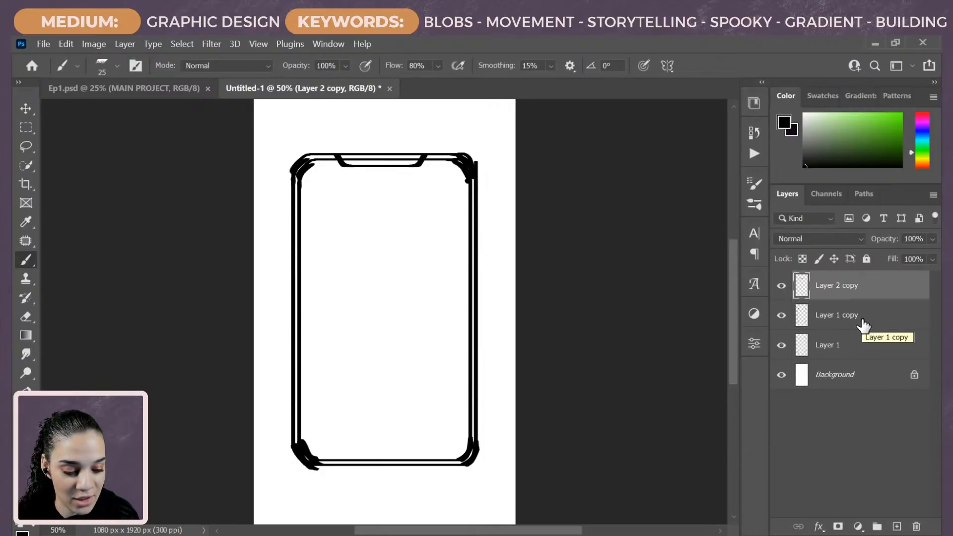
{"action": "key", "text": "ctrl+t"}
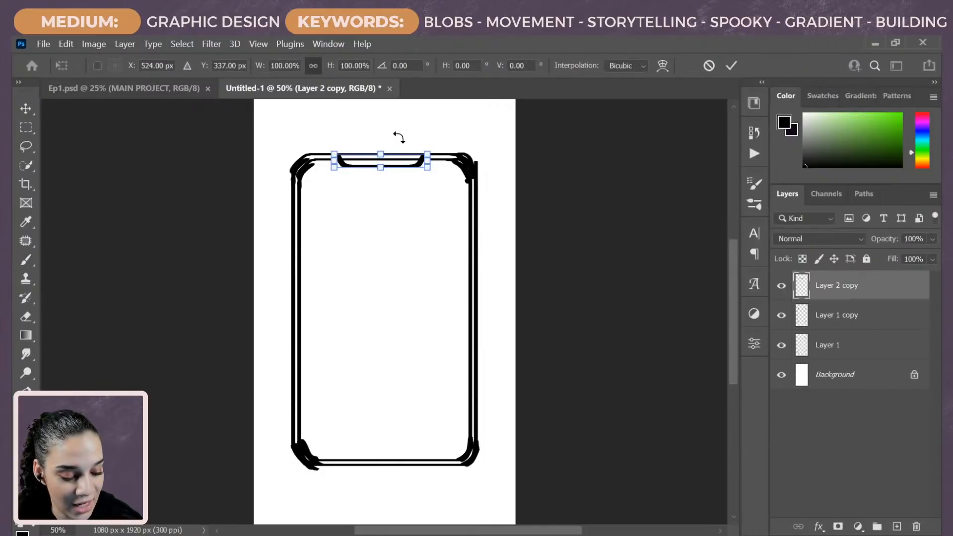
{"action": "left_click_drag", "start_coordinate": [397, 163], "coordinate": [402, 167]}
{"action": "key", "text": "Return"}
{"action": "key", "text": "b"}
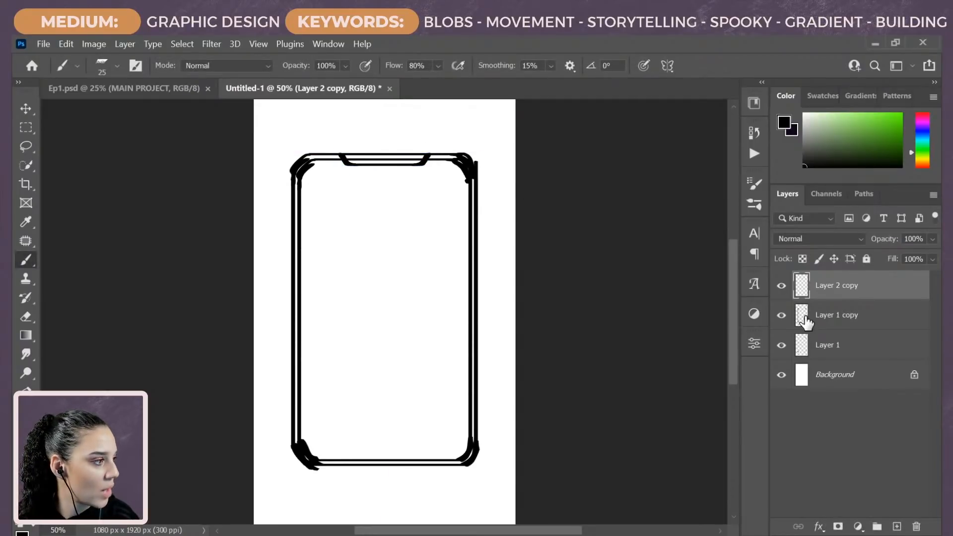
Step: Nudge the notch down so its top meets the inner outline's upper edge
{"action": "key", "text": "ctrl+t"}
{"action": "key", "text": "Down"}
{"action": "key", "text": "Down"}
{"action": "key", "text": "Down"}
{"action": "key", "text": "Down"}
{"action": "key", "text": "Down"}
{"action": "key", "text": "Down"}
{"action": "key", "text": "Down"}
{"action": "key", "text": "Down"}
{"action": "key", "text": "Down"}
{"action": "key", "text": "Down"}
{"action": "key", "text": "Down"}
{"action": "key", "text": "Down"}
{"action": "key", "text": "Down"}
{"action": "key", "text": "Down"}
{"action": "key", "text": "Down"}
{"action": "key", "text": "Down"}
{"action": "key", "text": "Down"}
{"action": "key", "text": "Down"}
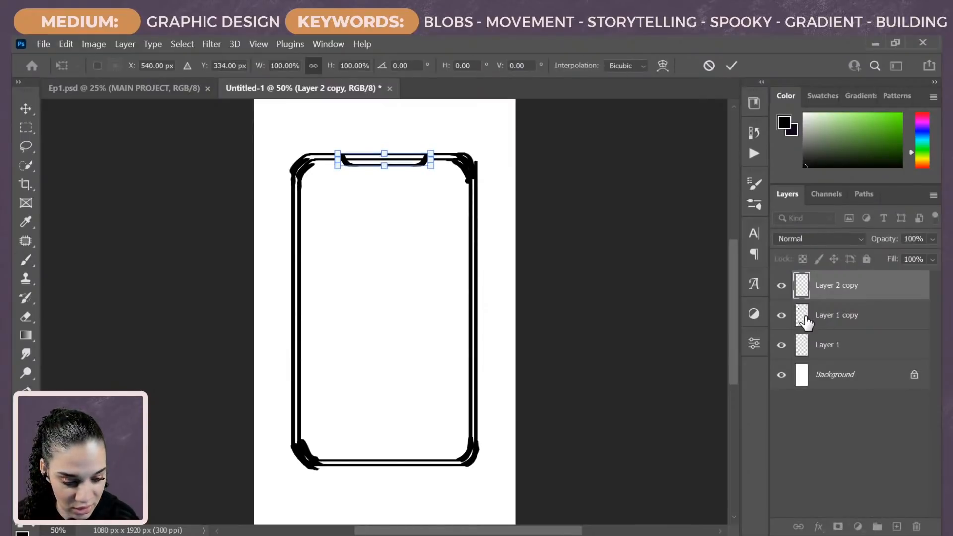
{"action": "key", "text": "Return"}
{"action": "key", "text": "b"}
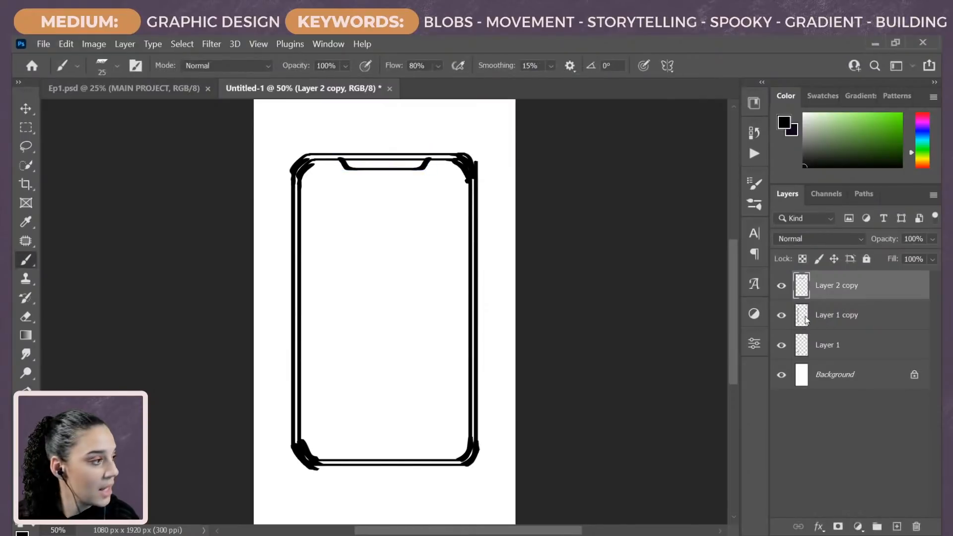
Step: With a size 10 brush, draw the time 11:11 beside the notch and Wi-Fi and battery icons on its other side
{"action": "key", "text": "bracketleft"}
{"action": "key", "text": "bracketleft"}
{"action": "key", "text": "bracketleft"}
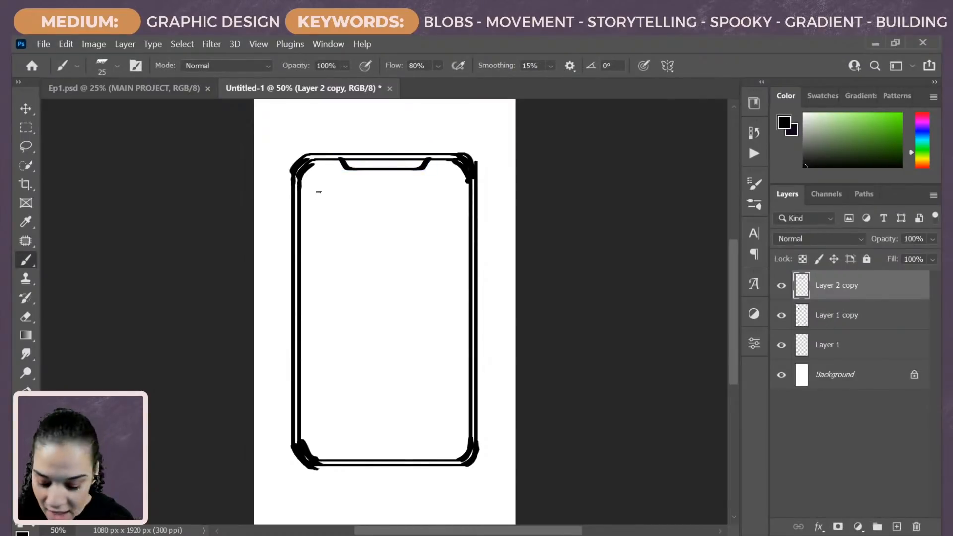
{"action": "key", "text": "ctrl+plus"}
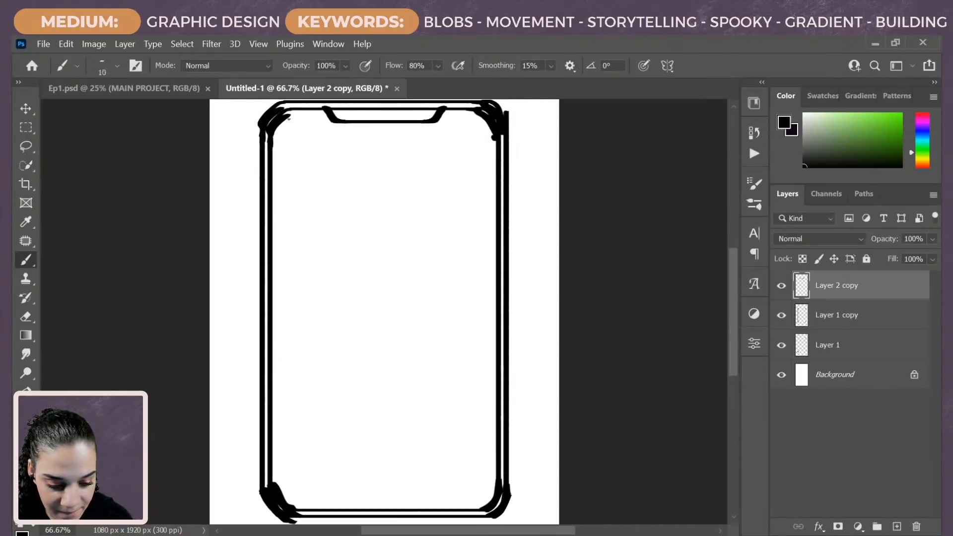
{"action": "mouse_move", "coordinate": [289, 120]}
{"action": "left_mouse_down"}
{"action": "mouse_move", "coordinate": [289, 129]}
{"action": "mouse_move", "coordinate": [312, 128]}
{"action": "left_mouse_up"}
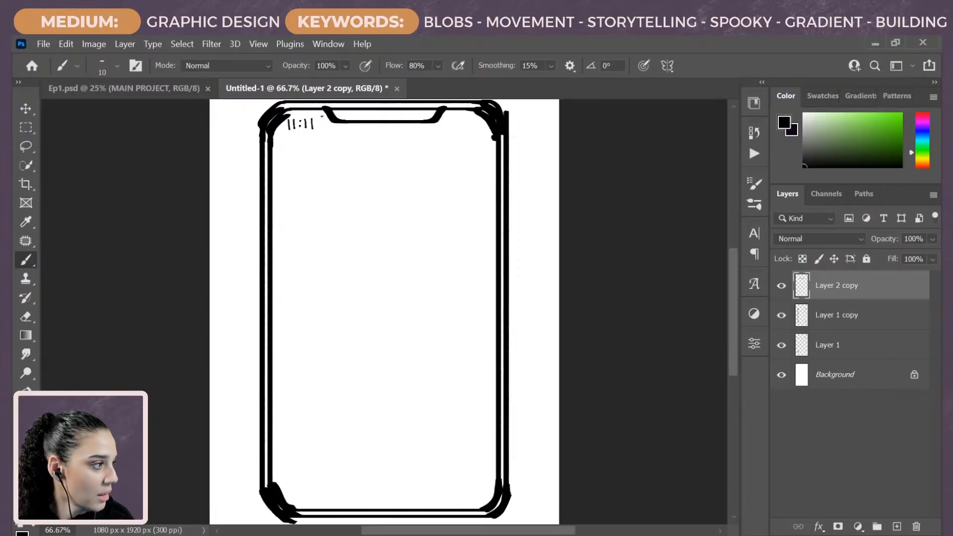
{"action": "left_click_drag", "start_coordinate": [448, 119], "coordinate": [454, 118]}
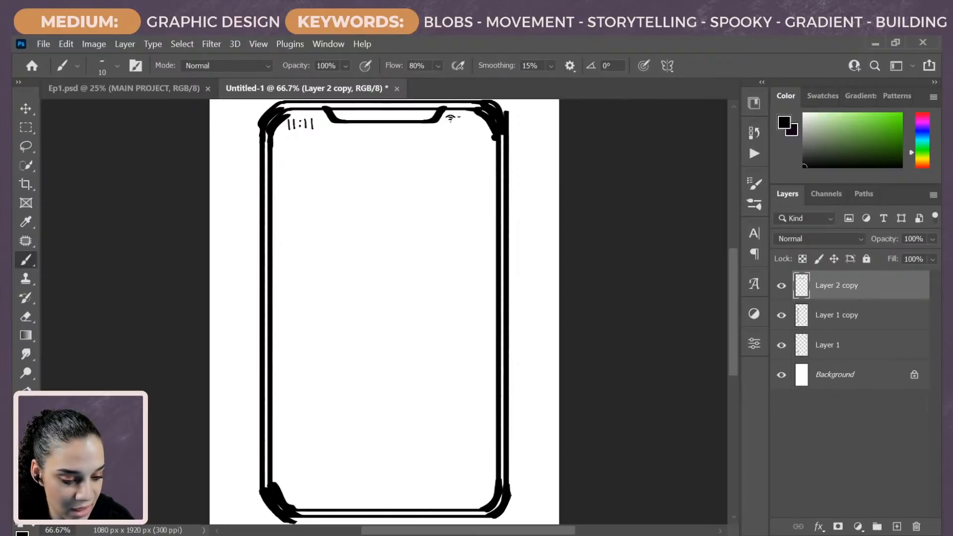
{"action": "left_click_drag", "start_coordinate": [460, 116], "coordinate": [474, 120]}
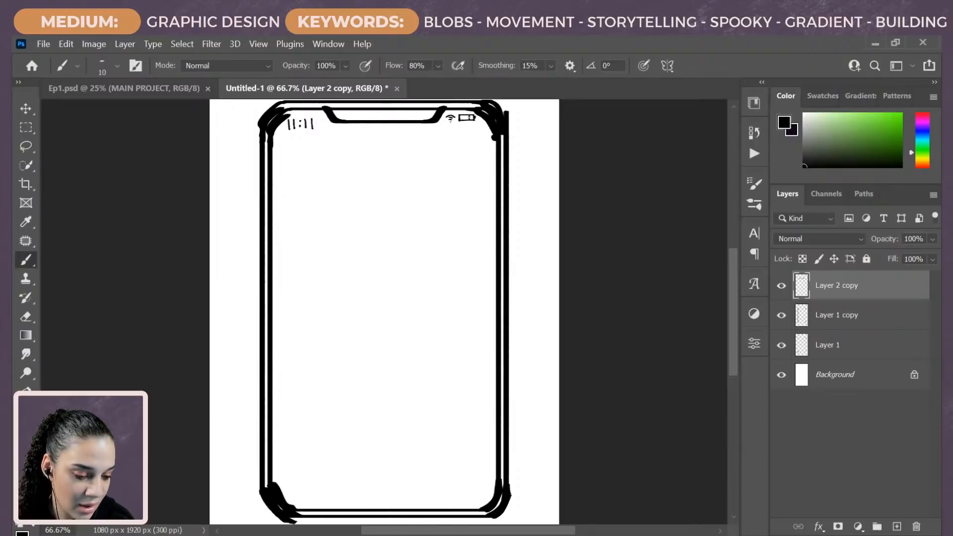
Step: With a size 30 brush, draw a wide rounded-corner dock rectangle just above the phone's lower edge
{"action": "left_click_drag", "start_coordinate": [411, 313], "coordinate": [388, 268]}
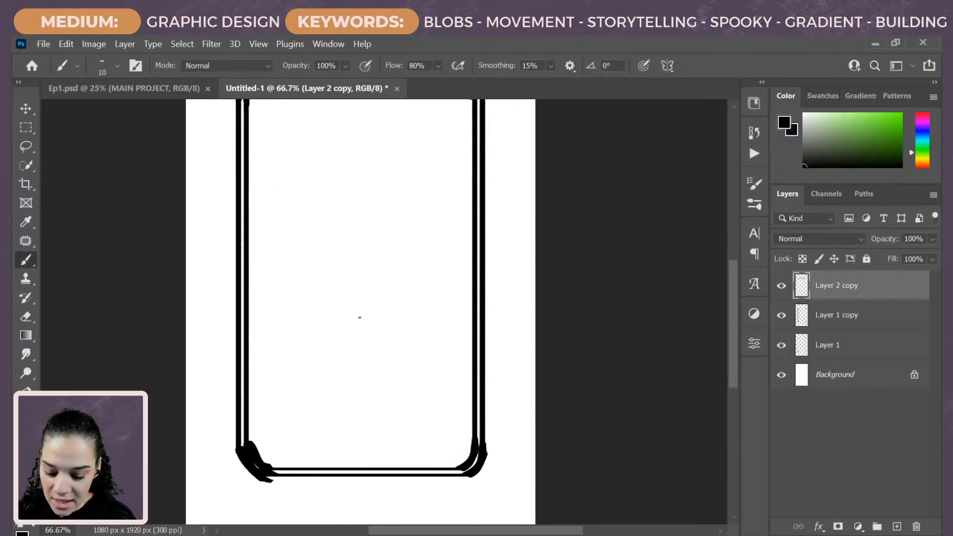
{"action": "key", "text": "bracketright"}
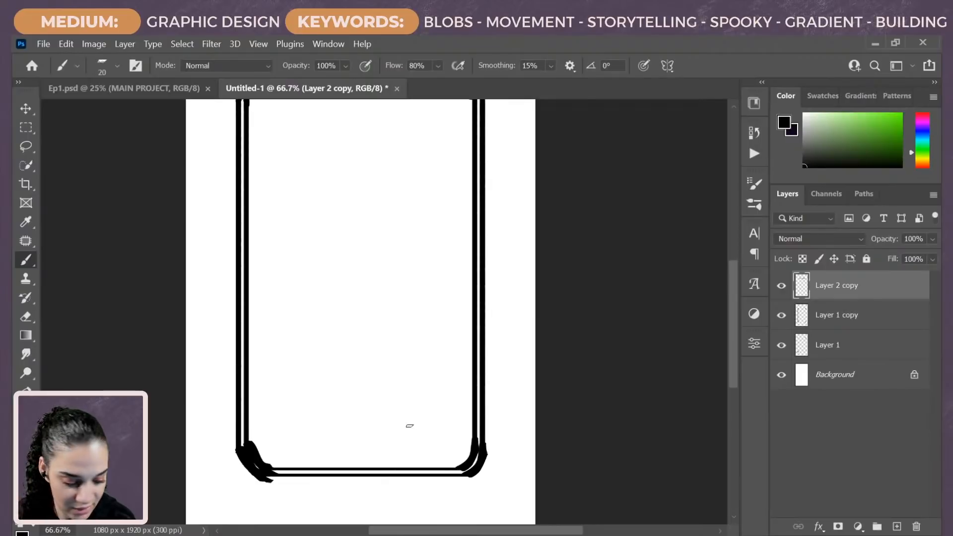
{"action": "key", "text": "bracketright"}
{"action": "left_click", "coordinate": [448, 412]}
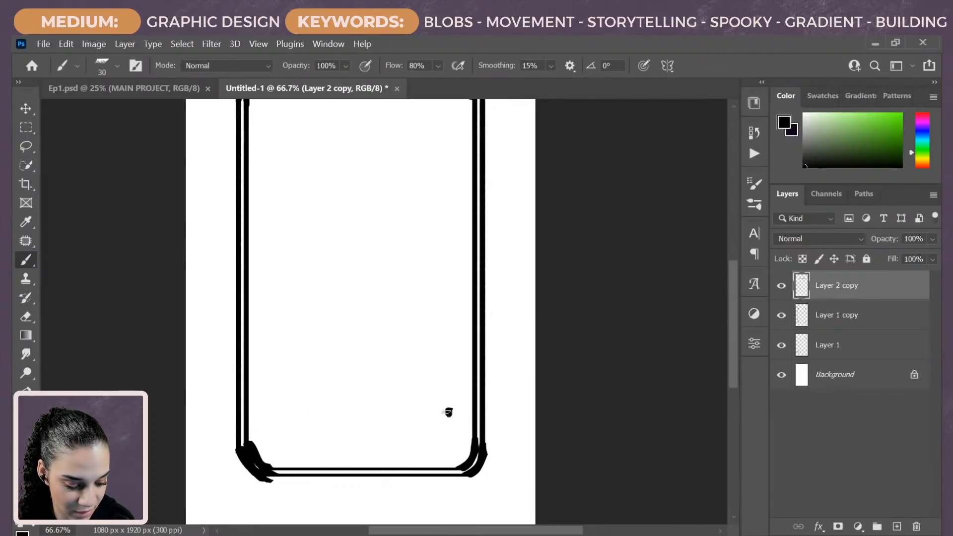
{"action": "left_click", "coordinate": [270, 411], "text": "shift"}
{"action": "mouse_move", "coordinate": [269, 411]}
{"action": "left_mouse_down"}
{"action": "mouse_move", "coordinate": [269, 459]}
{"action": "mouse_move", "coordinate": [449, 446]}
{"action": "mouse_move", "coordinate": [446, 460]}
{"action": "mouse_move", "coordinate": [472, 464]}
{"action": "mouse_move", "coordinate": [448, 460]}
{"action": "left_mouse_up"}
{"action": "key", "text": "ctrl+z"}
{"action": "left_click_drag", "start_coordinate": [452, 411], "coordinate": [453, 454]}
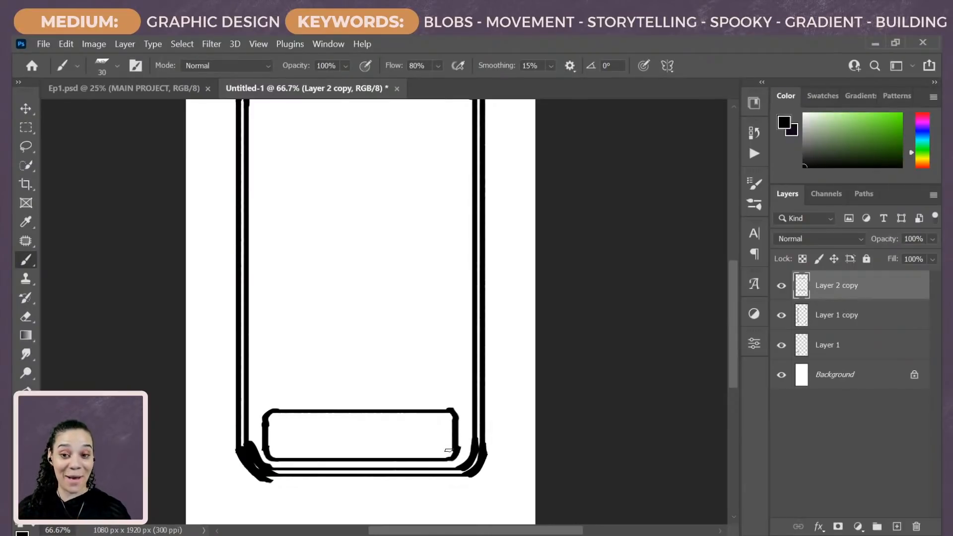
{"action": "key", "text": "ctrl+minus"}
{"action": "key", "text": "ctrl+minus"}
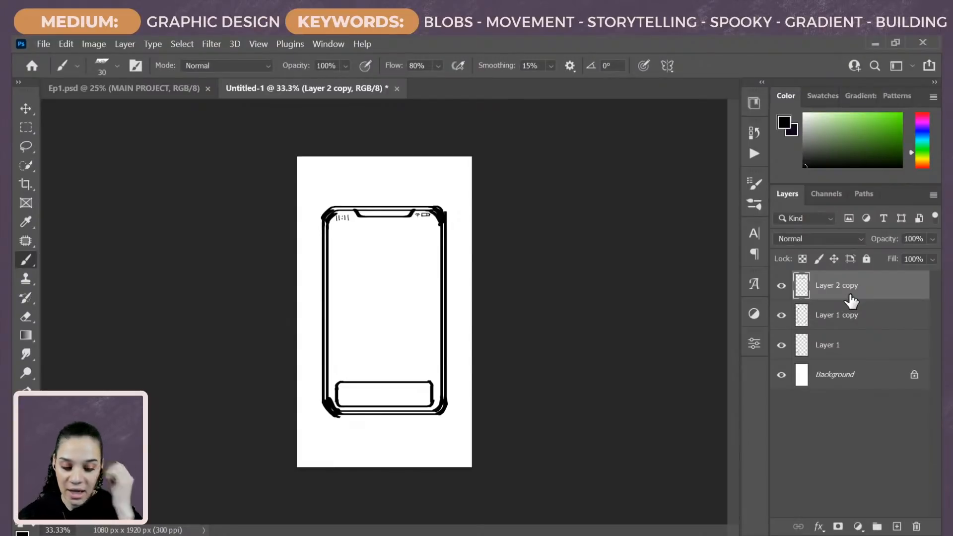
Step: With the size 30 brush, draw a rounded app-icon square on the phone screen just below the 11:11 time
{"action": "key", "text": "ctrl+plus"}
{"action": "key", "text": "ctrl+plus"}
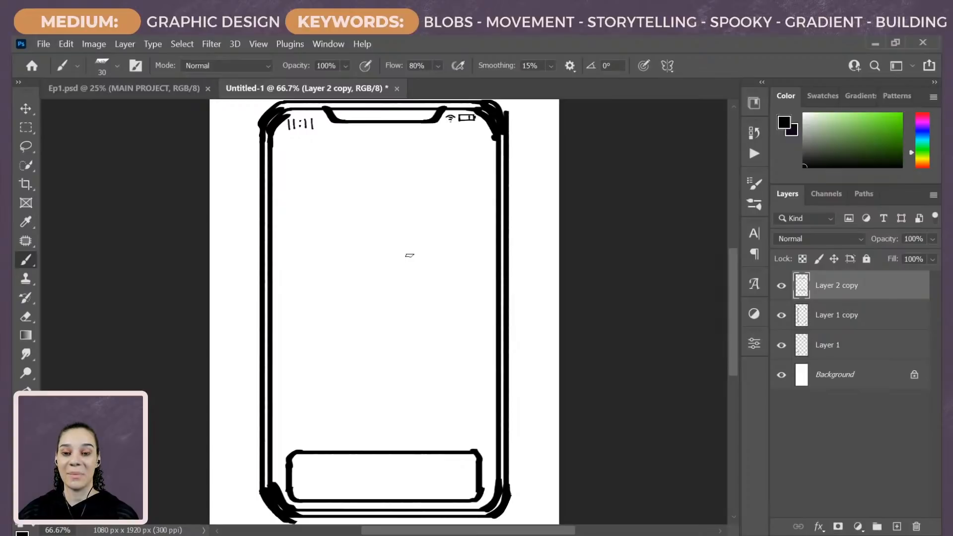
{"action": "mouse_move", "coordinate": [288, 158]}
{"action": "left_mouse_down"}
{"action": "mouse_move", "coordinate": [296, 147]}
{"action": "mouse_move", "coordinate": [326, 147]}
{"action": "mouse_move", "coordinate": [331, 184]}
{"action": "left_mouse_up"}
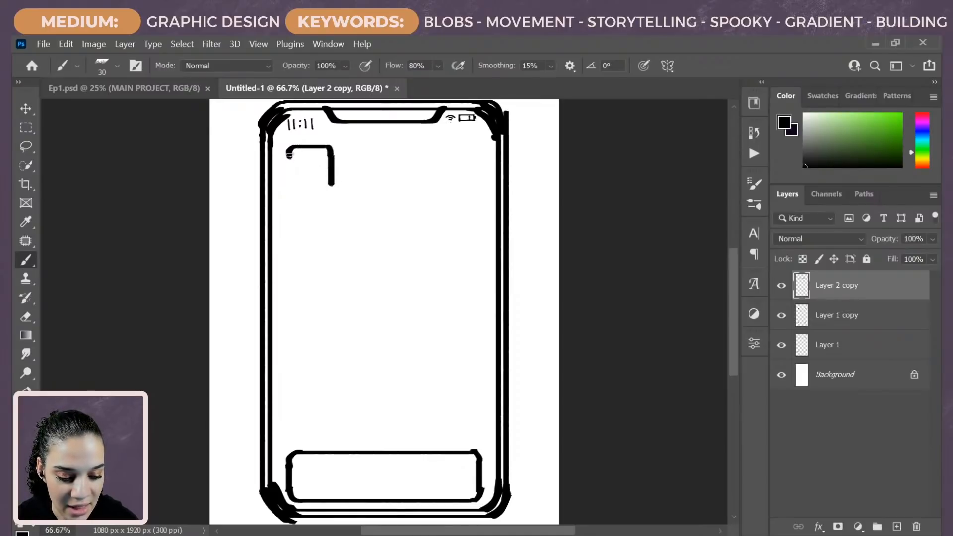
{"action": "mouse_move", "coordinate": [289, 155]}
{"action": "left_mouse_down"}
{"action": "mouse_move", "coordinate": [292, 187]}
{"action": "mouse_move", "coordinate": [332, 186]}
{"action": "left_mouse_up"}
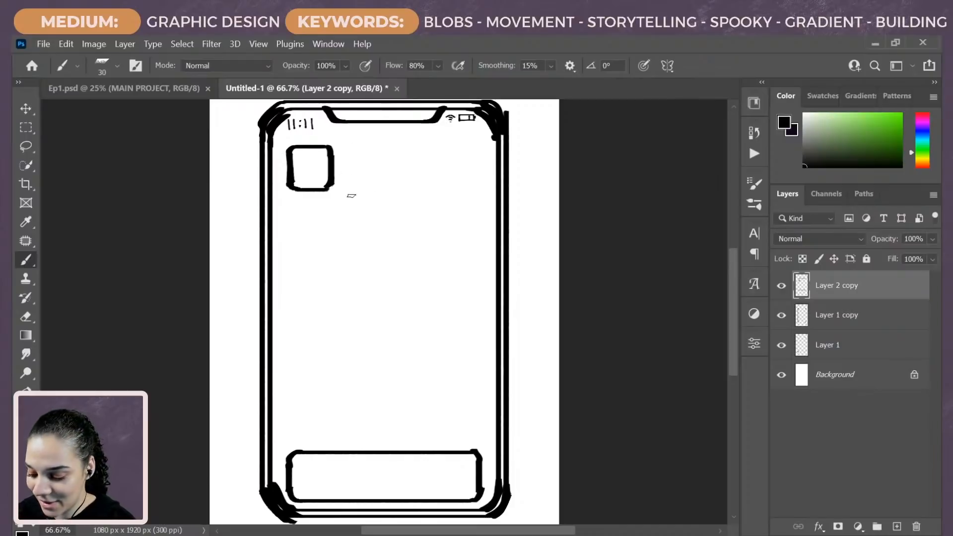
Step: Lasso the app-icon square and move it slightly down from the time
{"action": "key", "text": "l"}
{"action": "mouse_move", "coordinate": [329, 140]}
{"action": "left_mouse_down"}
{"action": "mouse_move", "coordinate": [293, 141]}
{"action": "mouse_move", "coordinate": [277, 200]}
{"action": "mouse_move", "coordinate": [353, 144]}
{"action": "left_mouse_up"}
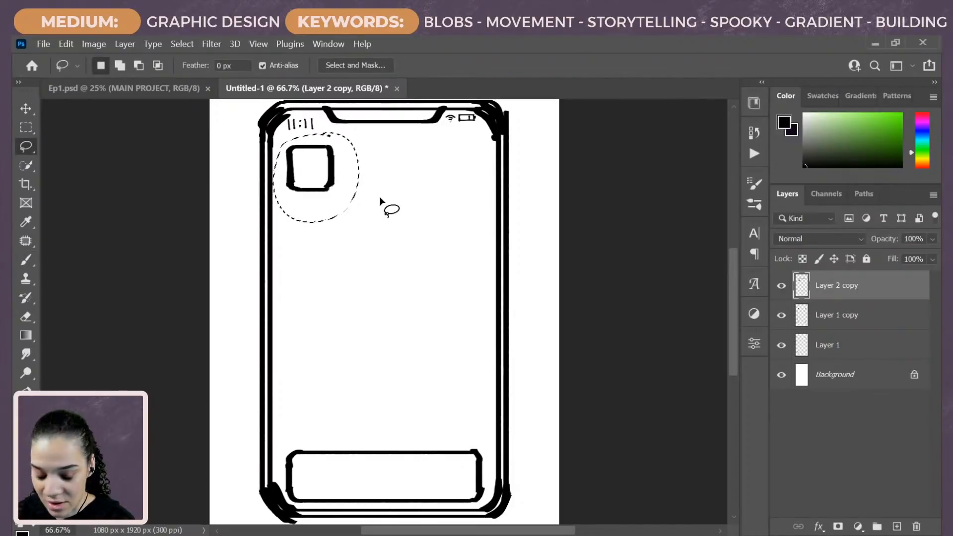
{"action": "key", "text": "ctrl+t"}
{"action": "mouse_move", "coordinate": [334, 187]}
{"action": "left_mouse_down"}
{"action": "mouse_move", "coordinate": [366, 187]}
{"action": "mouse_move", "coordinate": [338, 187]}
{"action": "left_mouse_up"}
{"action": "key", "text": "Return"}
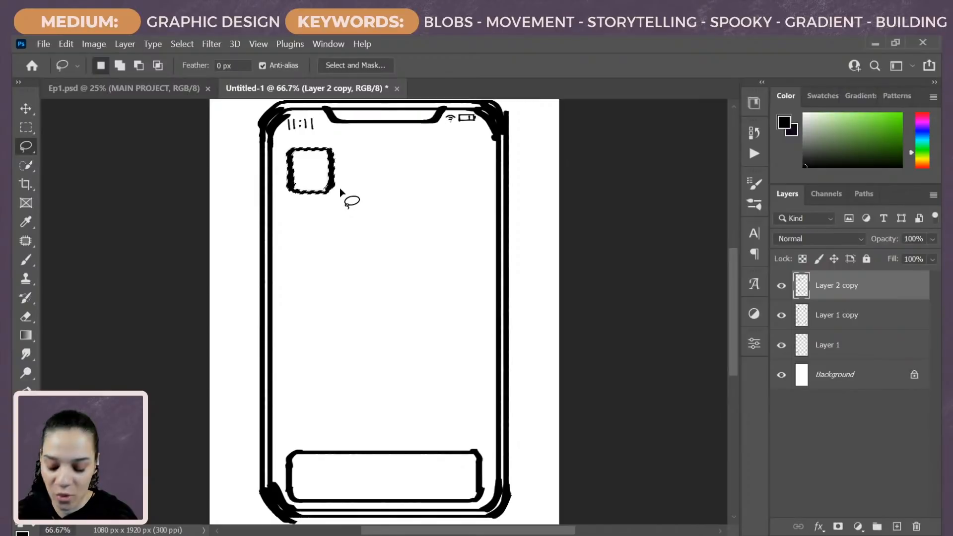
Step: Duplicate the app-icon square twice and space the copies evenly beside it to form a row of three
{"action": "key", "text": "ctrl+j"}
{"action": "key", "text": "ctrl+t"}
{"action": "left_click_drag", "start_coordinate": [333, 182], "coordinate": [371, 183]}
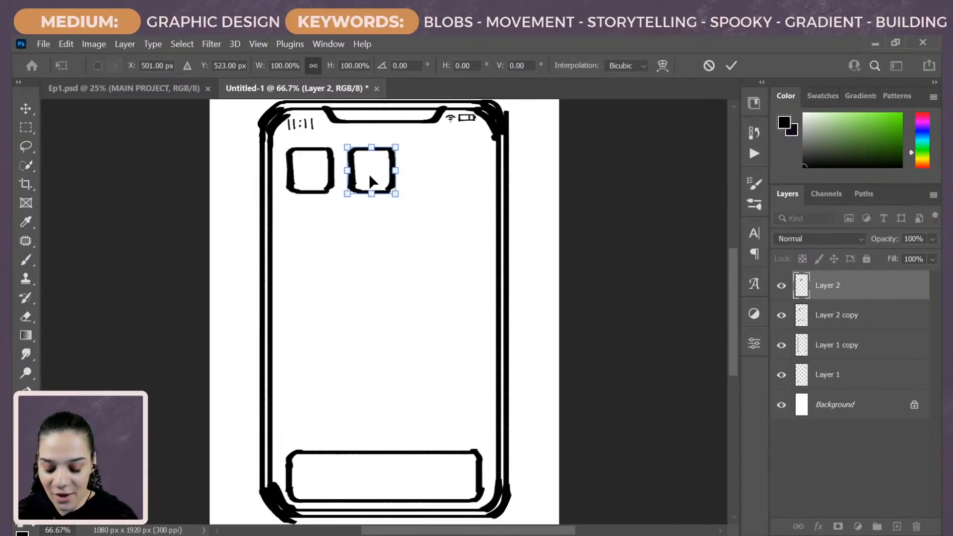
{"action": "key", "text": "Return"}
{"action": "key", "text": "ctrl+j"}
{"action": "key", "text": "ctrl+t"}
{"action": "left_click_drag", "start_coordinate": [375, 184], "coordinate": [438, 171]}
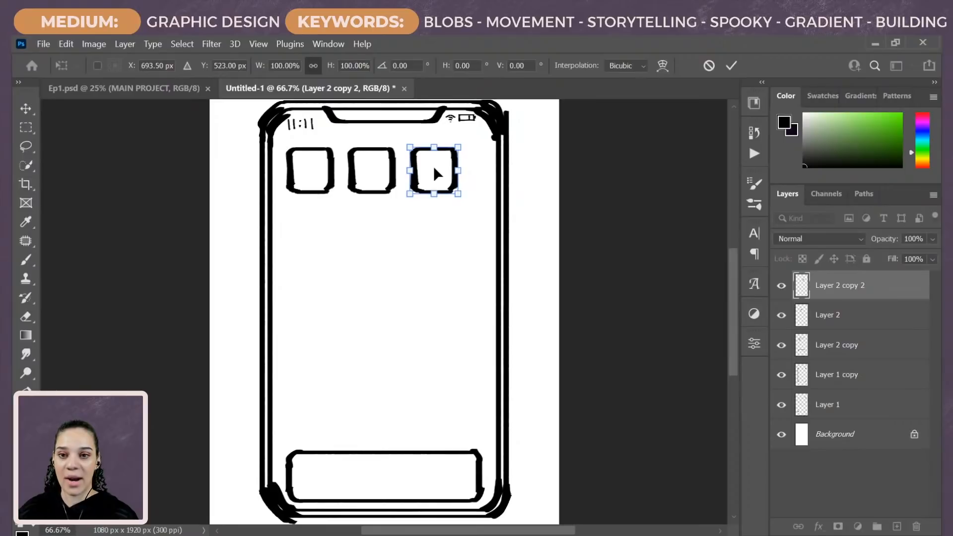
{"action": "key", "text": "Return"}
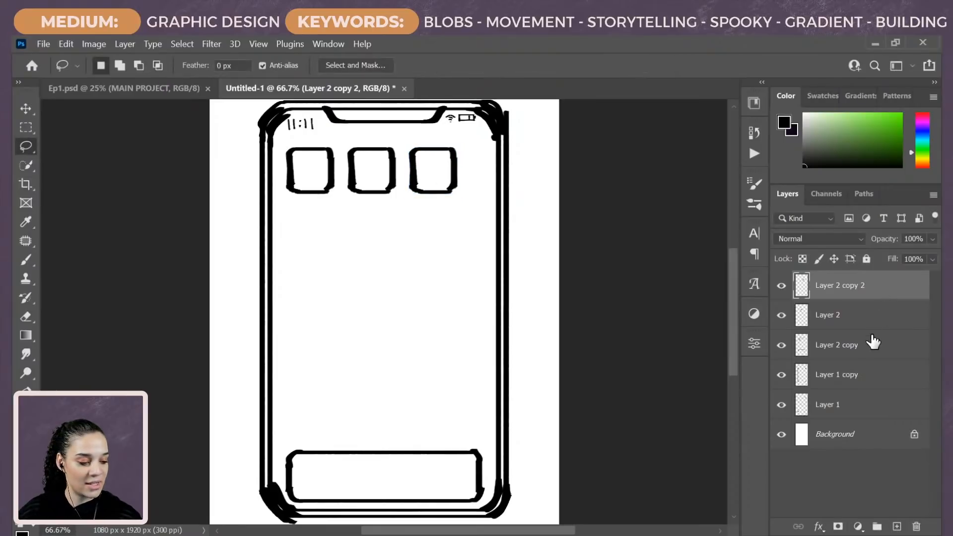
{"action": "left_click", "coordinate": [835, 343], "text": "shift"}
{"action": "key", "text": "ctrl+t"}
{"action": "key", "text": "Return"}
{"action": "key", "text": "l"}
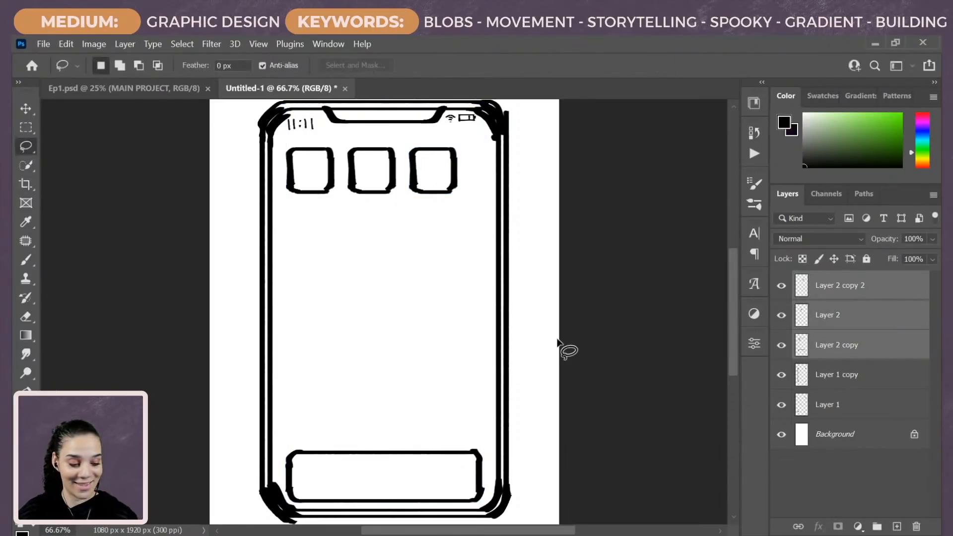
Step: Lasso the first app-icon square on Layer 2 copy and cut it to its own layer
{"action": "left_click", "coordinate": [882, 354]}
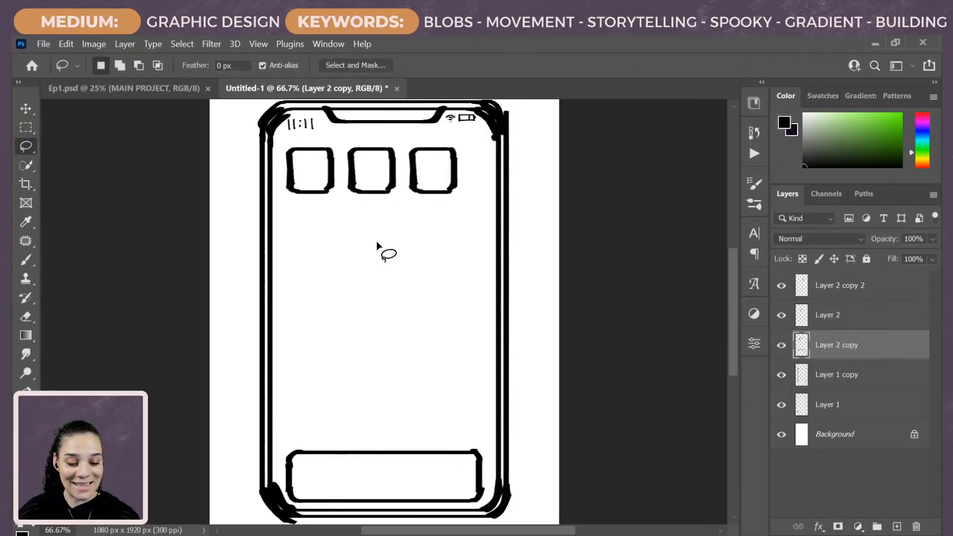
{"action": "mouse_move", "coordinate": [324, 139]}
{"action": "left_mouse_down"}
{"action": "mouse_move", "coordinate": [281, 158]}
{"action": "mouse_move", "coordinate": [343, 159]}
{"action": "left_mouse_up"}
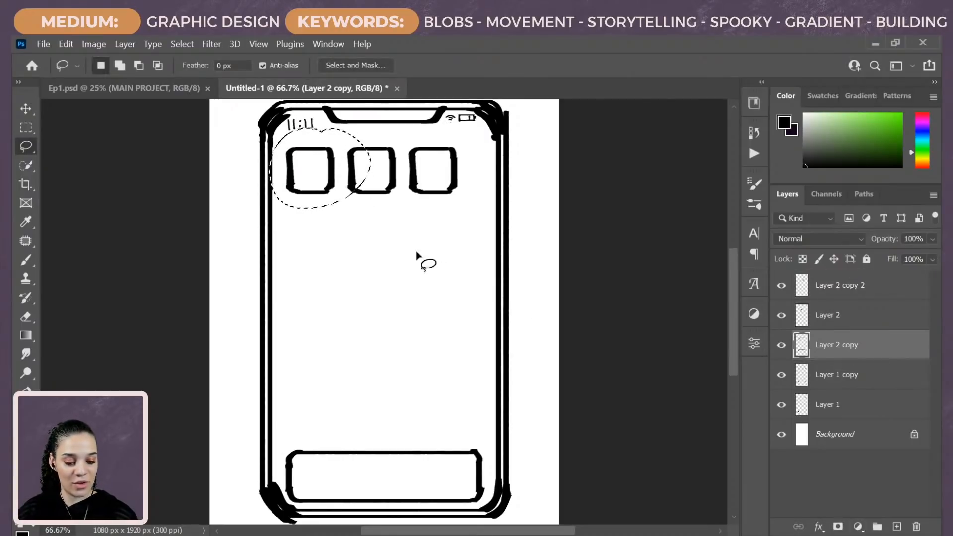
{"action": "left_click", "coordinate": [782, 346]}
{"action": "left_click", "coordinate": [781, 346]}
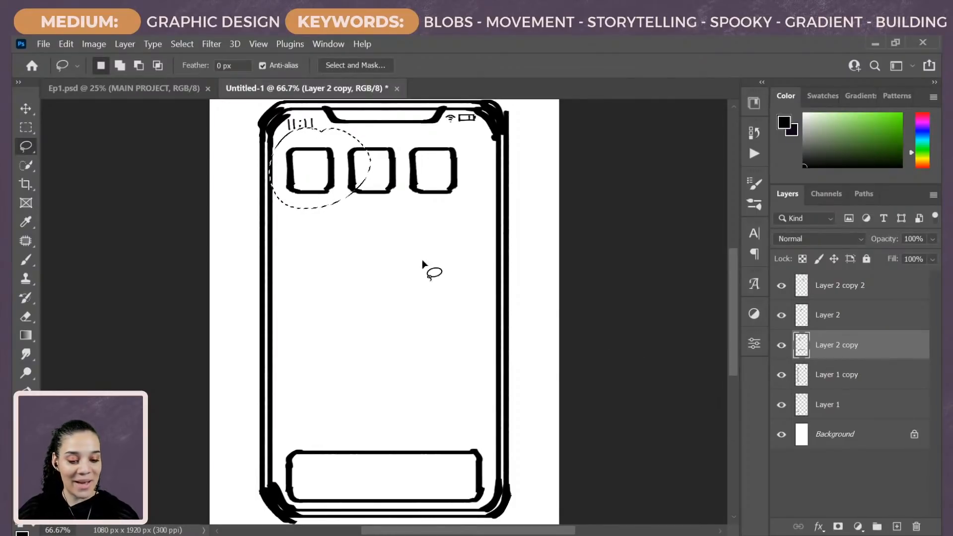
{"action": "right_click", "coordinate": [316, 175]}
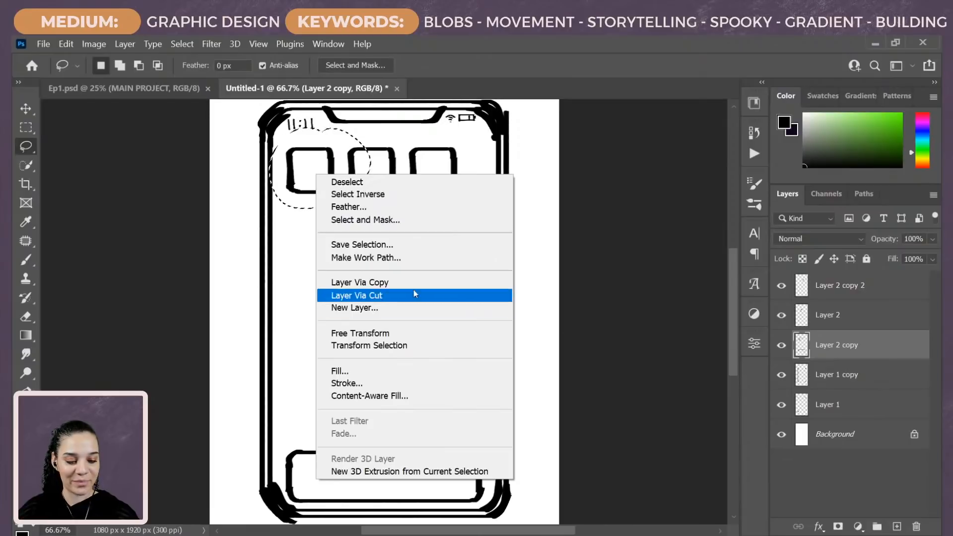
{"action": "left_click", "coordinate": [400, 295]}
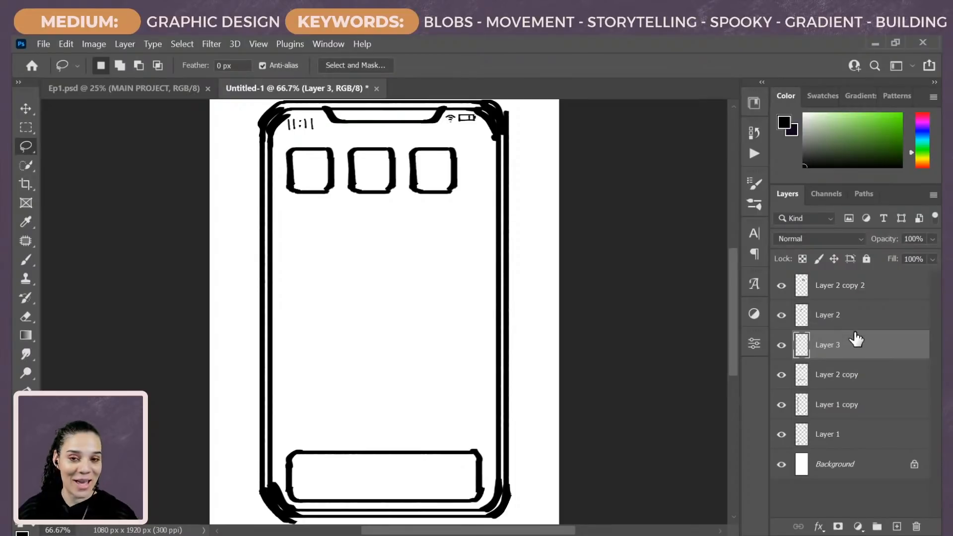
Step: Scale the three app-icon square layers down together proportionally, leaving room for a fourth square in the row
{"action": "left_click", "coordinate": [863, 294], "text": "shift"}
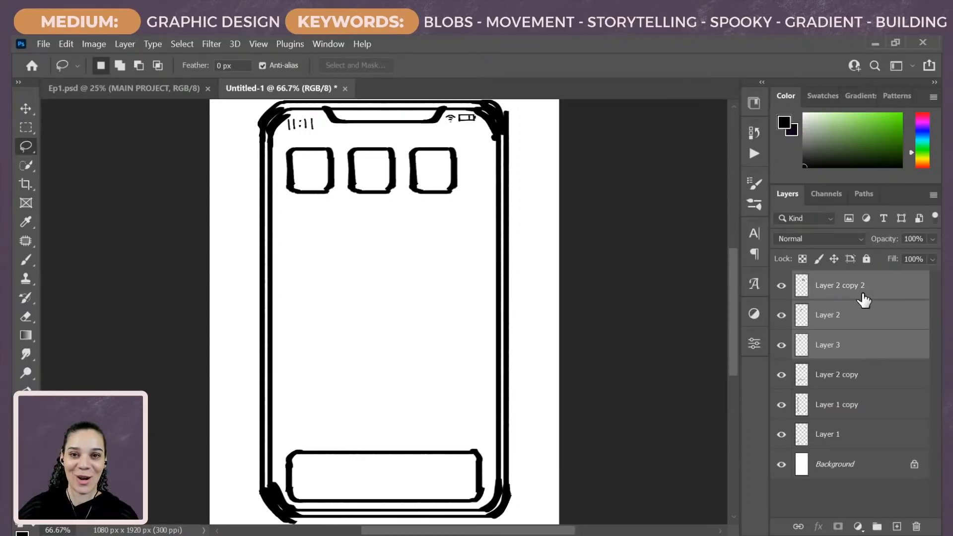
{"action": "key", "text": "ctrl+t"}
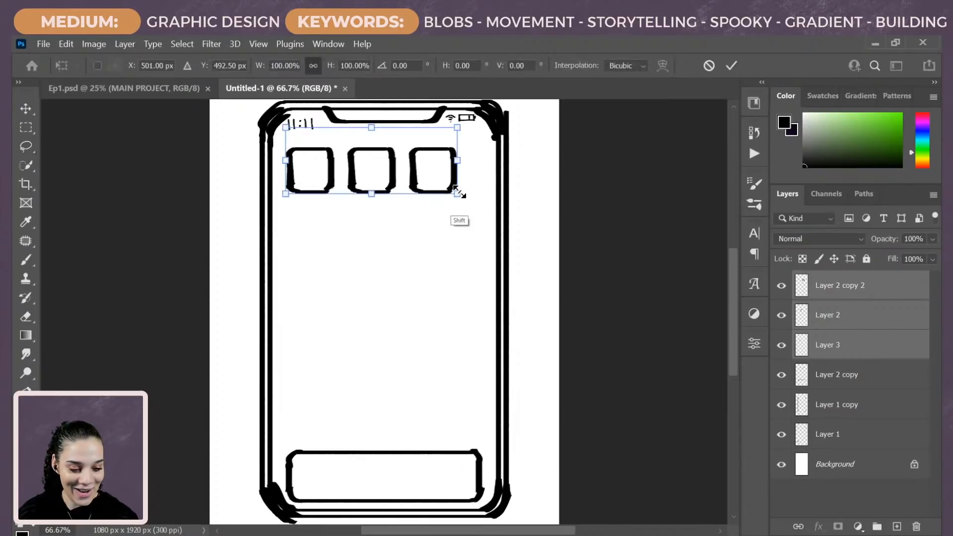
{"action": "left_click_drag", "start_coordinate": [459, 198], "coordinate": [431, 186]}
{"action": "key", "text": "Return"}
{"action": "key", "text": "l"}
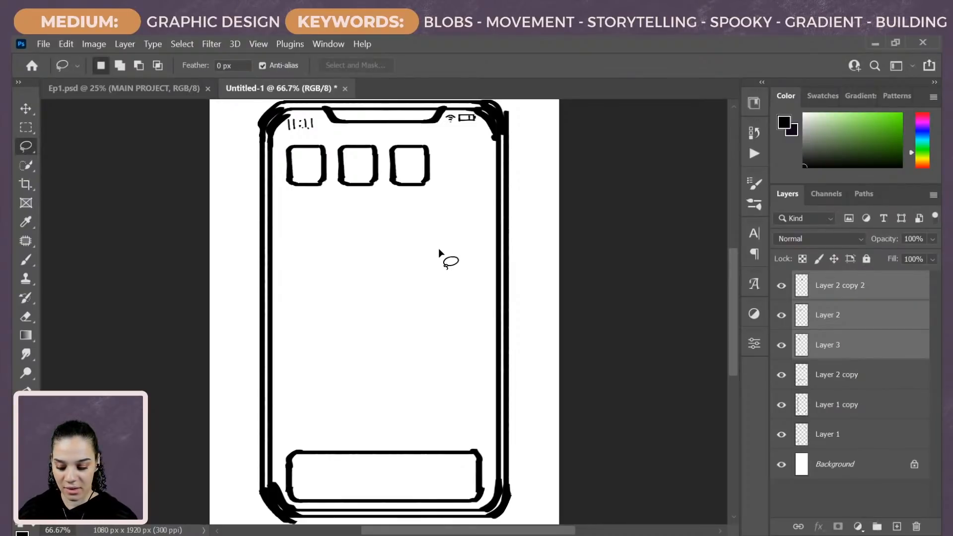
Step: Lasso the third app-icon square and duplicate the three selected square layers in place
{"action": "mouse_move", "coordinate": [397, 142]}
{"action": "left_mouse_down"}
{"action": "mouse_move", "coordinate": [402, 209]}
{"action": "mouse_move", "coordinate": [423, 150]}
{"action": "mouse_move", "coordinate": [408, 140]}
{"action": "mouse_move", "coordinate": [441, 149]}
{"action": "mouse_move", "coordinate": [433, 199]}
{"action": "left_mouse_up"}
{"action": "key", "text": "ctrl+j"}
{"action": "key", "text": "ctrl+t"}
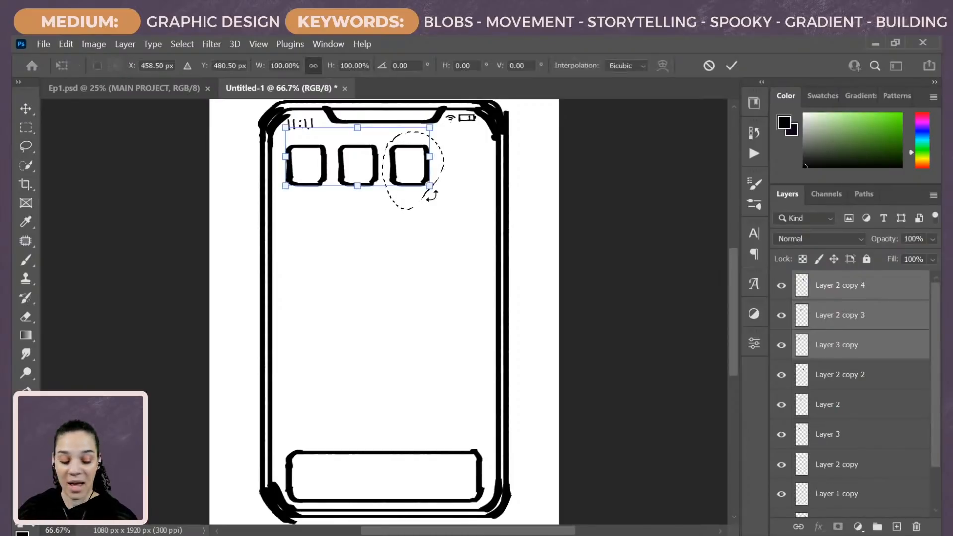
{"action": "key", "text": "Return"}
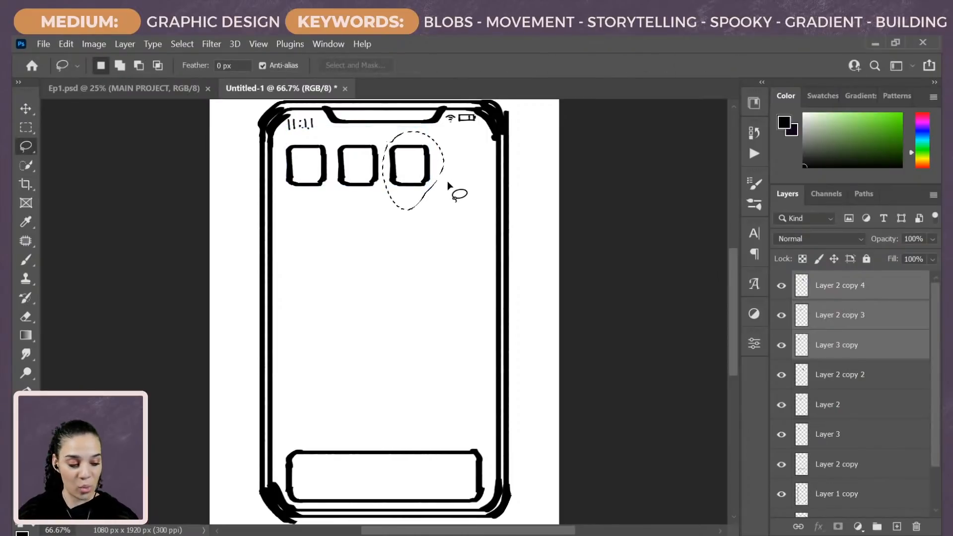
Step: Copy the third square from Layer 2 copy 4 to a new layer and place it as the row's fourth app icon
{"action": "left_click", "coordinate": [880, 289]}
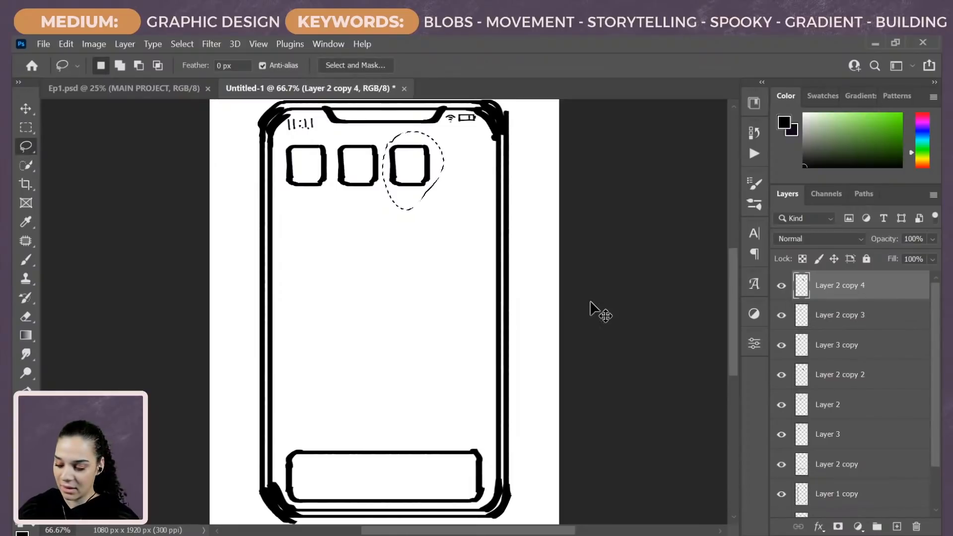
{"action": "key", "text": "ctrl+j"}
{"action": "key", "text": "ctrl+t"}
{"action": "left_click_drag", "start_coordinate": [404, 167], "coordinate": [457, 166]}
{"action": "key", "text": "Return"}
{"action": "key", "text": "l"}
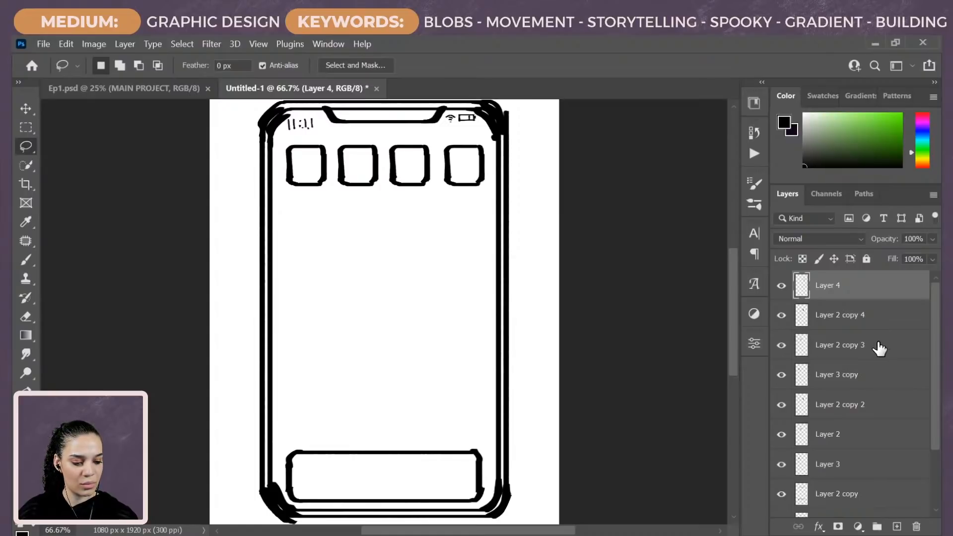
Step: Move Layer 4 and Layer 2 copy 4 together down to start a row of squares above the dock
{"action": "left_click", "coordinate": [873, 321], "text": "ctrl"}
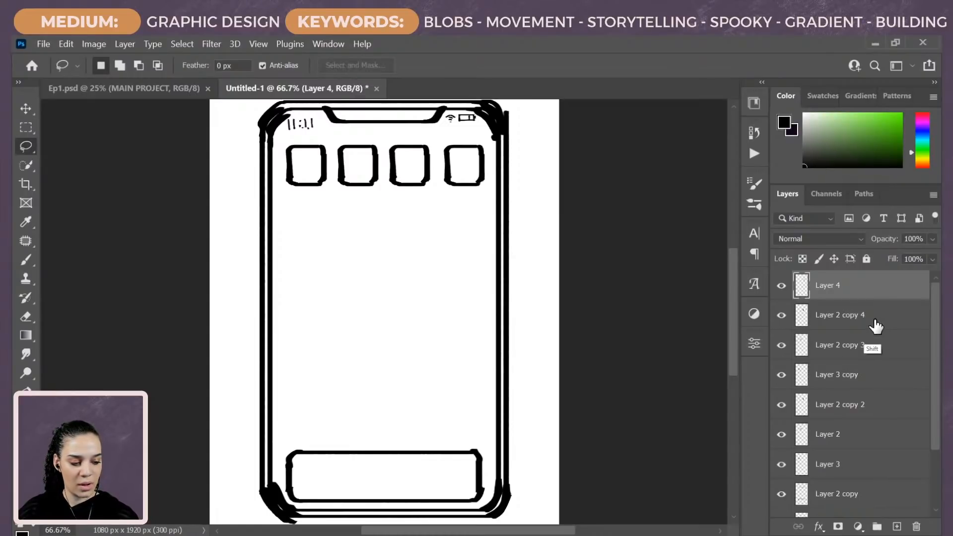
{"action": "key", "text": "ctrl+t"}
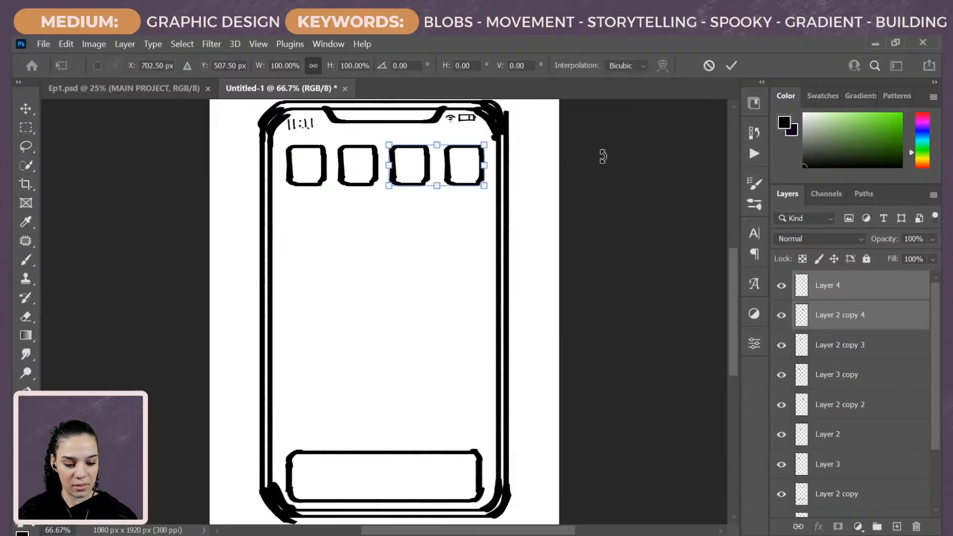
{"action": "mouse_move", "coordinate": [464, 174]}
{"action": "left_mouse_down"}
{"action": "mouse_move", "coordinate": [375, 346]}
{"action": "mouse_move", "coordinate": [357, 341]}
{"action": "mouse_move", "coordinate": [358, 355]}
{"action": "left_mouse_up"}
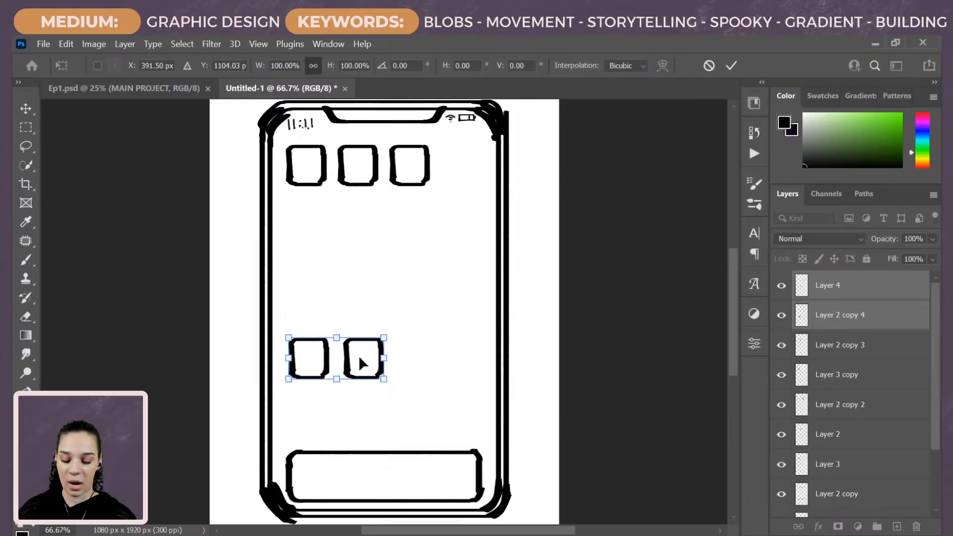
{"action": "key", "text": "l"}
Step: Hide Layer 2 copy 2, the remaining third square in the top row
{"action": "left_click", "coordinate": [876, 356]}
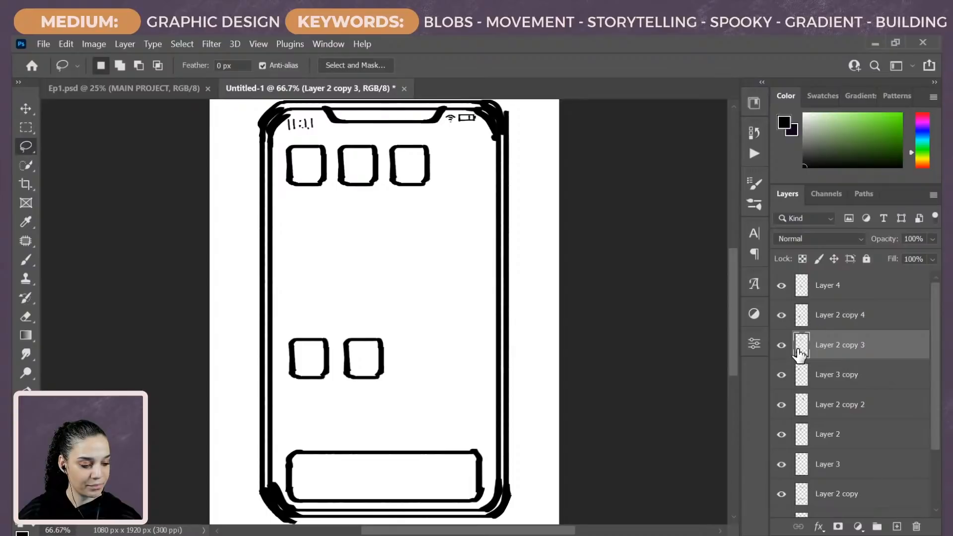
{"action": "left_click", "coordinate": [782, 405]}
{"action": "left_click", "coordinate": [782, 405]}
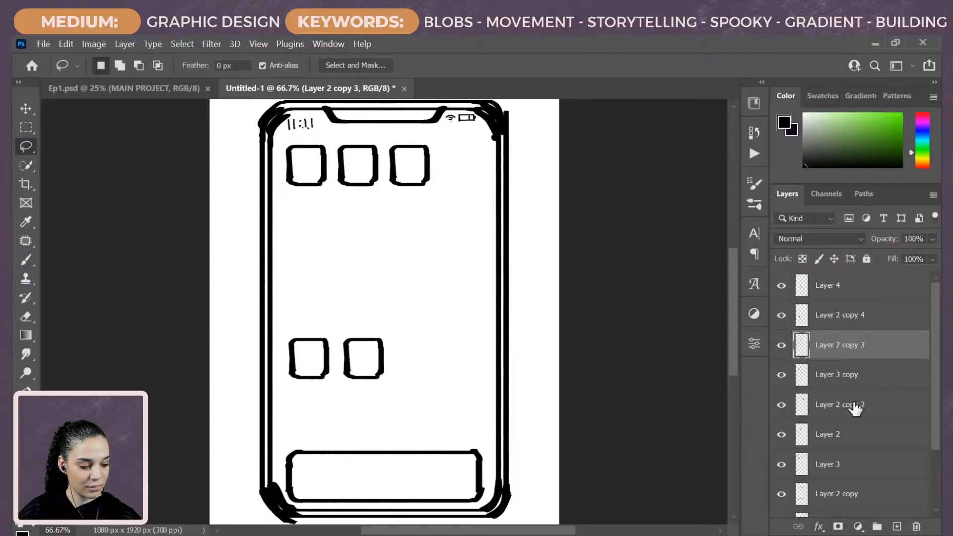
{"action": "left_click", "coordinate": [782, 405]}
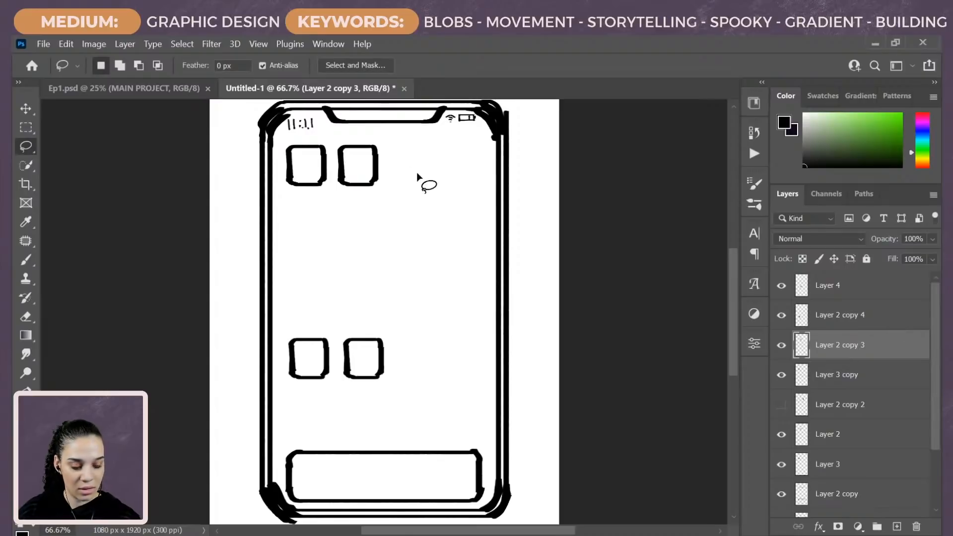
Step: Add a new empty layer at the top of the layer stack for brush drawing
{"action": "key", "text": "b"}
{"action": "key", "text": "ctrl+shift+alt+n"}
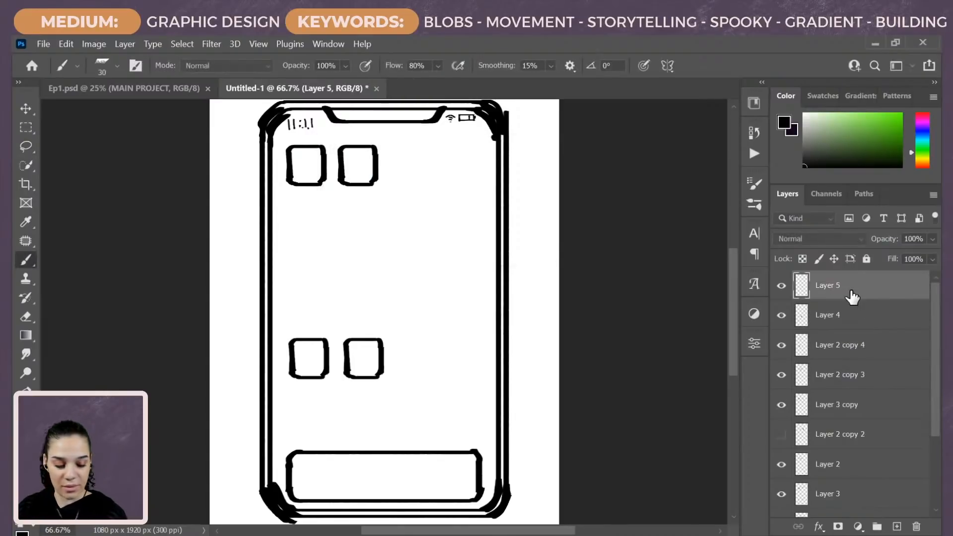
{"action": "left_click_drag", "start_coordinate": [412, 148], "coordinate": [481, 141]}
{"action": "left_click_drag", "start_coordinate": [403, 157], "coordinate": [403, 261]}
{"action": "key", "text": "ctrl+z"}
{"action": "key", "text": "ctrl+z"}
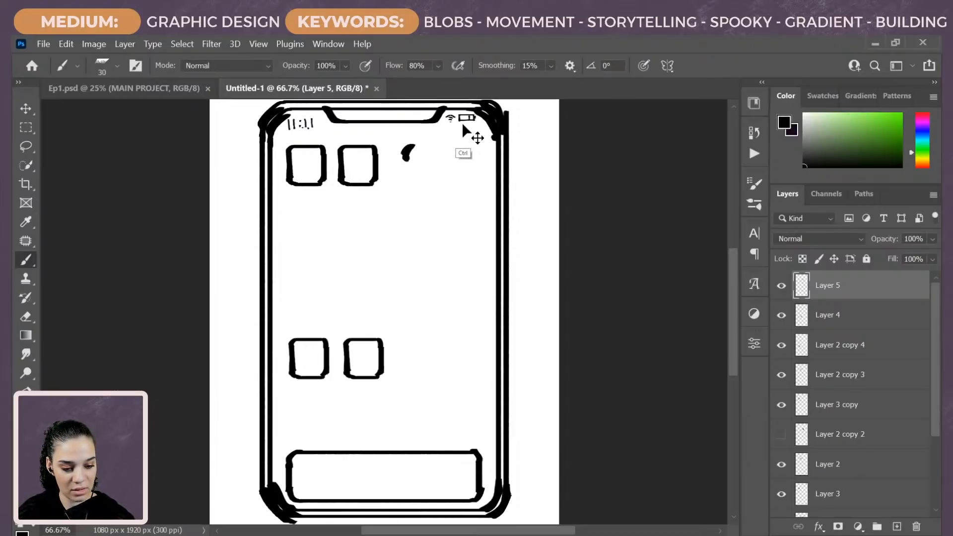
{"action": "key", "text": "ctrl+z"}
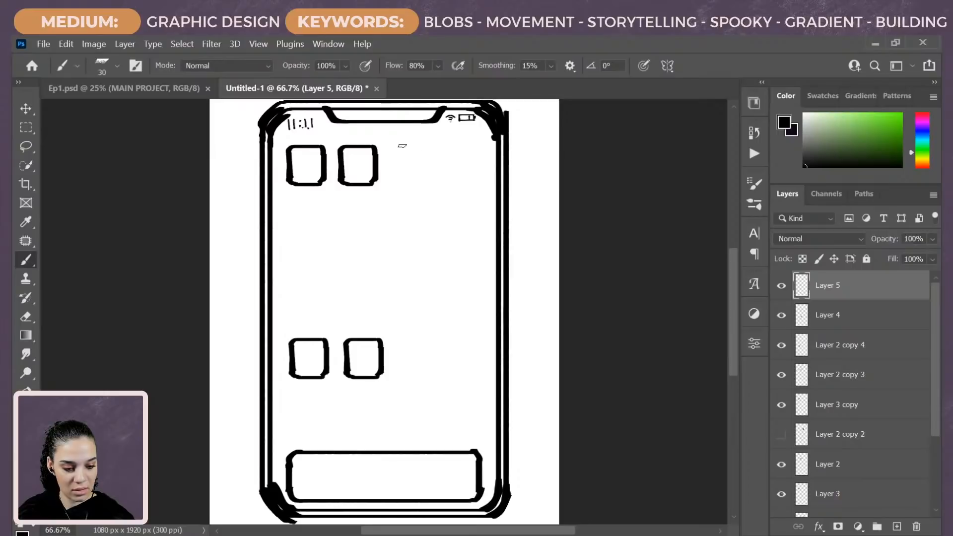
Step: Draw a large rounded square outline beside the two upper app icons on Layer 5
{"action": "mouse_move", "coordinate": [397, 150]}
{"action": "left_mouse_down"}
{"action": "mouse_move", "coordinate": [484, 145]}
{"action": "mouse_move", "coordinate": [476, 145]}
{"action": "mouse_move", "coordinate": [480, 226]}
{"action": "left_mouse_up"}
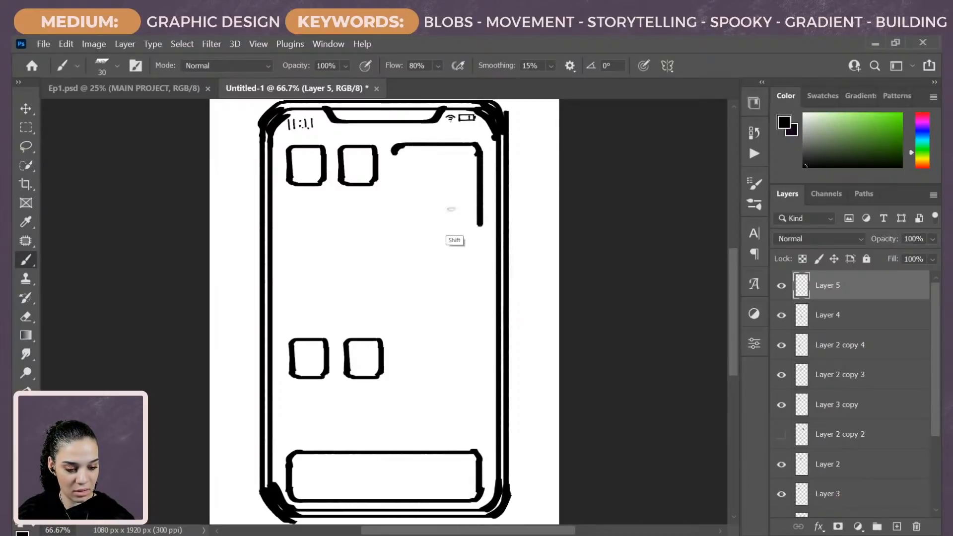
{"action": "mouse_move", "coordinate": [395, 151]}
{"action": "left_mouse_down"}
{"action": "mouse_move", "coordinate": [398, 244]}
{"action": "mouse_move", "coordinate": [397, 220]}
{"action": "mouse_move", "coordinate": [481, 226]}
{"action": "left_mouse_up"}
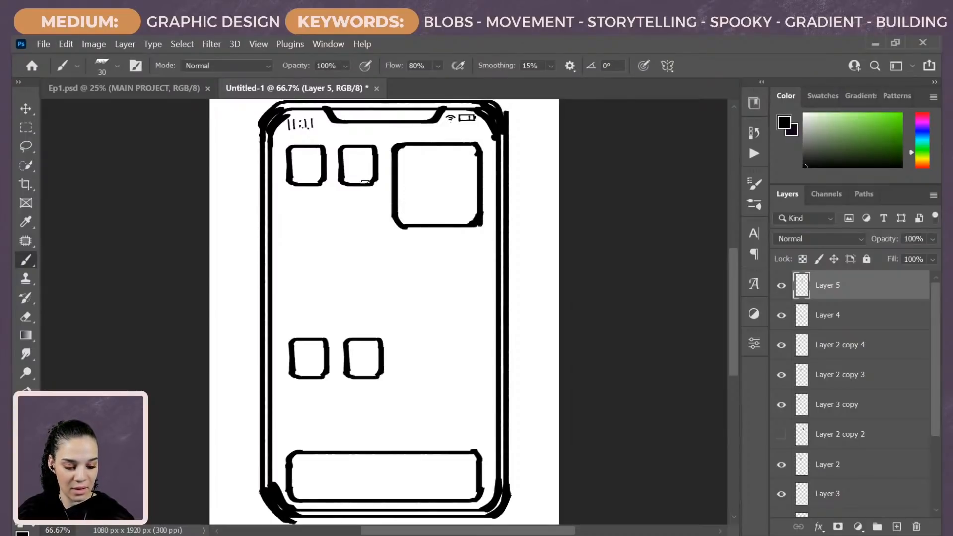
Step: Merge all layers from Layer 5 down to Layer 3 into one, toggling layer visibility to check which shapes they hold
{"action": "left_click", "coordinate": [781, 315]}
{"action": "left_click", "coordinate": [781, 315]}
{"action": "left_click", "coordinate": [781, 345]}
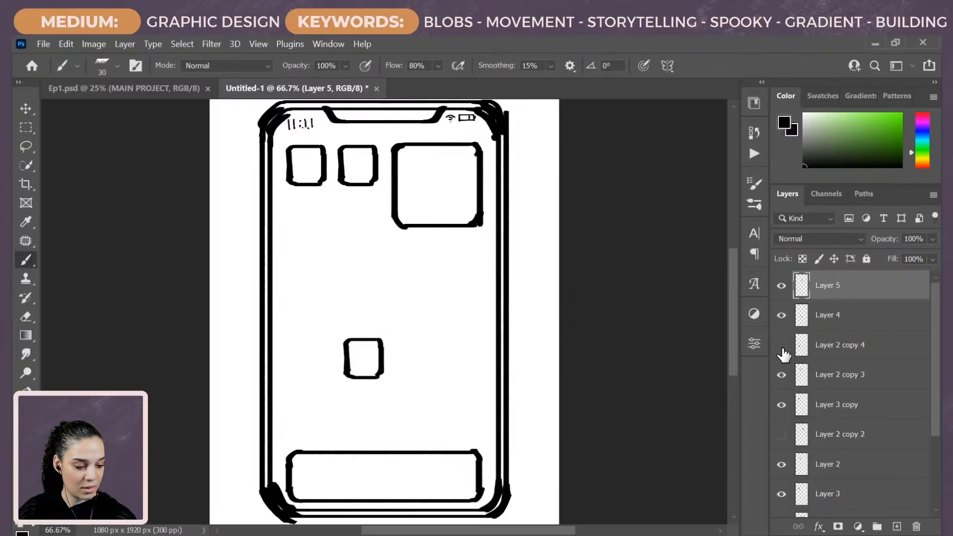
{"action": "left_click", "coordinate": [782, 345]}
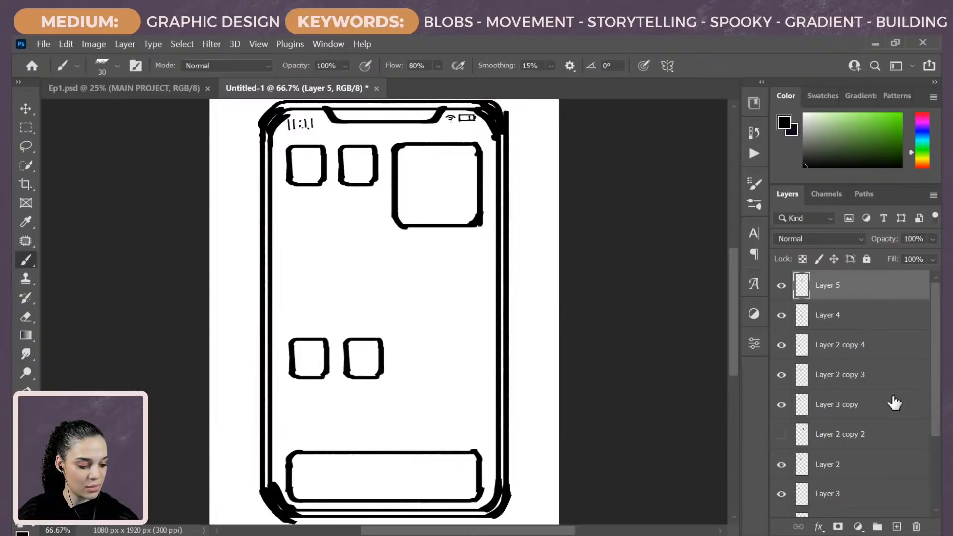
{"action": "left_click_drag", "start_coordinate": [931, 415], "coordinate": [933, 441]}
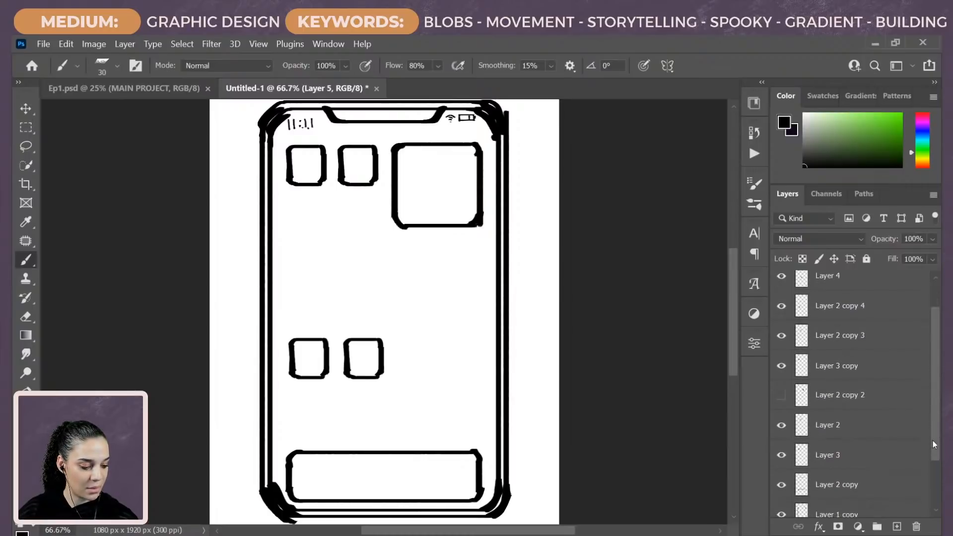
{"action": "left_click", "coordinate": [871, 459], "text": "shift"}
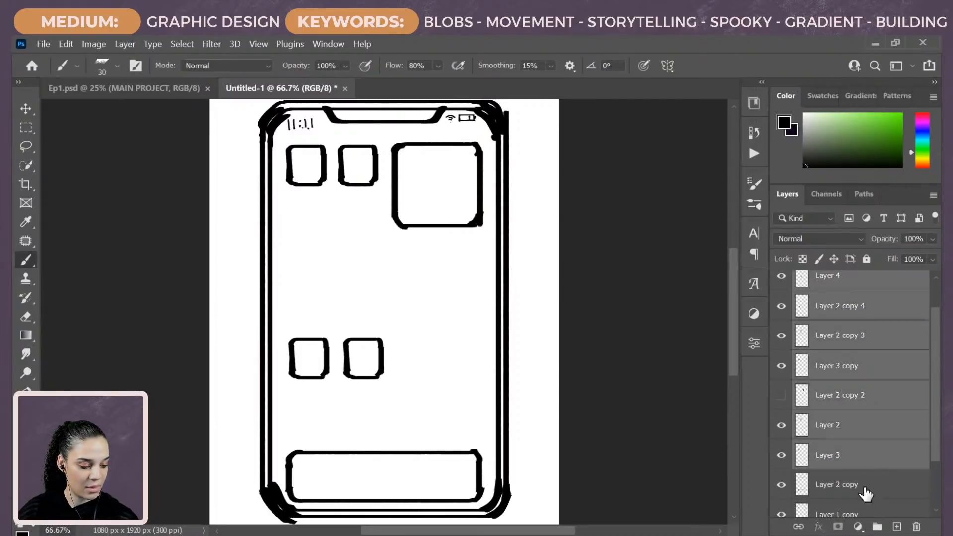
{"action": "key", "text": "Delete"}
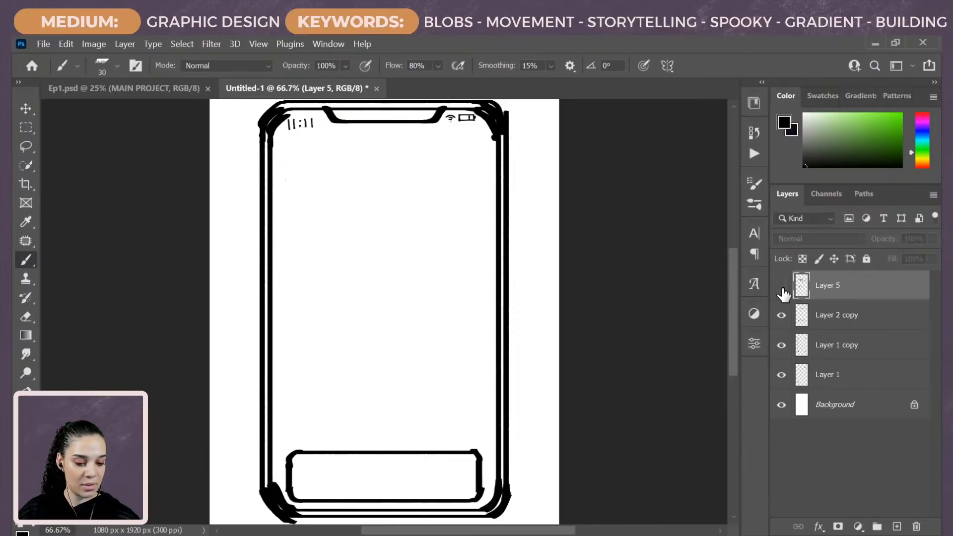
{"action": "left_click", "coordinate": [781, 287]}
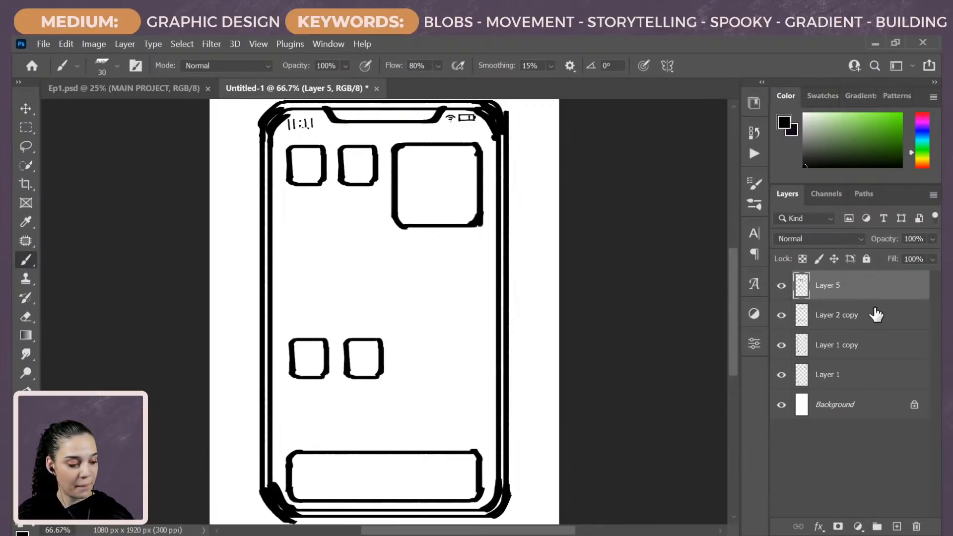
Step: Duplicate the lower pair of small icon squares, align the copy directly beneath the upper pair, and merge it into Layer 5
{"action": "key", "text": "l"}
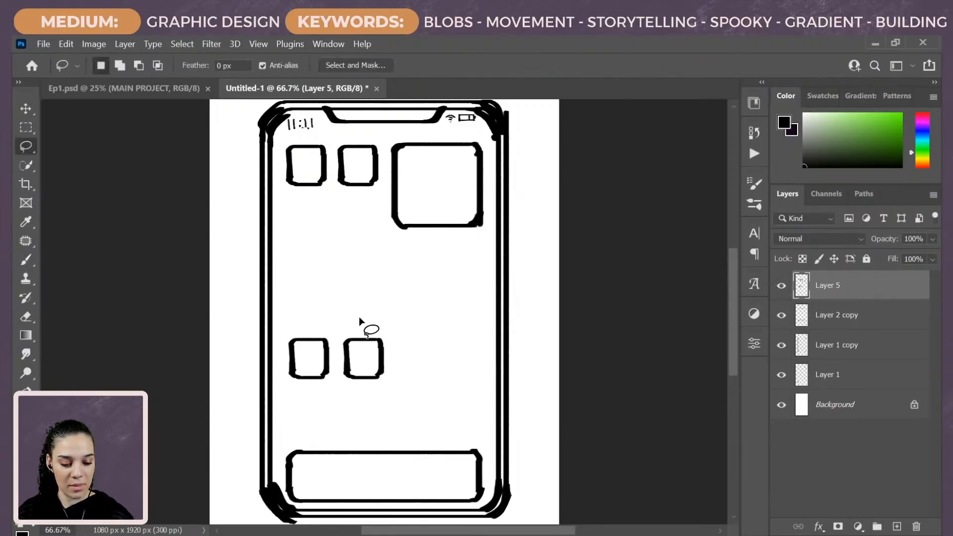
{"action": "mouse_move", "coordinate": [355, 314]}
{"action": "left_mouse_down"}
{"action": "mouse_move", "coordinate": [416, 364]}
{"action": "mouse_move", "coordinate": [350, 313]}
{"action": "left_mouse_up"}
{"action": "left_click_drag", "start_coordinate": [303, 341], "coordinate": [349, 376]}
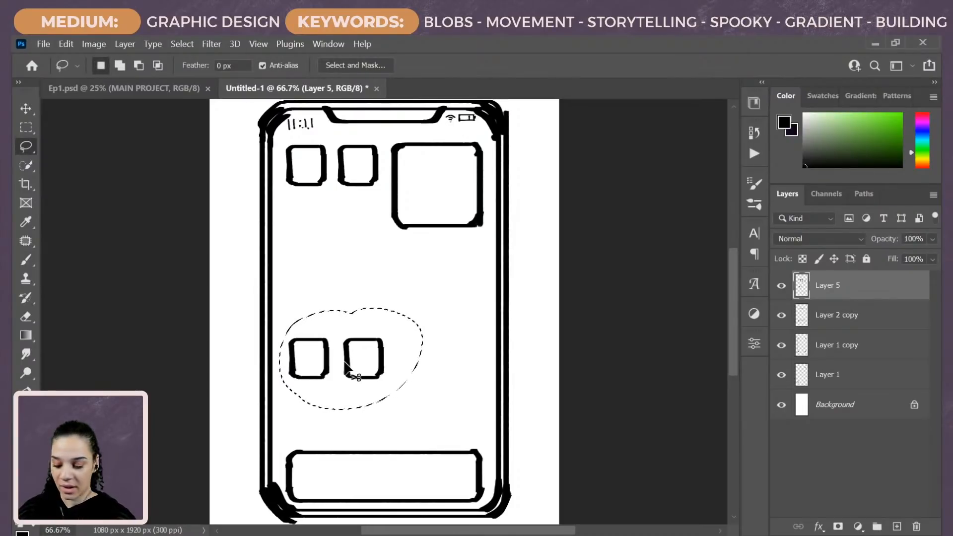
{"action": "key", "text": "ctrl+j"}
{"action": "key", "text": "ctrl+t"}
{"action": "left_click_drag", "start_coordinate": [372, 360], "coordinate": [361, 214]}
{"action": "key", "text": "Return"}
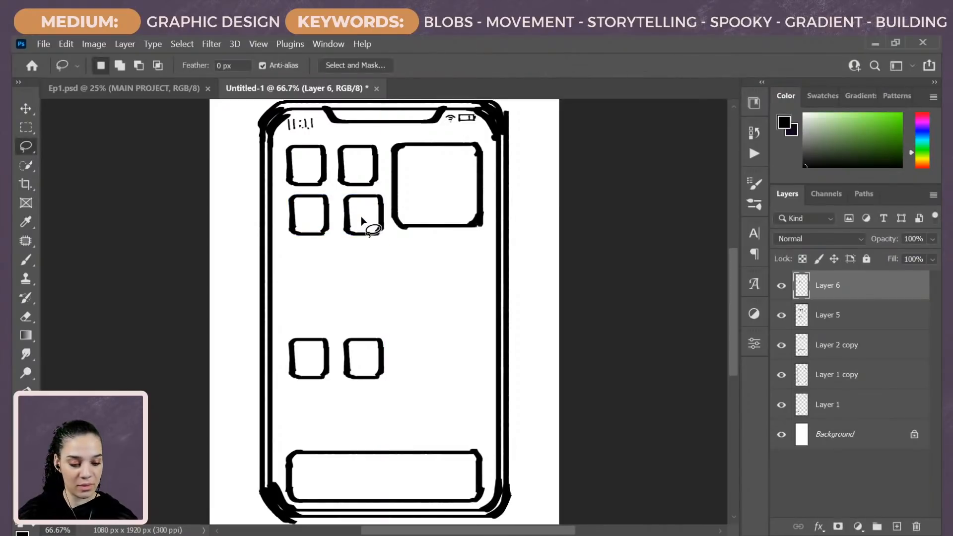
{"action": "key", "text": "ctrl+t"}
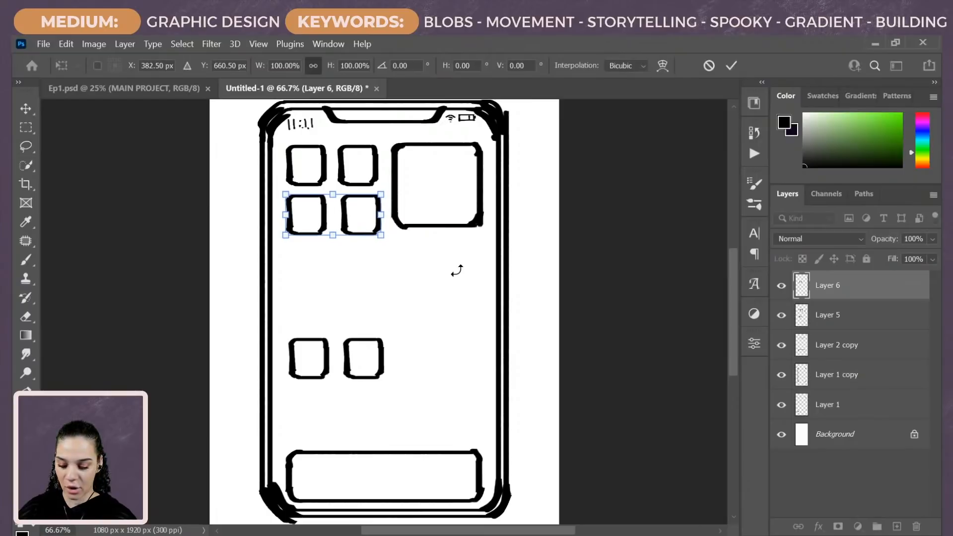
{"action": "key", "text": "Return"}
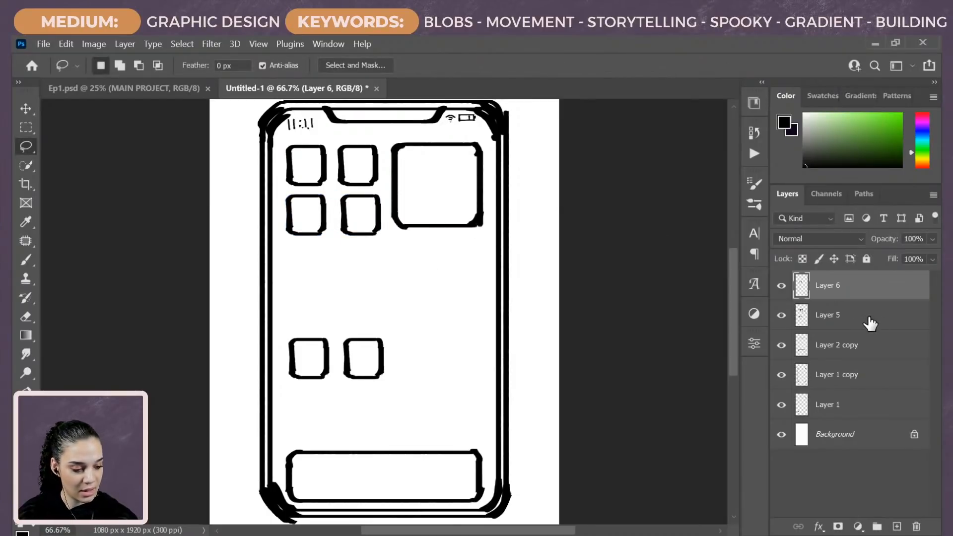
{"action": "key", "text": "ctrl+e"}
Step: Enlarge the large rounded square to about 108% and nudge it slightly to the right, clear of the small icons
{"action": "mouse_move", "coordinate": [387, 132]}
{"action": "left_mouse_down"}
{"action": "mouse_move", "coordinate": [391, 229]}
{"action": "mouse_move", "coordinate": [451, 268]}
{"action": "mouse_move", "coordinate": [487, 220]}
{"action": "mouse_move", "coordinate": [492, 171]}
{"action": "mouse_move", "coordinate": [479, 138]}
{"action": "mouse_move", "coordinate": [389, 133]}
{"action": "left_mouse_up"}
{"action": "key", "text": "ctrl+t"}
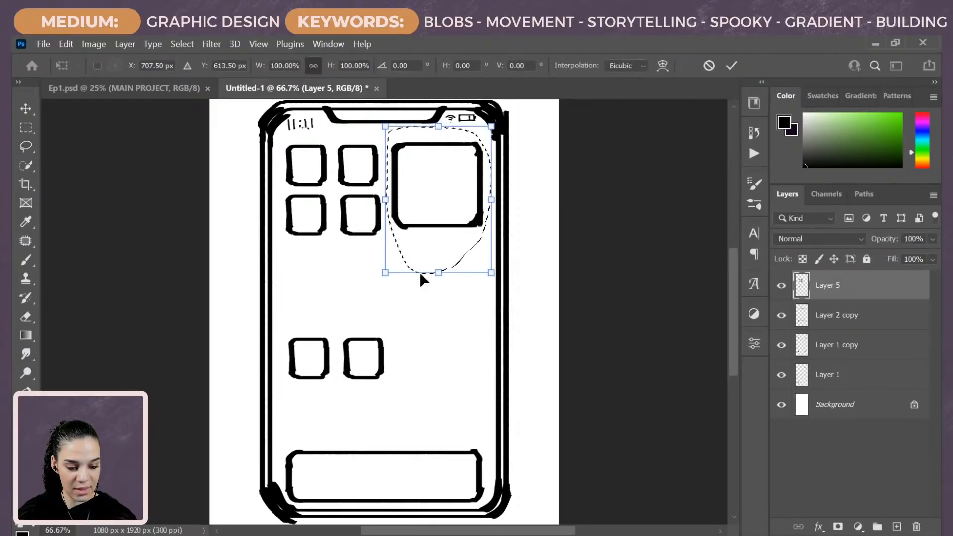
{"action": "left_click_drag", "start_coordinate": [385, 272], "coordinate": [379, 284]}
{"action": "key", "text": "Right"}
{"action": "key", "text": "Right"}
{"action": "key", "text": "Right"}
{"action": "key", "text": "Right"}
{"action": "key", "text": "Right"}
{"action": "key", "text": "Right"}
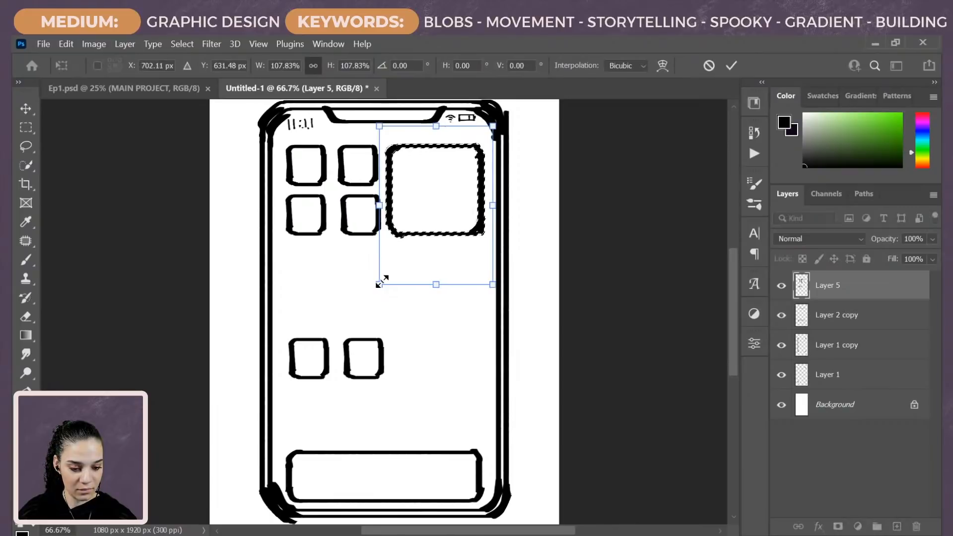
{"action": "key", "text": "Return"}
{"action": "key", "text": "ctrl+d"}
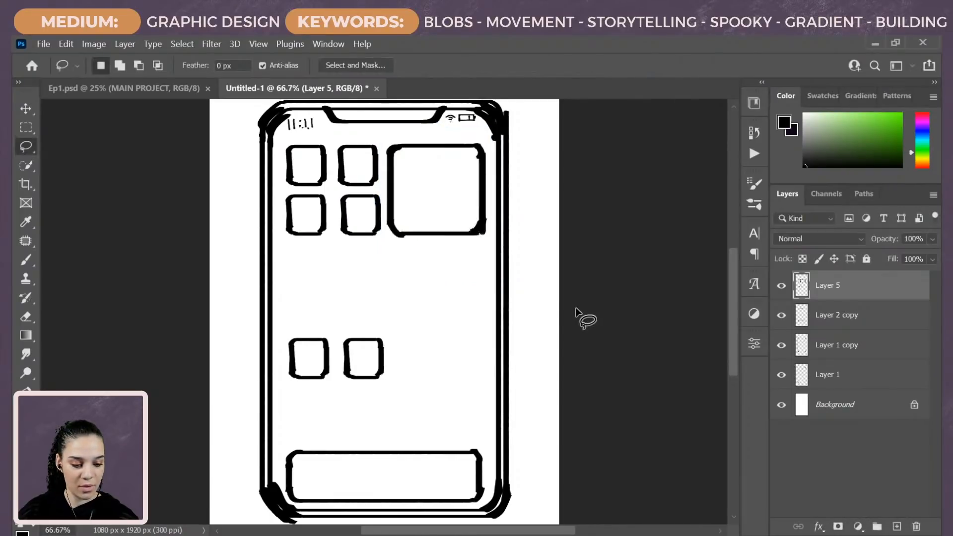
Step: Draw a wide rounded rectangle widget beneath the icons and large square on a new layer
{"action": "key", "text": "ctrl+shift+n"}
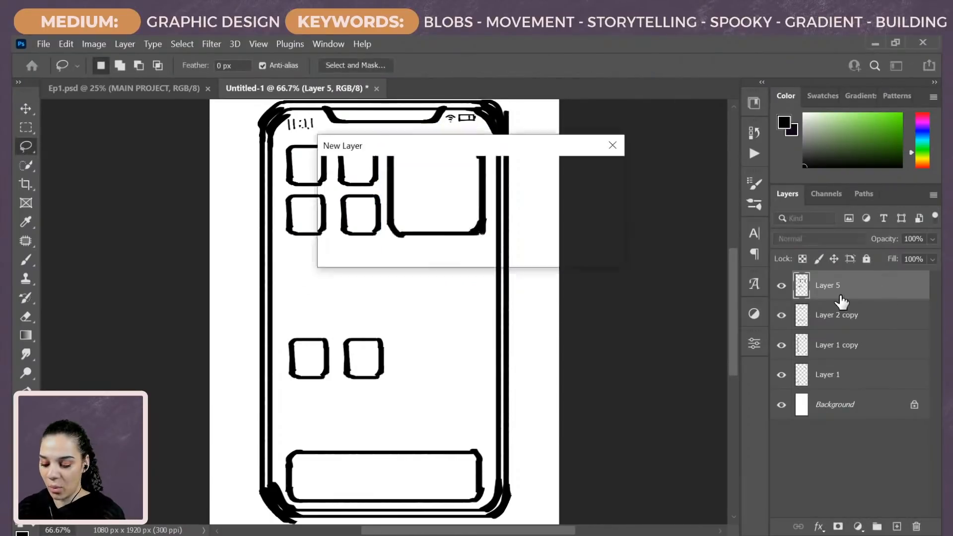
{"action": "key", "text": "Return"}
{"action": "key", "text": "b"}
{"action": "mouse_move", "coordinate": [291, 263]}
{"action": "left_mouse_down"}
{"action": "mouse_move", "coordinate": [301, 247]}
{"action": "mouse_move", "coordinate": [479, 245]}
{"action": "left_mouse_up"}
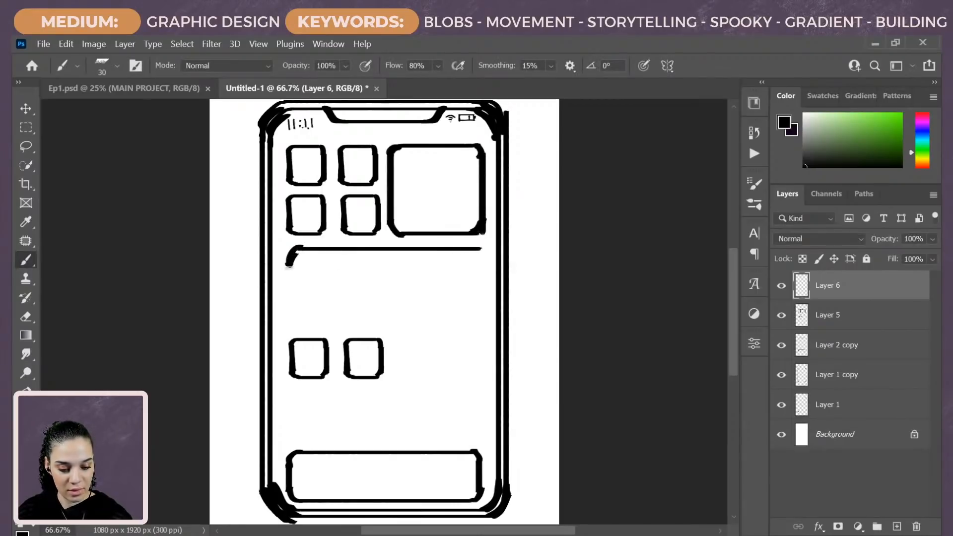
{"action": "mouse_move", "coordinate": [289, 265]}
{"action": "left_mouse_down"}
{"action": "mouse_move", "coordinate": [296, 326]}
{"action": "mouse_move", "coordinate": [289, 321]}
{"action": "mouse_move", "coordinate": [299, 331]}
{"action": "mouse_move", "coordinate": [484, 323]}
{"action": "left_mouse_up"}
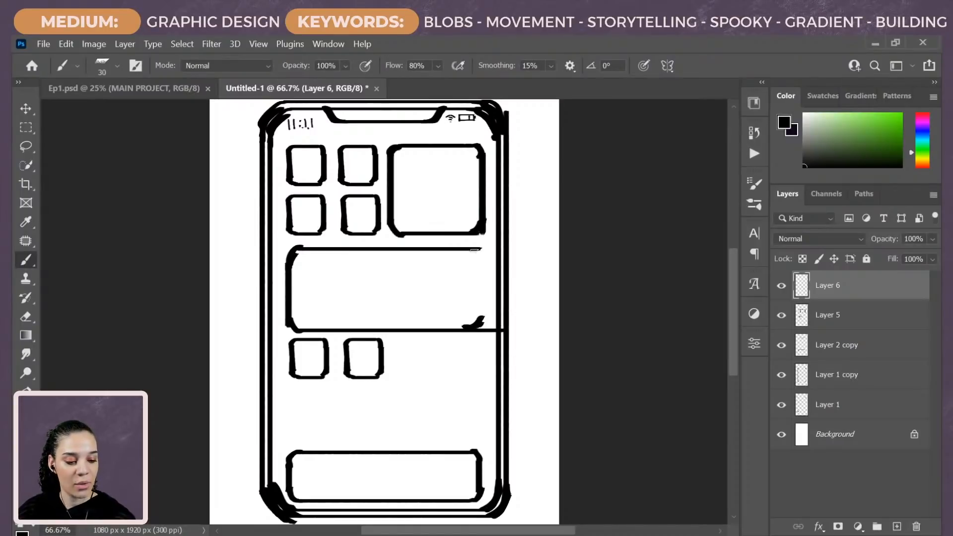
{"action": "left_click_drag", "start_coordinate": [482, 251], "coordinate": [484, 320]}
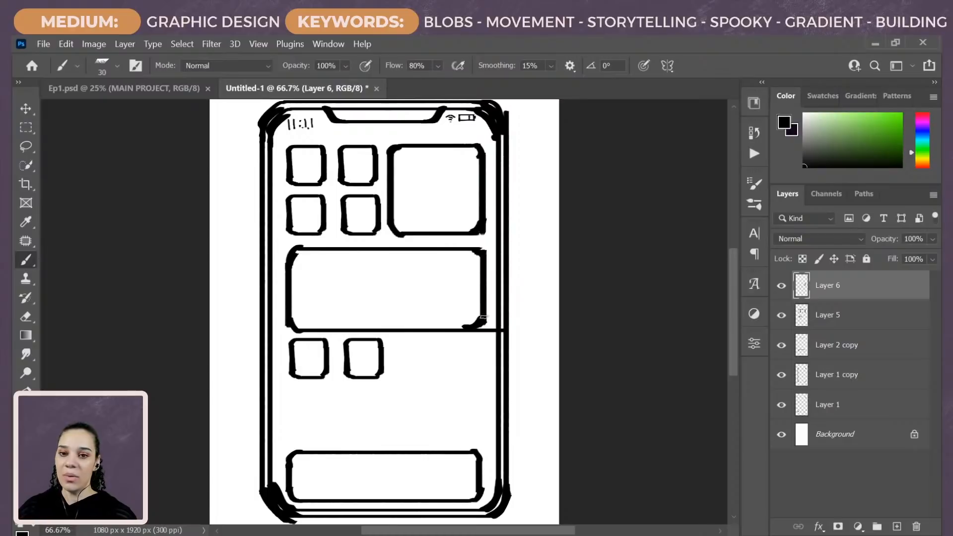
Step: Check what Layer 1 copy contains and merge it with Layer 2 copy
{"action": "key", "text": "ctrl+minus"}
{"action": "key", "text": "ctrl+minus"}
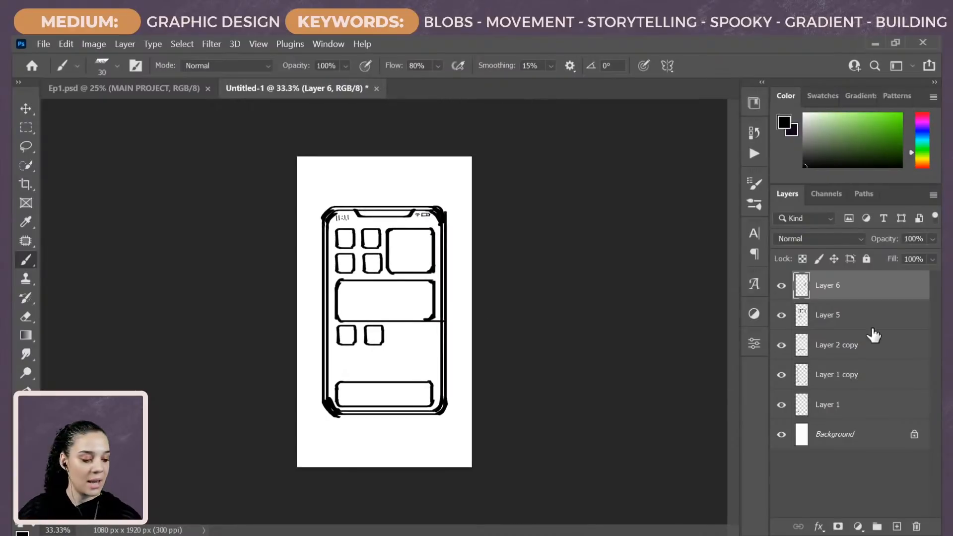
{"action": "left_click", "coordinate": [844, 383]}
{"action": "left_click", "coordinate": [782, 378]}
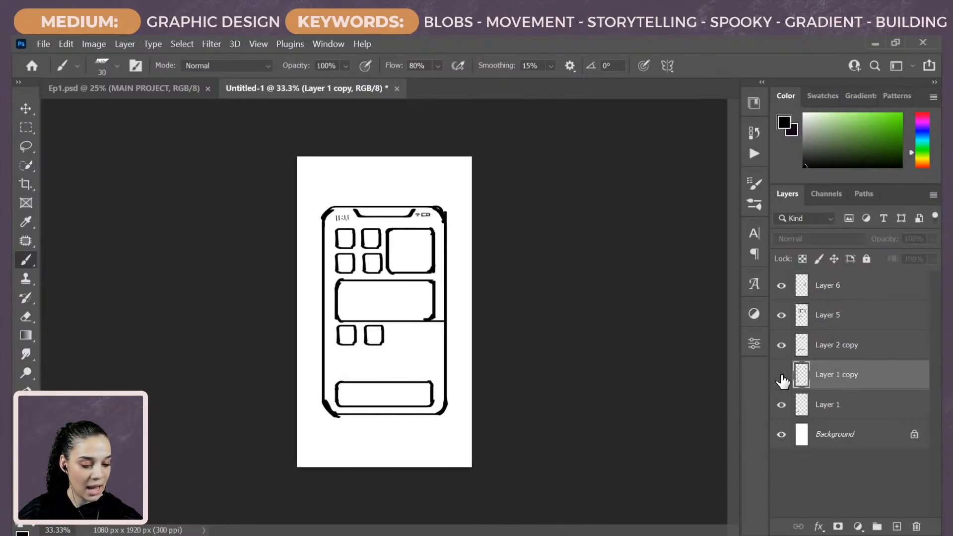
{"action": "left_click", "coordinate": [781, 377]}
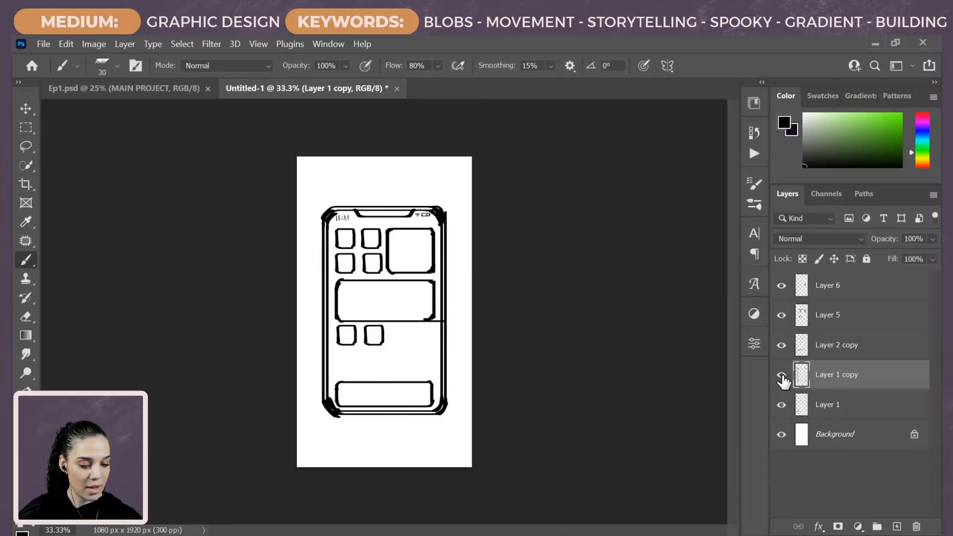
{"action": "left_click", "coordinate": [873, 350]}
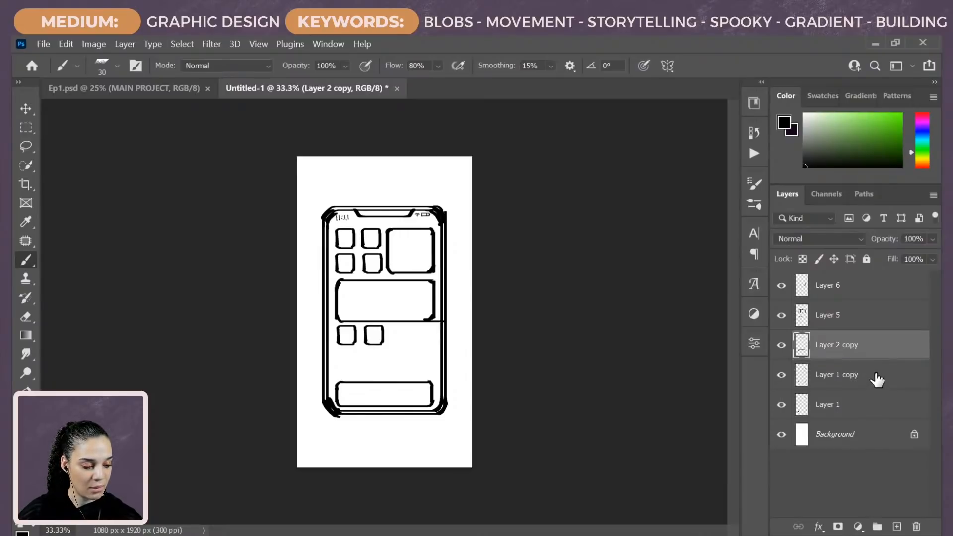
{"action": "left_click", "coordinate": [877, 380], "text": "ctrl"}
{"action": "key", "text": "ctrl+e"}
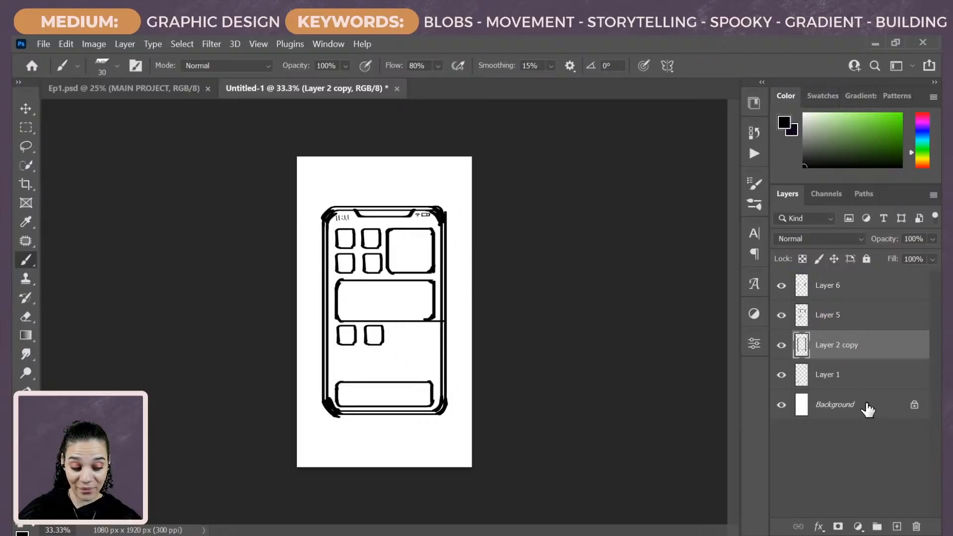
Step: Lasso the upper half of the phone and try to move that part of Layer 2 copy upward
{"action": "key", "text": "ctrl+plus"}
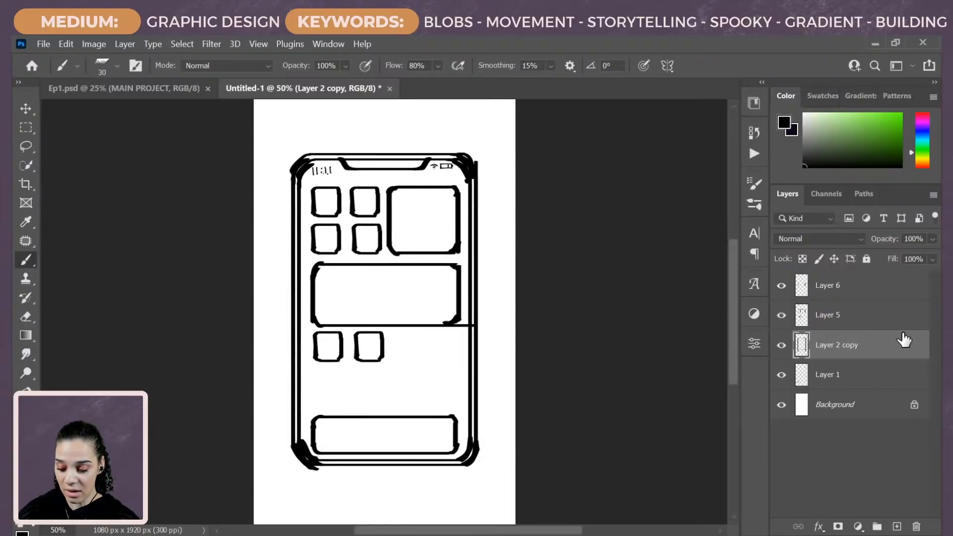
{"action": "key", "text": "l"}
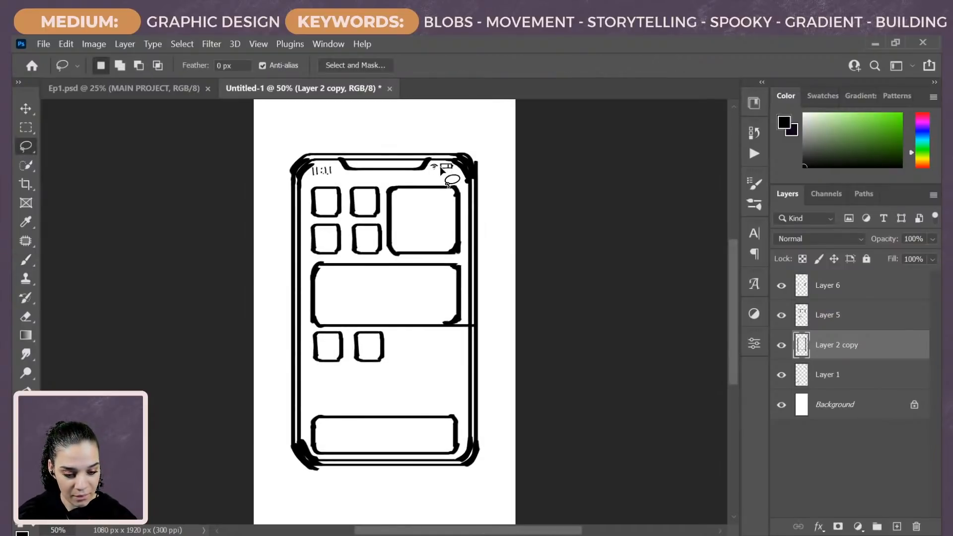
{"action": "mouse_move", "coordinate": [294, 135]}
{"action": "left_mouse_down"}
{"action": "mouse_move", "coordinate": [546, 291]}
{"action": "mouse_move", "coordinate": [294, 134]}
{"action": "left_mouse_up"}
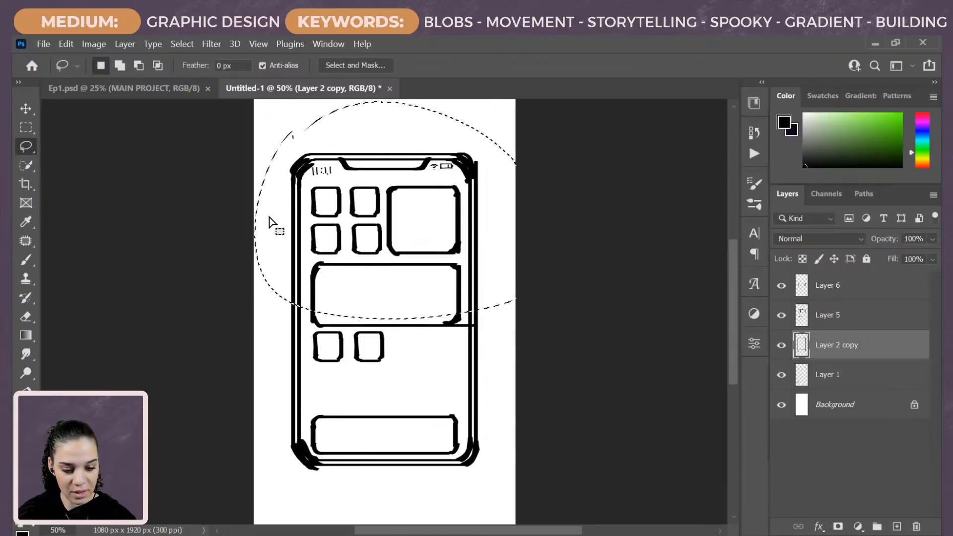
{"action": "key", "text": "ctrl+t"}
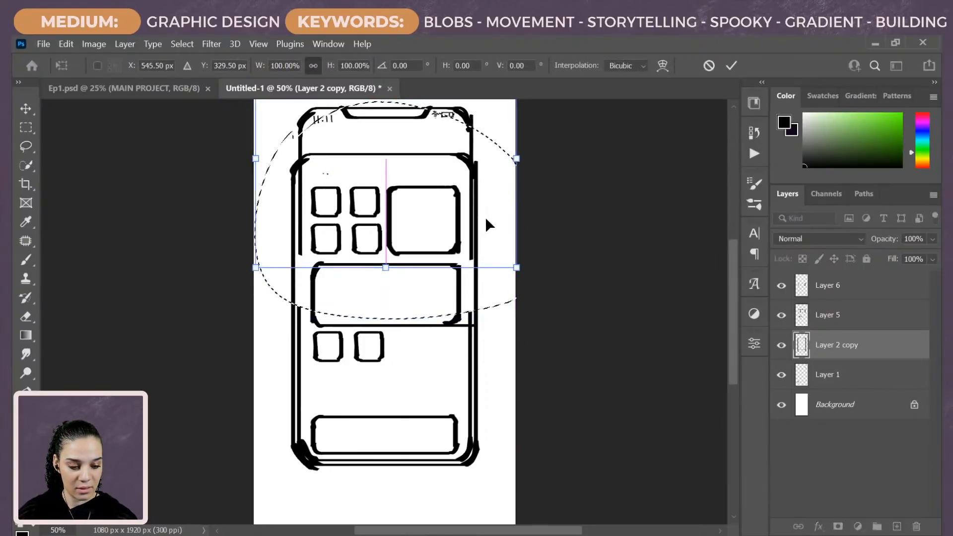
{"action": "key", "text": "Return"}
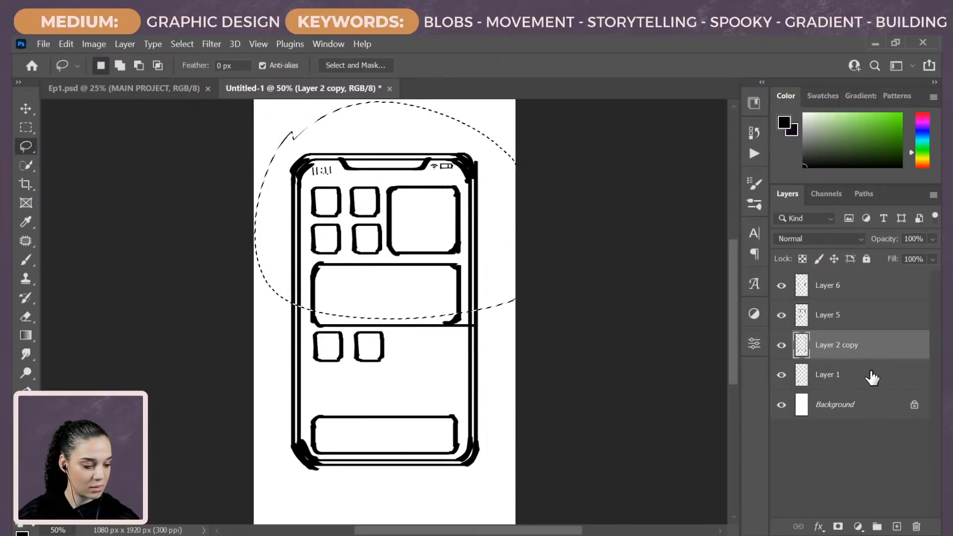
Step: Merge Layer 2 copy into Layer 1 and move the selected upper half of the phone frame upward
{"action": "key", "text": "ctrl+e"}
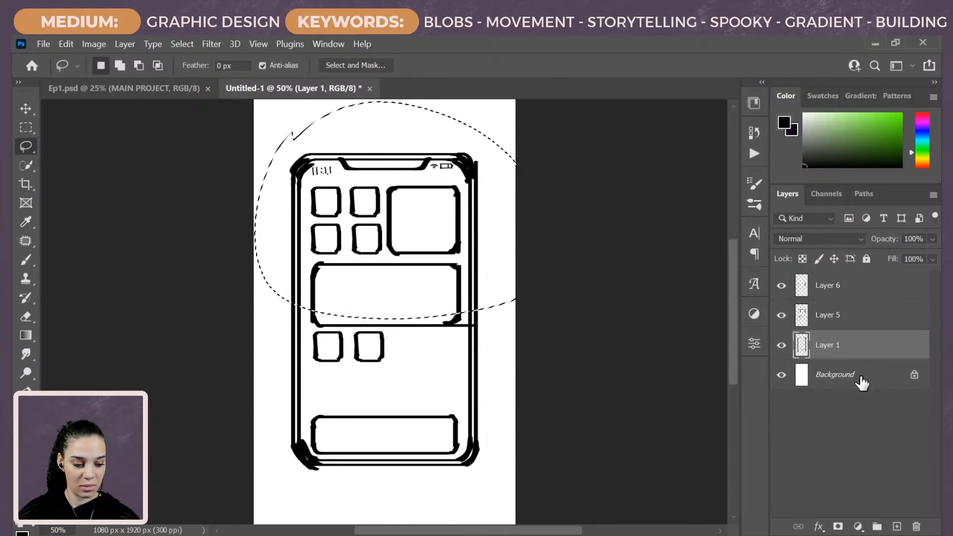
{"action": "key", "text": "ctrl+t"}
{"action": "left_click_drag", "start_coordinate": [491, 248], "coordinate": [483, 214]}
{"action": "key", "text": "Return"}
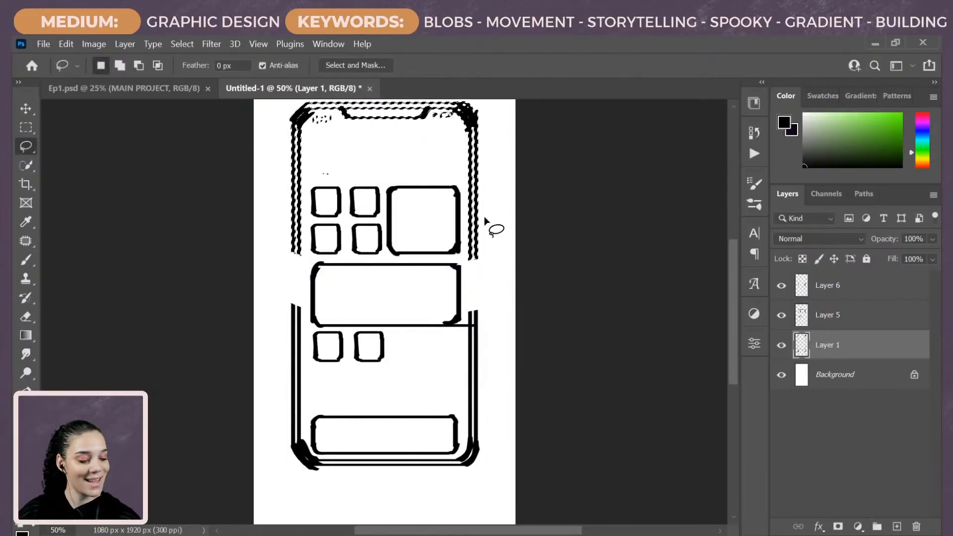
Step: Deselect the phone's upper half and bridge the gap in both left frame lines with the Brush on Layer 1
{"action": "left_click", "coordinate": [854, 320]}
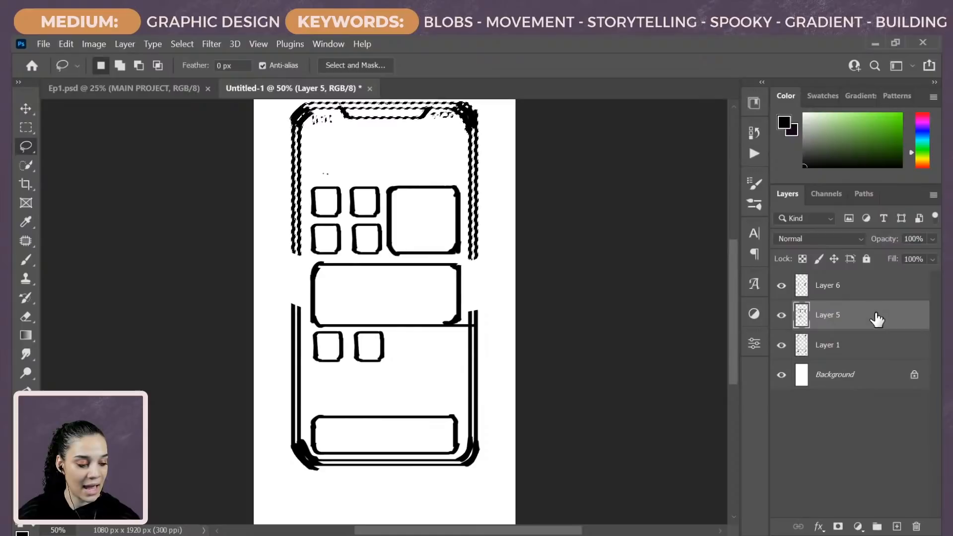
{"action": "left_click", "coordinate": [818, 343]}
{"action": "key", "text": "b"}
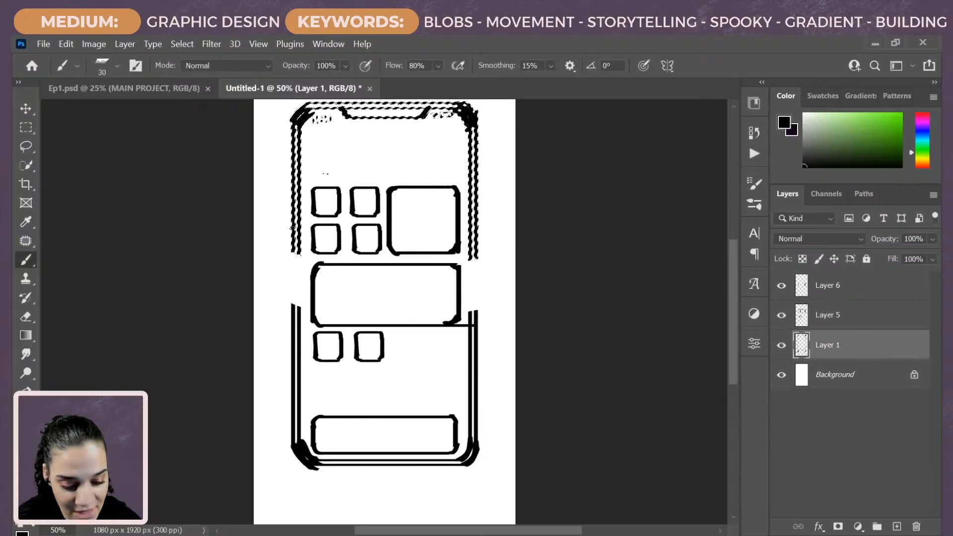
{"action": "key", "text": "ctrl+d"}
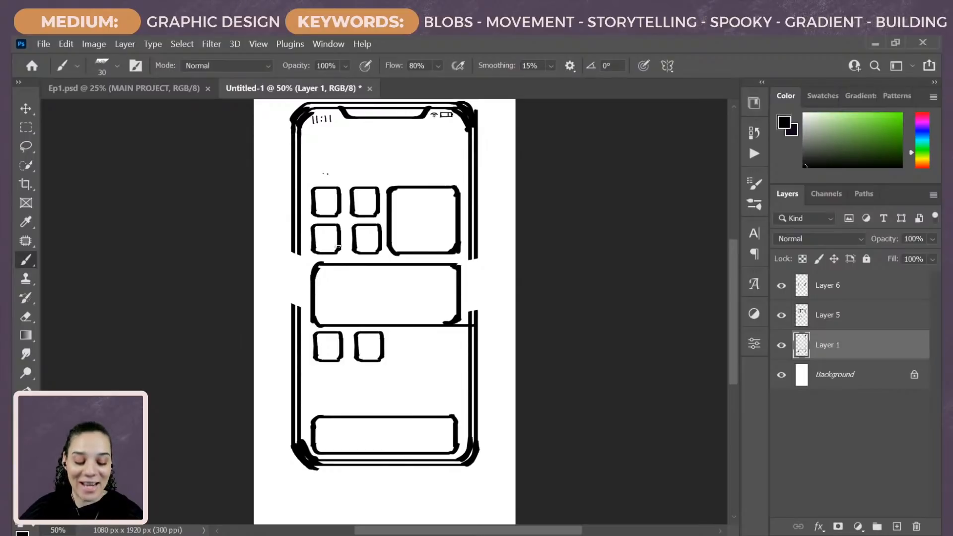
{"action": "key", "text": "ctrl+plus"}
{"action": "key", "text": "ctrl+plus"}
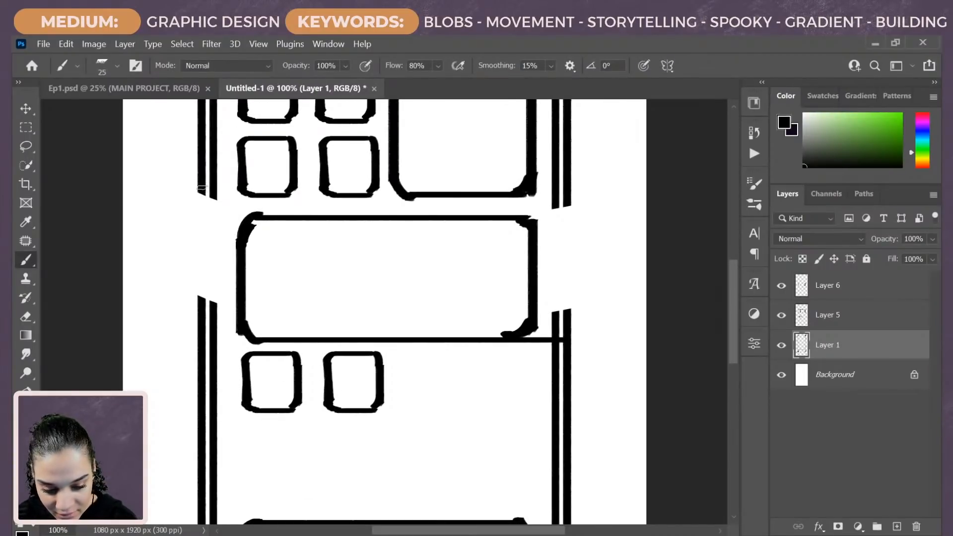
{"action": "left_click_drag", "start_coordinate": [203, 186], "coordinate": [202, 341]}
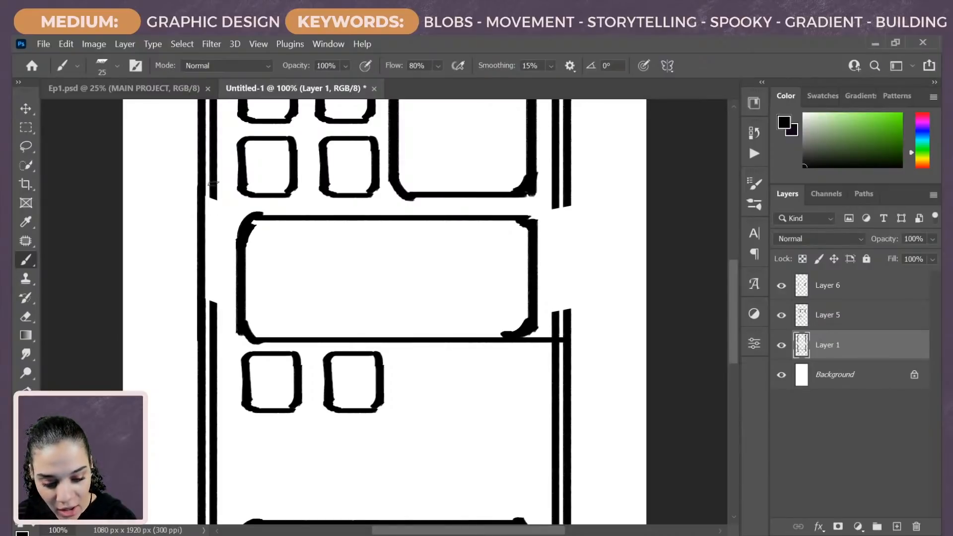
{"action": "left_click_drag", "start_coordinate": [214, 185], "coordinate": [214, 321]}
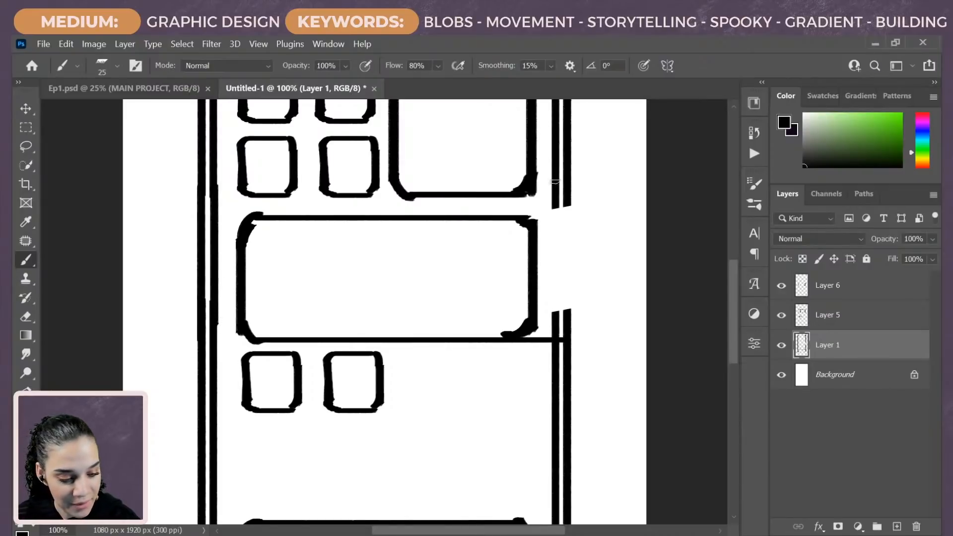
{"action": "left_click_drag", "start_coordinate": [556, 189], "coordinate": [558, 336]}
{"action": "left_click_drag", "start_coordinate": [567, 190], "coordinate": [566, 336]}
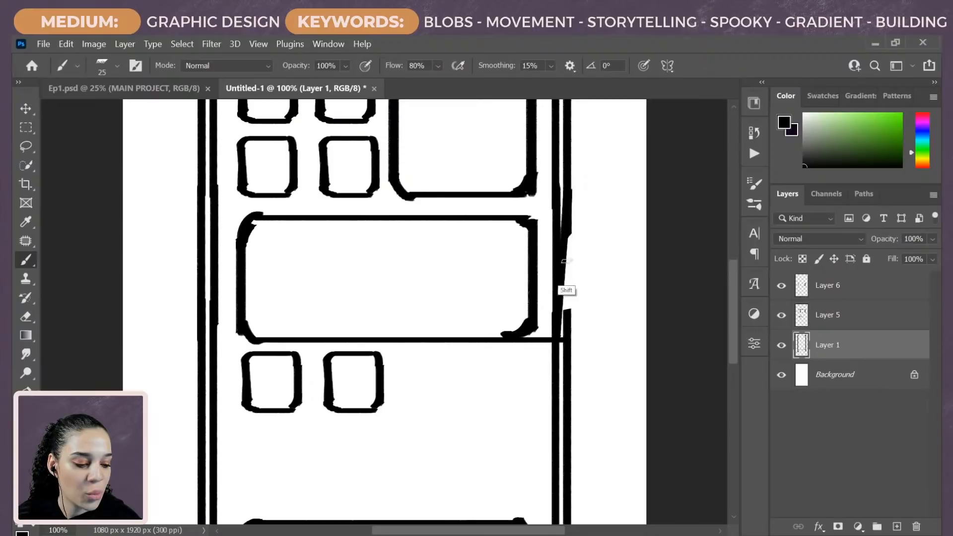
{"action": "key", "text": "ctrl+z"}
{"action": "key", "text": "ctrl+z"}
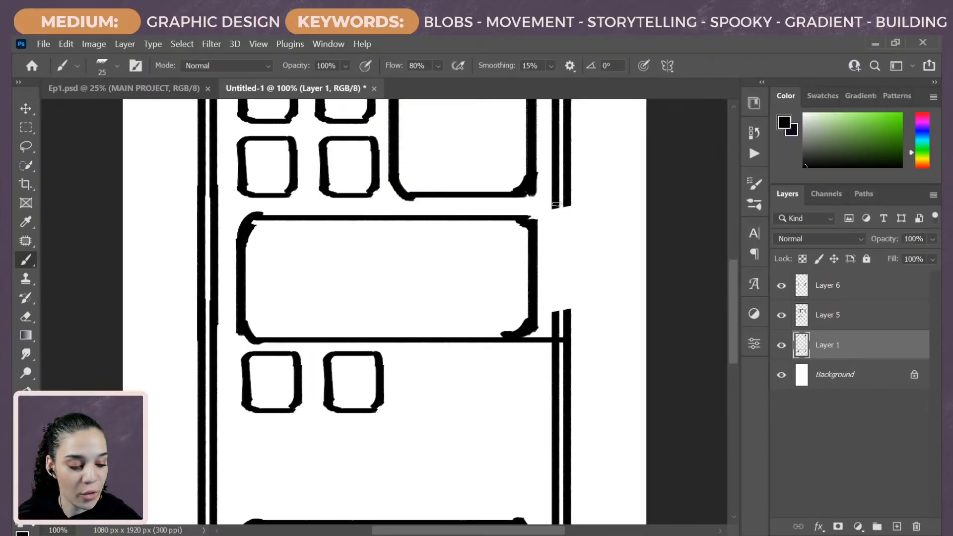
Step: Bridge the gap in both right frame lines of the phone with straight brush strokes
{"action": "left_click_drag", "start_coordinate": [555, 202], "coordinate": [558, 336]}
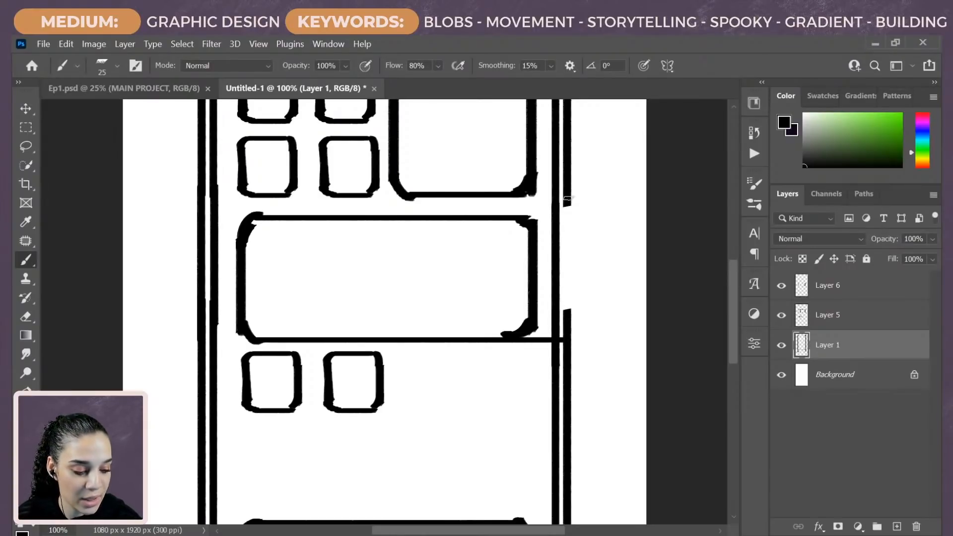
{"action": "left_click_drag", "start_coordinate": [567, 200], "coordinate": [565, 345]}
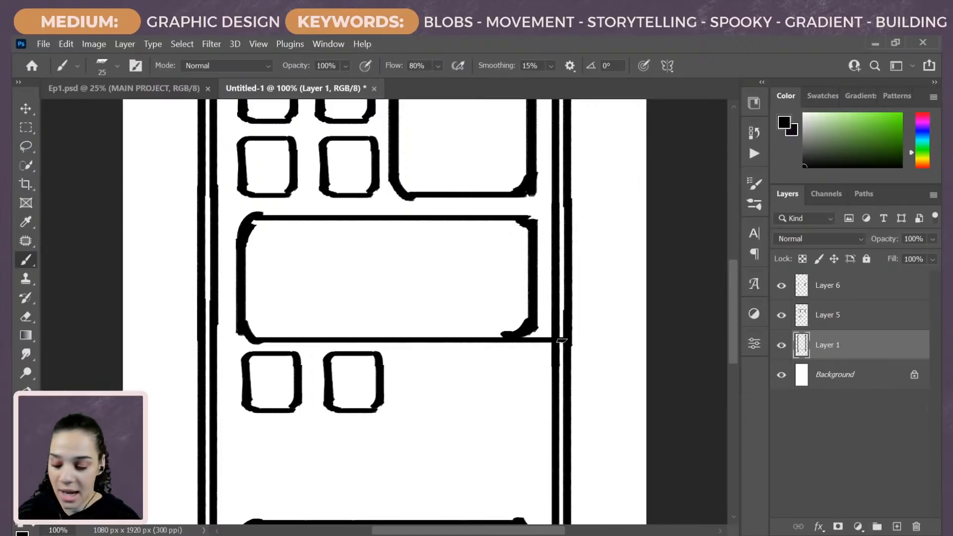
Step: Merge Layer 6, Layer 5 and Layer 1, and erase the stray line between the wide widget and the right frame side
{"action": "key", "text": "e"}
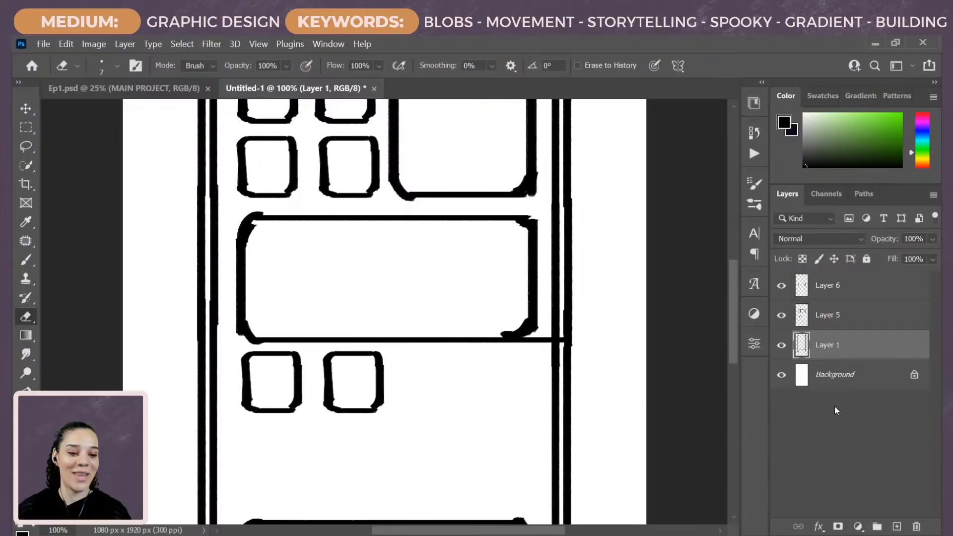
{"action": "left_click", "coordinate": [862, 291]}
{"action": "left_click", "coordinate": [862, 347], "text": "shift"}
{"action": "key", "text": "ctrl+e"}
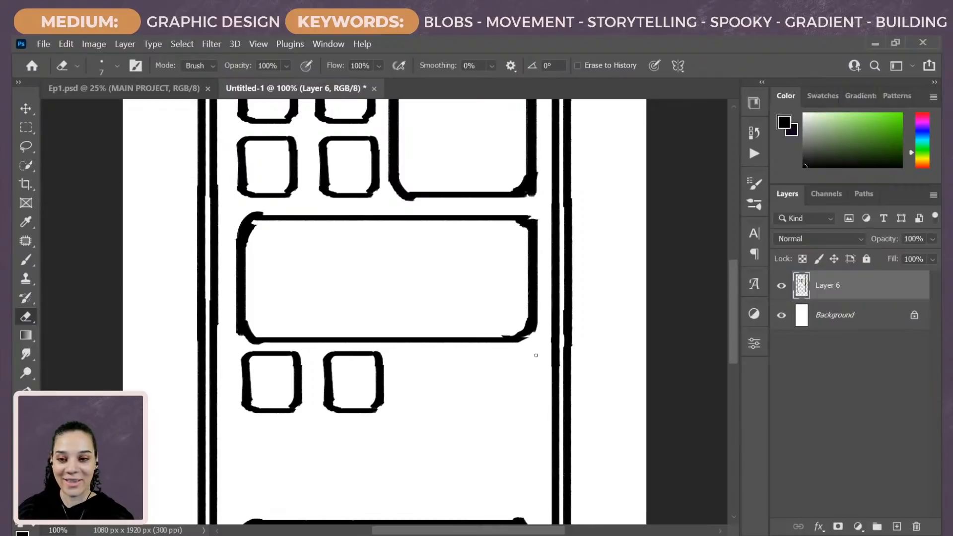
{"action": "key", "text": "ctrl+minus"}
{"action": "key", "text": "ctrl+minus"}
{"action": "key", "text": "ctrl+minus"}
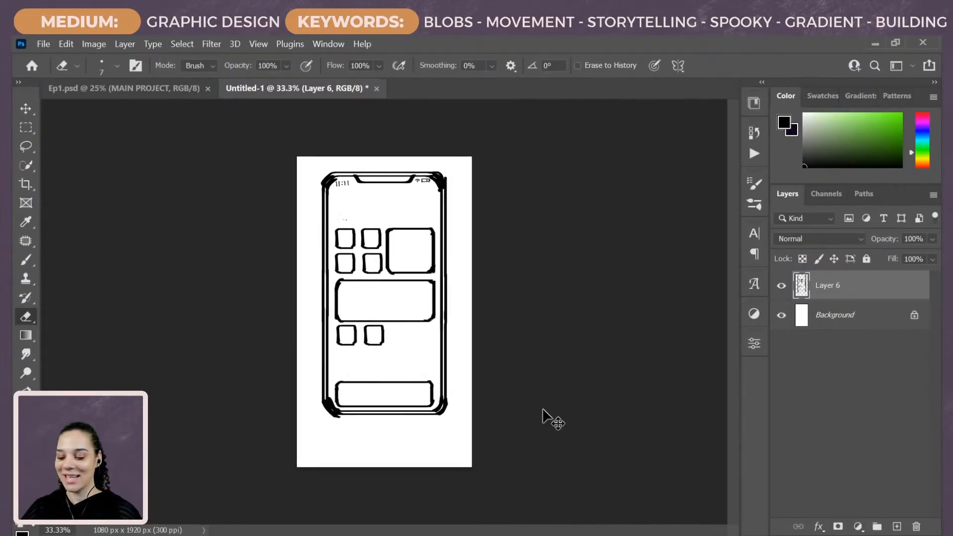
{"action": "key", "text": "ctrl+plus"}
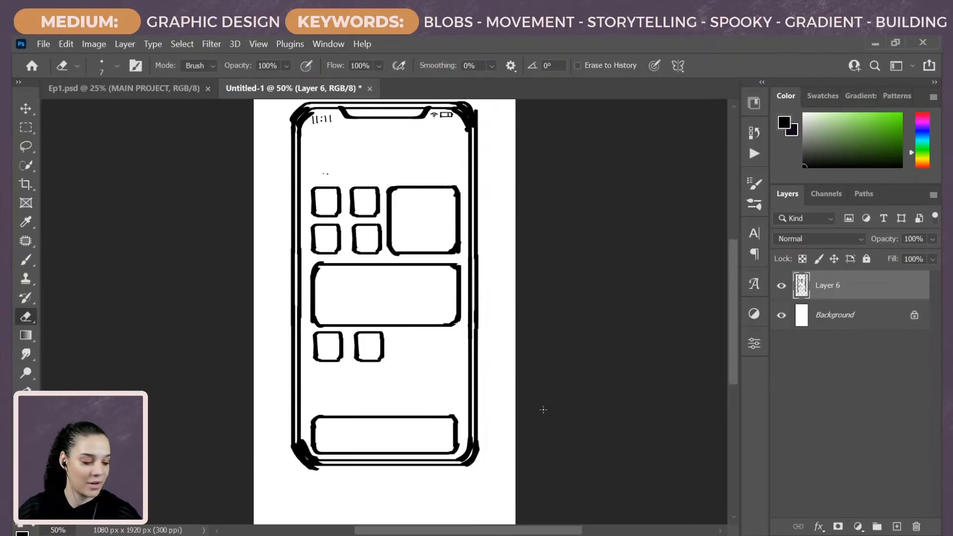
{"action": "key", "text": "l"}
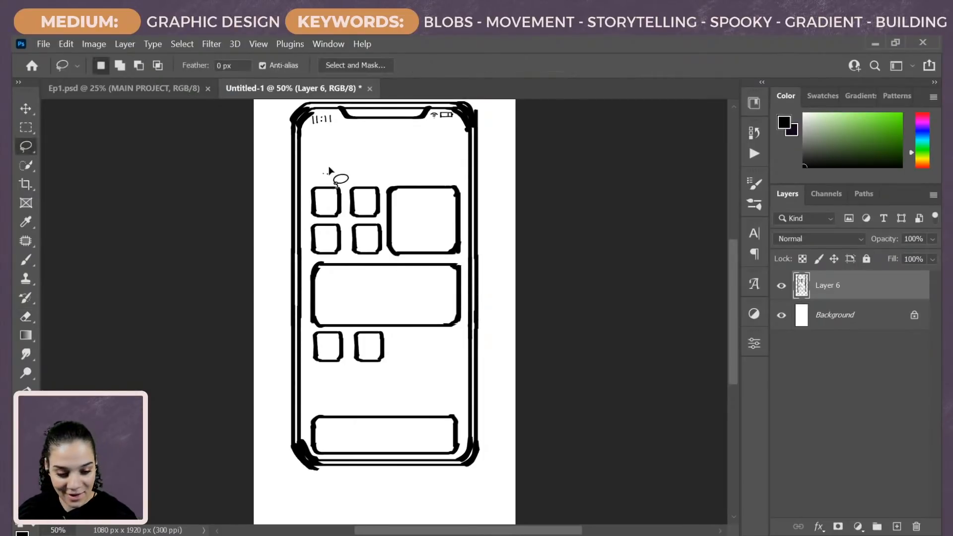
{"action": "mouse_move", "coordinate": [328, 161]}
{"action": "left_mouse_down"}
{"action": "mouse_move", "coordinate": [309, 186]}
{"action": "mouse_move", "coordinate": [312, 311]}
{"action": "mouse_move", "coordinate": [345, 378]}
{"action": "mouse_move", "coordinate": [430, 341]}
{"action": "mouse_move", "coordinate": [452, 310]}
{"action": "mouse_move", "coordinate": [456, 207]}
{"action": "mouse_move", "coordinate": [330, 176]}
{"action": "left_mouse_up"}
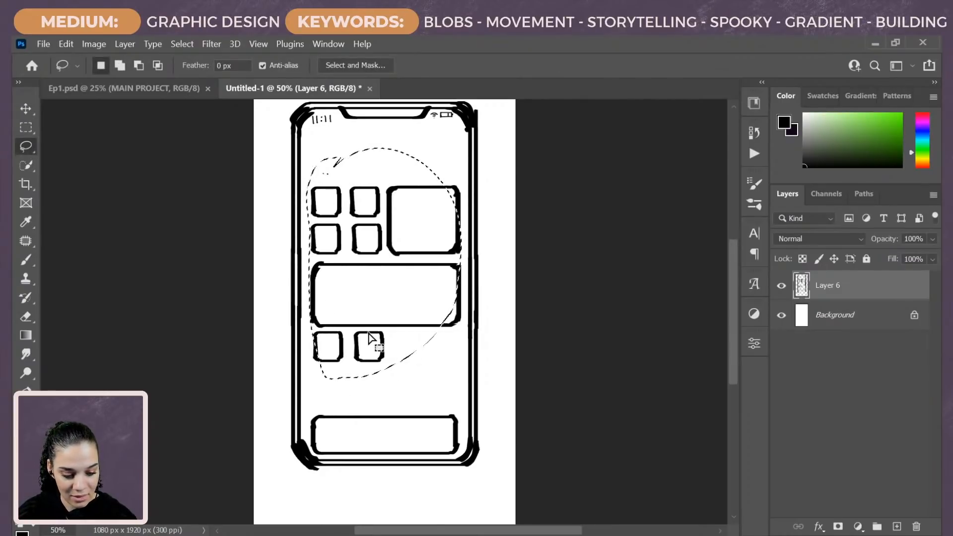
{"action": "key", "text": "ctrl+x"}
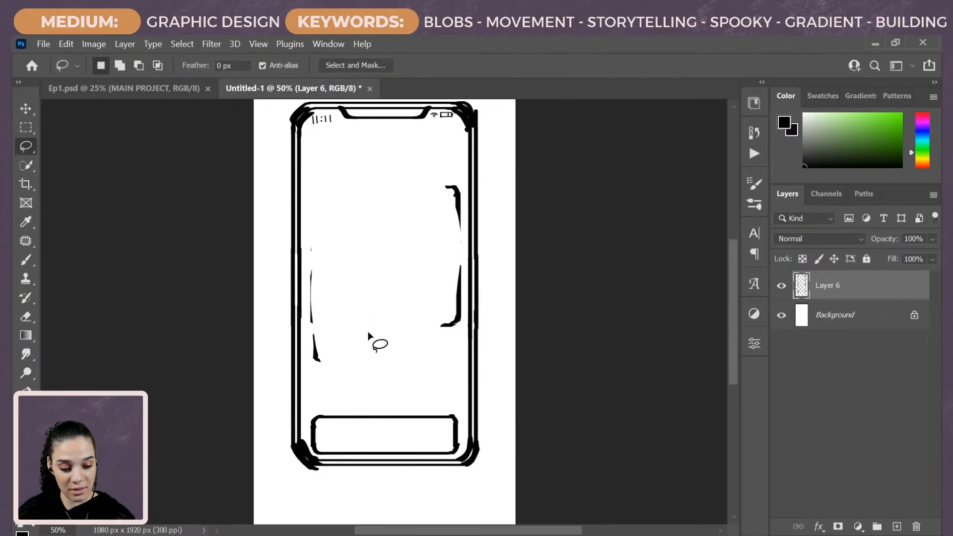
{"action": "key", "text": "ctrl+z"}
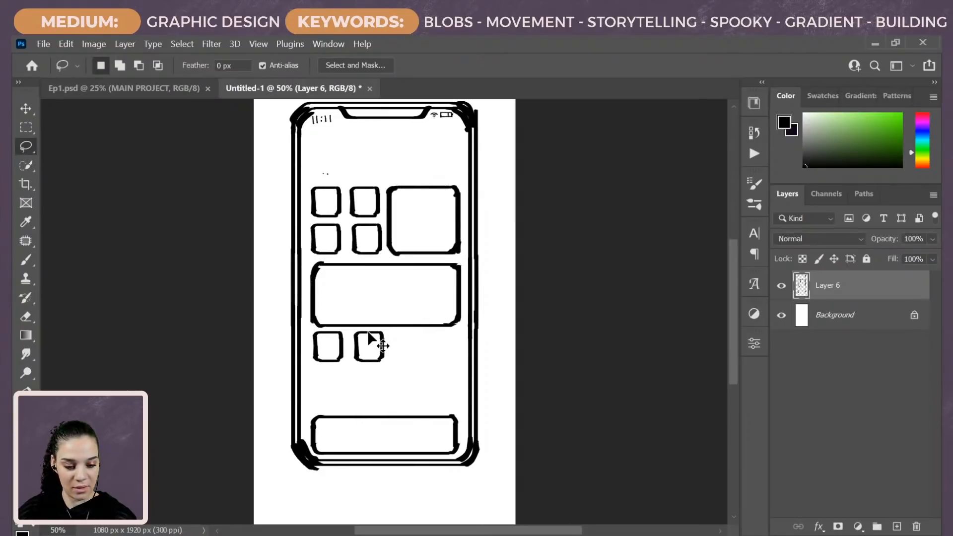
Step: Select the icons and widgets above the dock with a rectangular marquee, move them up beneath the status bar, and deselect
{"action": "key", "text": "m"}
{"action": "mouse_move", "coordinate": [310, 156]}
{"action": "left_mouse_down"}
{"action": "mouse_move", "coordinate": [343, 298]}
{"action": "mouse_move", "coordinate": [464, 383]}
{"action": "left_mouse_up"}
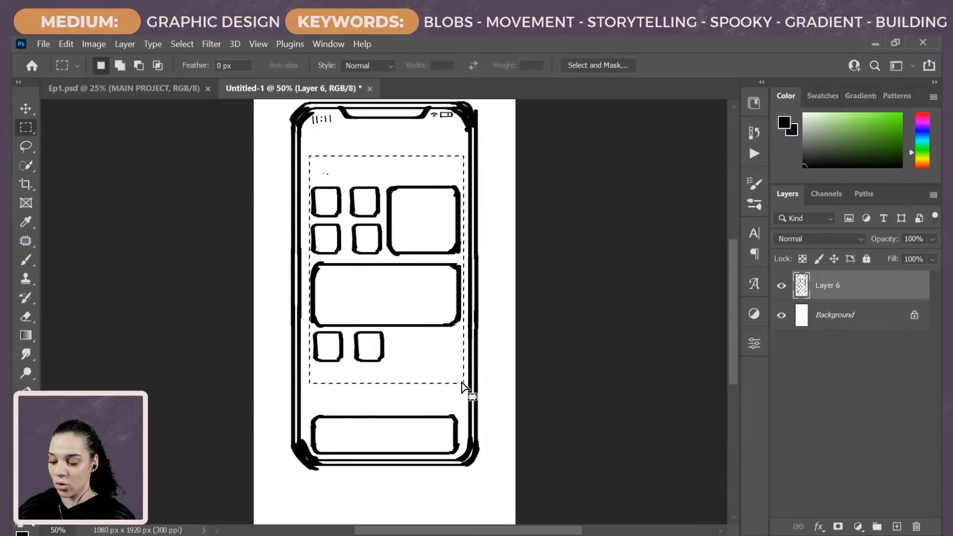
{"action": "key", "text": "ctrl+r"}
{"action": "key", "text": "ctrl+r"}
{"action": "key", "text": "ctrl+t"}
{"action": "left_click_drag", "start_coordinate": [425, 325], "coordinate": [420, 278]}
{"action": "key", "text": "Return"}
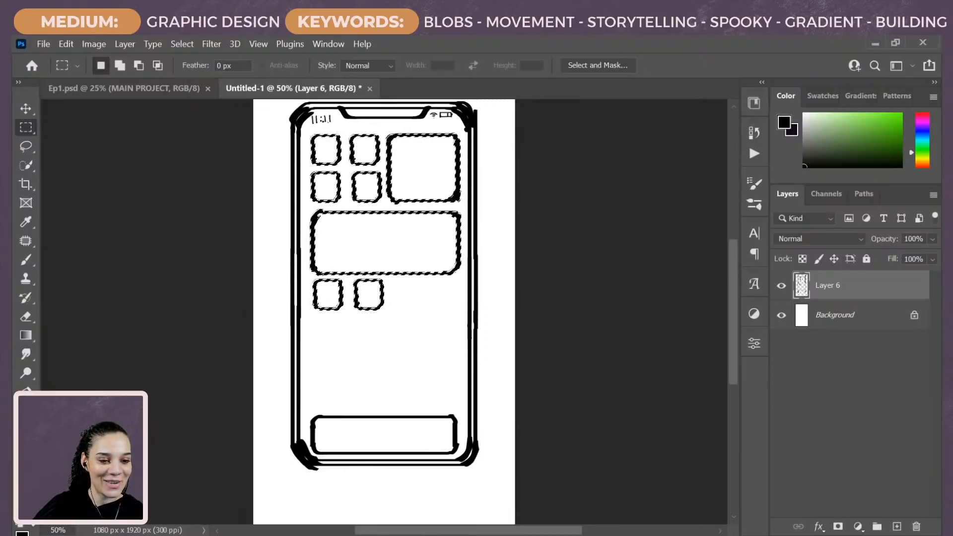
{"action": "key", "text": "ctrl+d"}
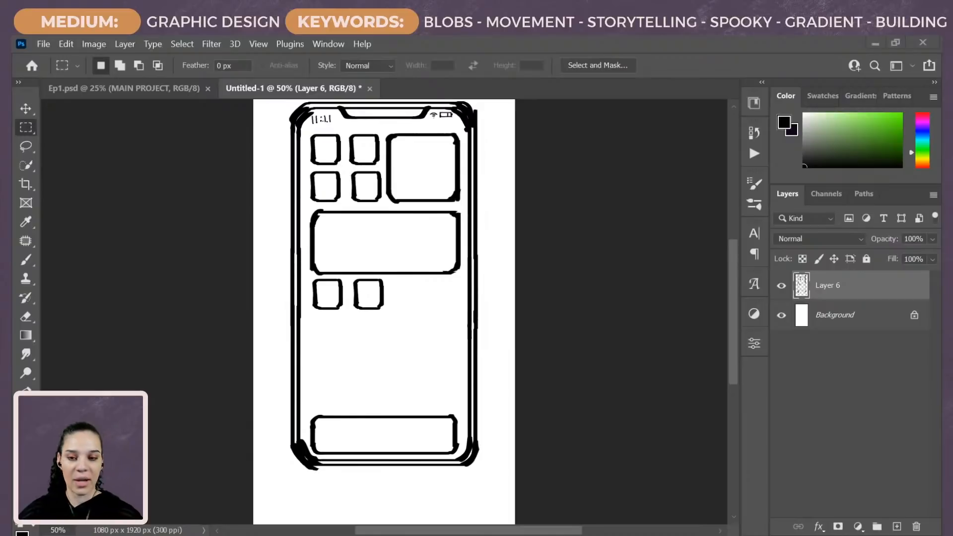
{"action": "key", "text": "ctrl+shift+d"}
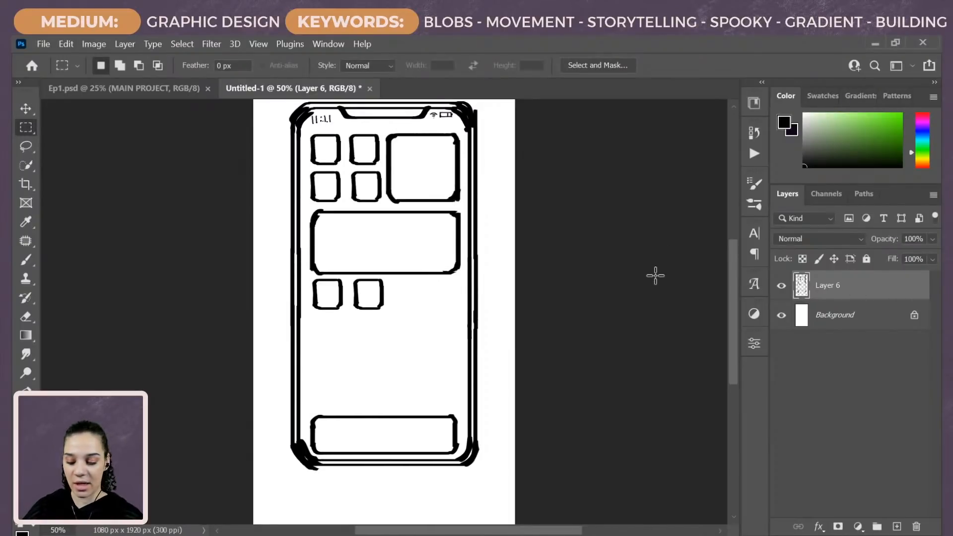
Step: Scale the whole phone sketch proportionally to about 68% and center it on the canvas
{"action": "key", "text": "ctrl+minus"}
{"action": "key", "text": "ctrl+t"}
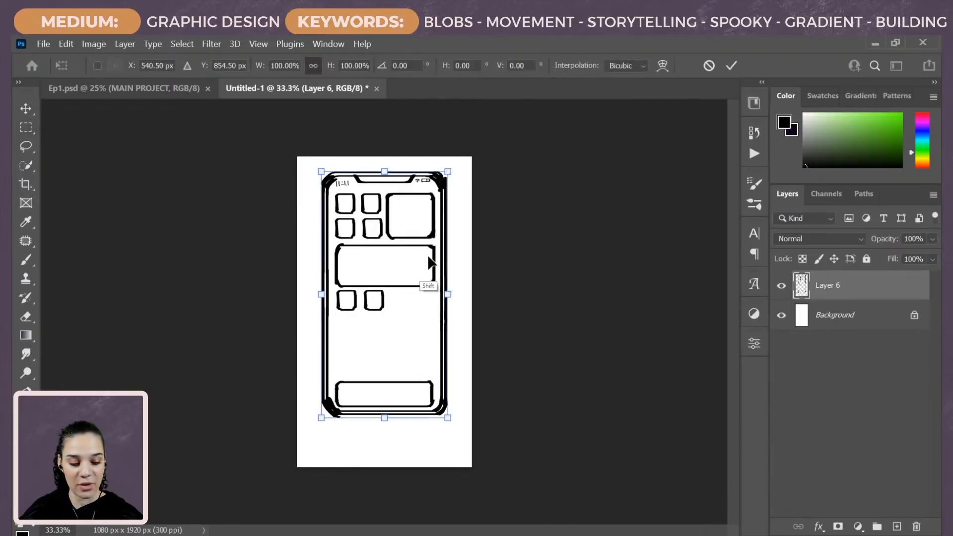
{"action": "left_click_drag", "start_coordinate": [428, 255], "coordinate": [428, 271]}
{"action": "left_click_drag", "start_coordinate": [451, 187], "coordinate": [438, 225]}
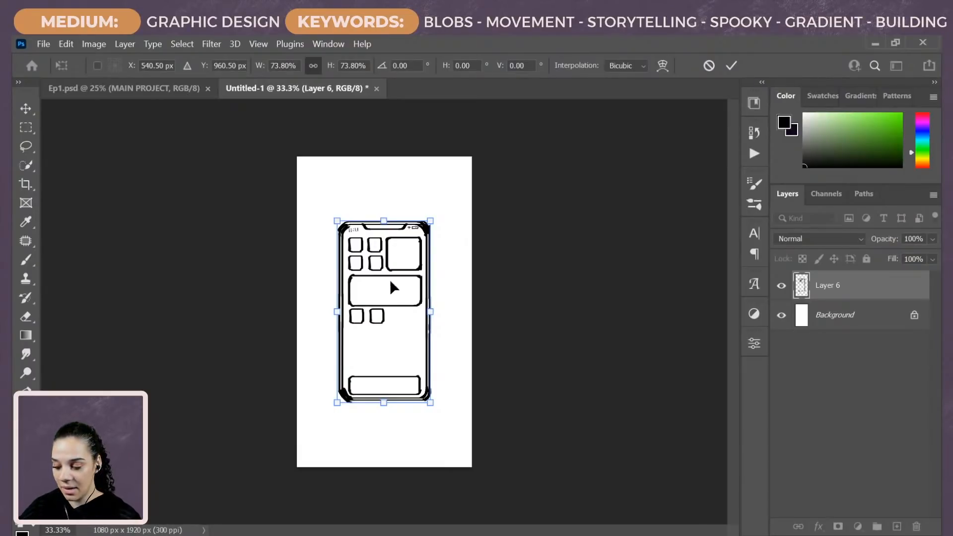
{"action": "left_click_drag", "start_coordinate": [397, 279], "coordinate": [399, 289]}
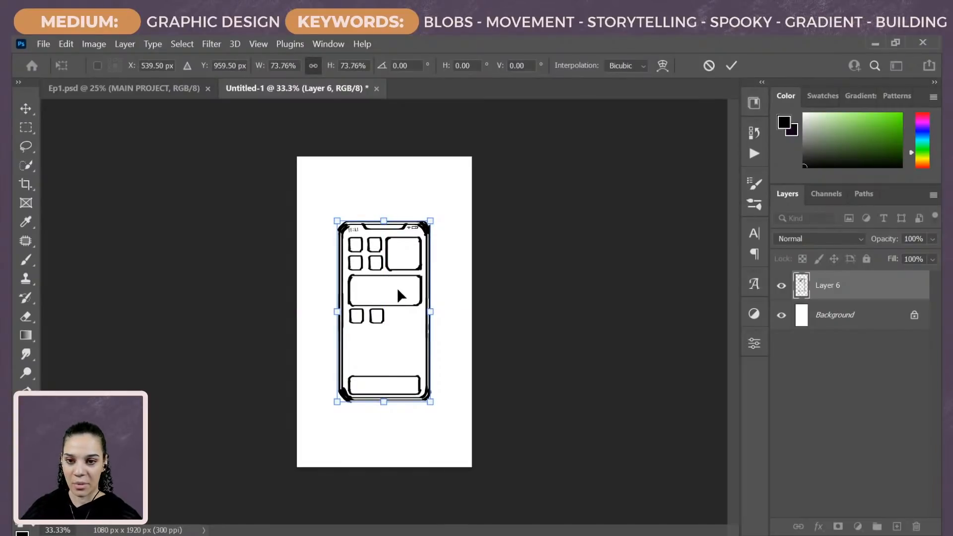
{"action": "key", "text": "ctrl+plus"}
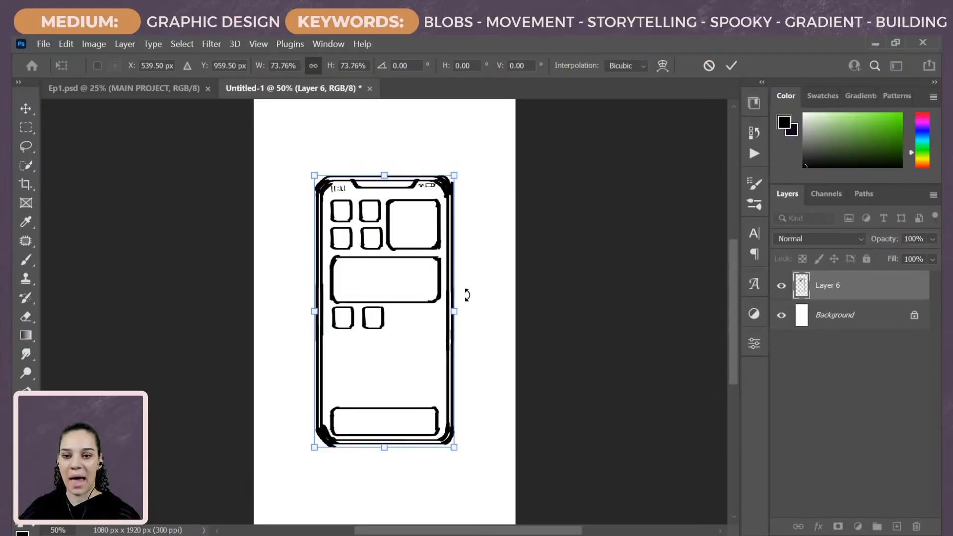
{"action": "left_click_drag", "start_coordinate": [454, 176], "coordinate": [453, 187]}
{"action": "left_click_drag", "start_coordinate": [422, 264], "coordinate": [421, 262]}
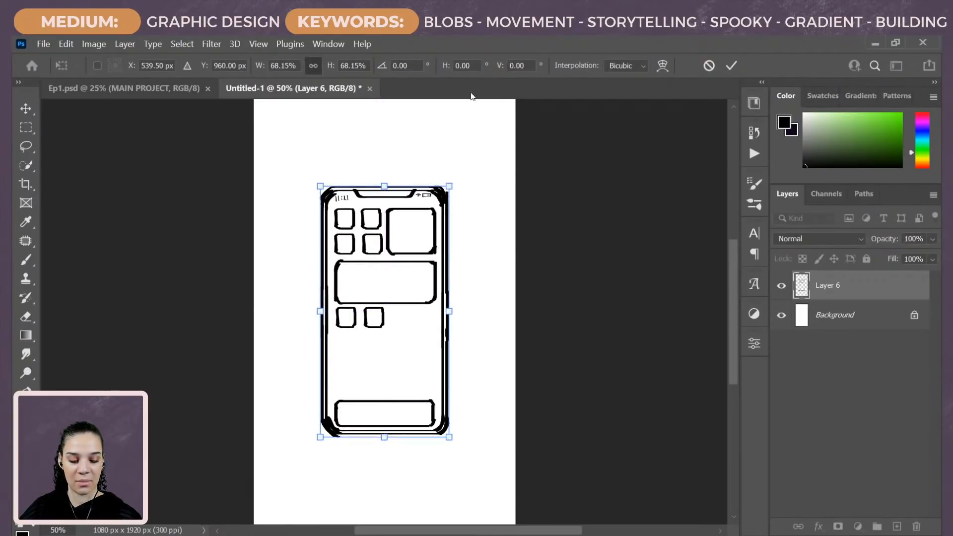
{"action": "key", "text": "ctrl+minus"}
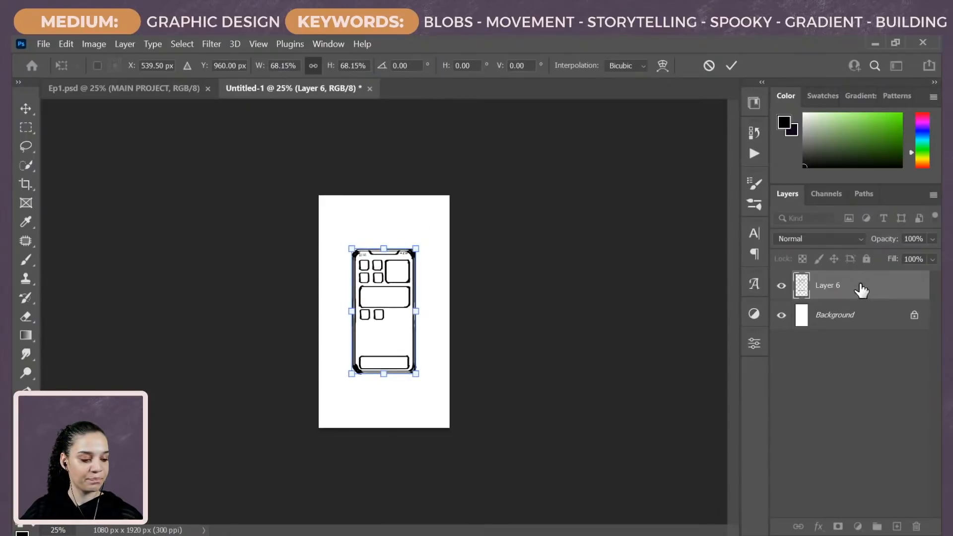
{"action": "key", "text": "Return"}
{"action": "key", "text": "ctrl+minus"}
{"action": "key", "text": "ctrl+plus"}
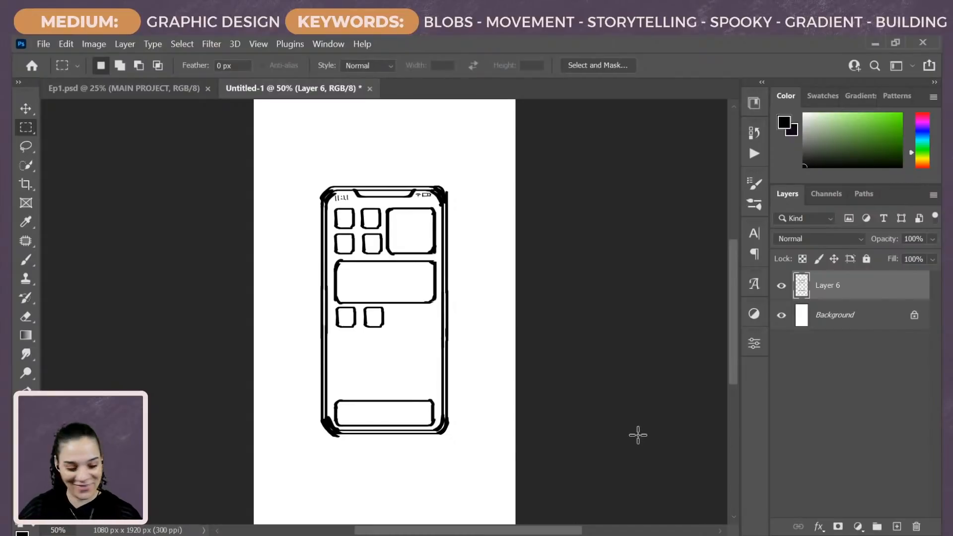
Step: Unlock the Background to convert it into a regular layer
{"action": "key", "text": "ctrl+plus"}
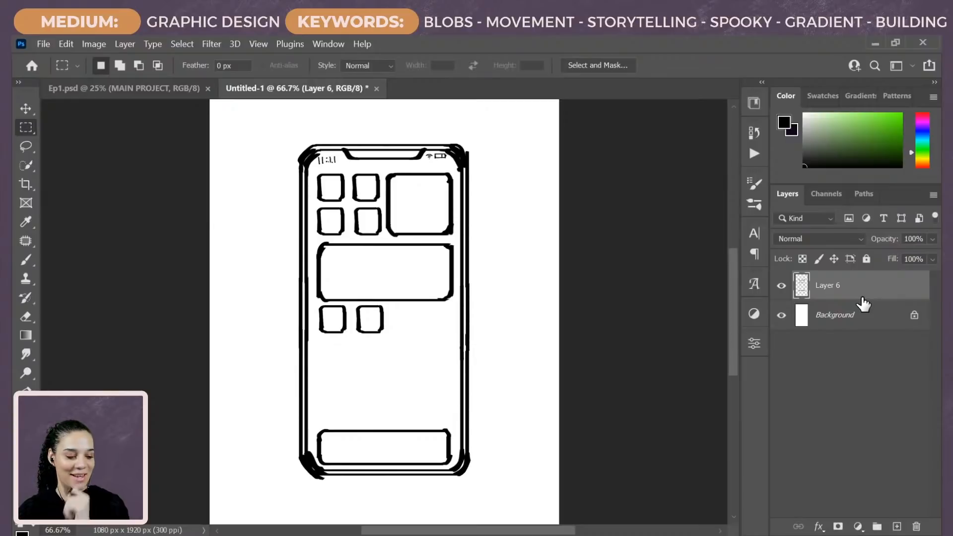
{"action": "left_click", "coordinate": [914, 314]}
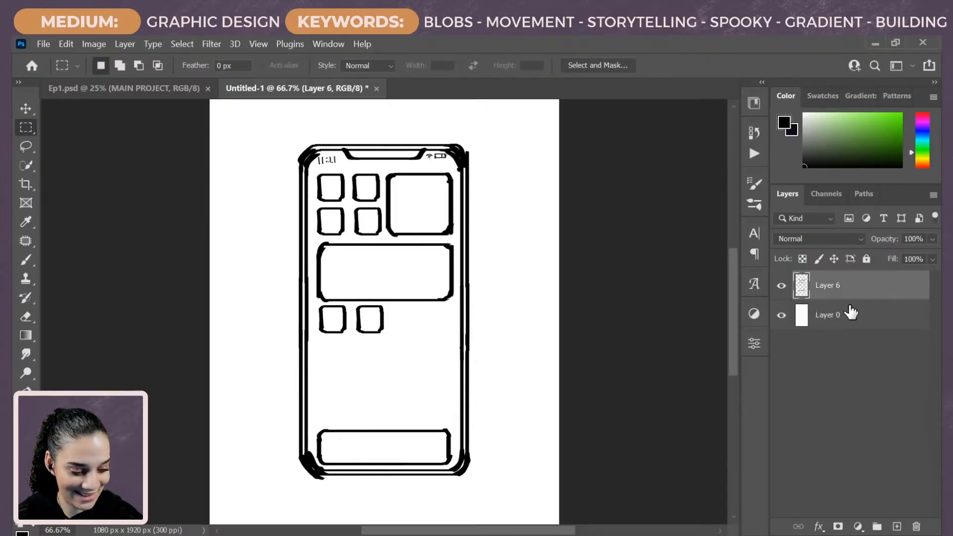
{"action": "key", "text": "ctrl+minus"}
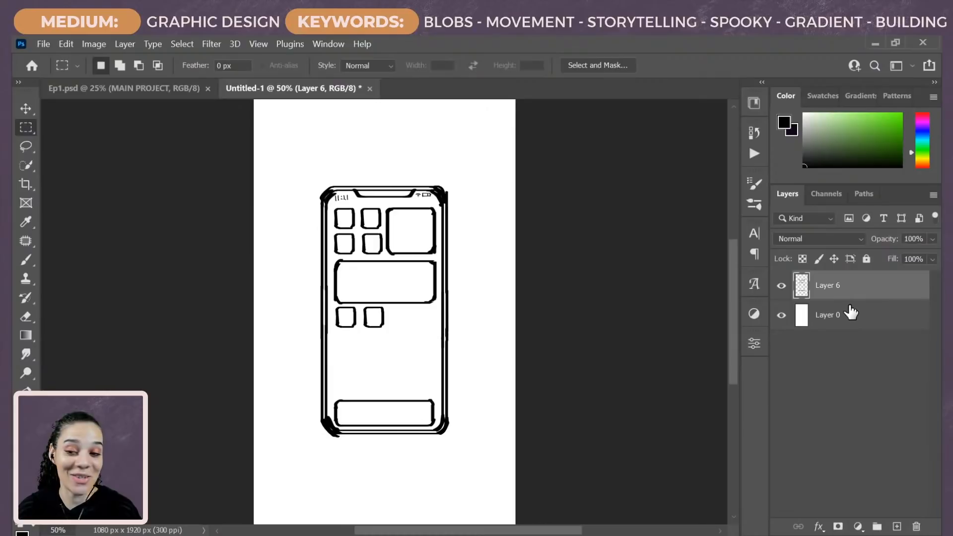
{"action": "key", "text": "ctrl+plus"}
{"action": "key", "text": "ctrl+minus"}
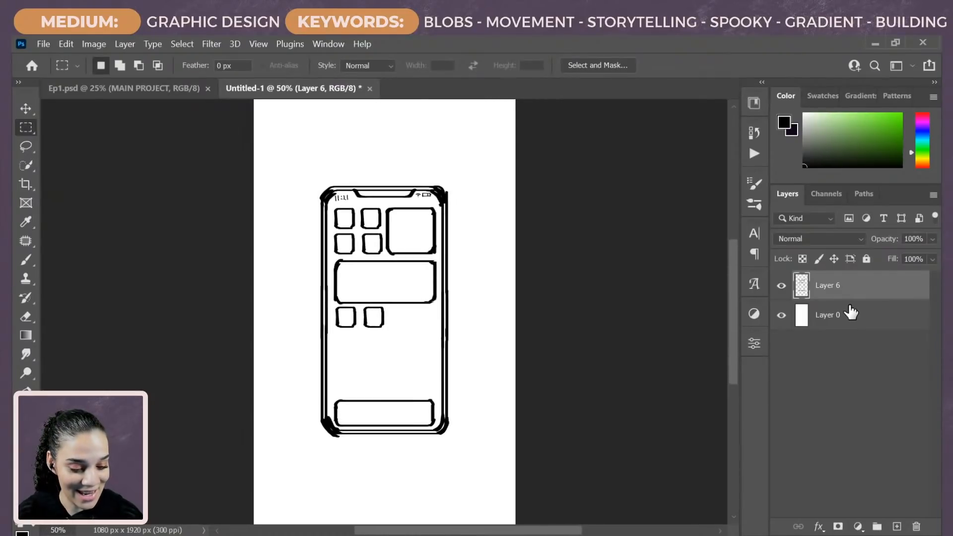
{"action": "key", "text": "ctrl+t"}
{"action": "key", "text": "Escape"}
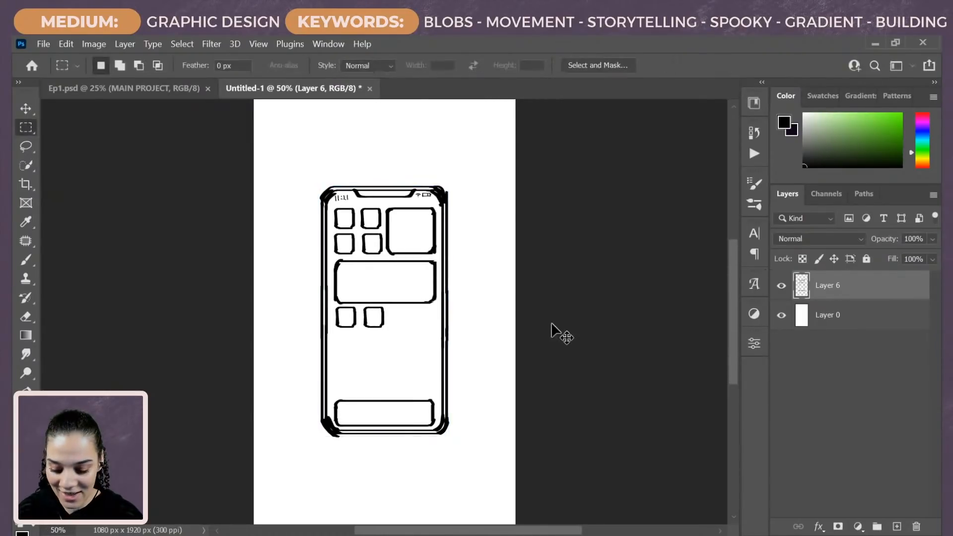
{"action": "key", "text": "ctrl+minus"}
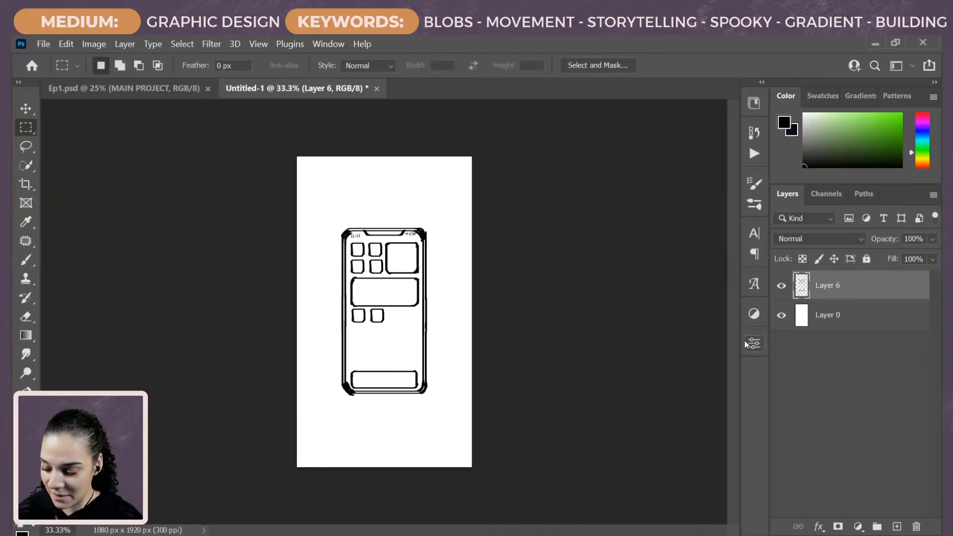
Step: Crop the canvas evenly above and below the phone sketch to 1080 x 1274 px
{"action": "key", "text": "c"}
{"action": "left_click_drag", "start_coordinate": [385, 157], "coordinate": [393, 207]}
{"action": "key", "text": "Return"}
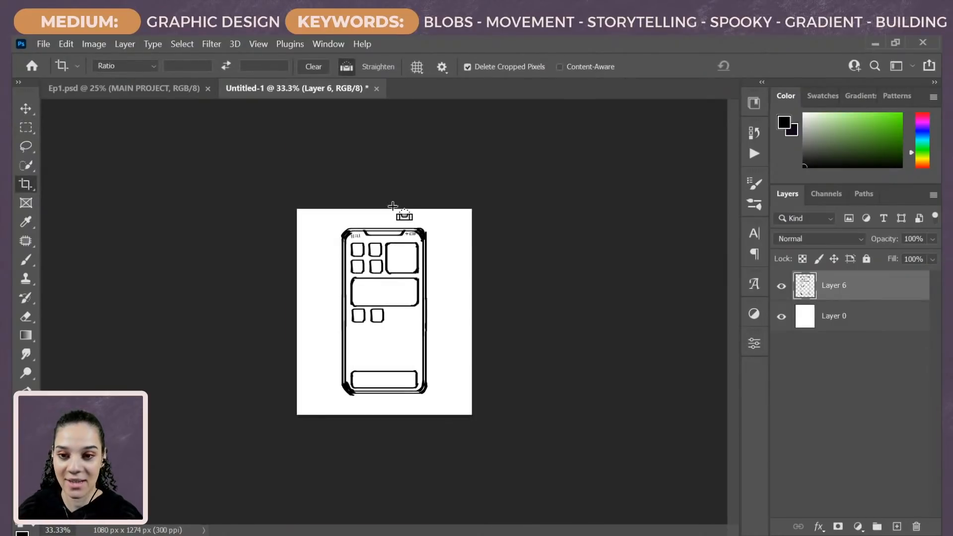
Step: Duplicate Layer 6, hide the original, and cut the icons and widgets above the dock out of the copy
{"action": "key", "text": "ctrl+plus"}
{"action": "key", "text": "ctrl+plus"}
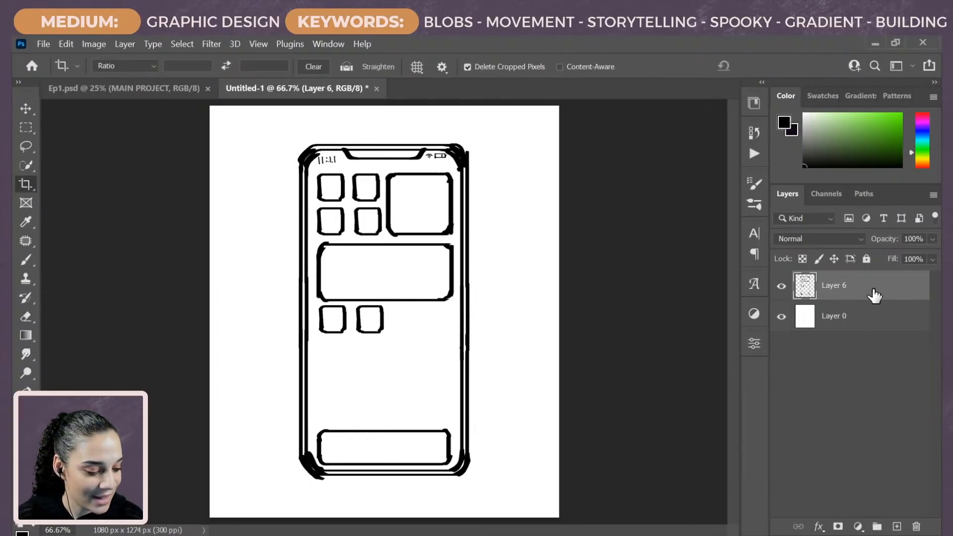
{"action": "key", "text": "ctrl+j"}
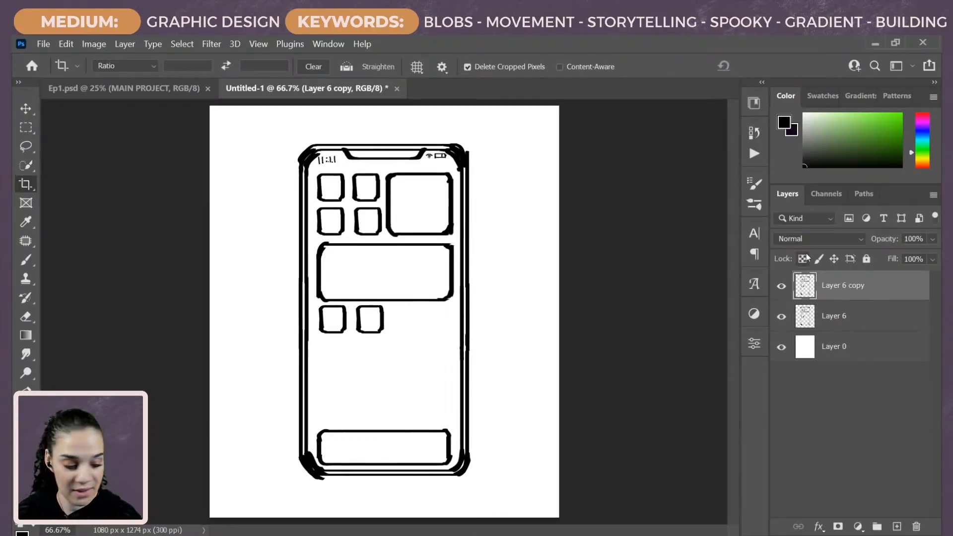
{"action": "left_click", "coordinate": [781, 317]}
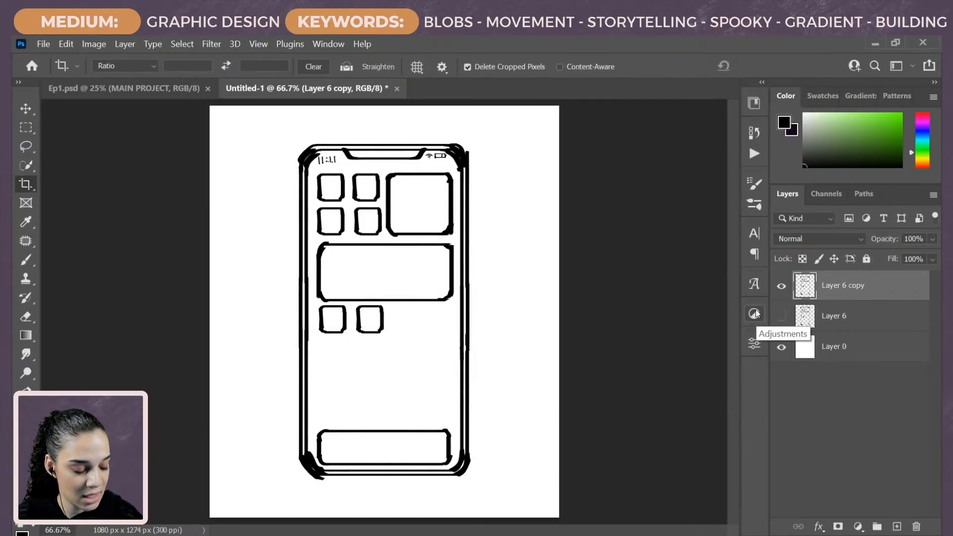
{"action": "left_click", "coordinate": [26, 127]}
{"action": "left_click_drag", "start_coordinate": [314, 176], "coordinate": [457, 379]}
{"action": "key", "text": "ctrl+x"}
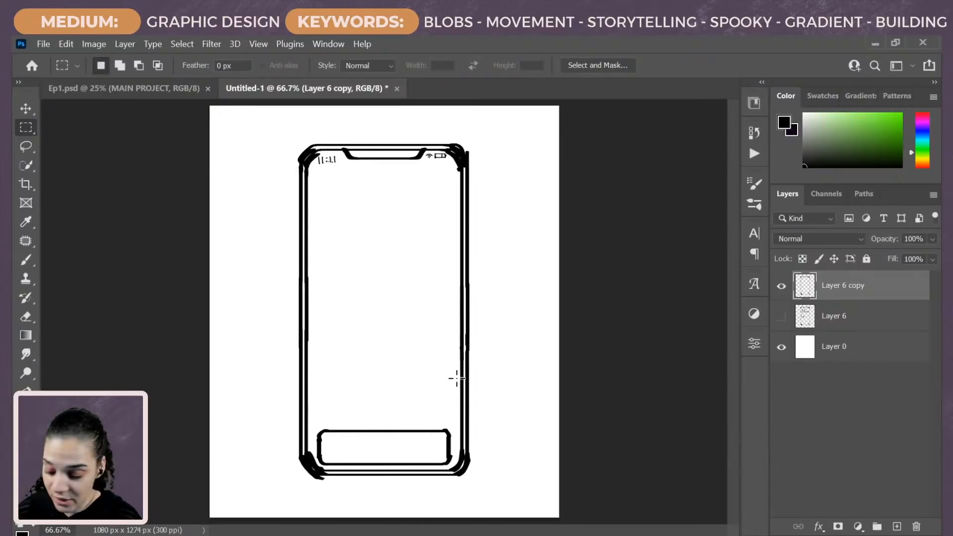
Step: Sketch a circle holding a small ghost outline with a wavy hem mid-screen, using a size 10 brush
{"action": "key", "text": "b"}
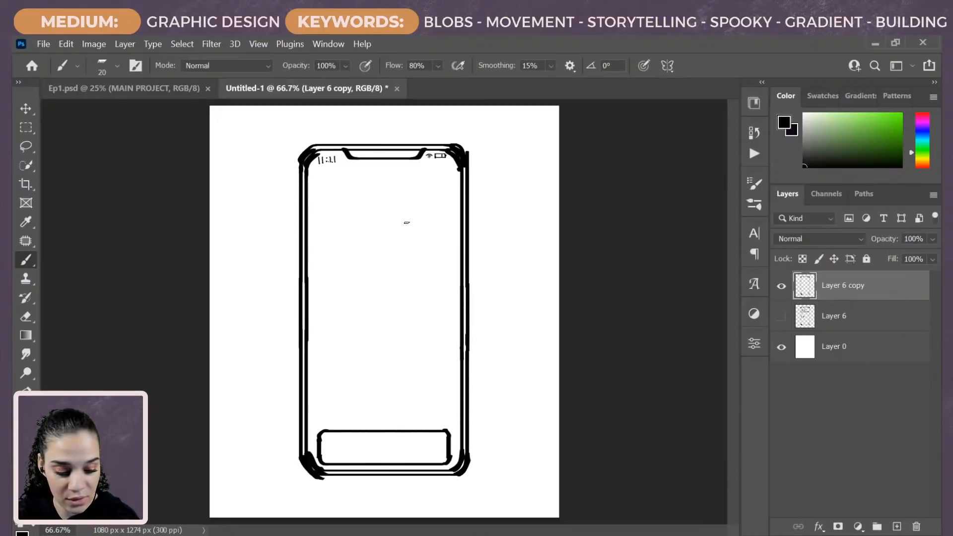
{"action": "key", "text": "bracketright"}
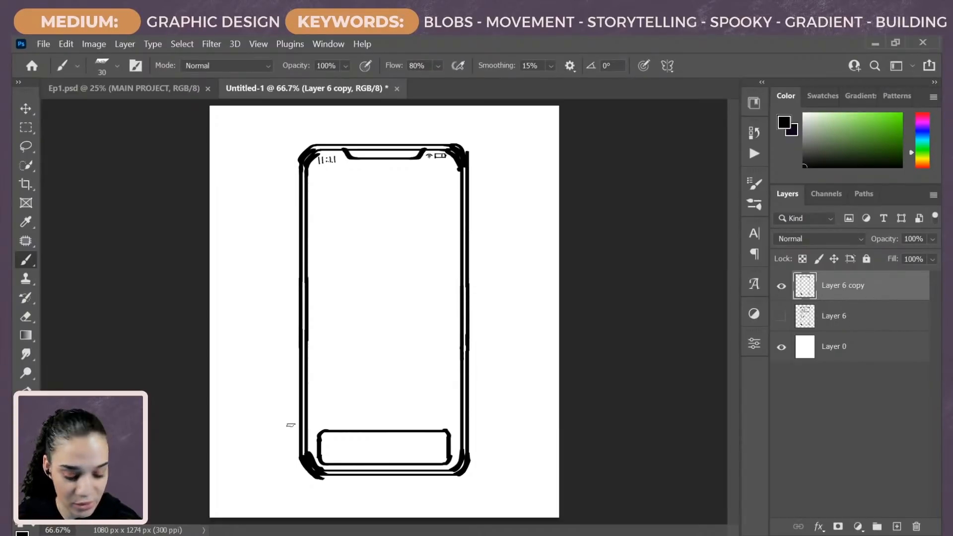
{"action": "key", "text": "ctrl+plus"}
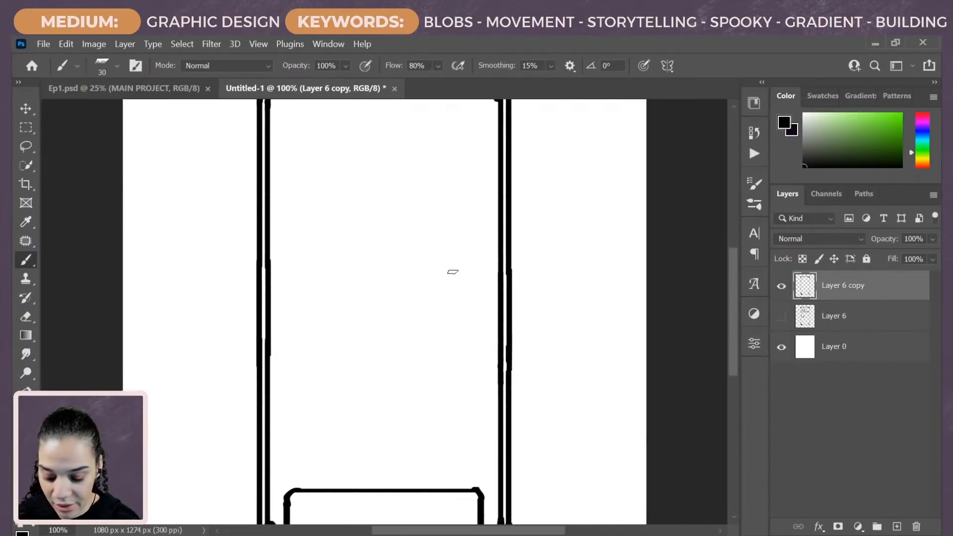
{"action": "key", "text": "bracketleft"}
{"action": "key", "text": "bracketleft"}
{"action": "key", "text": "bracketleft"}
{"action": "key", "text": "bracketleft"}
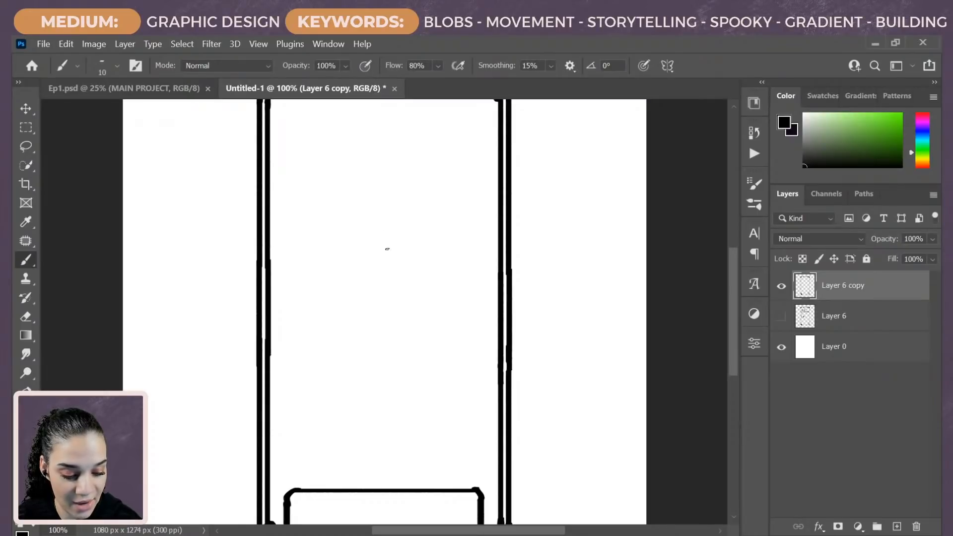
{"action": "mouse_move", "coordinate": [395, 224]}
{"action": "left_mouse_down"}
{"action": "mouse_move", "coordinate": [389, 317]}
{"action": "mouse_move", "coordinate": [335, 271]}
{"action": "mouse_move", "coordinate": [396, 227]}
{"action": "mouse_move", "coordinate": [408, 301]}
{"action": "left_mouse_up"}
{"action": "mouse_move", "coordinate": [361, 276]}
{"action": "left_mouse_down"}
{"action": "mouse_move", "coordinate": [391, 240]}
{"action": "mouse_move", "coordinate": [403, 278]}
{"action": "mouse_move", "coordinate": [399, 246]}
{"action": "mouse_move", "coordinate": [378, 235]}
{"action": "mouse_move", "coordinate": [386, 275]}
{"action": "left_mouse_up"}
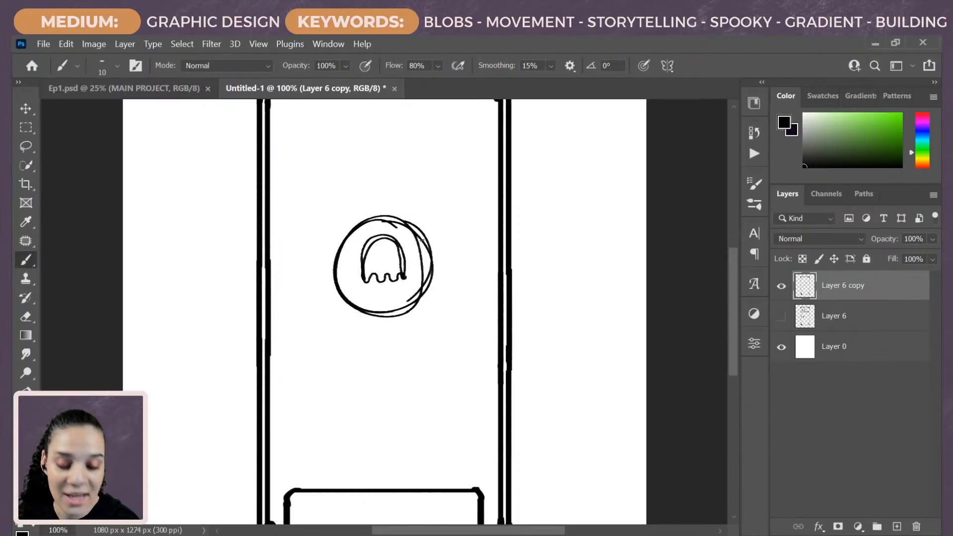
Step: Give the ghost filled heart-shaped eyes, thicken its outline, and add loose circular strokes around it
{"action": "mouse_move", "coordinate": [405, 278]}
{"action": "left_mouse_down"}
{"action": "mouse_move", "coordinate": [404, 247]}
{"action": "mouse_move", "coordinate": [392, 238]}
{"action": "mouse_move", "coordinate": [381, 231]}
{"action": "mouse_move", "coordinate": [364, 247]}
{"action": "left_mouse_up"}
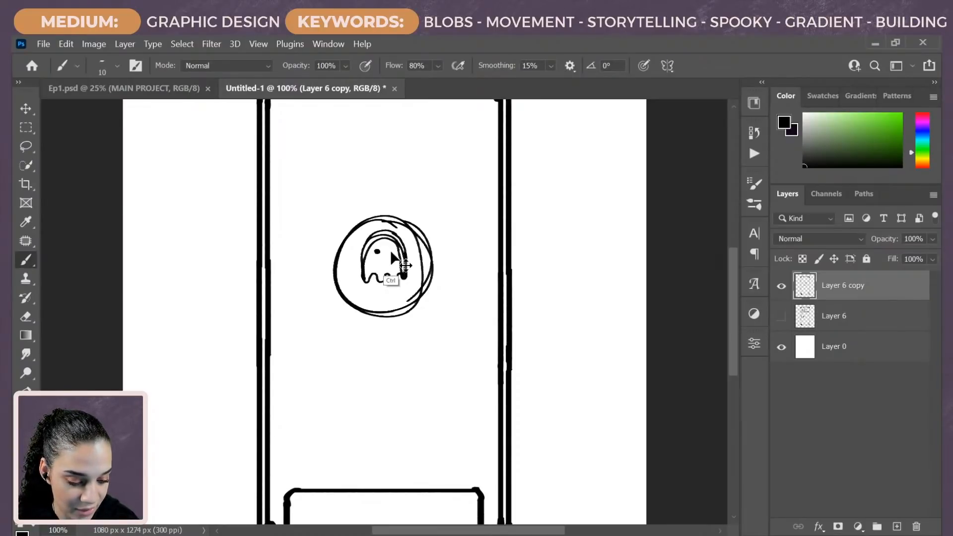
{"action": "key", "text": "ctrl+z"}
{"action": "left_click_drag", "start_coordinate": [371, 257], "coordinate": [389, 259]}
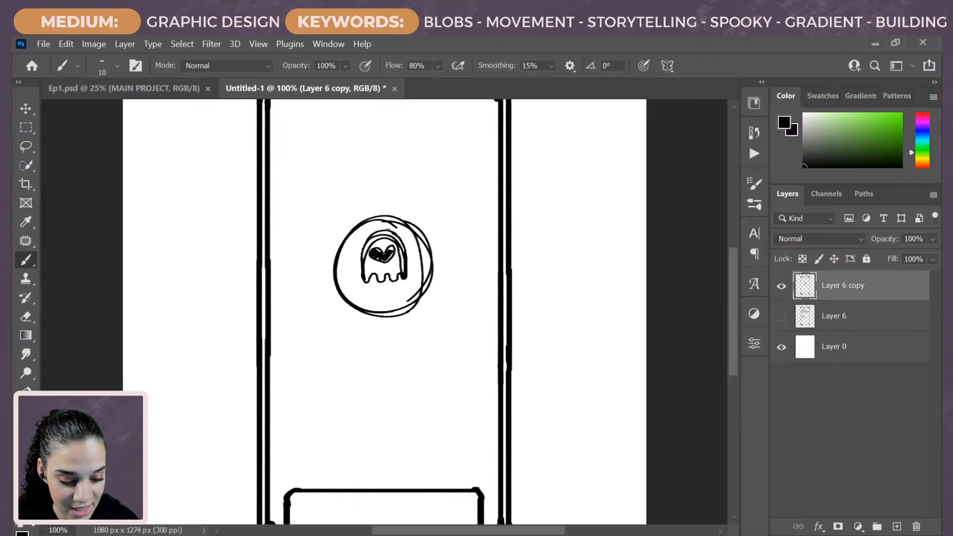
{"action": "mouse_move", "coordinate": [383, 230]}
{"action": "left_mouse_down"}
{"action": "mouse_move", "coordinate": [359, 243]}
{"action": "mouse_move", "coordinate": [357, 277]}
{"action": "left_mouse_up"}
{"action": "mouse_move", "coordinate": [365, 260]}
{"action": "left_mouse_down"}
{"action": "mouse_move", "coordinate": [363, 250]}
{"action": "mouse_move", "coordinate": [401, 227]}
{"action": "mouse_move", "coordinate": [407, 268]}
{"action": "mouse_move", "coordinate": [365, 239]}
{"action": "mouse_move", "coordinate": [417, 302]}
{"action": "mouse_move", "coordinate": [428, 268]}
{"action": "left_mouse_up"}
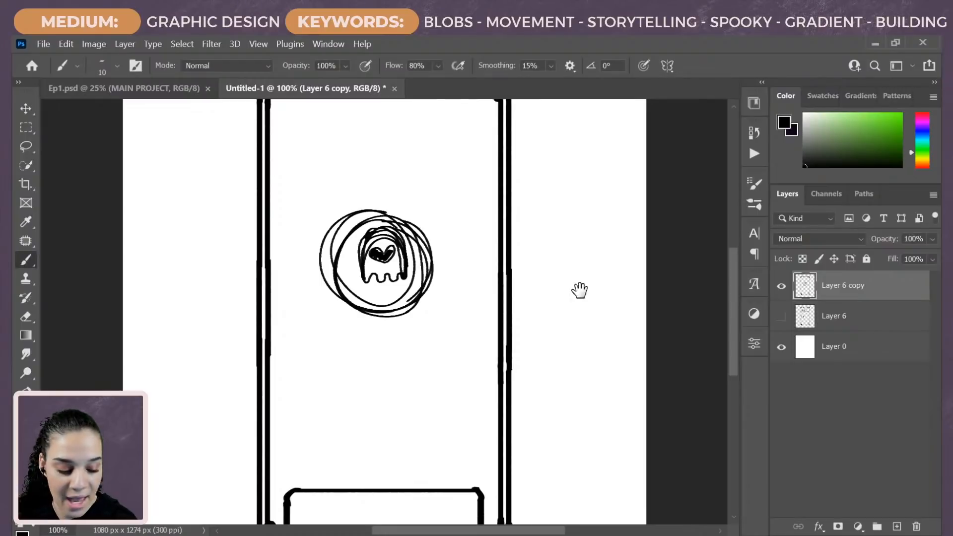
Step: Scribble a placeholder title above the ghost circle and sketch a labelled, underlined input field below it
{"action": "left_click_drag", "start_coordinate": [579, 289], "coordinate": [550, 361]}
{"action": "mouse_move", "coordinate": [291, 242]}
{"action": "left_mouse_down"}
{"action": "mouse_move", "coordinate": [322, 223]}
{"action": "mouse_move", "coordinate": [332, 239]}
{"action": "mouse_move", "coordinate": [391, 242]}
{"action": "mouse_move", "coordinate": [425, 229]}
{"action": "left_mouse_up"}
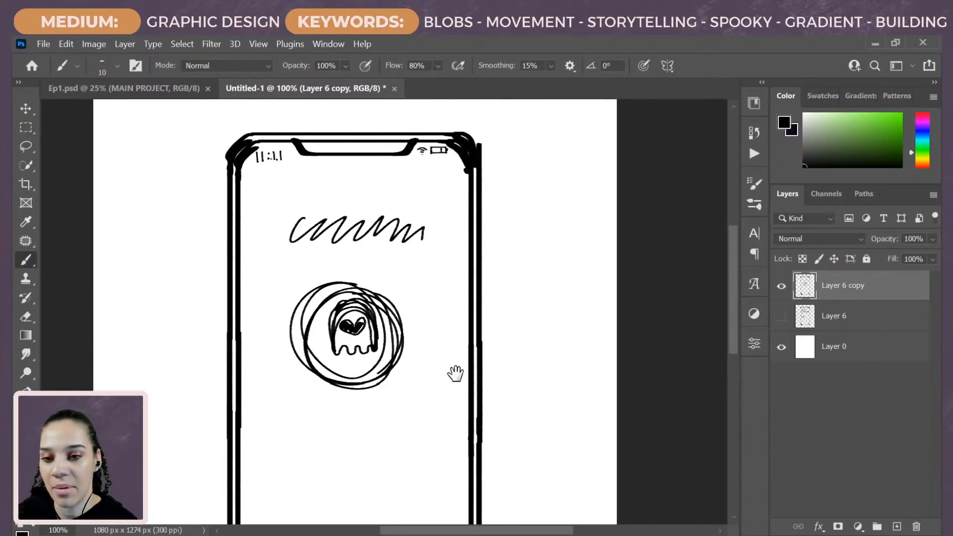
{"action": "mouse_move", "coordinate": [454, 374]}
{"action": "left_mouse_down"}
{"action": "mouse_move", "coordinate": [477, 313]}
{"action": "mouse_move", "coordinate": [470, 323]}
{"action": "left_mouse_up"}
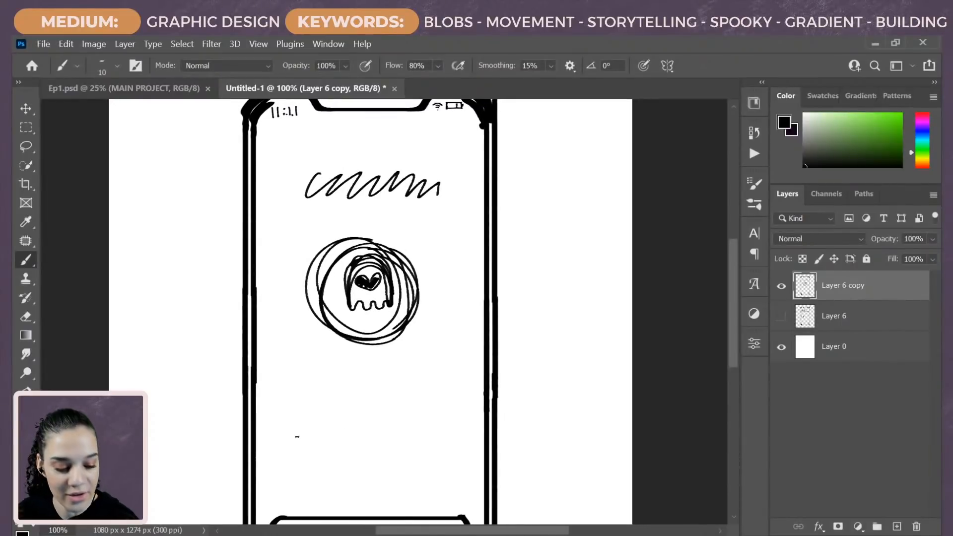
{"action": "mouse_move", "coordinate": [365, 239]}
{"action": "left_mouse_down"}
{"action": "mouse_move", "coordinate": [422, 301]}
{"action": "mouse_move", "coordinate": [415, 324]}
{"action": "left_mouse_up"}
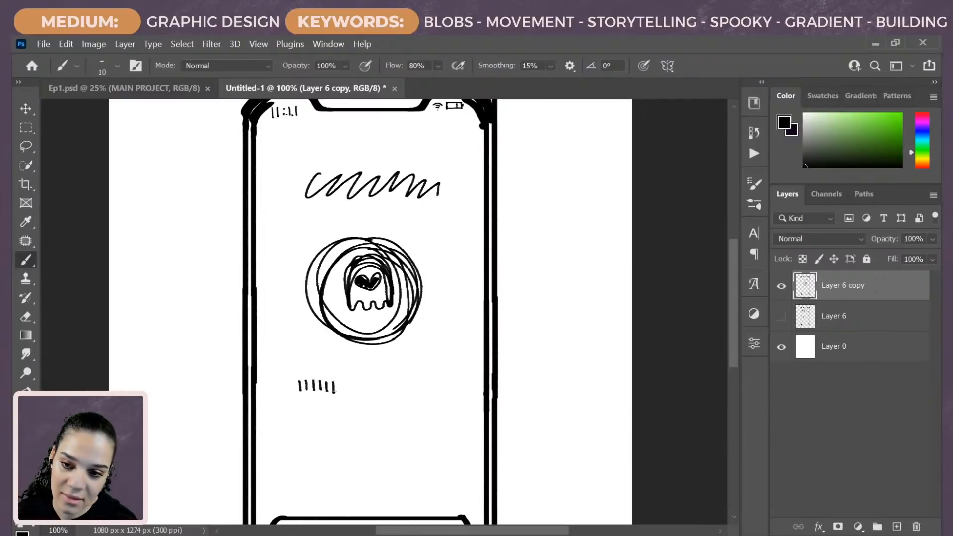
{"action": "mouse_move", "coordinate": [294, 392]}
{"action": "left_mouse_down"}
{"action": "mouse_move", "coordinate": [438, 385]}
{"action": "mouse_move", "coordinate": [390, 343]}
{"action": "left_mouse_up"}
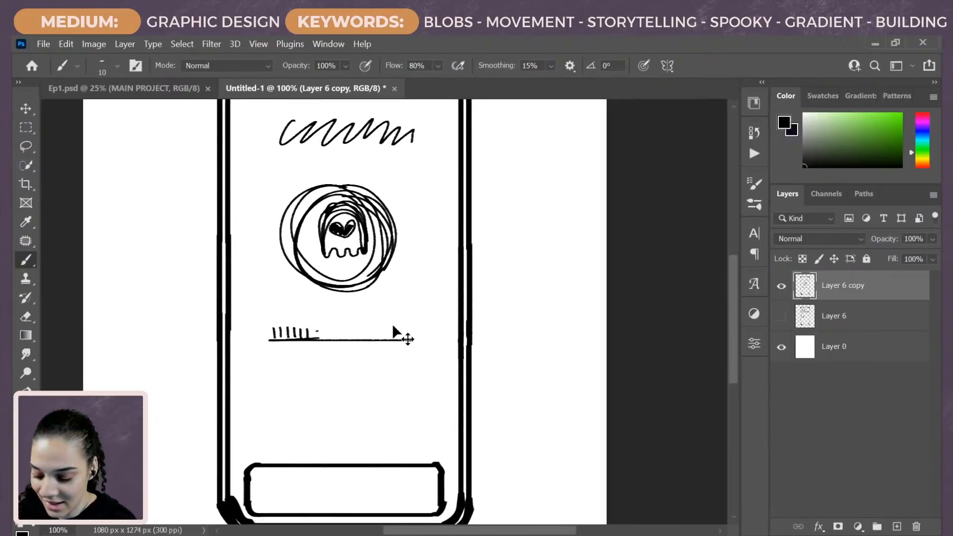
Step: Lasso the input field, duplicate it to a new layer, and place the copy directly beneath the original
{"action": "key", "text": "j"}
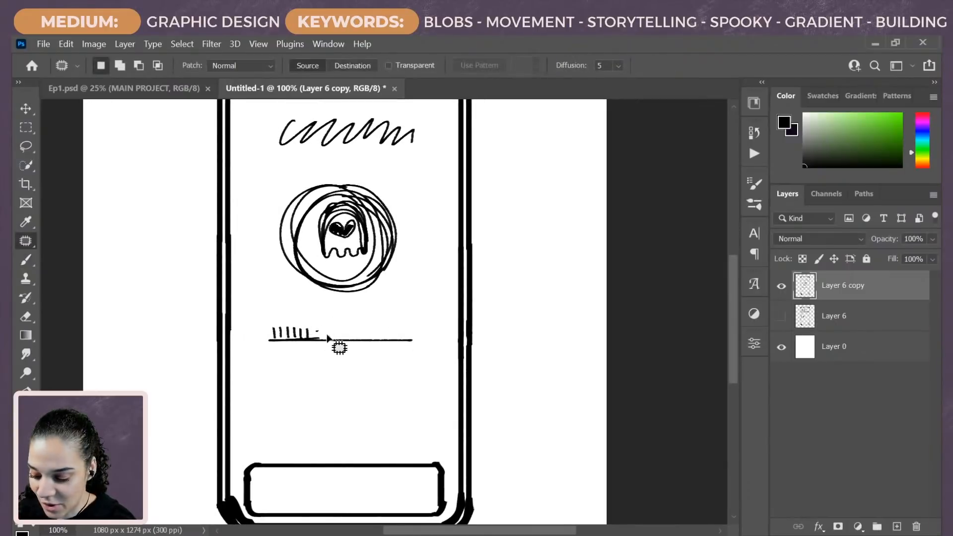
{"action": "key", "text": "l"}
{"action": "mouse_move", "coordinate": [329, 312]}
{"action": "left_mouse_down"}
{"action": "mouse_move", "coordinate": [386, 389]}
{"action": "mouse_move", "coordinate": [330, 311]}
{"action": "left_mouse_up"}
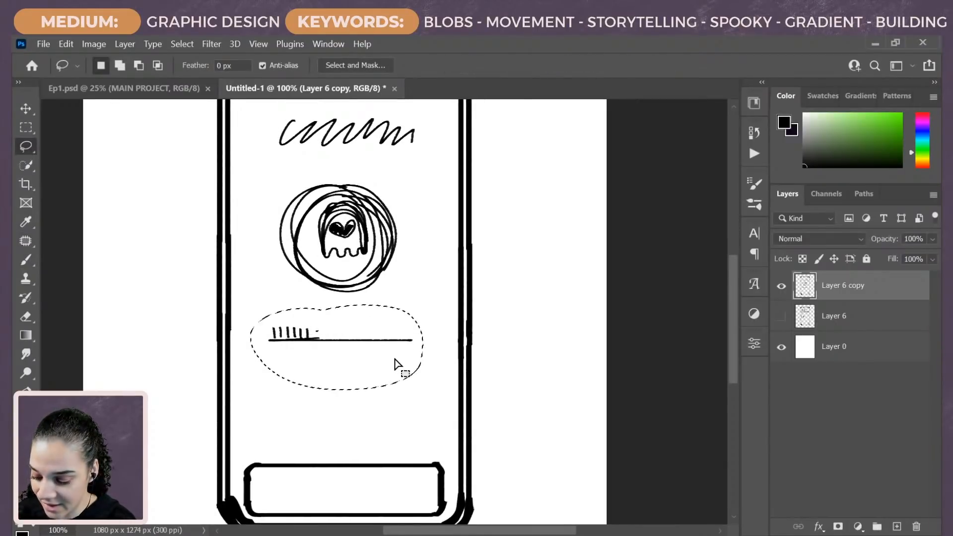
{"action": "key", "text": "ctrl+j"}
{"action": "key", "text": "ctrl+t"}
{"action": "left_click_drag", "start_coordinate": [385, 341], "coordinate": [386, 364]}
{"action": "key", "text": "Return"}
{"action": "key", "text": "ctrl+minus"}
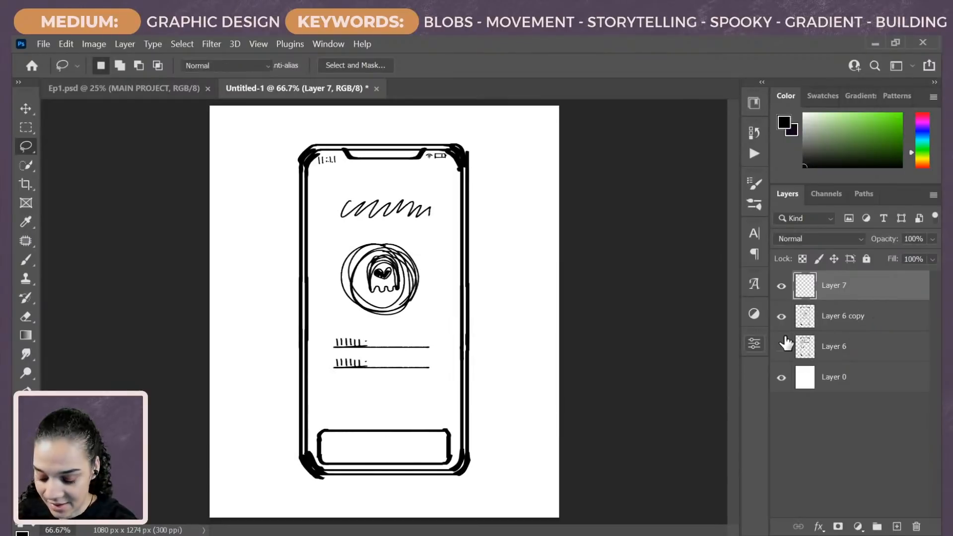
Step: Scribble placeholder text inside the dock rectangle and merge Layer 7 with Layer 6 copy
{"action": "key", "text": "b"}
{"action": "left_click_drag", "start_coordinate": [350, 447], "coordinate": [428, 446]}
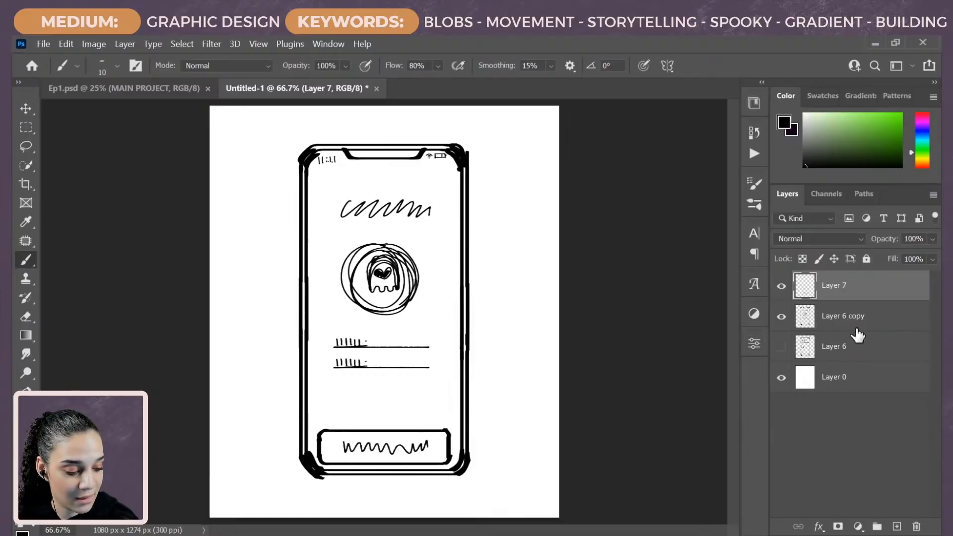
{"action": "left_click", "coordinate": [872, 322], "text": "ctrl"}
{"action": "key", "text": "ctrl+e"}
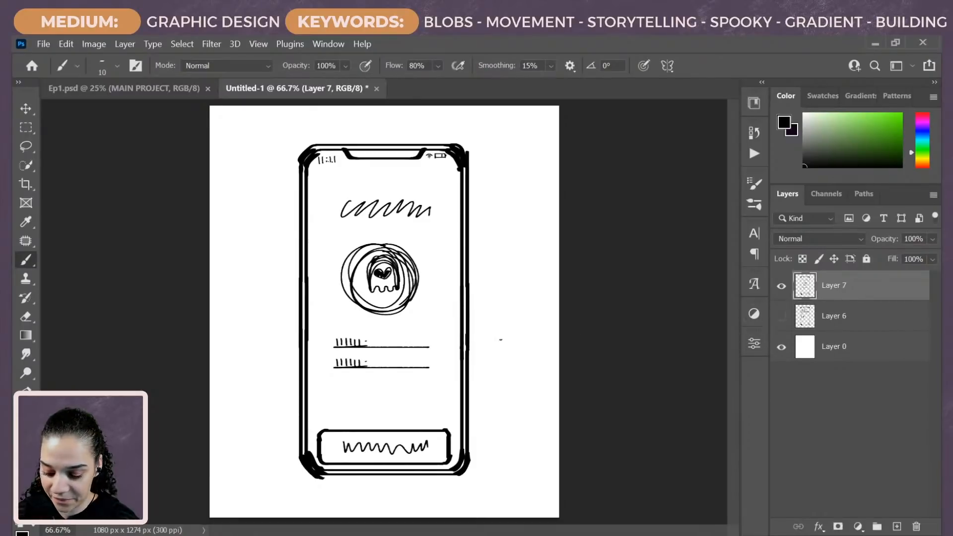
Step: Create a new layer between Layer 7 and Layer 6 and choose a light purple foreground color
{"action": "left_click", "coordinate": [863, 320]}
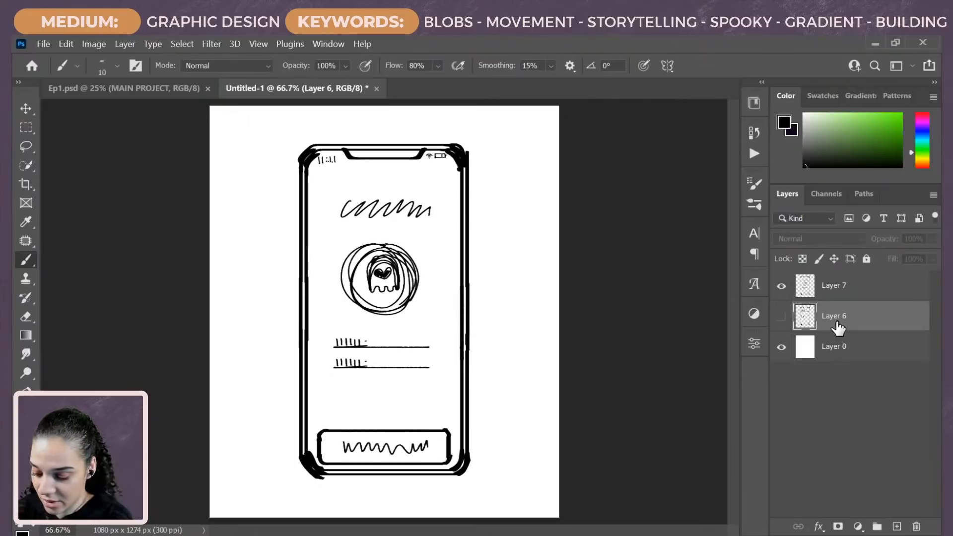
{"action": "key", "text": "ctrl+shift+n"}
{"action": "key", "text": "Return"}
{"action": "left_click", "coordinate": [831, 135]}
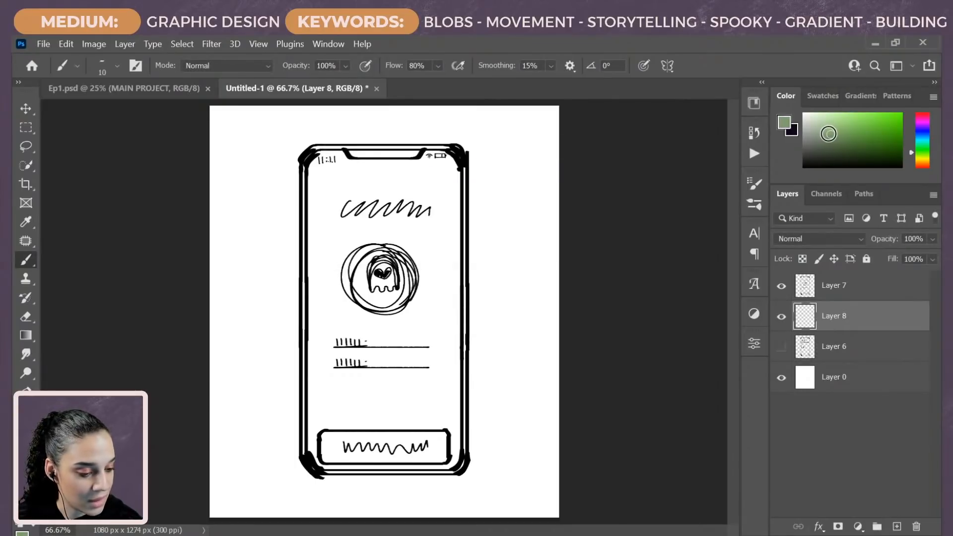
{"action": "left_click_drag", "start_coordinate": [923, 159], "coordinate": [923, 128]}
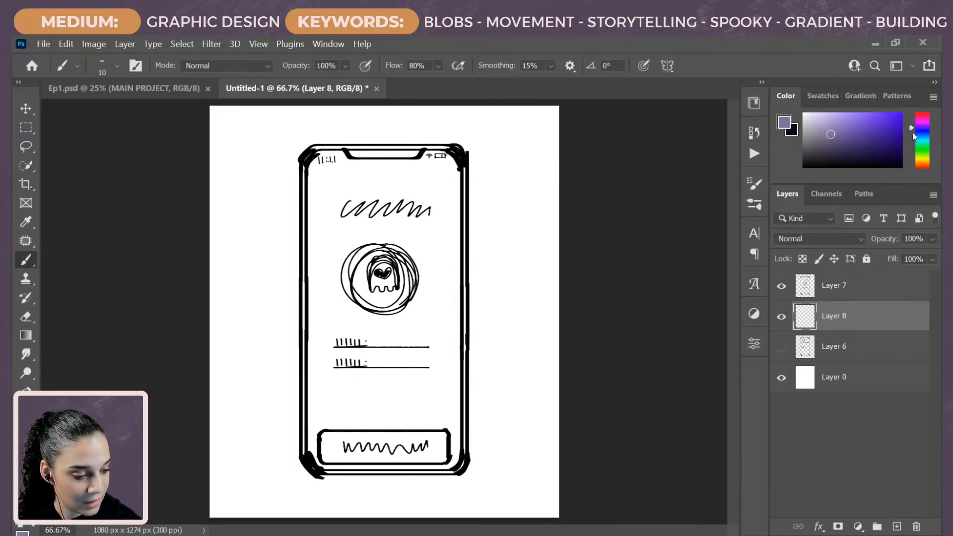
{"action": "left_click", "coordinate": [834, 121]}
Step: Paint the ghost circle light purple with a size 125 brush, and merge Layer 8 with Layer 7
{"action": "key", "text": "bracketright"}
{"action": "key", "text": "bracketright"}
{"action": "key", "text": "bracketright"}
{"action": "key", "text": "bracketright"}
{"action": "key", "text": "bracketright"}
{"action": "key", "text": "bracketright"}
{"action": "key", "text": "bracketright"}
{"action": "key", "text": "bracketright"}
{"action": "key", "text": "bracketright"}
{"action": "key", "text": "bracketright"}
{"action": "key", "text": "bracketright"}
{"action": "key", "text": "bracketright"}
{"action": "key", "text": "bracketright"}
{"action": "mouse_move", "coordinate": [387, 264]}
{"action": "left_mouse_down"}
{"action": "mouse_move", "coordinate": [391, 300]}
{"action": "mouse_move", "coordinate": [371, 308]}
{"action": "mouse_move", "coordinate": [353, 278]}
{"action": "mouse_move", "coordinate": [366, 270]}
{"action": "mouse_move", "coordinate": [365, 282]}
{"action": "mouse_move", "coordinate": [402, 303]}
{"action": "left_mouse_up"}
{"action": "left_click", "coordinate": [877, 298], "text": "shift"}
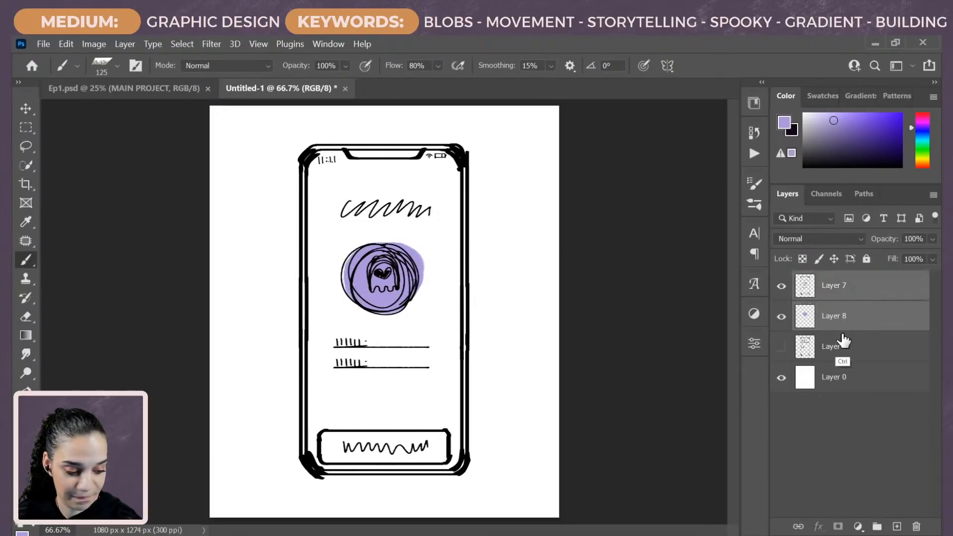
{"action": "key", "text": "ctrl+e"}
{"action": "key", "text": "l"}
{"action": "mouse_move", "coordinate": [380, 232]}
{"action": "left_mouse_down"}
{"action": "mouse_move", "coordinate": [341, 306]}
{"action": "mouse_move", "coordinate": [423, 317]}
{"action": "mouse_move", "coordinate": [385, 232]}
{"action": "left_mouse_up"}
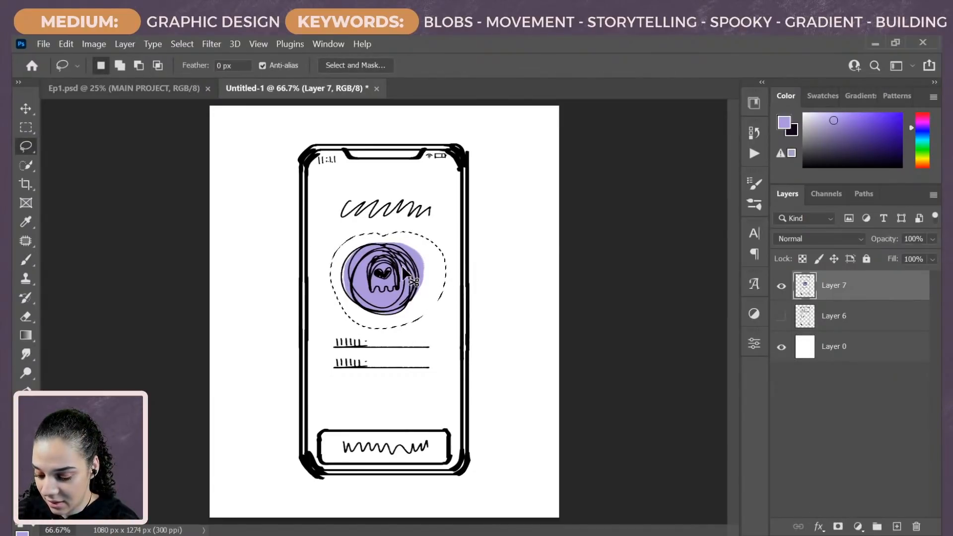
{"action": "key", "text": "ctrl+t"}
{"action": "left_click_drag", "start_coordinate": [403, 267], "coordinate": [403, 267]}
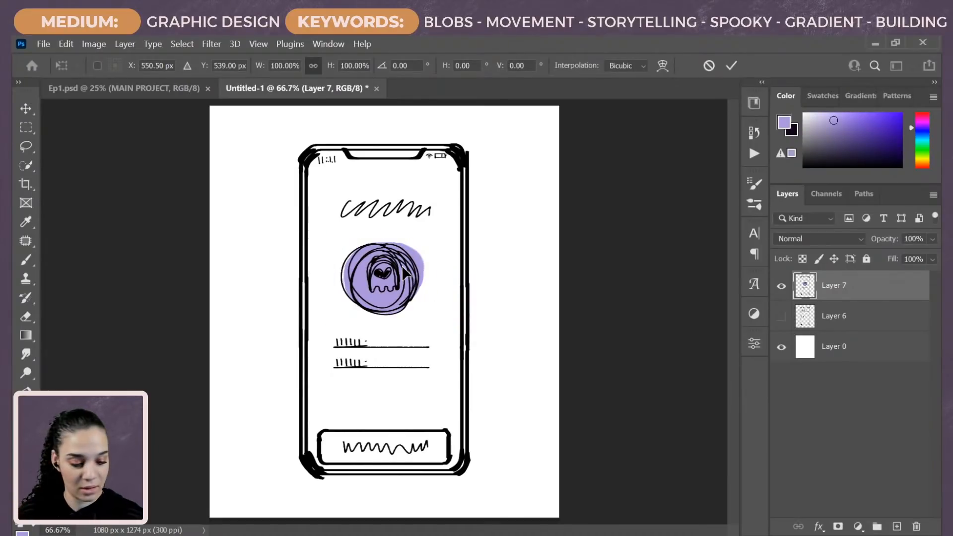
{"action": "key", "text": "l"}
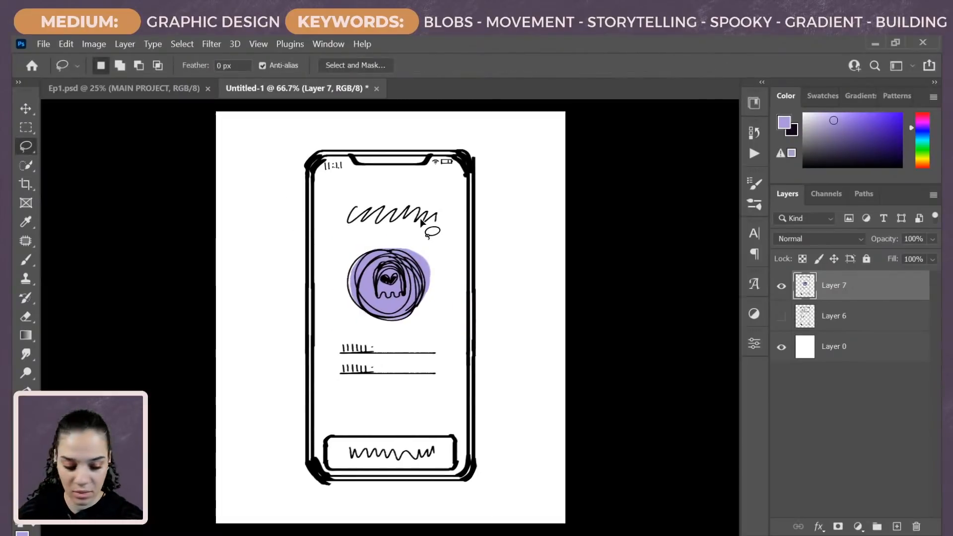
Step: Switch to full screen mode with the interface hidden, keeping the phone sketch in view
{"action": "key", "text": "f"}
{"action": "key", "text": "f"}
{"action": "mouse_move", "coordinate": [517, 270]}
{"action": "left_mouse_down"}
{"action": "mouse_move", "coordinate": [447, 266]}
{"action": "mouse_move", "coordinate": [471, 269]}
{"action": "left_mouse_up"}
Step: Lasso the purple ghost circle and try to scale it up with Free Transform, hiding the transform outline
{"action": "left_click_drag", "start_coordinate": [406, 211], "coordinate": [366, 262]}
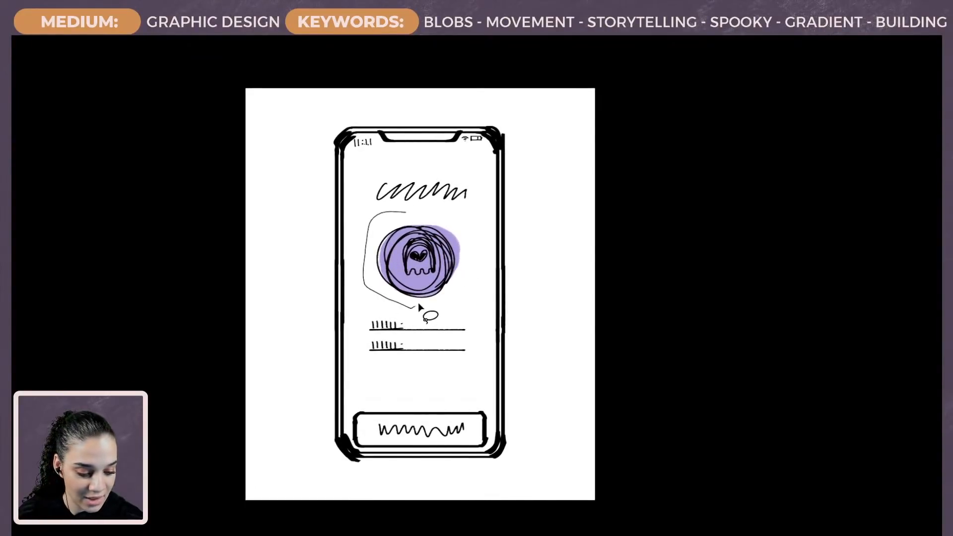
{"action": "mouse_move", "coordinate": [418, 302]}
{"action": "left_mouse_down"}
{"action": "mouse_move", "coordinate": [458, 297]}
{"action": "mouse_move", "coordinate": [471, 259]}
{"action": "mouse_move", "coordinate": [465, 227]}
{"action": "mouse_move", "coordinate": [407, 212]}
{"action": "left_mouse_up"}
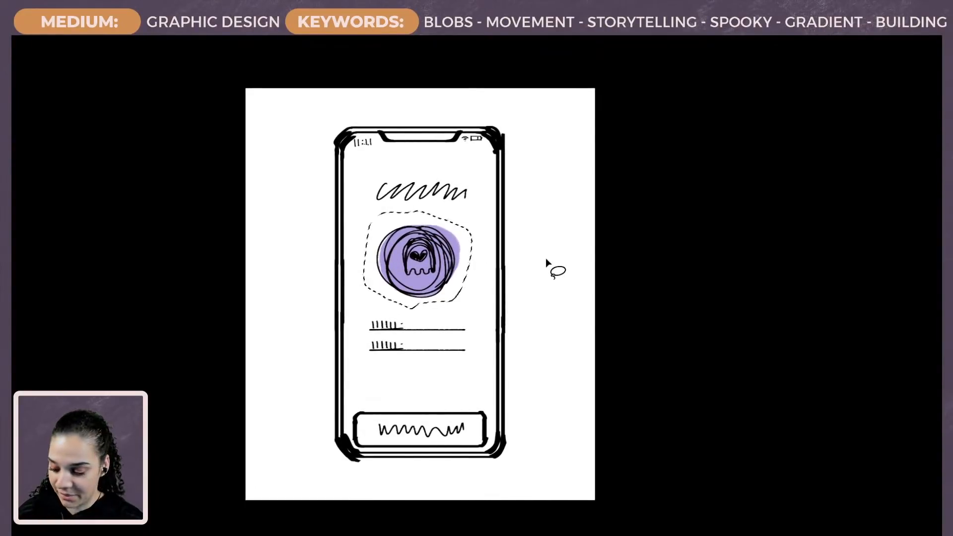
{"action": "key", "text": "ctrl+t"}
{"action": "key", "text": "ctrl+h"}
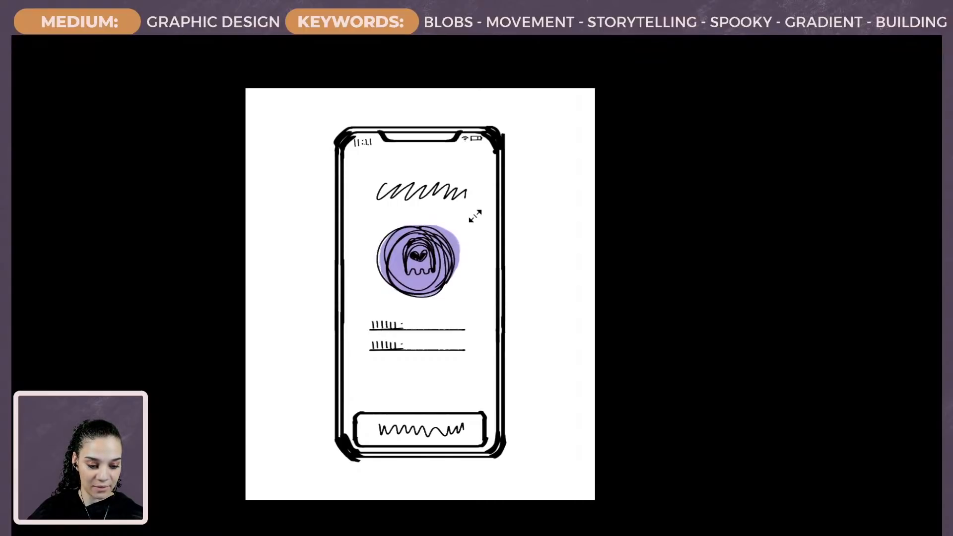
{"action": "left_click_drag", "start_coordinate": [475, 216], "coordinate": [919, 50]}
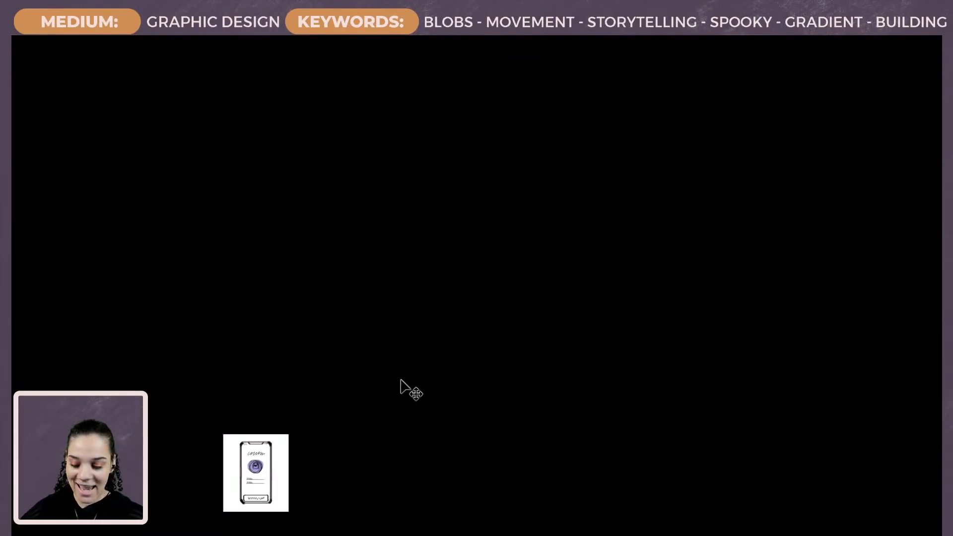
{"action": "scroll", "coordinate": [314, 447], "scroll_direction": "up", "scroll_amount": 5}
{"action": "left_click_drag", "start_coordinate": [231, 513], "coordinate": [437, 225]}
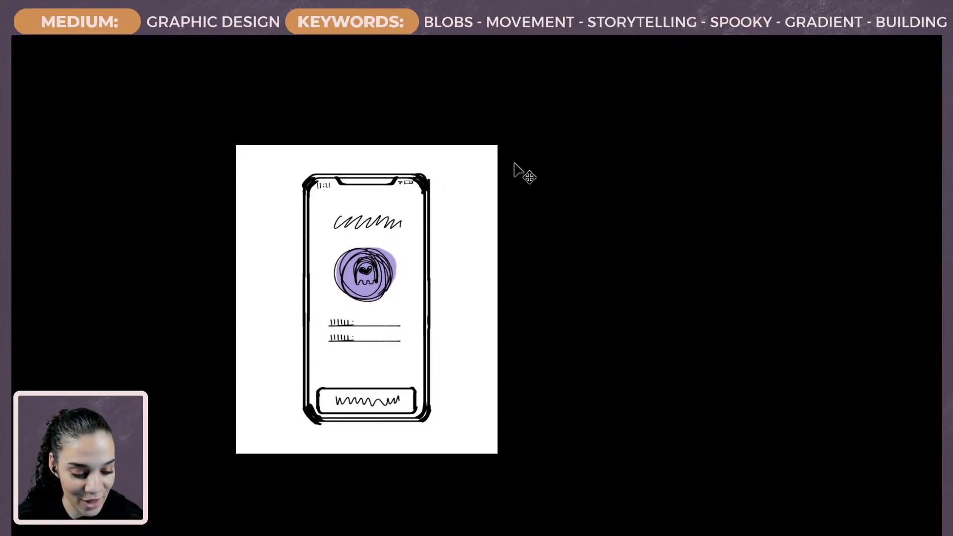
{"action": "key", "text": "ctrl+equal"}
{"action": "left_click_drag", "start_coordinate": [434, 249], "coordinate": [499, 252]}
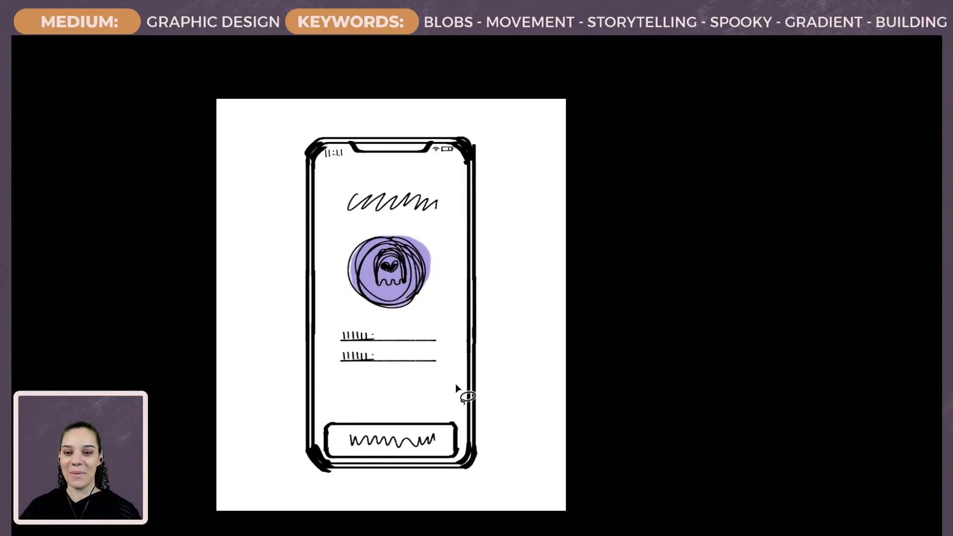
Step: Return to the standard screen mode with the full interface shown
{"action": "key", "text": "f"}
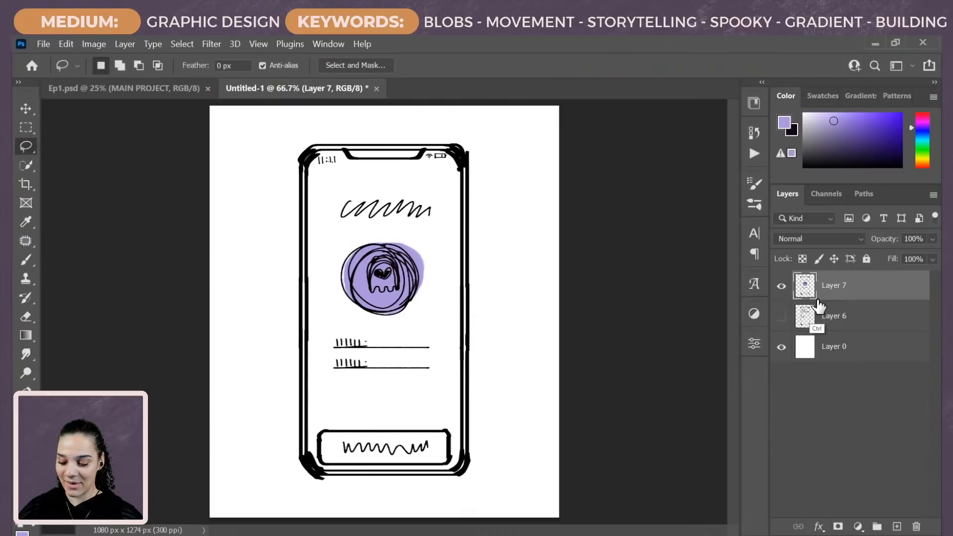
{"action": "key", "text": "ctrl+j"}
{"action": "left_click", "coordinate": [781, 317]}
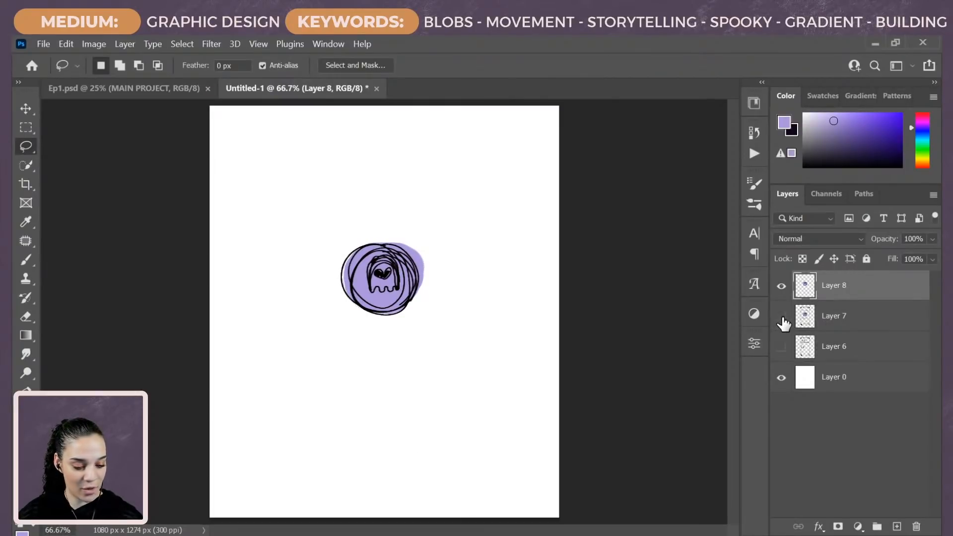
{"action": "key", "text": "ctrl+z"}
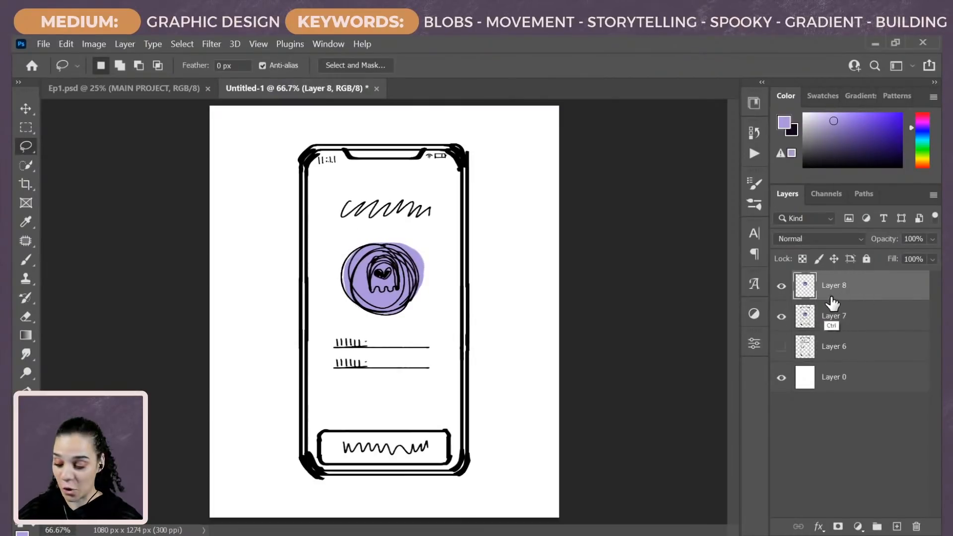
{"action": "left_click", "coordinate": [781, 316]}
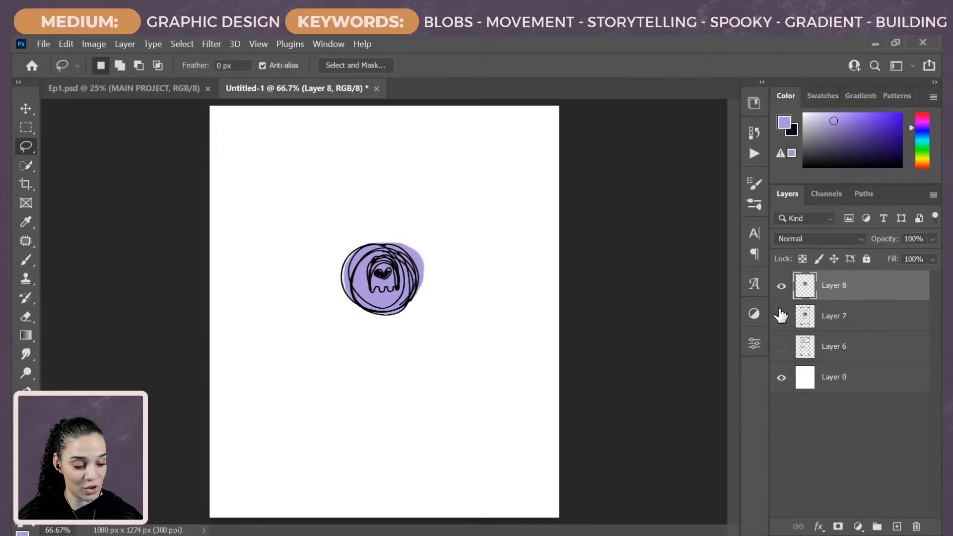
{"action": "left_click", "coordinate": [781, 316]}
{"action": "key", "text": "ctrl+z"}
{"action": "key", "text": "ctrl+z"}
{"action": "key", "text": "ctrl+z"}
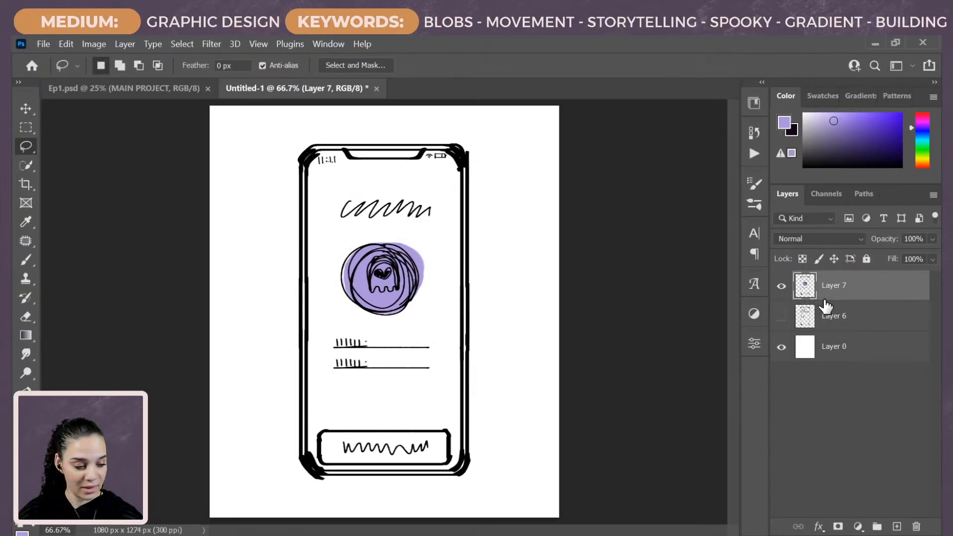
Step: Duplicate the whole Layer 7 with the original hidden, and cut the title, ghost, input fields and button out of the copy's phone frame
{"action": "key", "text": "ctrl+j"}
{"action": "left_click", "coordinate": [781, 317]}
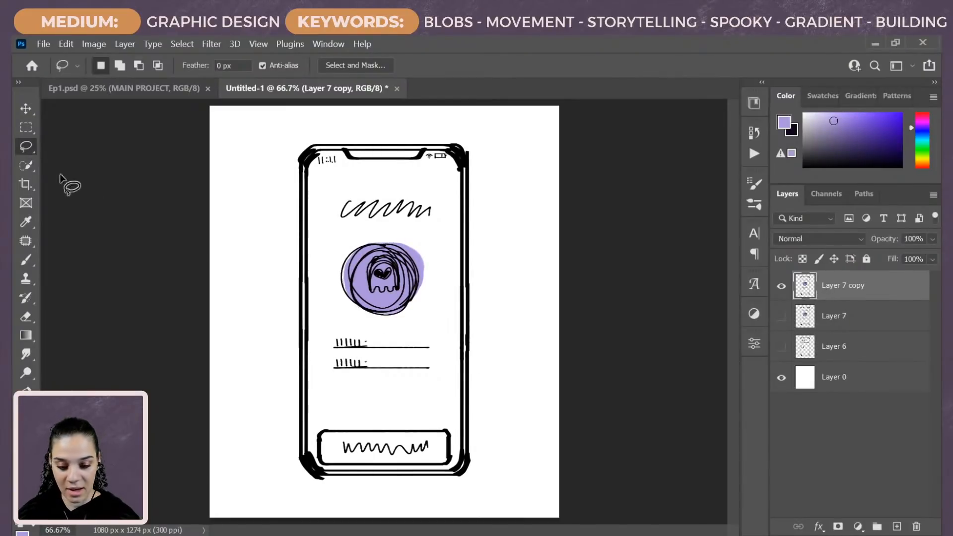
{"action": "key", "text": "m"}
{"action": "mouse_move", "coordinate": [320, 182]}
{"action": "left_mouse_down"}
{"action": "mouse_move", "coordinate": [341, 362]}
{"action": "mouse_move", "coordinate": [401, 424]}
{"action": "mouse_move", "coordinate": [454, 461]}
{"action": "mouse_move", "coordinate": [449, 438]}
{"action": "mouse_move", "coordinate": [453, 468]}
{"action": "left_mouse_up"}
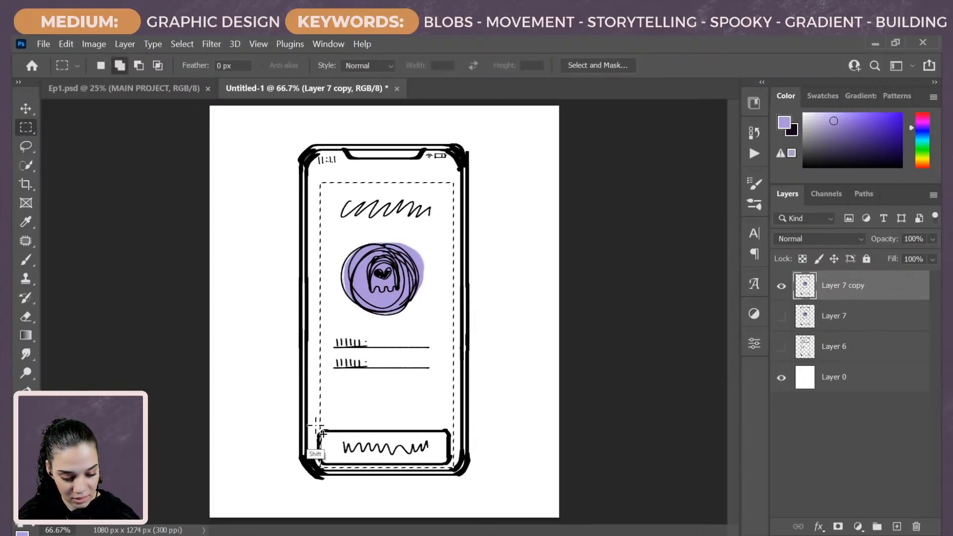
{"action": "left_click_drag", "start_coordinate": [316, 426], "coordinate": [328, 466]}
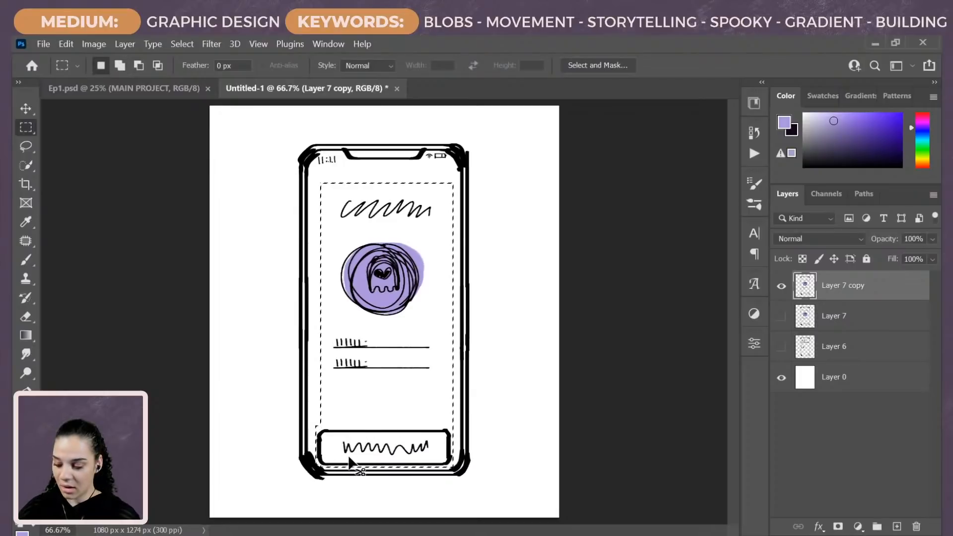
{"action": "key", "text": "ctrl+x"}
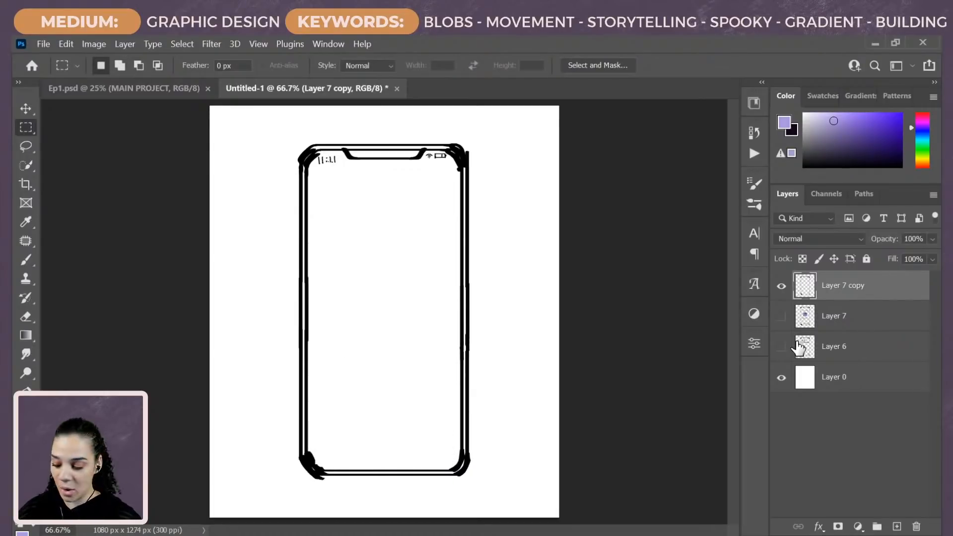
Step: Switch to the brush and reduce its size to 25
{"action": "key", "text": "b"}
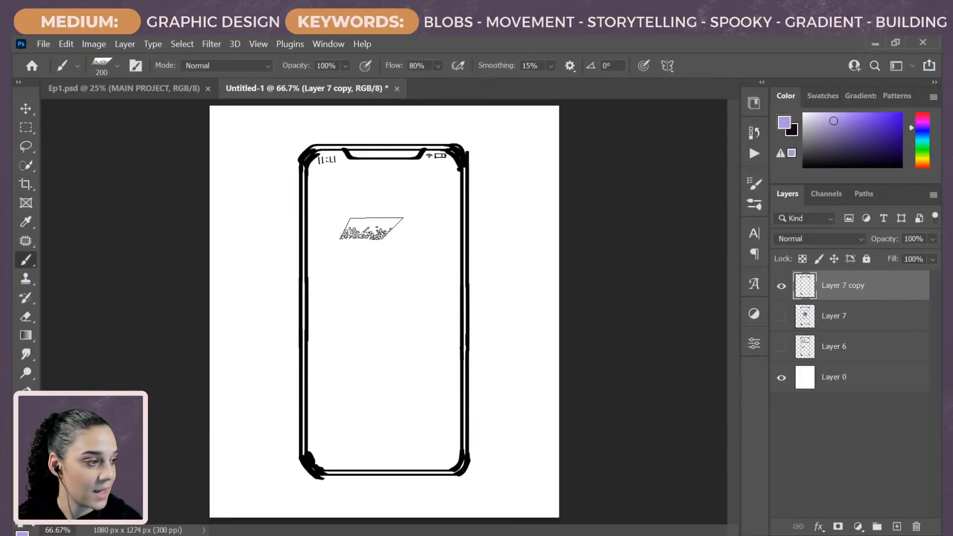
{"action": "key", "text": "bracketleft"}
{"action": "key", "text": "bracketleft"}
{"action": "key", "text": "bracketleft"}
{"action": "key", "text": "bracketleft"}
{"action": "key", "text": "bracketleft"}
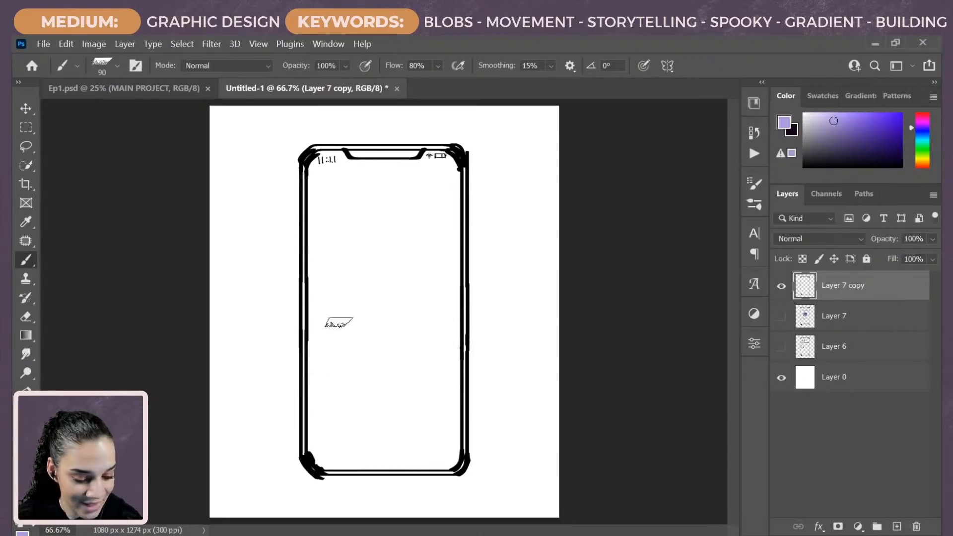
{"action": "key", "text": "bracketleft"}
{"action": "key", "text": "bracketleft"}
{"action": "key", "text": "bracketleft"}
{"action": "key", "text": "bracketleft"}
{"action": "key", "text": "bracketleft"}
{"action": "key", "text": "bracketleft"}
{"action": "key", "text": "bracketleft"}
{"action": "key", "text": "bracketleft"}
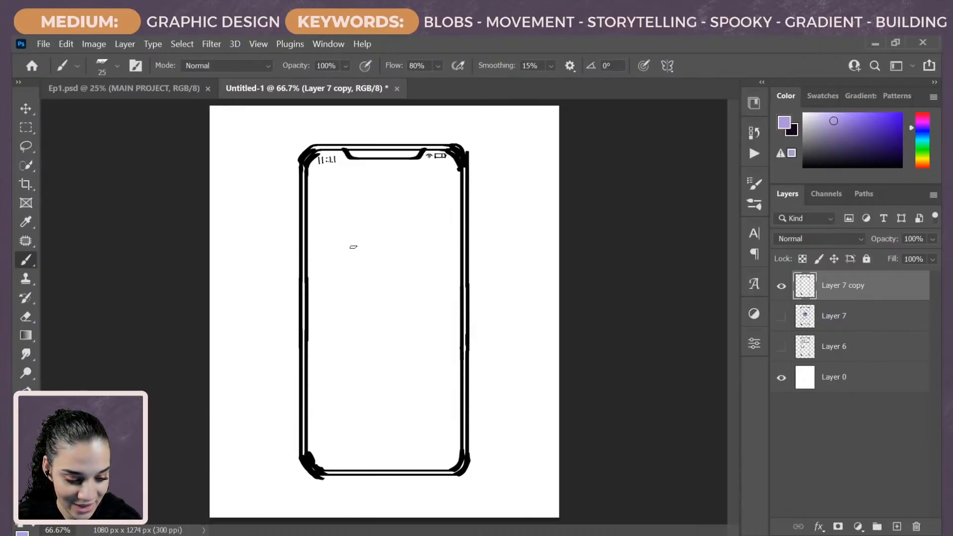
{"action": "left_click", "coordinate": [338, 262]}
{"action": "left_click_drag", "start_coordinate": [331, 261], "coordinate": [430, 258]}
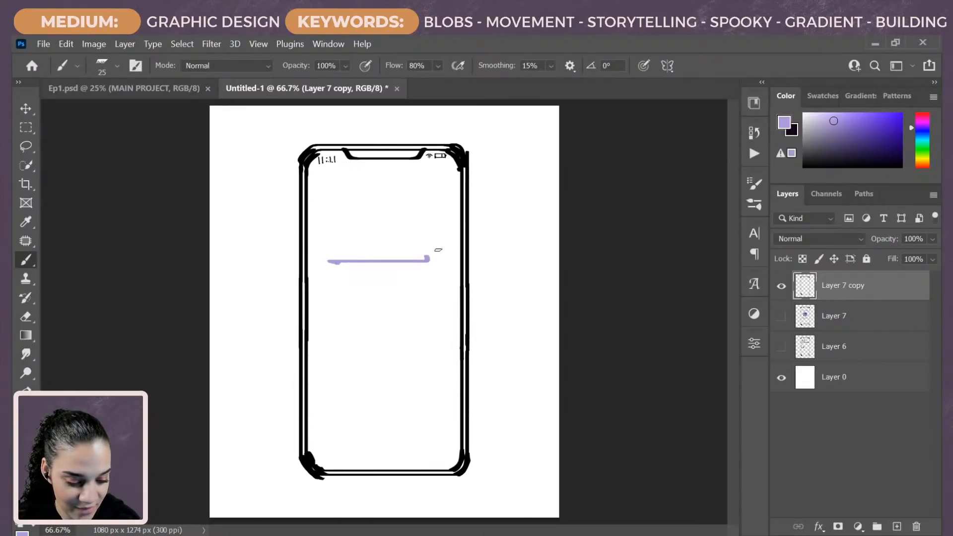
{"action": "key", "text": "ctrl+z"}
Step: Draw a black panel edge with rounded upper corners and a small handle bar across the middle of the empty phone screen
{"action": "left_click", "coordinate": [804, 166]}
{"action": "key", "text": "ctrl+z"}
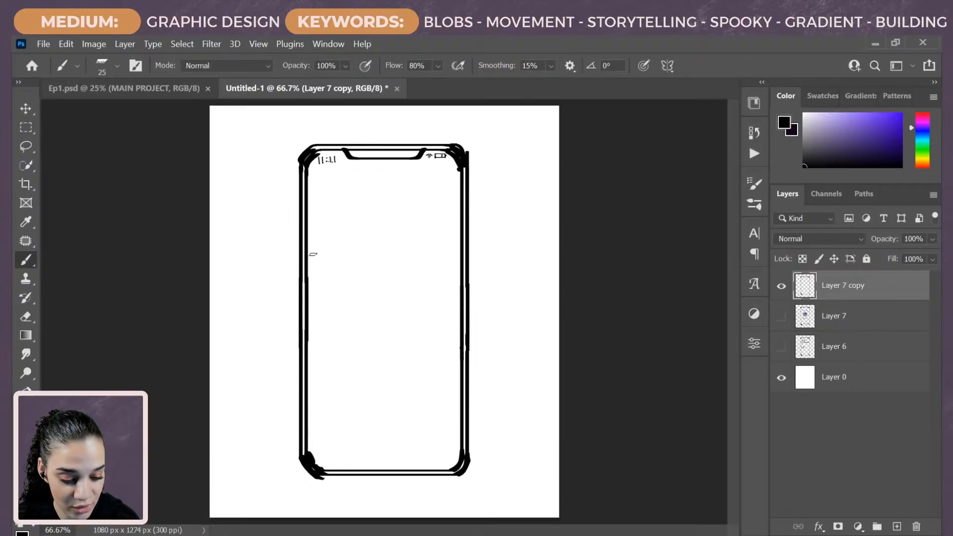
{"action": "left_click_drag", "start_coordinate": [310, 257], "coordinate": [459, 257]}
{"action": "left_click_drag", "start_coordinate": [320, 258], "coordinate": [309, 278]}
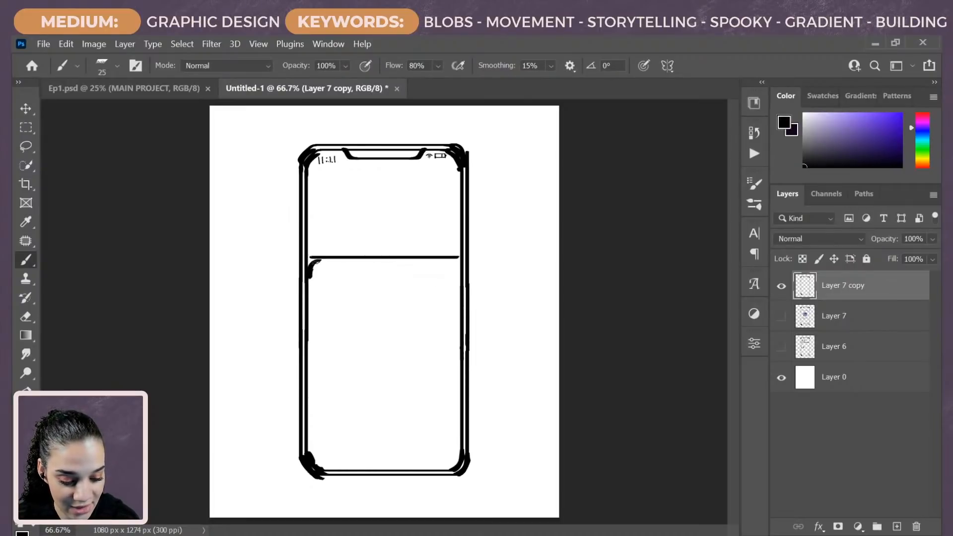
{"action": "left_click_drag", "start_coordinate": [446, 259], "coordinate": [462, 277]}
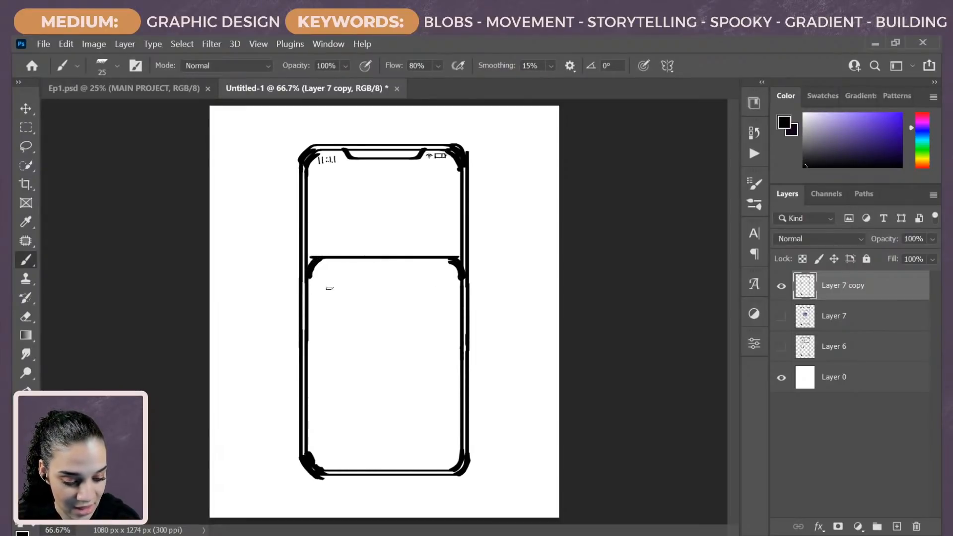
{"action": "left_click", "coordinate": [313, 271], "text": "shift"}
{"action": "key", "text": "ctrl+z"}
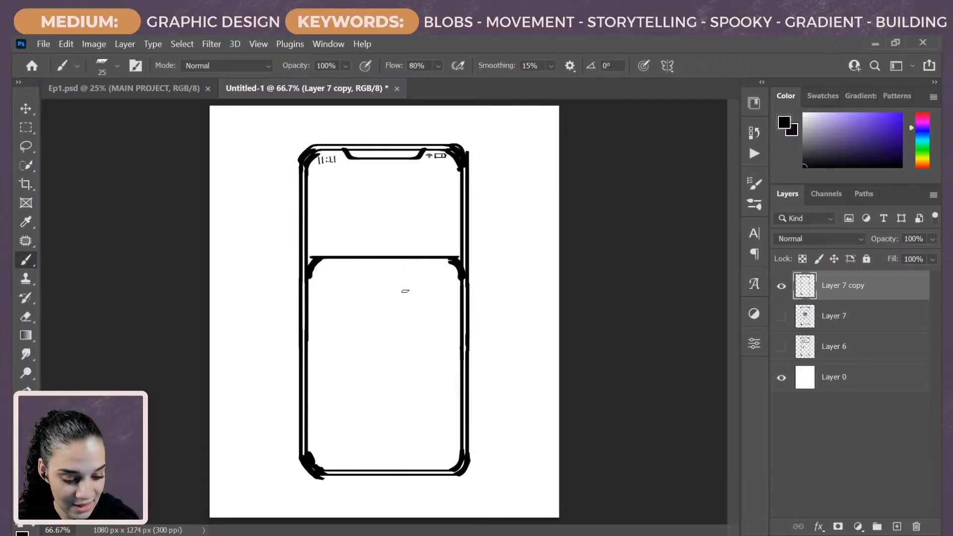
{"action": "mouse_move", "coordinate": [400, 267]}
{"action": "left_mouse_down"}
{"action": "mouse_move", "coordinate": [376, 267]}
{"action": "mouse_move", "coordinate": [401, 267]}
{"action": "mouse_move", "coordinate": [386, 262]}
{"action": "left_mouse_up"}
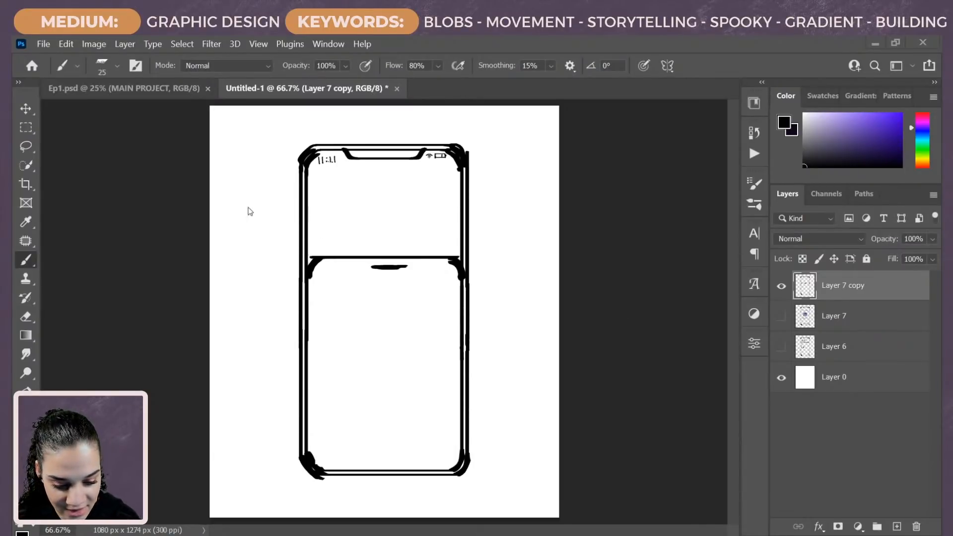
Step: Move the panel's top edge and handle bar slightly lower in the phone screen with Free Transform, and clear the selection
{"action": "key", "text": "m"}
{"action": "left_click_drag", "start_coordinate": [308, 208], "coordinate": [461, 323]}
{"action": "key", "text": "ctrl+t"}
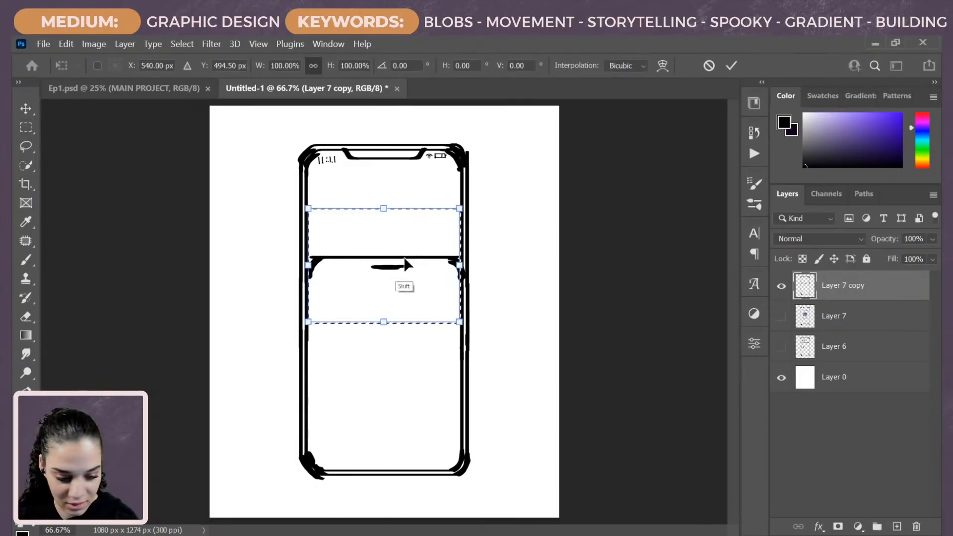
{"action": "left_click_drag", "start_coordinate": [412, 259], "coordinate": [412, 290]}
{"action": "key", "text": "Return"}
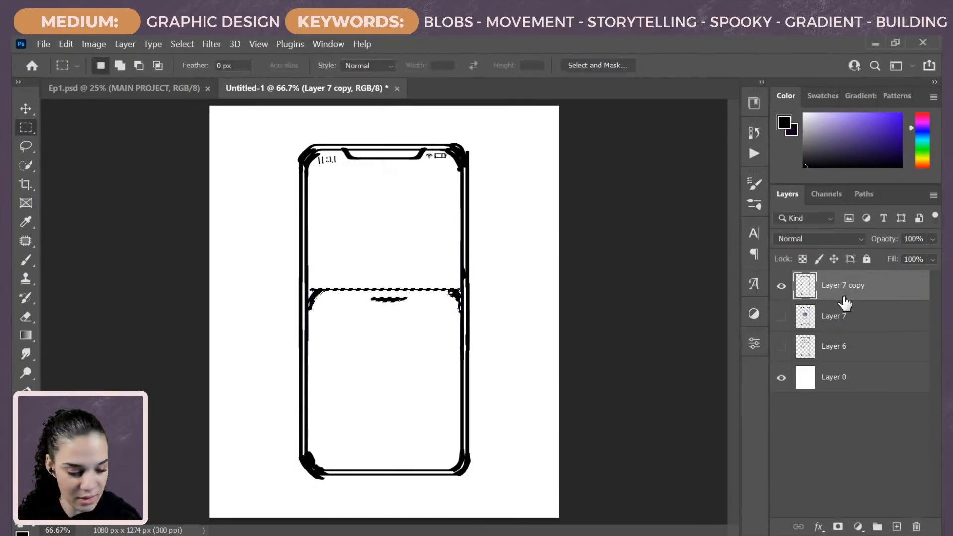
{"action": "key", "text": "ctrl+d"}
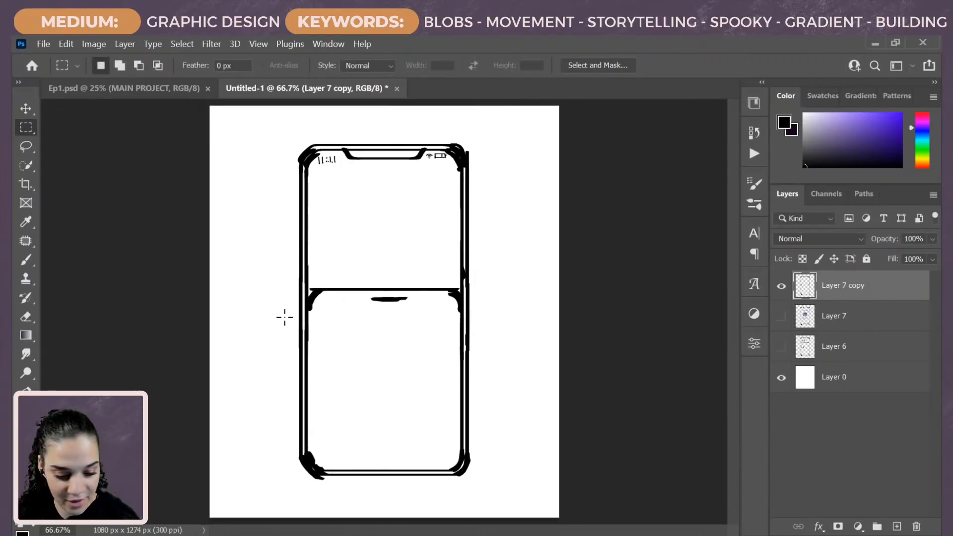
Step: Draw a large black ghost with a wavy hem and two dot eyes in the phone screen's area above the panel
{"action": "key", "text": "b"}
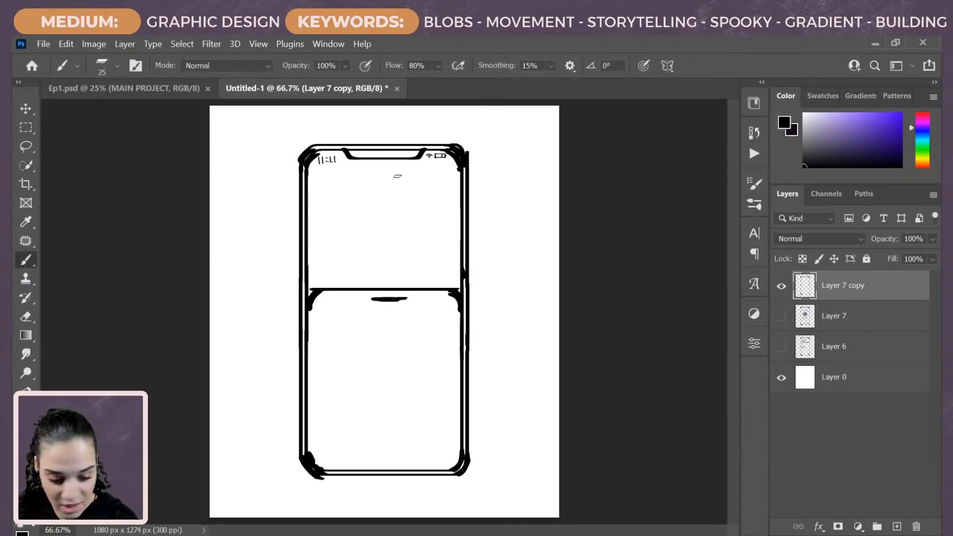
{"action": "mouse_move", "coordinate": [401, 175]}
{"action": "left_mouse_down"}
{"action": "mouse_move", "coordinate": [355, 205]}
{"action": "mouse_move", "coordinate": [409, 198]}
{"action": "mouse_move", "coordinate": [410, 262]}
{"action": "left_mouse_up"}
{"action": "mouse_move", "coordinate": [355, 200]}
{"action": "left_mouse_down"}
{"action": "mouse_move", "coordinate": [356, 264]}
{"action": "mouse_move", "coordinate": [375, 267]}
{"action": "mouse_move", "coordinate": [385, 253]}
{"action": "mouse_move", "coordinate": [390, 268]}
{"action": "mouse_move", "coordinate": [411, 256]}
{"action": "left_mouse_up"}
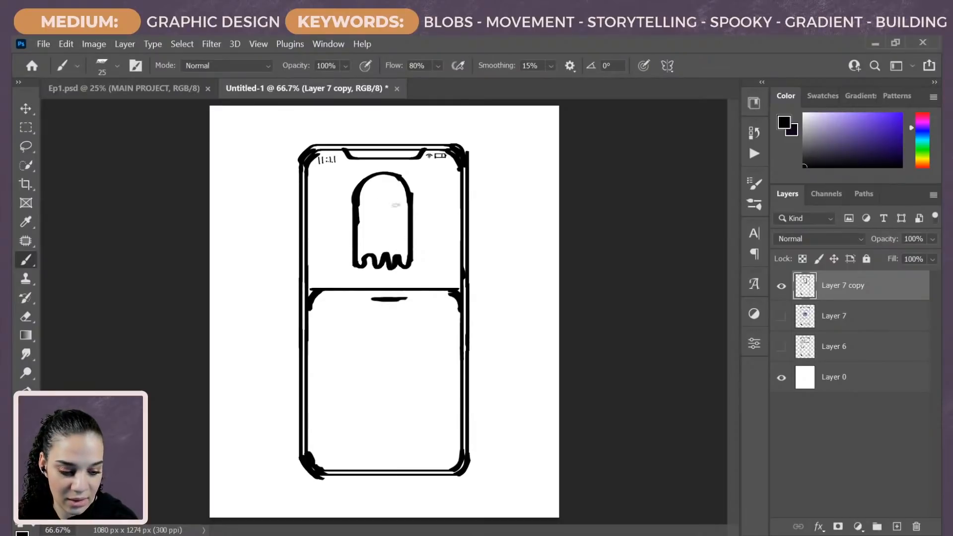
{"action": "left_click", "coordinate": [379, 200]}
{"action": "left_click", "coordinate": [398, 200]}
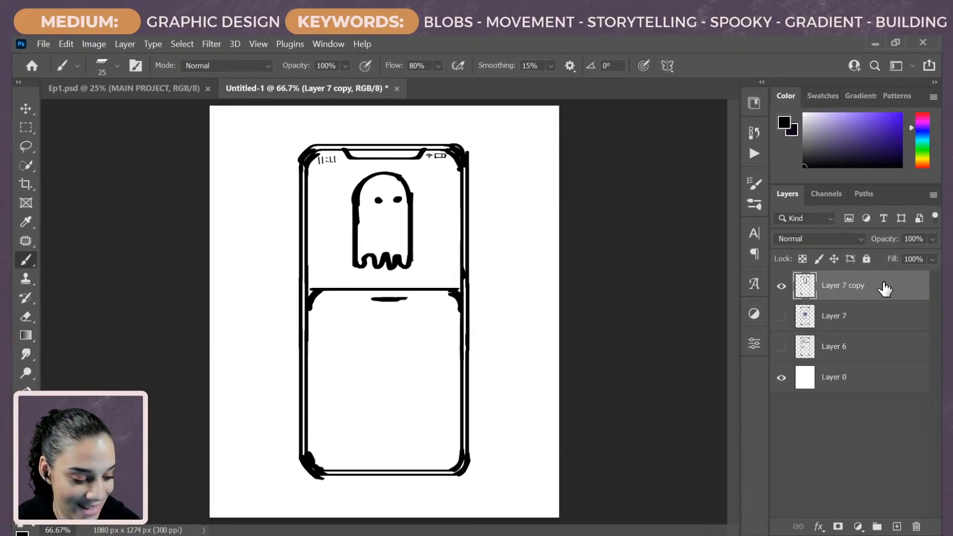
Step: Handwrite "ConnECT" above the phone's upper left corner with a size 15 brush
{"action": "key", "text": "ctrl+1"}
{"action": "left_click_drag", "start_coordinate": [366, 155], "coordinate": [399, 323]}
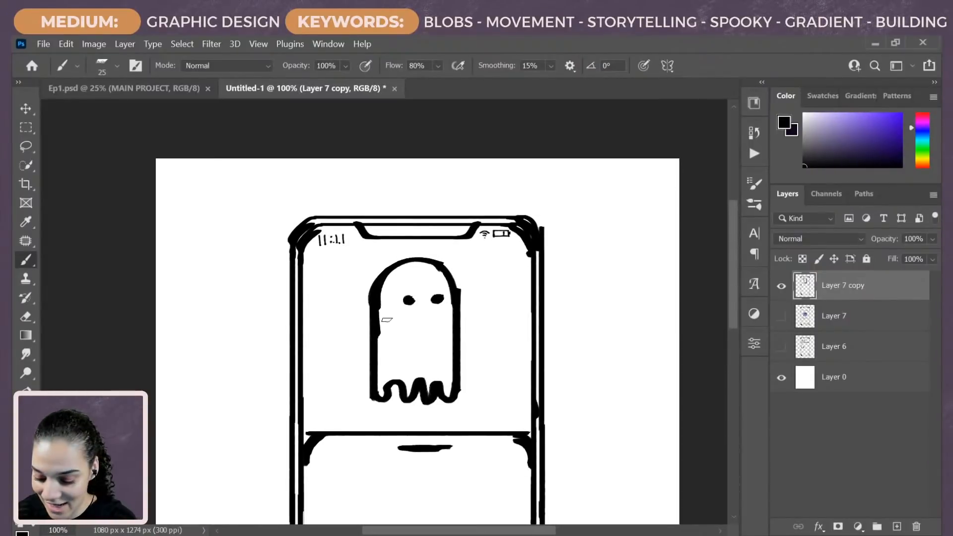
{"action": "key", "text": "bracketleft"}
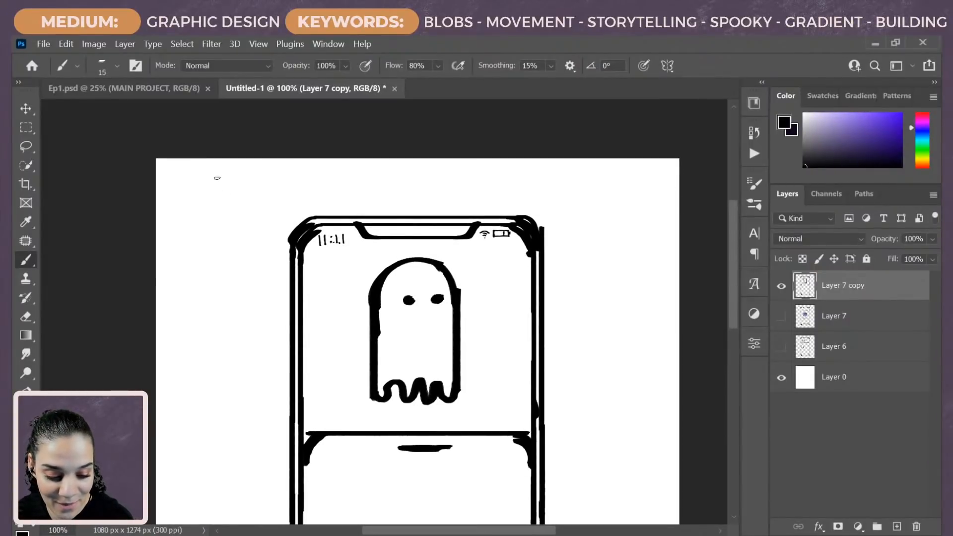
{"action": "mouse_move", "coordinate": [219, 185]}
{"action": "left_mouse_down"}
{"action": "mouse_move", "coordinate": [208, 197]}
{"action": "mouse_move", "coordinate": [222, 196]}
{"action": "left_mouse_up"}
{"action": "left_click_drag", "start_coordinate": [230, 185], "coordinate": [228, 186]}
{"action": "left_click_drag", "start_coordinate": [239, 184], "coordinate": [283, 195]}
{"action": "key", "text": "ctrl+z"}
{"action": "key", "text": "ctrl+z"}
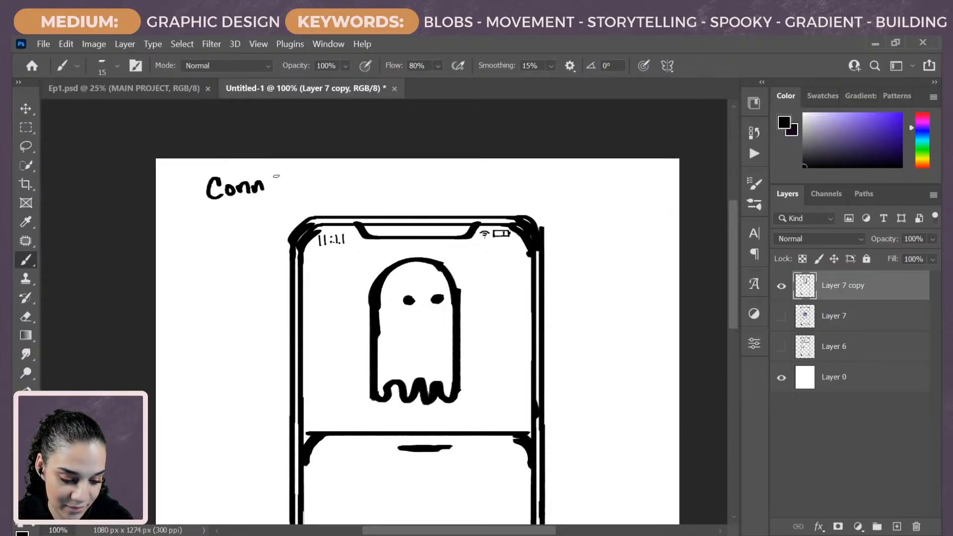
{"action": "mouse_move", "coordinate": [278, 175]}
{"action": "left_mouse_down"}
{"action": "mouse_move", "coordinate": [269, 198]}
{"action": "mouse_move", "coordinate": [287, 198]}
{"action": "left_mouse_up"}
{"action": "mouse_move", "coordinate": [268, 189]}
{"action": "left_mouse_down"}
{"action": "mouse_move", "coordinate": [304, 196]}
{"action": "mouse_move", "coordinate": [314, 174]}
{"action": "mouse_move", "coordinate": [313, 198]}
{"action": "left_mouse_up"}
{"action": "mouse_move", "coordinate": [332, 182]}
{"action": "left_mouse_down"}
{"action": "mouse_move", "coordinate": [324, 177]}
{"action": "mouse_move", "coordinate": [340, 195]}
{"action": "left_mouse_up"}
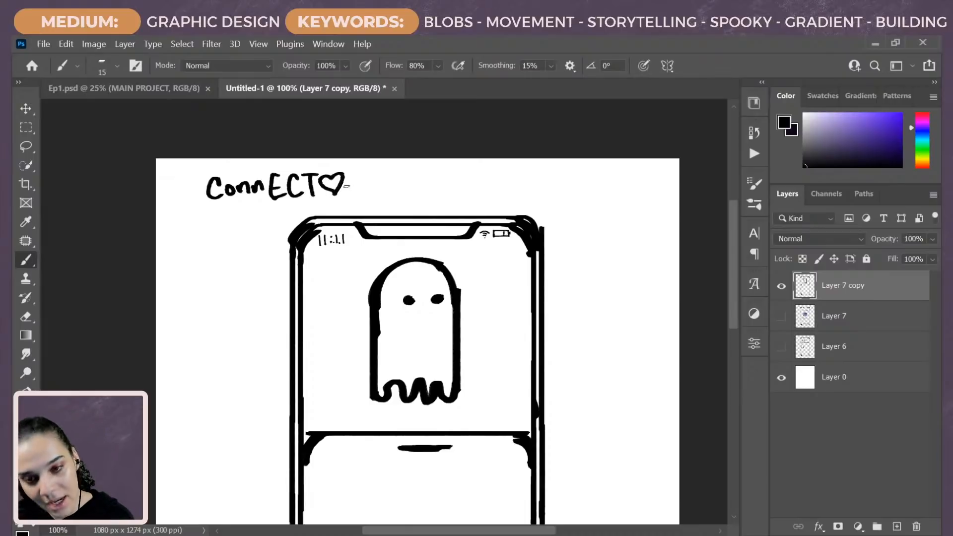
{"action": "key", "text": "ctrl+z"}
{"action": "key", "text": "ctrl+z"}
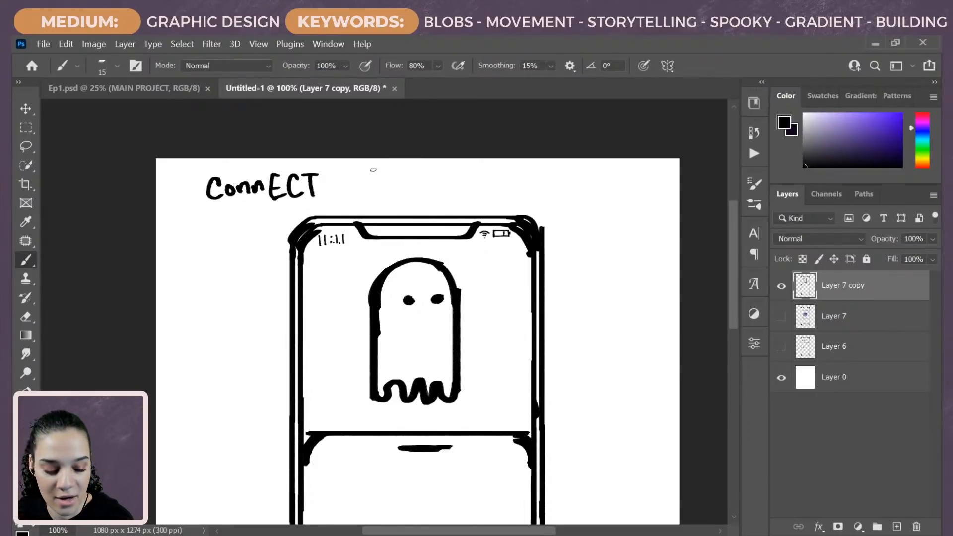
{"action": "mouse_move", "coordinate": [331, 177]}
{"action": "left_mouse_down"}
{"action": "mouse_move", "coordinate": [321, 177]}
{"action": "mouse_move", "coordinate": [327, 194]}
{"action": "mouse_move", "coordinate": [347, 194]}
{"action": "left_mouse_up"}
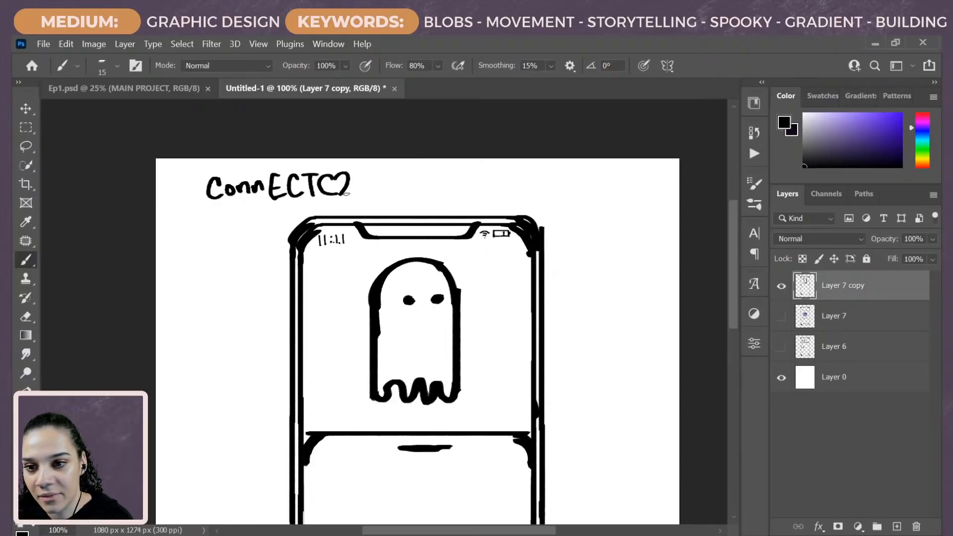
{"action": "key", "text": "ctrl+z"}
{"action": "key", "text": "ctrl+z"}
Step: Complete the handwritten name above the phone as "ConnECTO" with a plain letter O
{"action": "mouse_move", "coordinate": [330, 178]}
{"action": "left_mouse_down"}
{"action": "mouse_move", "coordinate": [341, 182]}
{"action": "mouse_move", "coordinate": [329, 176]}
{"action": "left_mouse_up"}
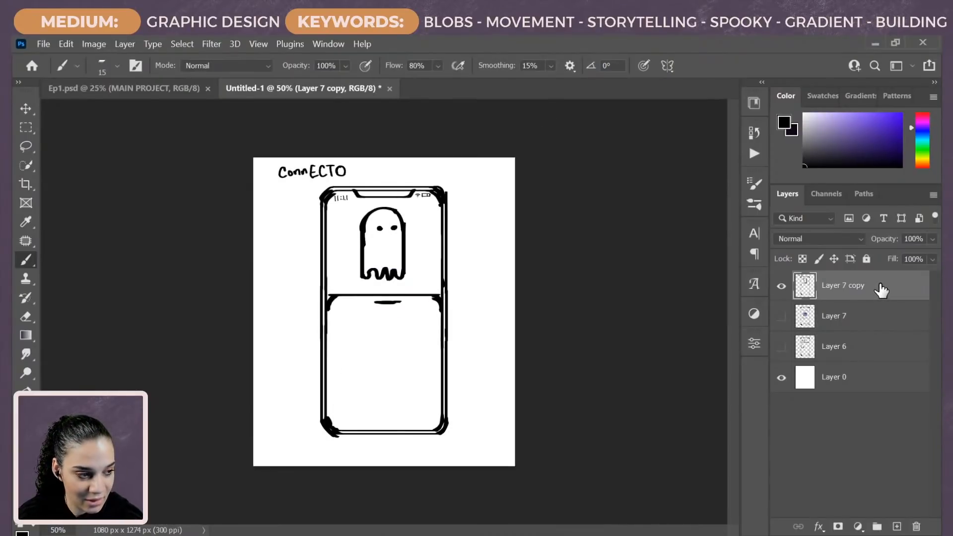
{"action": "key", "text": "ctrl+plus"}
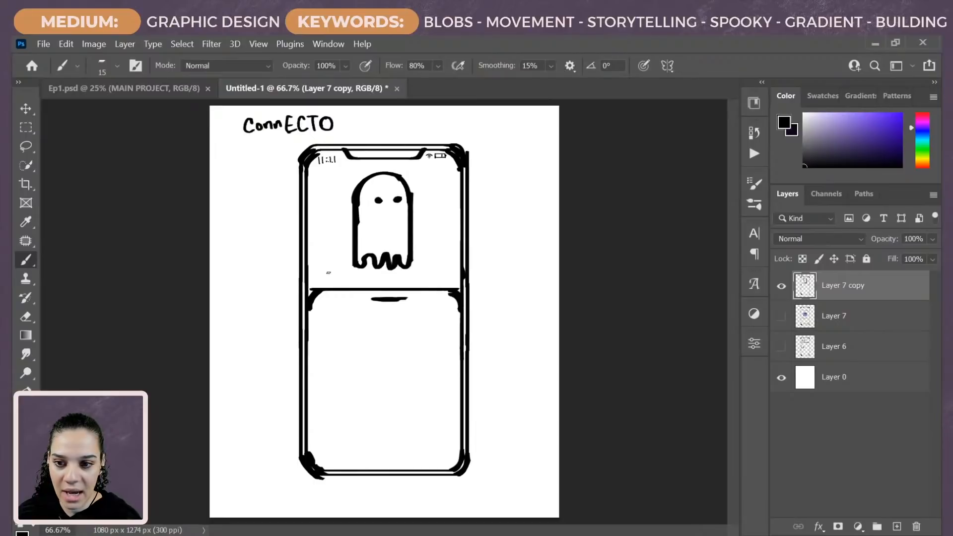
Step: Draw a square icon containing a heart over the left part of the panel's top edge and thicken its outline
{"action": "mouse_move", "coordinate": [339, 275]}
{"action": "left_mouse_down"}
{"action": "mouse_move", "coordinate": [326, 281]}
{"action": "mouse_move", "coordinate": [352, 274]}
{"action": "mouse_move", "coordinate": [354, 287]}
{"action": "mouse_move", "coordinate": [327, 308]}
{"action": "mouse_move", "coordinate": [356, 308]}
{"action": "mouse_move", "coordinate": [347, 310]}
{"action": "mouse_move", "coordinate": [354, 274]}
{"action": "mouse_move", "coordinate": [328, 306]}
{"action": "mouse_move", "coordinate": [333, 287]}
{"action": "mouse_move", "coordinate": [351, 294]}
{"action": "left_mouse_up"}
{"action": "key", "text": "e"}
{"action": "key", "text": "b"}
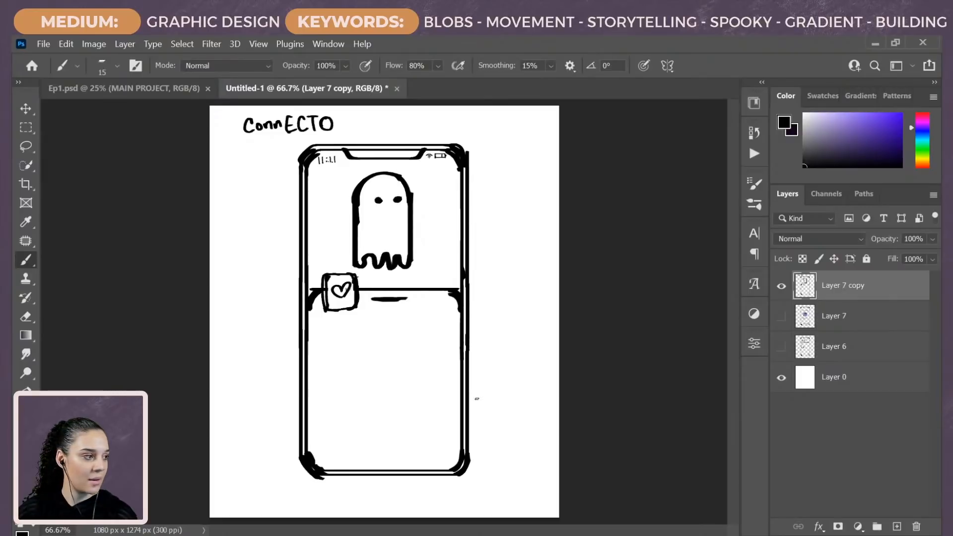
{"action": "left_click_drag", "start_coordinate": [324, 308], "coordinate": [346, 308]}
{"action": "mouse_move", "coordinate": [350, 274]}
{"action": "left_mouse_down"}
{"action": "mouse_move", "coordinate": [357, 283]}
{"action": "mouse_move", "coordinate": [343, 275]}
{"action": "mouse_move", "coordinate": [357, 308]}
{"action": "mouse_move", "coordinate": [334, 313]}
{"action": "left_mouse_up"}
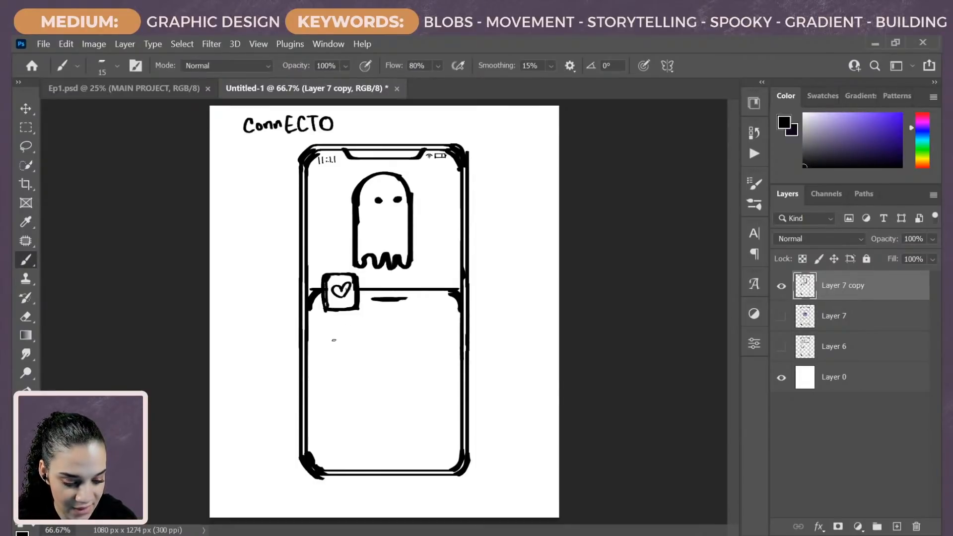
Step: Scribble a bold zigzag placeholder name followed by a short dash in the lower panel, beneath the heart icon
{"action": "mouse_move", "coordinate": [328, 328]}
{"action": "left_mouse_down"}
{"action": "mouse_move", "coordinate": [365, 339]}
{"action": "mouse_move", "coordinate": [401, 335]}
{"action": "left_mouse_up"}
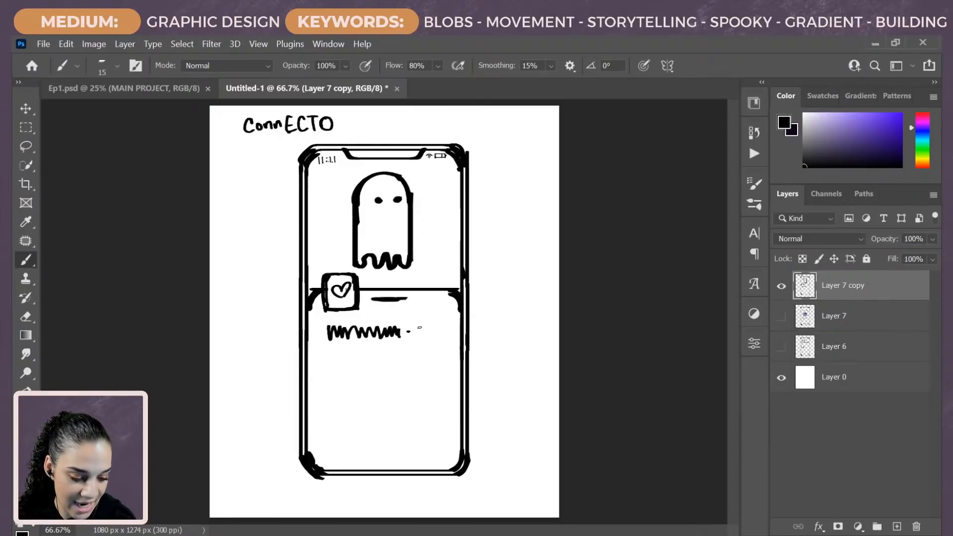
{"action": "left_click_drag", "start_coordinate": [417, 325], "coordinate": [436, 338]}
{"action": "left_click_drag", "start_coordinate": [441, 323], "coordinate": [444, 338]}
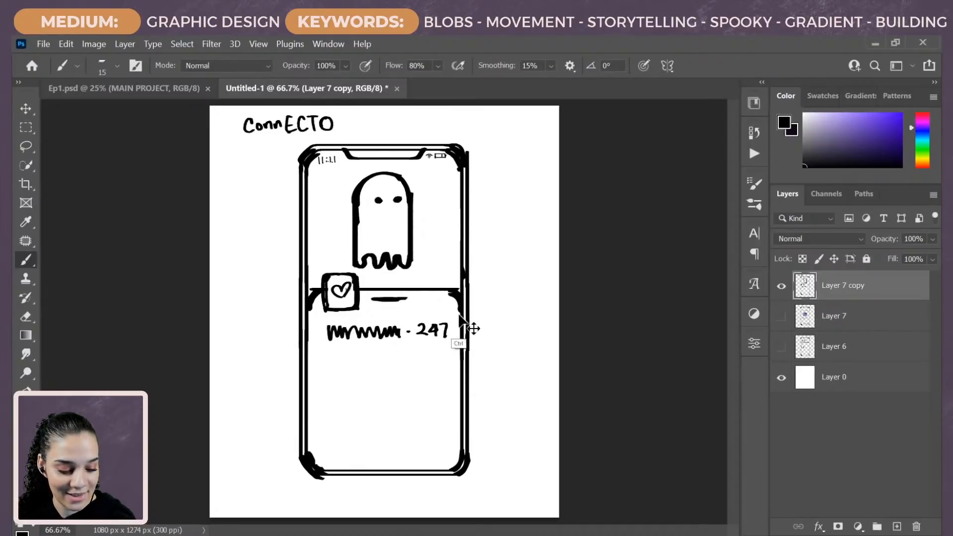
{"action": "key", "text": "ctrl+z"}
{"action": "key", "text": "ctrl+z"}
{"action": "key", "text": "ctrl+z"}
{"action": "key", "text": "ctrl+z"}
{"action": "key", "text": "ctrl+z"}
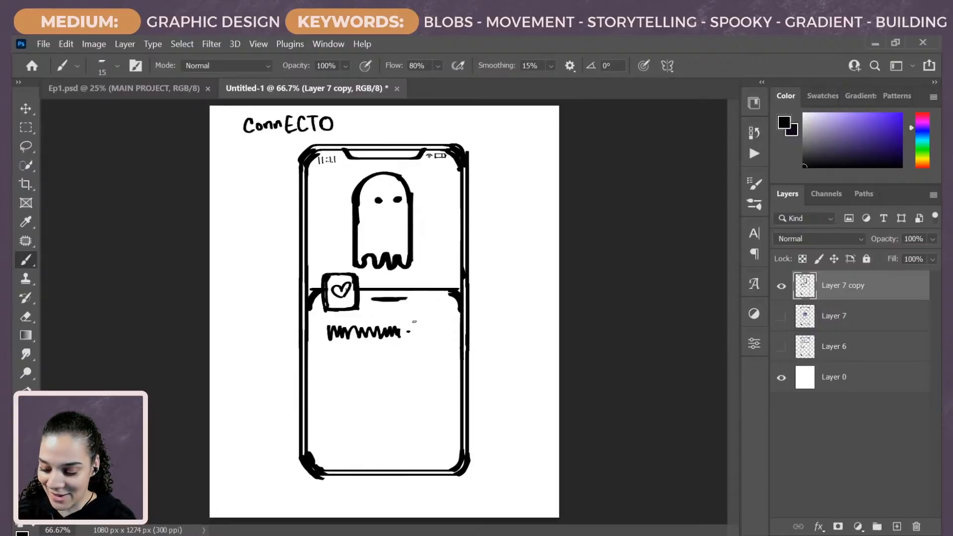
Step: Lasso the placeholder name and its dash, scale them to 77.29% and shift them toward the panel's left edge
{"action": "key", "text": "ctrl+t"}
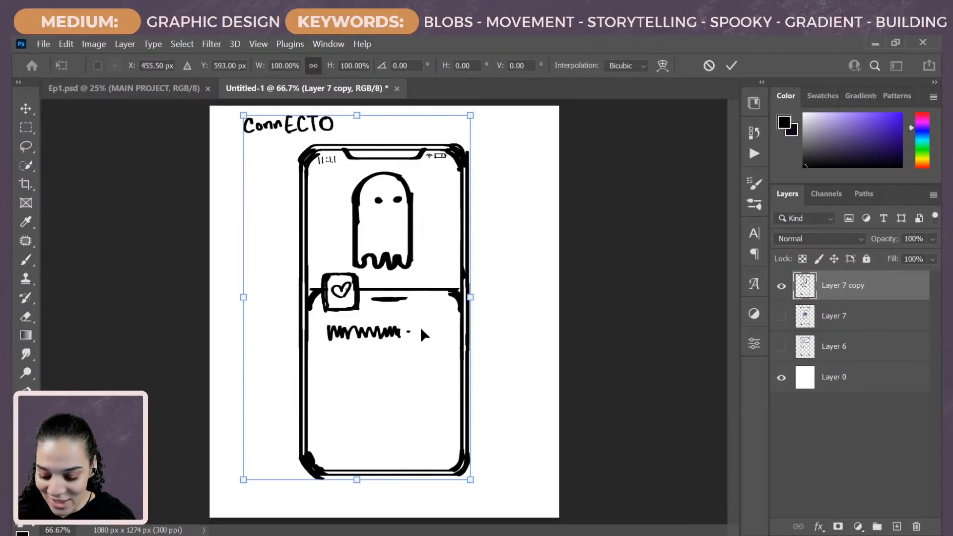
{"action": "key", "text": "Escape"}
{"action": "key", "text": "l"}
{"action": "mouse_move", "coordinate": [418, 322]}
{"action": "left_mouse_down"}
{"action": "mouse_move", "coordinate": [318, 325]}
{"action": "mouse_move", "coordinate": [415, 349]}
{"action": "mouse_move", "coordinate": [419, 322]}
{"action": "mouse_move", "coordinate": [371, 336]}
{"action": "left_mouse_up"}
{"action": "key", "text": "ctrl+t"}
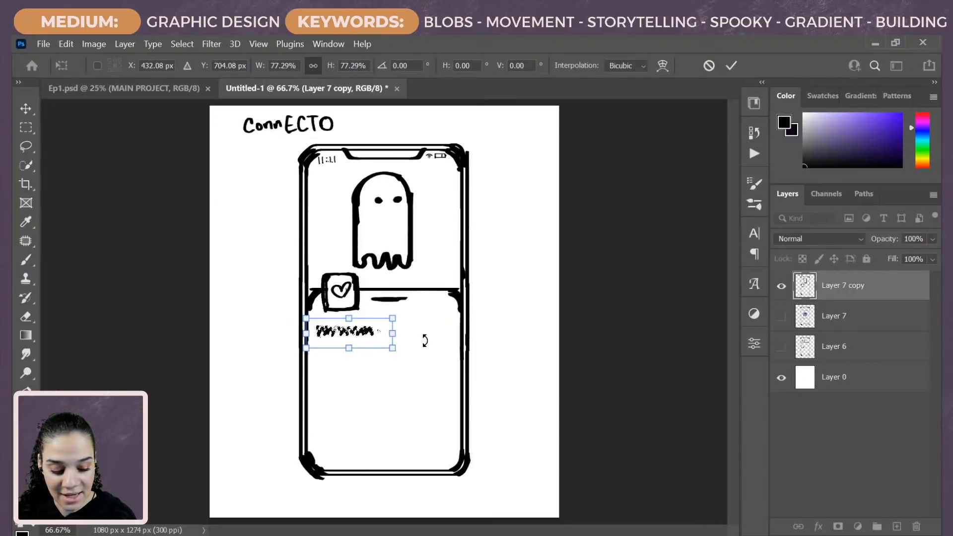
{"action": "key", "text": "Return"}
Step: Handwrite "247 years old" after the dash with a size 7 brush and scribble a smaller placeholder line beneath the name
{"action": "key", "text": "ctrl+plus"}
{"action": "key", "text": "ctrl+plus"}
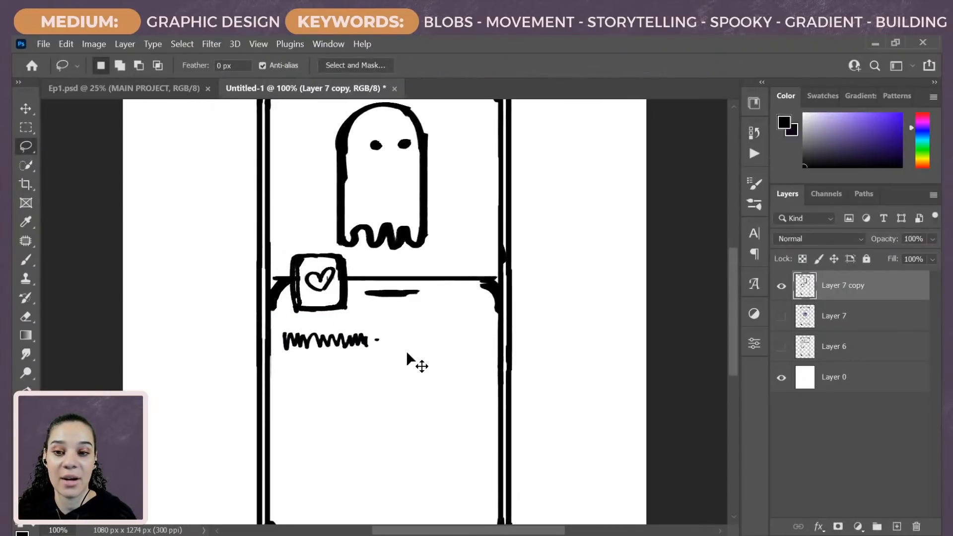
{"action": "key", "text": "b"}
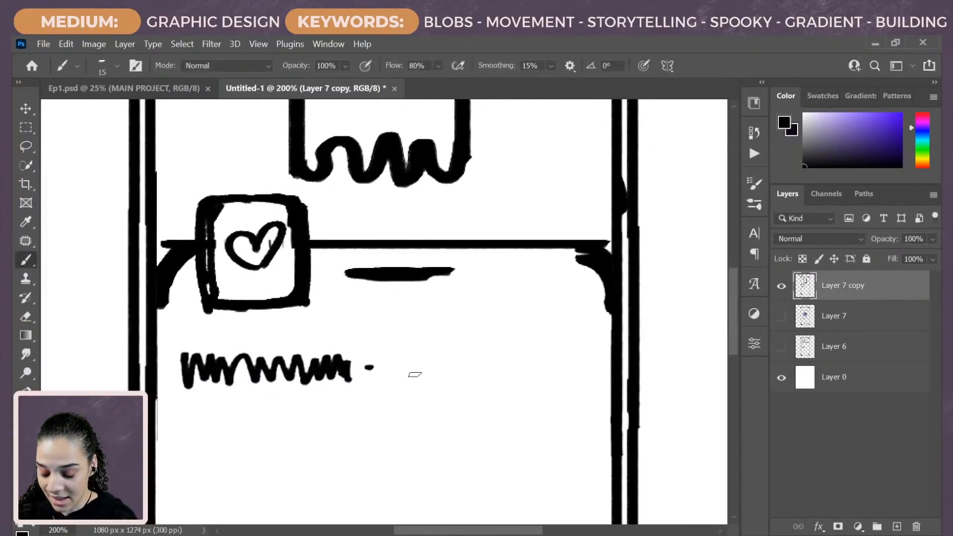
{"action": "key", "text": "bracketleft"}
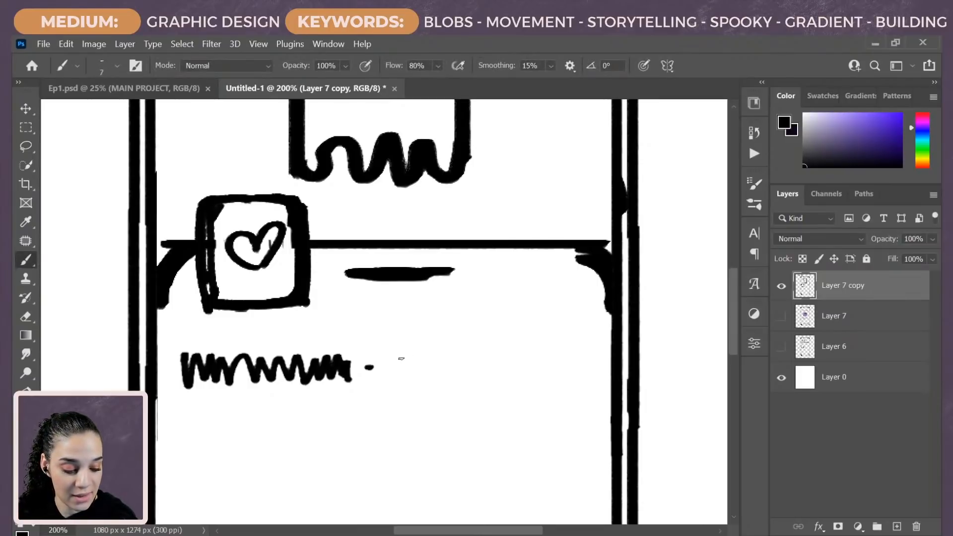
{"action": "mouse_move", "coordinate": [398, 358]}
{"action": "left_mouse_down"}
{"action": "mouse_move", "coordinate": [414, 370]}
{"action": "mouse_move", "coordinate": [416, 355]}
{"action": "mouse_move", "coordinate": [422, 373]}
{"action": "left_mouse_up"}
{"action": "mouse_move", "coordinate": [428, 353]}
{"action": "left_mouse_down"}
{"action": "mouse_move", "coordinate": [443, 355]}
{"action": "mouse_move", "coordinate": [438, 375]}
{"action": "mouse_move", "coordinate": [463, 370]}
{"action": "left_mouse_up"}
{"action": "mouse_move", "coordinate": [465, 355]}
{"action": "left_mouse_down"}
{"action": "mouse_move", "coordinate": [463, 383]}
{"action": "mouse_move", "coordinate": [498, 371]}
{"action": "left_mouse_up"}
{"action": "mouse_move", "coordinate": [501, 371]}
{"action": "left_mouse_down"}
{"action": "mouse_move", "coordinate": [508, 356]}
{"action": "mouse_move", "coordinate": [511, 372]}
{"action": "mouse_move", "coordinate": [543, 359]}
{"action": "left_mouse_up"}
{"action": "mouse_move", "coordinate": [555, 349]}
{"action": "left_mouse_down"}
{"action": "mouse_move", "coordinate": [551, 372]}
{"action": "mouse_move", "coordinate": [572, 371]}
{"action": "left_mouse_up"}
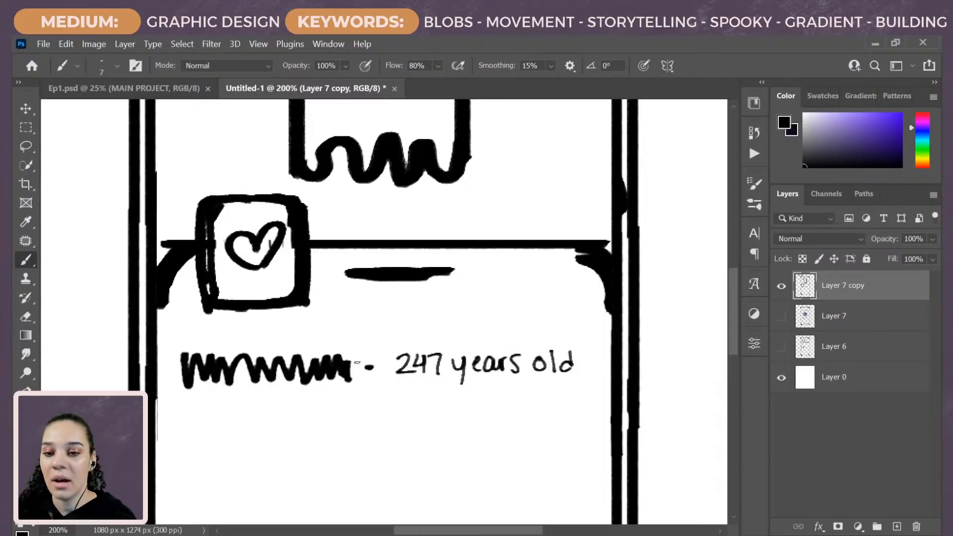
{"action": "mouse_move", "coordinate": [219, 397]}
{"action": "left_mouse_down"}
{"action": "mouse_move", "coordinate": [260, 412]}
{"action": "mouse_move", "coordinate": [293, 395]}
{"action": "mouse_move", "coordinate": [334, 407]}
{"action": "mouse_move", "coordinate": [359, 403]}
{"action": "left_mouse_up"}
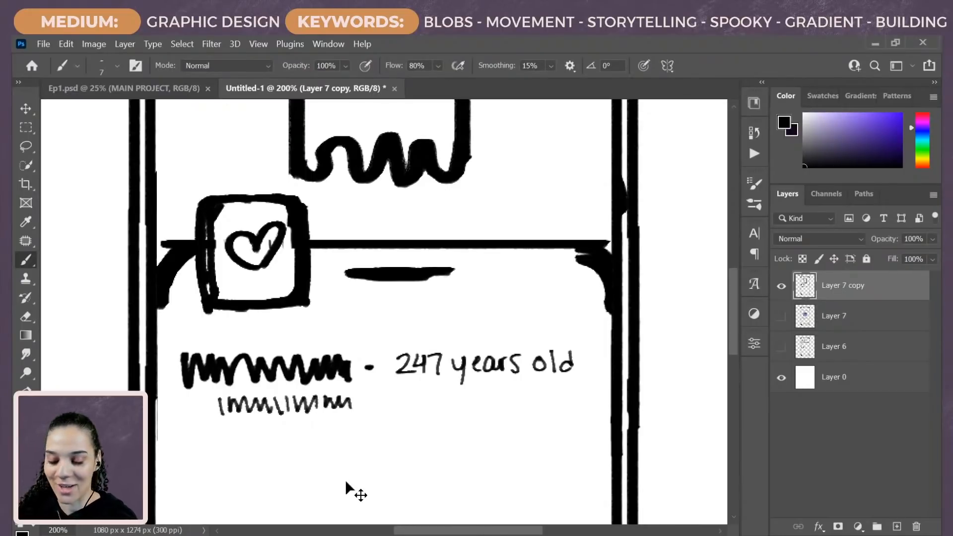
Step: Draw four straight horizontal placeholder text lines across the panel below the name with a size 25 brush
{"action": "key", "text": "ctrl+minus"}
{"action": "key", "text": "ctrl+minus"}
{"action": "key", "text": "ctrl+plus"}
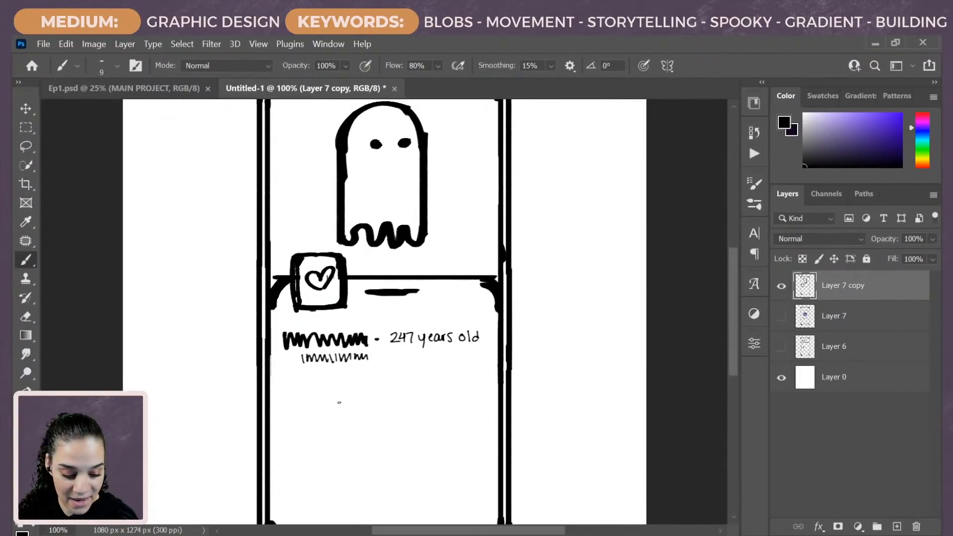
{"action": "key", "text": "bracketright"}
{"action": "key", "text": "bracketright"}
{"action": "key", "text": "bracketright"}
{"action": "key", "text": "bracketright"}
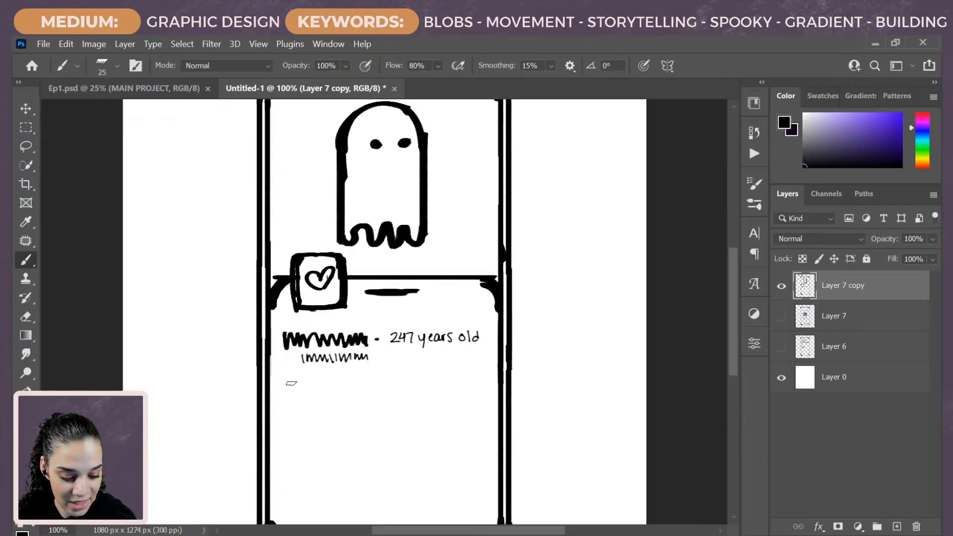
{"action": "left_click_drag", "start_coordinate": [291, 383], "coordinate": [481, 418]}
{"action": "left_click", "coordinate": [289, 403]}
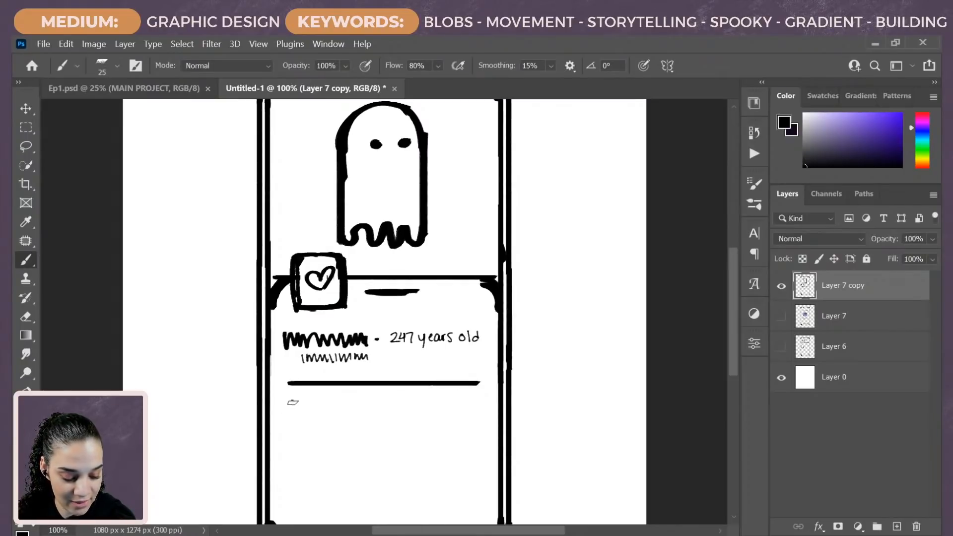
{"action": "left_click", "coordinate": [493, 403], "text": "shift"}
{"action": "left_click", "coordinate": [292, 425]}
{"action": "left_click", "coordinate": [483, 424], "text": "shift"}
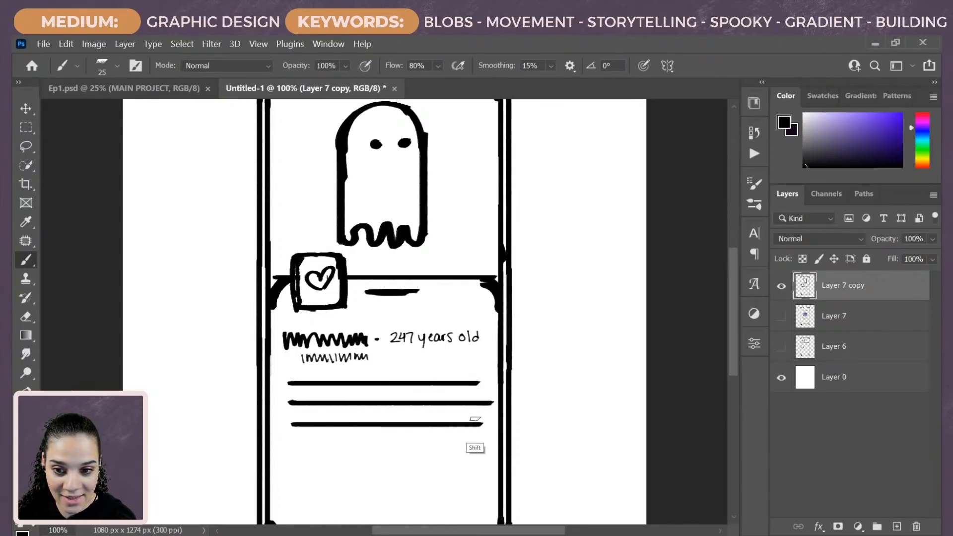
{"action": "left_click", "coordinate": [288, 448]}
{"action": "left_click", "coordinate": [341, 448], "text": "shift"}
{"action": "left_click", "coordinate": [486, 447], "text": "shift"}
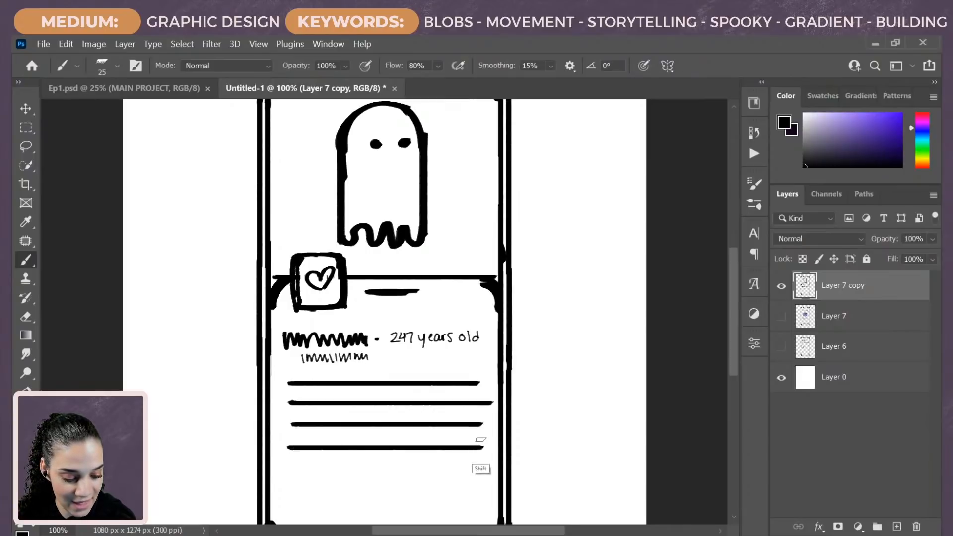
Step: Place three evenly spaced dots centred beneath the four text lines with a size 9 brush
{"action": "left_click_drag", "start_coordinate": [425, 476], "coordinate": [429, 376]}
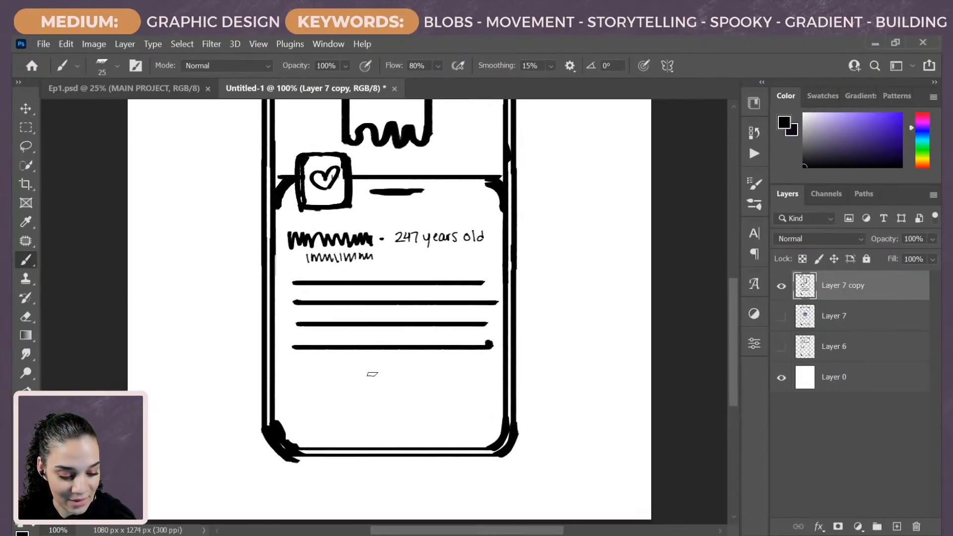
{"action": "key", "text": "bracketleft"}
{"action": "key", "text": "bracketleft"}
{"action": "key", "text": "bracketleft"}
{"action": "key", "text": "bracketleft"}
{"action": "left_click", "coordinate": [387, 371]}
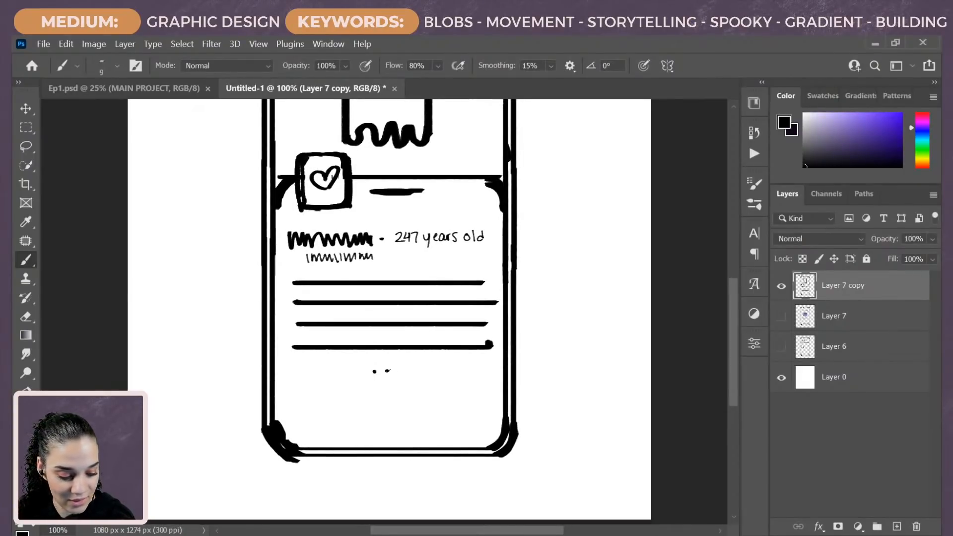
{"action": "key", "text": "ctrl+z"}
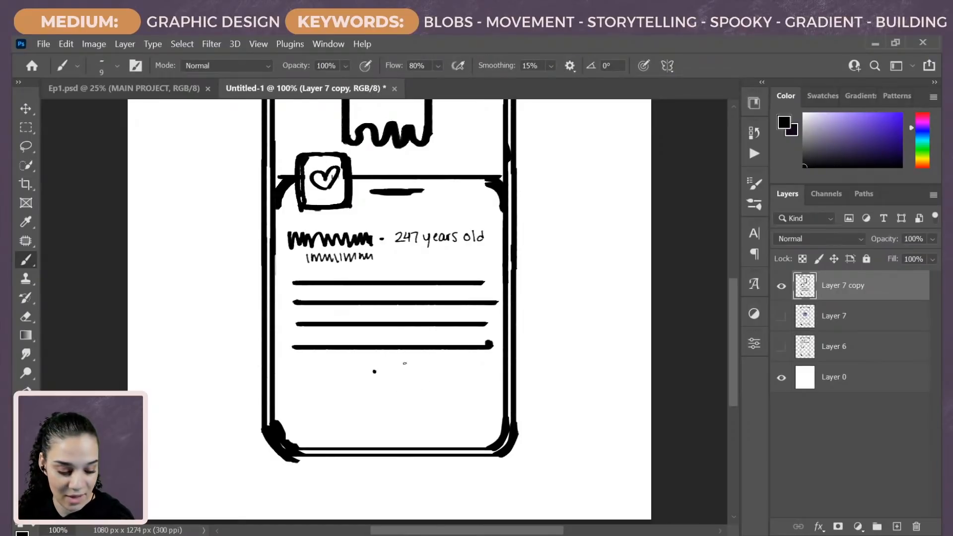
{"action": "left_click", "coordinate": [419, 371]}
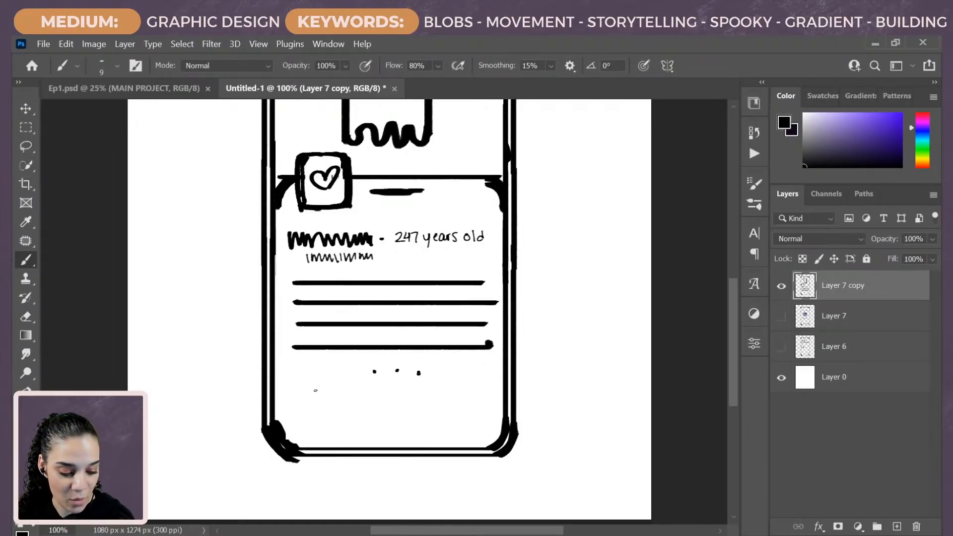
Step: Draw a long wavy scribble and a shorter one beneath it, below the three dots at the panel's bottom
{"action": "mouse_move", "coordinate": [304, 412]}
{"action": "left_mouse_down"}
{"action": "mouse_move", "coordinate": [336, 390]}
{"action": "mouse_move", "coordinate": [342, 405]}
{"action": "mouse_move", "coordinate": [363, 411]}
{"action": "mouse_move", "coordinate": [403, 387]}
{"action": "mouse_move", "coordinate": [411, 406]}
{"action": "mouse_move", "coordinate": [478, 408]}
{"action": "left_mouse_up"}
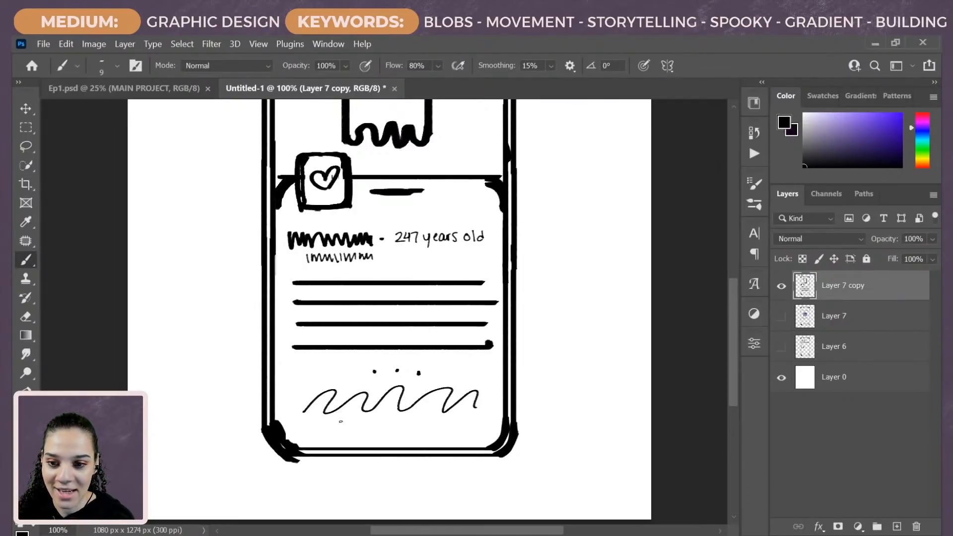
{"action": "mouse_move", "coordinate": [340, 422]}
{"action": "left_mouse_down"}
{"action": "mouse_move", "coordinate": [368, 438]}
{"action": "mouse_move", "coordinate": [401, 418]}
{"action": "mouse_move", "coordinate": [403, 438]}
{"action": "mouse_move", "coordinate": [424, 425]}
{"action": "mouse_move", "coordinate": [446, 436]}
{"action": "left_mouse_up"}
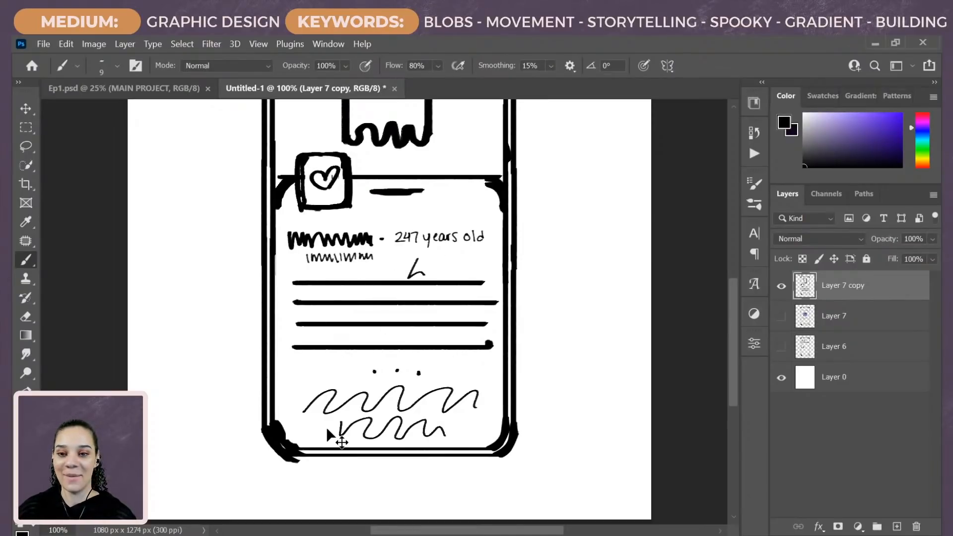
{"action": "key", "text": "ctrl+minus"}
{"action": "key", "text": "ctrl+minus"}
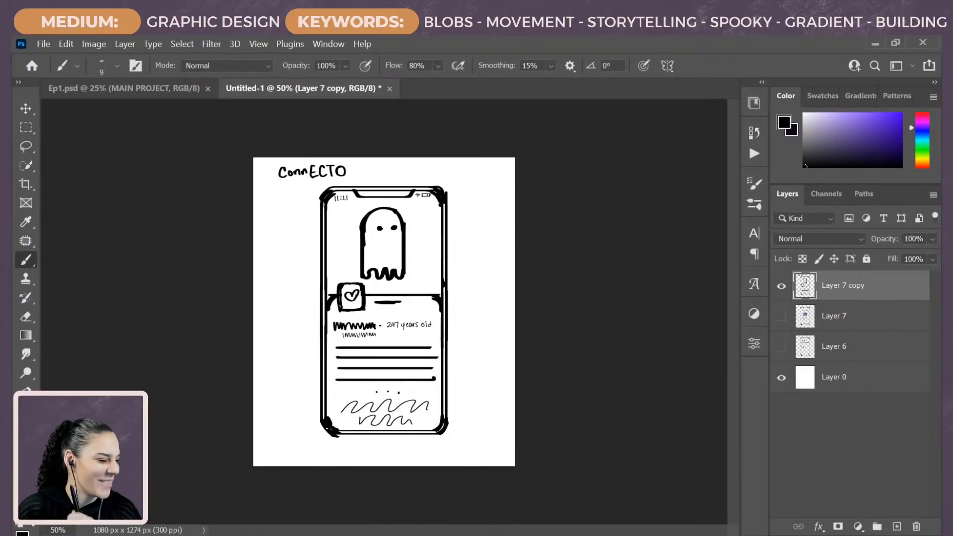
{"action": "key", "text": "ctrl+plus"}
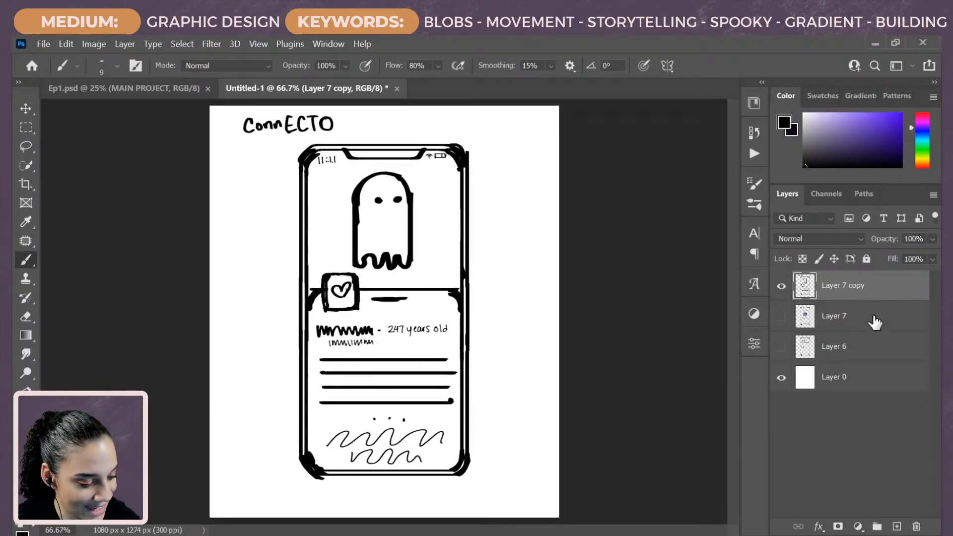
Step: Handwrite "DepHEARTed" to the right of "ConnECTO" above the phone on Layer 7 copy with a size 20 brush
{"action": "left_click", "coordinate": [853, 323]}
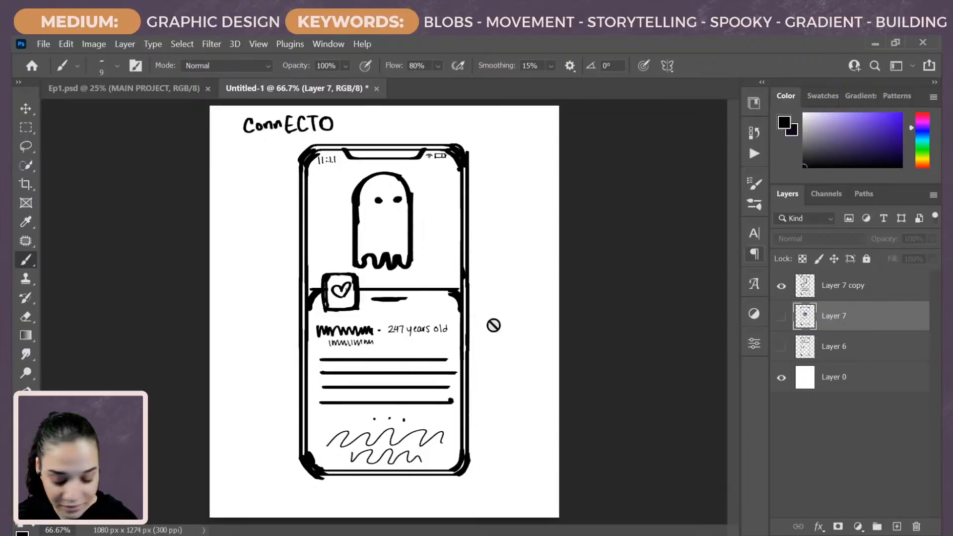
{"action": "key", "text": "bracketright"}
{"action": "key", "text": "bracketright"}
{"action": "left_click", "coordinate": [851, 293]}
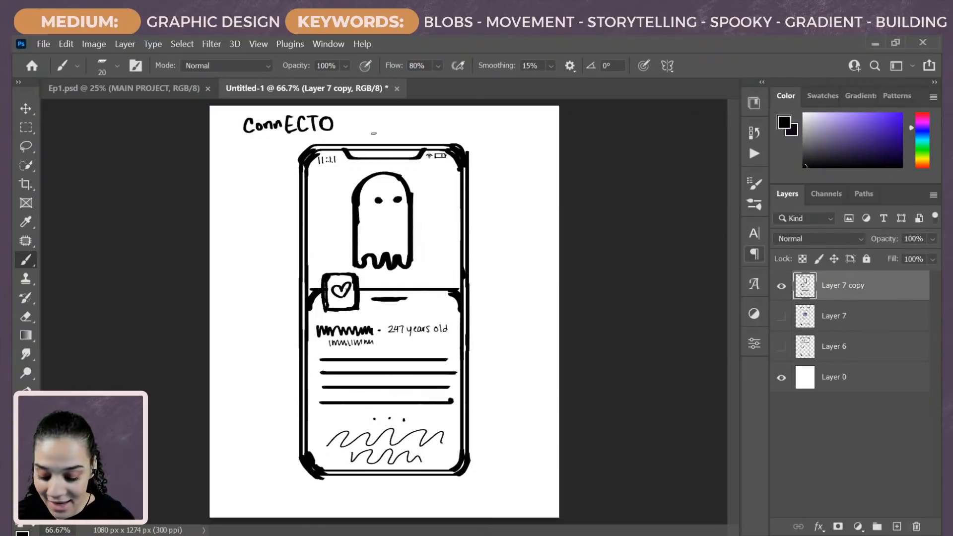
{"action": "mouse_move", "coordinate": [380, 113]}
{"action": "left_mouse_down"}
{"action": "mouse_move", "coordinate": [381, 128]}
{"action": "mouse_move", "coordinate": [400, 116]}
{"action": "mouse_move", "coordinate": [409, 136]}
{"action": "mouse_move", "coordinate": [410, 126]}
{"action": "left_mouse_up"}
{"action": "left_click_drag", "start_coordinate": [427, 112], "coordinate": [428, 129]}
{"action": "mouse_move", "coordinate": [423, 119]}
{"action": "left_mouse_down"}
{"action": "mouse_move", "coordinate": [453, 124]}
{"action": "mouse_move", "coordinate": [462, 110]}
{"action": "mouse_move", "coordinate": [484, 129]}
{"action": "left_mouse_up"}
{"action": "mouse_move", "coordinate": [480, 111]}
{"action": "left_mouse_down"}
{"action": "mouse_move", "coordinate": [494, 111]}
{"action": "mouse_move", "coordinate": [487, 131]}
{"action": "mouse_move", "coordinate": [504, 130]}
{"action": "left_mouse_up"}
{"action": "left_click_drag", "start_coordinate": [512, 112], "coordinate": [512, 132]}
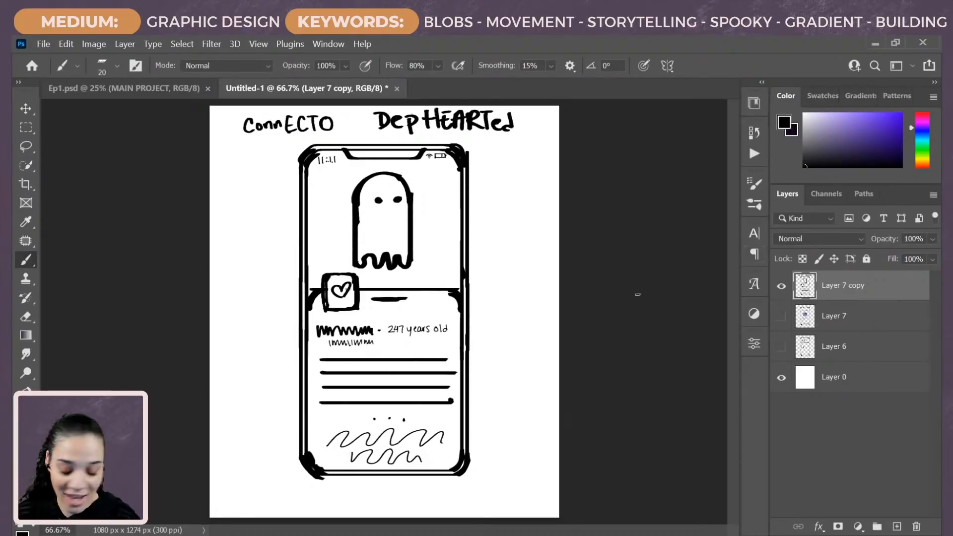
Step: Select the handwritten names "ConnECTO" and "DepHEARTed" above the phone with a rectangular marquee and cut them out
{"action": "key", "text": "m"}
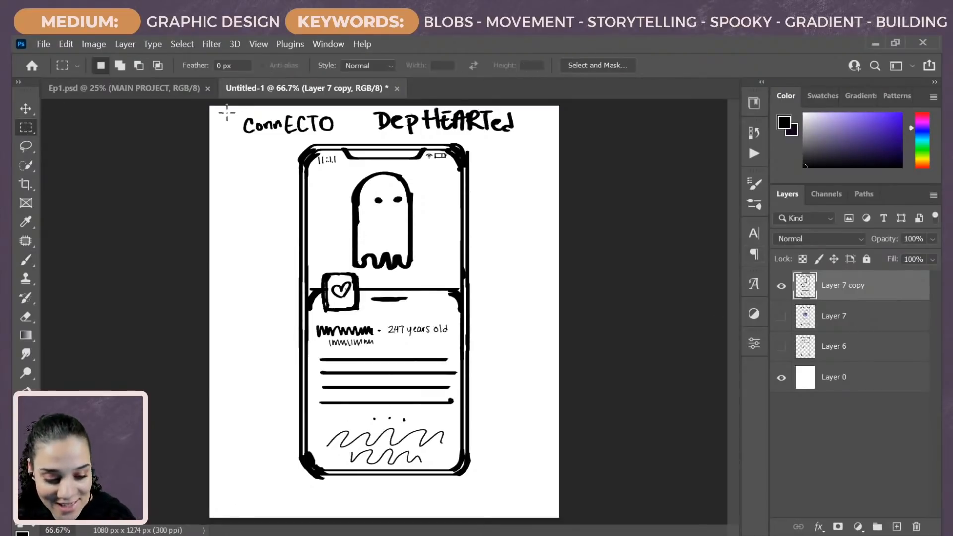
{"action": "left_click_drag", "start_coordinate": [224, 106], "coordinate": [557, 139]}
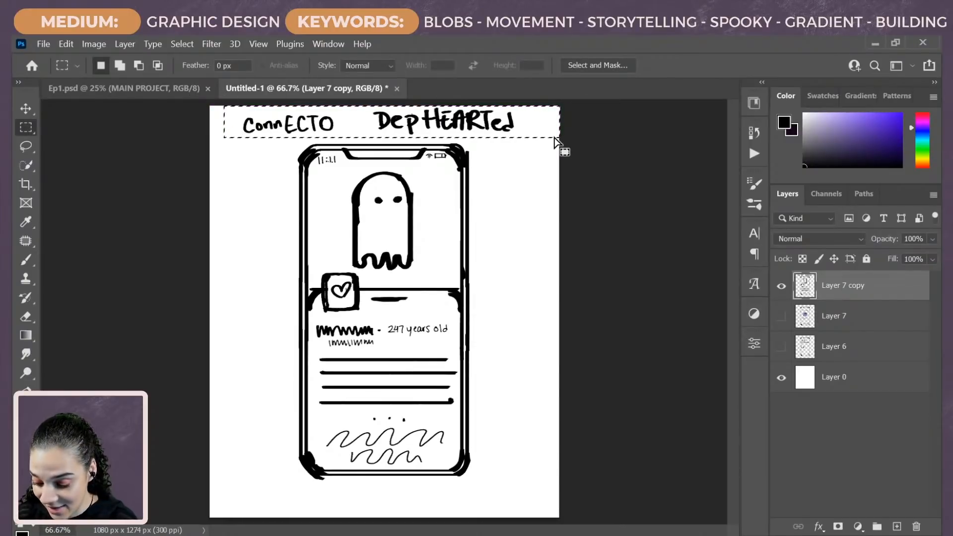
{"action": "key", "text": "ctrl+x"}
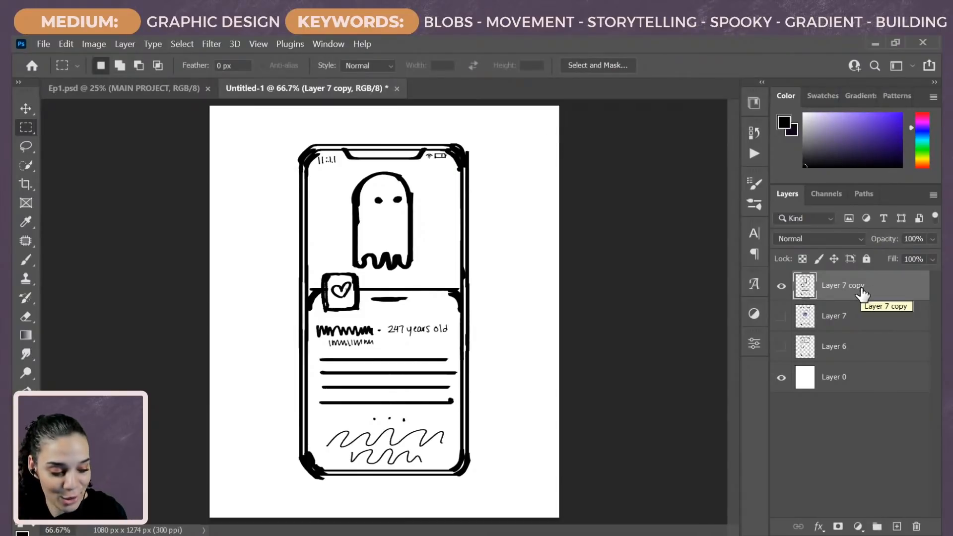
Step: On a new layer, handwrite "Spectr-Connectr" above the phone with a size 20 brush and draw a small heart before it
{"action": "key", "text": "ctrl+shift+alt+n"}
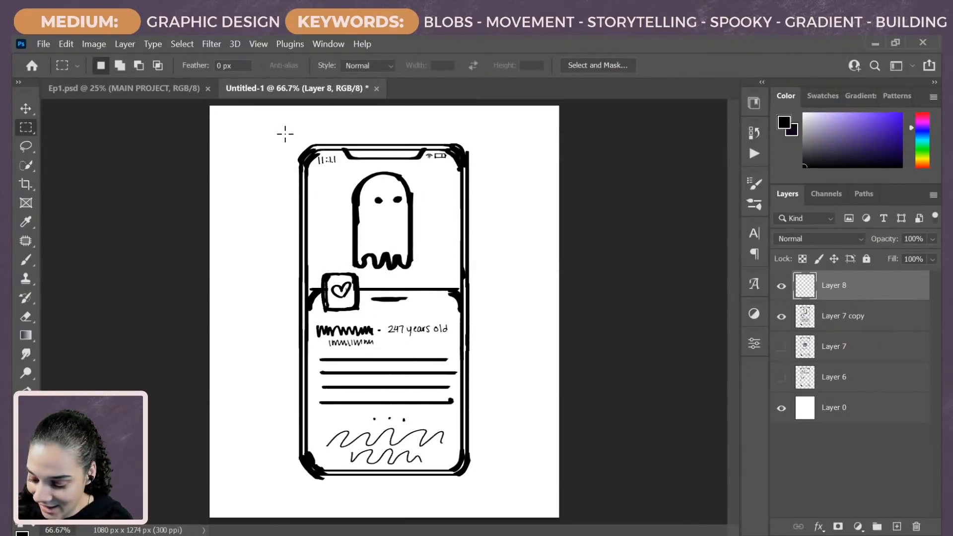
{"action": "key", "text": "b"}
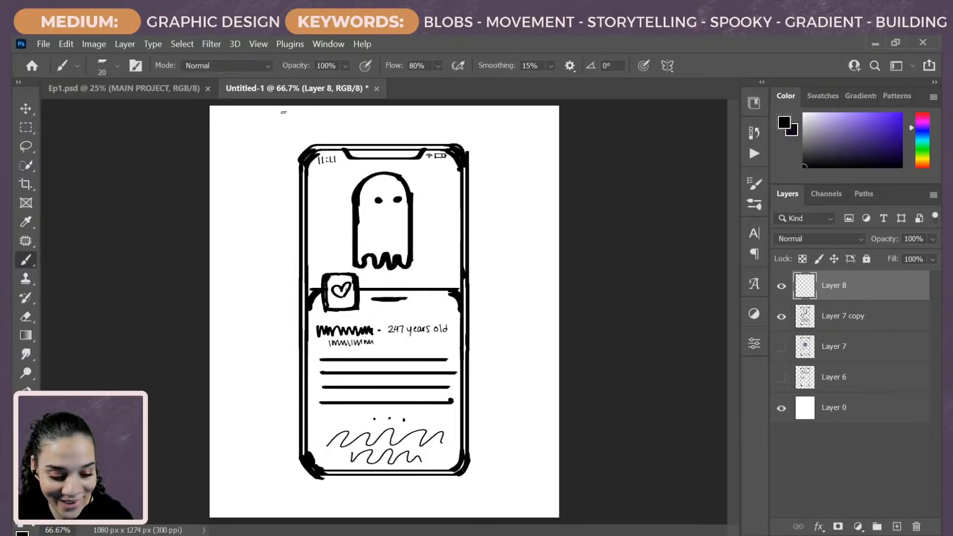
{"action": "mouse_move", "coordinate": [271, 119]}
{"action": "left_mouse_down"}
{"action": "mouse_move", "coordinate": [255, 139]}
{"action": "mouse_move", "coordinate": [276, 143]}
{"action": "mouse_move", "coordinate": [294, 123]}
{"action": "mouse_move", "coordinate": [298, 135]}
{"action": "left_mouse_up"}
{"action": "left_click_drag", "start_coordinate": [306, 123], "coordinate": [307, 134]}
{"action": "mouse_move", "coordinate": [313, 114]}
{"action": "left_mouse_down"}
{"action": "mouse_move", "coordinate": [313, 134]}
{"action": "mouse_move", "coordinate": [322, 124]}
{"action": "mouse_move", "coordinate": [367, 131]}
{"action": "mouse_move", "coordinate": [377, 124]}
{"action": "left_mouse_up"}
{"action": "left_click_drag", "start_coordinate": [385, 132], "coordinate": [464, 121]}
{"action": "mouse_move", "coordinate": [238, 126]}
{"action": "left_mouse_down"}
{"action": "mouse_move", "coordinate": [240, 134]}
{"action": "mouse_move", "coordinate": [242, 125]}
{"action": "left_mouse_up"}
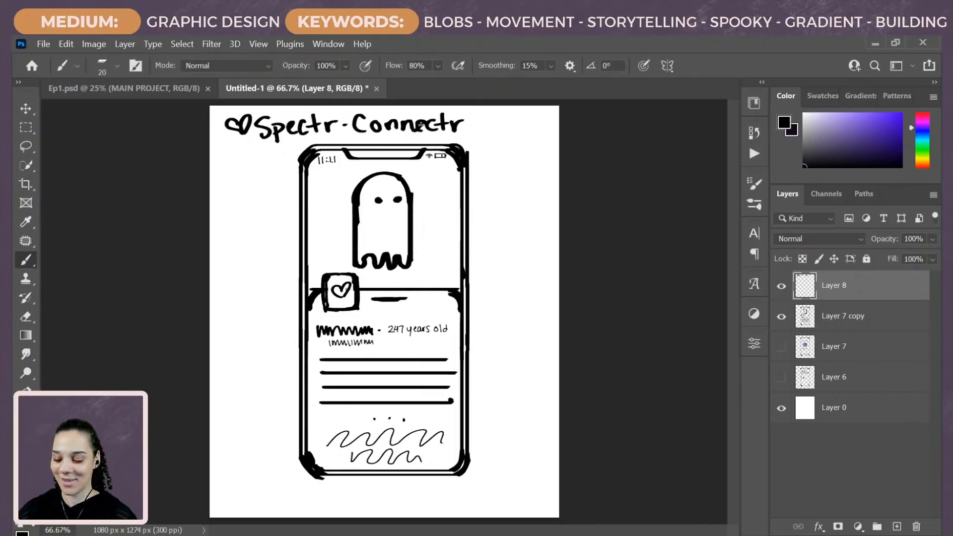
{"action": "key", "text": "ctrl+plus"}
{"action": "key", "text": "ctrl+minus"}
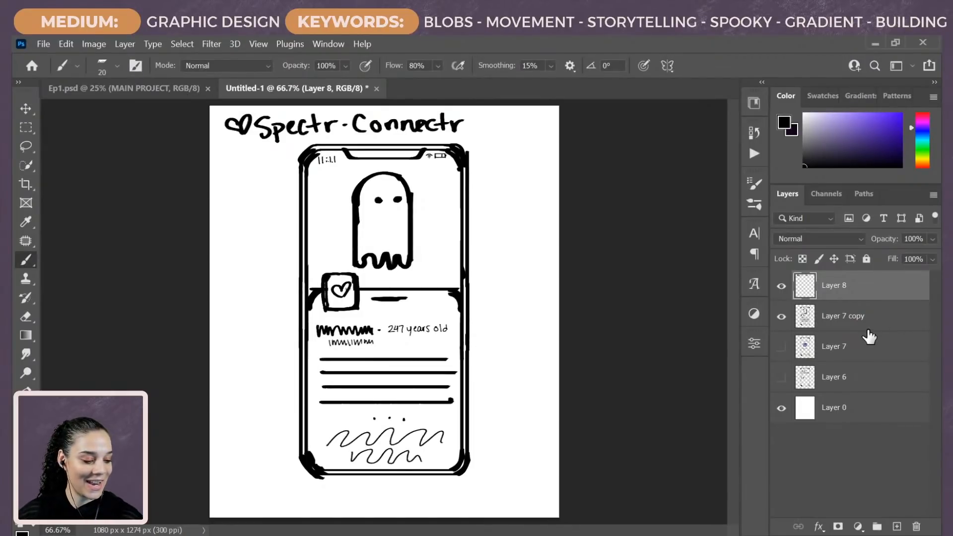
Step: Select the handwritten "Spectr-Connectr" and its heart with a rectangular marquee and scale them down to about 57%
{"action": "key", "text": "m"}
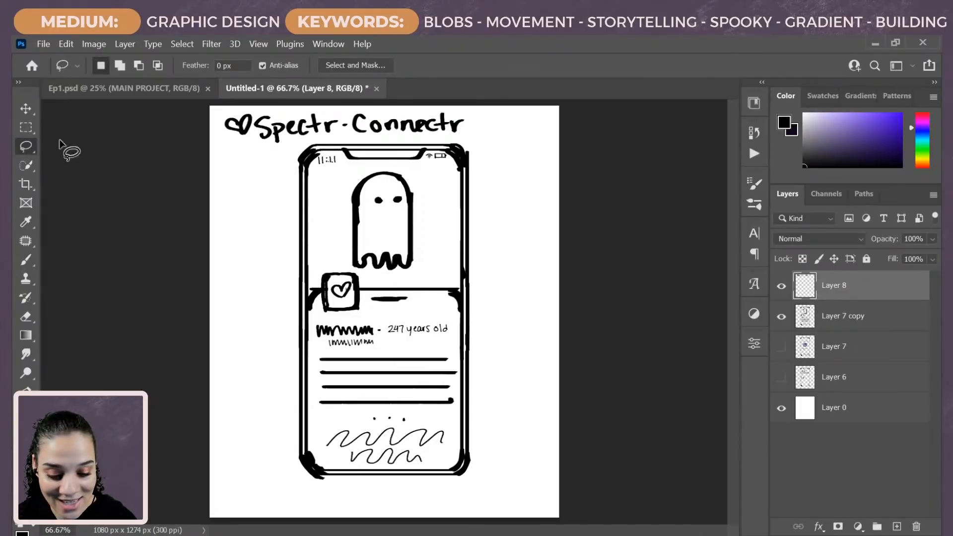
{"action": "left_click_drag", "start_coordinate": [210, 115], "coordinate": [522, 142]}
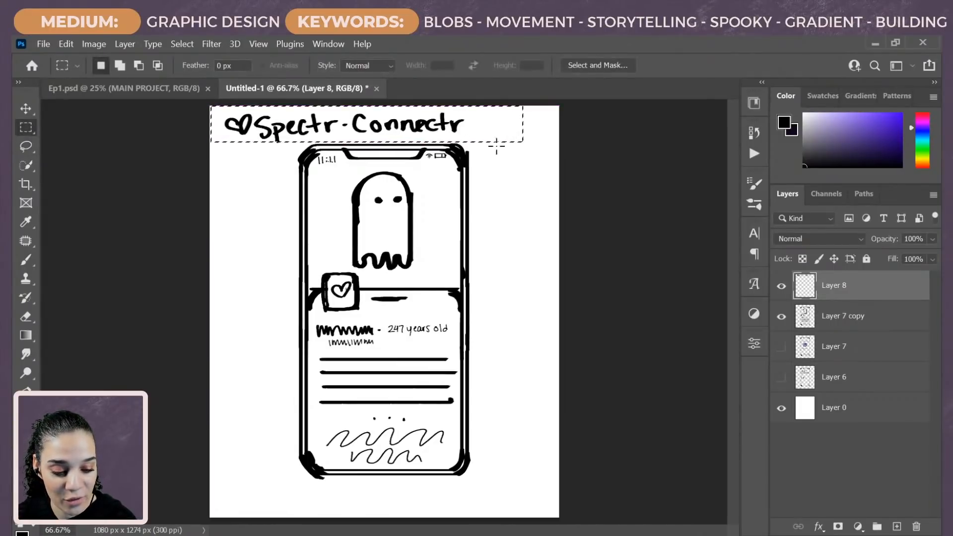
{"action": "left_click_drag", "start_coordinate": [265, 136], "coordinate": [288, 147]}
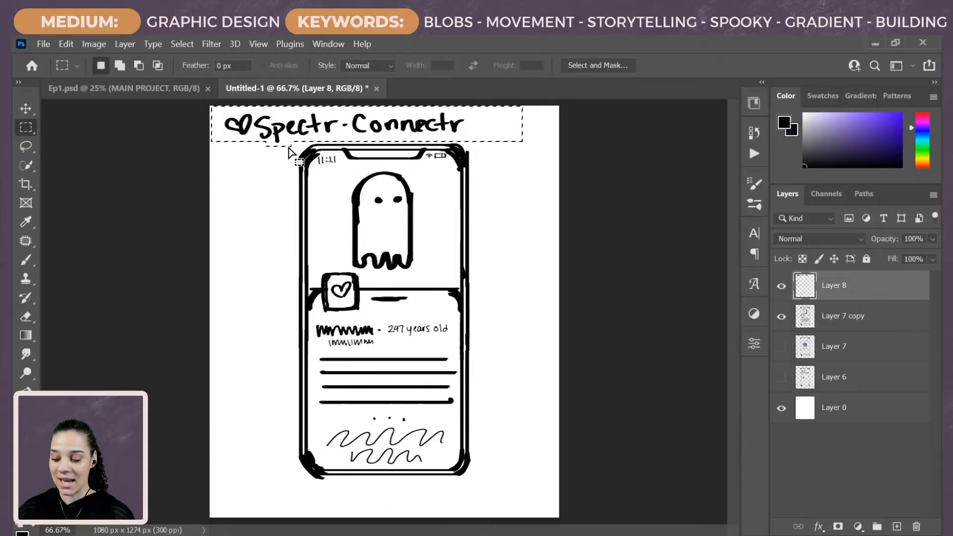
{"action": "key", "text": "ctrl+t"}
{"action": "left_click_drag", "start_coordinate": [524, 152], "coordinate": [358, 125]}
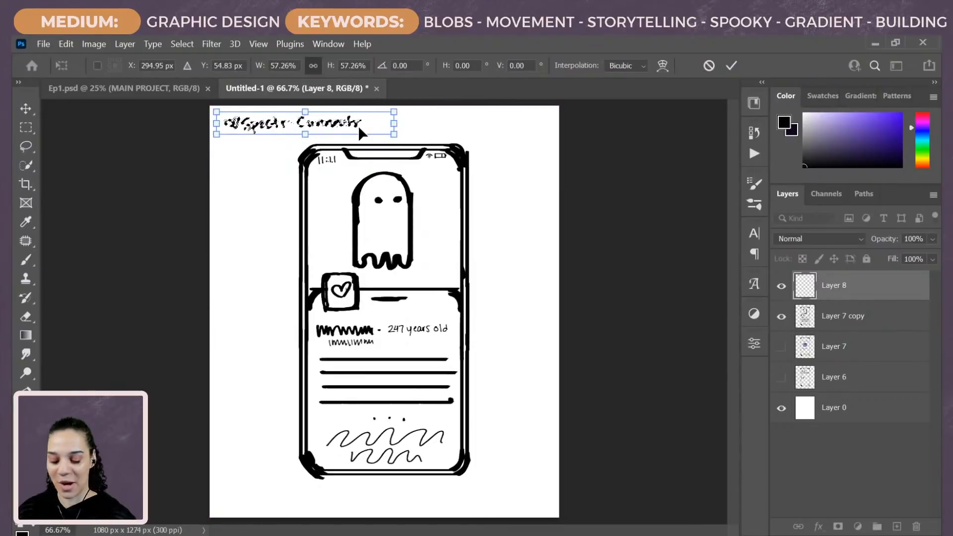
{"action": "key", "text": "Return"}
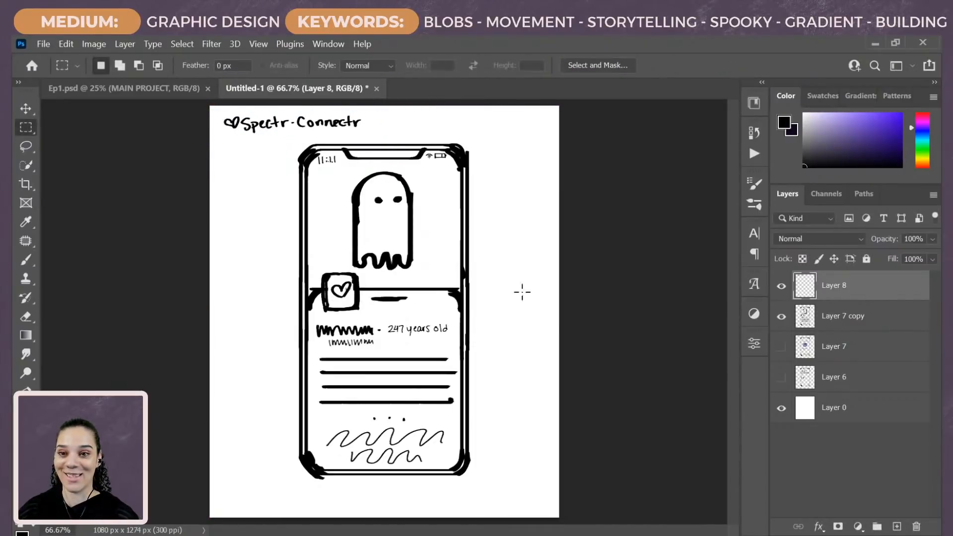
{"action": "key", "text": "ctrl+minus"}
{"action": "key", "text": "ctrl+minus"}
{"action": "key", "text": "ctrl+plus"}
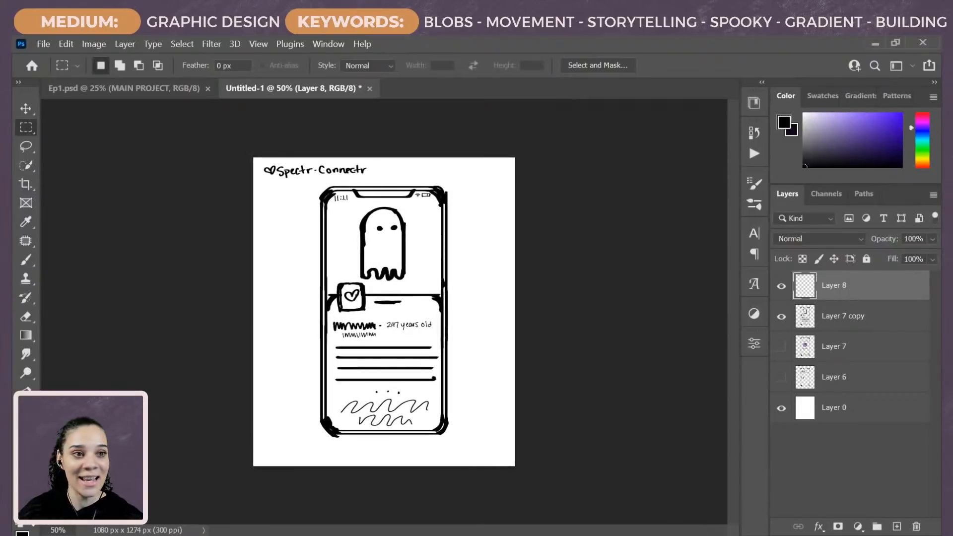
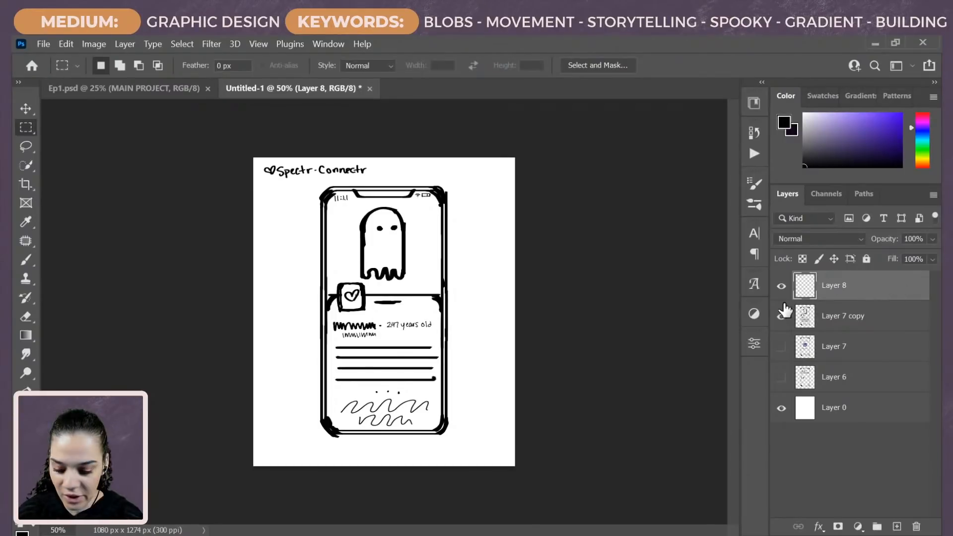
{"action": "key", "text": "ctrl+minus"}
{"action": "key", "text": "ctrl+plus"}
{"action": "key", "text": "ctrl+plus"}
{"action": "key", "text": "ctrl+plus"}
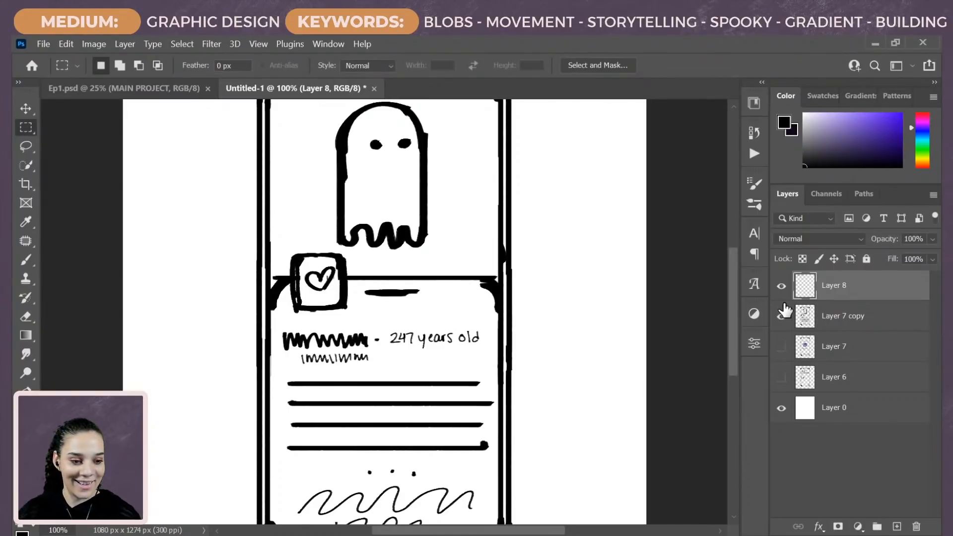
{"action": "key", "text": "ctrl+minus"}
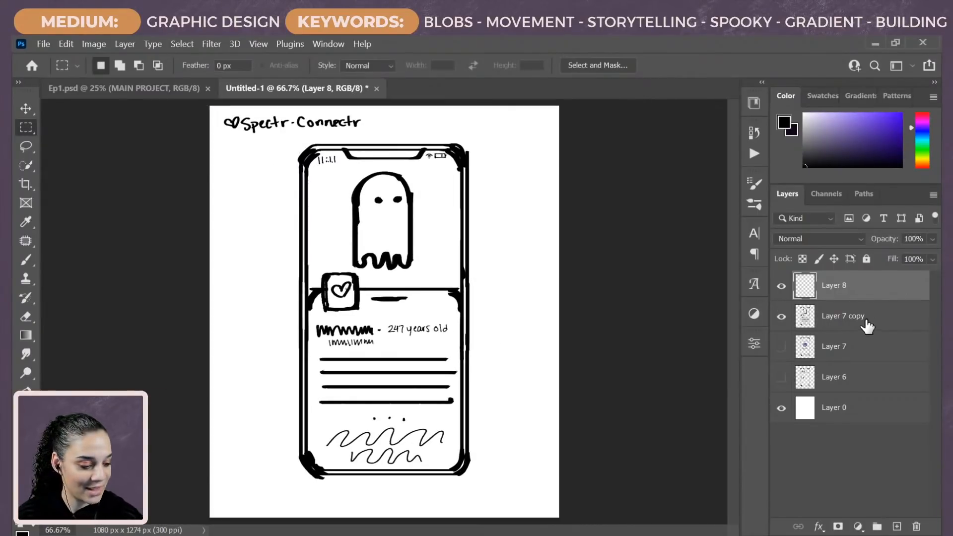
Step: Group Layer 7 copy, Layer 7 and Layer 6, and name the group "SKETCH"
{"action": "left_click", "coordinate": [866, 322]}
{"action": "left_click", "coordinate": [863, 379], "text": "shift"}
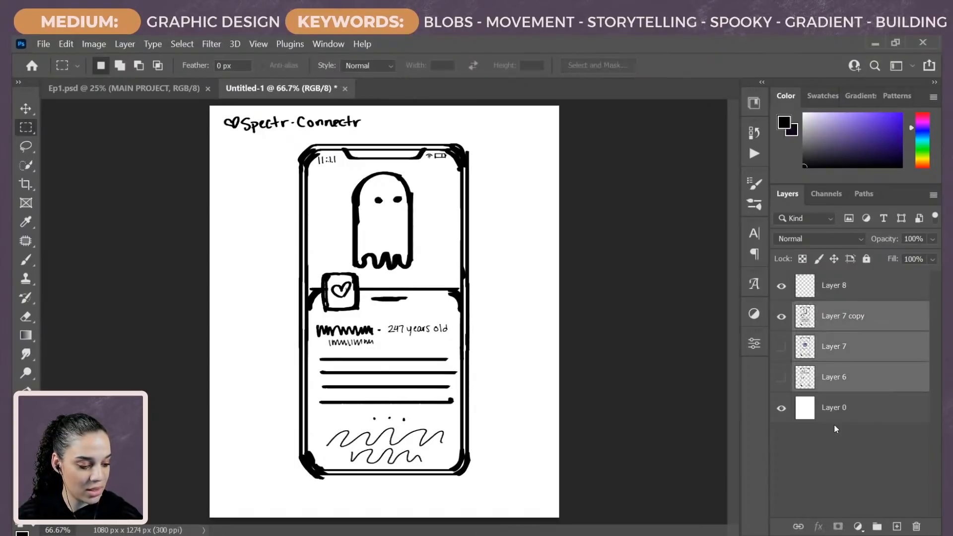
{"action": "key", "text": "ctrl+g"}
{"action": "double_click", "coordinate": [834, 310]}
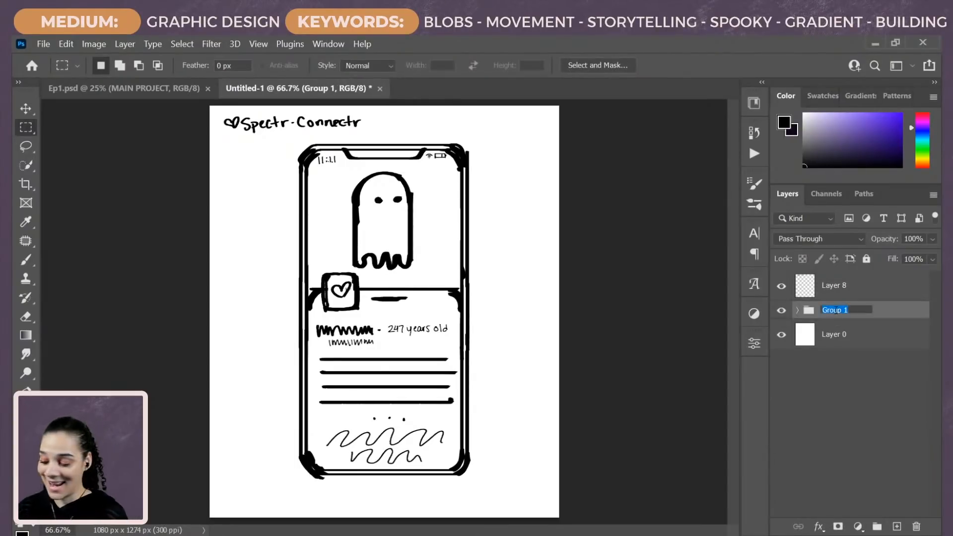
{"action": "type", "text": "SKETCH"}
{"action": "key", "text": "Return"}
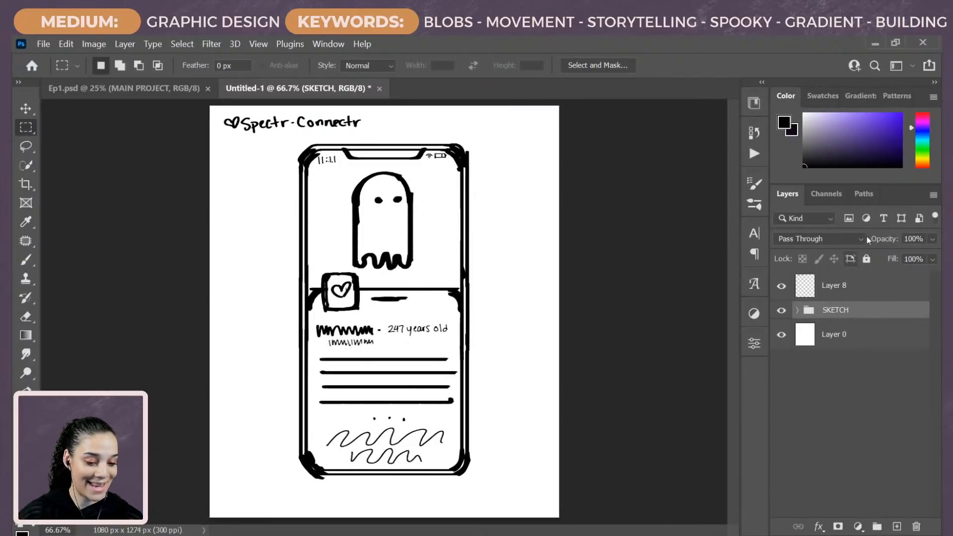
Step: Move Layer 8 into the SKETCH group and lower the group's opacity to 9%
{"action": "left_click", "coordinate": [781, 286]}
{"action": "left_click", "coordinate": [781, 286]}
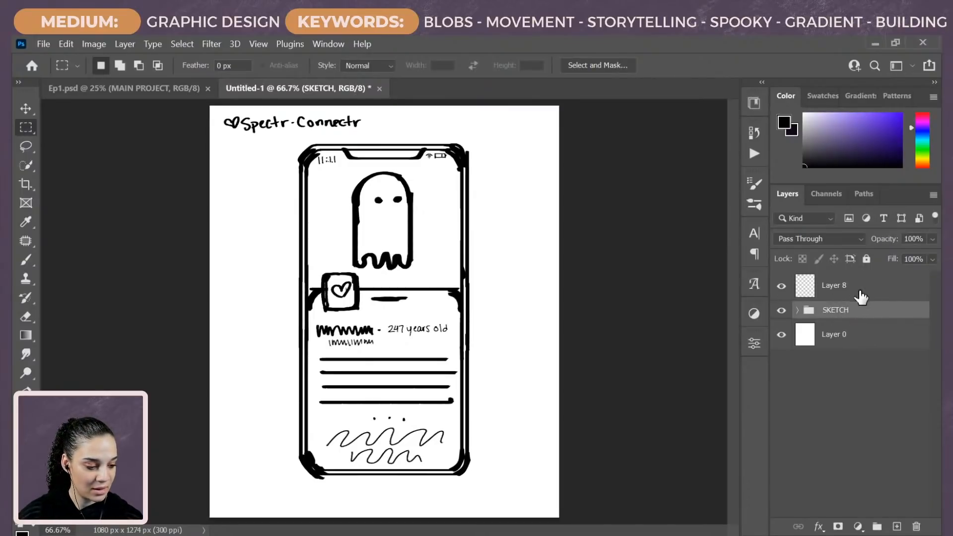
{"action": "left_click_drag", "start_coordinate": [859, 297], "coordinate": [860, 311]}
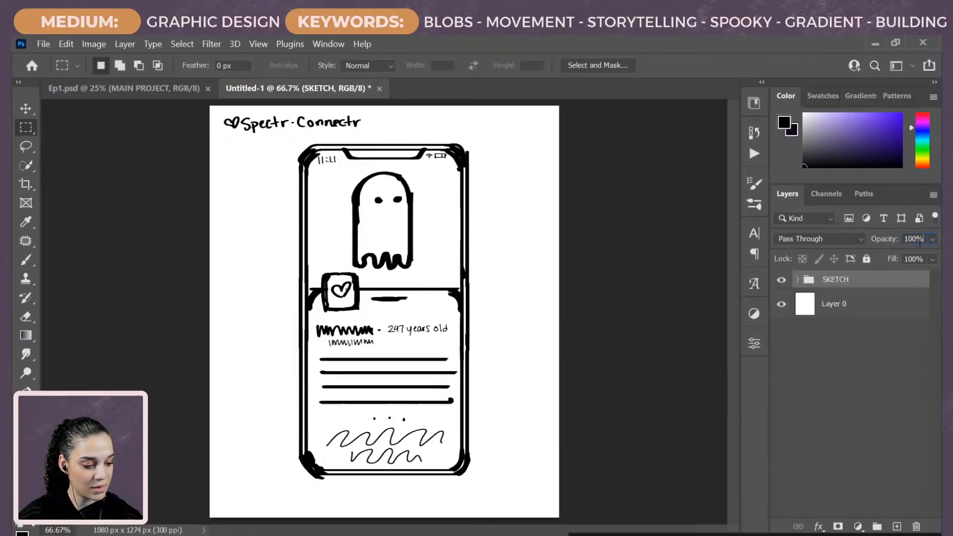
{"action": "left_click", "coordinate": [935, 240]}
{"action": "left_click_drag", "start_coordinate": [932, 257], "coordinate": [871, 264]}
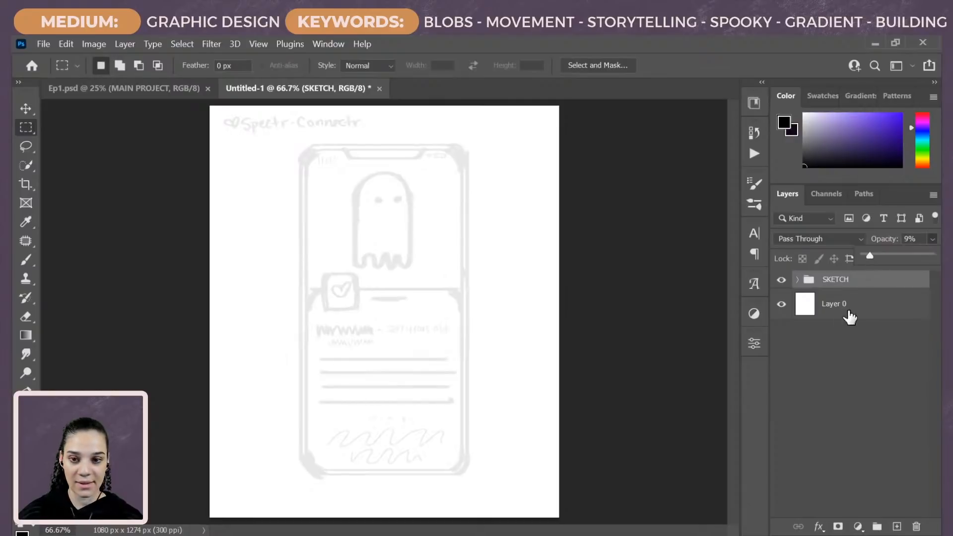
{"action": "left_click", "coordinate": [857, 282]}
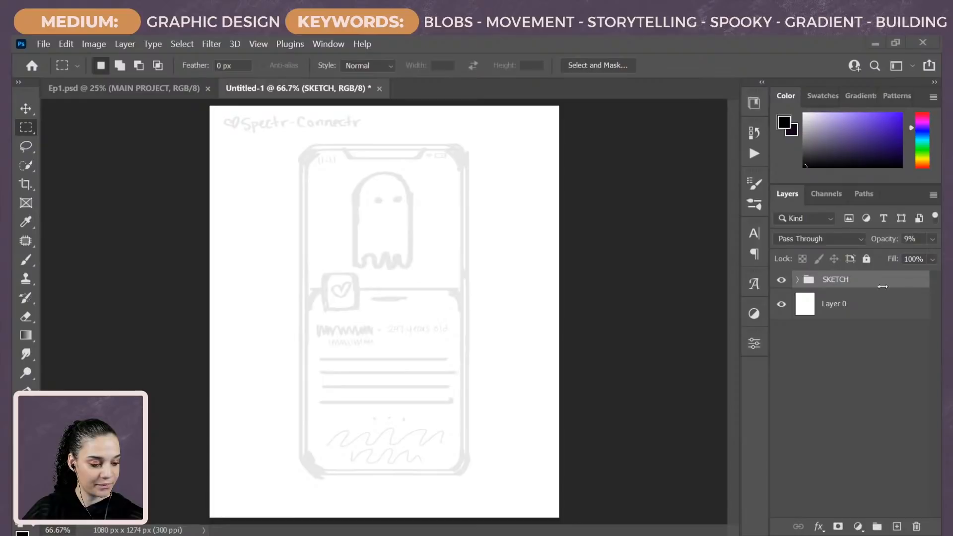
Step: Draw a rectangle shape of about 529 × 1013 px with 10 px corners over the sketched phone outline
{"action": "key", "text": "ctrl+plus"}
{"action": "key", "text": "ctrl+minus"}
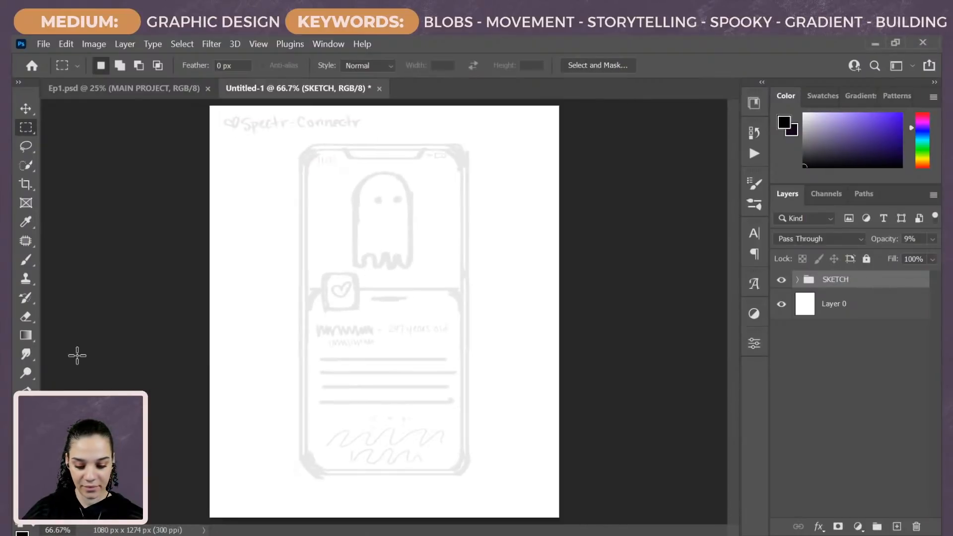
{"action": "key", "text": "u"}
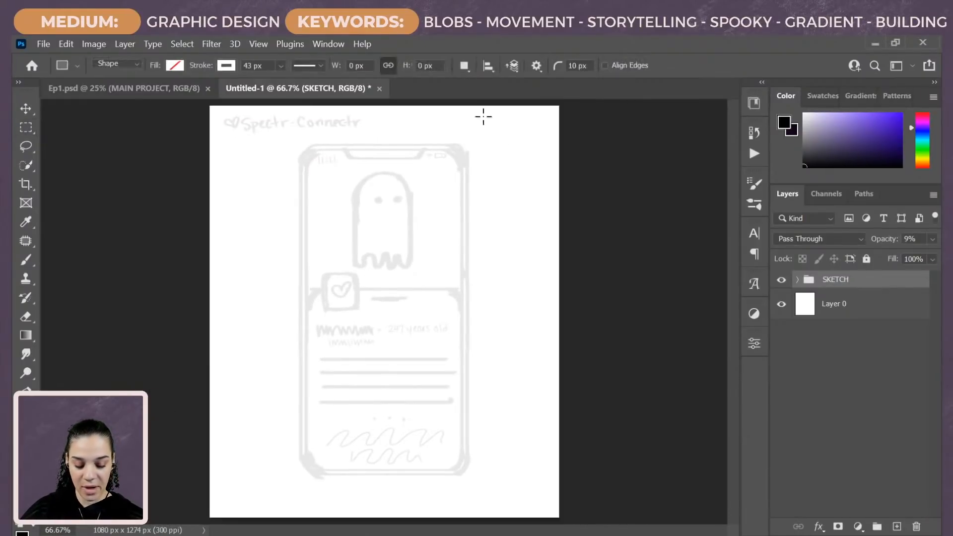
{"action": "mouse_move", "coordinate": [301, 148]}
{"action": "left_mouse_down"}
{"action": "mouse_move", "coordinate": [374, 332]}
{"action": "mouse_move", "coordinate": [478, 453]}
{"action": "mouse_move", "coordinate": [471, 475]}
{"action": "left_mouse_up"}
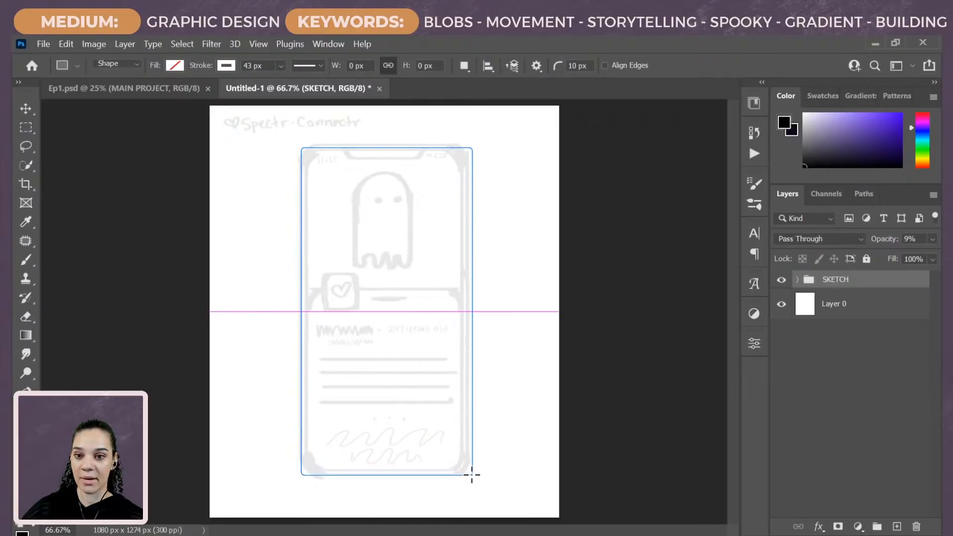
Step: Fill the phone rectangle with the muted purple from the recently used colors
{"action": "left_click", "coordinate": [586, 441]}
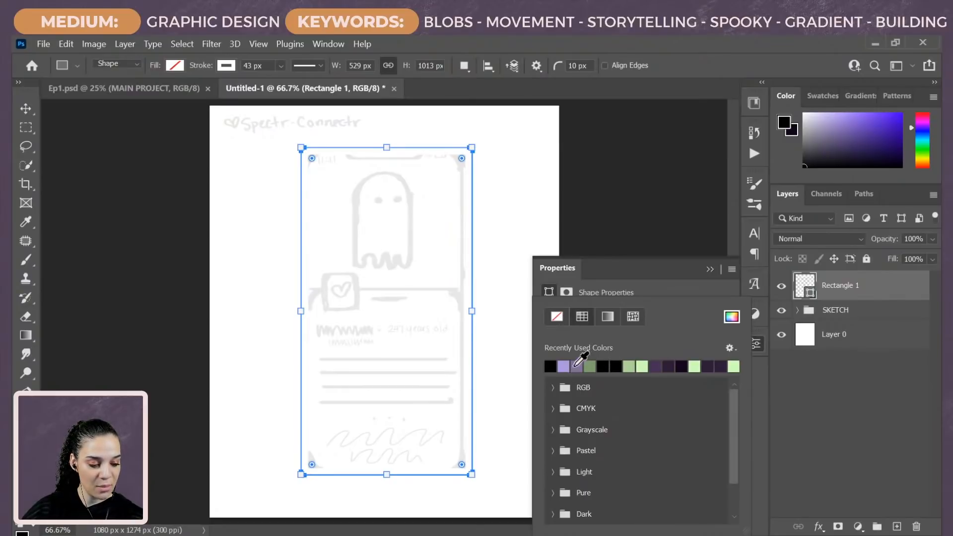
{"action": "left_click", "coordinate": [598, 280]}
{"action": "left_click", "coordinate": [591, 425]}
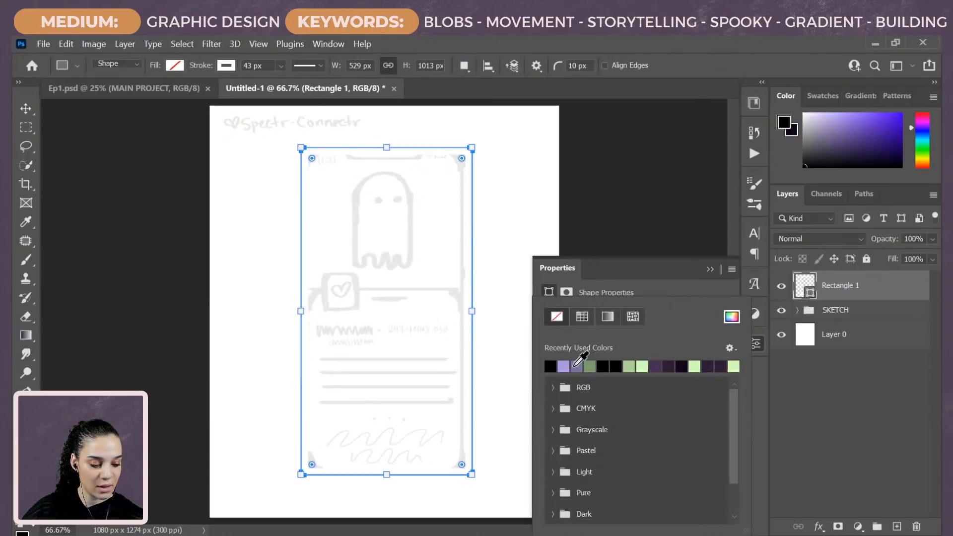
{"action": "left_click", "coordinate": [575, 366]}
{"action": "left_click", "coordinate": [868, 293]}
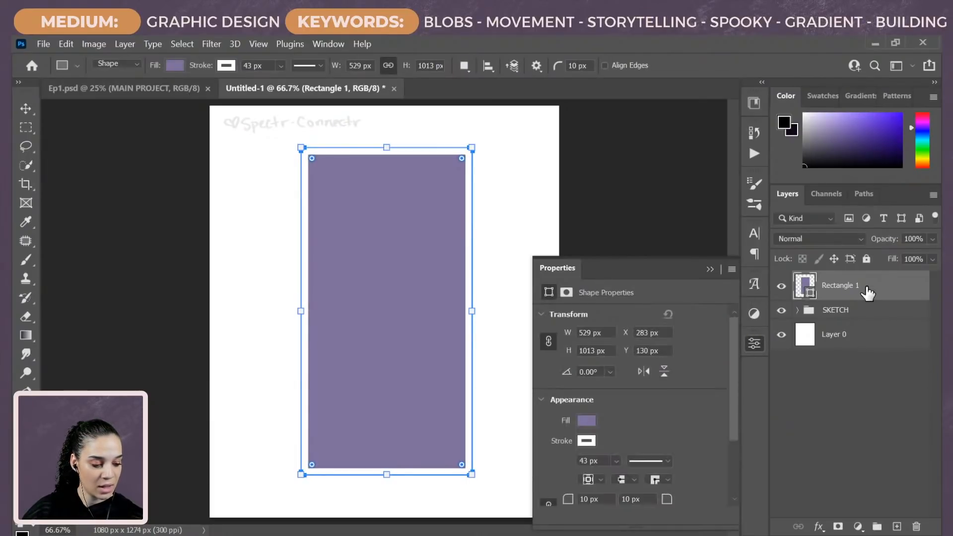
Step: Round all four corners of the phone rectangle to a radius of about 63 px
{"action": "left_click", "coordinate": [880, 320]}
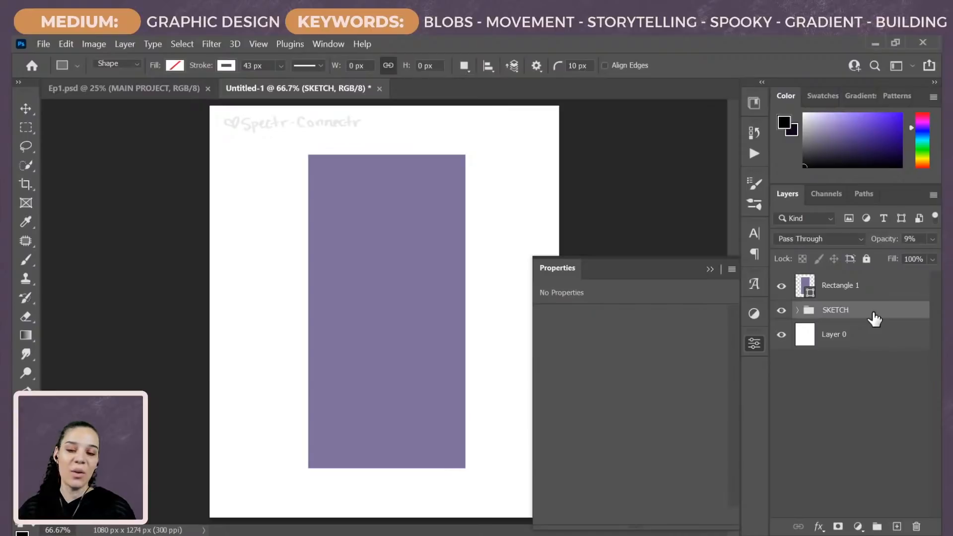
{"action": "left_click", "coordinate": [882, 289]}
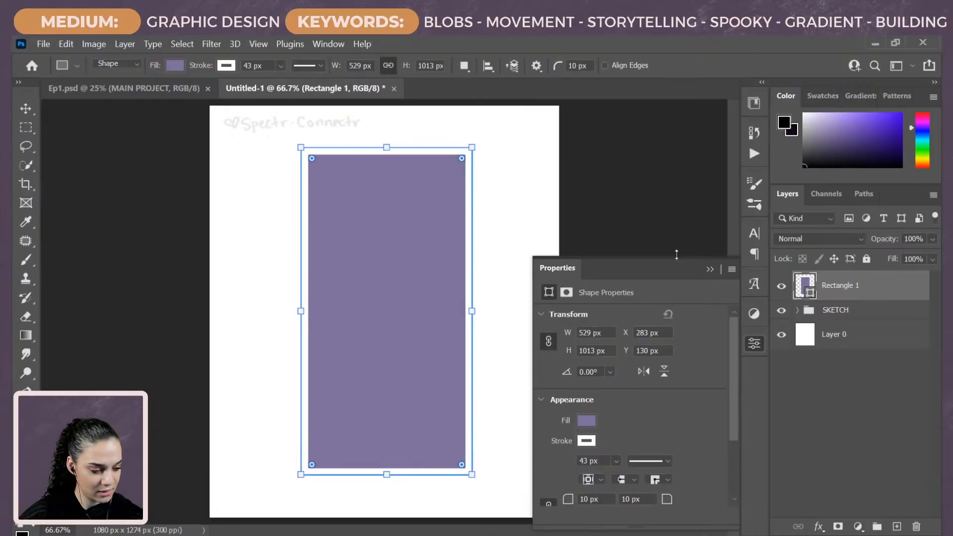
{"action": "left_click_drag", "start_coordinate": [462, 158], "coordinate": [452, 168]}
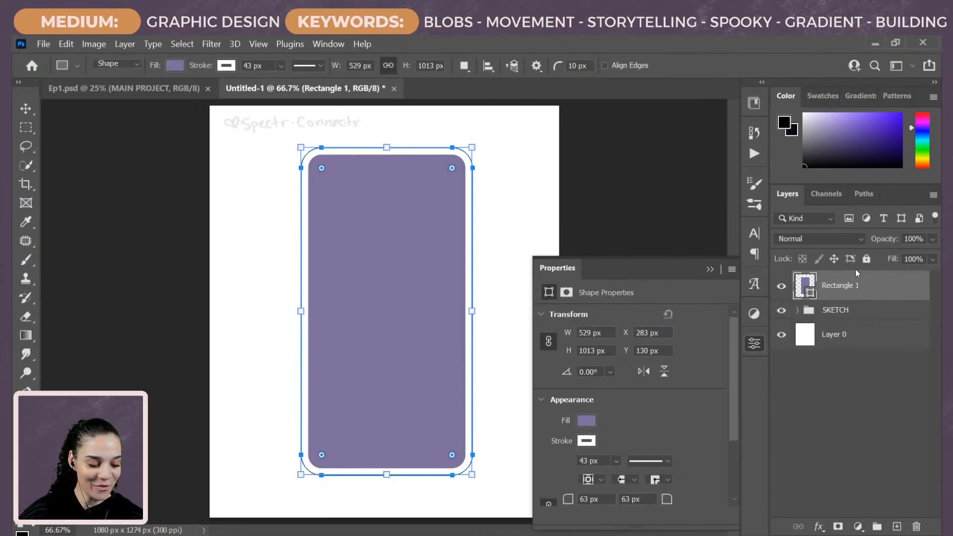
Step: Change the phone rectangle's fill to a custom crimson red and deselect the shape
{"action": "left_click", "coordinate": [588, 420]}
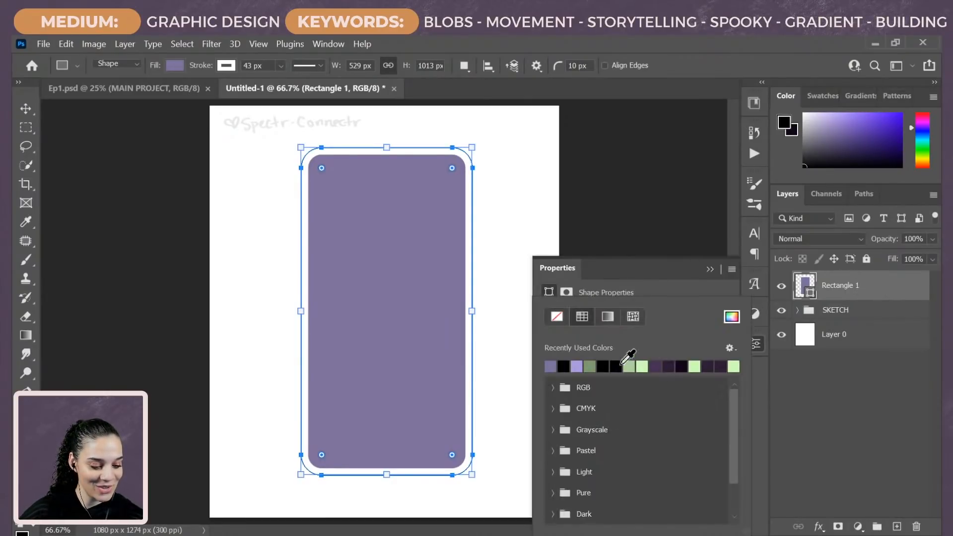
{"action": "left_click", "coordinate": [731, 317]}
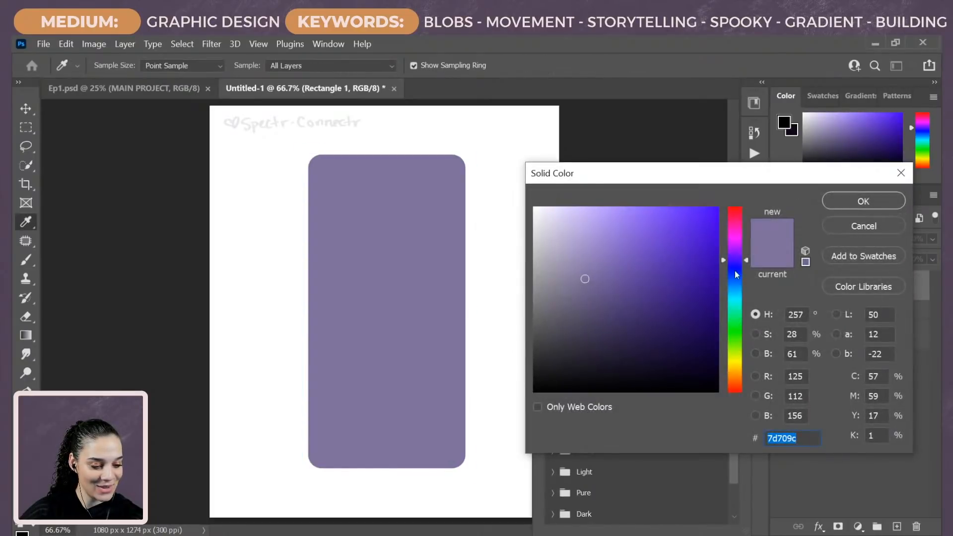
{"action": "left_click_drag", "start_coordinate": [736, 224], "coordinate": [671, 242]}
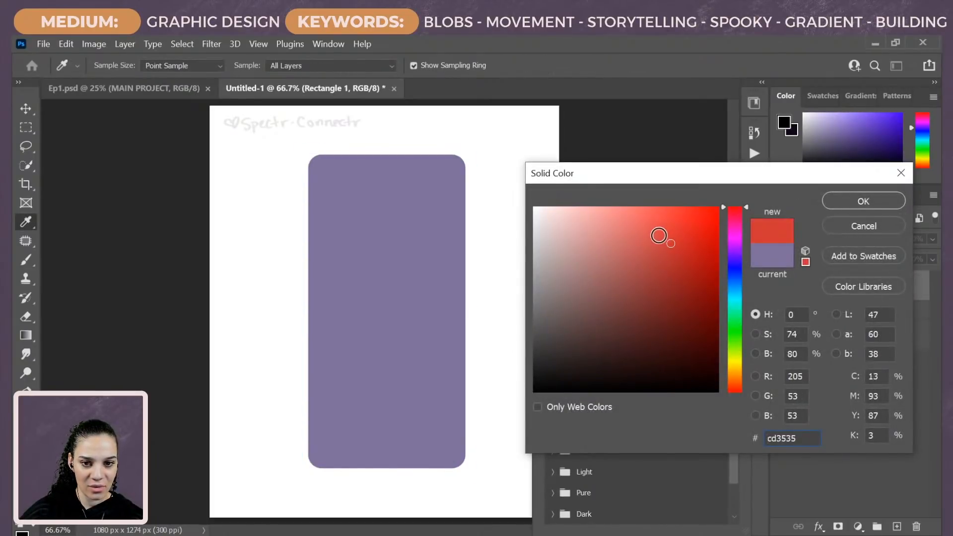
{"action": "left_click", "coordinate": [659, 236]}
{"action": "left_click", "coordinate": [704, 277]}
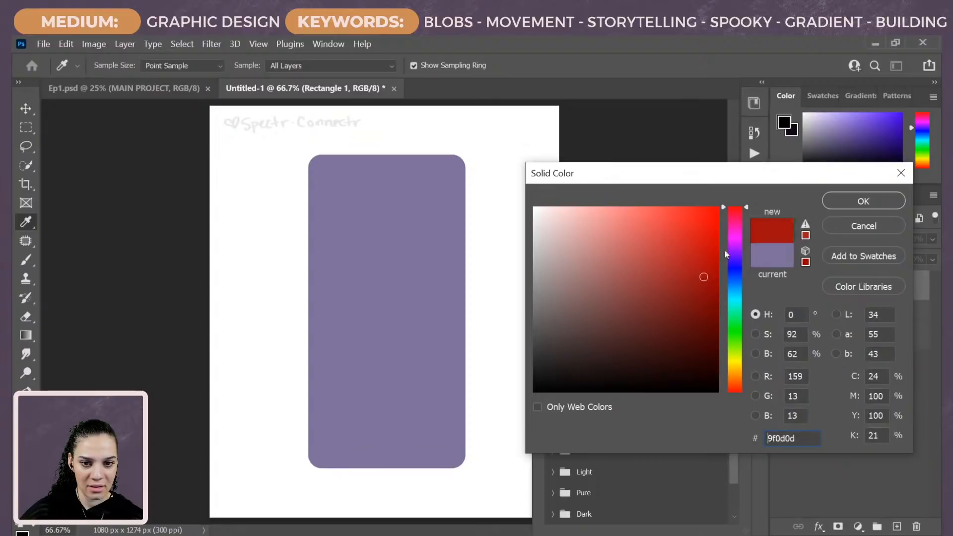
{"action": "mouse_move", "coordinate": [744, 211]}
{"action": "left_mouse_down"}
{"action": "mouse_move", "coordinate": [745, 227]}
{"action": "mouse_move", "coordinate": [747, 217]}
{"action": "left_mouse_up"}
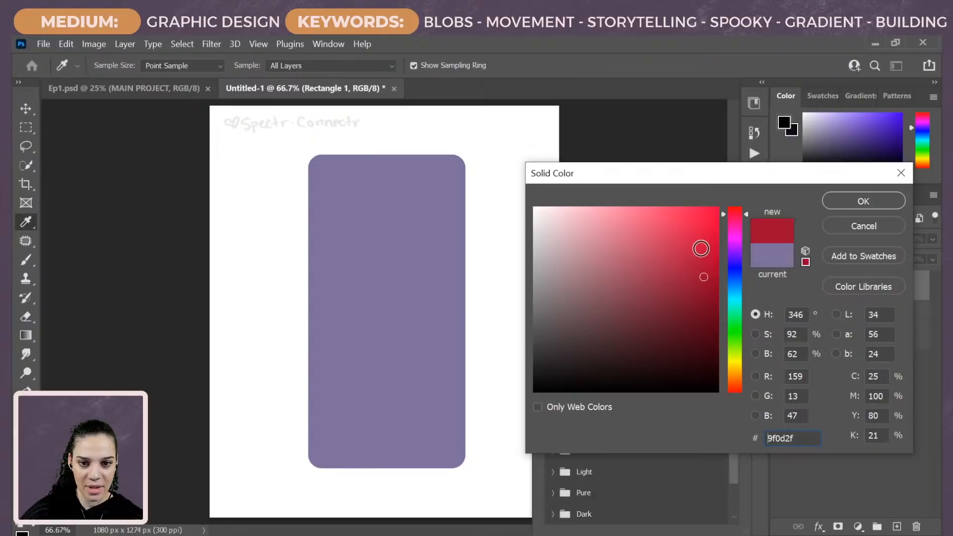
{"action": "left_click", "coordinate": [684, 251]}
{"action": "left_click_drag", "start_coordinate": [684, 251], "coordinate": [707, 252]}
{"action": "left_click", "coordinate": [847, 200]}
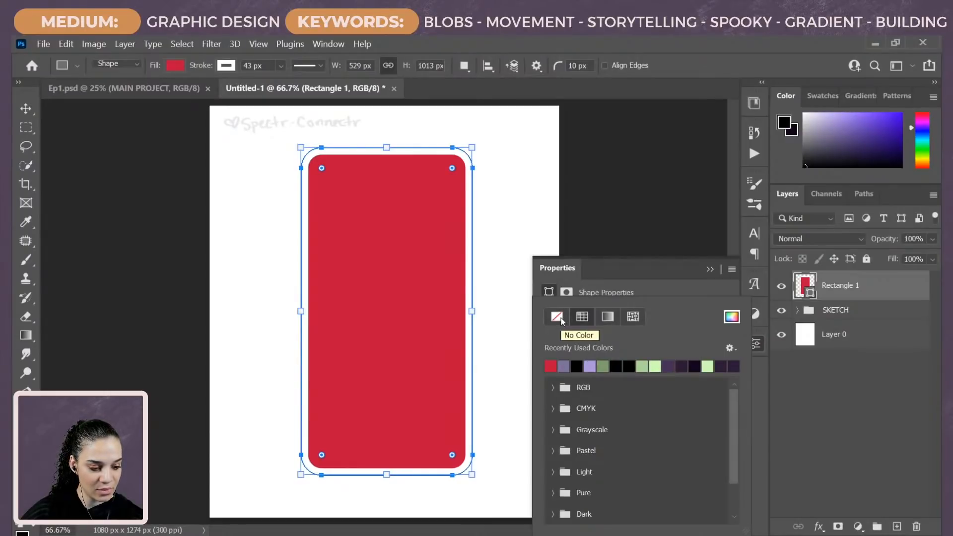
{"action": "left_click", "coordinate": [901, 401]}
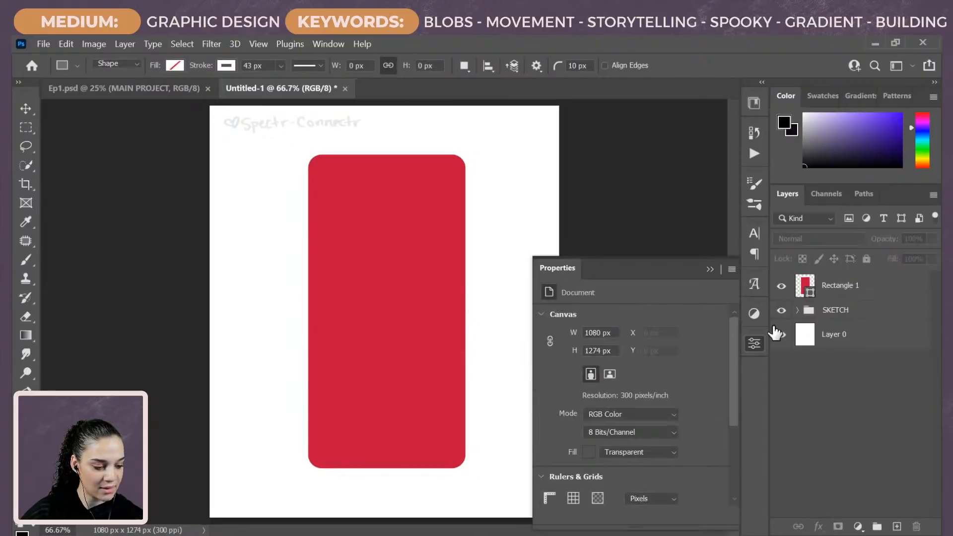
Step: Look through the ADOBE LIVE GAME SHOW library and collapse its WEEK1_EP1 and WEEK 1_EP2 groups
{"action": "left_click", "coordinate": [749, 103]}
{"action": "scroll", "coordinate": [670, 338], "scroll_direction": "down", "scroll_amount": 5}
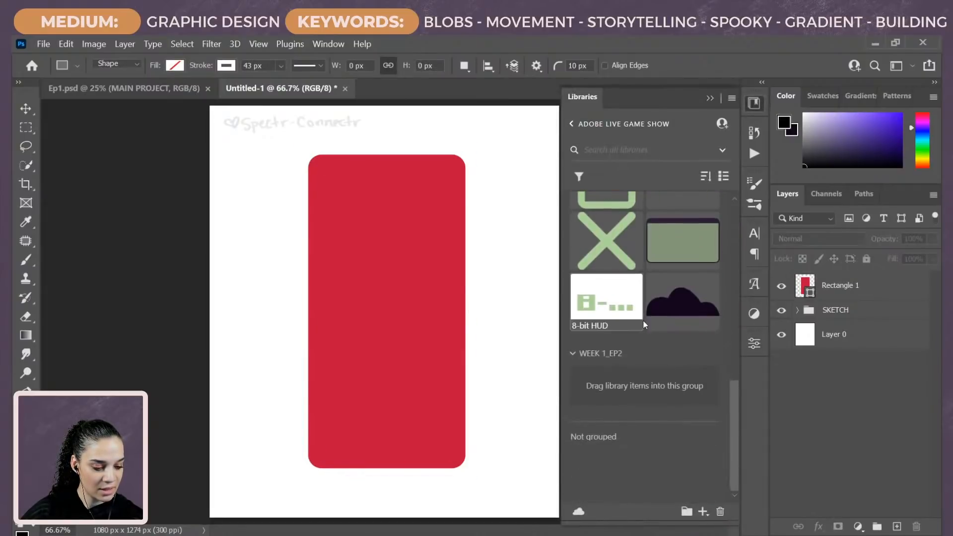
{"action": "scroll", "coordinate": [645, 323], "scroll_direction": "up", "scroll_amount": 10}
{"action": "left_click", "coordinate": [572, 209]}
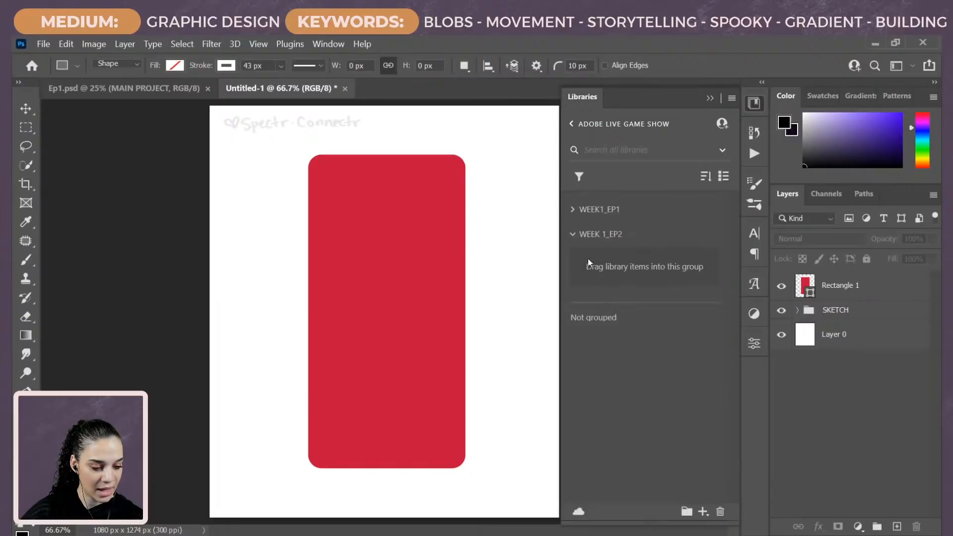
{"action": "left_click", "coordinate": [573, 234]}
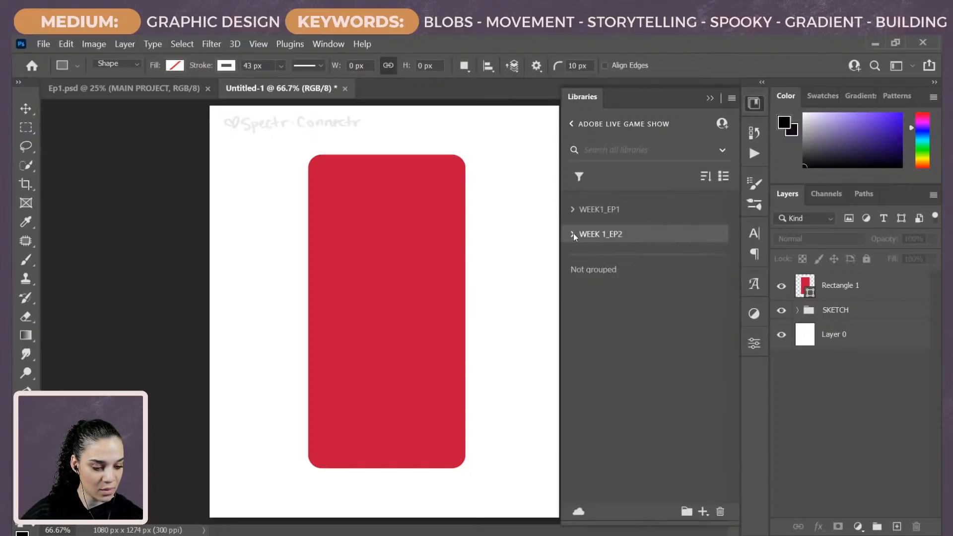
Step: Sample the phone rectangle's crimson, save it to the ADOBE LIVE GAME SHOW library, and place it in the WEEK 1_EP2 group
{"action": "left_click", "coordinate": [573, 234]}
{"action": "left_click", "coordinate": [703, 511]}
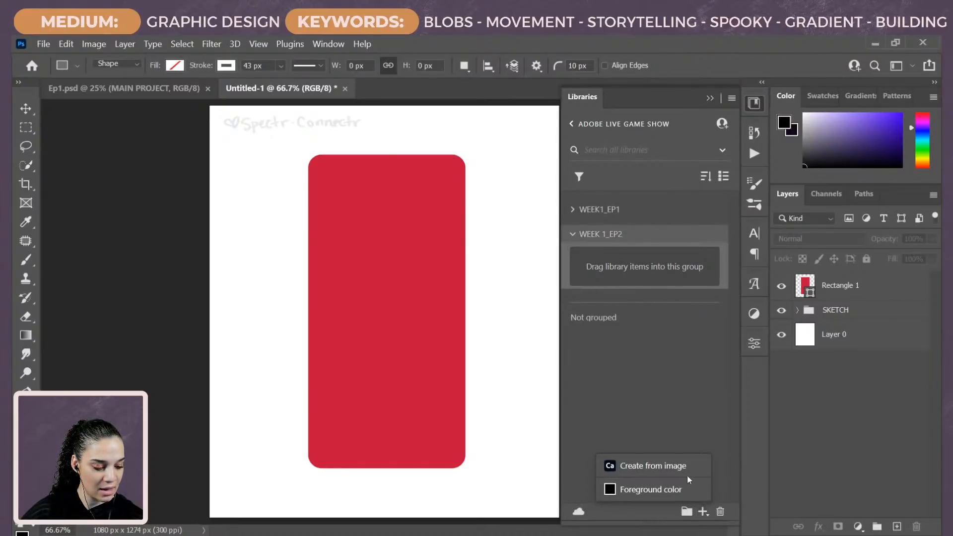
{"action": "left_click", "coordinate": [33, 524]}
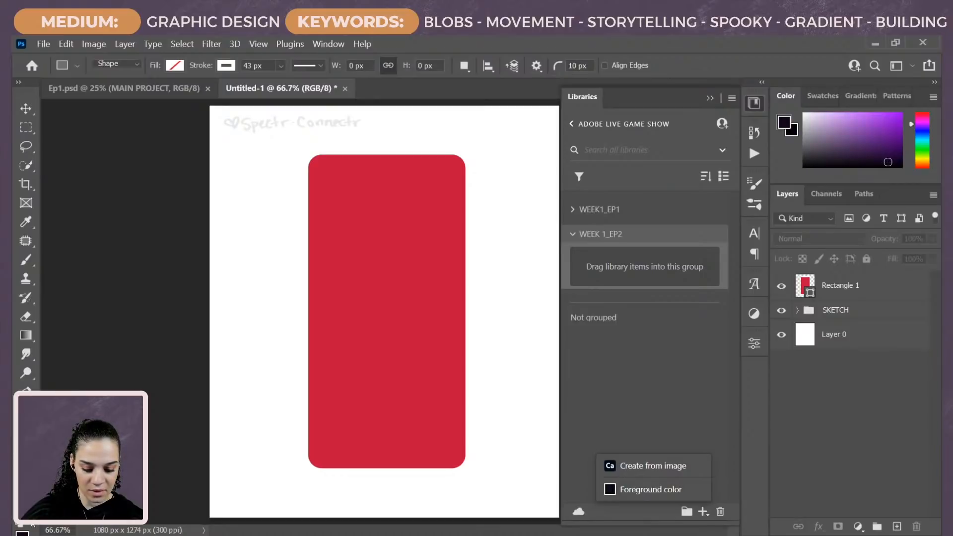
{"action": "left_click", "coordinate": [32, 525]}
{"action": "left_click", "coordinate": [632, 413]}
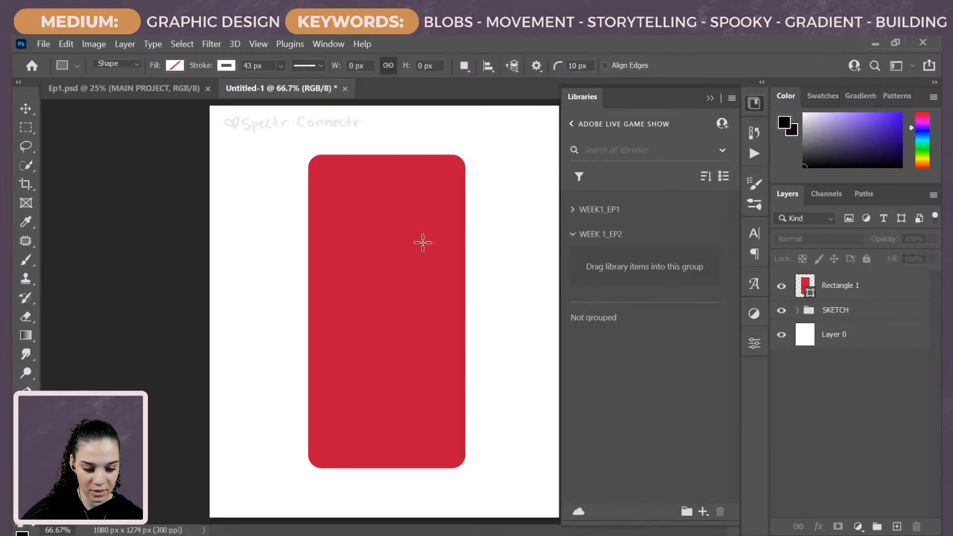
{"action": "left_click", "coordinate": [365, 261]}
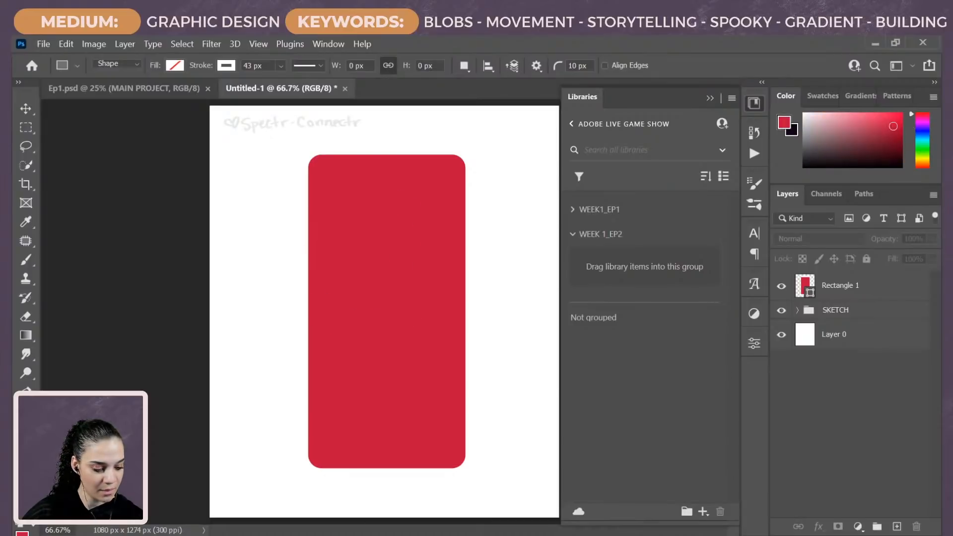
{"action": "left_click", "coordinate": [703, 511]}
{"action": "left_click", "coordinate": [646, 489]}
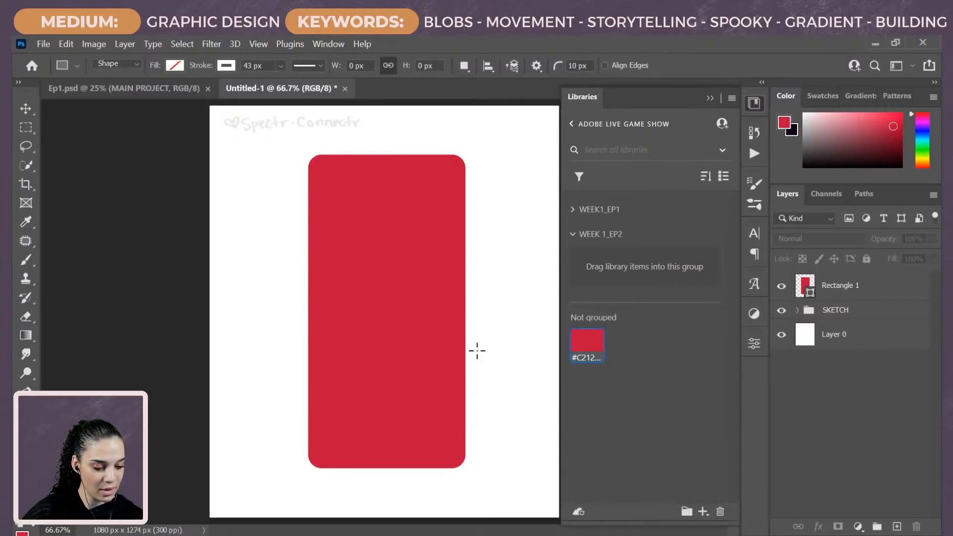
{"action": "left_click_drag", "start_coordinate": [588, 343], "coordinate": [615, 279]}
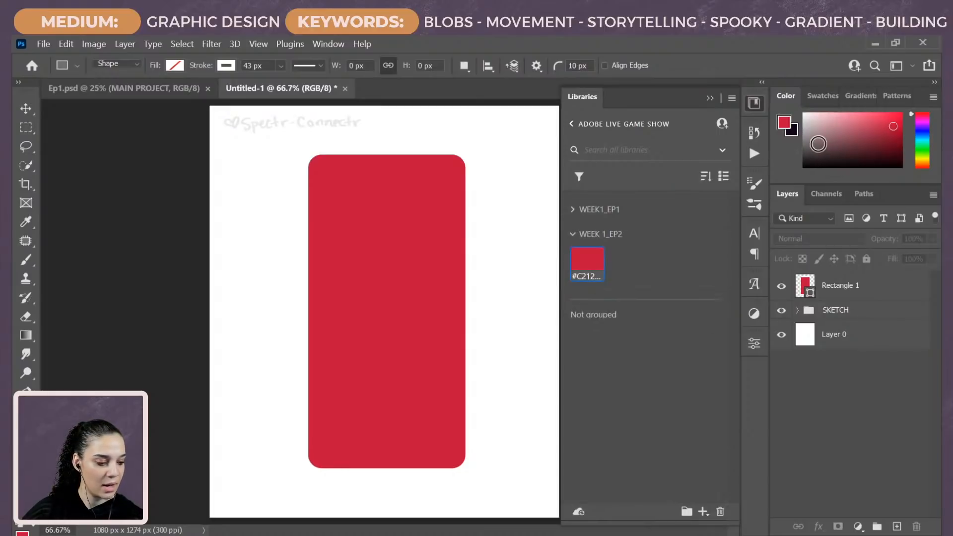
Step: Choose the warm gray #5F5859 as foreground color and save it in the library's WEEK 1_EP2 group
{"action": "left_click_drag", "start_coordinate": [819, 144], "coordinate": [811, 148]}
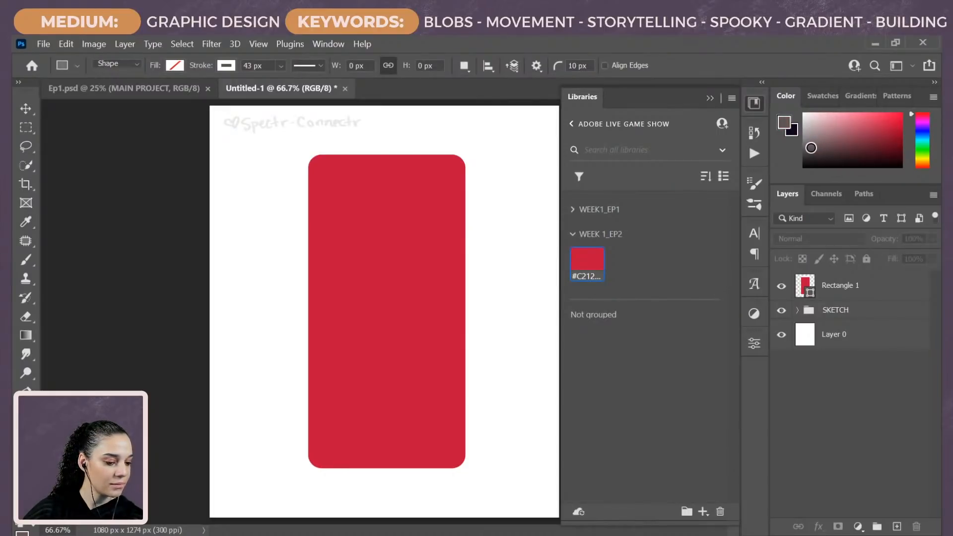
{"action": "left_click", "coordinate": [703, 512]}
{"action": "left_click", "coordinate": [660, 489]}
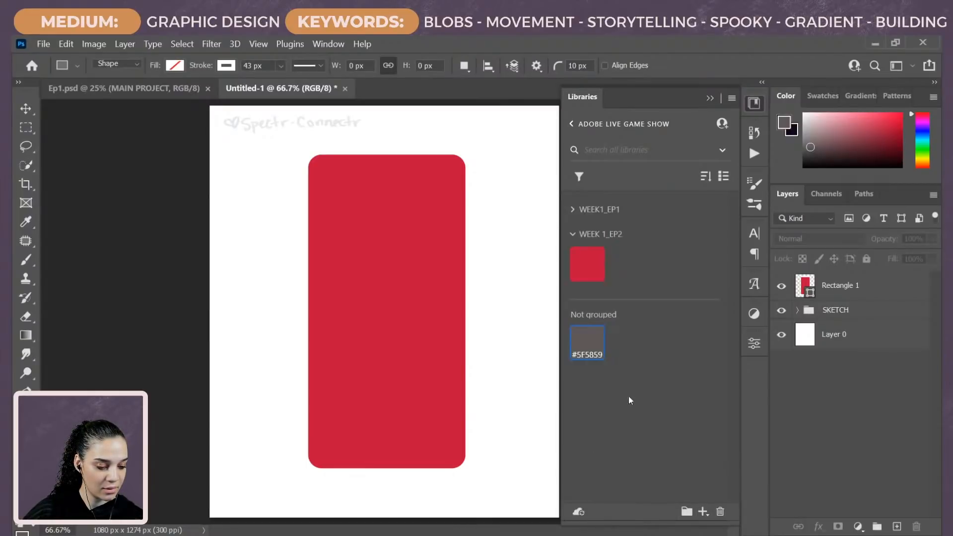
{"action": "mouse_move", "coordinate": [584, 343]}
{"action": "left_mouse_down"}
{"action": "mouse_move", "coordinate": [629, 306]}
{"action": "mouse_move", "coordinate": [627, 263]}
{"action": "left_mouse_up"}
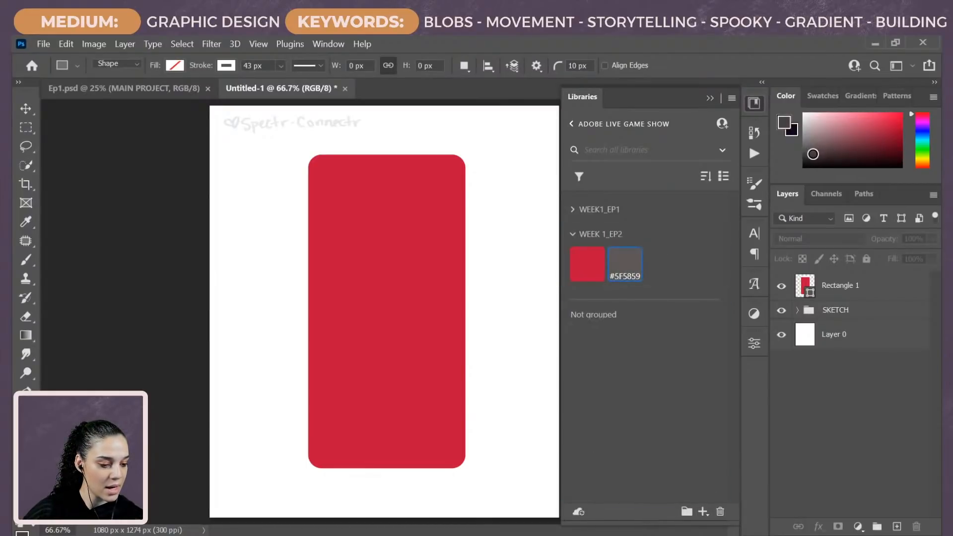
Step: Darken the foreground color to a charcoal gray and store it in the WEEK 1_EP2 library group
{"action": "left_click_drag", "start_coordinate": [809, 156], "coordinate": [801, 157]}
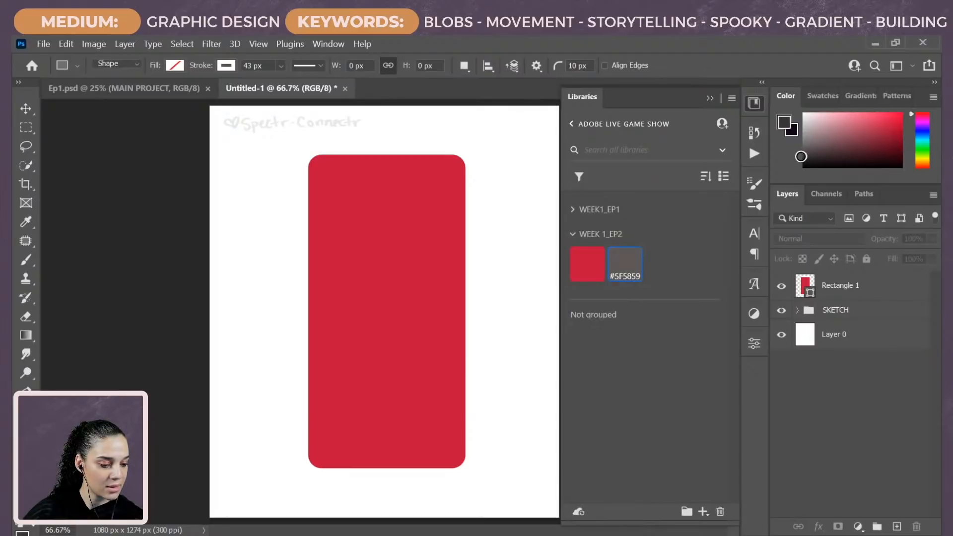
{"action": "left_click", "coordinate": [705, 512]}
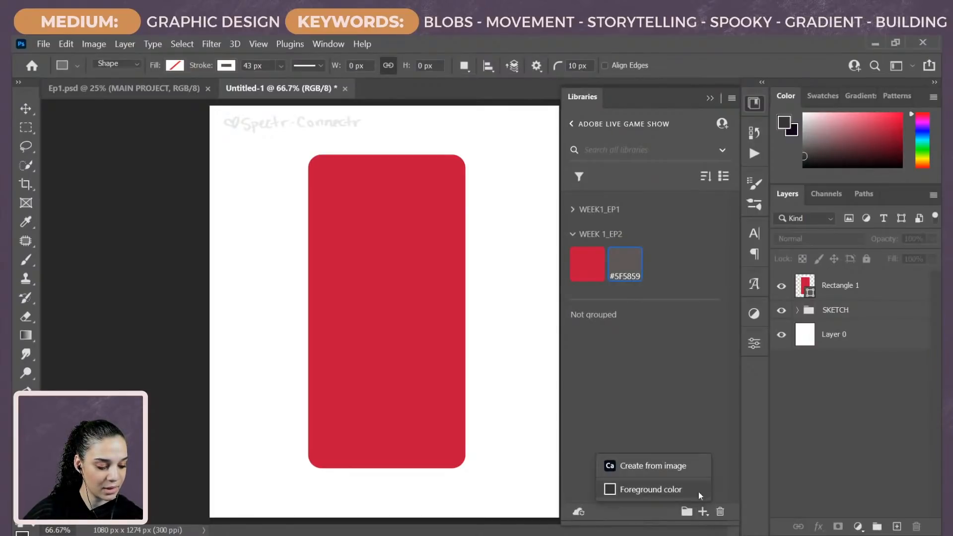
{"action": "left_click", "coordinate": [663, 492]}
{"action": "left_click_drag", "start_coordinate": [588, 343], "coordinate": [677, 253]}
Step: Darken the crimson swatch to #731B2F, add it to the WEEK 1_EP2 library group, and hide the library
{"action": "left_click", "coordinate": [588, 263]}
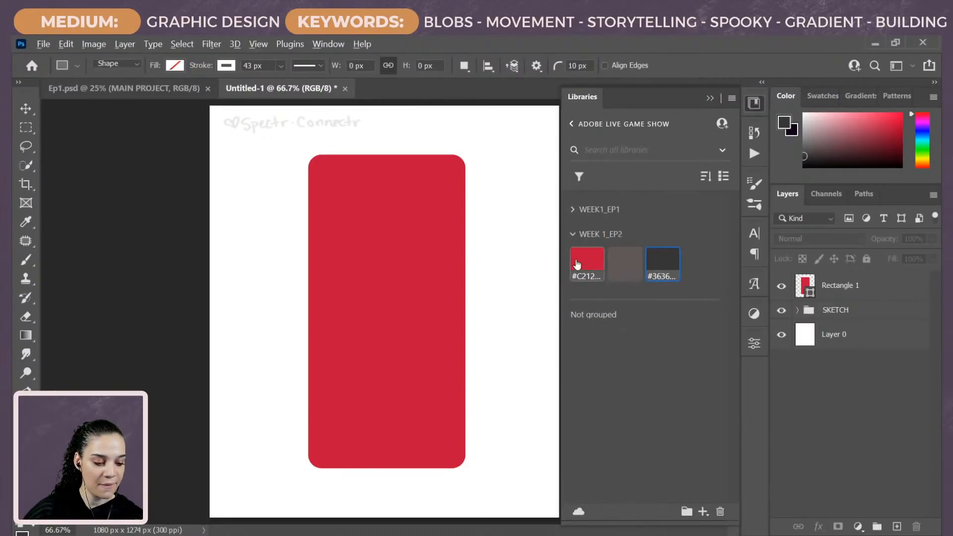
{"action": "left_click", "coordinate": [880, 143]}
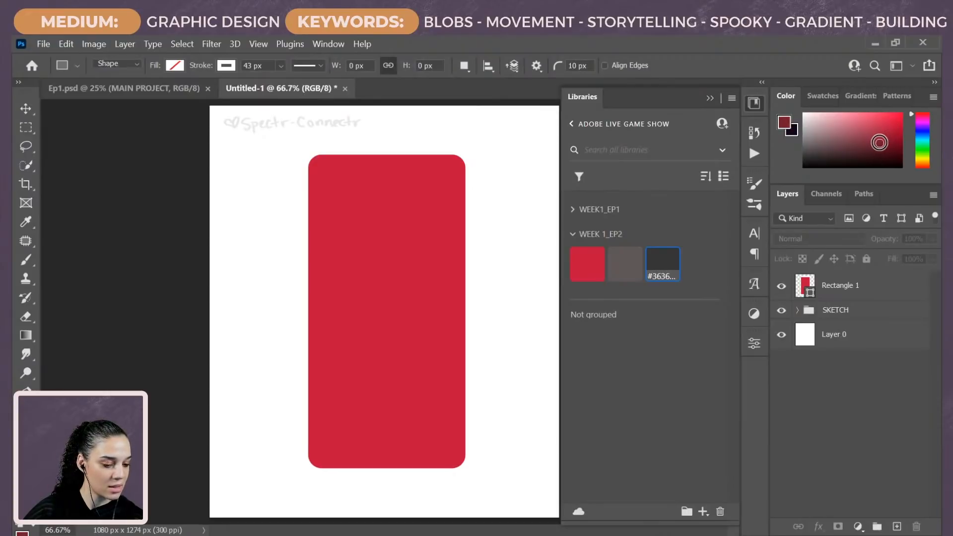
{"action": "left_click", "coordinate": [704, 514]}
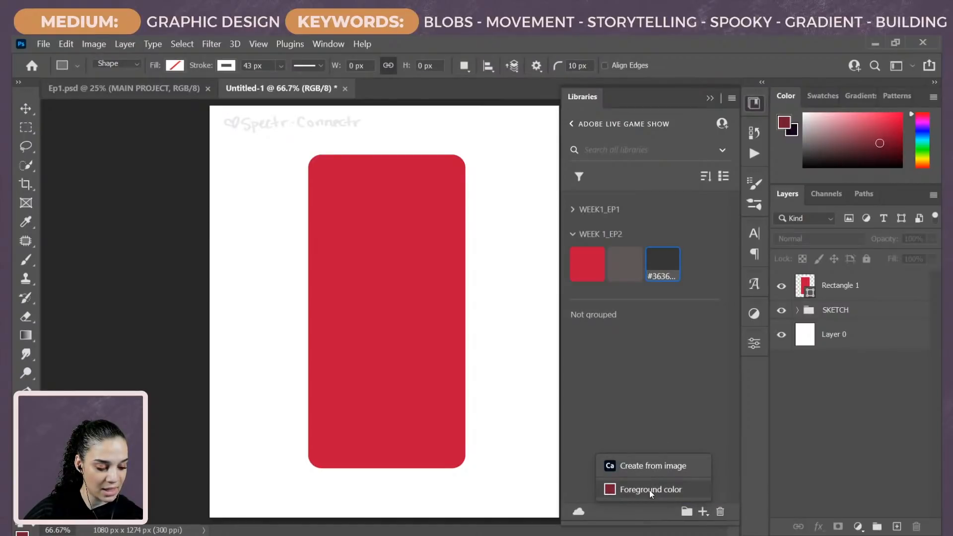
{"action": "left_click", "coordinate": [649, 490]}
{"action": "left_click_drag", "start_coordinate": [593, 337], "coordinate": [618, 263]}
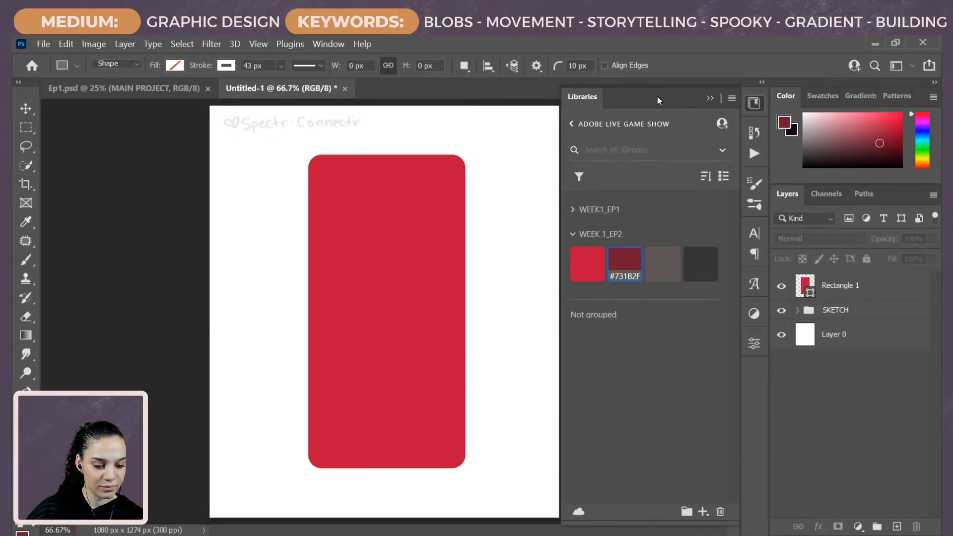
{"action": "left_click", "coordinate": [754, 103]}
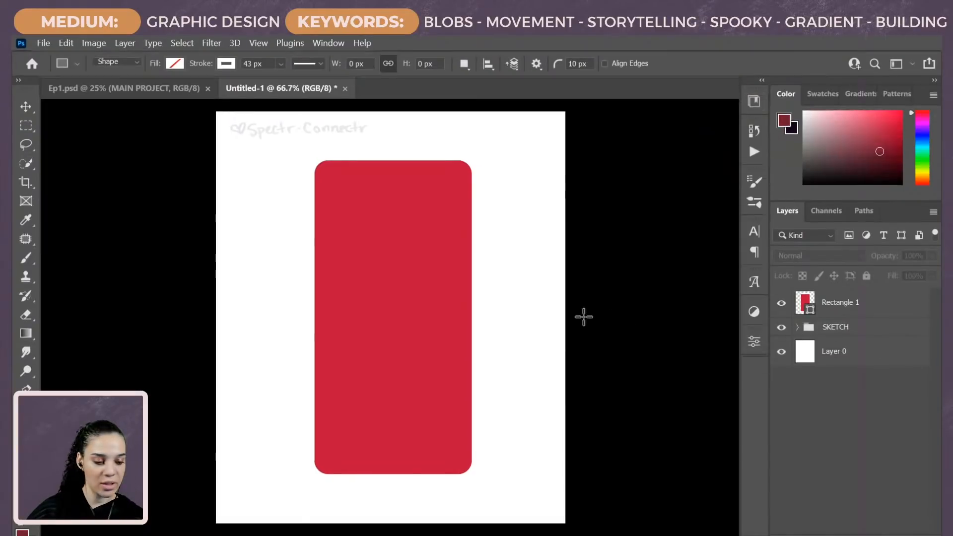
Step: Select the Rectangle 1 layer and change the phone's stroke to the charcoal gray from the recently used colors
{"action": "left_click_drag", "start_coordinate": [573, 294], "coordinate": [415, 285]}
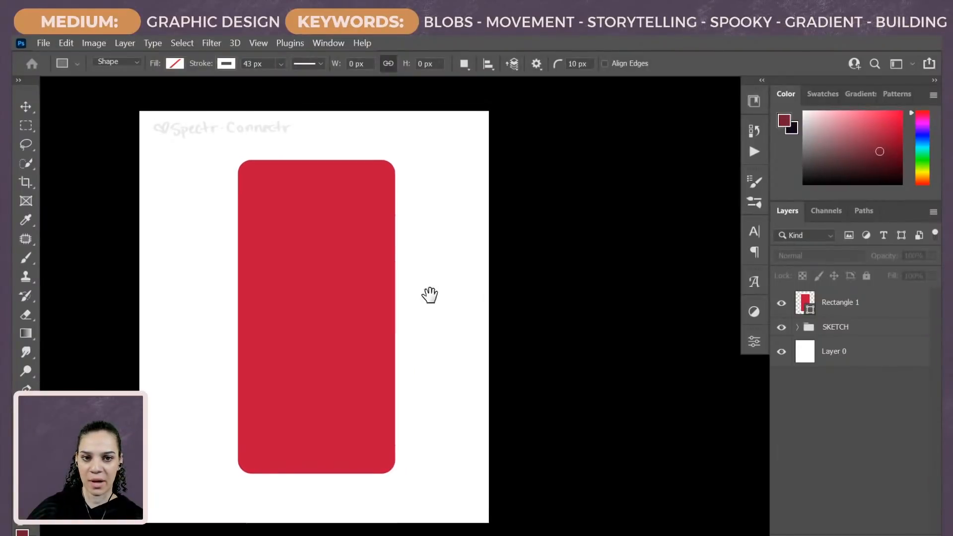
{"action": "left_click", "coordinate": [754, 101]}
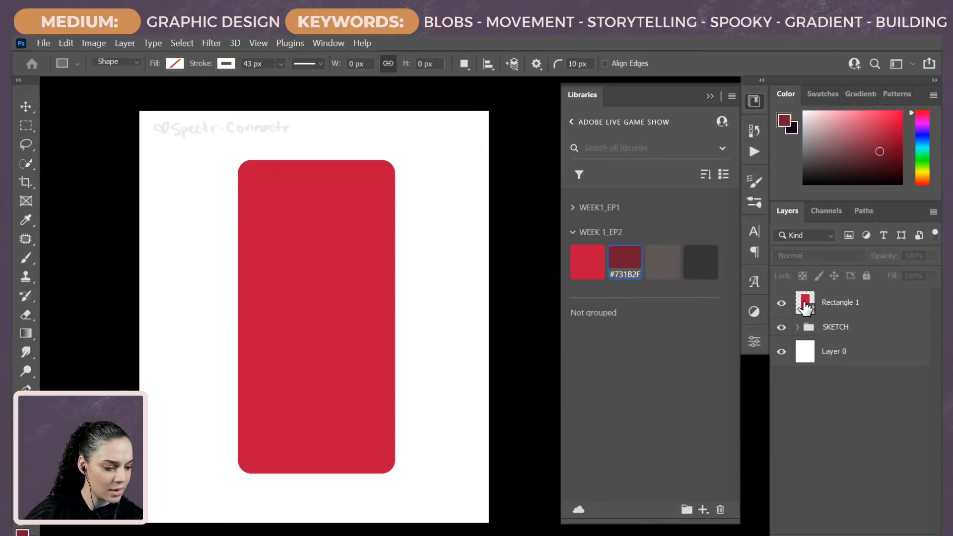
{"action": "right_click", "coordinate": [881, 303]}
{"action": "key", "text": "Escape"}
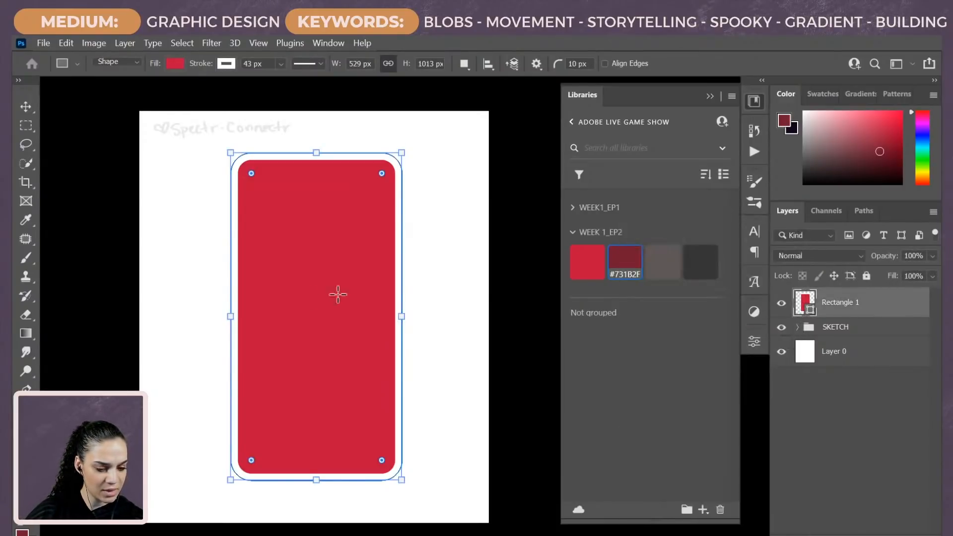
{"action": "left_click", "coordinate": [754, 343]}
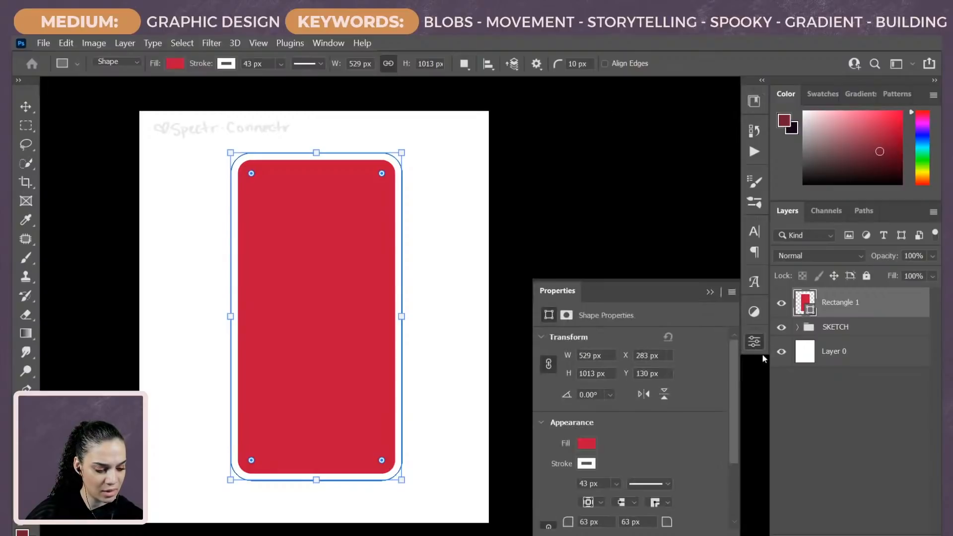
{"action": "left_click", "coordinate": [585, 464]}
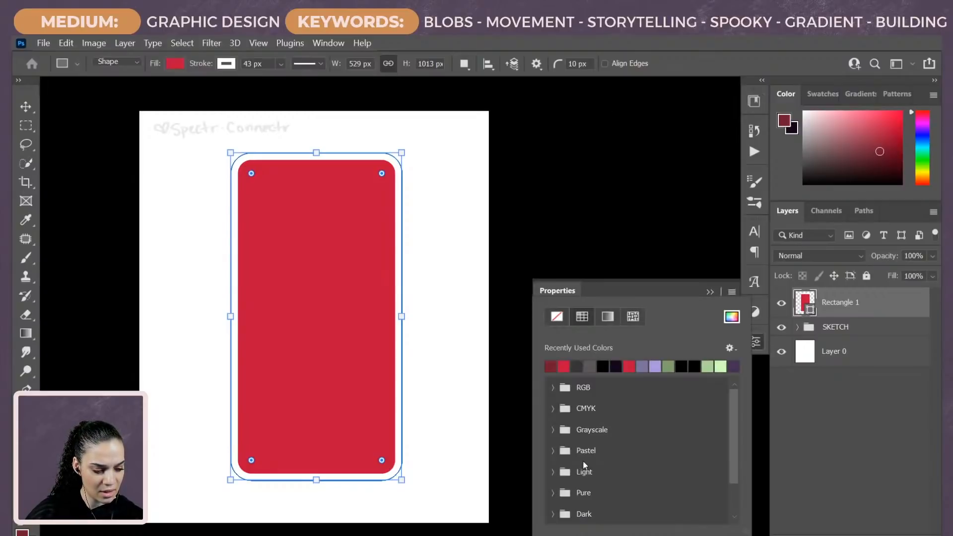
{"action": "left_click", "coordinate": [578, 367]}
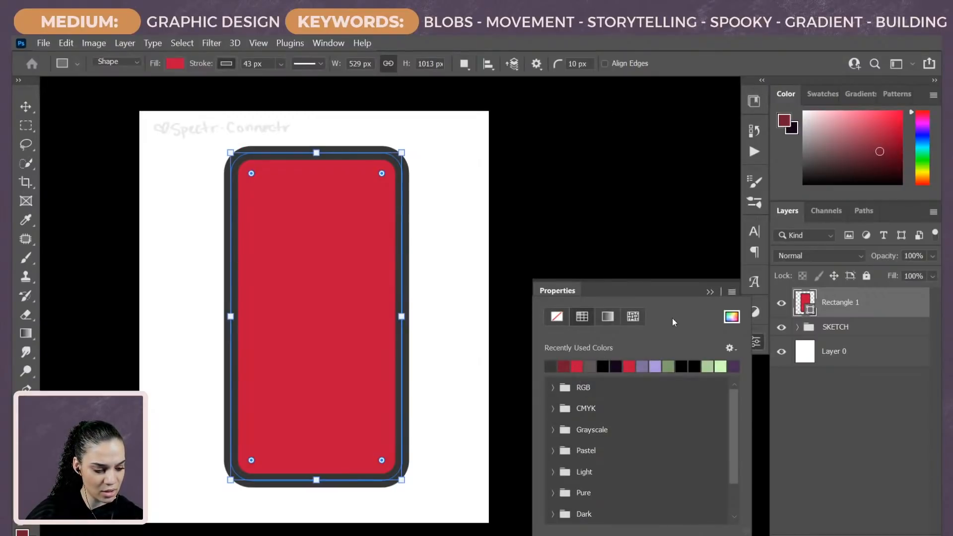
{"action": "left_click", "coordinate": [676, 293]}
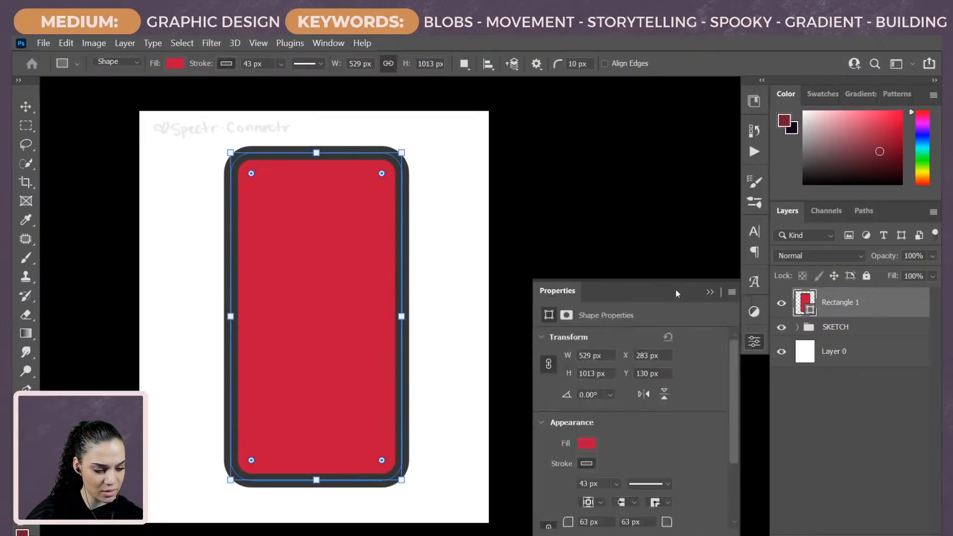
Step: Set the phone rectangle's stroke width to 10 px and select the SKETCH group
{"action": "left_click", "coordinate": [615, 485]}
{"action": "left_click_drag", "start_coordinate": [629, 501], "coordinate": [622, 502]}
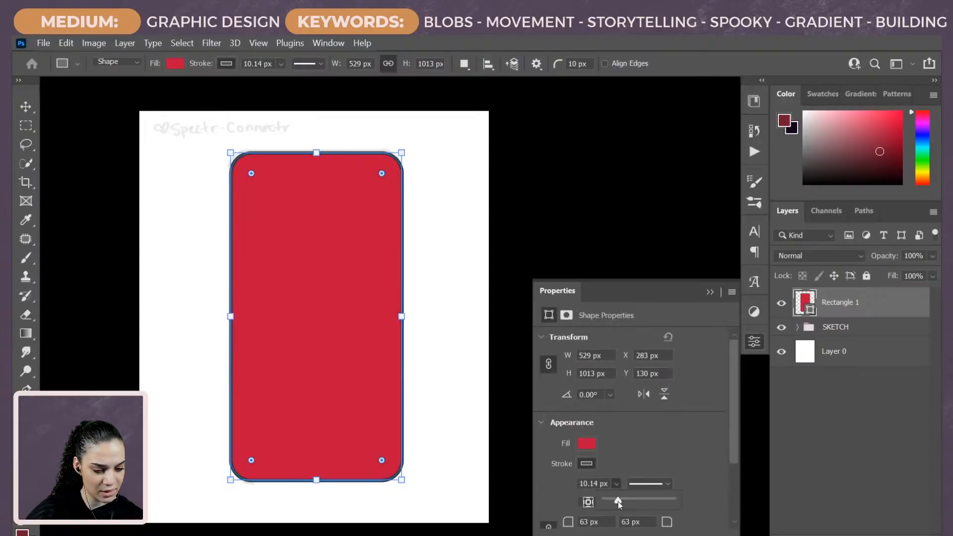
{"action": "left_click", "coordinate": [586, 484]}
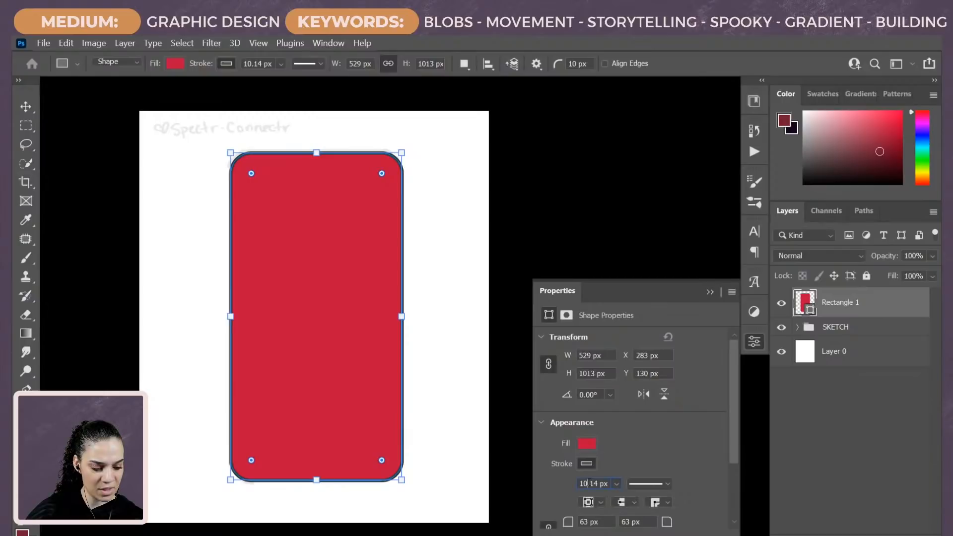
{"action": "type", "text": "10"}
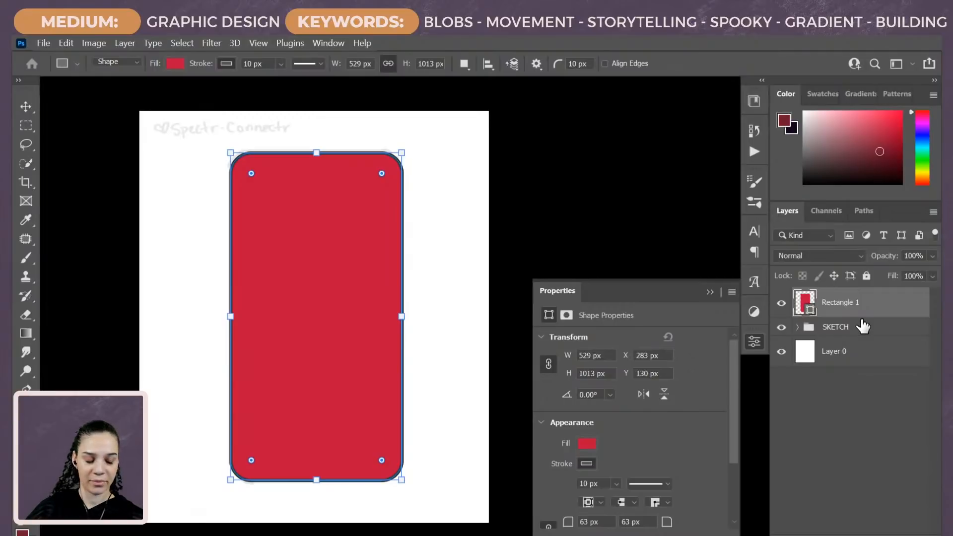
{"action": "left_click", "coordinate": [863, 329]}
{"action": "scroll", "coordinate": [486, 311], "scroll_direction": "up", "scroll_amount": 2}
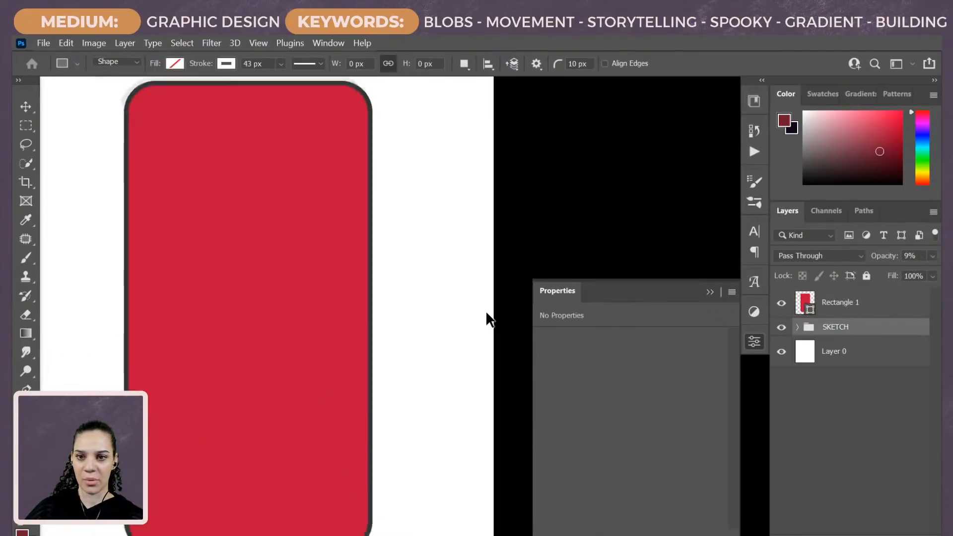
{"action": "scroll", "coordinate": [486, 310], "scroll_direction": "down", "scroll_amount": 2}
{"action": "left_click_drag", "start_coordinate": [319, 293], "coordinate": [330, 315]}
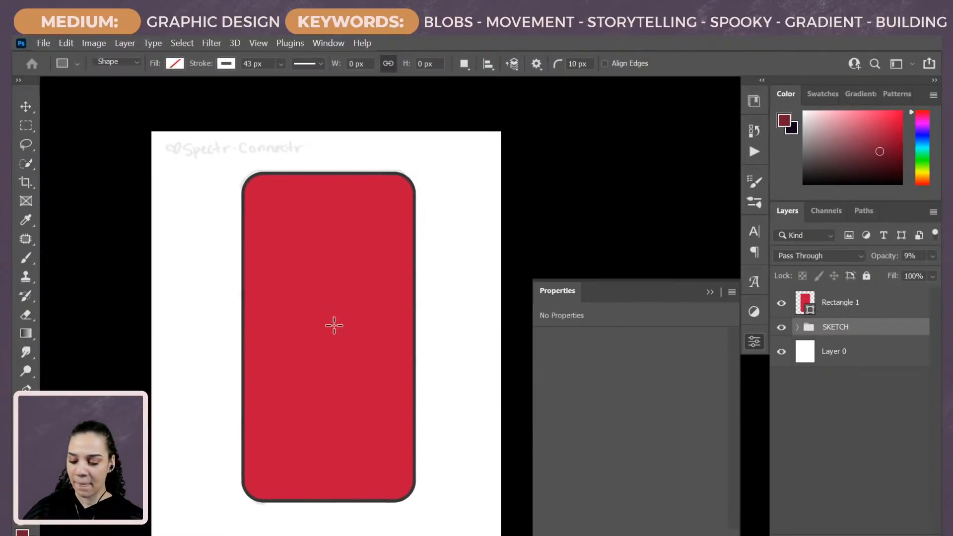
{"action": "scroll", "coordinate": [525, 330], "scroll_direction": "up", "scroll_amount": 1}
{"action": "scroll", "coordinate": [408, 330], "scroll_direction": "down", "scroll_amount": 1}
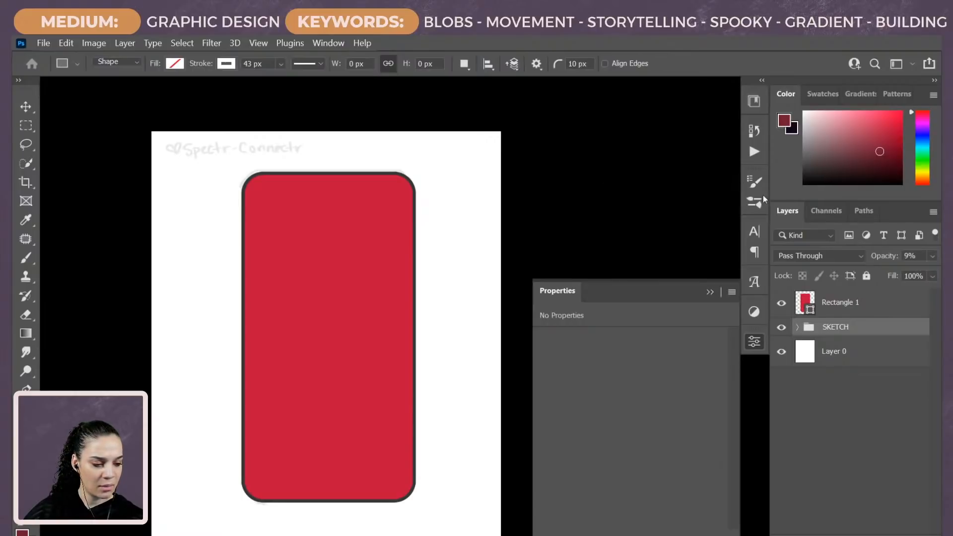
Step: Pick the charcoal gray from the WEEK 1_EP2 group and draw a rectangle about 147 × 49 px beside the phone's upper right edge
{"action": "left_click", "coordinate": [754, 102]}
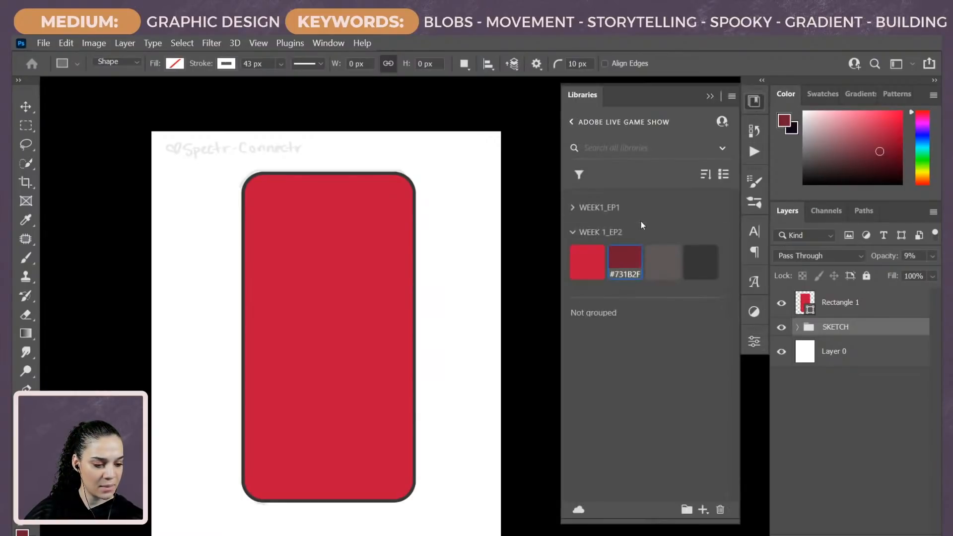
{"action": "left_click", "coordinate": [696, 260]}
{"action": "left_click_drag", "start_coordinate": [440, 207], "coordinate": [490, 222]}
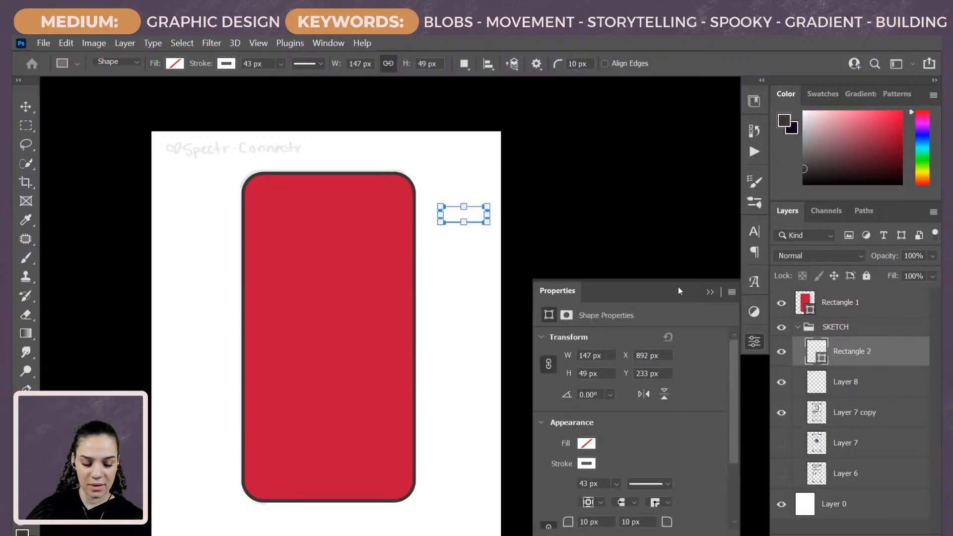
Step: Give the small rectangle a charcoal gray stroke and move its layer out of the SKETCH group to above Rectangle 1
{"action": "key", "text": "ctrl+plus"}
{"action": "key", "text": "ctrl+plus"}
{"action": "key", "text": "ctrl+plus"}
{"action": "left_click", "coordinate": [589, 464]}
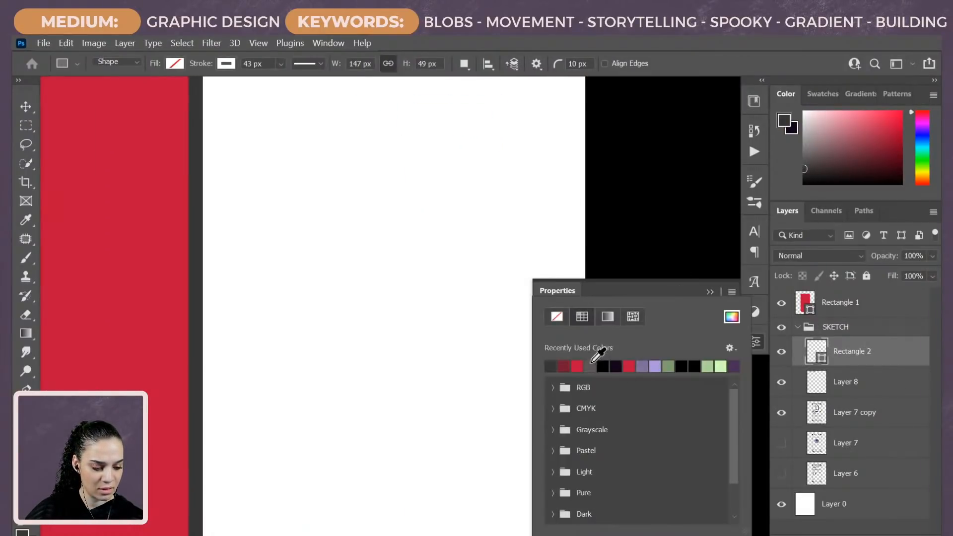
{"action": "left_click", "coordinate": [550, 367]}
{"action": "left_click_drag", "start_coordinate": [432, 219], "coordinate": [431, 495]}
{"action": "mouse_move", "coordinate": [441, 82]}
{"action": "left_mouse_down"}
{"action": "mouse_move", "coordinate": [417, 326]}
{"action": "mouse_move", "coordinate": [387, 324]}
{"action": "left_mouse_up"}
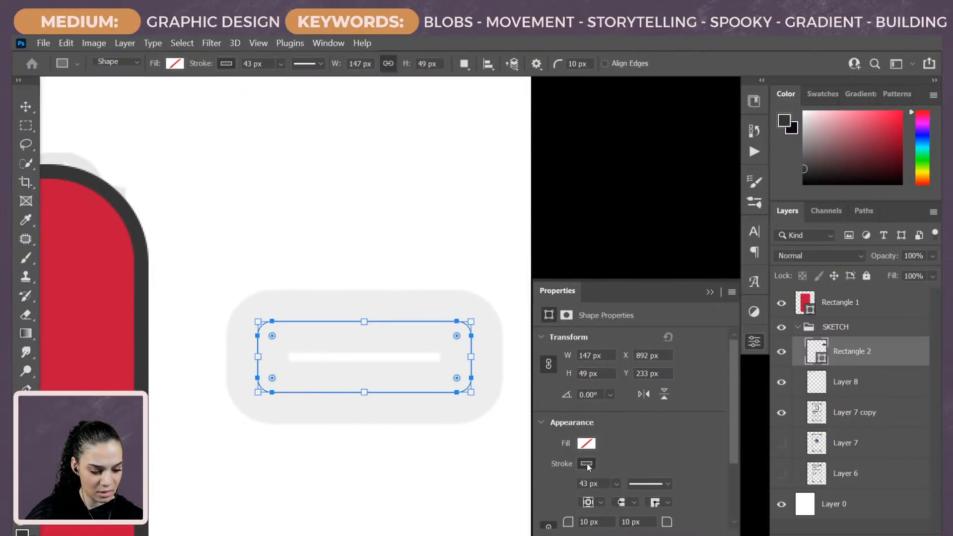
{"action": "mouse_move", "coordinate": [883, 356]}
{"action": "left_mouse_down"}
{"action": "mouse_move", "coordinate": [879, 312]}
{"action": "mouse_move", "coordinate": [862, 290]}
{"action": "left_mouse_up"}
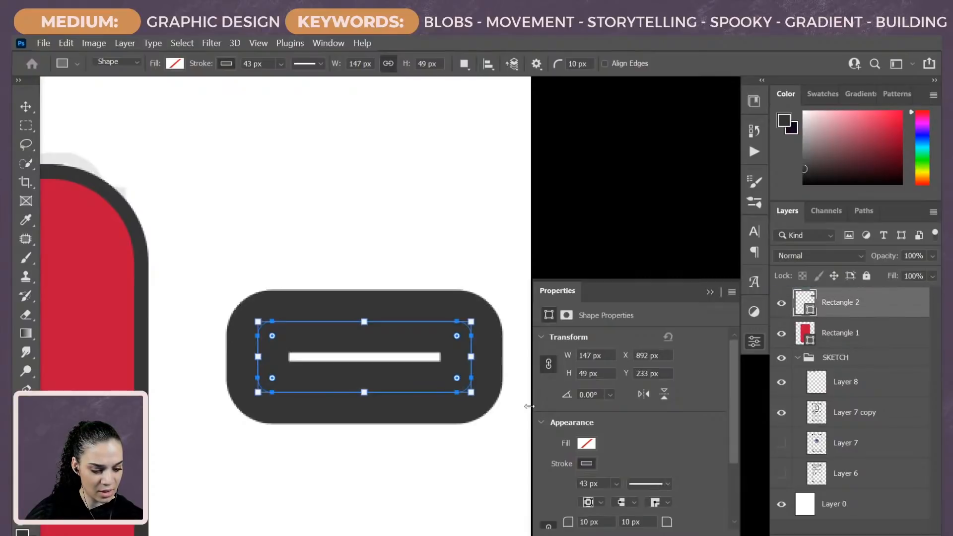
Step: Remove the small rectangle's stroke and fill it with the charcoal gray from the recently used colors
{"action": "left_click", "coordinate": [590, 464]}
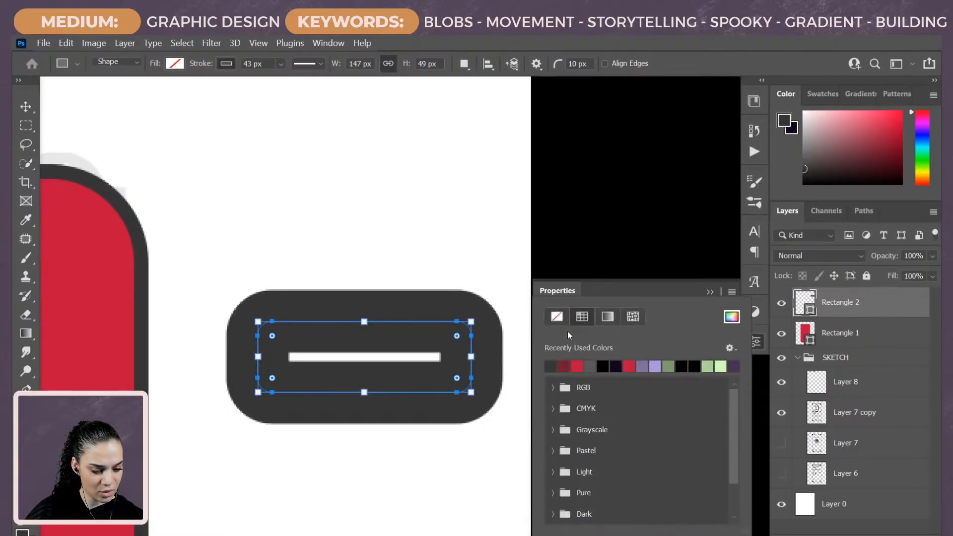
{"action": "left_click", "coordinate": [557, 316]}
{"action": "left_click", "coordinate": [624, 291]}
{"action": "left_click", "coordinate": [588, 445]}
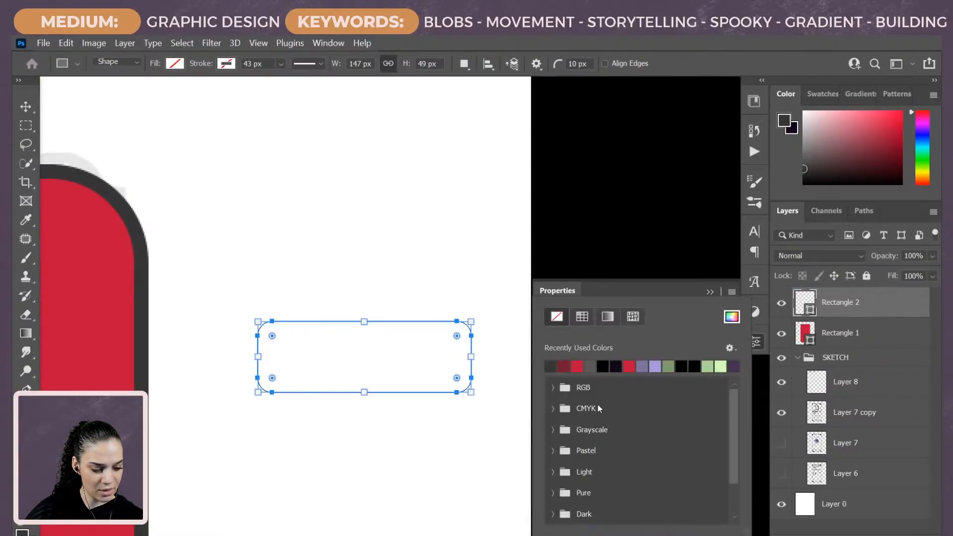
{"action": "left_click", "coordinate": [551, 366]}
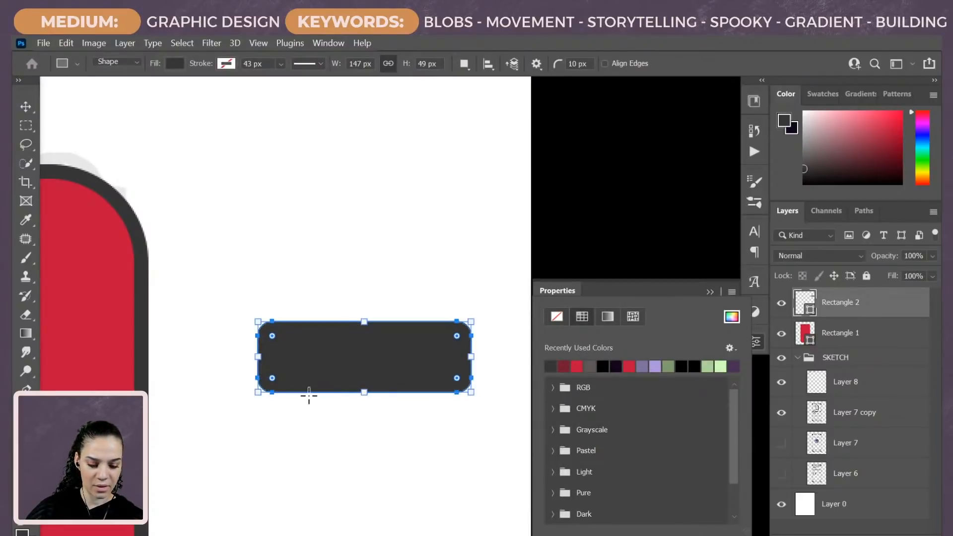
Step: Slant the small rectangle's left side by pulling its lower left corner inward, converting the live shape to a regular path
{"action": "left_click_drag", "start_coordinate": [257, 392], "coordinate": [293, 396]}
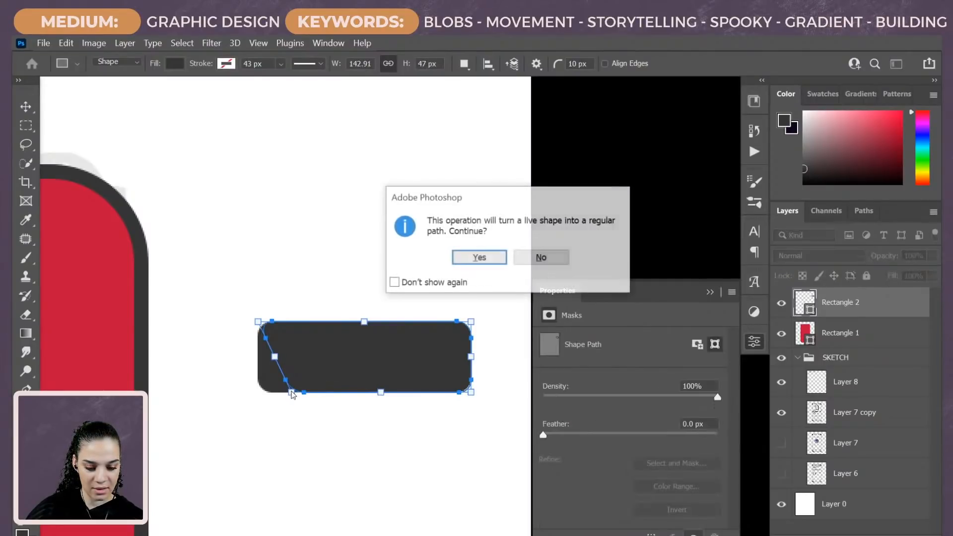
{"action": "left_click", "coordinate": [479, 258]}
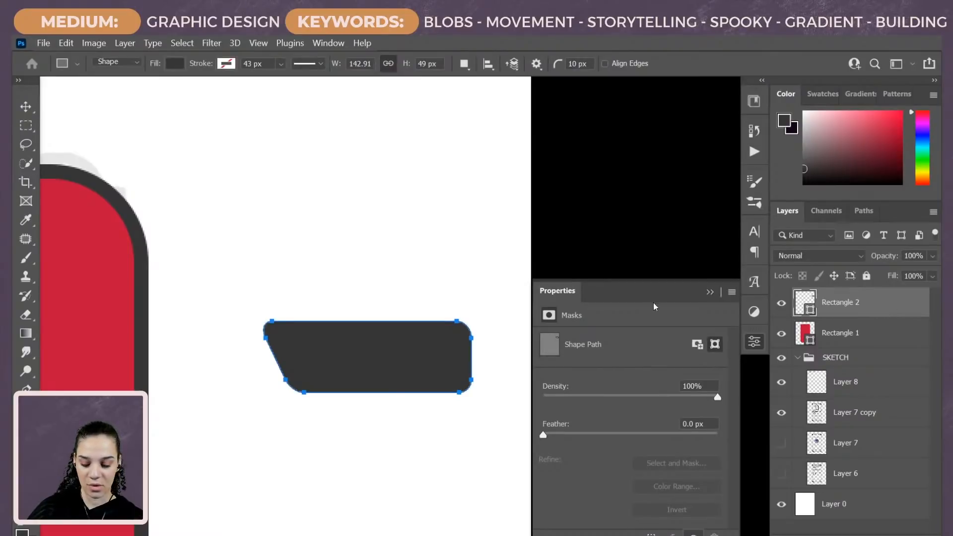
{"action": "left_click", "coordinate": [755, 341]}
Step: Move the slanted charcoal shape onto the phone's upper edge, left of center, as the left half of the notch
{"action": "key", "text": "ctrl+minus"}
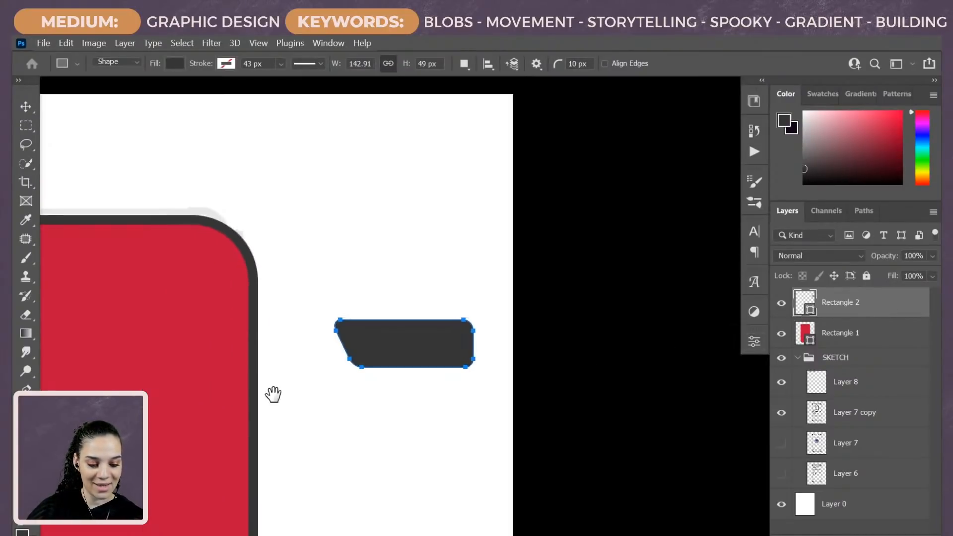
{"action": "left_click_drag", "start_coordinate": [273, 396], "coordinate": [490, 384]}
{"action": "key", "text": "ctrl+t"}
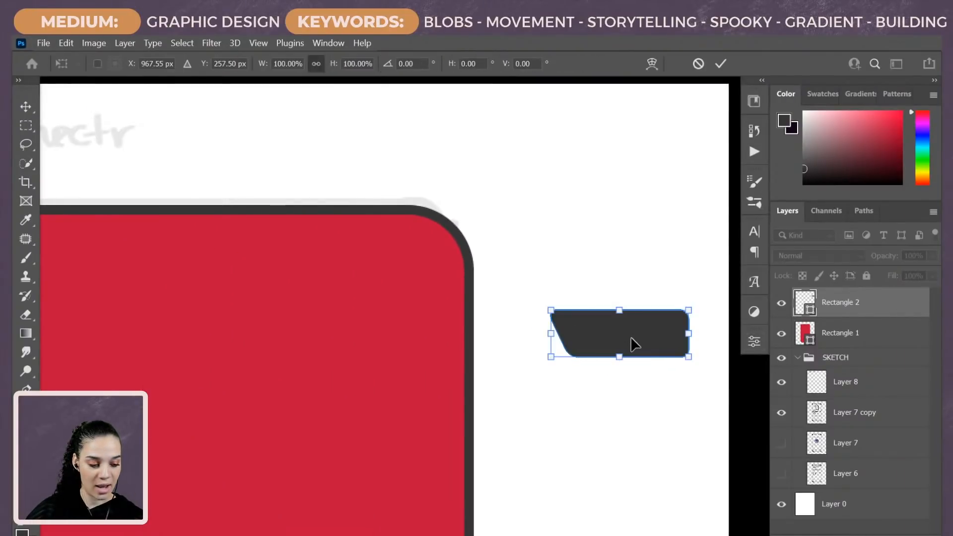
{"action": "left_click_drag", "start_coordinate": [630, 337], "coordinate": [254, 307]}
{"action": "left_click_drag", "start_coordinate": [243, 383], "coordinate": [523, 407]}
{"action": "left_click_drag", "start_coordinate": [527, 344], "coordinate": [413, 272]}
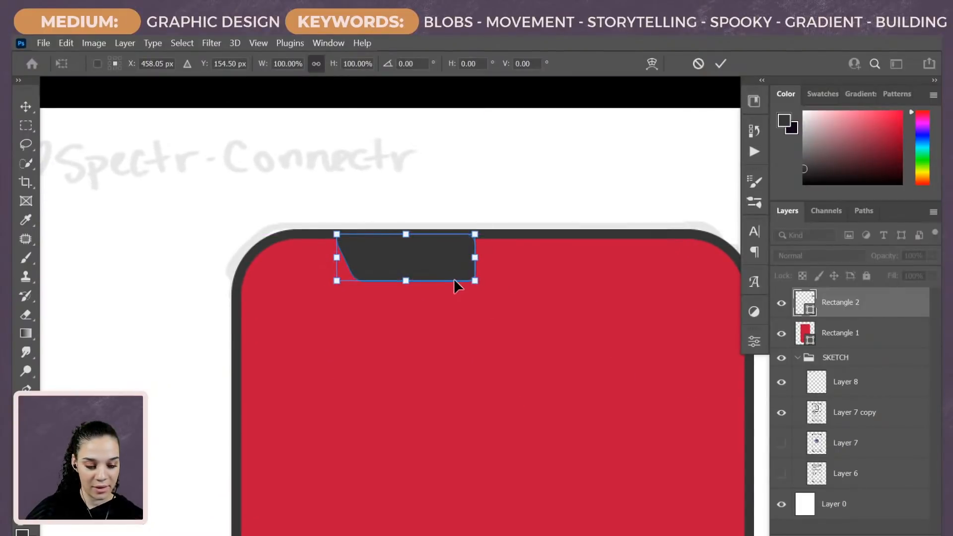
{"action": "key", "text": "Return"}
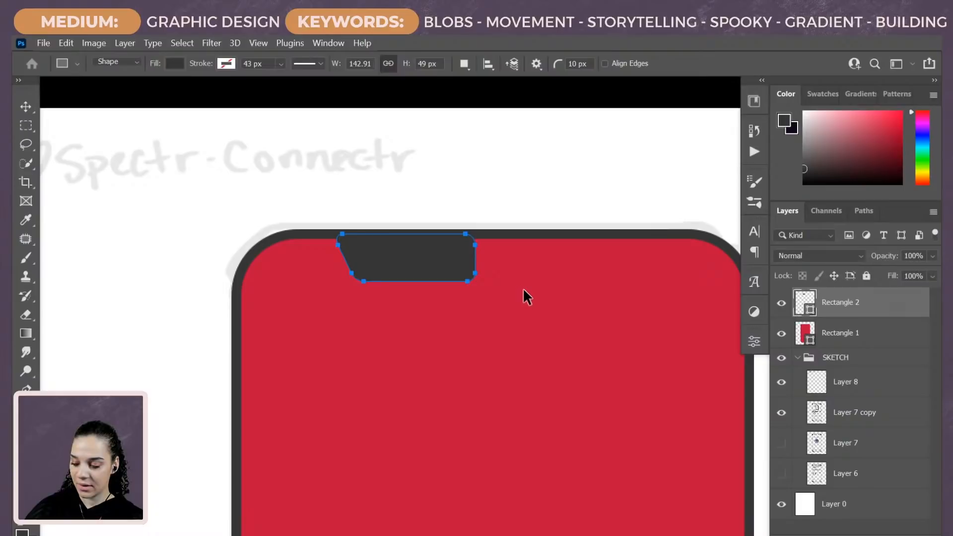
Step: Duplicate the notch half, flip the copy horizontally and place it to the right, slightly overlapping the original
{"action": "key", "text": "ctrl+j"}
{"action": "key", "text": "ctrl+t"}
{"action": "right_click", "coordinate": [430, 267]}
{"action": "left_click", "coordinate": [505, 515]}
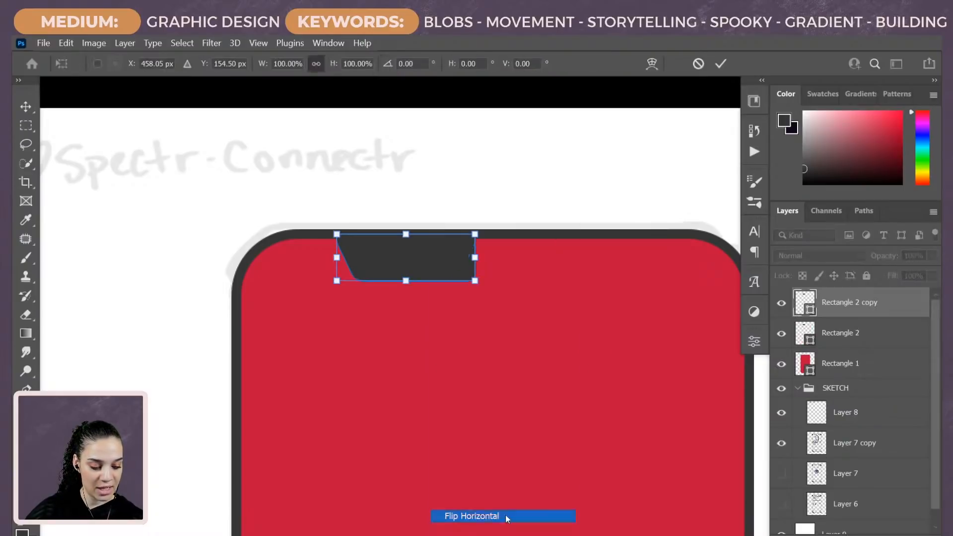
{"action": "left_click_drag", "start_coordinate": [431, 261], "coordinate": [556, 258]}
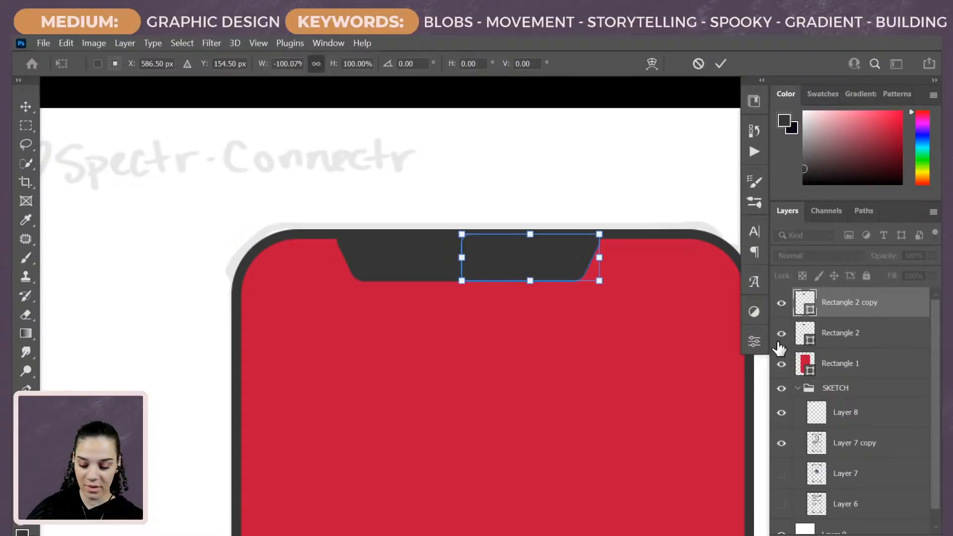
{"action": "key", "text": "Return"}
Step: Merge the two notch half layers into one and convert the merged layer to a smart object
{"action": "left_click", "coordinate": [861, 333], "text": "shift"}
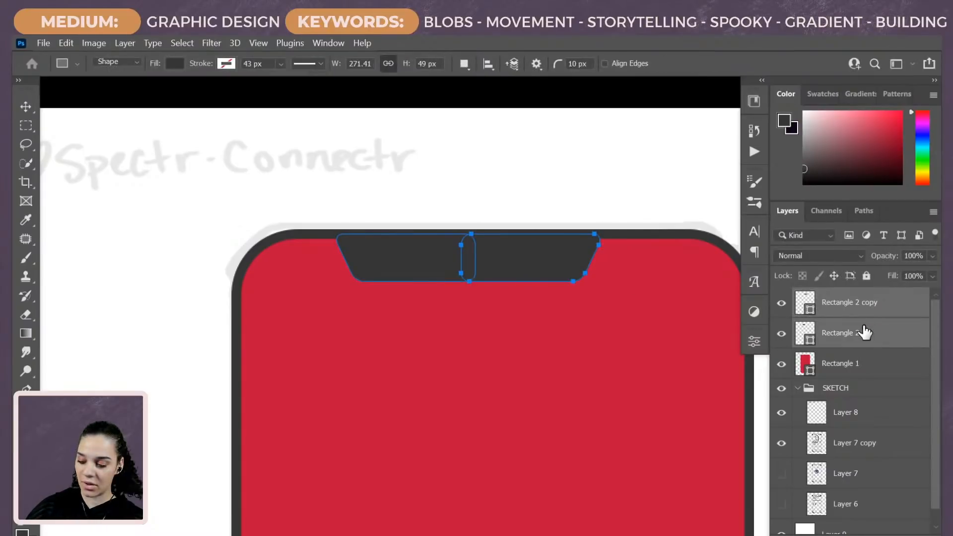
{"action": "key", "text": "ctrl+e"}
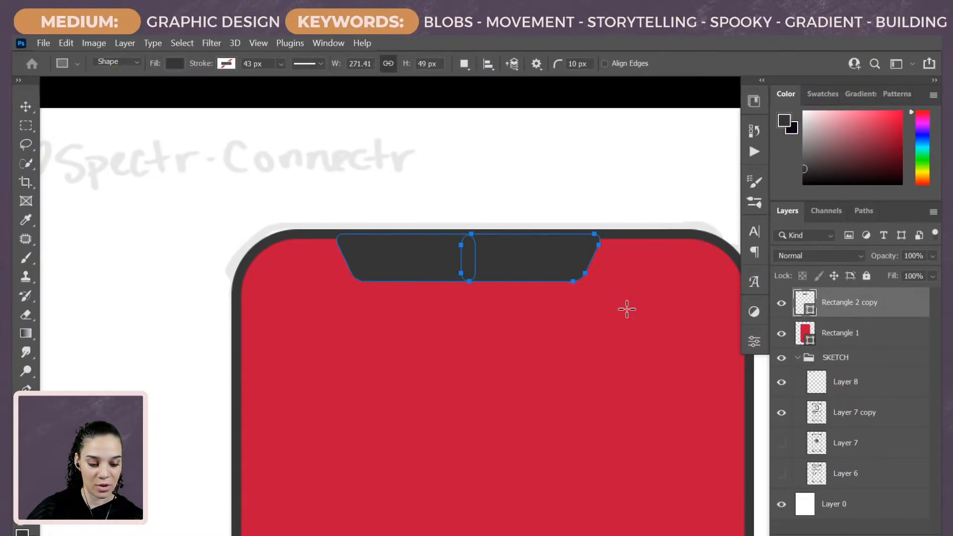
{"action": "key", "text": "ctrl+t"}
{"action": "key", "text": "Escape"}
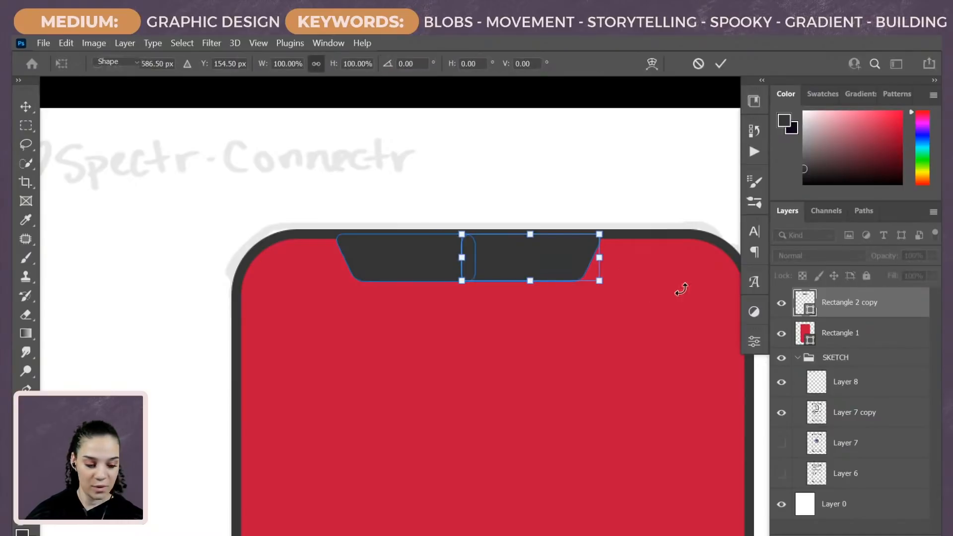
{"action": "right_click", "coordinate": [888, 318]}
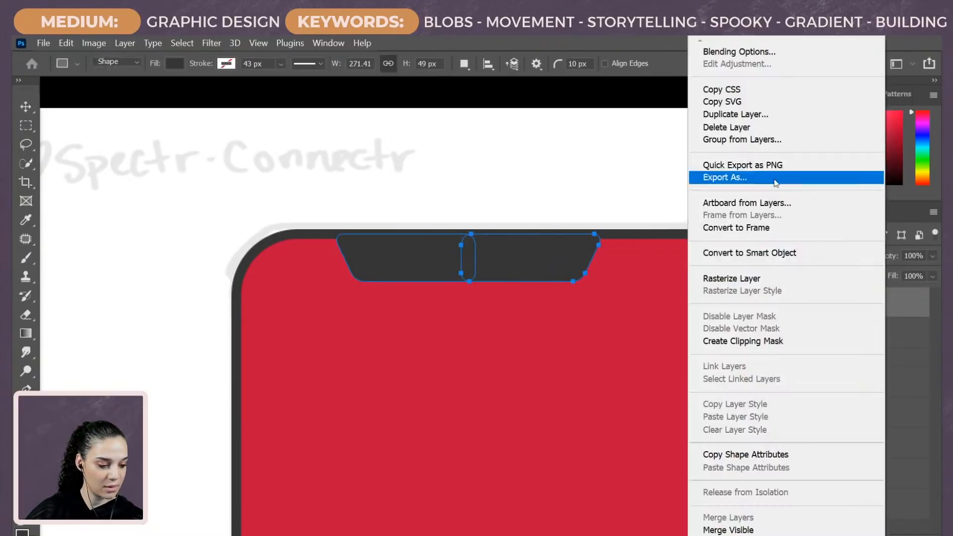
{"action": "left_click", "coordinate": [774, 254]}
Step: Center the notch horizontally on the phone's upper edge, at X 540 px, and check the whole mockup
{"action": "key", "text": "ctrl+t"}
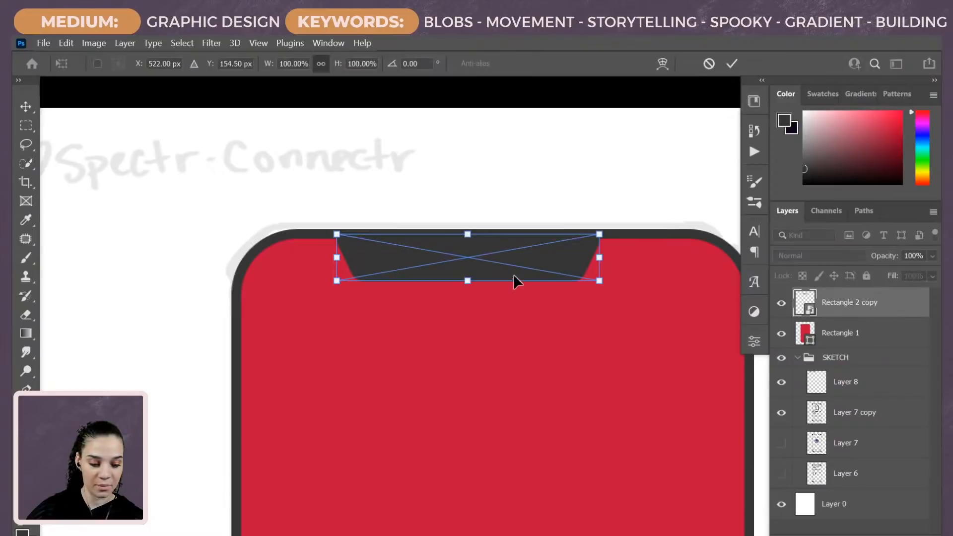
{"action": "left_click_drag", "start_coordinate": [514, 276], "coordinate": [534, 261]}
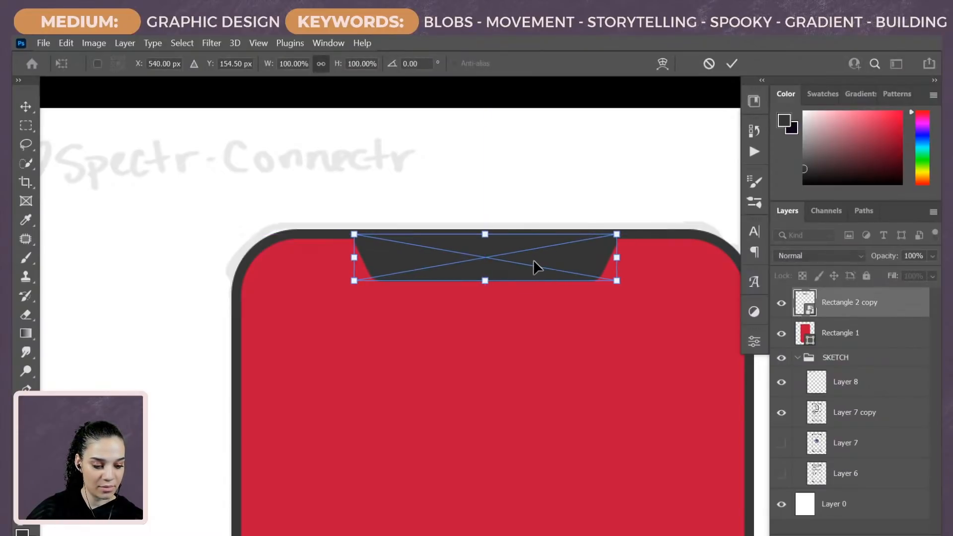
{"action": "key", "text": "Return"}
{"action": "key", "text": "ctrl+minus"}
{"action": "key", "text": "ctrl+minus"}
{"action": "key", "text": "ctrl+minus"}
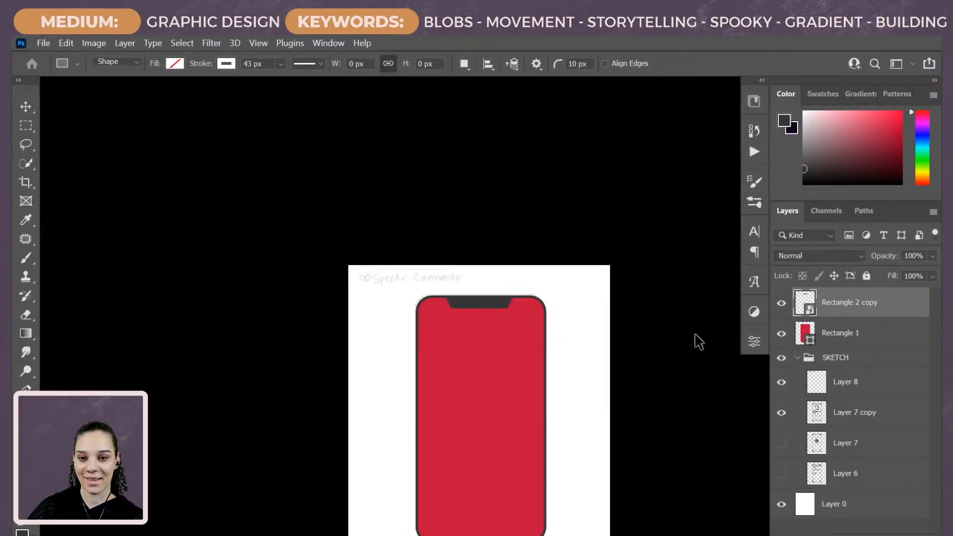
{"action": "key", "text": "ctrl+plus"}
{"action": "left_click_drag", "start_coordinate": [603, 451], "coordinate": [590, 334]}
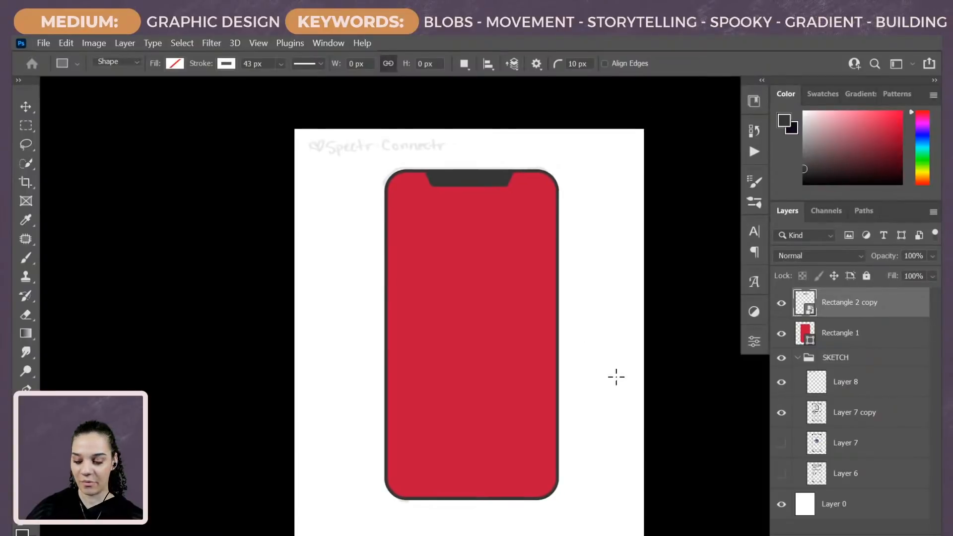
{"action": "key", "text": "ctrl+plus"}
{"action": "key", "text": "ctrl+minus"}
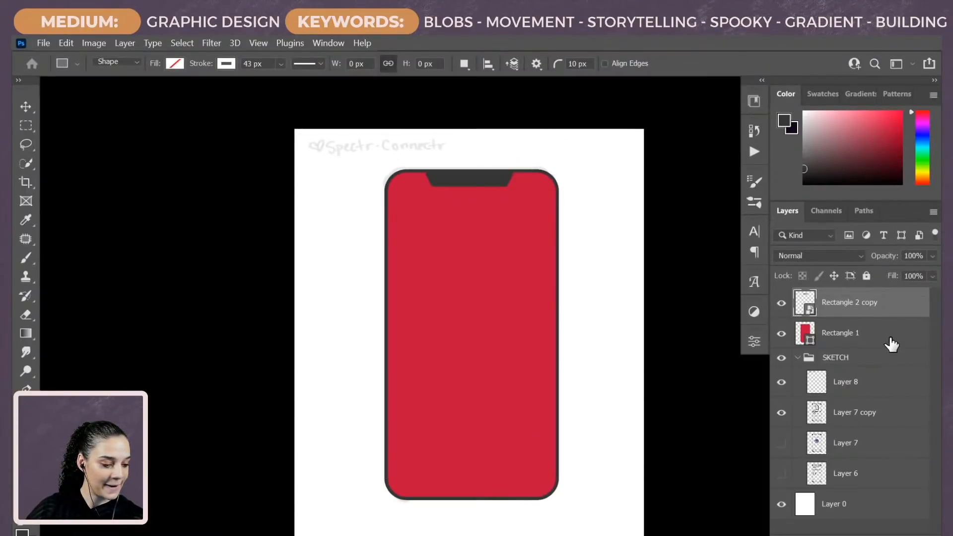
Step: Select the Rectangle 1 layer and draw a rectangle about 496 × 596 px overlapping the phone's lower left part
{"action": "left_click", "coordinate": [890, 343]}
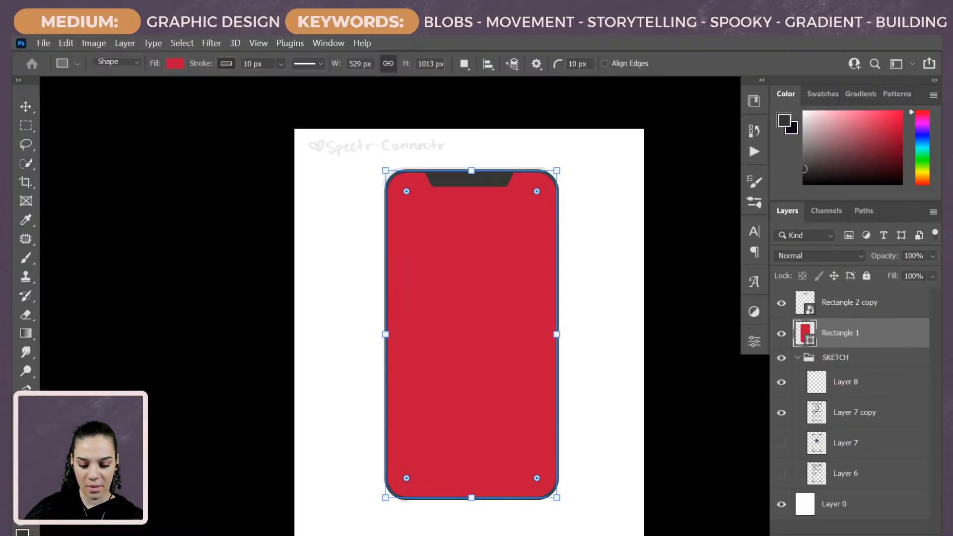
{"action": "left_click_drag", "start_coordinate": [332, 273], "coordinate": [492, 466]}
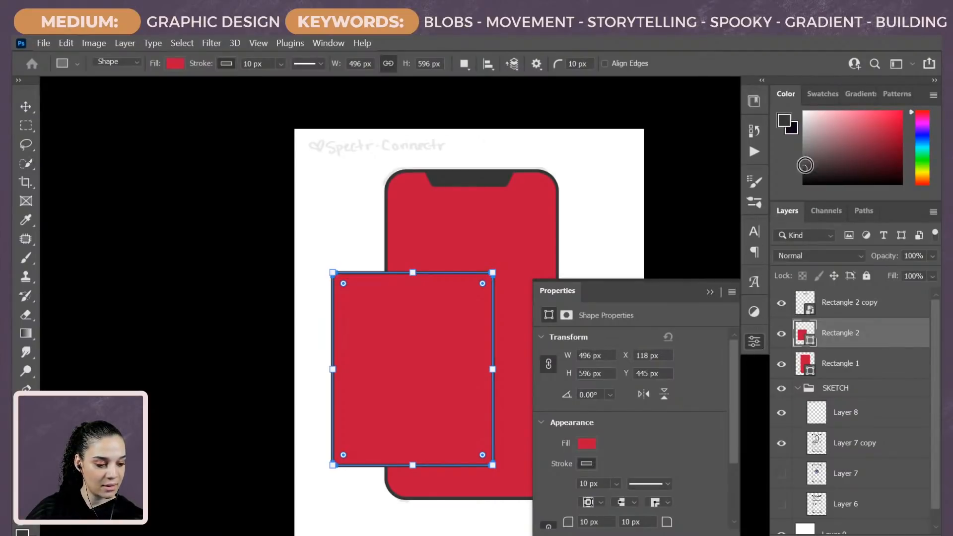
{"action": "left_click", "coordinate": [755, 341]}
{"action": "left_click", "coordinate": [755, 341]}
Step: Remove the new rectangle's stroke and fill it with the warm gray from the recently used colors
{"action": "left_click", "coordinate": [587, 464]}
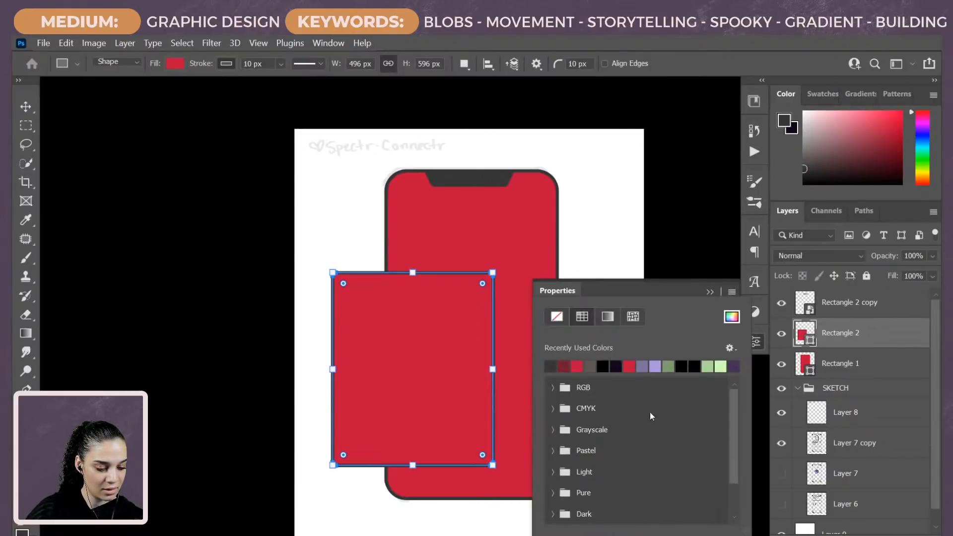
{"action": "left_click", "coordinate": [590, 366]}
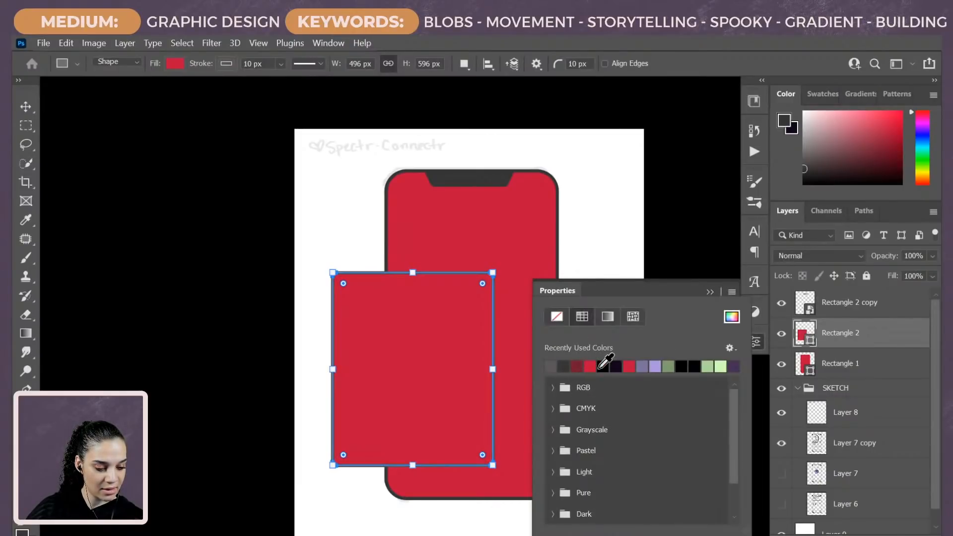
{"action": "left_click", "coordinate": [557, 316]}
{"action": "left_click", "coordinate": [618, 290]}
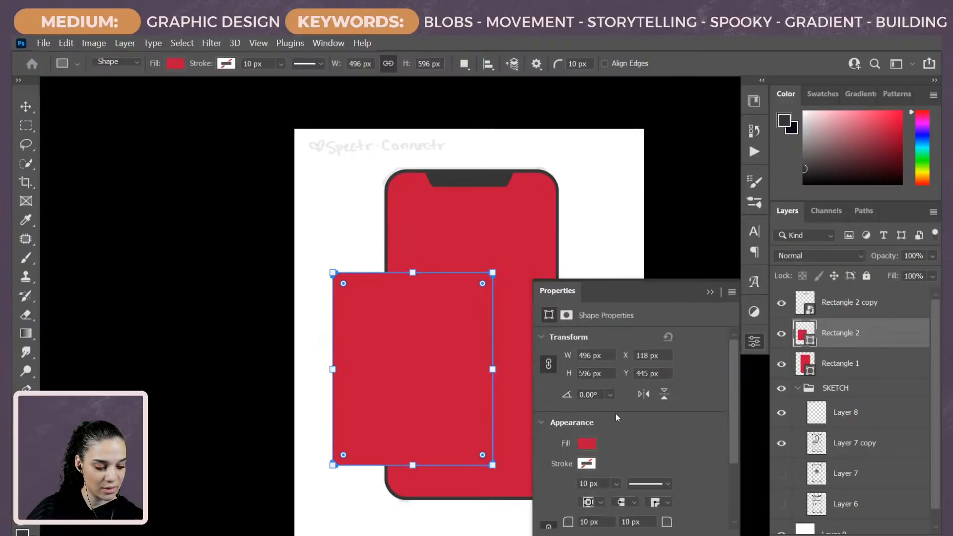
{"action": "left_click", "coordinate": [585, 441]}
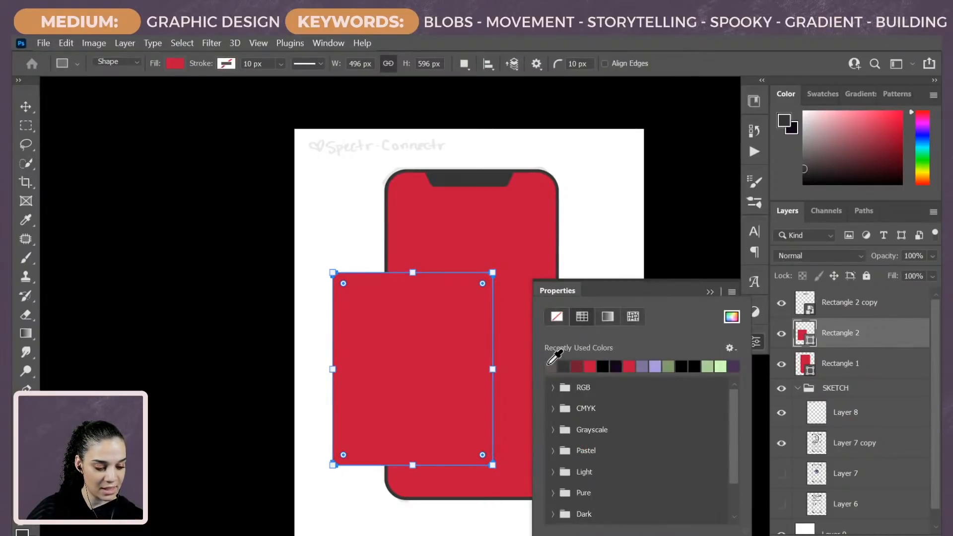
{"action": "left_click", "coordinate": [551, 367]}
{"action": "left_click", "coordinate": [882, 336]}
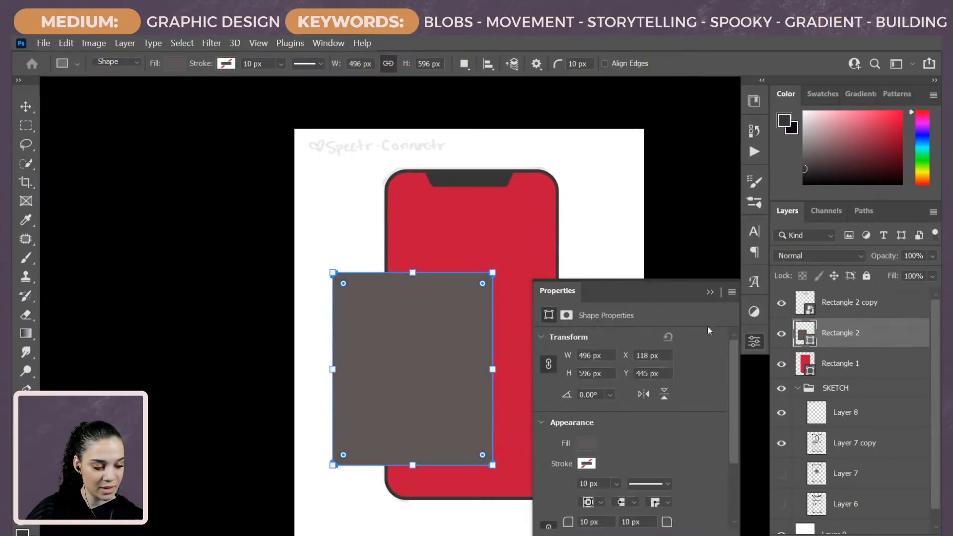
{"action": "left_click", "coordinate": [755, 341]}
Step: Round all corners of the gray rectangle generously, similar to the phone's corners
{"action": "left_click_drag", "start_coordinate": [482, 283], "coordinate": [466, 302]}
{"action": "key", "text": "ctrl+r"}
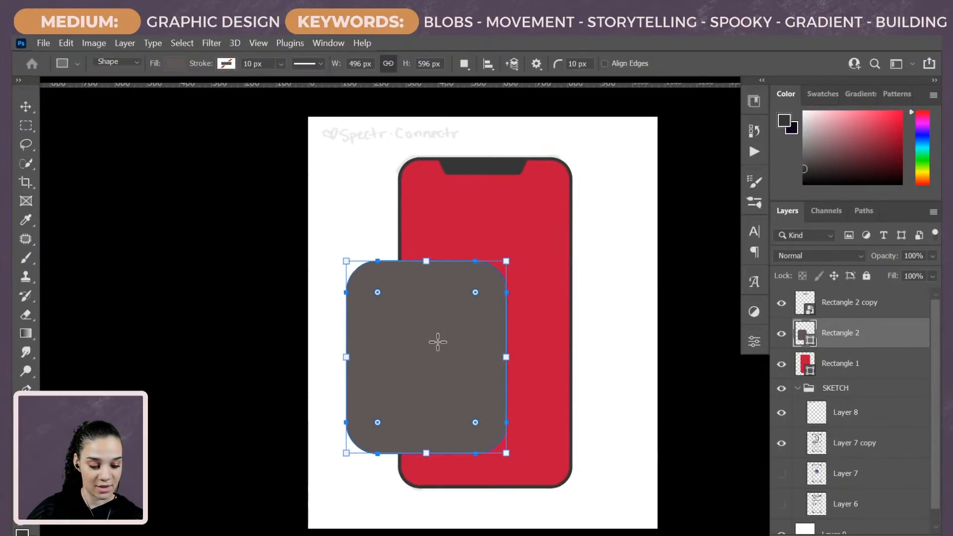
{"action": "key", "text": "ctrl+r"}
Step: Move the gray rectangle over the phone's lower half and scale it up to about 131%, extending past the phone's sides
{"action": "key", "text": "ctrl+t"}
{"action": "left_click_drag", "start_coordinate": [433, 338], "coordinate": [498, 370]}
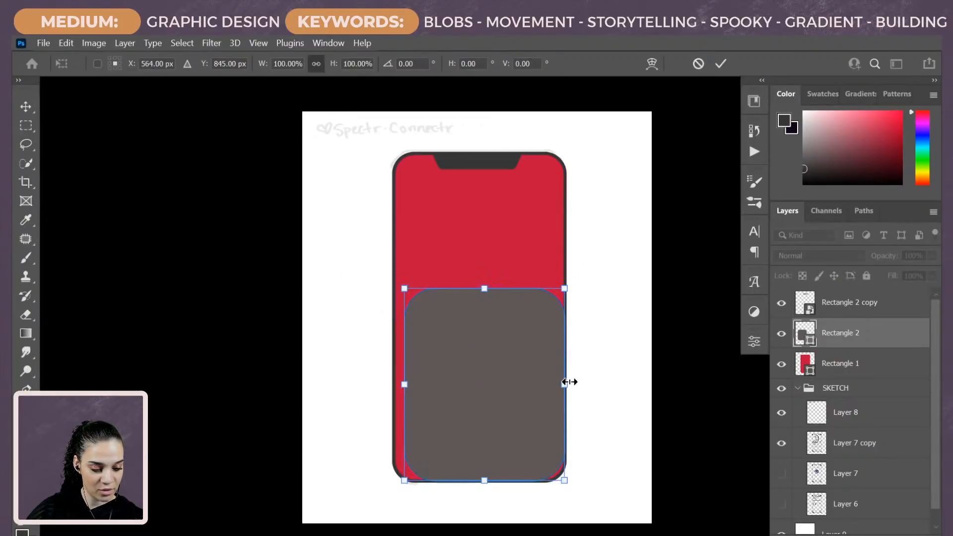
{"action": "mouse_move", "coordinate": [564, 382]}
{"action": "left_mouse_down"}
{"action": "mouse_move", "coordinate": [591, 381]}
{"action": "mouse_move", "coordinate": [572, 383]}
{"action": "left_mouse_up"}
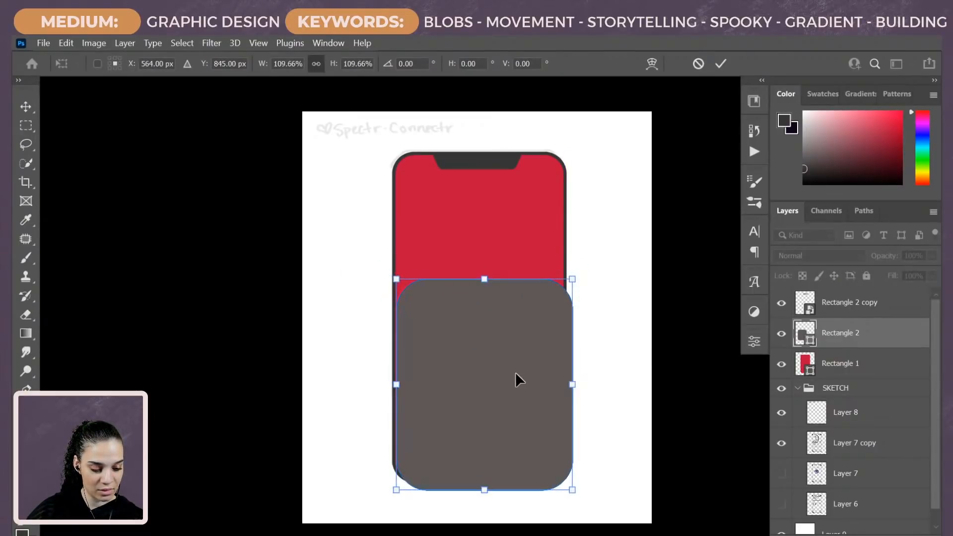
{"action": "left_click_drag", "start_coordinate": [515, 371], "coordinate": [518, 377]}
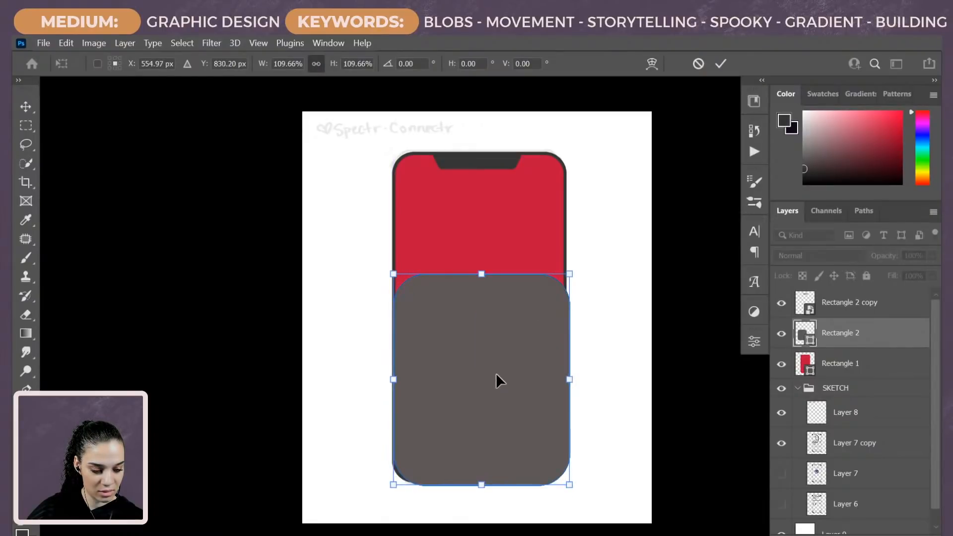
{"action": "left_click_drag", "start_coordinate": [568, 272], "coordinate": [587, 251]}
{"action": "left_click_drag", "start_coordinate": [491, 357], "coordinate": [490, 386]}
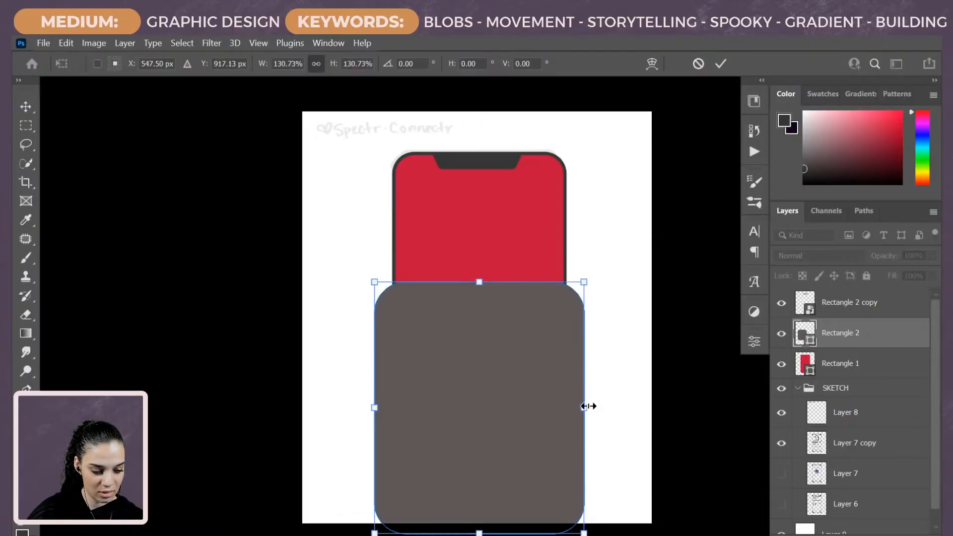
Step: Resize the gray rectangle to about 540 × 629 px, matching its sides and lower edge to the phone's outline
{"action": "left_click_drag", "start_coordinate": [588, 406], "coordinate": [564, 406]}
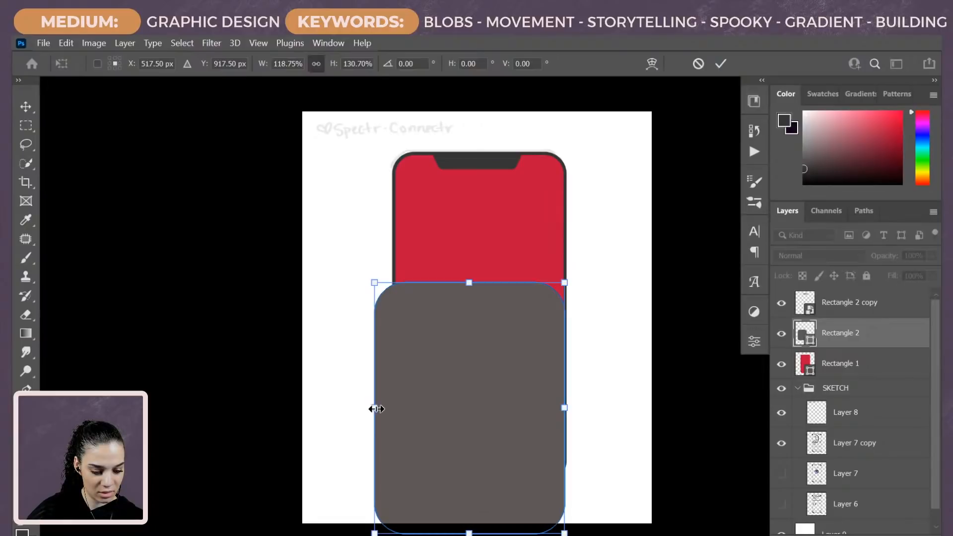
{"action": "left_click_drag", "start_coordinate": [376, 409], "coordinate": [390, 407]}
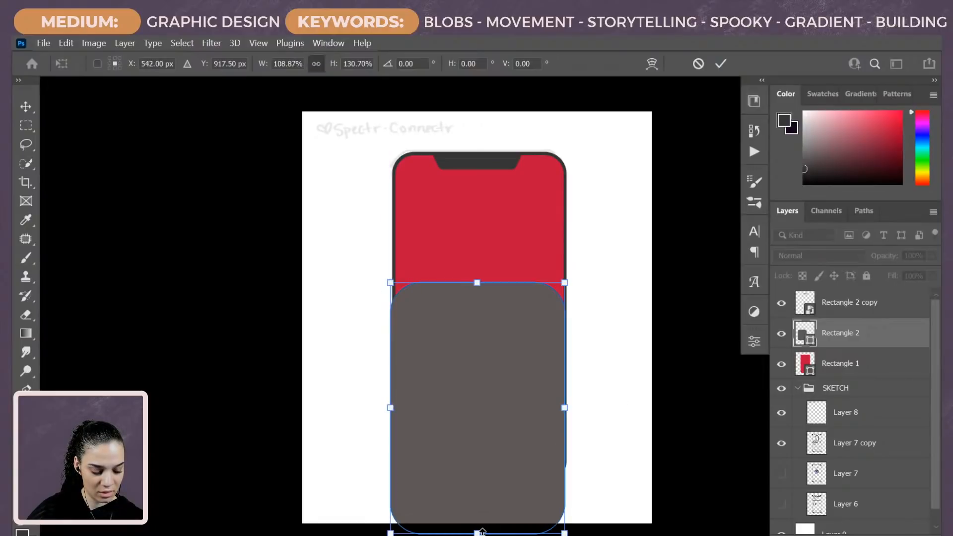
{"action": "left_click_drag", "start_coordinate": [481, 533], "coordinate": [479, 476]}
{"action": "left_click_drag", "start_coordinate": [610, 238], "coordinate": [591, 431]}
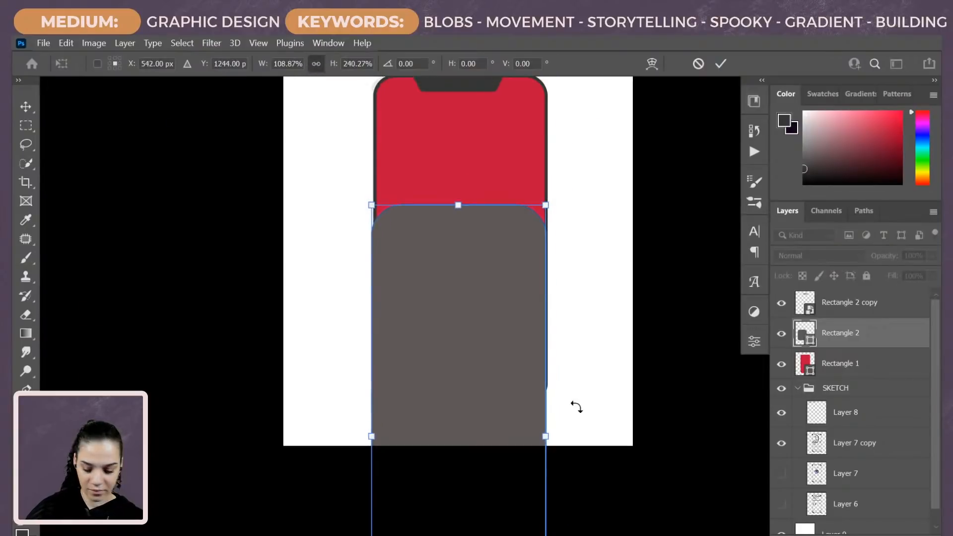
{"action": "key", "text": "ctrl+minus"}
{"action": "left_click_drag", "start_coordinate": [492, 516], "coordinate": [484, 435]}
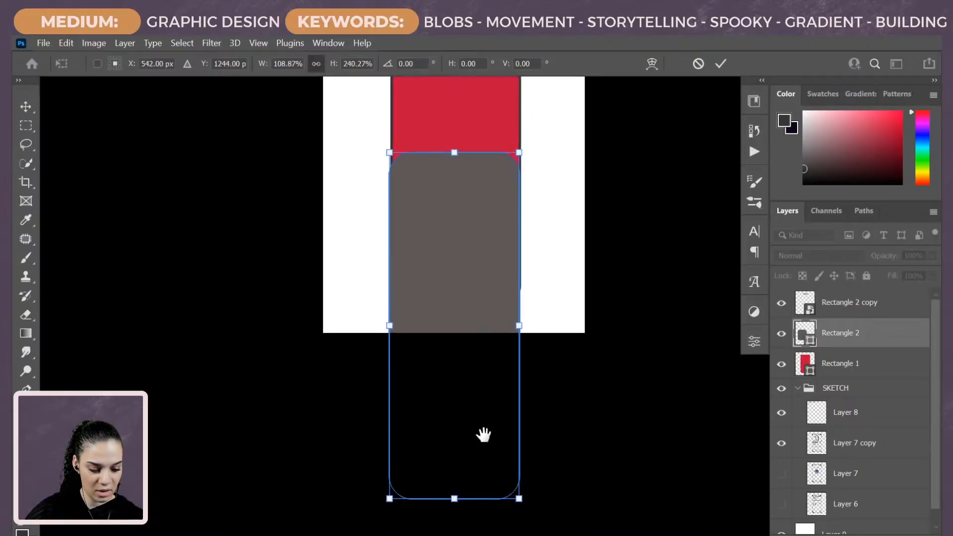
{"action": "left_click_drag", "start_coordinate": [454, 498], "coordinate": [454, 305]}
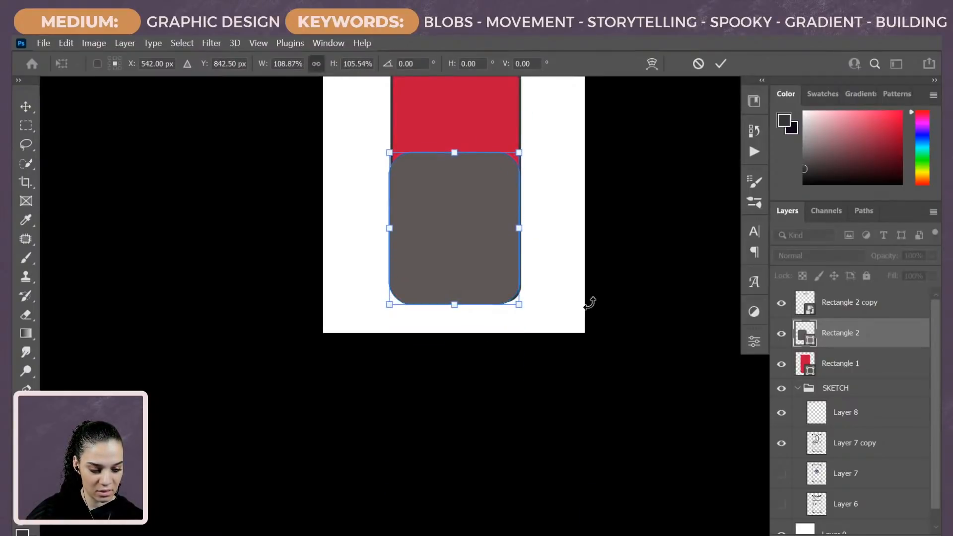
Step: Nudge the gray rectangle 5 px to the right, commit the transform, and clip it to the Rectangle 1 layer
{"action": "left_click_drag", "start_coordinate": [557, 258], "coordinate": [531, 334]}
{"action": "key", "text": "ctrl+plus"}
{"action": "key", "text": "ctrl+plus"}
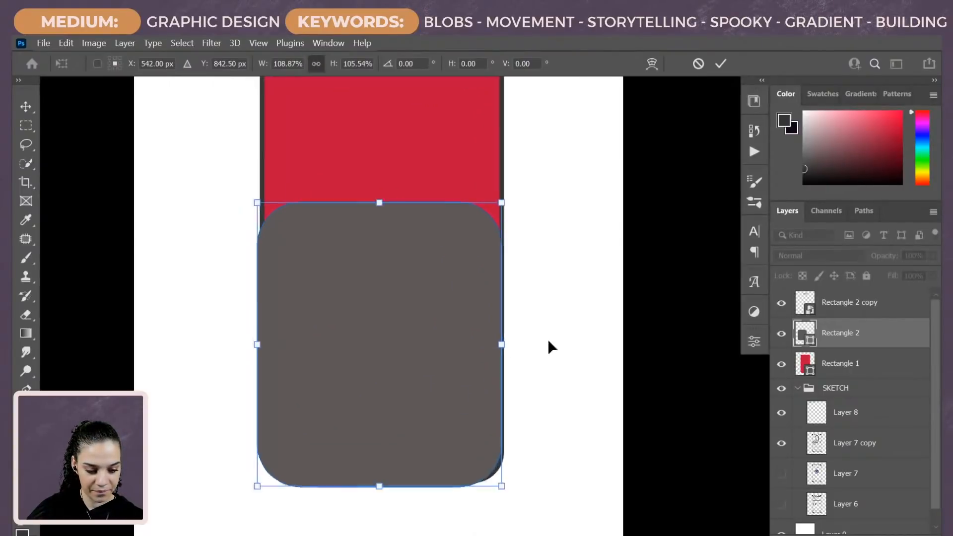
{"action": "key", "text": "Right"}
{"action": "key", "text": "Right"}
{"action": "key", "text": "Right"}
{"action": "key", "text": "Right"}
{"action": "key", "text": "Right"}
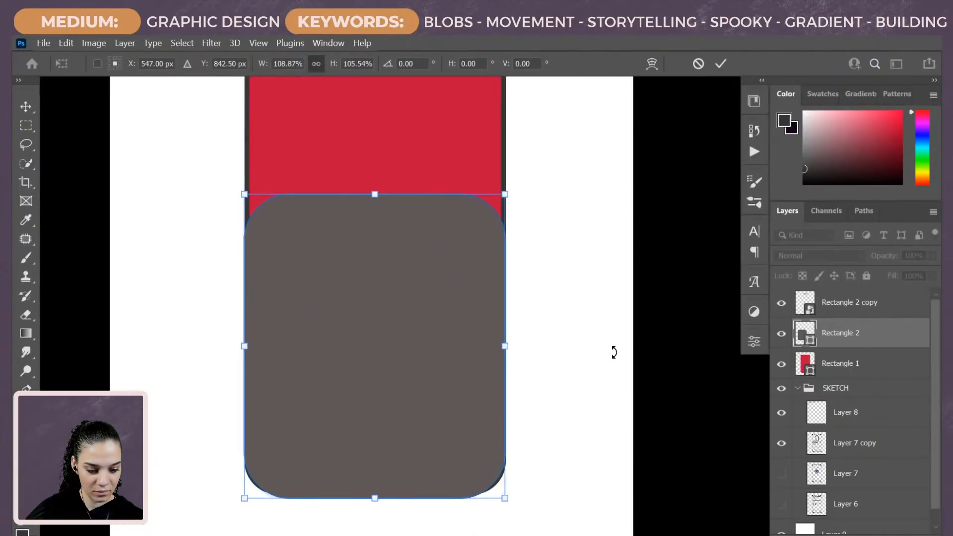
{"action": "key", "text": "Return"}
{"action": "right_click", "coordinate": [909, 342]}
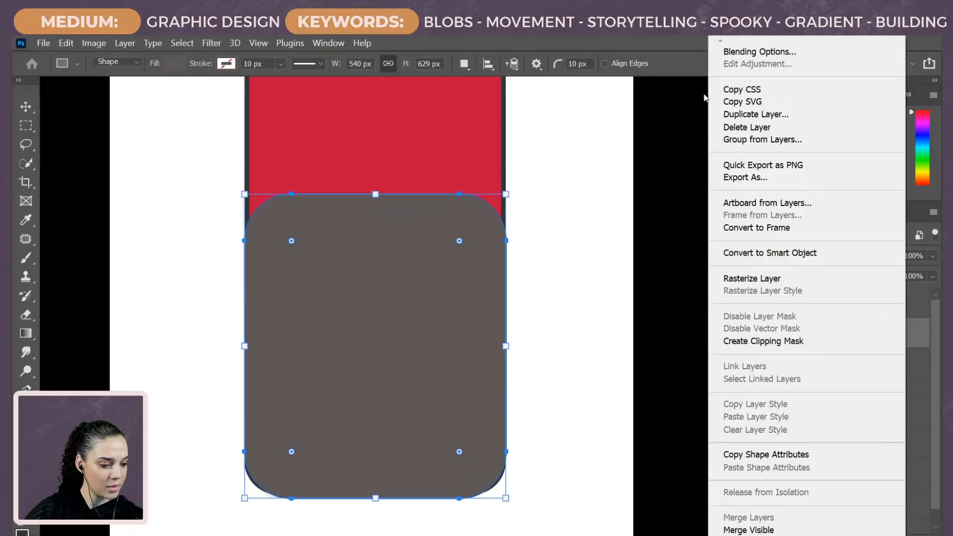
{"action": "left_click", "coordinate": [786, 342]}
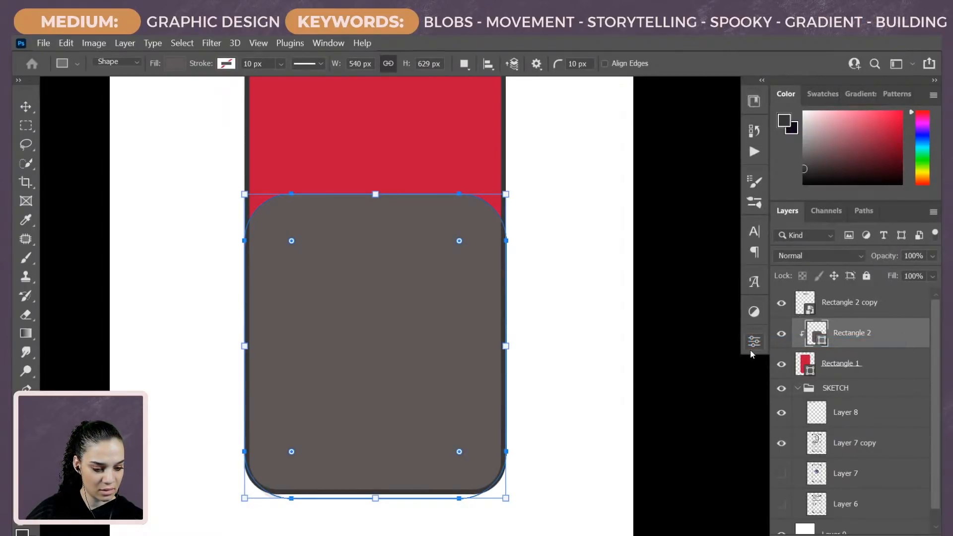
Step: Select the Rectangle 2 copy layer and draw a small rectangle about 81 × 12 px on the white area right of the phone
{"action": "left_click", "coordinate": [906, 310]}
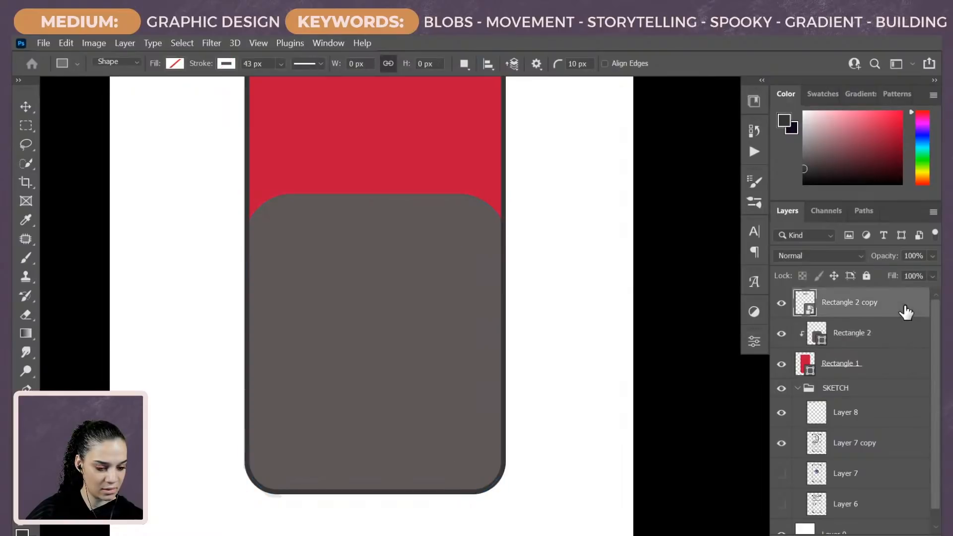
{"action": "scroll", "coordinate": [454, 306], "scroll_direction": "down", "scroll_amount": 1}
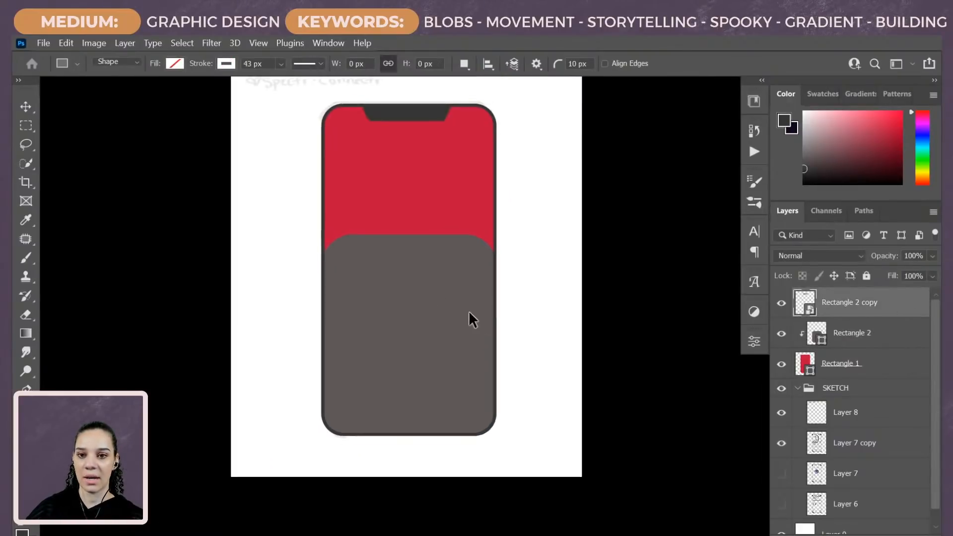
{"action": "scroll", "coordinate": [469, 311], "scroll_direction": "up", "scroll_amount": 3}
{"action": "left_click_drag", "start_coordinate": [405, 196], "coordinate": [537, 389]}
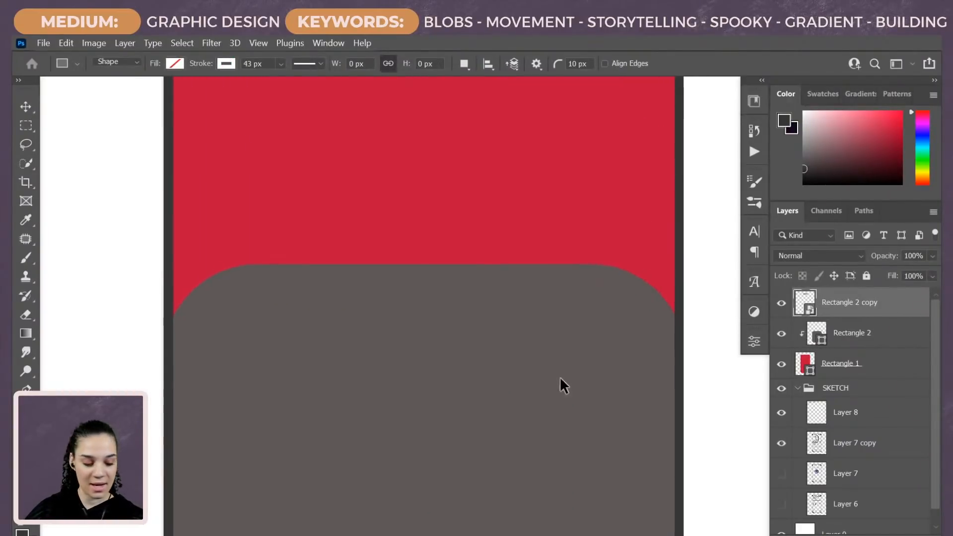
{"action": "scroll", "coordinate": [477, 318], "scroll_direction": "down", "scroll_amount": 2}
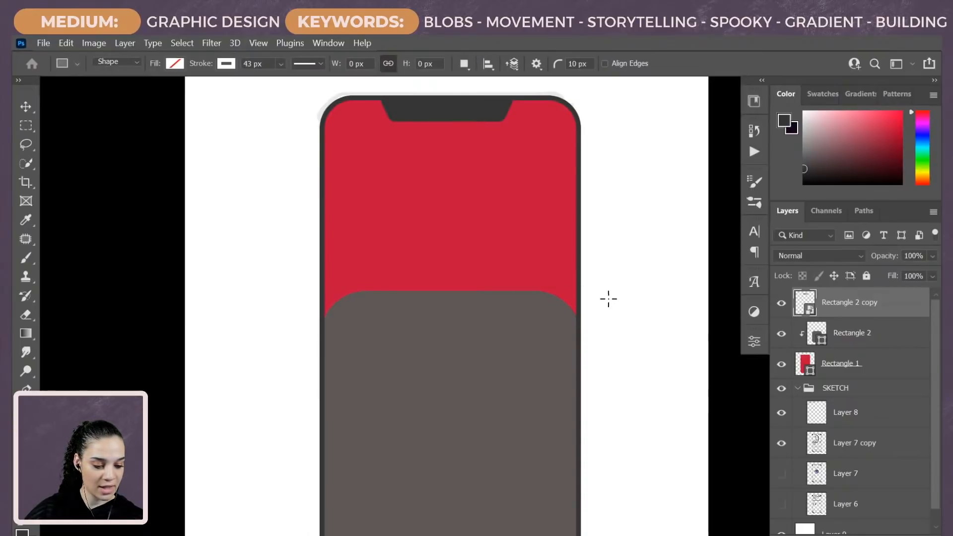
{"action": "left_click_drag", "start_coordinate": [622, 264], "coordinate": [661, 269]}
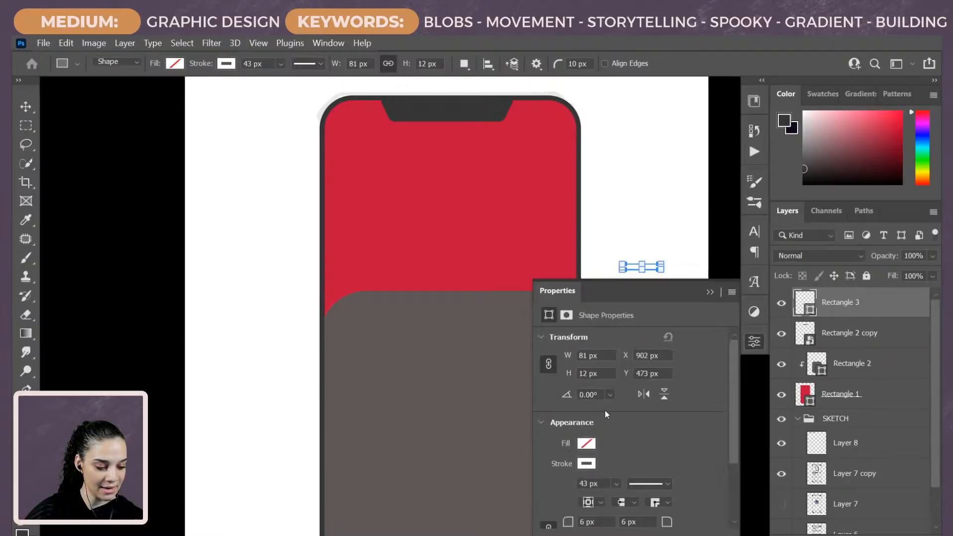
Step: Remove the small rectangle's stroke
{"action": "left_click", "coordinate": [586, 464]}
{"action": "left_click", "coordinate": [556, 318]}
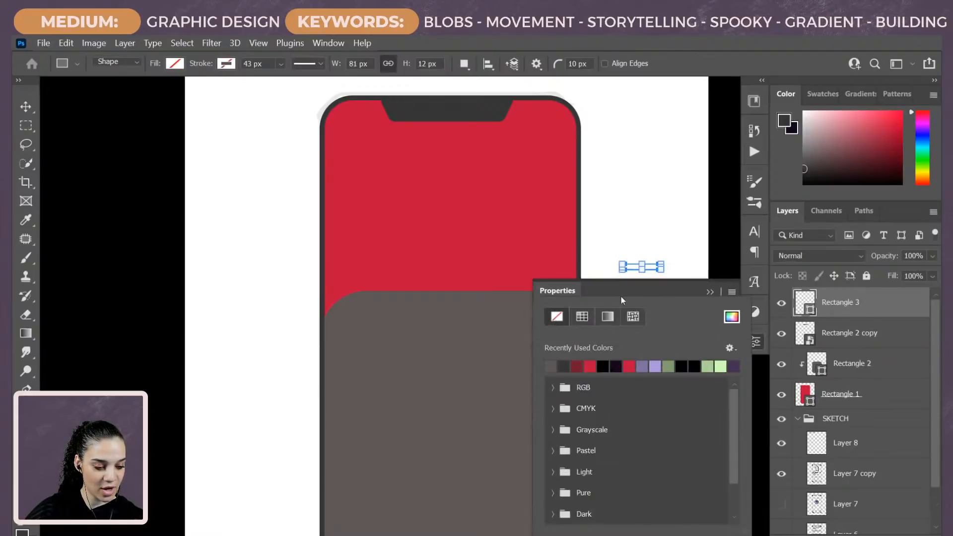
{"action": "key", "text": "Return"}
Step: Try the crimson from the recently used colors as the small rectangle's fill
{"action": "left_click", "coordinate": [591, 448]}
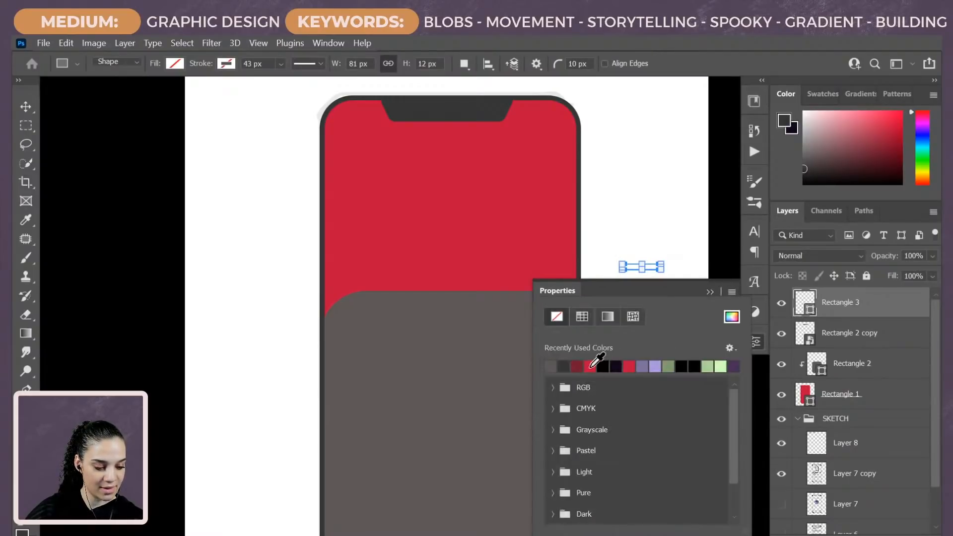
{"action": "left_click", "coordinate": [590, 366]}
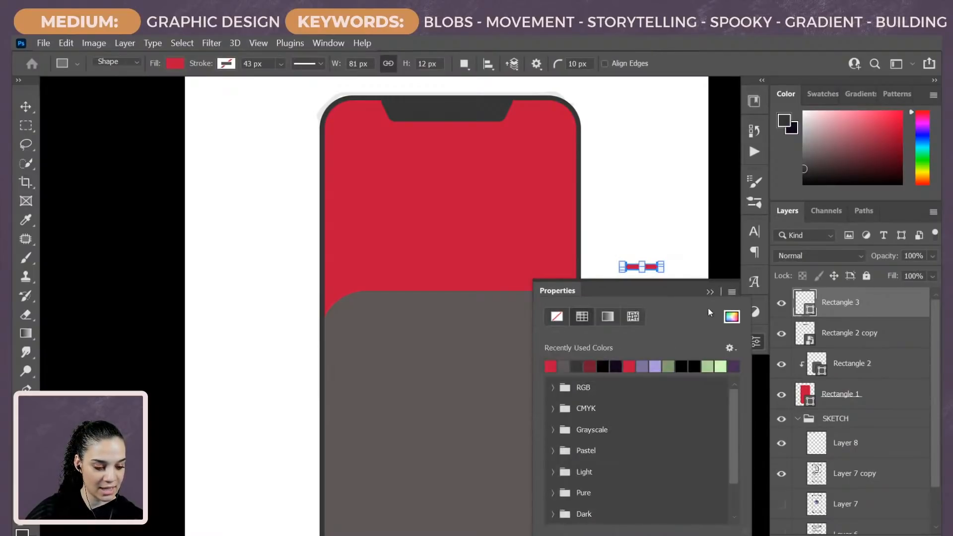
{"action": "left_click", "coordinate": [590, 366]}
{"action": "left_click", "coordinate": [563, 366]}
{"action": "left_click", "coordinate": [681, 289]}
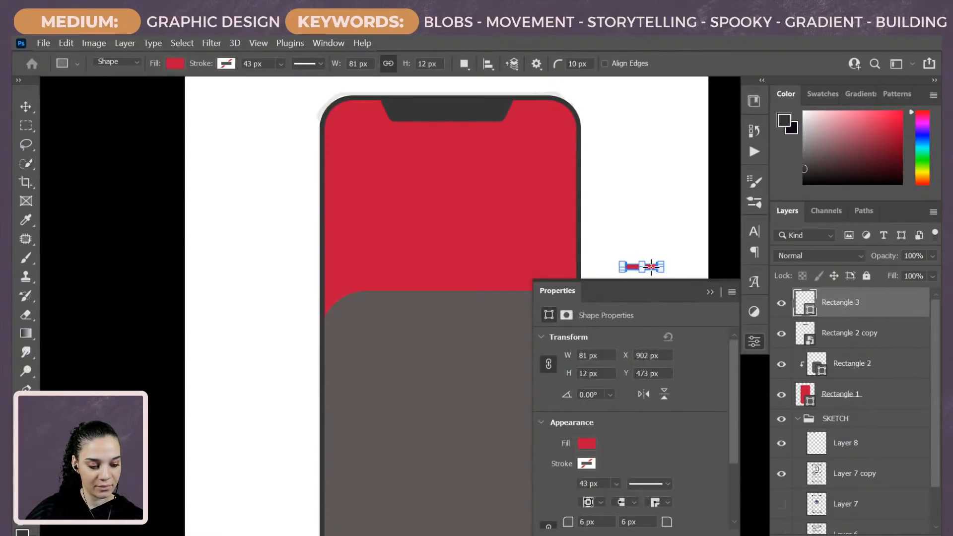
Step: Fill the small rectangle with the notch's dark gray from the recently used colors and close the shape properties
{"action": "left_click", "coordinate": [585, 443]}
{"action": "left_click", "coordinate": [602, 366]}
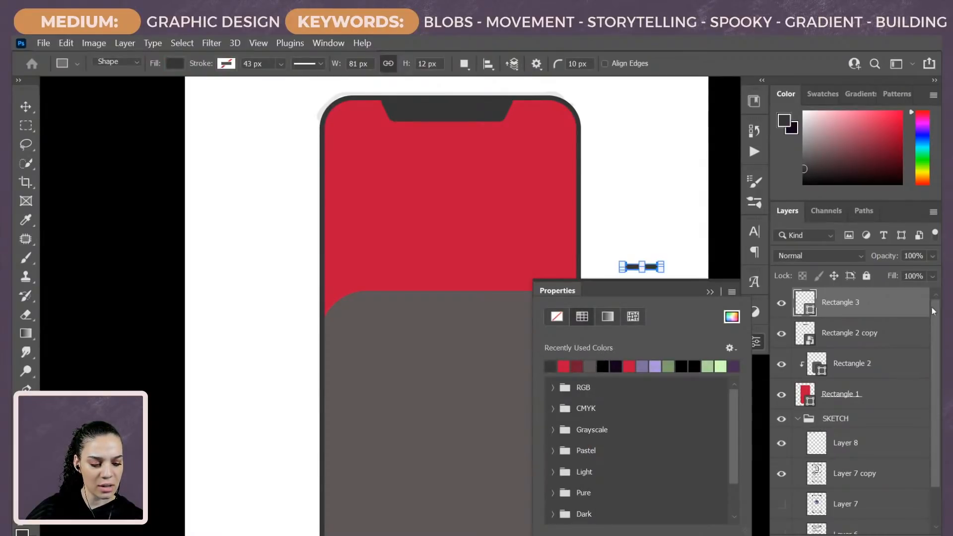
{"action": "left_click", "coordinate": [884, 304]}
{"action": "left_click", "coordinate": [752, 343]}
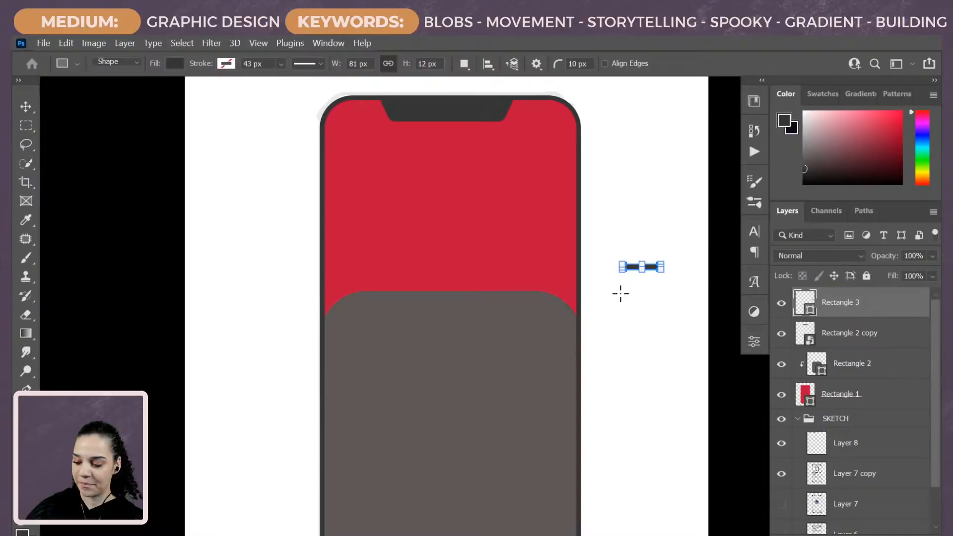
Step: Move the small dark bar onto the phone, centered just below the gray panel's upper edge
{"action": "key", "text": "ctrl+t"}
{"action": "left_click_drag", "start_coordinate": [517, 326], "coordinate": [461, 301]}
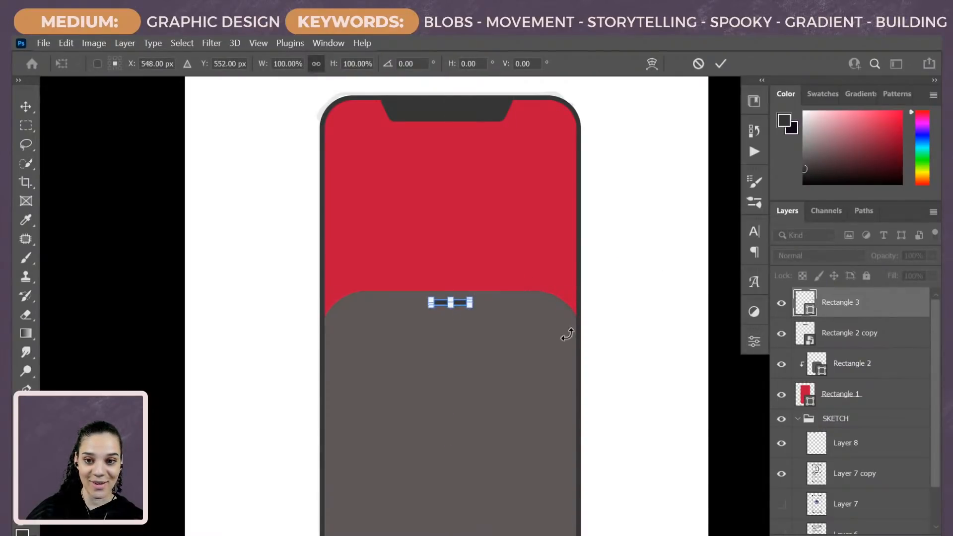
{"action": "key", "text": "Return"}
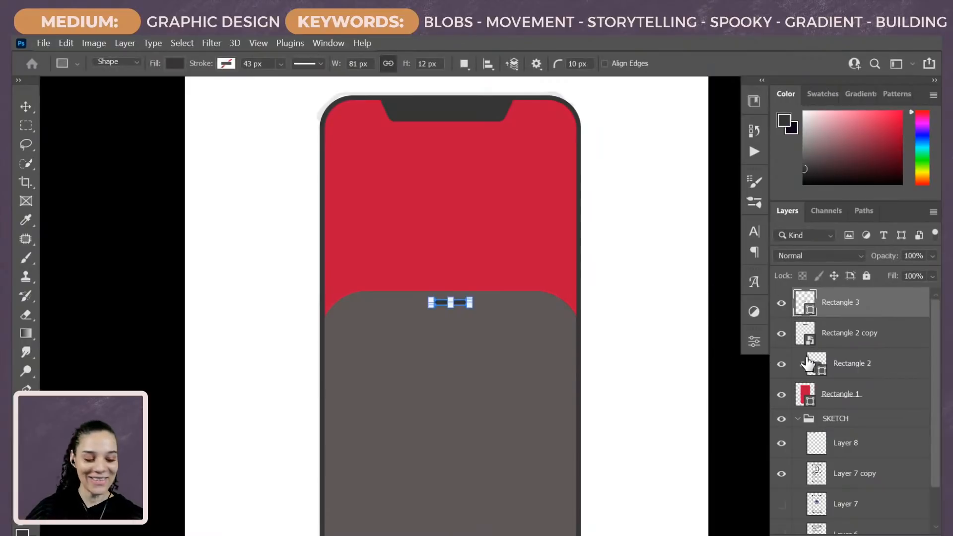
{"action": "left_click", "coordinate": [890, 369]}
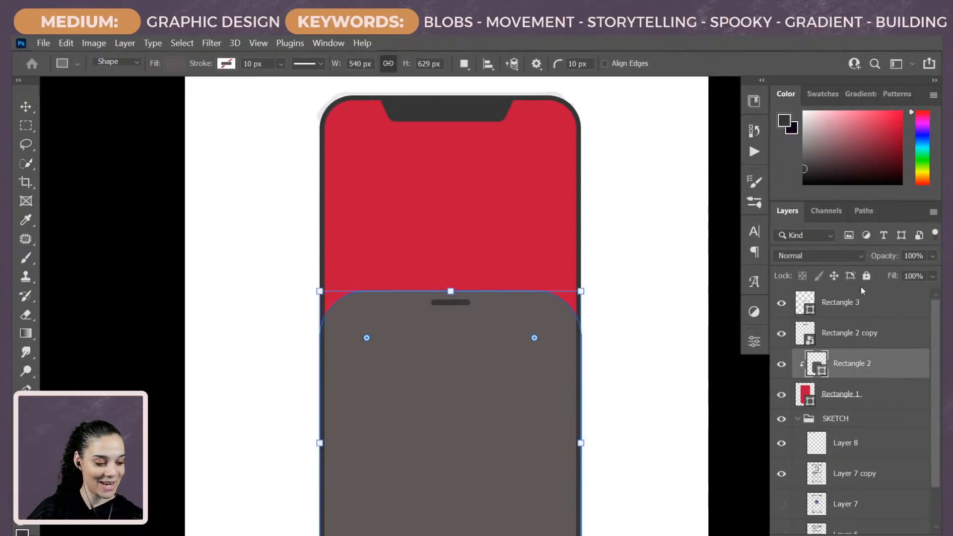
{"action": "left_click", "coordinate": [874, 305]}
Step: Select the SKETCH group, toggle Layer 7 copy's visibility off and on, and collapse the group
{"action": "left_click", "coordinate": [827, 417]}
{"action": "key", "text": "ctrl+minus"}
{"action": "key", "text": "ctrl+minus"}
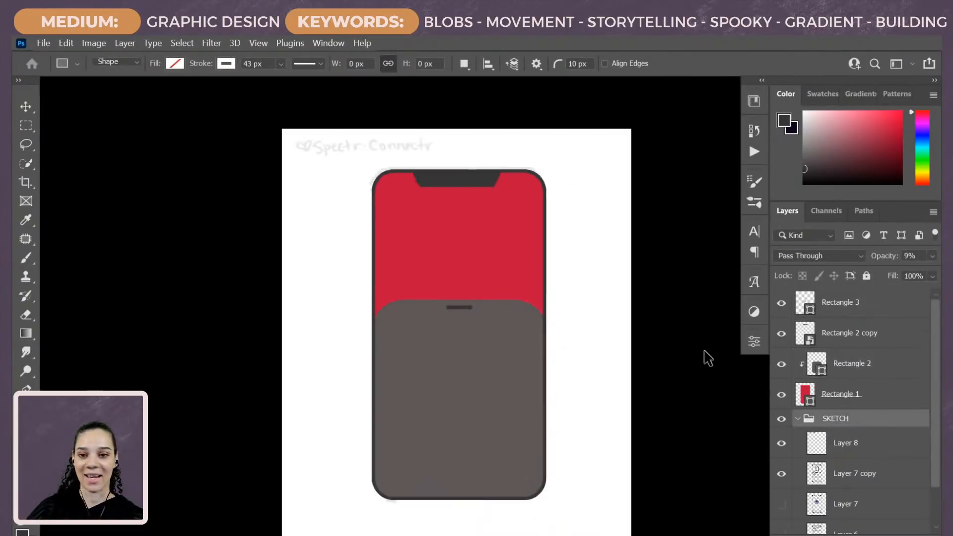
{"action": "key", "text": "ctrl+plus"}
{"action": "key", "text": "ctrl+plus"}
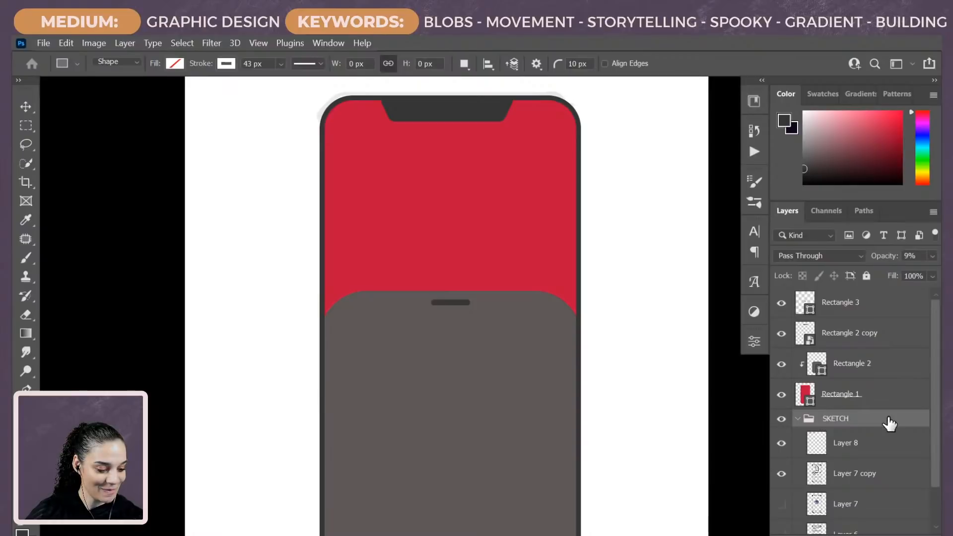
{"action": "key", "text": "ctrl+minus"}
{"action": "key", "text": "ctrl+plus"}
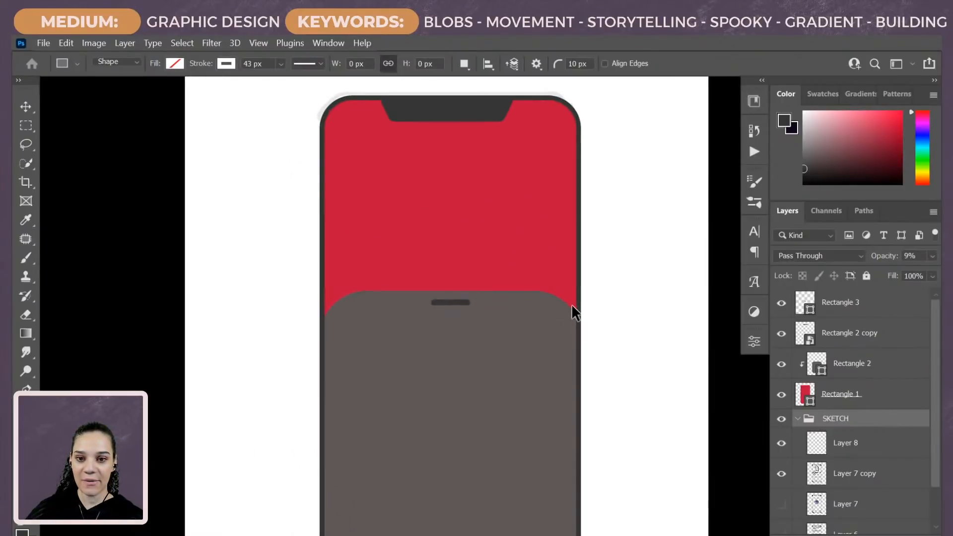
{"action": "scroll", "coordinate": [835, 417], "scroll_direction": "down", "scroll_amount": 1}
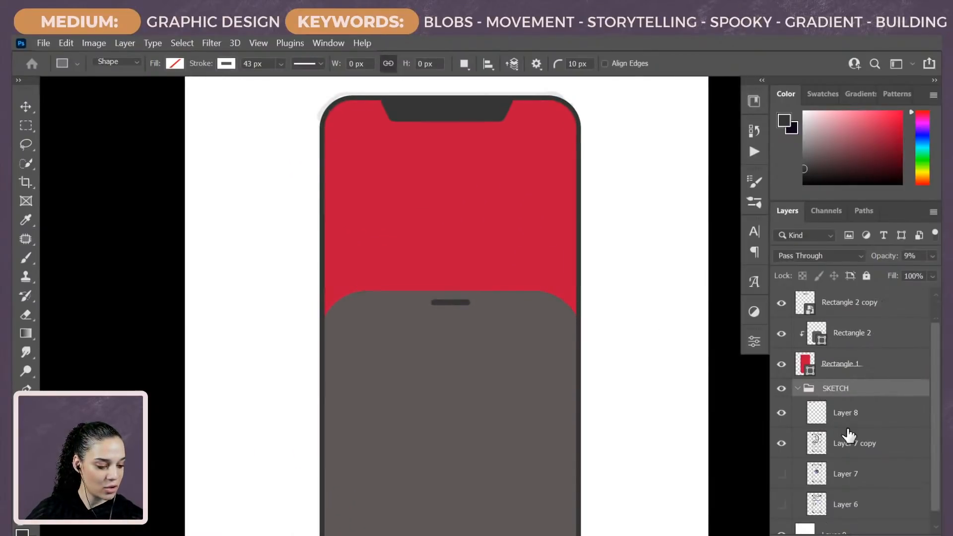
{"action": "left_click", "coordinate": [782, 443]}
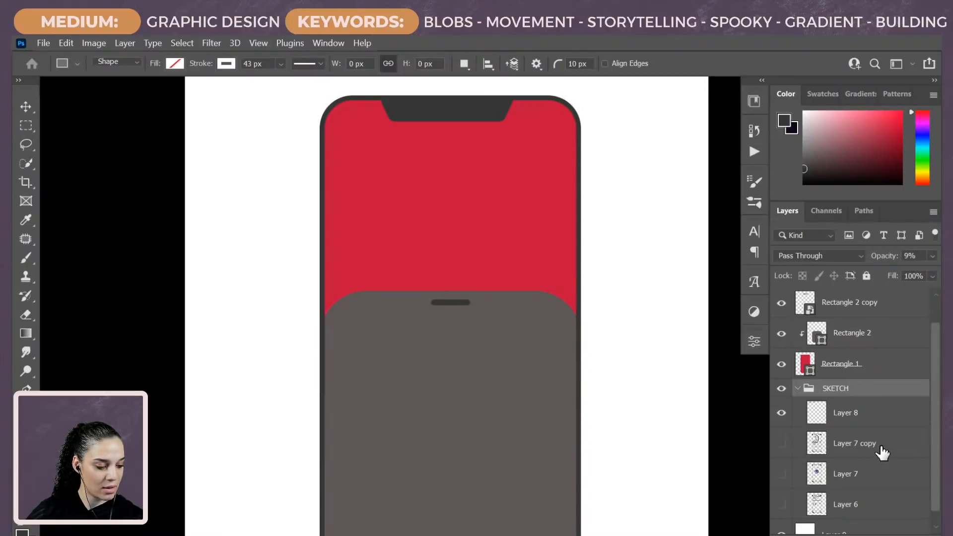
{"action": "left_click", "coordinate": [782, 444]}
{"action": "left_click", "coordinate": [798, 389]}
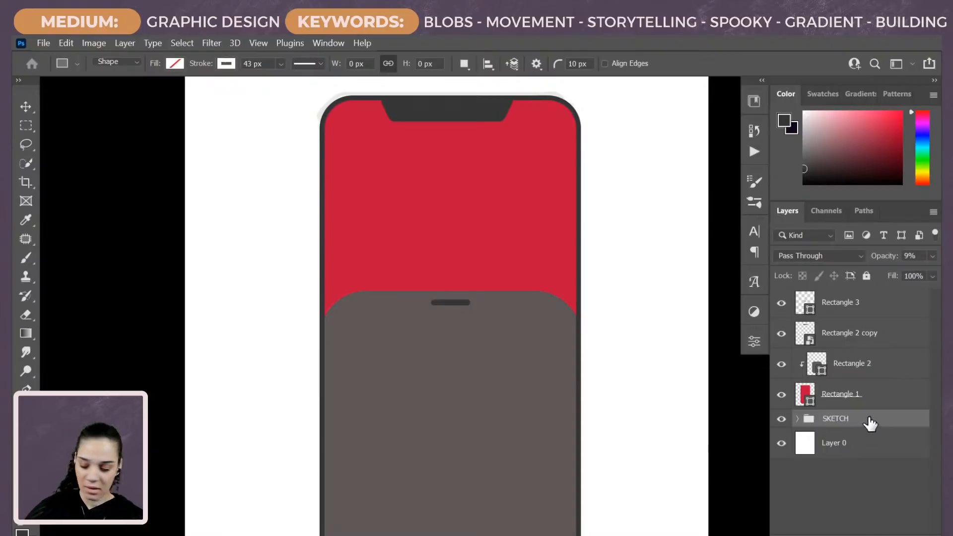
Step: Scale the SKETCH group down and place it on the white area beside the phone's upper right as a reference
{"action": "key", "text": "ctrl+t"}
{"action": "scroll", "coordinate": [476, 364], "scroll_direction": "down", "scroll_amount": 2}
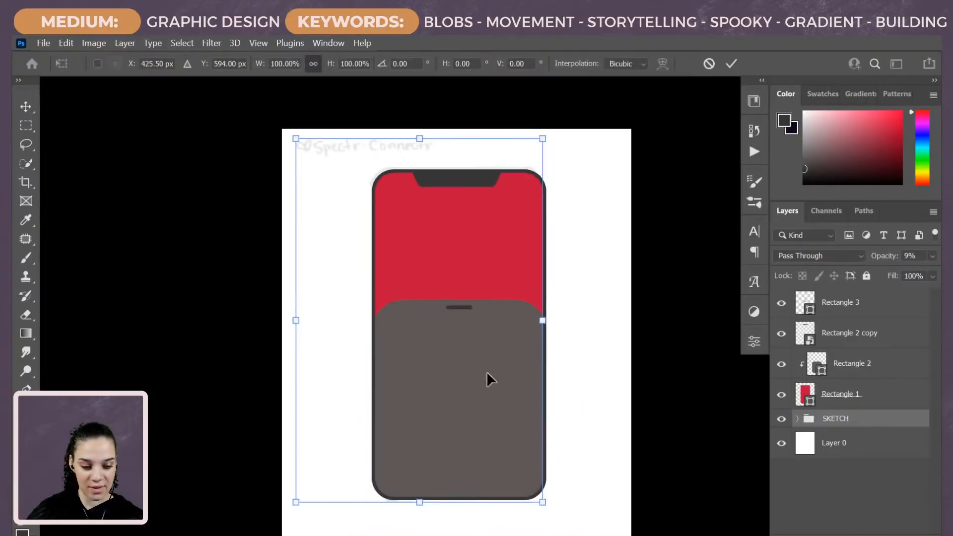
{"action": "left_click_drag", "start_coordinate": [523, 449], "coordinate": [483, 277]}
{"action": "key", "text": "Return"}
{"action": "key", "text": "ctrl+plus"}
{"action": "key", "text": "ctrl+plus"}
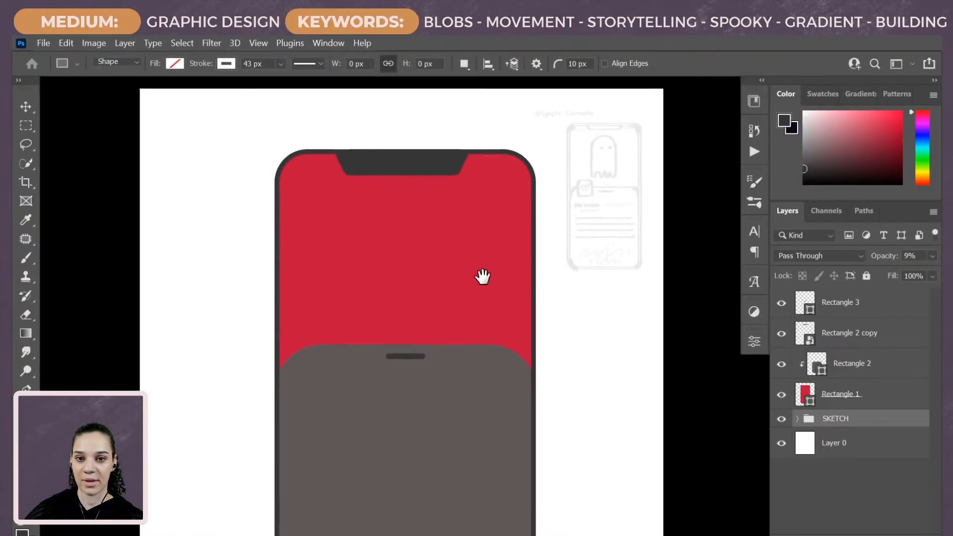
{"action": "left_click_drag", "start_coordinate": [501, 323], "coordinate": [503, 267]}
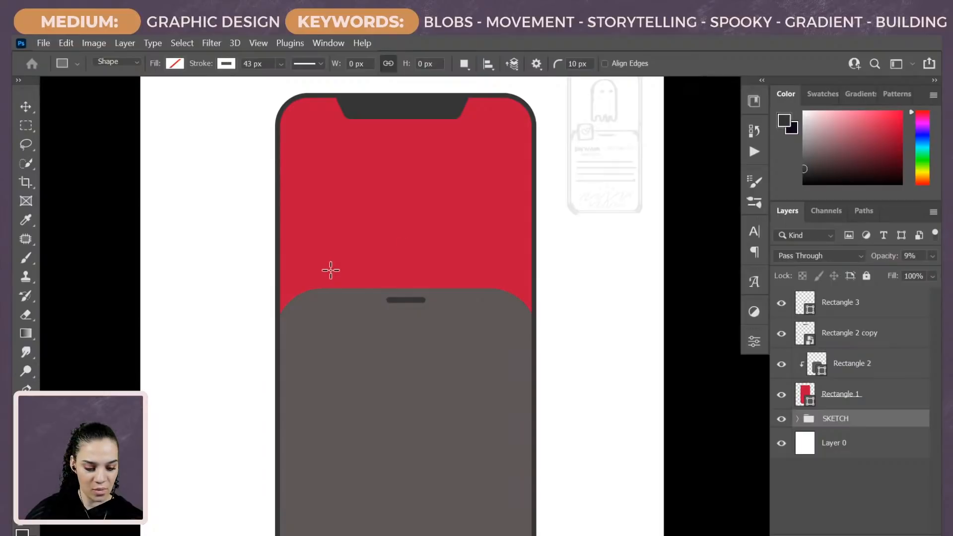
Step: Draw a 91 by 91 px rounded square overlapping the grey panel's upper edge and bring its layer to the front
{"action": "left_click_drag", "start_coordinate": [331, 271], "coordinate": [376, 315]}
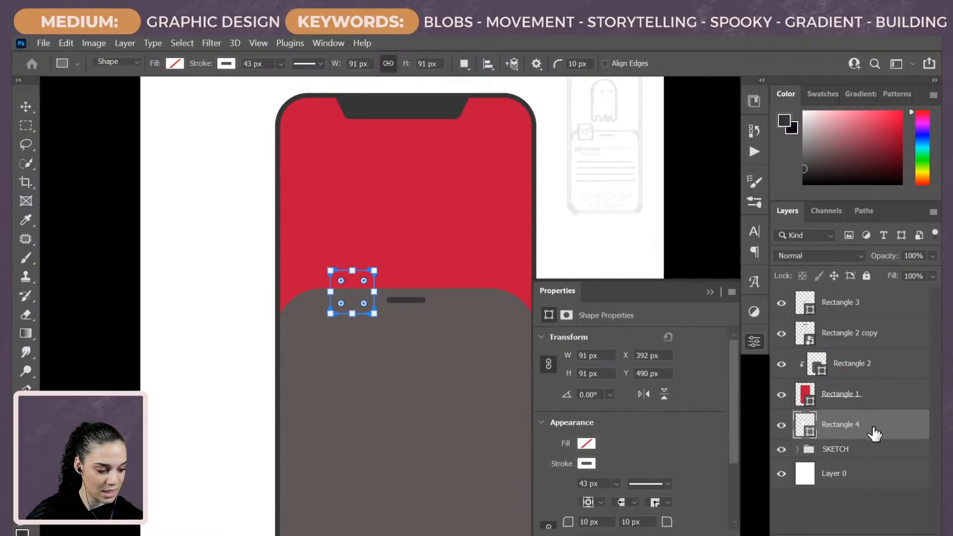
{"action": "left_click_drag", "start_coordinate": [874, 430], "coordinate": [863, 298]}
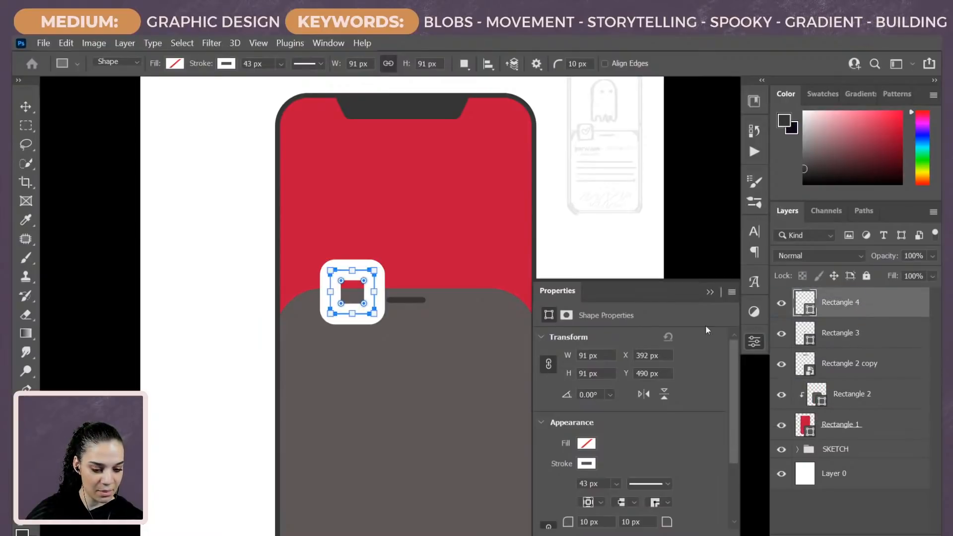
Step: Remove the rounded square's stroke and fill it with the dark grey from the recently used colors
{"action": "left_click", "coordinate": [587, 464]}
{"action": "left_click", "coordinate": [558, 319]}
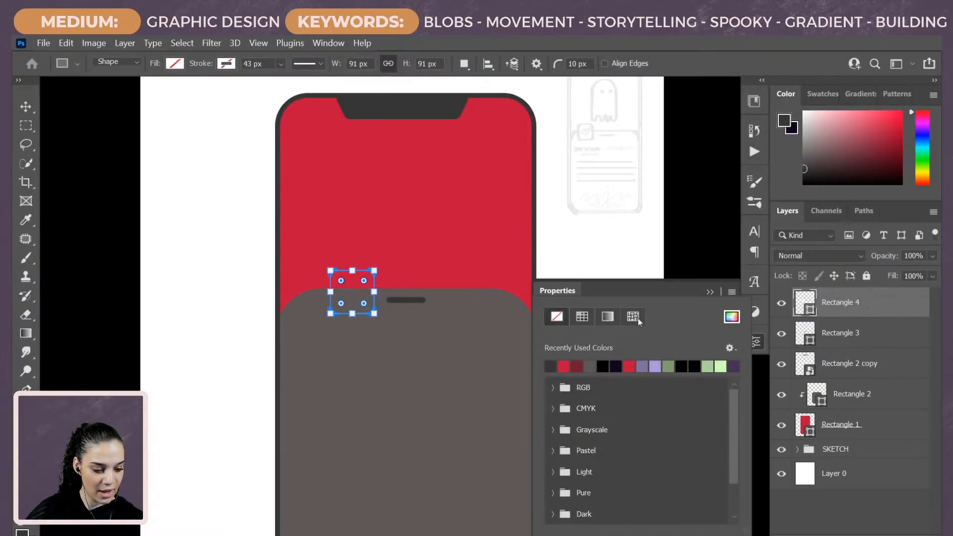
{"action": "left_click", "coordinate": [644, 286]}
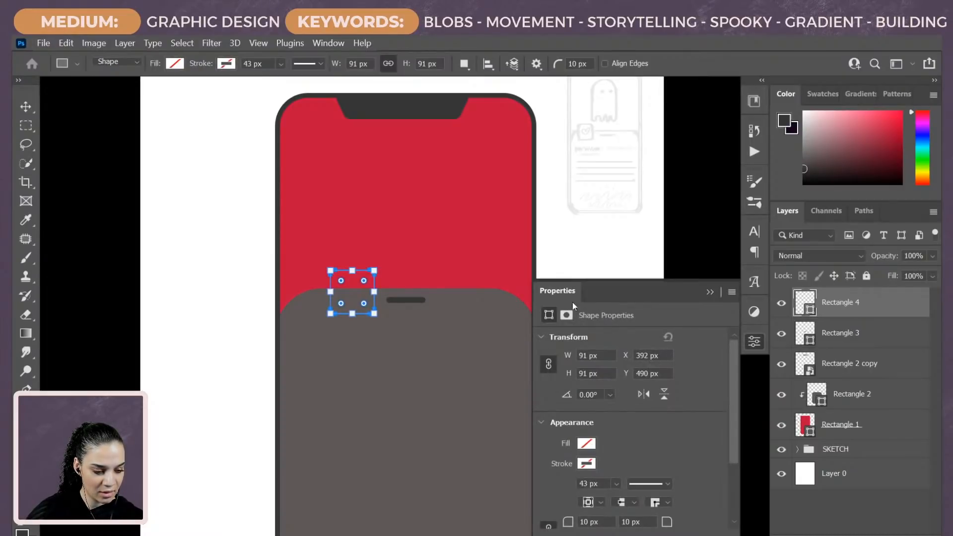
{"action": "left_click", "coordinate": [585, 445]}
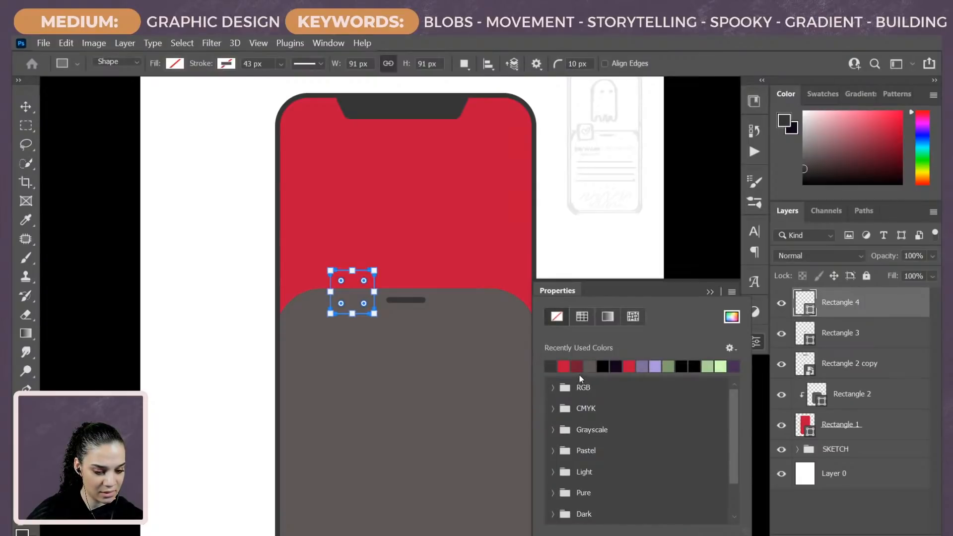
{"action": "left_click", "coordinate": [551, 366]}
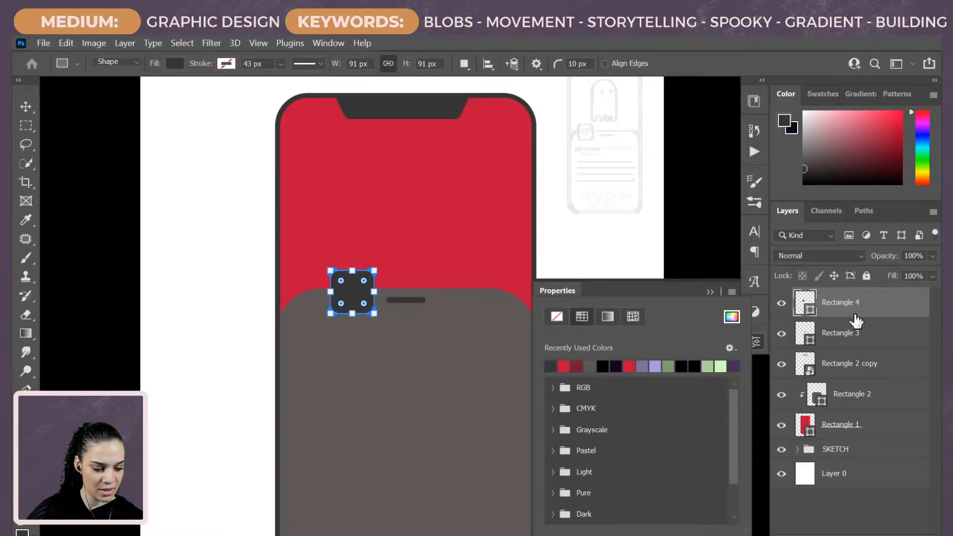
{"action": "left_click", "coordinate": [918, 303]}
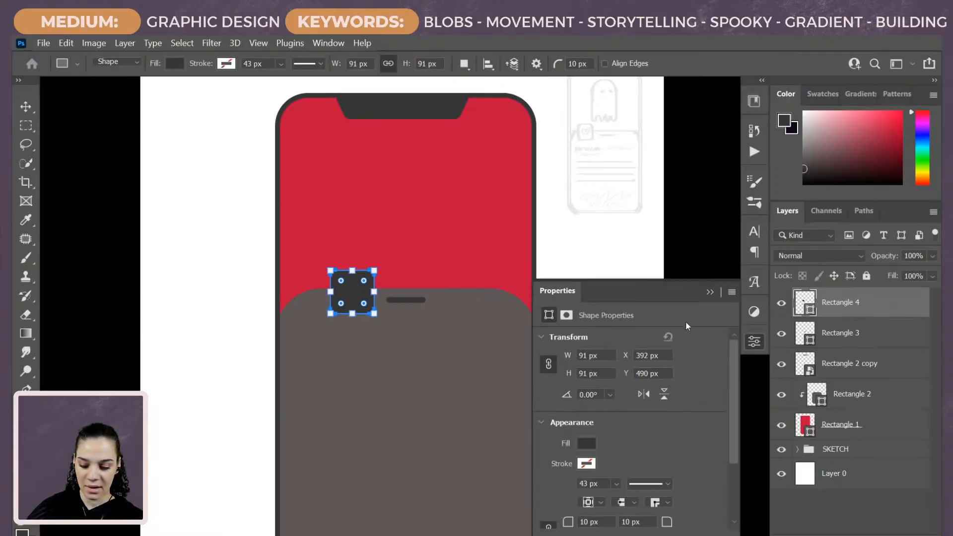
Step: Try to draw a closed teardrop path with the Pen tool in the red area above the dark square
{"action": "key", "text": "ctrl+plus"}
{"action": "key", "text": "ctrl+plus"}
{"action": "left_click_drag", "start_coordinate": [251, 292], "coordinate": [426, 338]}
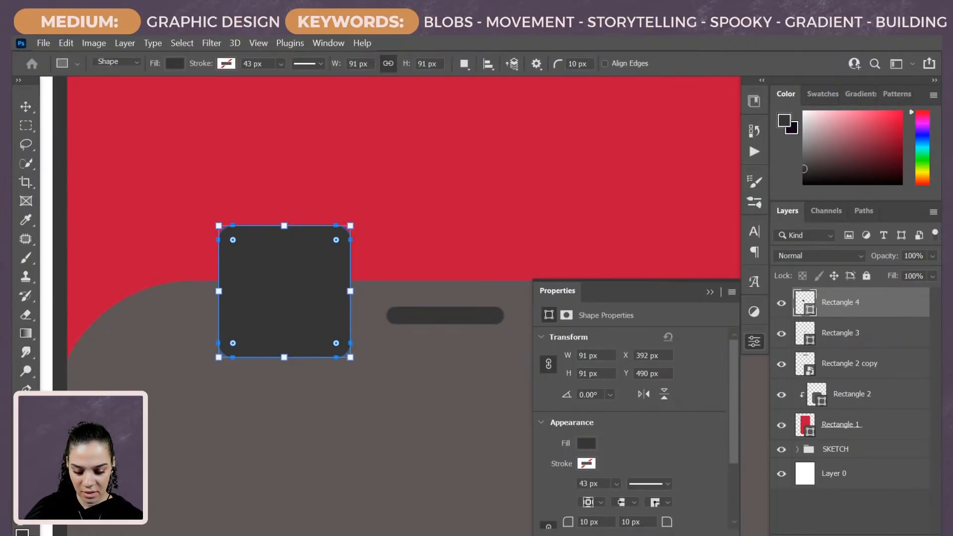
{"action": "left_click", "coordinate": [26, 352]}
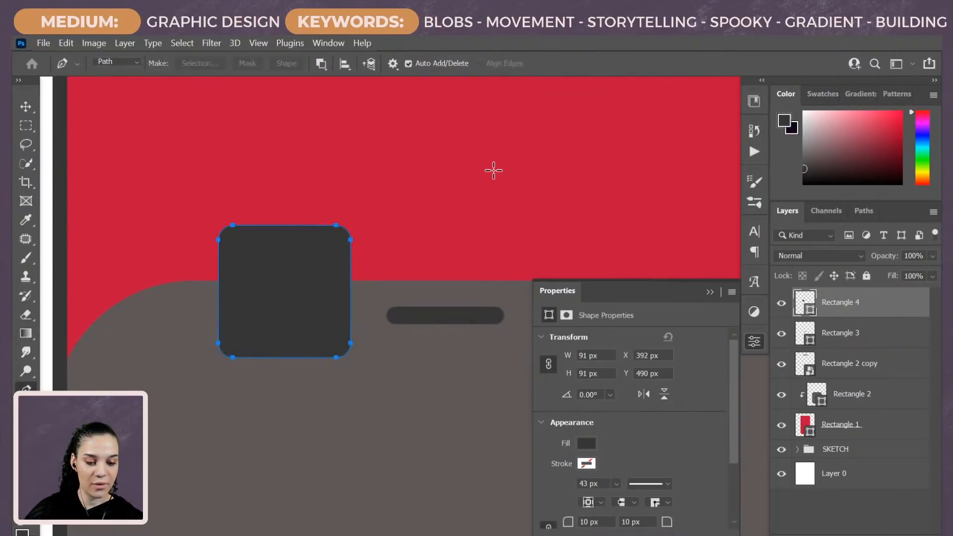
{"action": "left_click_drag", "start_coordinate": [500, 172], "coordinate": [402, 253]}
{"action": "left_click", "coordinate": [475, 184]}
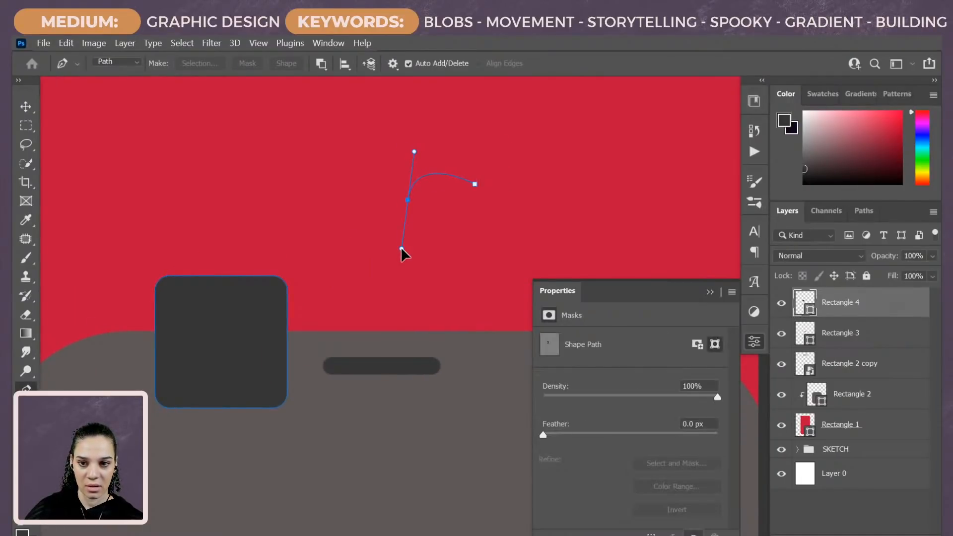
{"action": "key", "text": "ctrl+z"}
{"action": "left_click_drag", "start_coordinate": [434, 158], "coordinate": [400, 166]}
{"action": "left_click", "coordinate": [440, 221]}
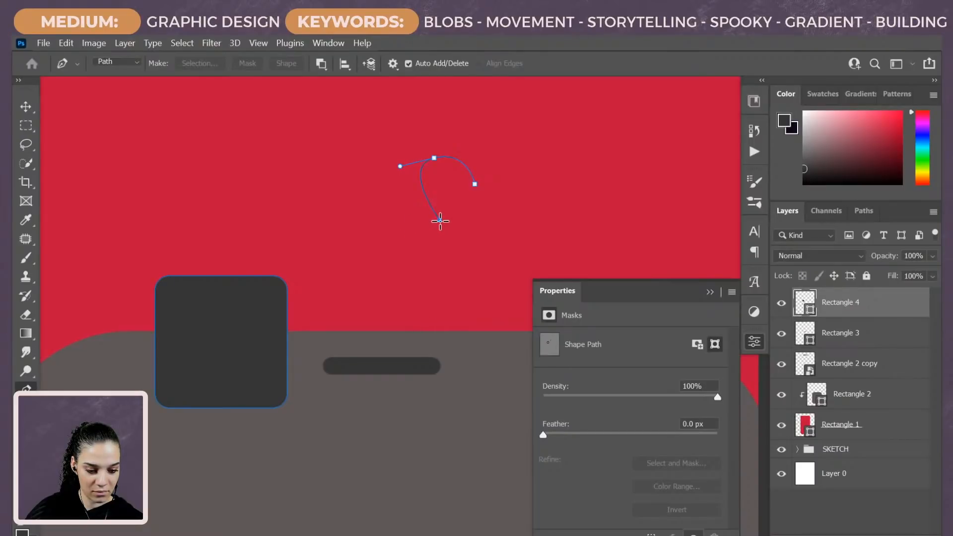
{"action": "left_click_drag", "start_coordinate": [440, 220], "coordinate": [475, 239]}
{"action": "left_click", "coordinate": [476, 241]}
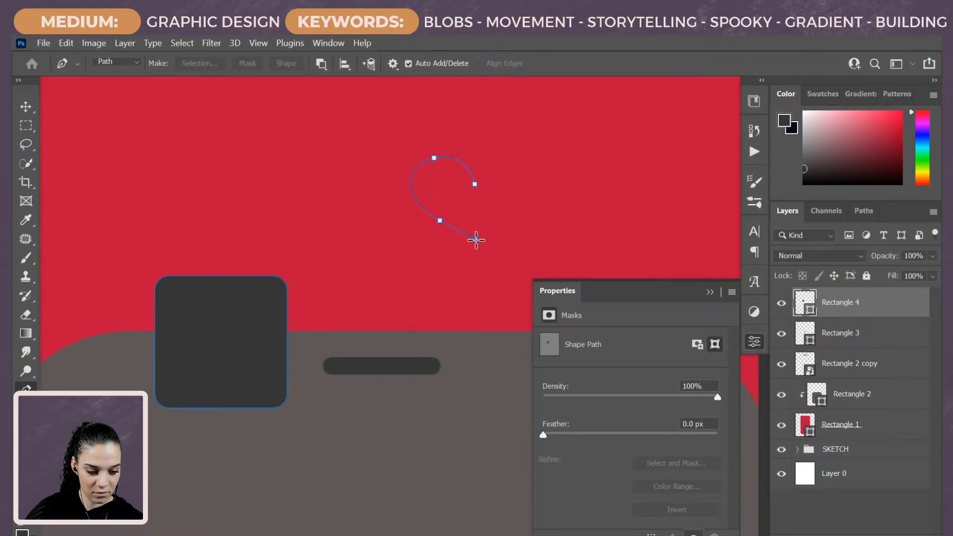
{"action": "left_click", "coordinate": [475, 184]}
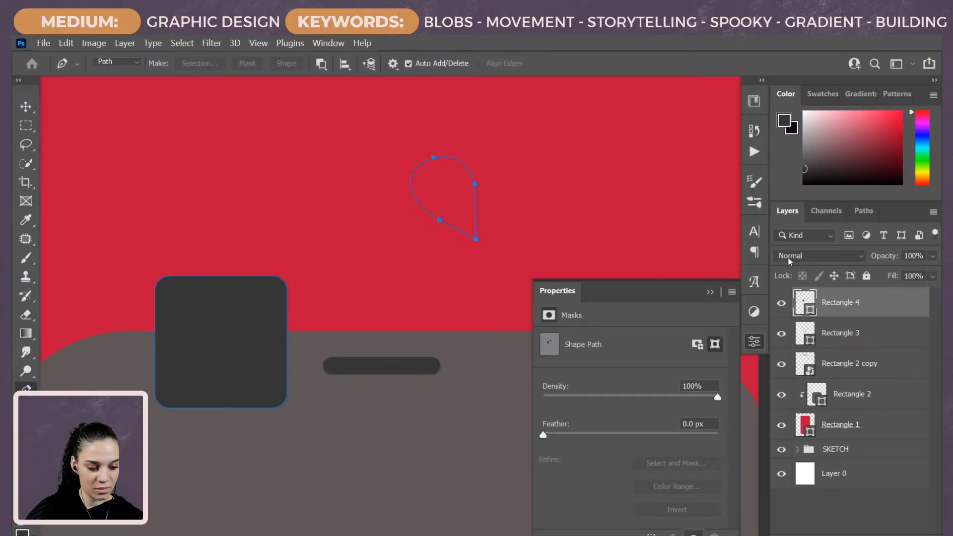
{"action": "key", "text": "u"}
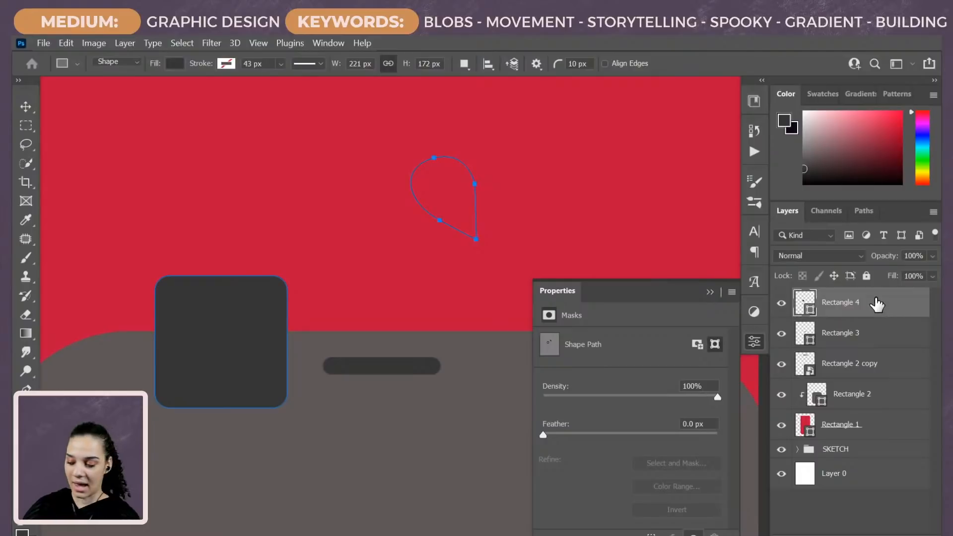
{"action": "key", "text": "ctrl+shift+n"}
{"action": "key", "text": "Return"}
{"action": "key", "text": "ctrl+z"}
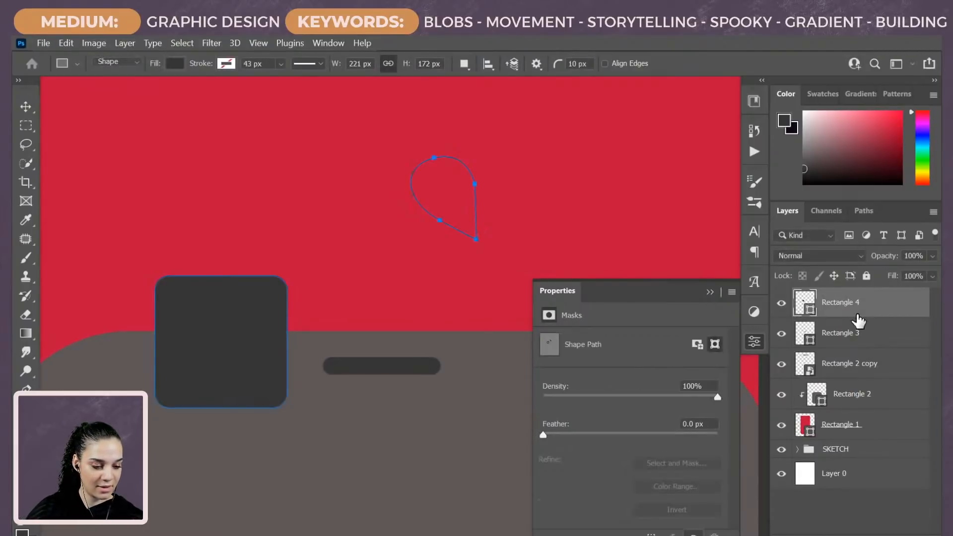
{"action": "left_click", "coordinate": [876, 303]}
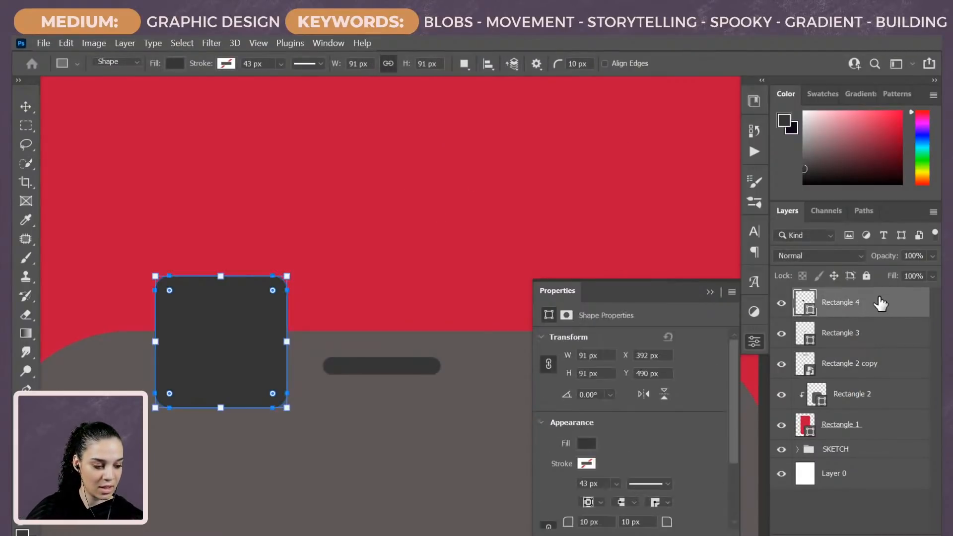
Step: Add a new empty layer above the dark rounded square's layer
{"action": "key", "text": "ctrl+shift+n"}
{"action": "key", "text": "Return"}
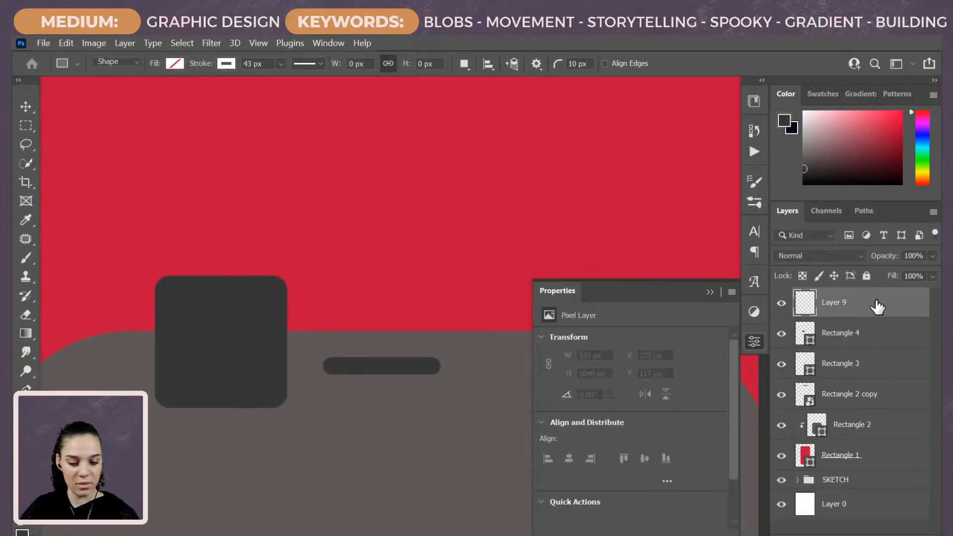
{"action": "left_click", "coordinate": [479, 157]}
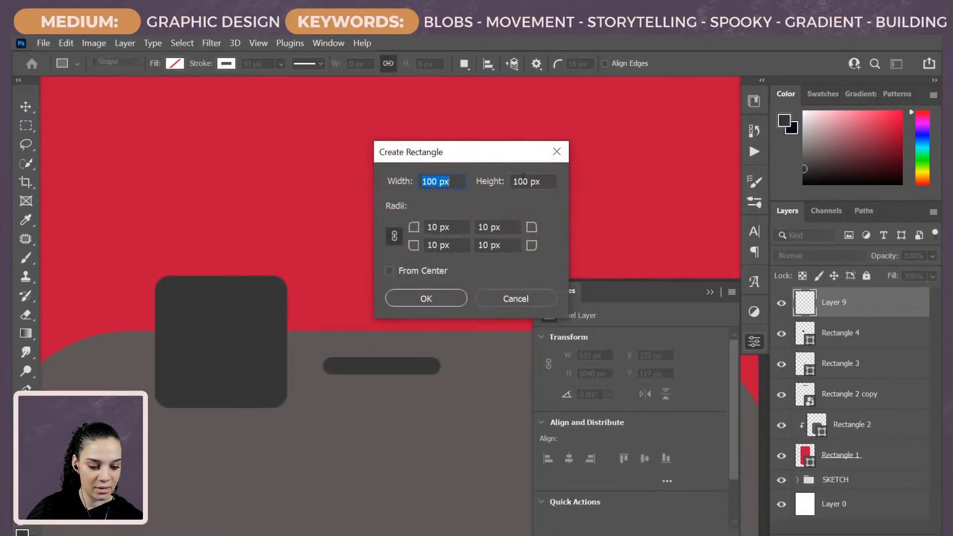
{"action": "left_click", "coordinate": [519, 299]}
Step: Draw a closed teardrop path in the red area with the Pen tool, rounded at the top and pointed at the bottom
{"action": "key", "text": "p"}
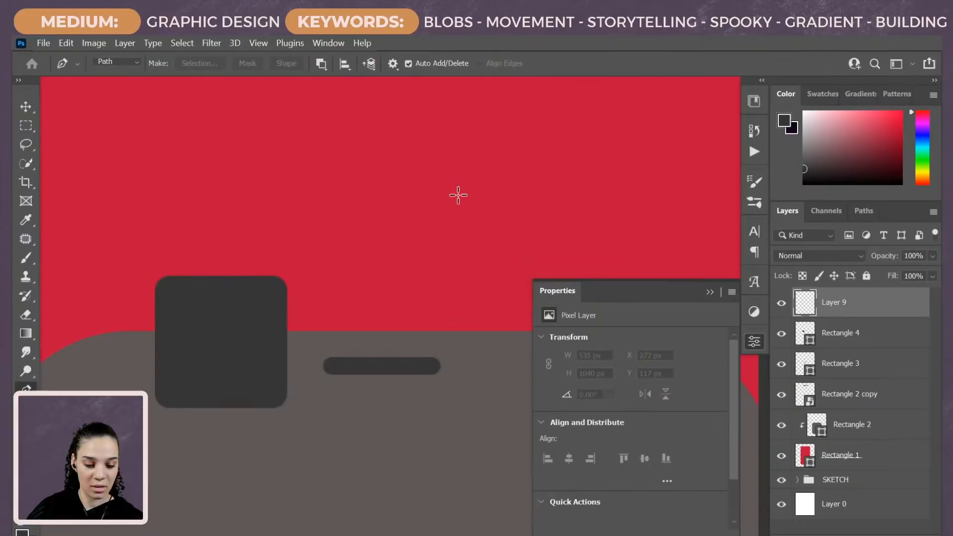
{"action": "left_click", "coordinate": [498, 188]}
{"action": "left_click_drag", "start_coordinate": [466, 141], "coordinate": [424, 134]}
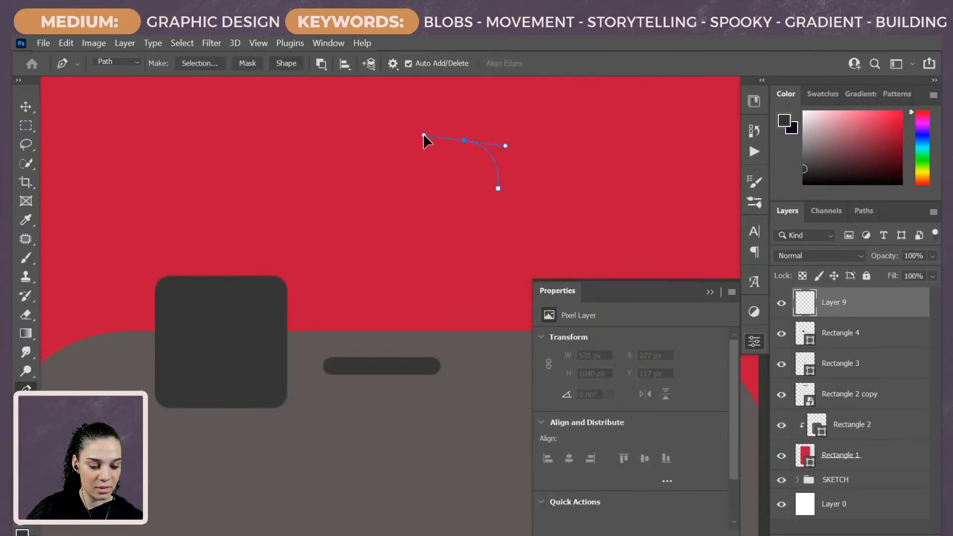
{"action": "left_click", "coordinate": [449, 207]}
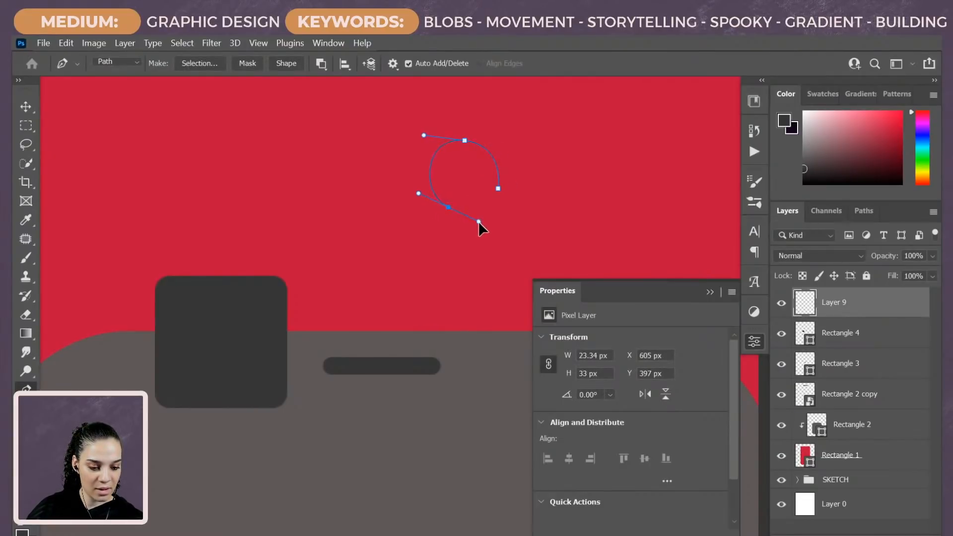
{"action": "left_click_drag", "start_coordinate": [479, 222], "coordinate": [490, 245]}
{"action": "left_click", "coordinate": [490, 244]}
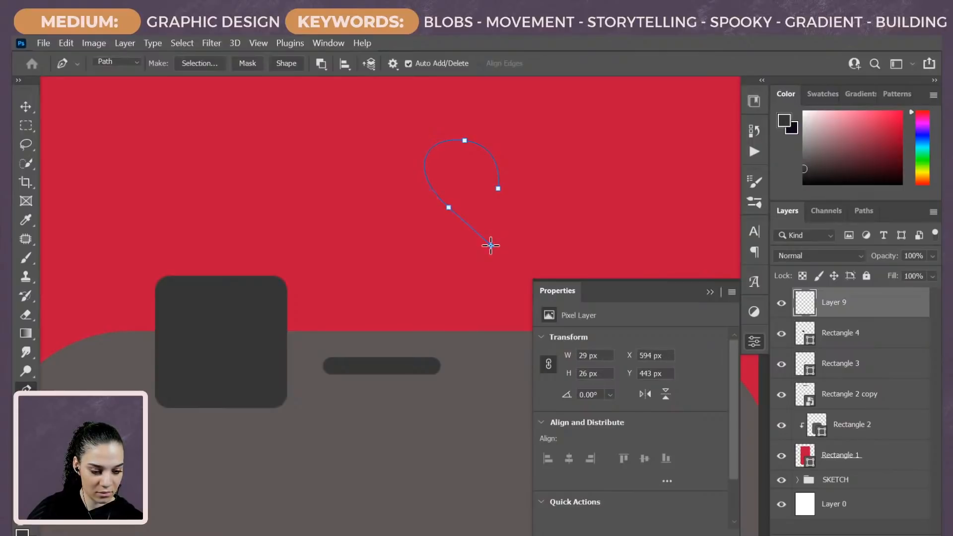
{"action": "left_click", "coordinate": [498, 188]}
Step: Shorten the left curve handle of the teardrop's top anchor point to tighten the rounded outline
{"action": "left_click", "coordinate": [466, 141], "text": "ctrl"}
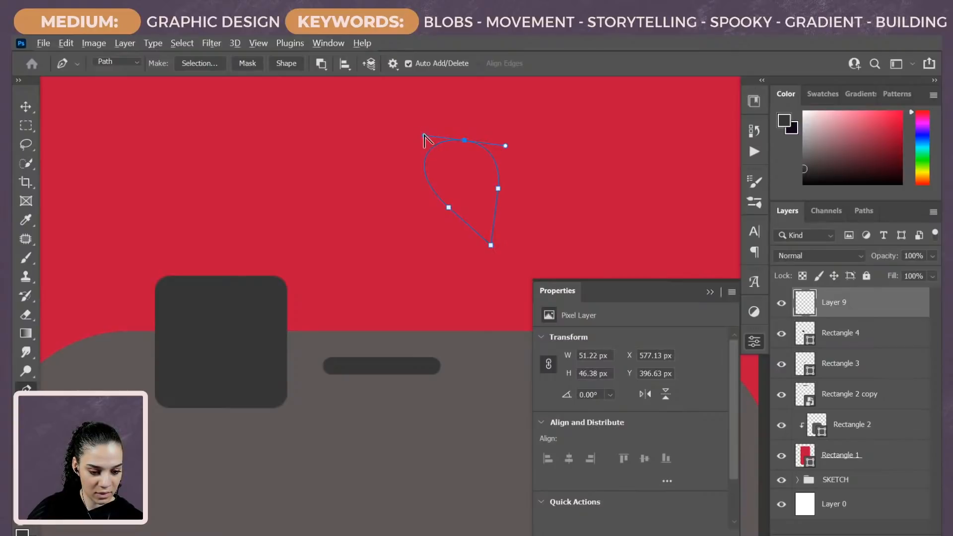
{"action": "left_click_drag", "start_coordinate": [424, 135], "coordinate": [426, 144]}
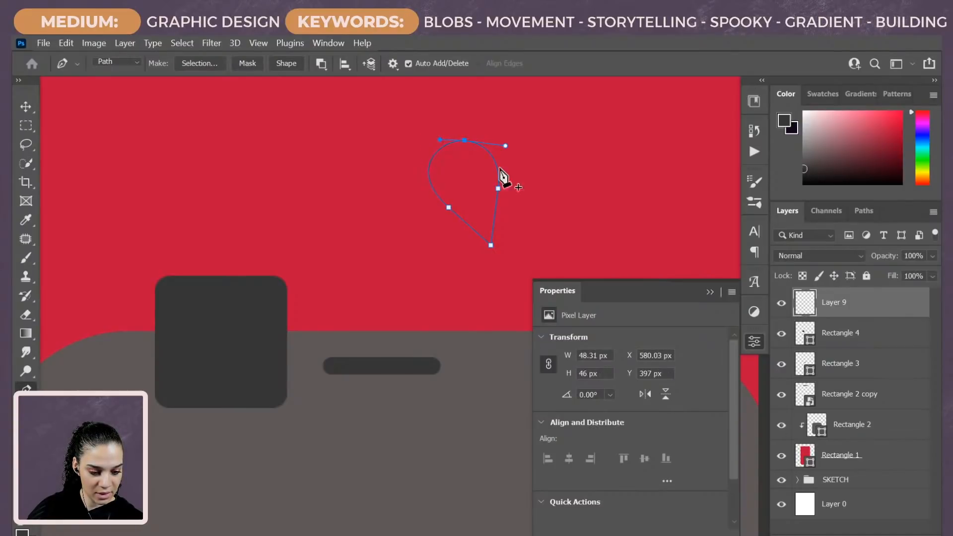
{"action": "key", "text": "ctrl+t"}
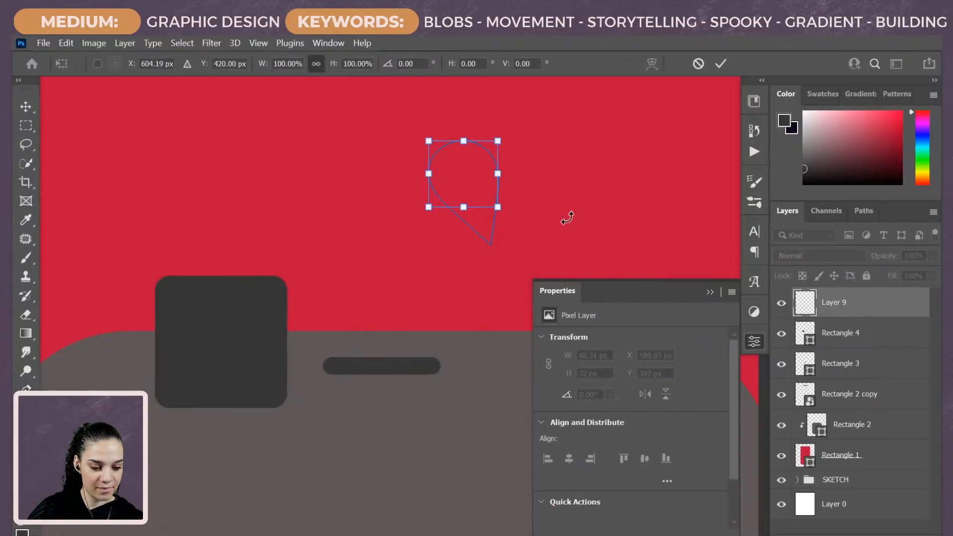
{"action": "key", "text": "Return"}
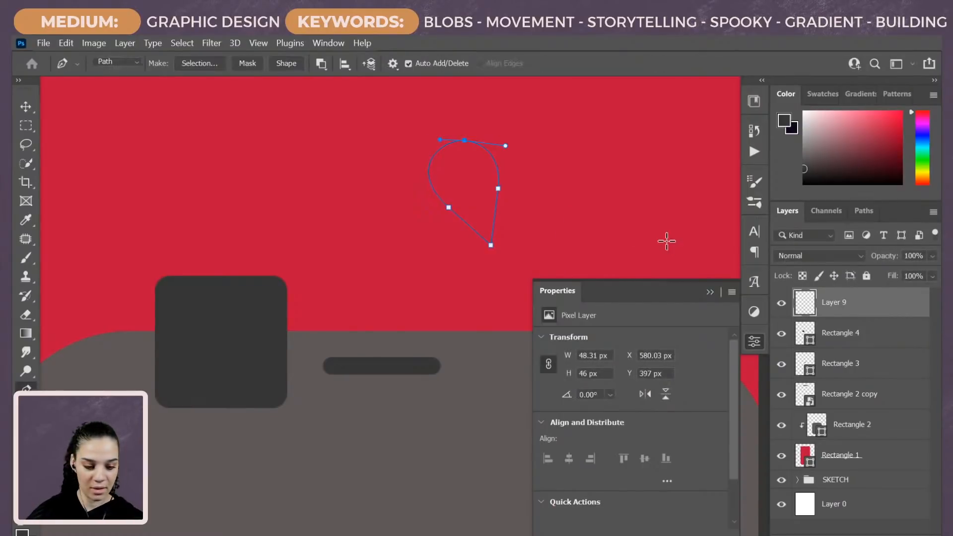
Step: Try to convert the teardrop path into a shape layer and move it beside the phone frame
{"action": "left_click", "coordinate": [288, 64]}
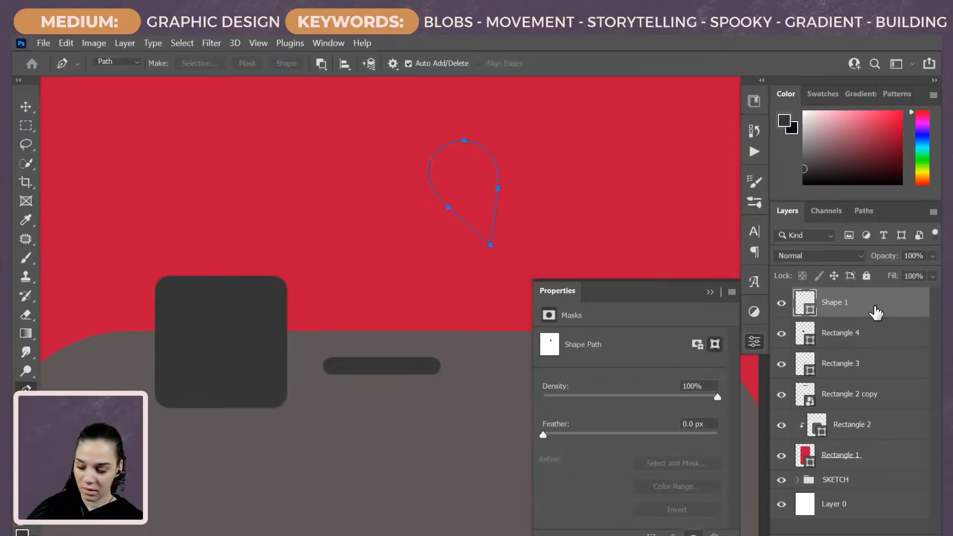
{"action": "key", "text": "ctrl+t"}
{"action": "left_click_drag", "start_coordinate": [475, 209], "coordinate": [404, 476]}
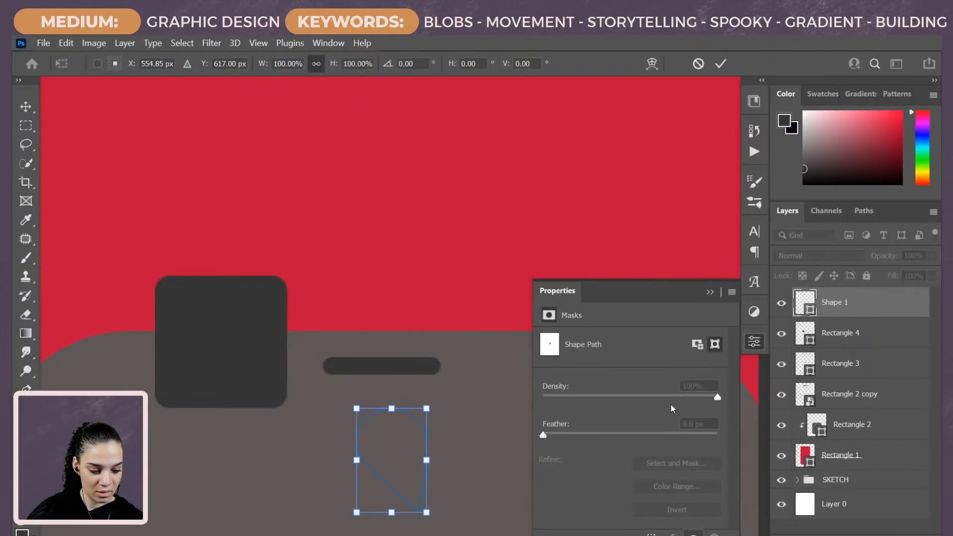
{"action": "key", "text": "ctrl+minus"}
{"action": "key", "text": "ctrl+minus"}
{"action": "key", "text": "ctrl+plus"}
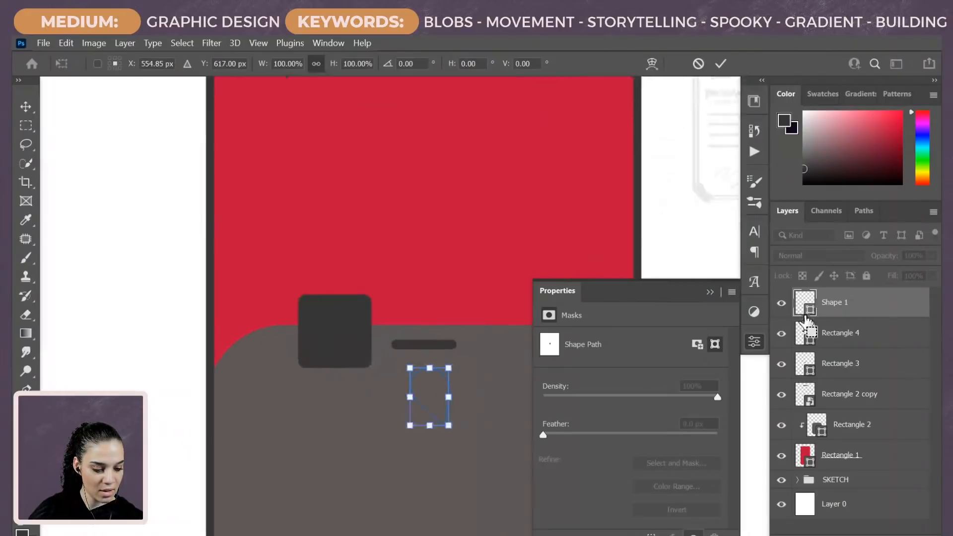
{"action": "left_click_drag", "start_coordinate": [428, 419], "coordinate": [71, 304]}
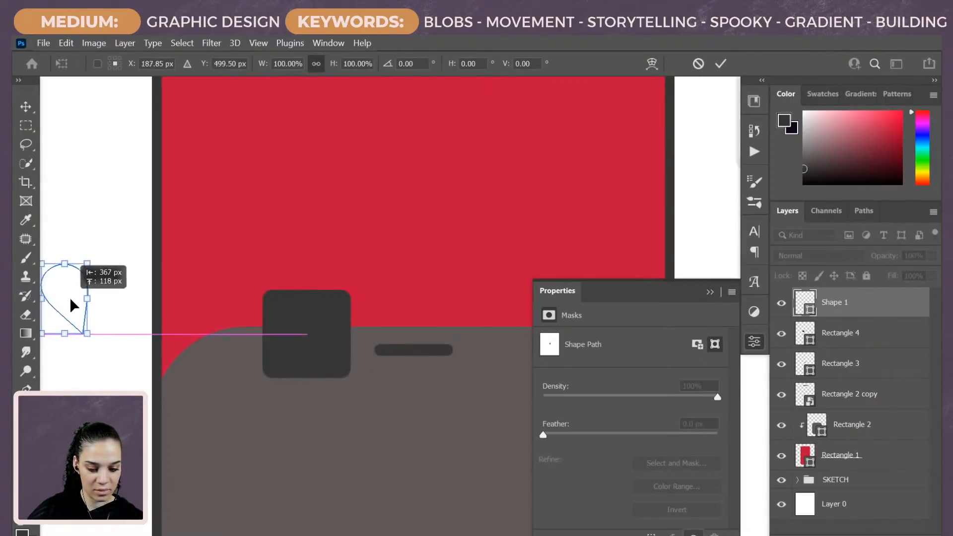
{"action": "key", "text": "ctrl+z"}
{"action": "key", "text": "ctrl+z"}
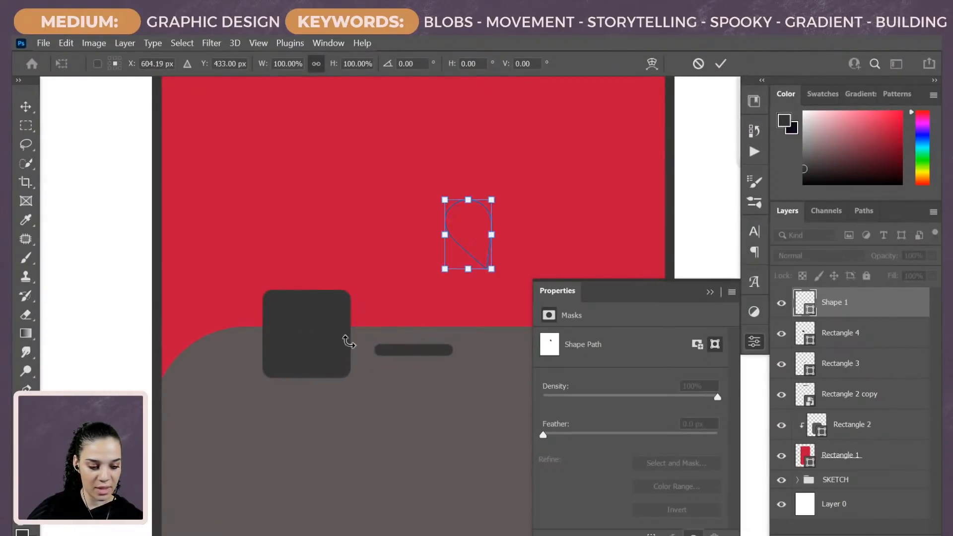
{"action": "key", "text": "Return"}
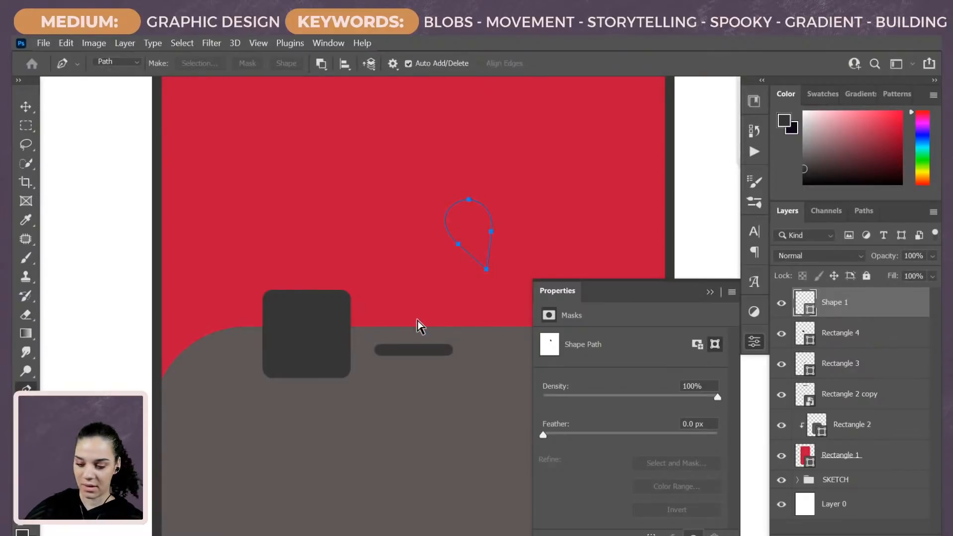
{"action": "key", "text": "ctrl+z"}
Step: Convert the teardrop path into a new selection on the empty layer
{"action": "left_click", "coordinate": [202, 63]}
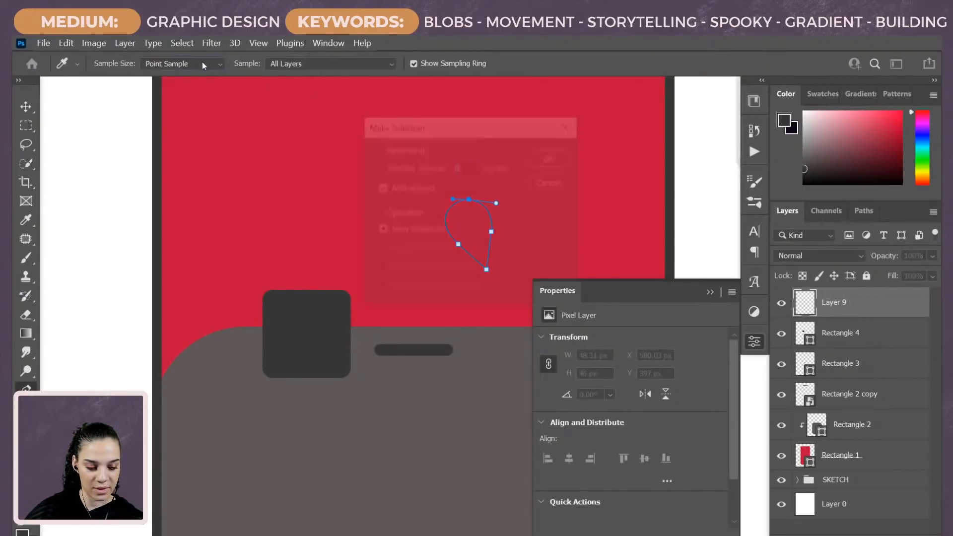
{"action": "left_click", "coordinate": [548, 156]}
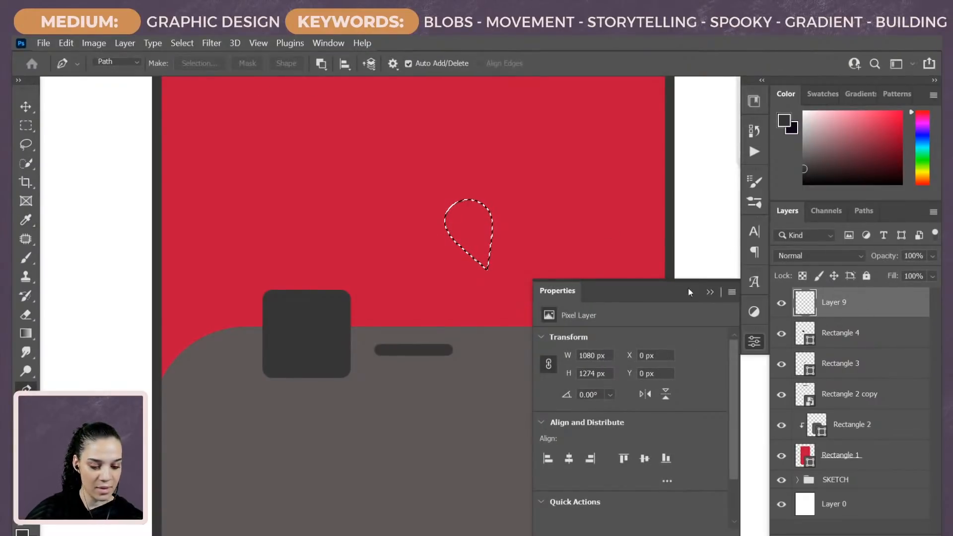
Step: Try to fill the selection with the dark foreground colour using the Paint Bucket
{"action": "mouse_move", "coordinate": [26, 333]}
{"action": "left_mouse_down"}
{"action": "mouse_move", "coordinate": [119, 335]}
{"action": "mouse_move", "coordinate": [96, 346]}
{"action": "left_mouse_up"}
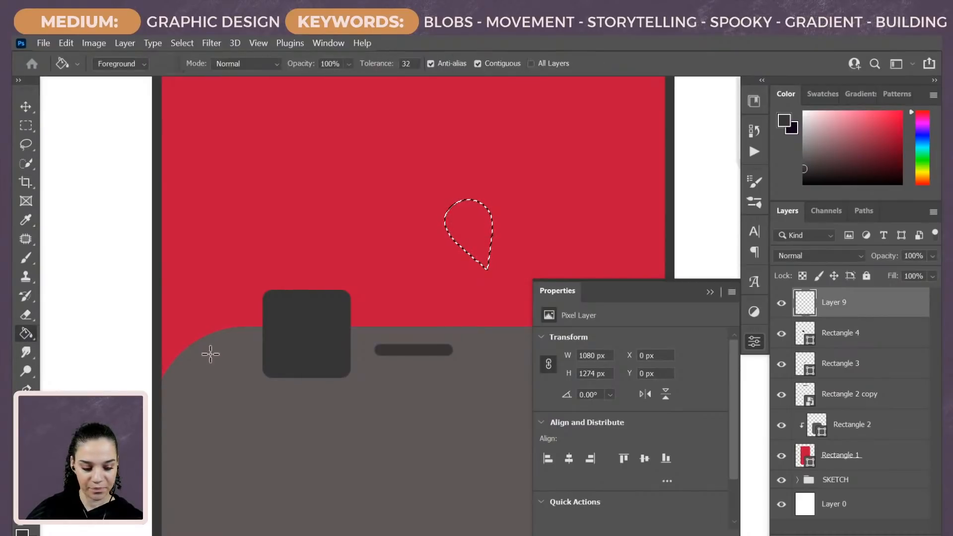
{"action": "left_click", "coordinate": [462, 223]}
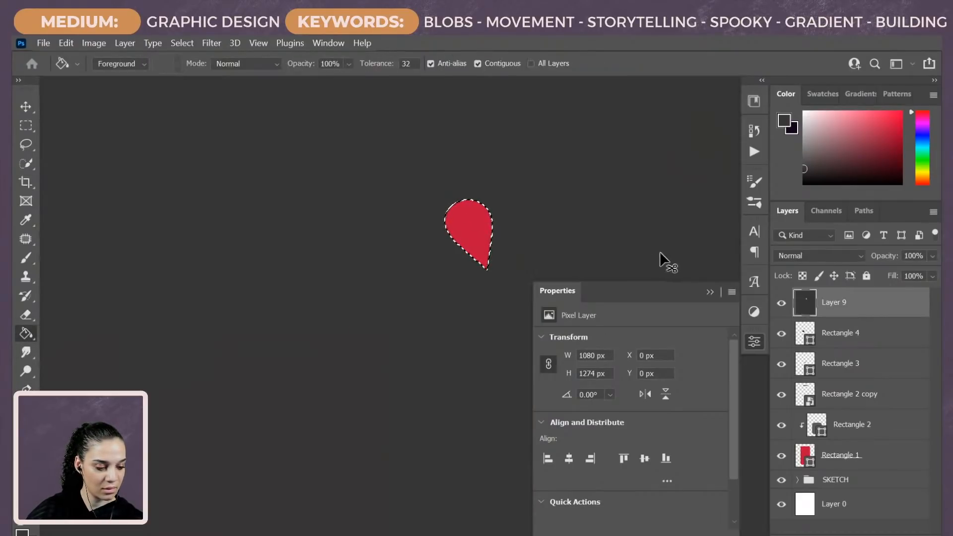
{"action": "key", "text": "ctrl+z"}
Step: Invert the selection so that only the inside of the teardrop is selected
{"action": "key", "text": "ctrl+minus"}
{"action": "key", "text": "ctrl+minus"}
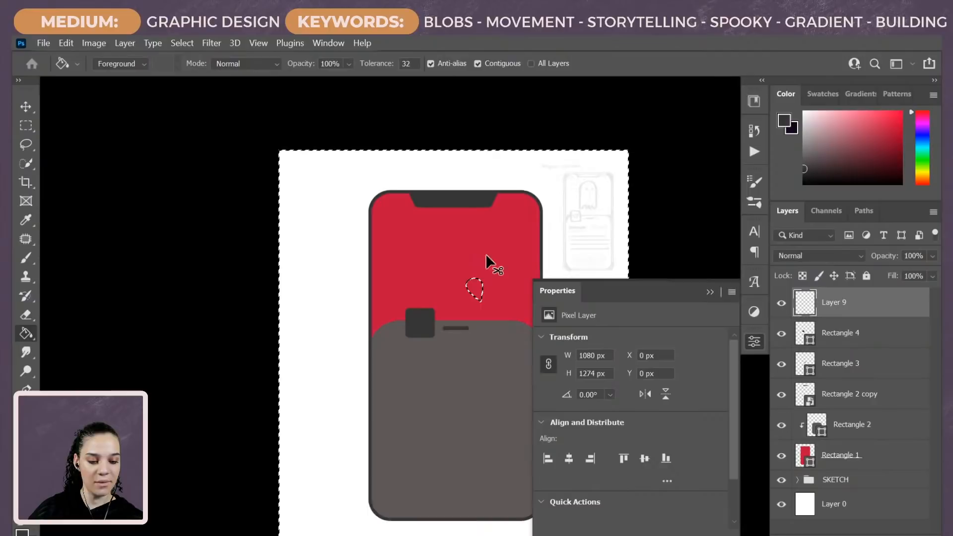
{"action": "key", "text": "ctrl+plus"}
{"action": "right_click", "coordinate": [427, 241]}
{"action": "left_click", "coordinate": [24, 124]}
{"action": "right_click", "coordinate": [354, 222]}
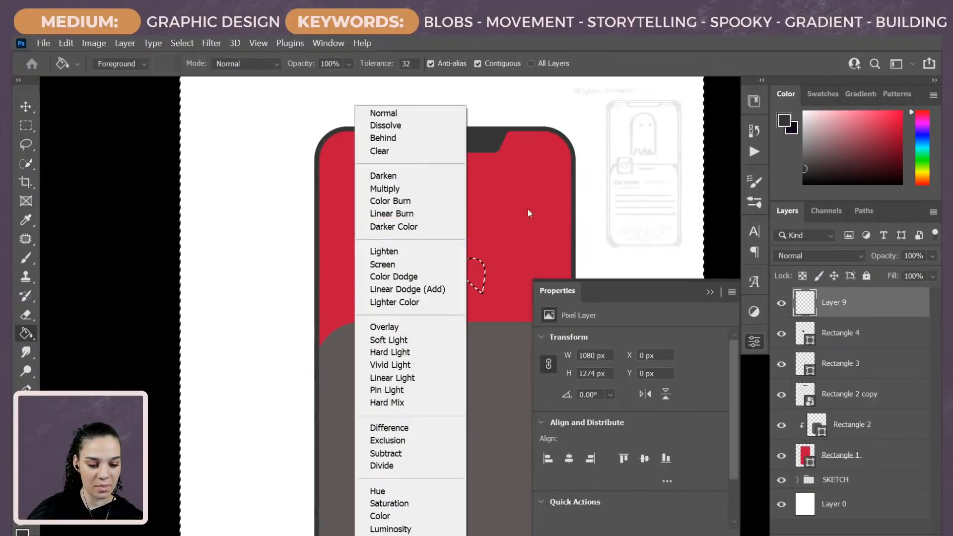
{"action": "left_click", "coordinate": [22, 125]}
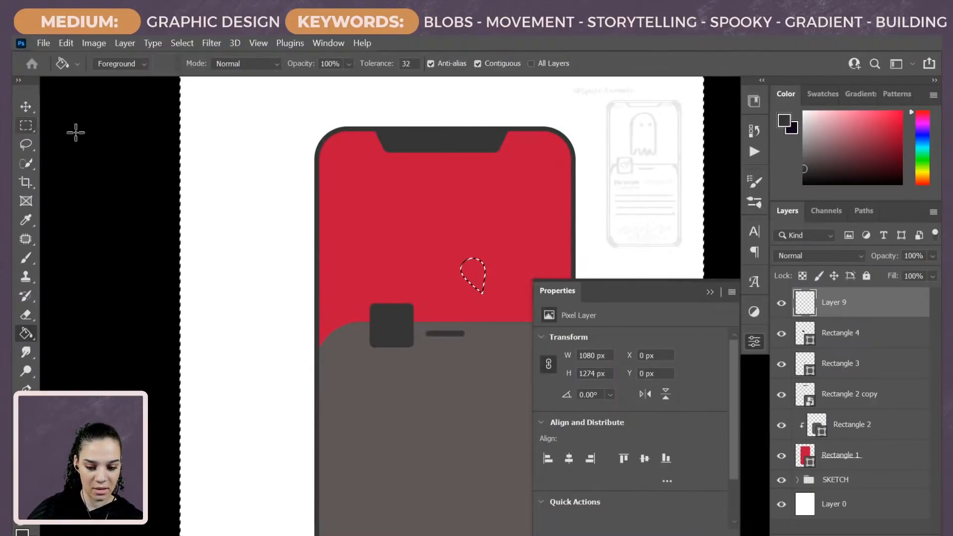
{"action": "right_click", "coordinate": [450, 243]}
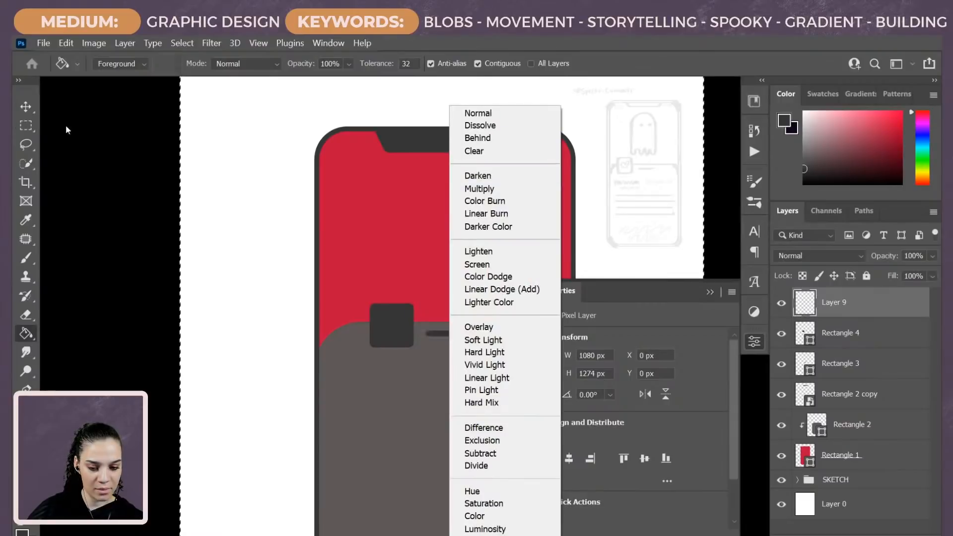
{"action": "left_click", "coordinate": [26, 125]}
{"action": "right_click", "coordinate": [473, 194]}
{"action": "left_click", "coordinate": [516, 212]}
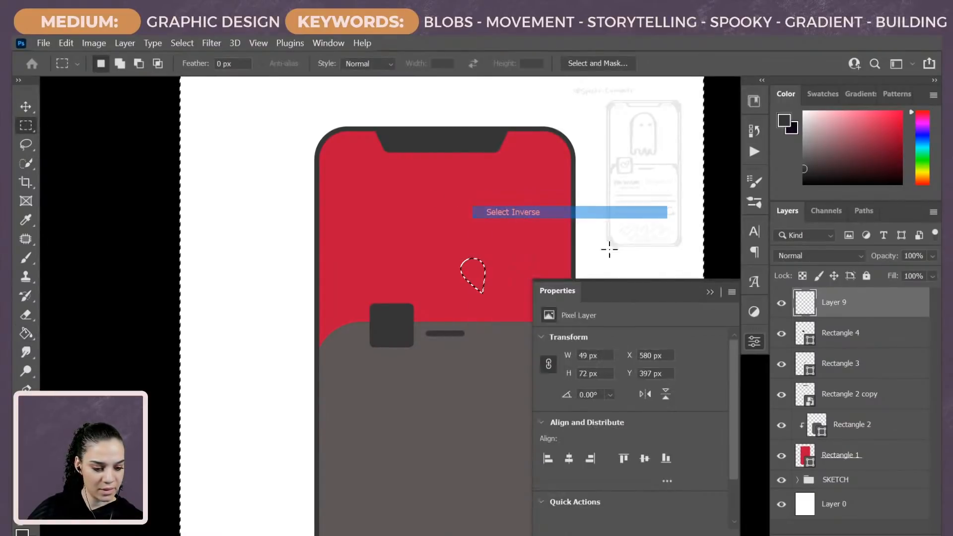
Step: Sample the red of the phone screen and fill the teardrop selection with it
{"action": "left_click", "coordinate": [26, 334]}
{"action": "left_click", "coordinate": [509, 239], "text": "alt"}
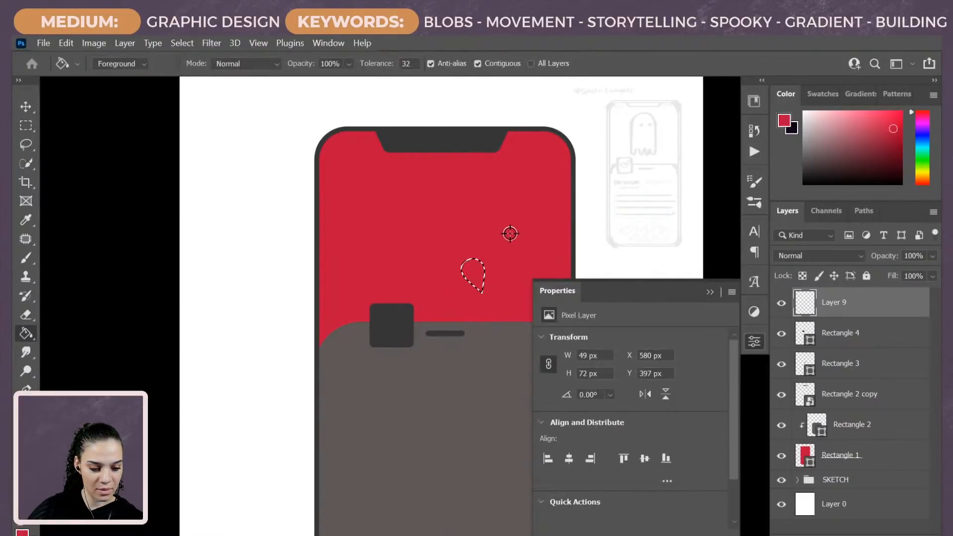
{"action": "left_click", "coordinate": [474, 278]}
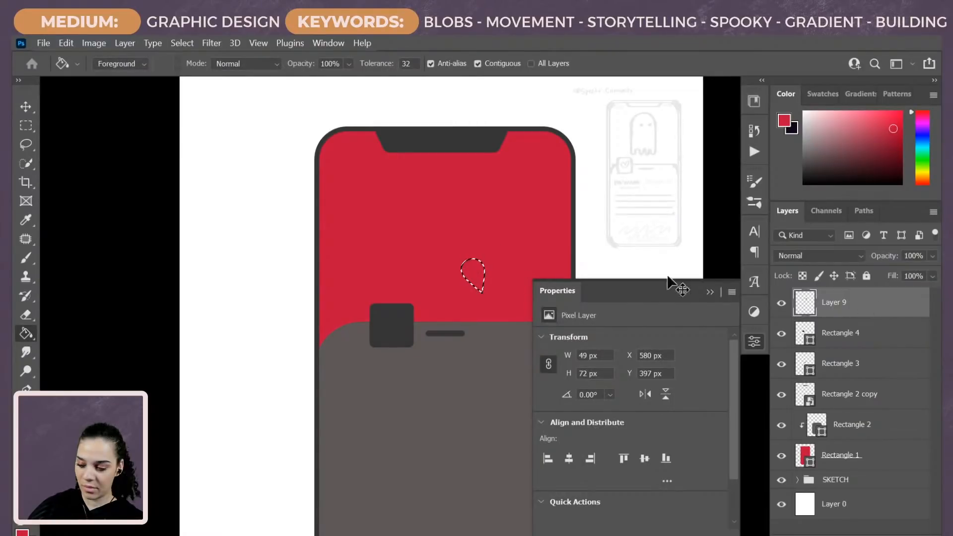
Step: Move the red teardrop onto the white area left of the phone and rotate it about 5.5° counterclockwise
{"action": "key", "text": "ctrl+t"}
{"action": "left_click_drag", "start_coordinate": [478, 279], "coordinate": [447, 320]}
{"action": "key", "text": "ctrl+plus"}
{"action": "key", "text": "ctrl+plus"}
{"action": "key", "text": "ctrl+plus"}
{"action": "left_click_drag", "start_coordinate": [448, 319], "coordinate": [442, 325]}
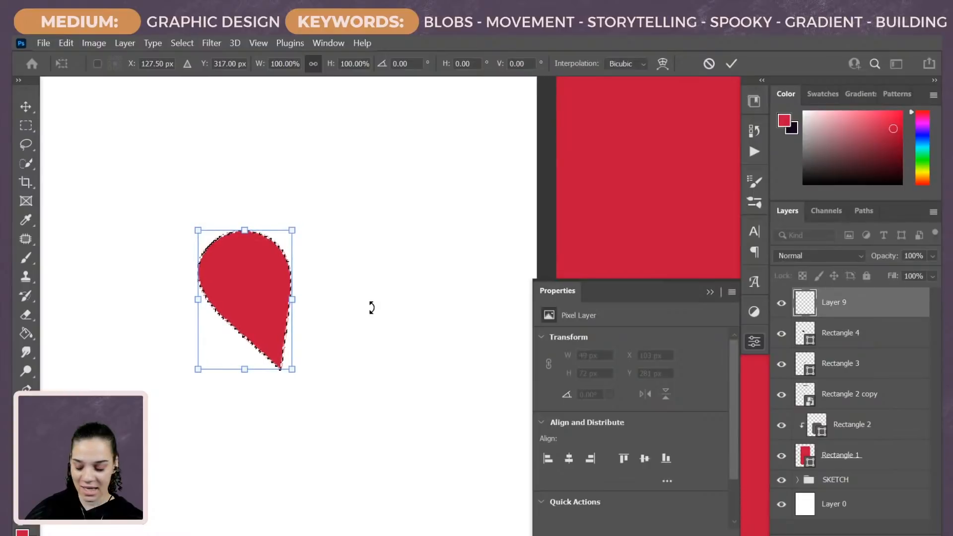
{"action": "left_click_drag", "start_coordinate": [361, 298], "coordinate": [362, 283]}
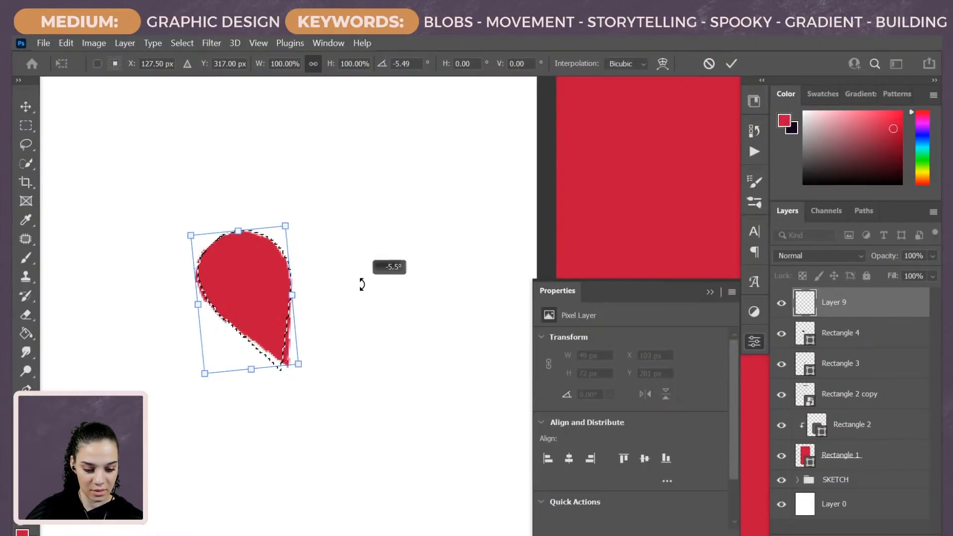
{"action": "mouse_move", "coordinate": [254, 300]}
{"action": "left_mouse_down"}
{"action": "mouse_move", "coordinate": [487, 196]}
{"action": "mouse_move", "coordinate": [501, 194]}
{"action": "mouse_move", "coordinate": [511, 212]}
{"action": "mouse_move", "coordinate": [319, 224]}
{"action": "left_mouse_up"}
{"action": "key", "text": "Return"}
{"action": "key", "text": "g"}
Step: Duplicate the teardrop, flip the copy horizontally and place it beside the original to form a symmetrical heart
{"action": "key", "text": "ctrl+j"}
{"action": "key", "text": "ctrl+t"}
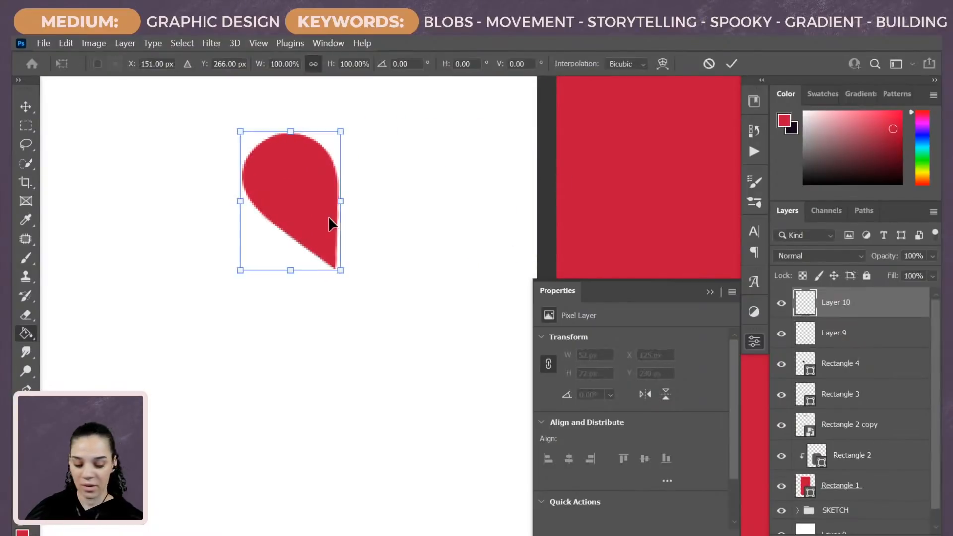
{"action": "right_click", "coordinate": [323, 201]}
{"action": "left_click", "coordinate": [363, 499]}
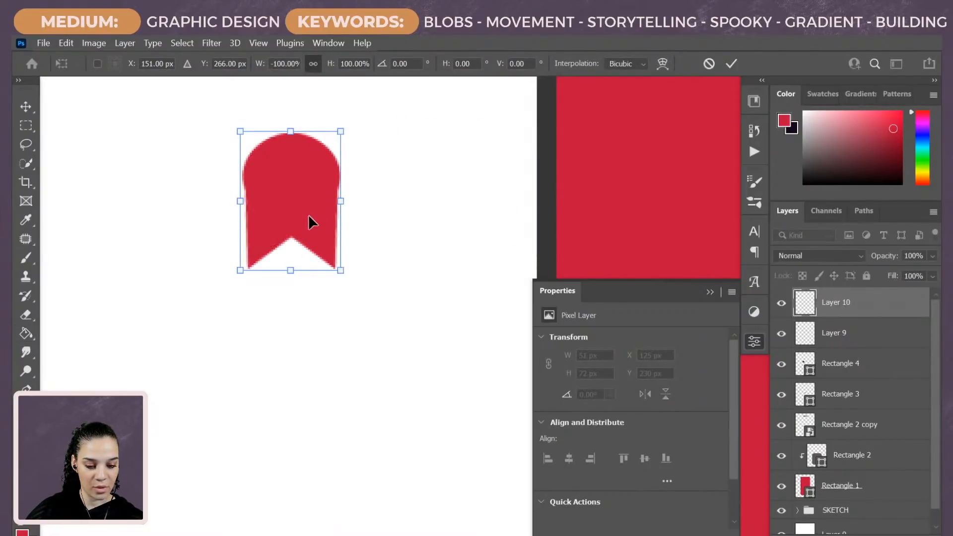
{"action": "left_click_drag", "start_coordinate": [309, 219], "coordinate": [396, 216]}
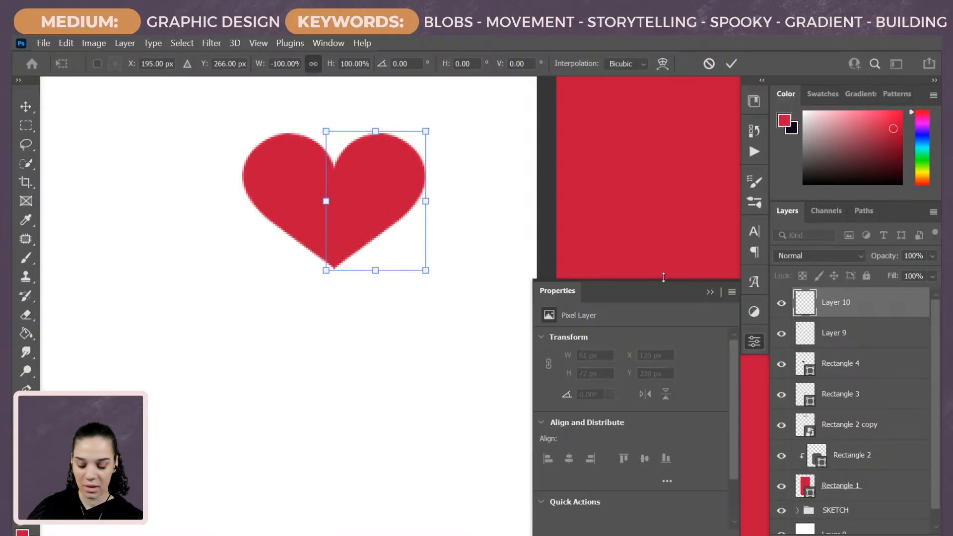
{"action": "key", "text": "Return"}
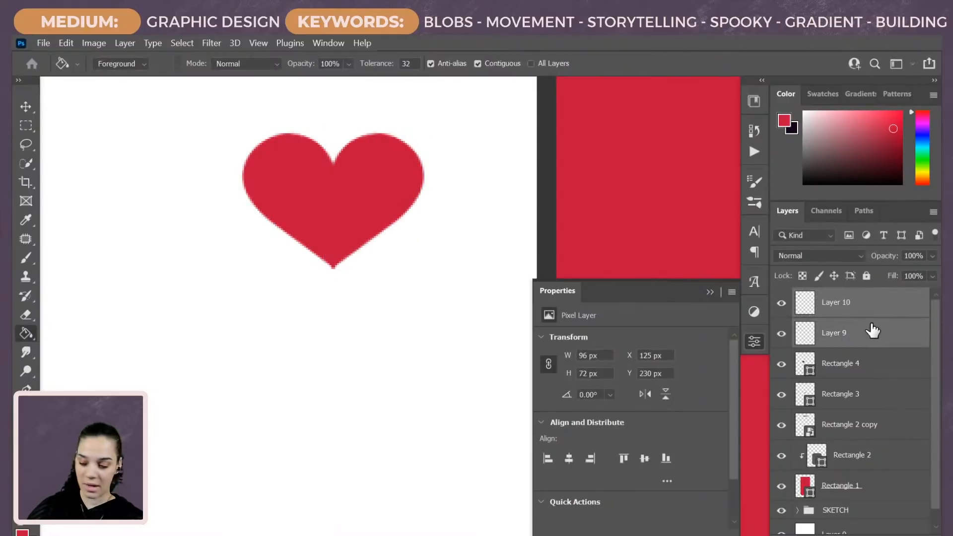
Step: Merge the two heart halves into one layer and name it HEART
{"action": "key", "text": "ctrl+e"}
{"action": "double_click", "coordinate": [839, 303]}
{"action": "type", "text": "H"}
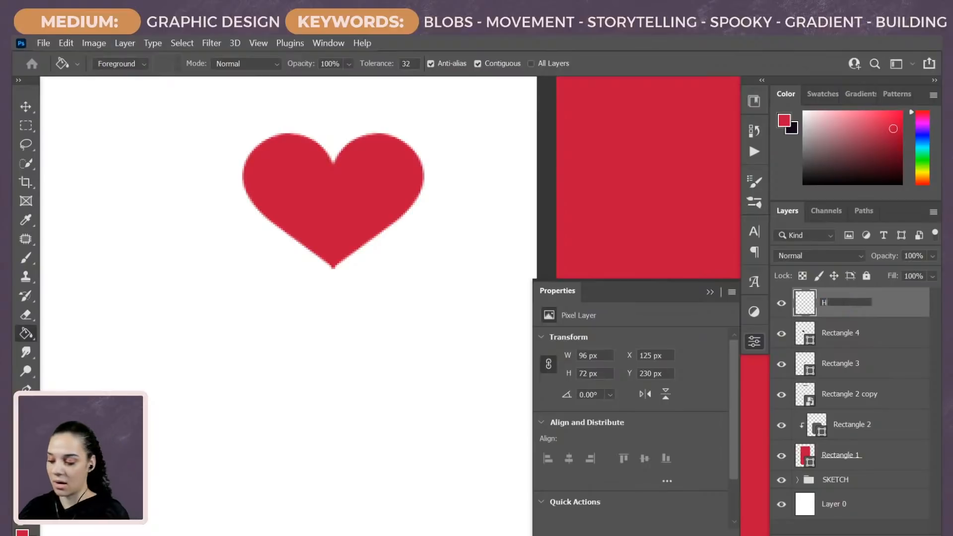
{"action": "type", "text": "EART"}
{"action": "key", "text": "Return"}
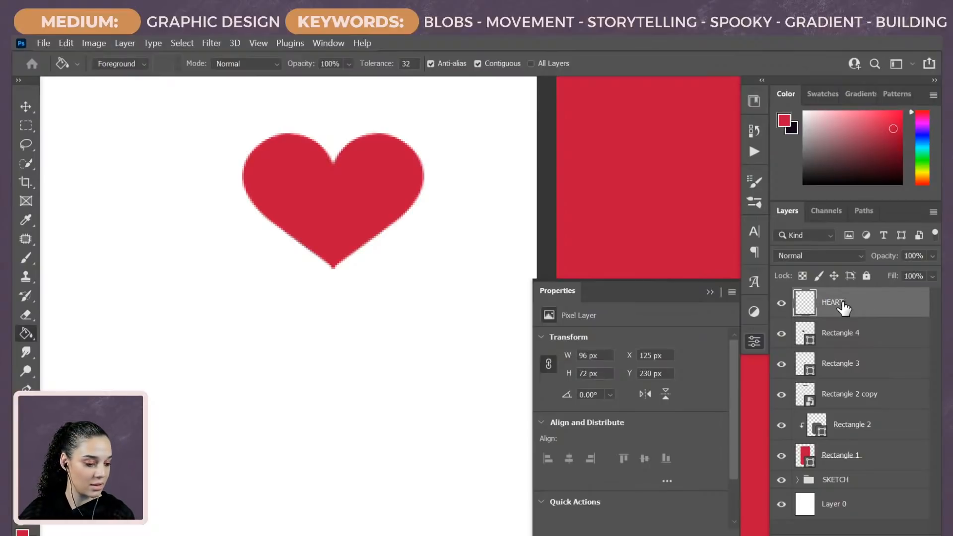
Step: Scale the heart down to about 53 by 41 px and centre it on the dark rounded icon square
{"action": "key", "text": "ctrl+t"}
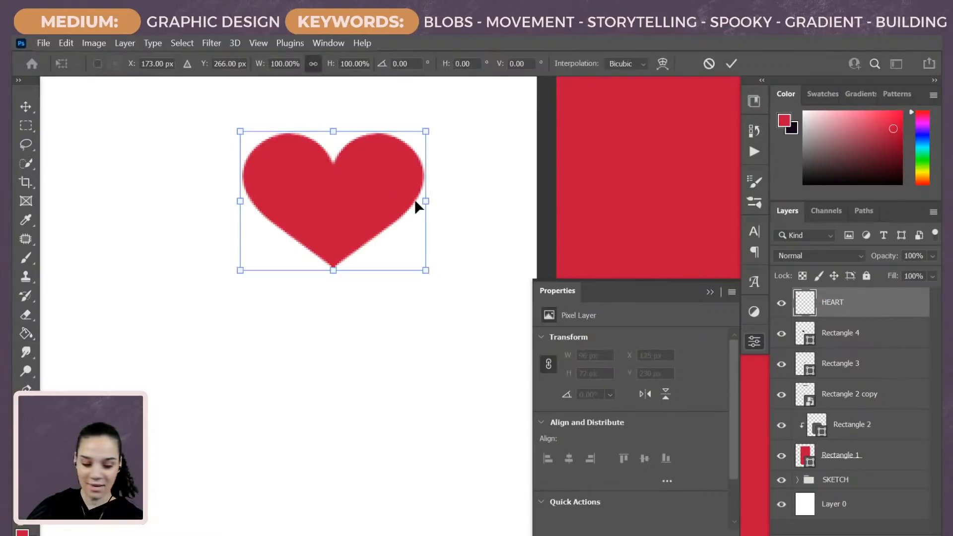
{"action": "left_click_drag", "start_coordinate": [408, 192], "coordinate": [703, 202]}
{"action": "key", "text": "space"}
{"action": "left_click_drag", "start_coordinate": [661, 241], "coordinate": [225, 165]}
{"action": "key", "text": "ctrl+minus"}
{"action": "key", "text": "ctrl+minus"}
{"action": "left_click_drag", "start_coordinate": [323, 223], "coordinate": [442, 480]}
{"action": "left_click_drag", "start_coordinate": [482, 446], "coordinate": [431, 482]}
{"action": "key", "text": "Return"}
Step: Collapse the floating Properties panel to clear the canvas
{"action": "key", "text": "ctrl+minus"}
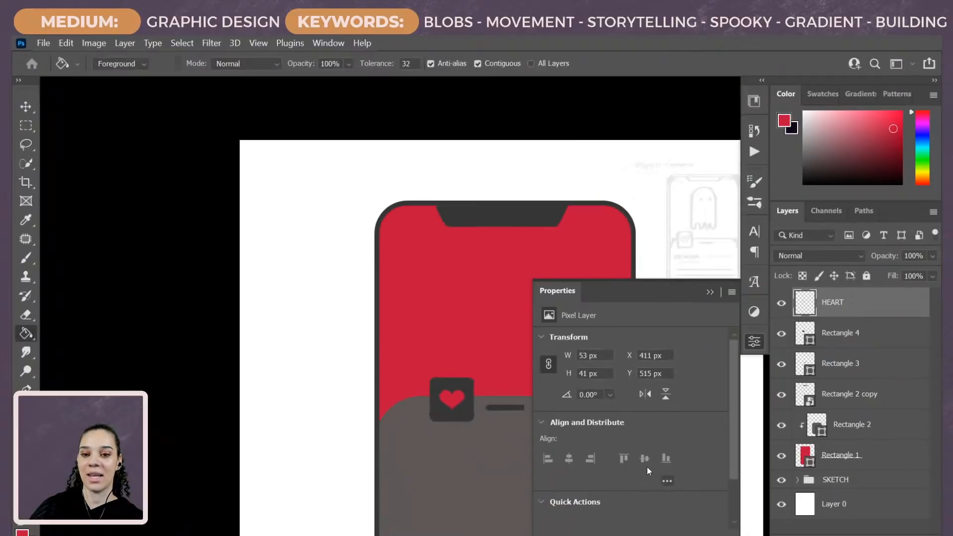
{"action": "left_click_drag", "start_coordinate": [451, 348], "coordinate": [341, 201]}
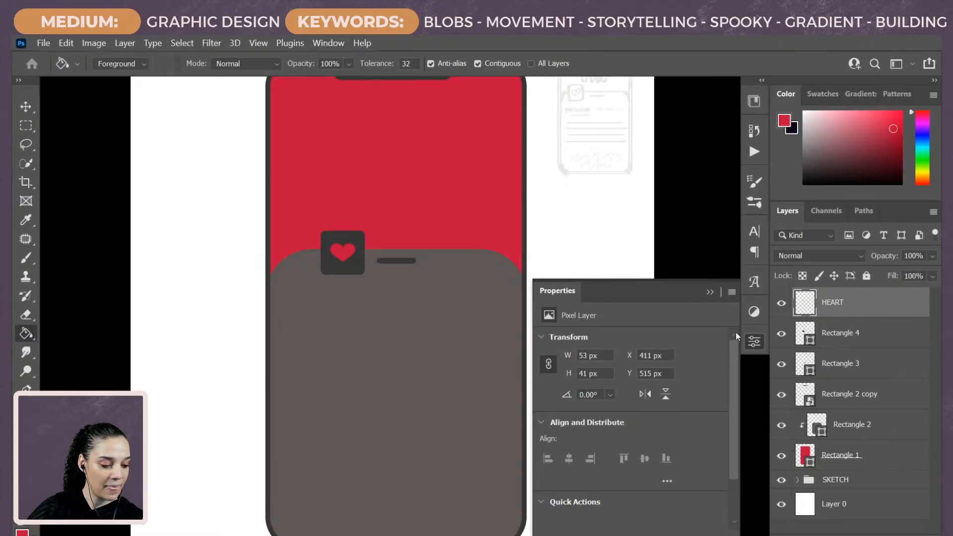
{"action": "left_click", "coordinate": [753, 341]}
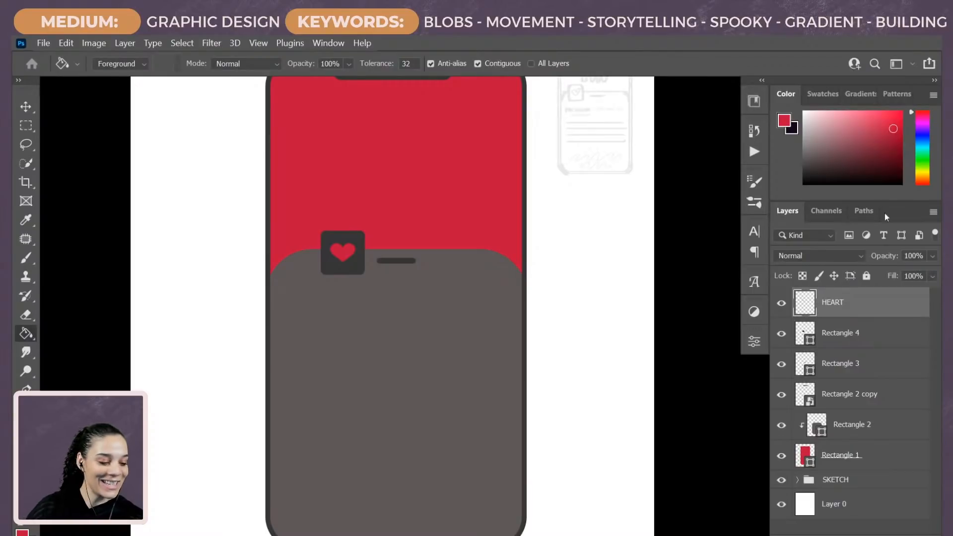
{"action": "key", "text": "ctrl+0"}
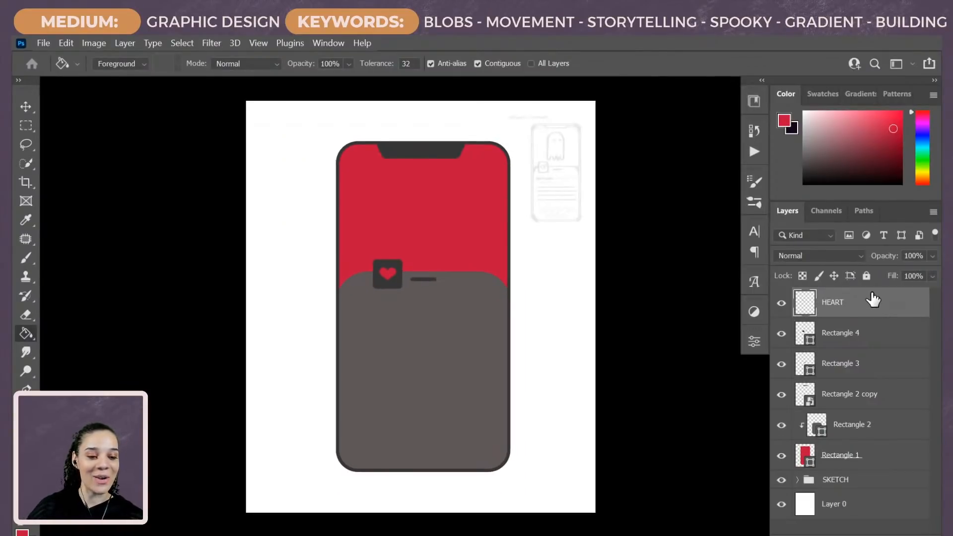
{"action": "key", "text": "ctrl+plus"}
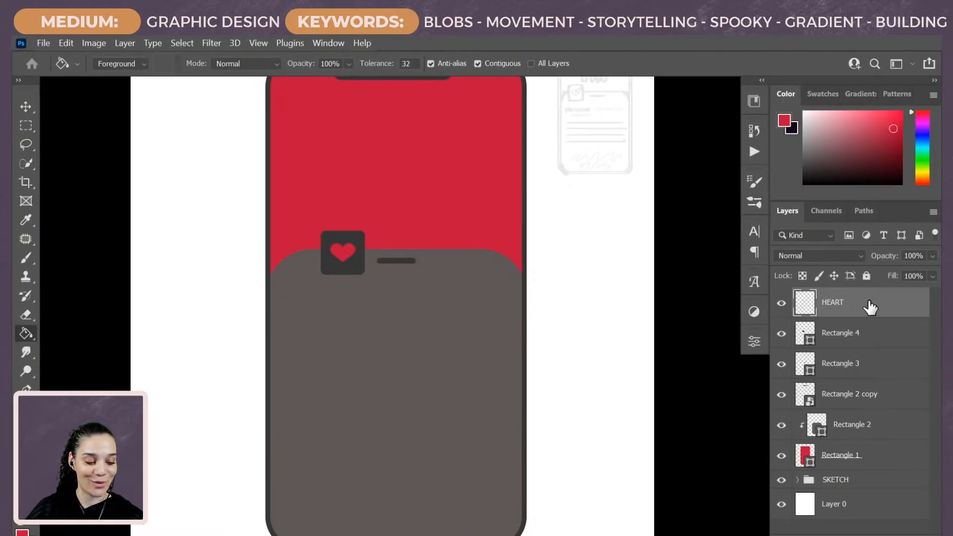
{"action": "key", "text": "ctrl+minus"}
{"action": "key", "text": "ctrl+minus"}
{"action": "key", "text": "ctrl+plus"}
{"action": "key", "text": "ctrl+plus"}
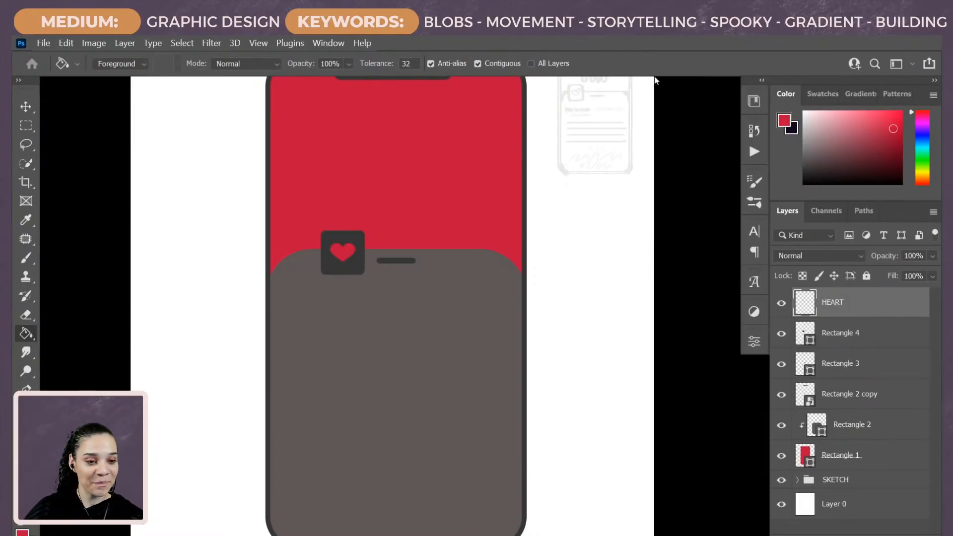
Step: Add a new empty layer directly above the grey panel's layer, Rectangle 2
{"action": "left_click_drag", "start_coordinate": [410, 218], "coordinate": [398, 243]}
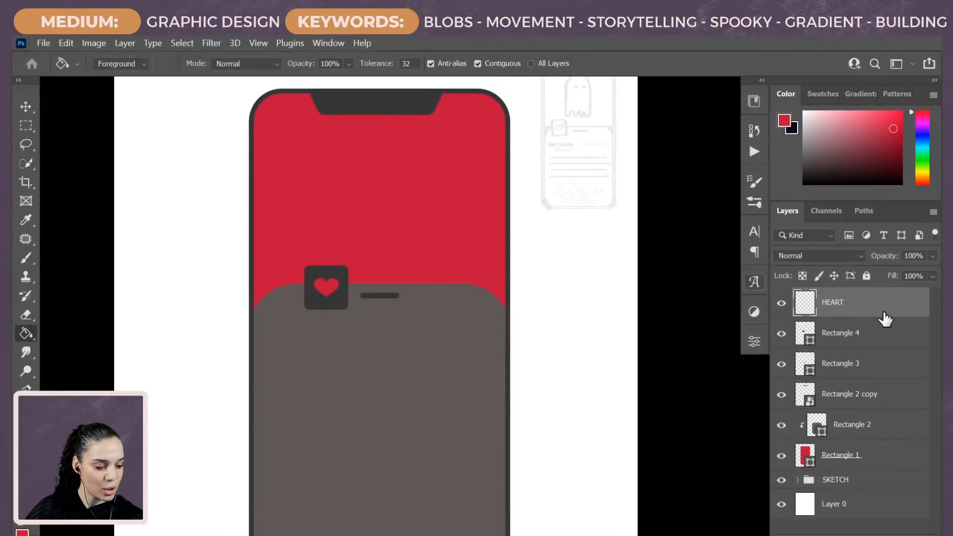
{"action": "left_click", "coordinate": [893, 457]}
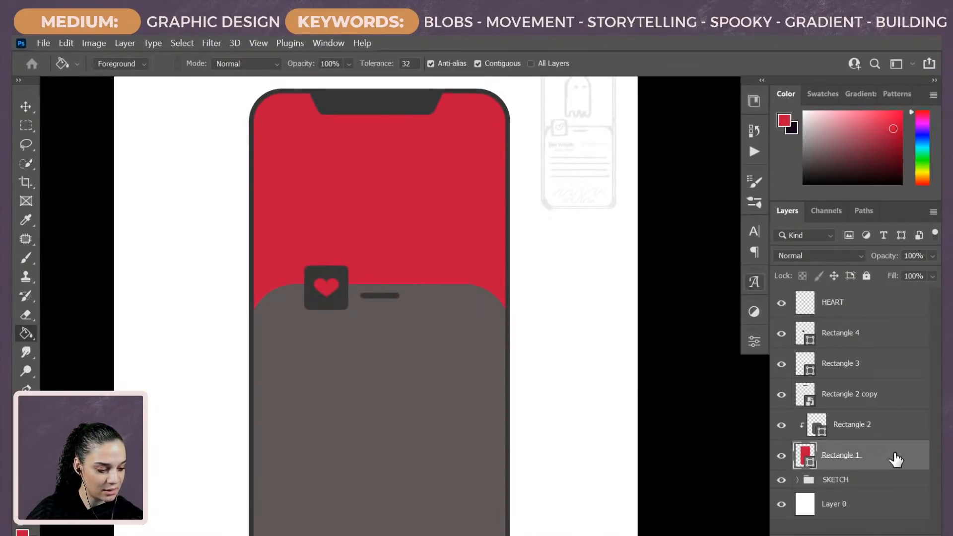
{"action": "left_click", "coordinate": [896, 424]}
{"action": "key", "text": "ctrl+shift+n"}
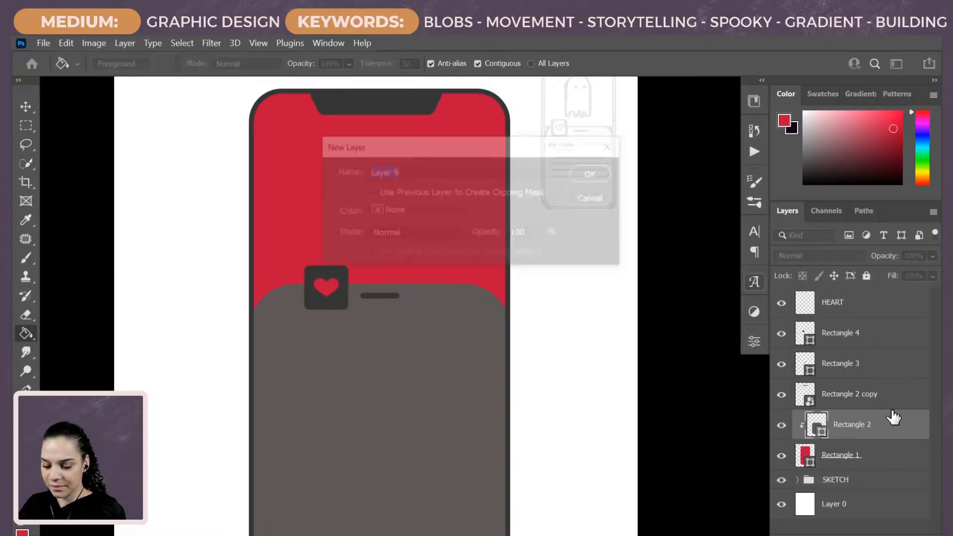
{"action": "key", "text": "Return"}
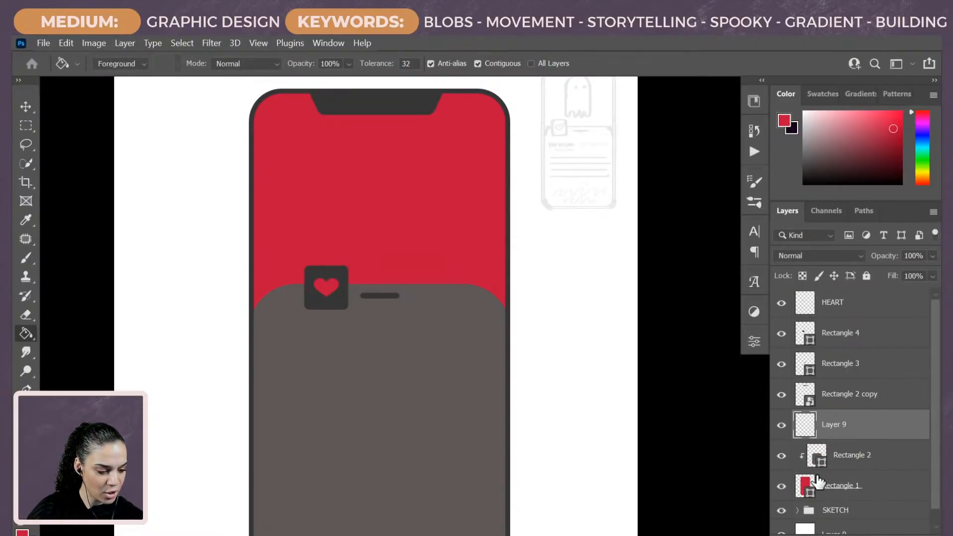
{"action": "left_click", "coordinate": [806, 490], "text": "ctrl"}
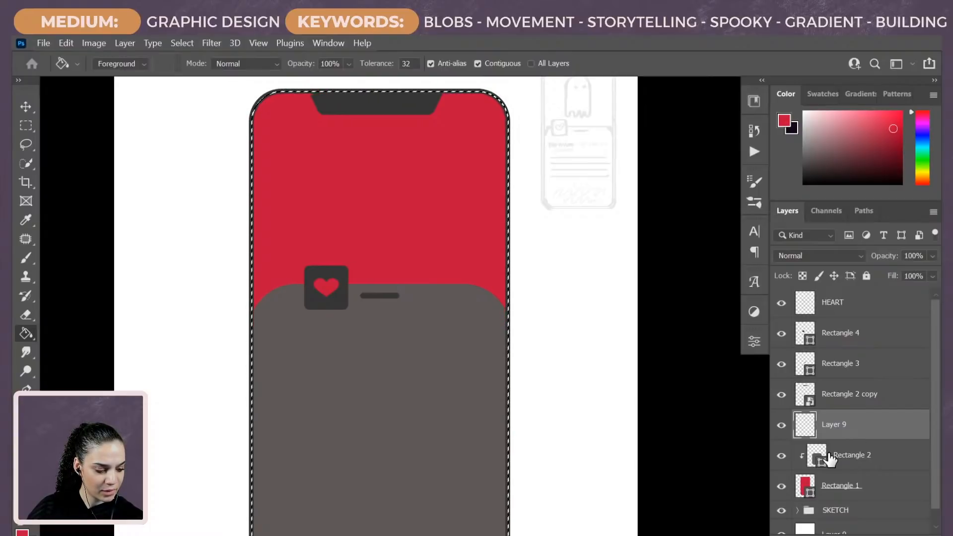
{"action": "right_click", "coordinate": [904, 457]}
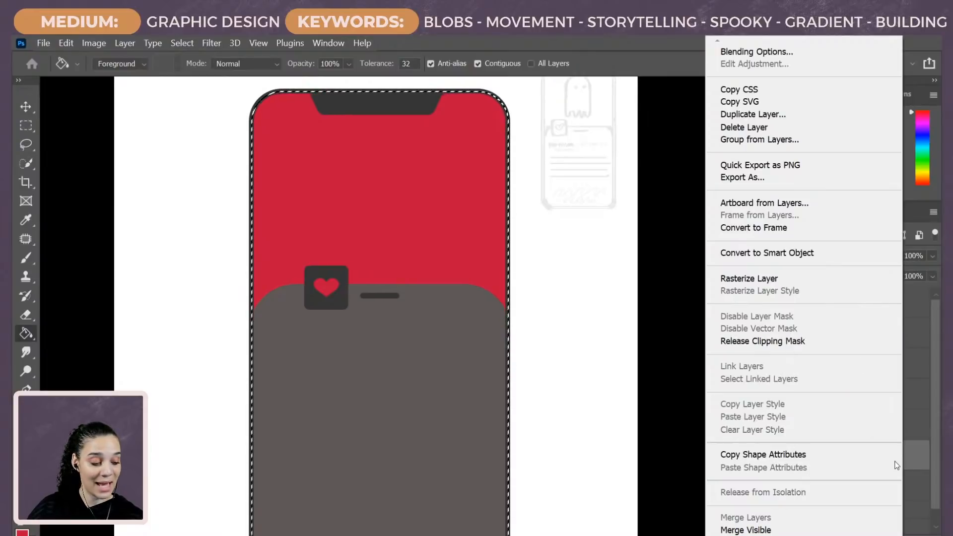
{"action": "left_click", "coordinate": [917, 457]}
{"action": "key", "text": "ctrl+d"}
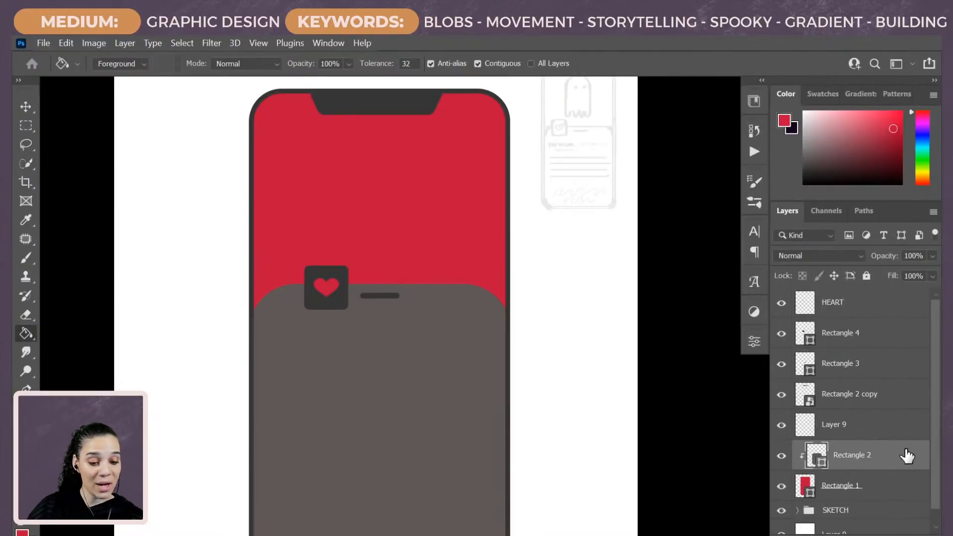
Step: Release the clipping mask of the grey panel and load the outline of the red phone shape as a selection
{"action": "right_click", "coordinate": [857, 460]}
{"action": "left_click", "coordinate": [730, 340]}
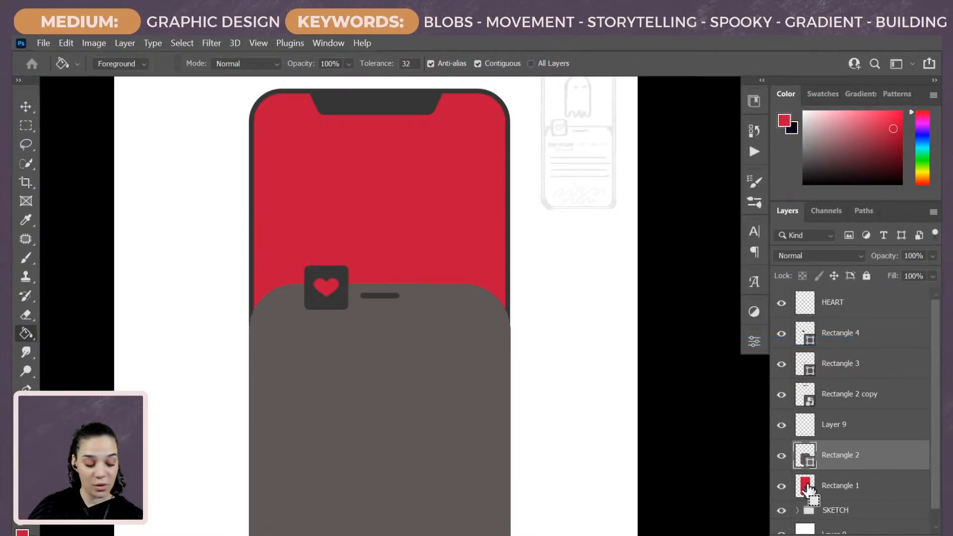
{"action": "left_click", "coordinate": [807, 488], "text": "ctrl"}
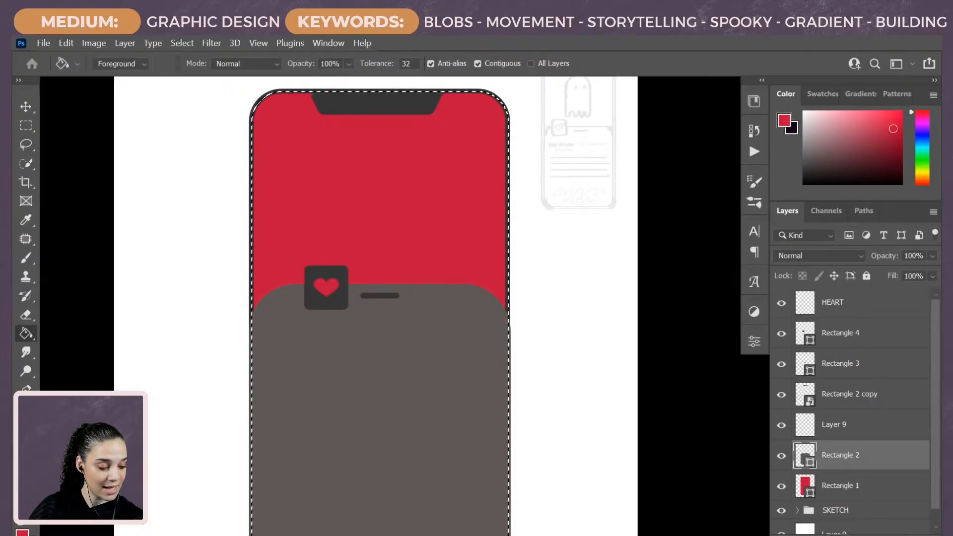
Step: Try masking the grey panel with the phone-shaped selection and pulling its right edge in to the phone border
{"action": "left_click", "coordinate": [836, 535]}
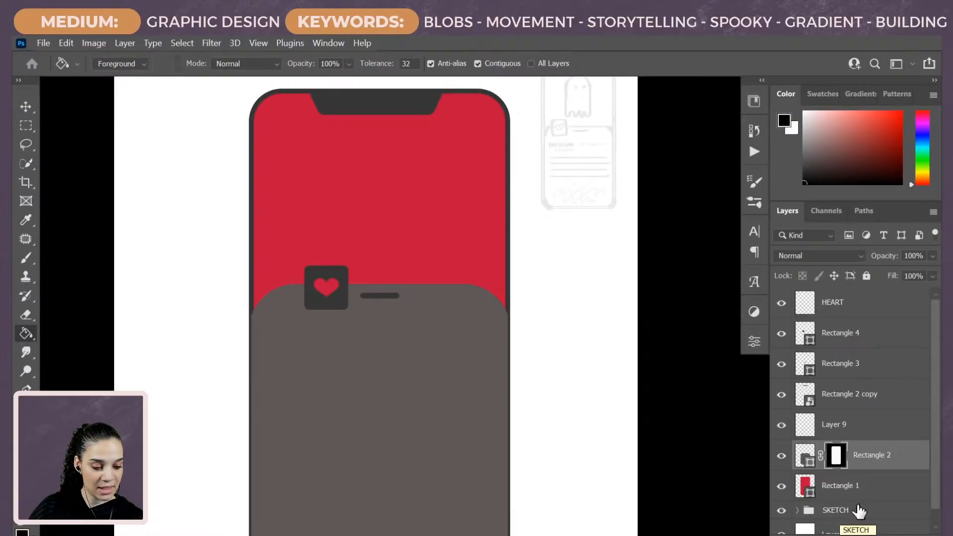
{"action": "left_click", "coordinate": [804, 454]}
{"action": "key", "text": "ctrl+t"}
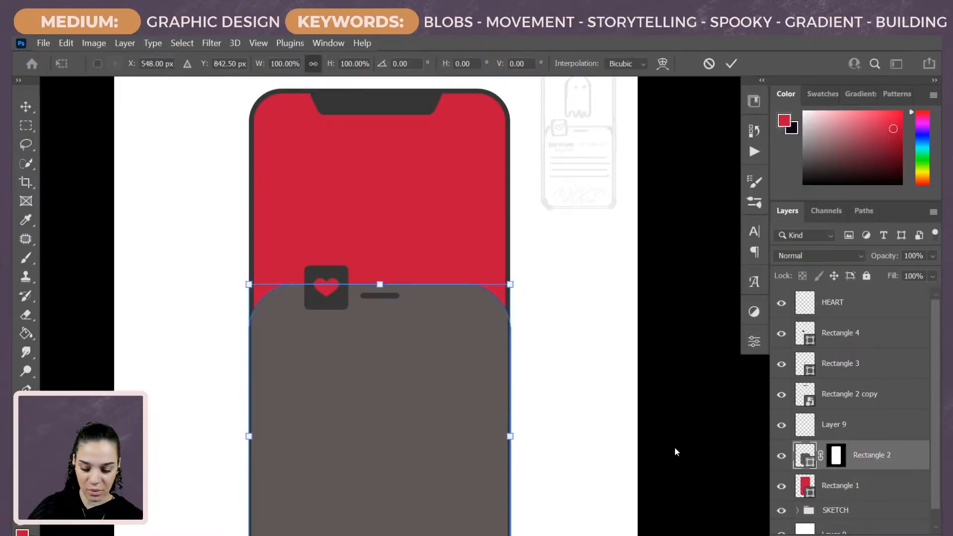
{"action": "key", "text": "ctrl+plus"}
{"action": "key", "text": "ctrl+plus"}
{"action": "left_click_drag", "start_coordinate": [608, 471], "coordinate": [596, 323]}
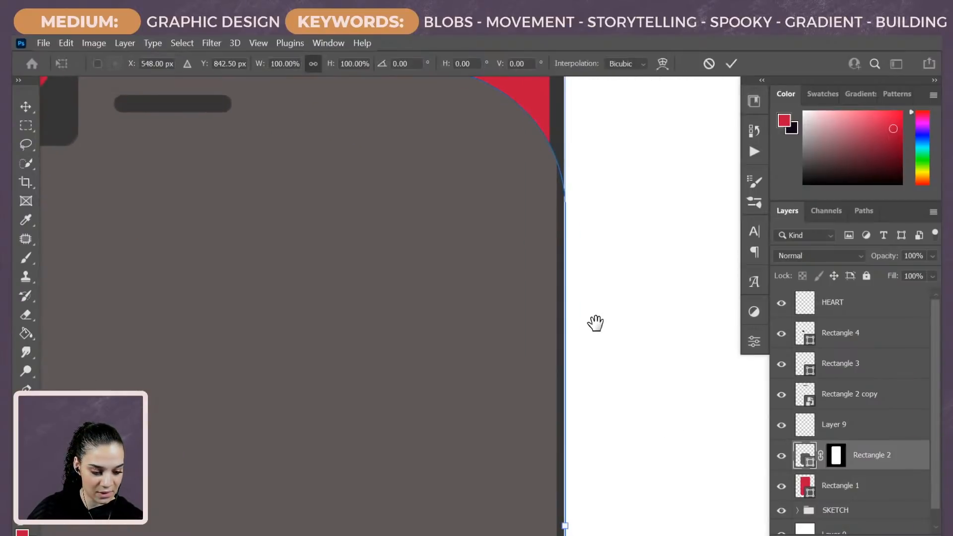
{"action": "left_click_drag", "start_coordinate": [566, 523], "coordinate": [559, 529]}
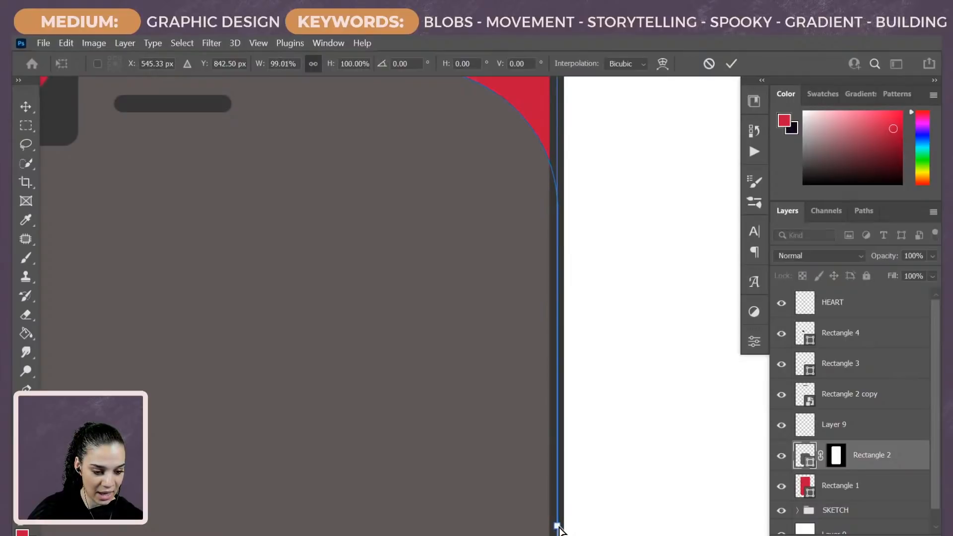
Step: Try pulling the grey panel's left edge in to about 98% total width, and undo the resizing and the mask
{"action": "left_click_drag", "start_coordinate": [425, 427], "coordinate": [715, 397]}
{"action": "left_click_drag", "start_coordinate": [353, 376], "coordinate": [343, 377]}
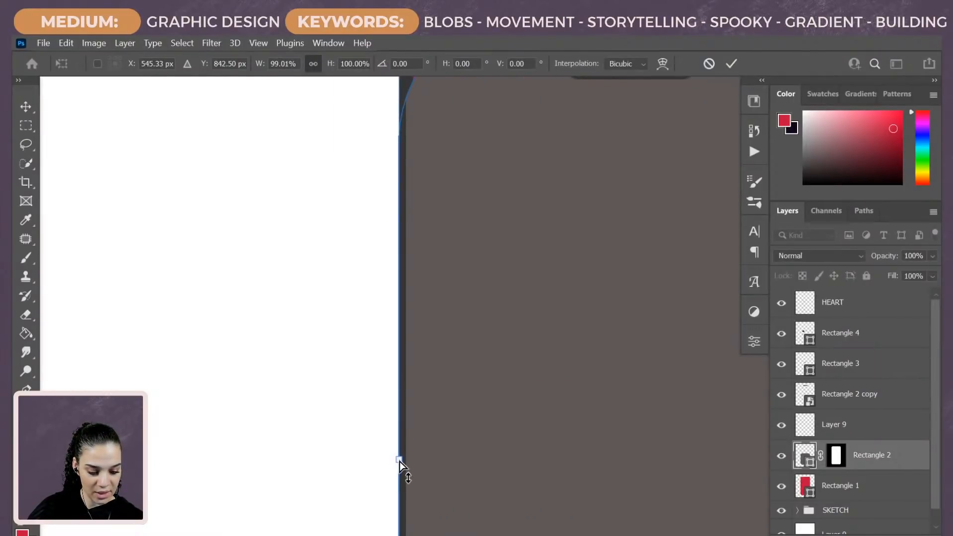
{"action": "left_click_drag", "start_coordinate": [400, 459], "coordinate": [406, 460]}
{"action": "left_click_drag", "start_coordinate": [609, 404], "coordinate": [462, 487]}
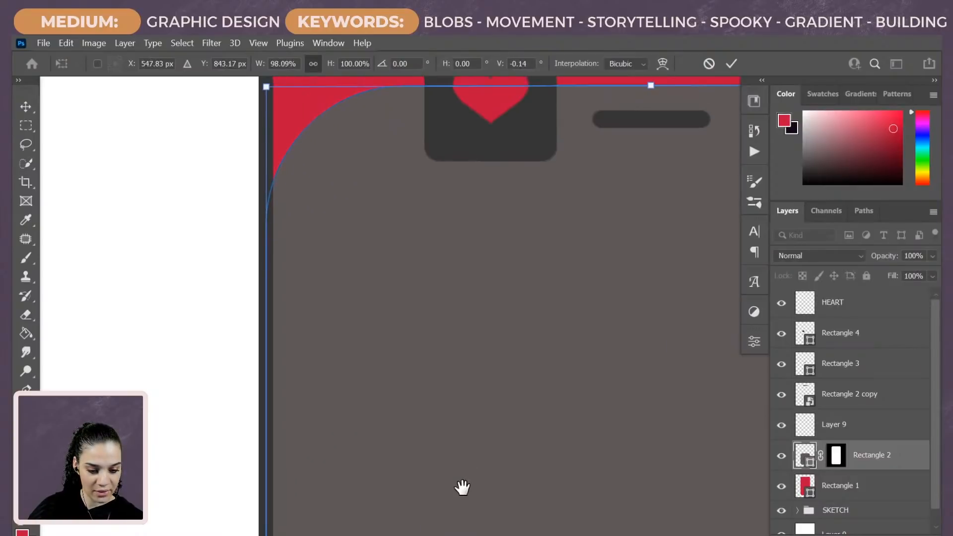
{"action": "key", "text": "Return"}
{"action": "key", "text": "ctrl+minus"}
{"action": "key", "text": "ctrl+minus"}
{"action": "key", "text": "ctrl+minus"}
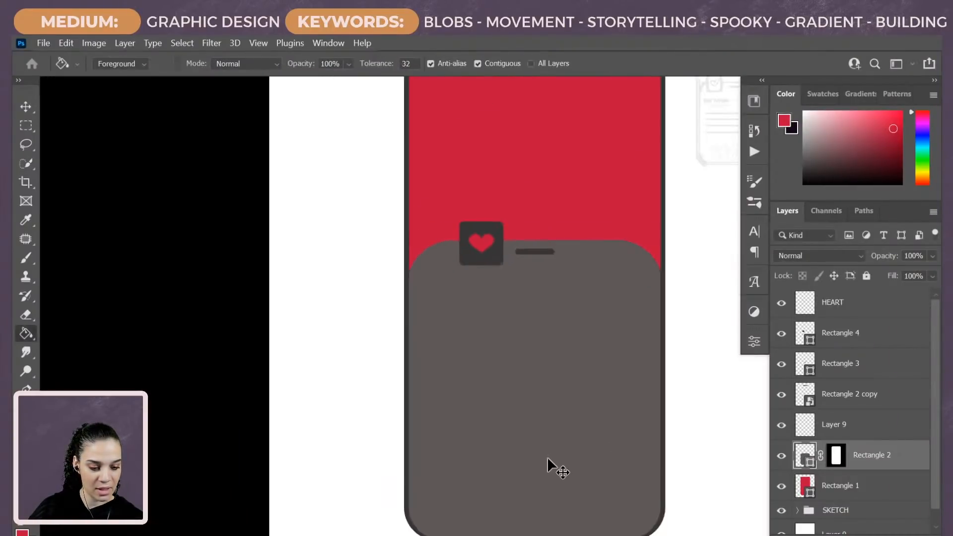
{"action": "left_click_drag", "start_coordinate": [534, 379], "coordinate": [484, 389]}
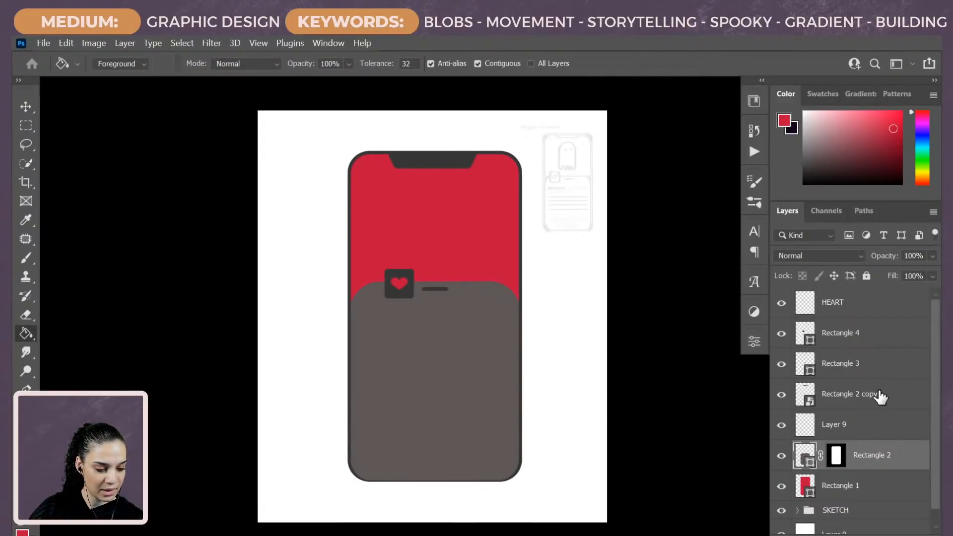
{"action": "key", "text": "ctrl+z"}
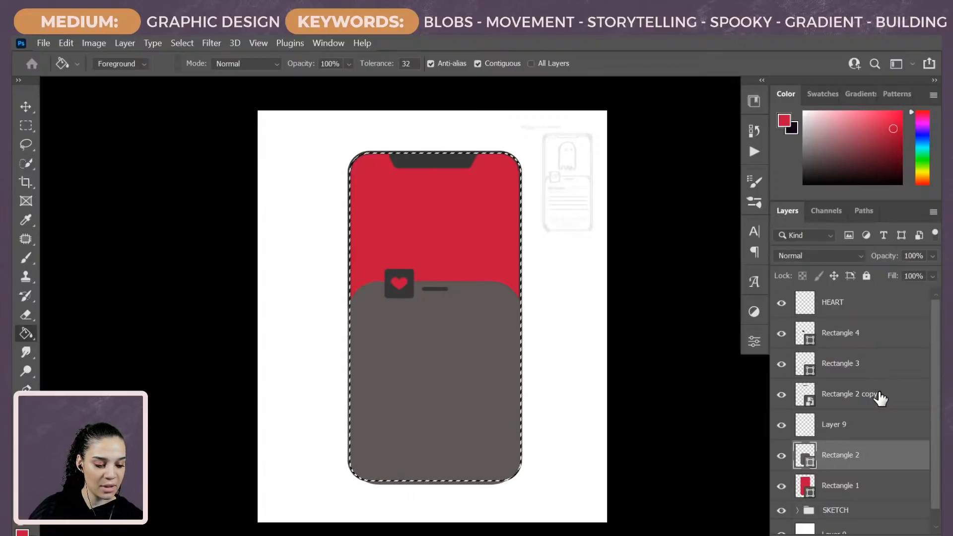
Step: Duplicate the red phone shape, place the copy at the top of the layer stack with 0% fill, and deselect
{"action": "left_click", "coordinate": [894, 489]}
{"action": "key", "text": "ctrl+j"}
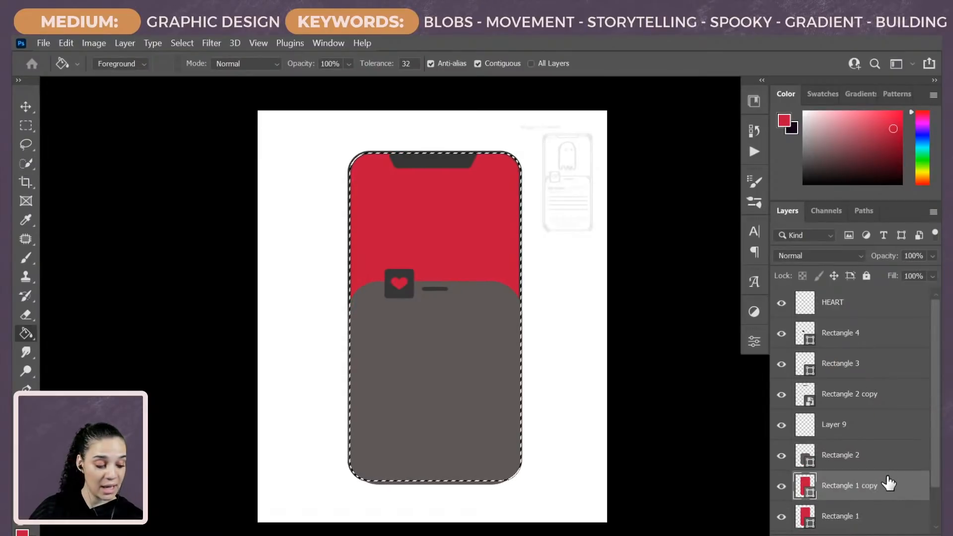
{"action": "left_click_drag", "start_coordinate": [893, 492], "coordinate": [871, 290]}
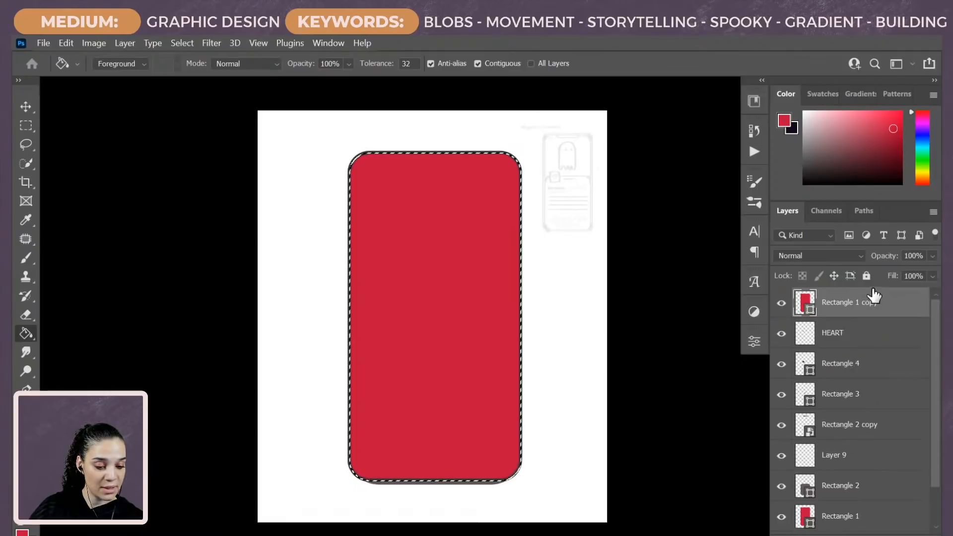
{"action": "left_click", "coordinate": [933, 276]}
{"action": "left_click_drag", "start_coordinate": [934, 293], "coordinate": [922, 296]}
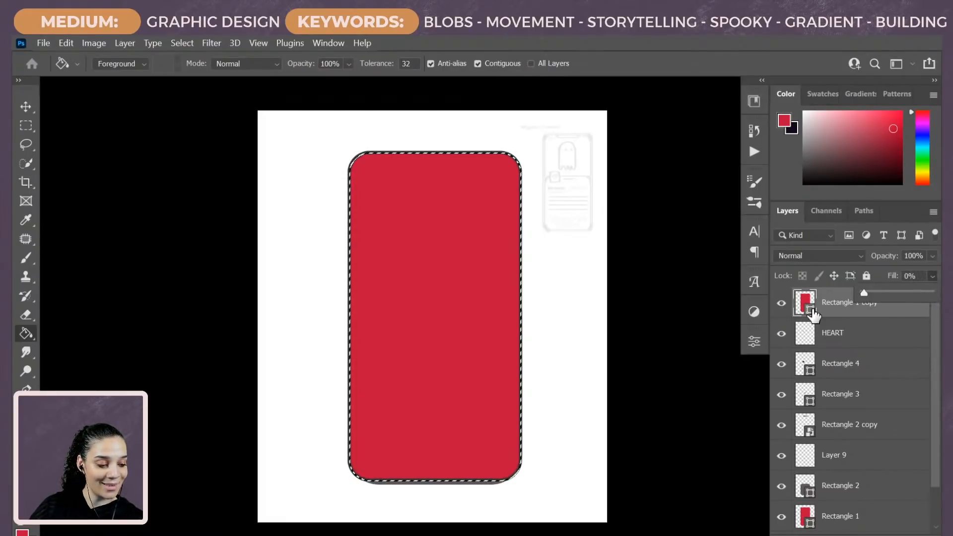
{"action": "left_click_drag", "start_coordinate": [812, 310], "coordinate": [811, 311]}
{"action": "left_click", "coordinate": [911, 319]}
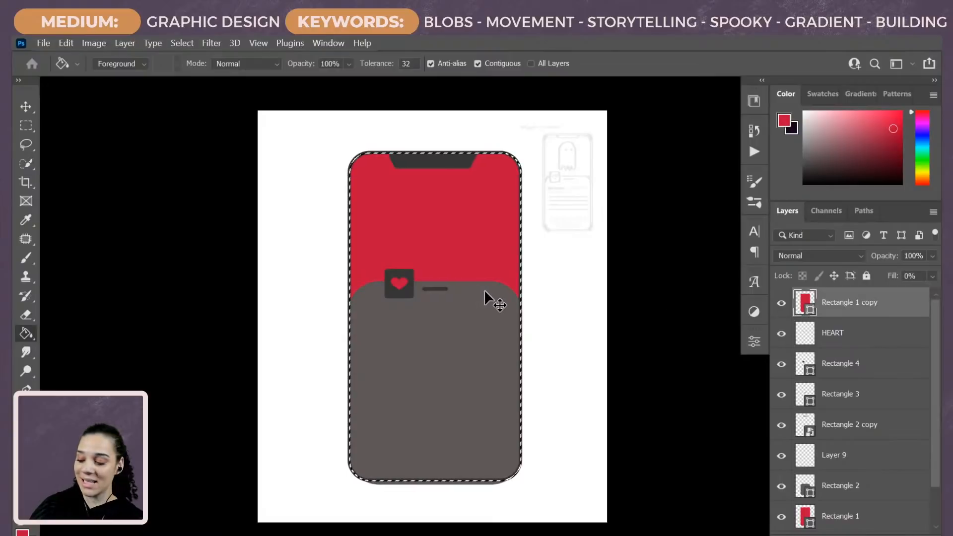
{"action": "key", "text": "ctrl+d"}
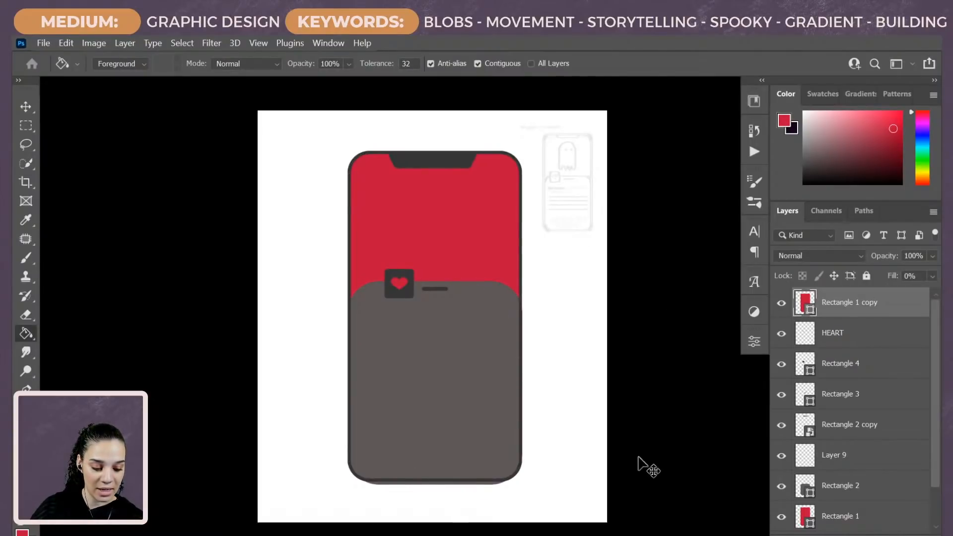
Step: Add a layer mask to the grey panel, Rectangle 2, from the outline of the red phone shape
{"action": "key", "text": "ctrl+plus"}
{"action": "left_click_drag", "start_coordinate": [513, 455], "coordinate": [502, 404]}
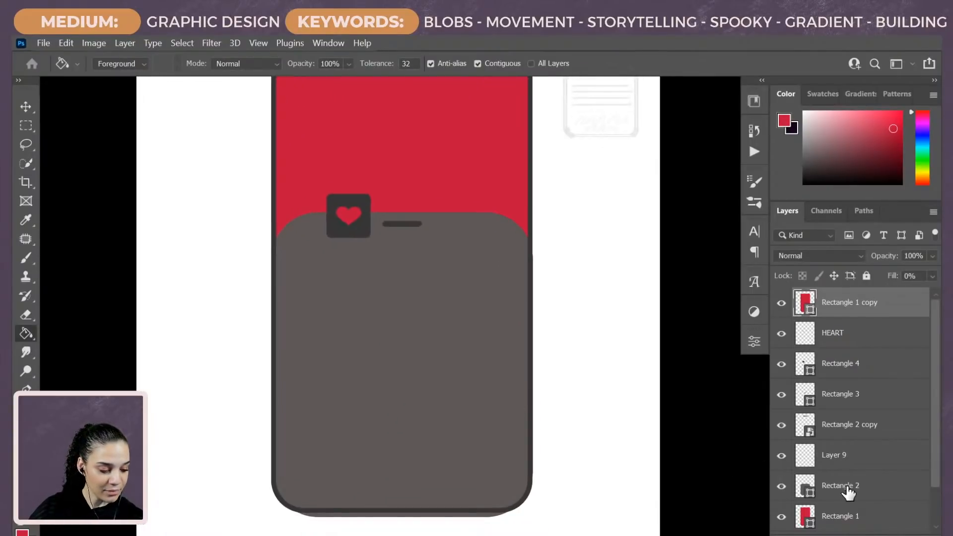
{"action": "left_click", "coordinate": [865, 494]}
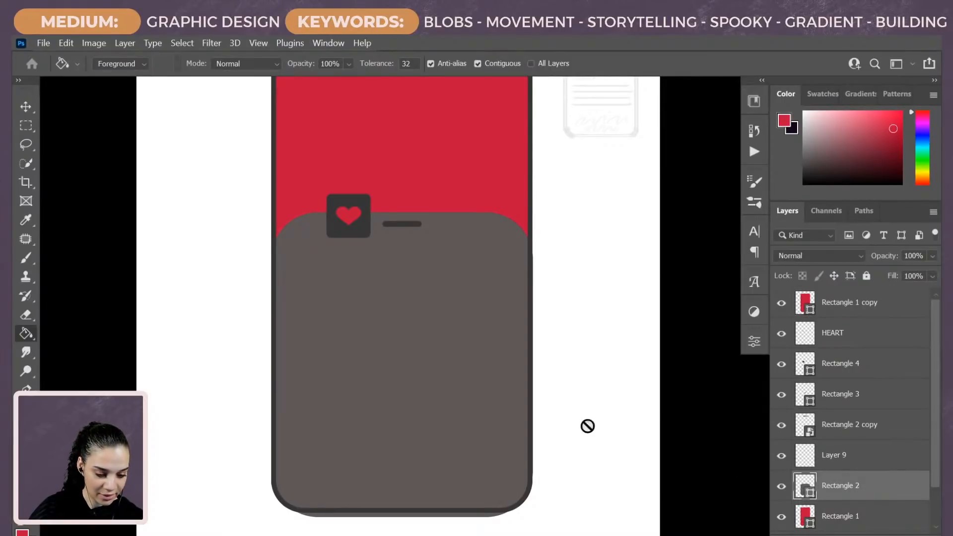
{"action": "left_click", "coordinate": [807, 518], "text": "ctrl"}
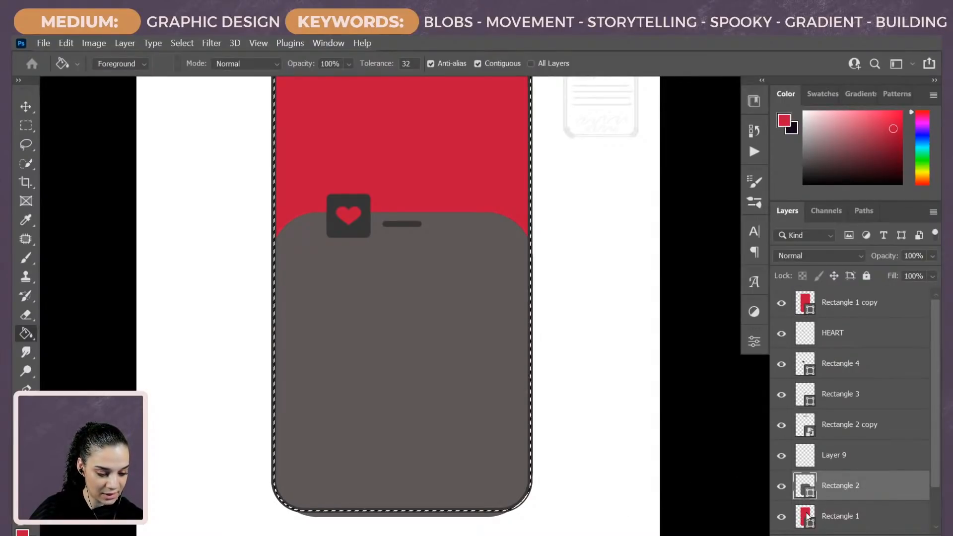
{"action": "left_click", "coordinate": [842, 533]}
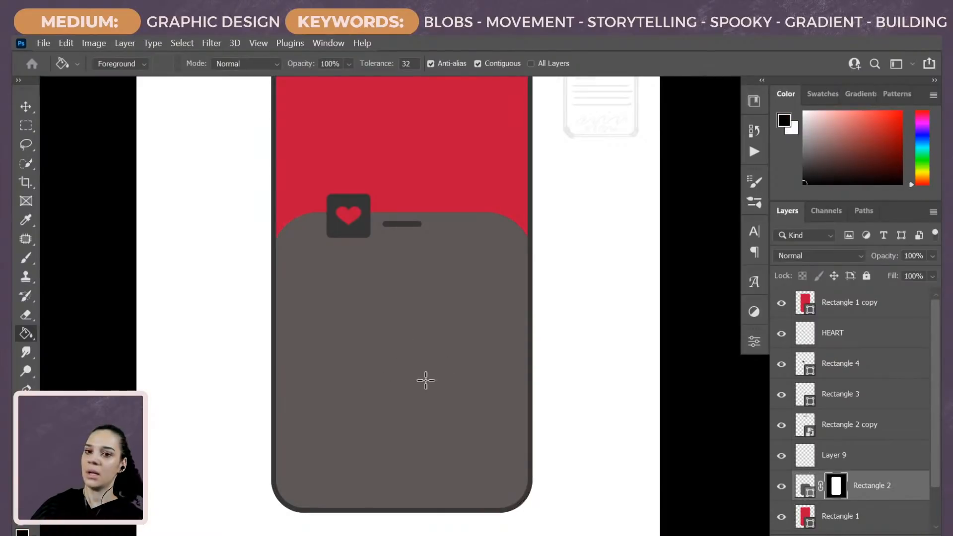
{"action": "key", "text": "ctrl+minus"}
{"action": "key", "text": "ctrl+minus"}
{"action": "key", "text": "ctrl+plus"}
{"action": "key", "text": "ctrl+plus"}
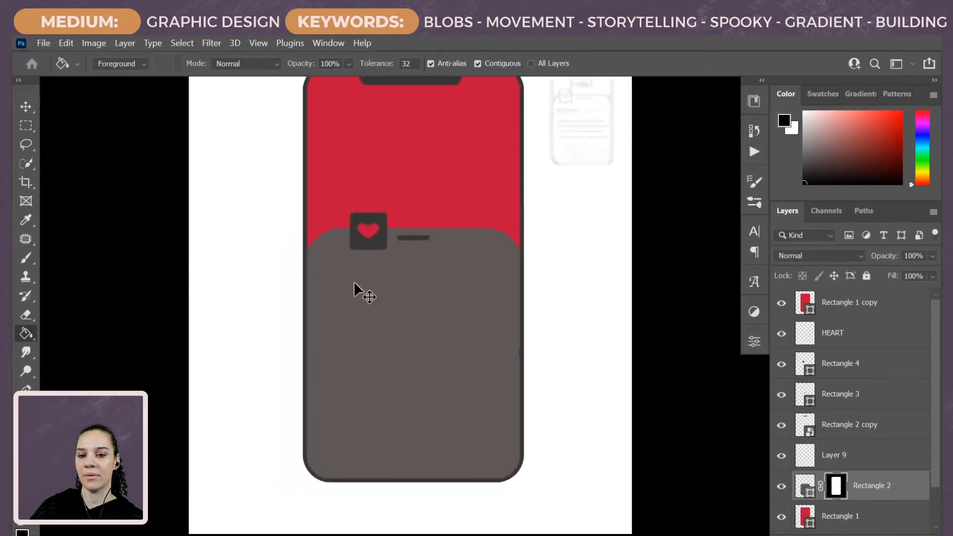
{"action": "key", "text": "ctrl+minus"}
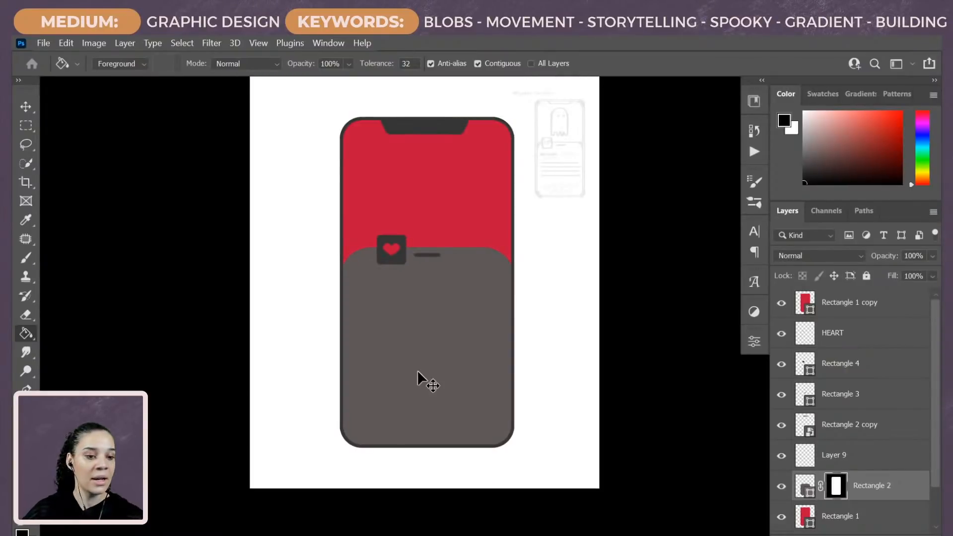
{"action": "key", "text": "ctrl+plus"}
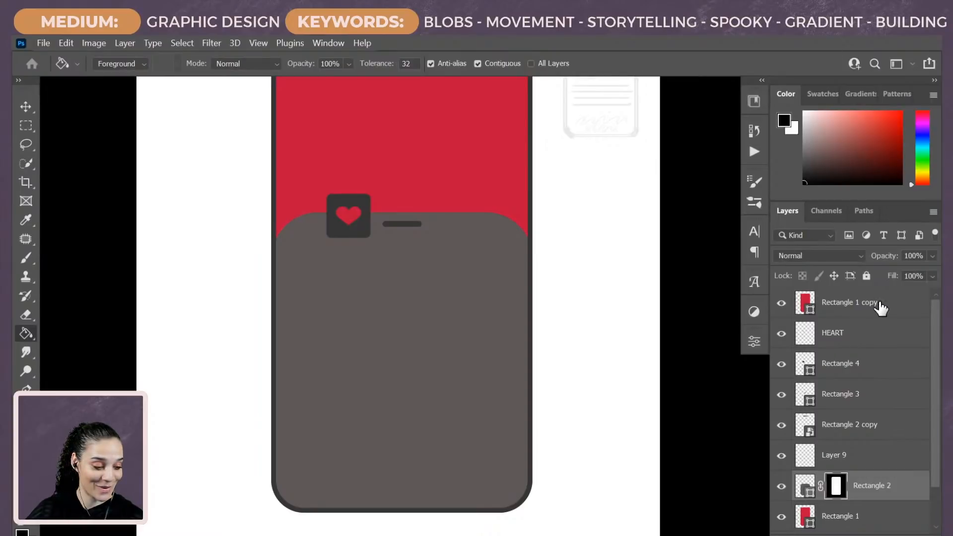
{"action": "left_click", "coordinate": [857, 309]}
{"action": "key", "text": "ctrl+minus"}
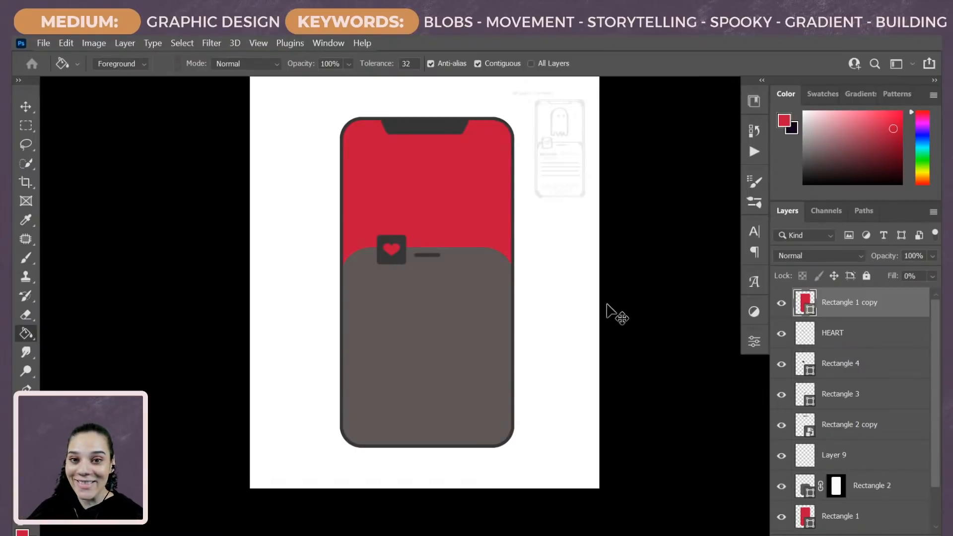
{"action": "key", "text": "ctrl+minus"}
{"action": "key", "text": "ctrl+plus"}
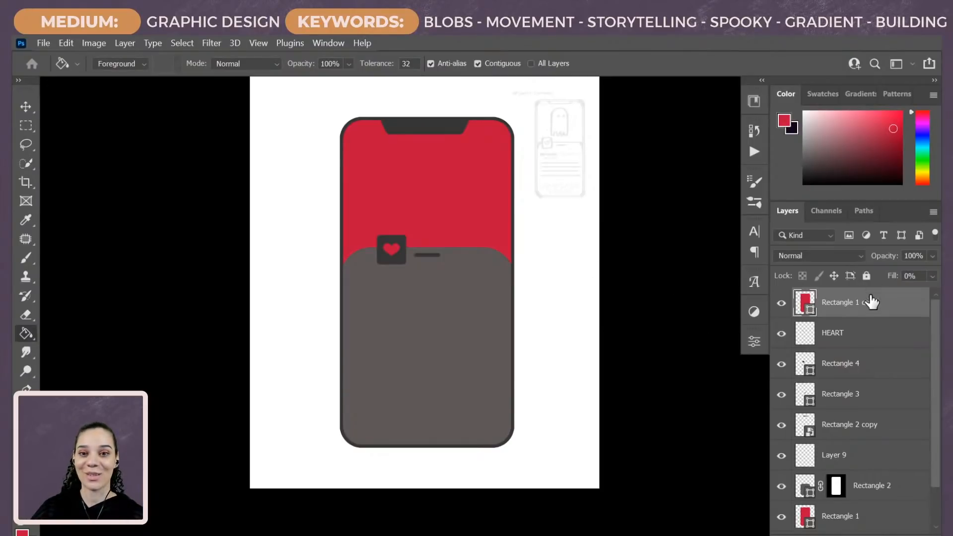
Step: Try changing the red phone shape's fill to pale pink f7cbd6, and undo the colour change
{"action": "left_click", "coordinate": [901, 517]}
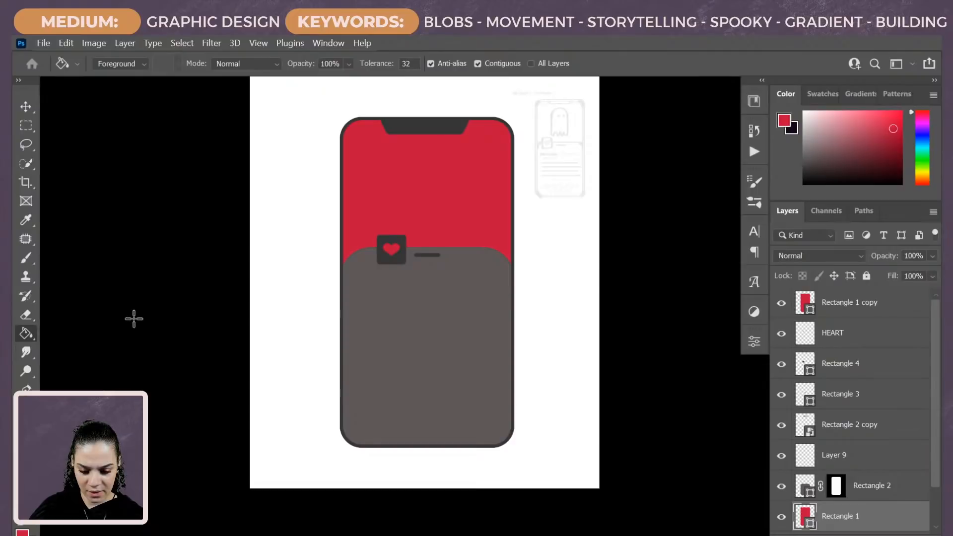
{"action": "key", "text": "u"}
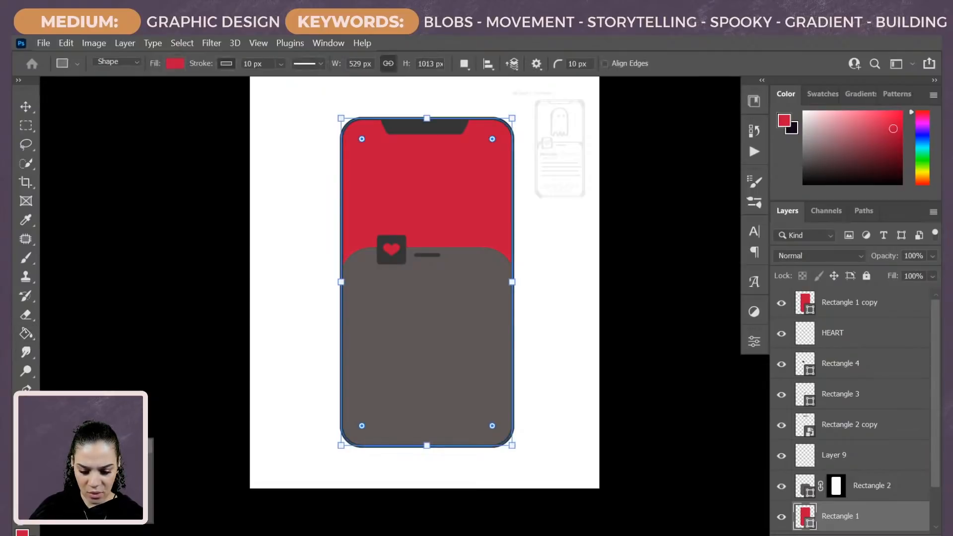
{"action": "left_click", "coordinate": [174, 64]}
{"action": "left_click", "coordinate": [264, 91]}
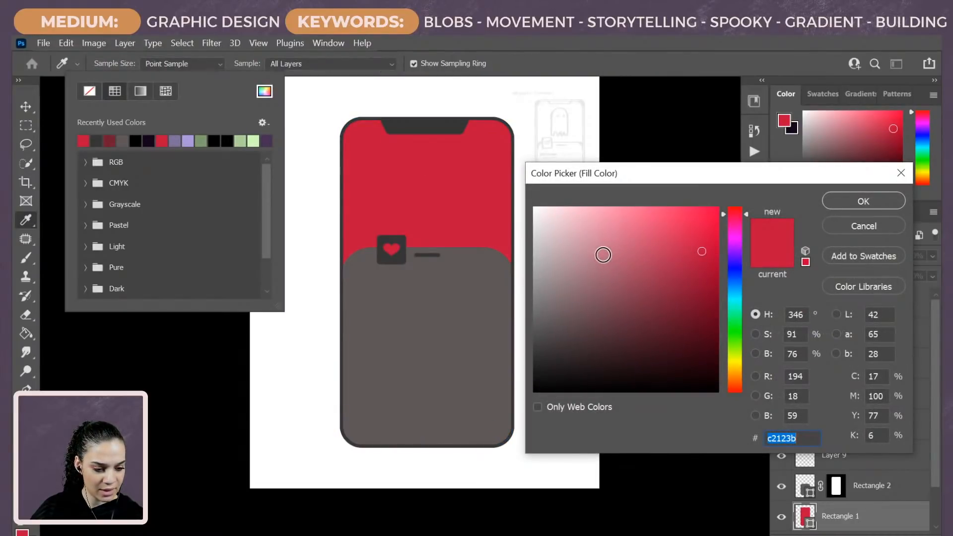
{"action": "left_click", "coordinate": [593, 256]}
{"action": "left_click", "coordinate": [598, 223]}
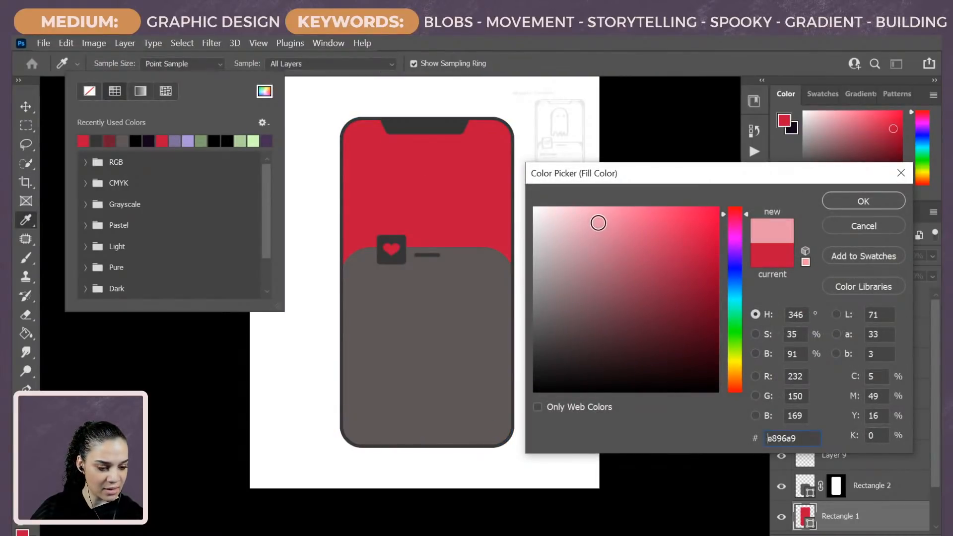
{"action": "left_click", "coordinate": [576, 213]}
{"action": "left_click", "coordinate": [566, 212]}
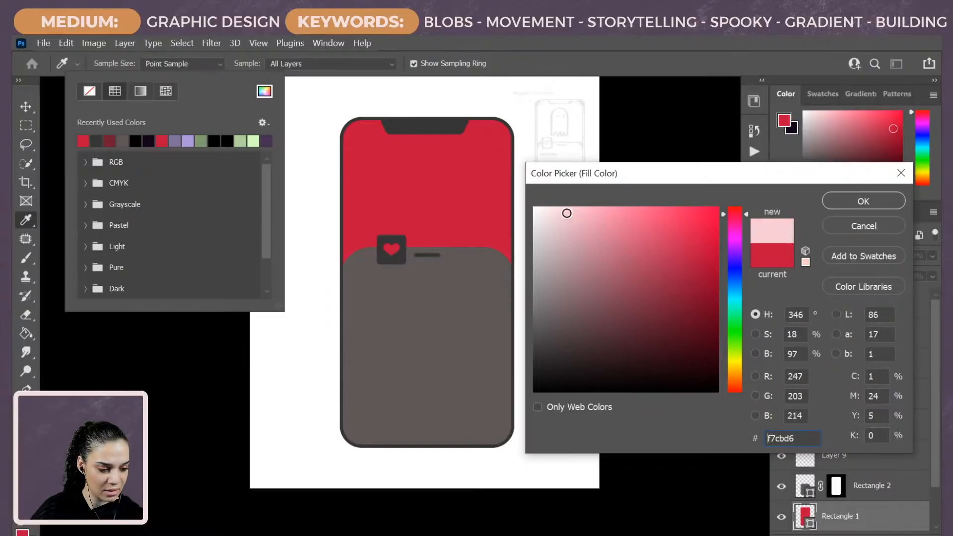
{"action": "left_click", "coordinate": [870, 203]}
{"action": "left_click", "coordinate": [633, 276]}
{"action": "key", "text": "ctrl+z"}
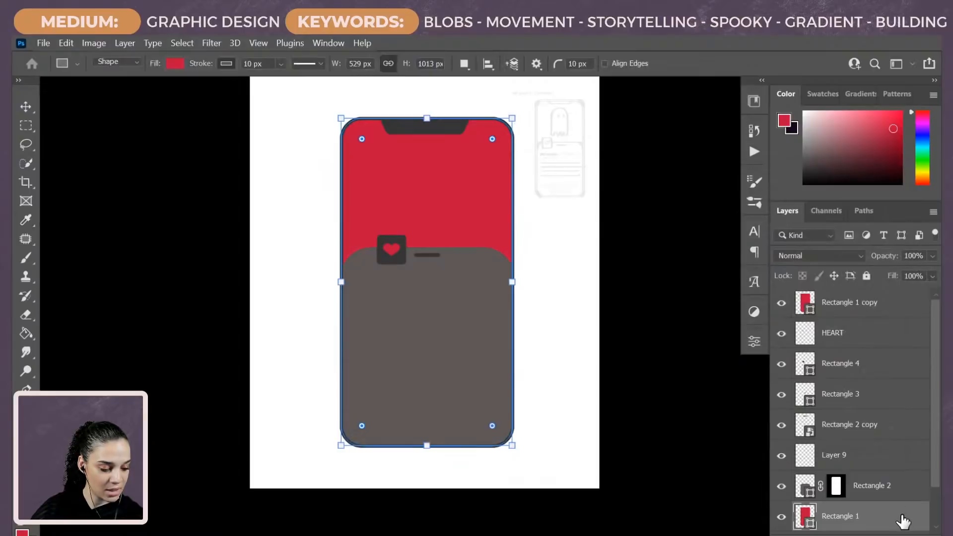
Step: Add a layer above Rectangle 1, choose a pale pink foreground, and draw a rounded square about 220 px wide below the notch
{"action": "key", "text": "ctrl+shift+n"}
{"action": "key", "text": "Return"}
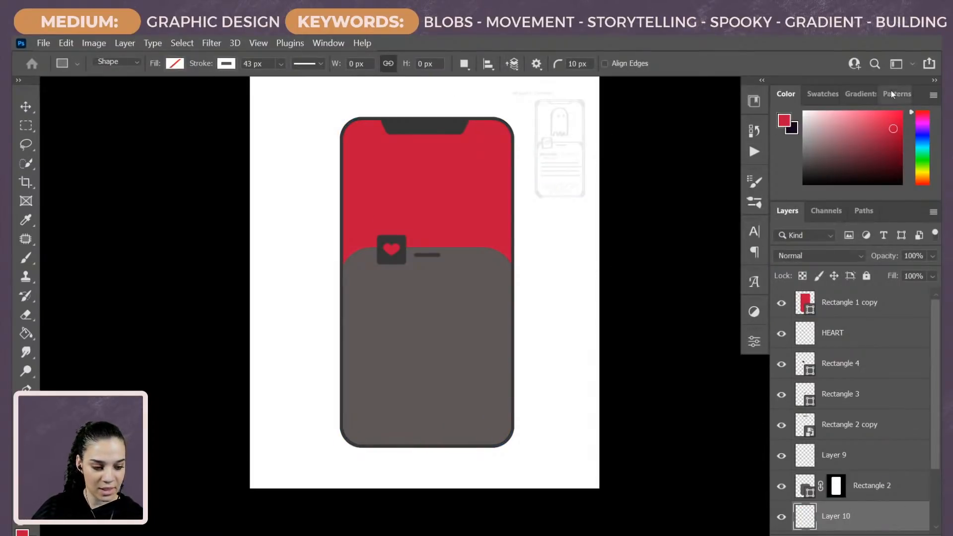
{"action": "left_click_drag", "start_coordinate": [893, 128], "coordinate": [822, 117]}
{"action": "left_click_drag", "start_coordinate": [395, 166], "coordinate": [467, 351]}
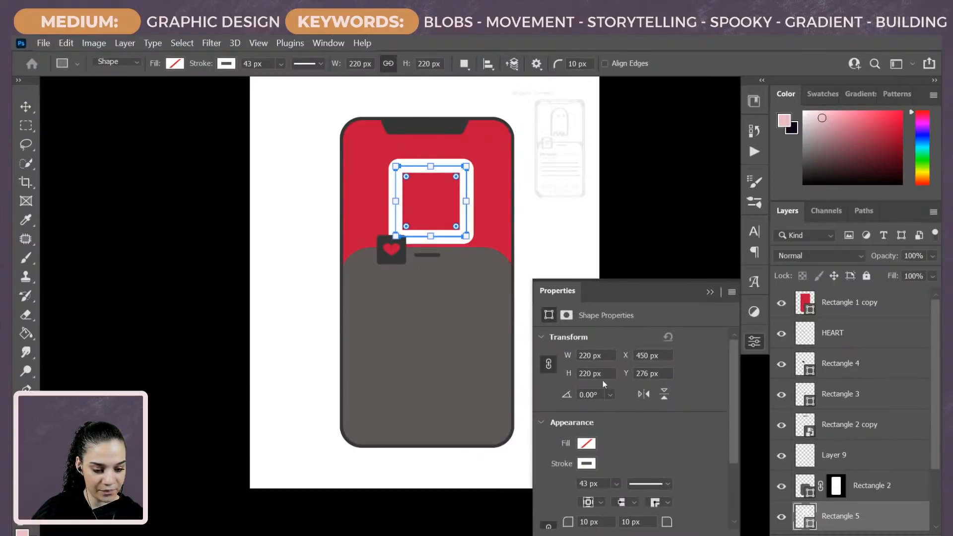
Step: Remove the new square's stroke and fill it with the recently used pale pink
{"action": "left_click", "coordinate": [584, 464]}
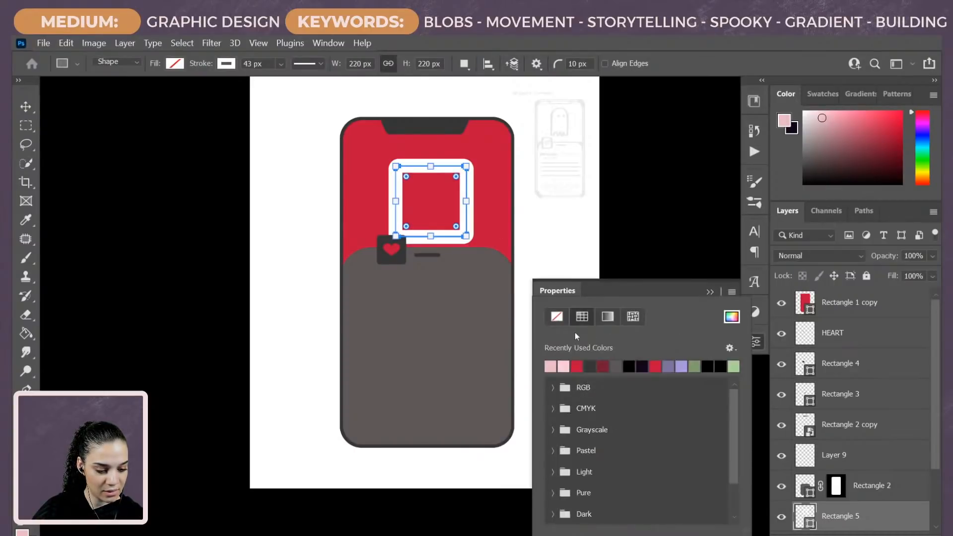
{"action": "left_click", "coordinate": [557, 316]}
{"action": "left_click", "coordinate": [600, 292]}
{"action": "left_click", "coordinate": [589, 443]}
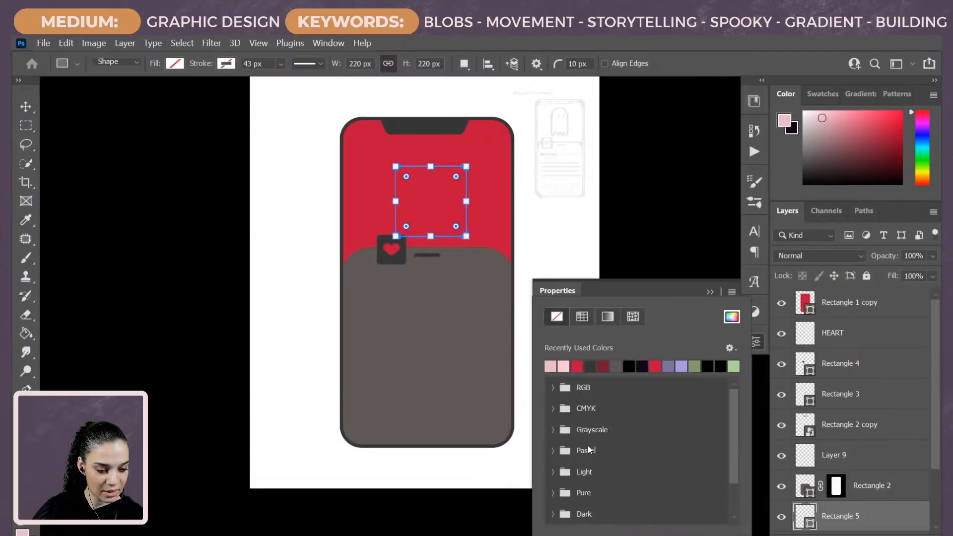
{"action": "left_click", "coordinate": [562, 366]}
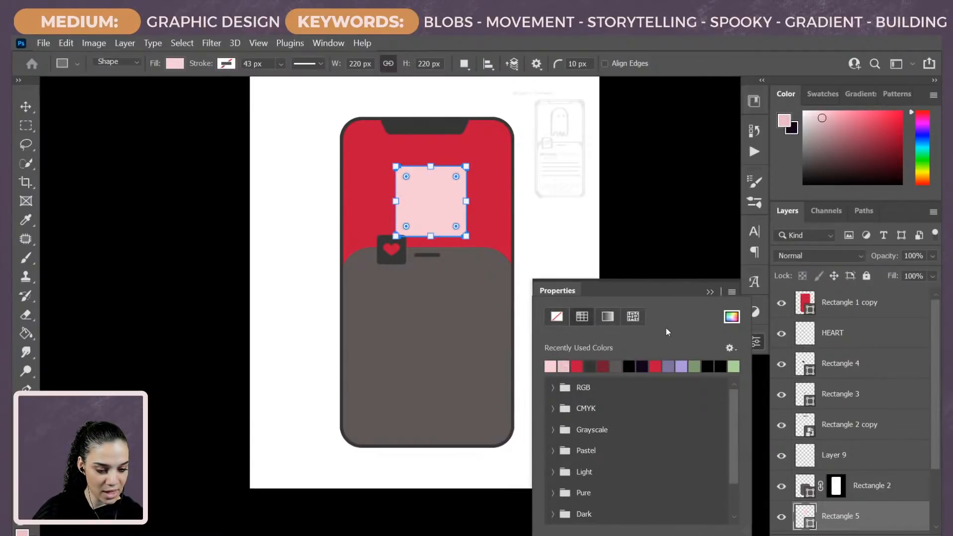
Step: Stretch the pink shape down to about 520 px high and round its corners to 110 px for a domed top
{"action": "left_click", "coordinate": [879, 519]}
{"action": "left_click_drag", "start_coordinate": [430, 236], "coordinate": [425, 333]}
{"action": "left_click_drag", "start_coordinate": [456, 176], "coordinate": [437, 215]}
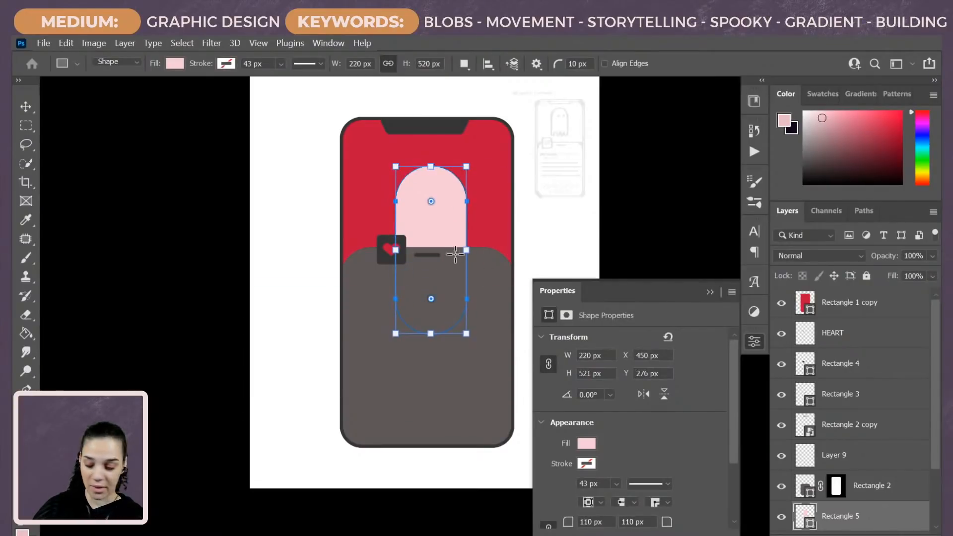
Step: Shift the pink domed shape slightly so it is centred horizontally on the phone screen, at about X 548 px
{"action": "key", "text": "ctrl+t"}
{"action": "mouse_move", "coordinate": [430, 272]}
{"action": "left_mouse_down"}
{"action": "mouse_move", "coordinate": [428, 258]}
{"action": "mouse_move", "coordinate": [431, 276]}
{"action": "left_mouse_up"}
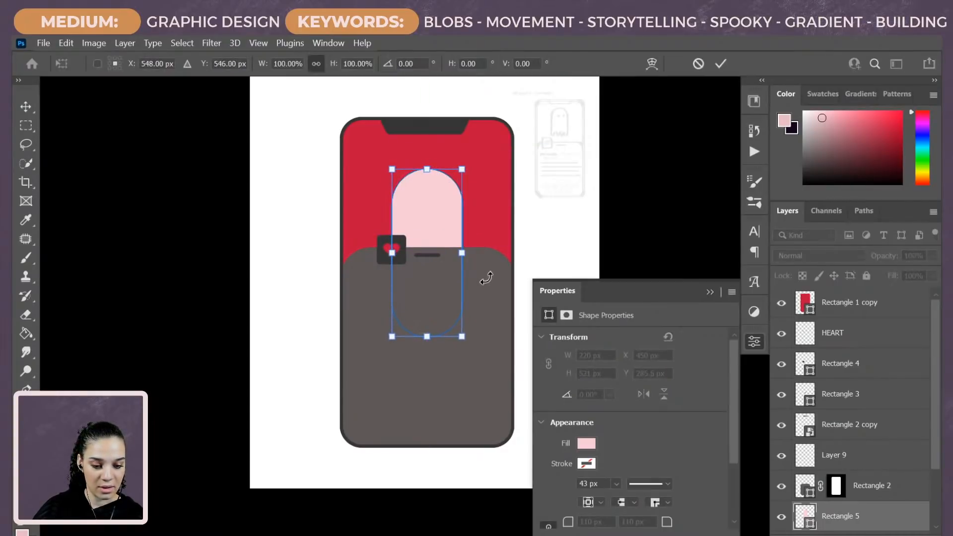
{"action": "key", "text": "ctrl+plus"}
{"action": "key", "text": "ctrl+plus"}
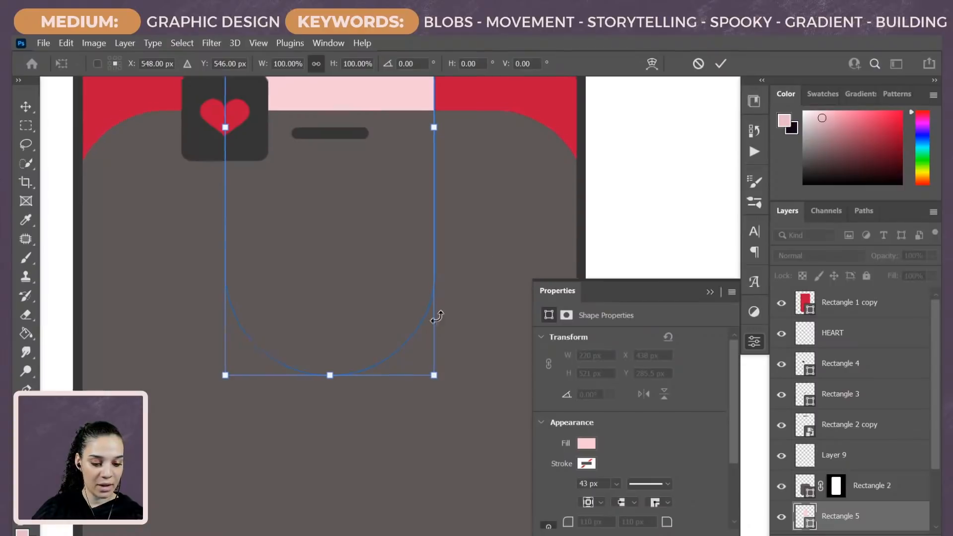
{"action": "key", "text": "ctrl+minus"}
{"action": "left_click_drag", "start_coordinate": [402, 253], "coordinate": [376, 325]}
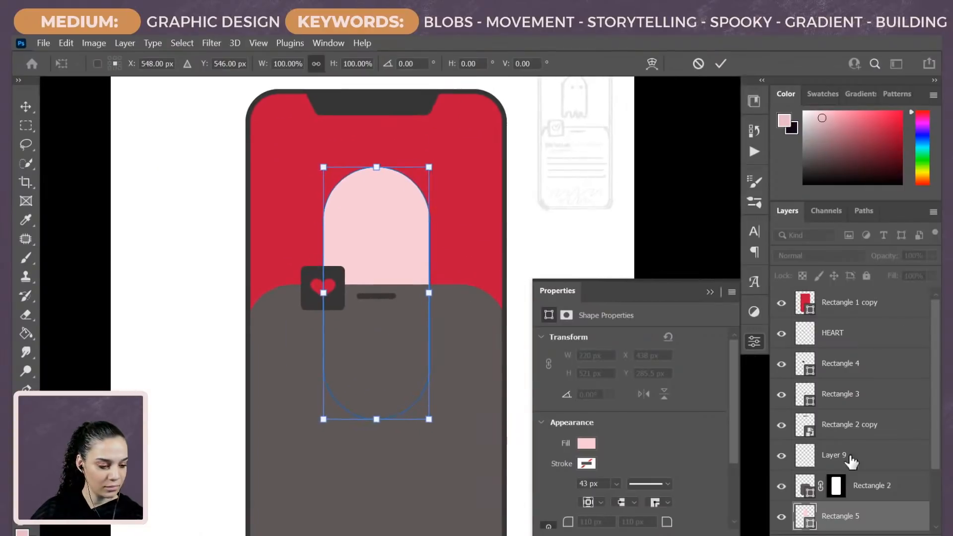
{"action": "left_click", "coordinate": [755, 343]}
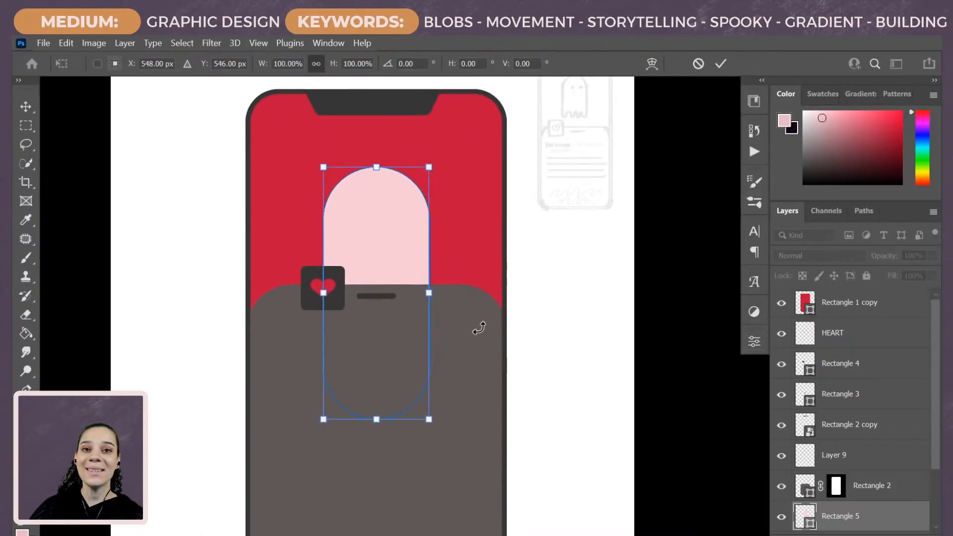
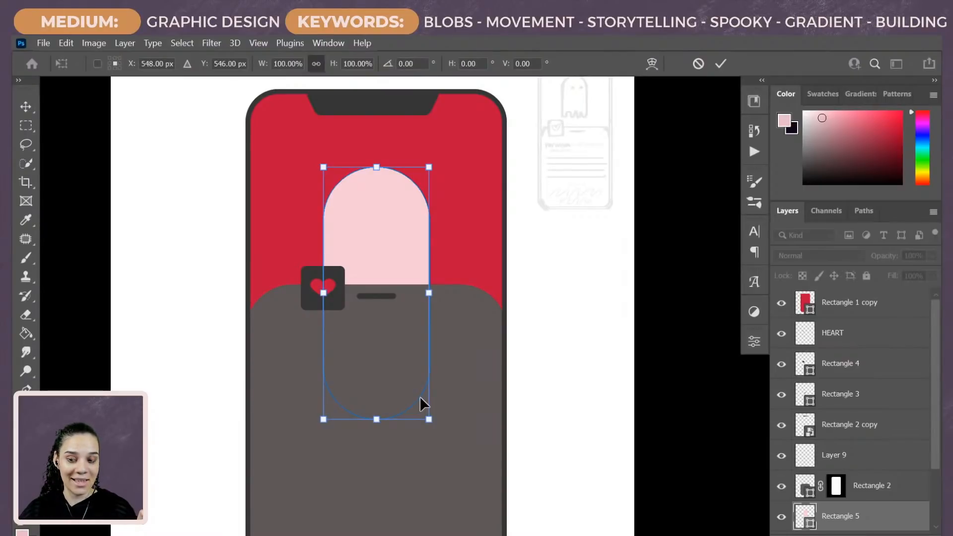
{"action": "key", "text": "ctrl+plus"}
{"action": "key", "text": "ctrl+minus"}
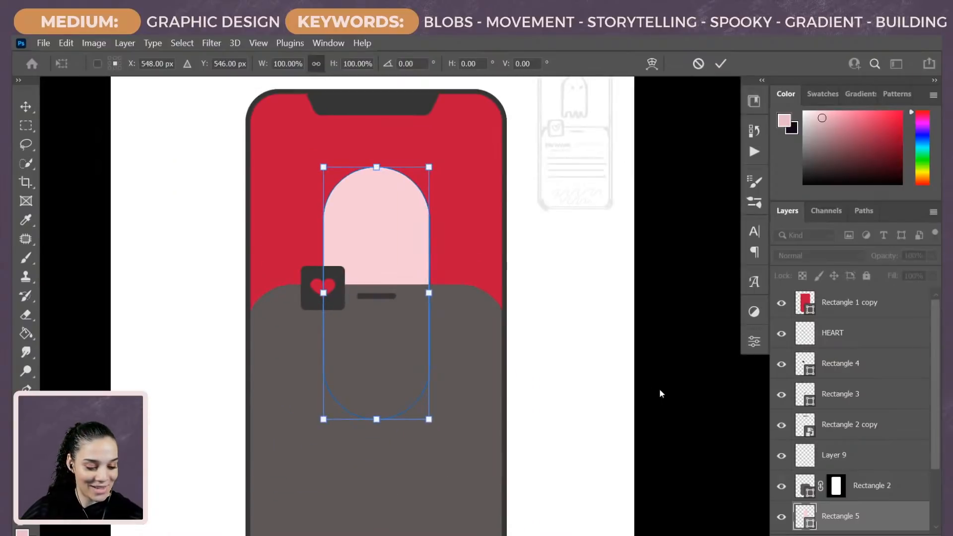
{"action": "key", "text": "Return"}
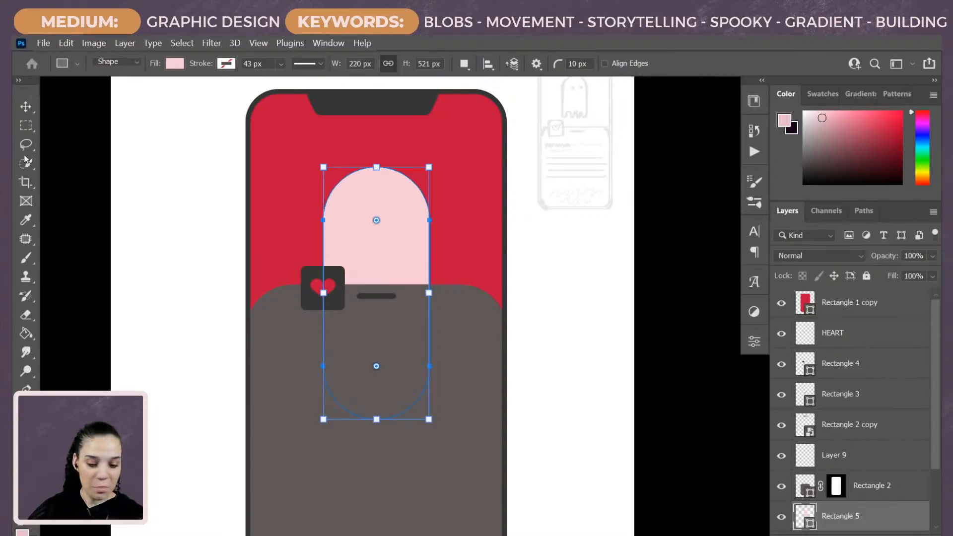
Step: Add a layer mask to the pink shape from a rectangular selection around its visible dome, reaching slightly below the grey panel's upper edge
{"action": "left_click", "coordinate": [26, 125]}
{"action": "left_click_drag", "start_coordinate": [279, 138], "coordinate": [478, 310]}
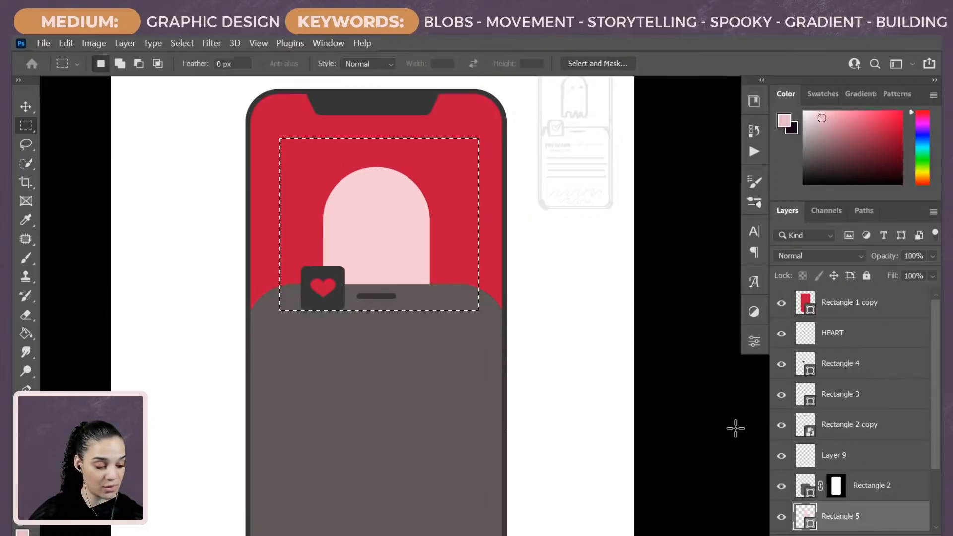
{"action": "left_click", "coordinate": [837, 535]}
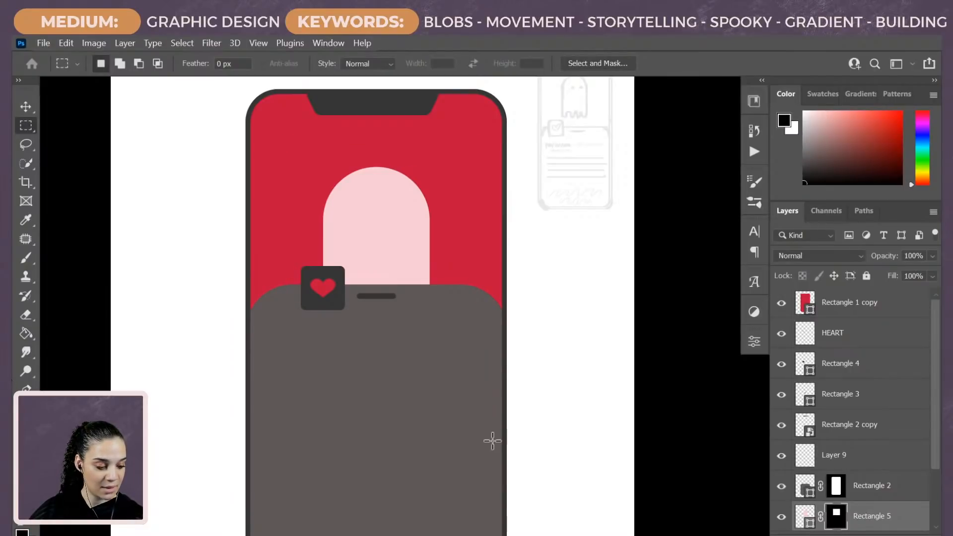
Step: Move the masked pink shape straight up until its dome touches the phone's notch
{"action": "left_click", "coordinate": [917, 519]}
{"action": "key", "text": "ctrl+t"}
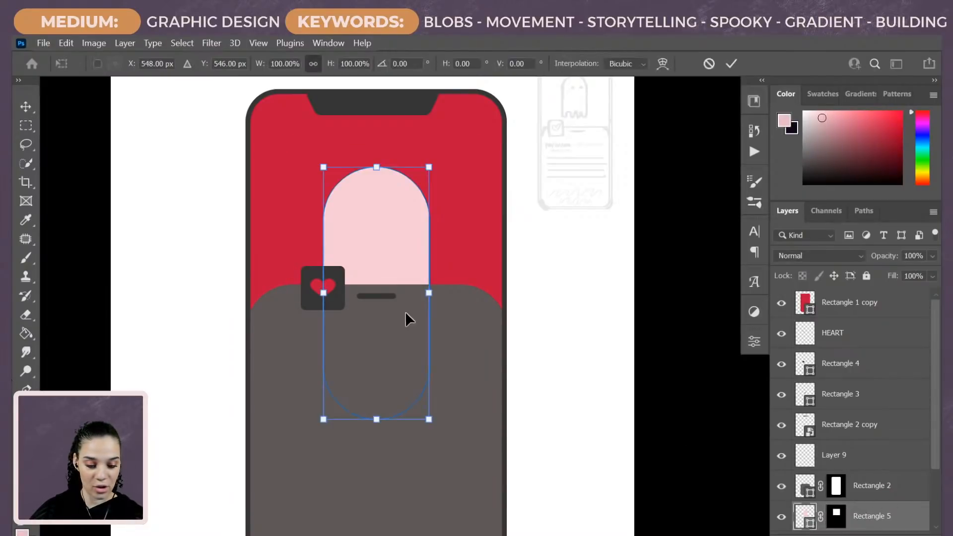
{"action": "mouse_move", "coordinate": [405, 312]}
{"action": "left_mouse_down"}
{"action": "mouse_move", "coordinate": [398, 233]}
{"action": "mouse_move", "coordinate": [404, 322]}
{"action": "mouse_move", "coordinate": [400, 300]}
{"action": "left_mouse_up"}
{"action": "left_click_drag", "start_coordinate": [391, 248], "coordinate": [395, 228]}
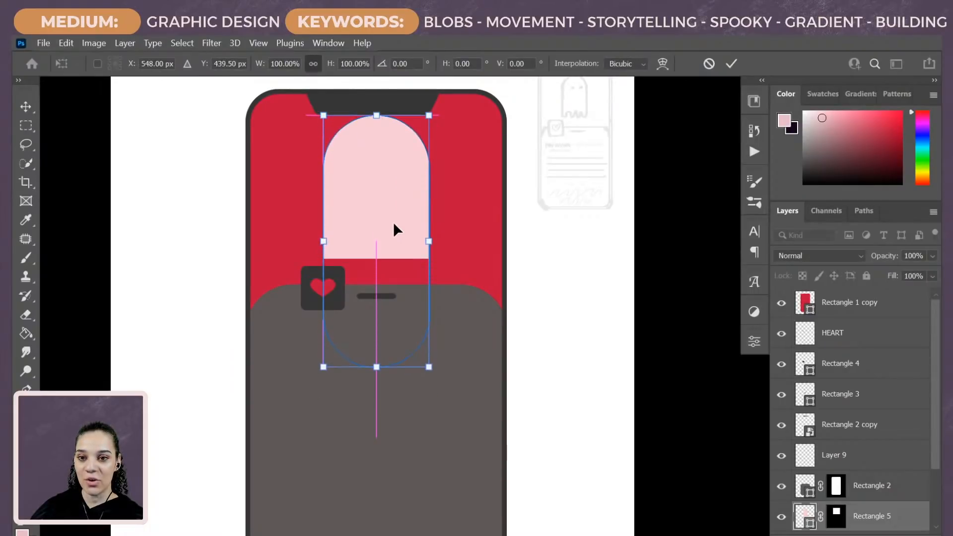
{"action": "left_click", "coordinate": [902, 520]}
Step: Draw a pale pink circle about 45 px wide on the red area beside the ghost's body
{"action": "key", "text": "ctrl+plus"}
{"action": "key", "text": "ctrl+plus"}
{"action": "key", "text": "ctrl+plus"}
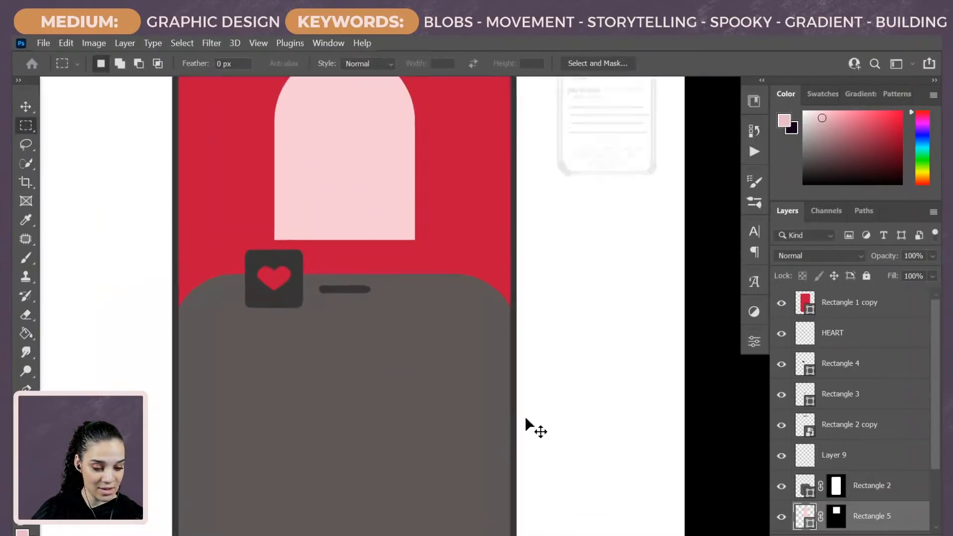
{"action": "left_click_drag", "start_coordinate": [333, 252], "coordinate": [561, 476]}
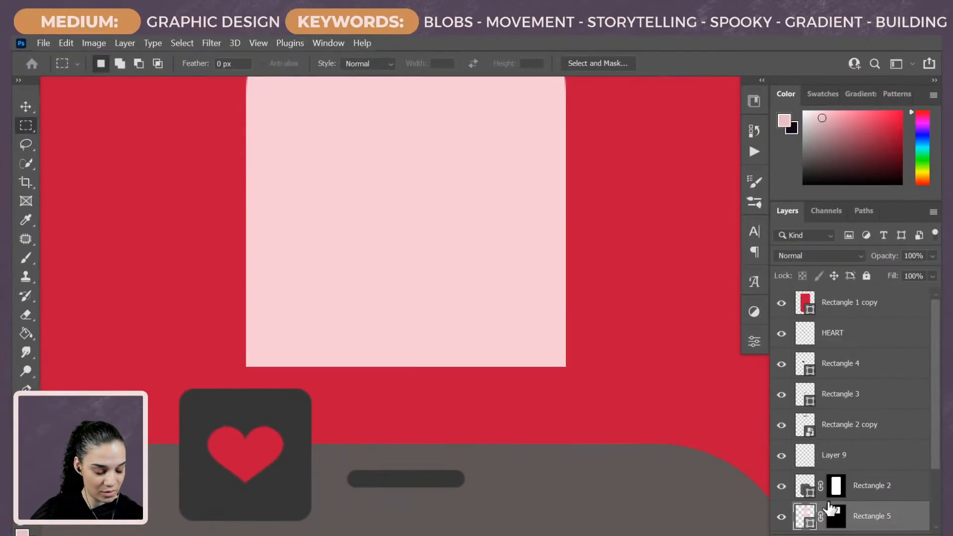
{"action": "key", "text": "u"}
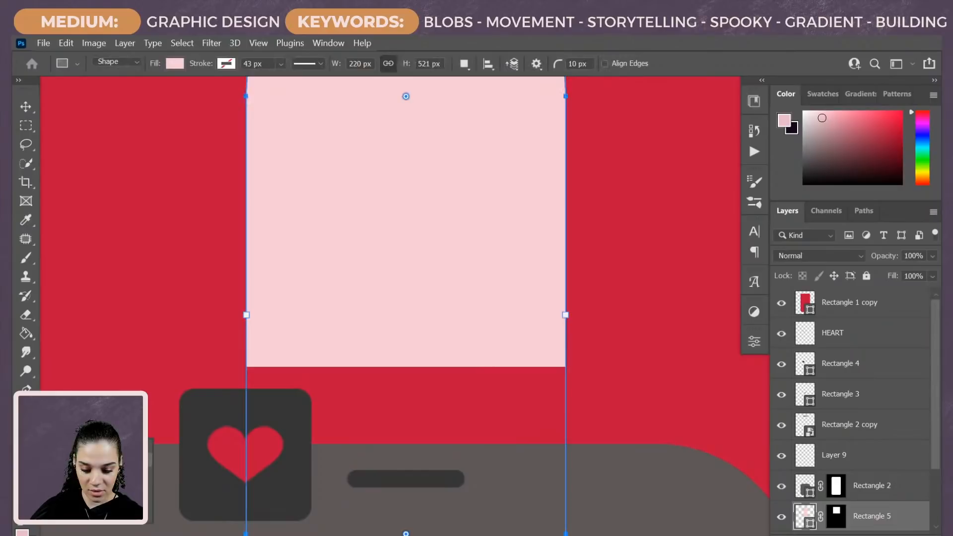
{"action": "key", "text": "shift+u"}
{"action": "left_click_drag", "start_coordinate": [119, 253], "coordinate": [185, 324]}
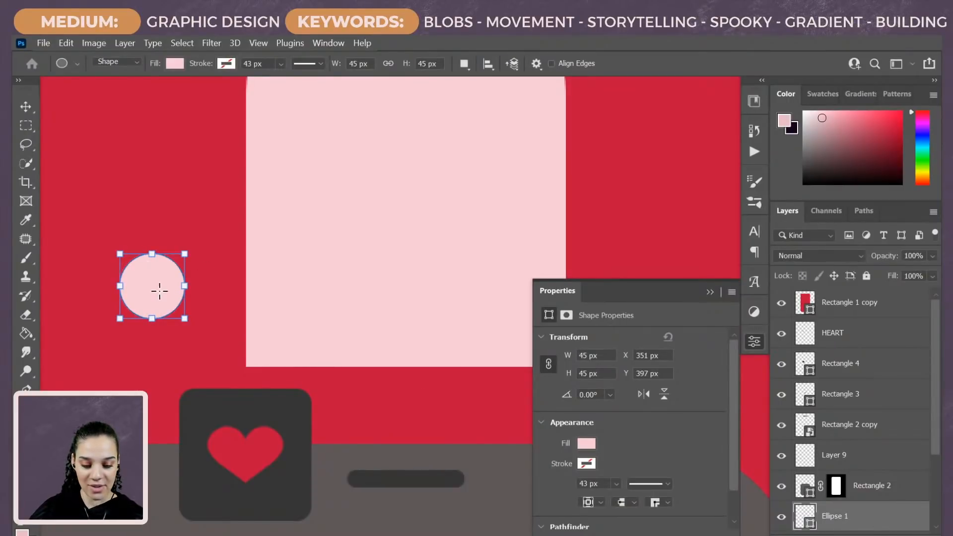
{"action": "key", "text": "v"}
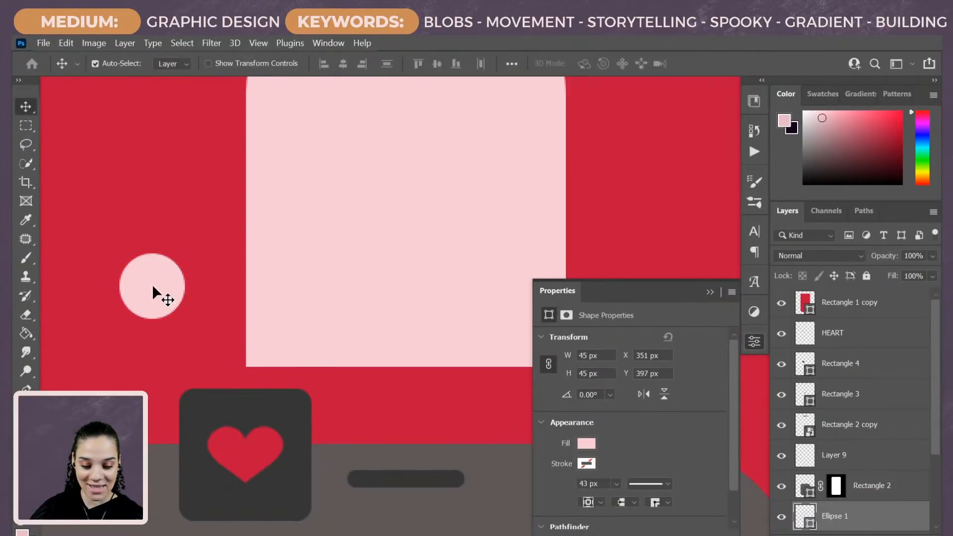
{"action": "left_click_drag", "start_coordinate": [154, 288], "coordinate": [285, 341]}
{"action": "key", "text": "ctrl+z"}
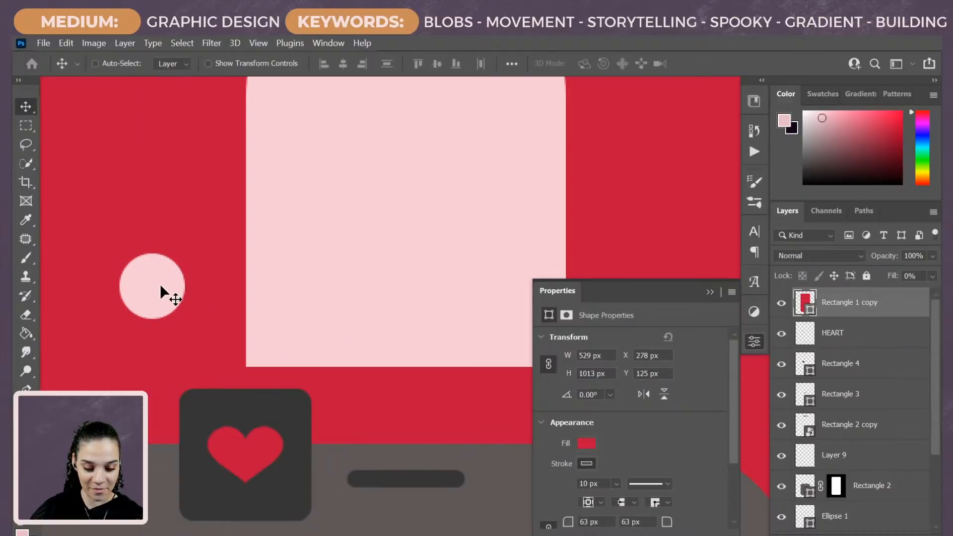
{"action": "key", "text": "t"}
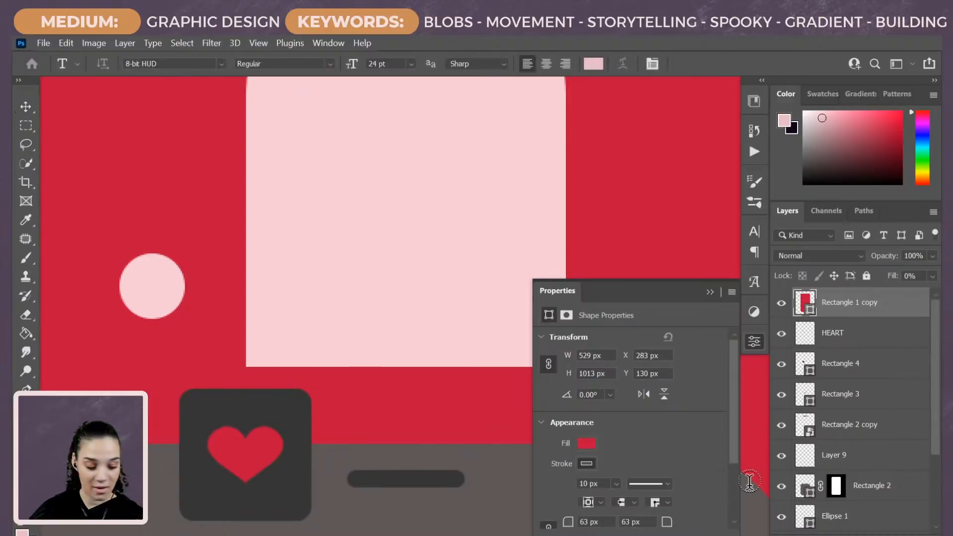
Step: Move the small pink circle onto the middle of the ghost's bottom edge so it protrudes halfway
{"action": "left_click", "coordinate": [882, 525]}
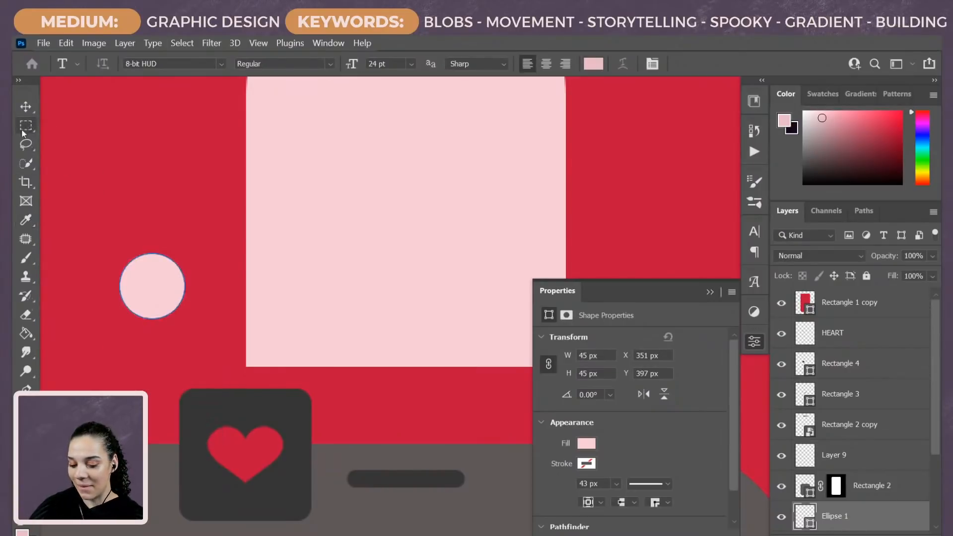
{"action": "key", "text": "ctrl+t"}
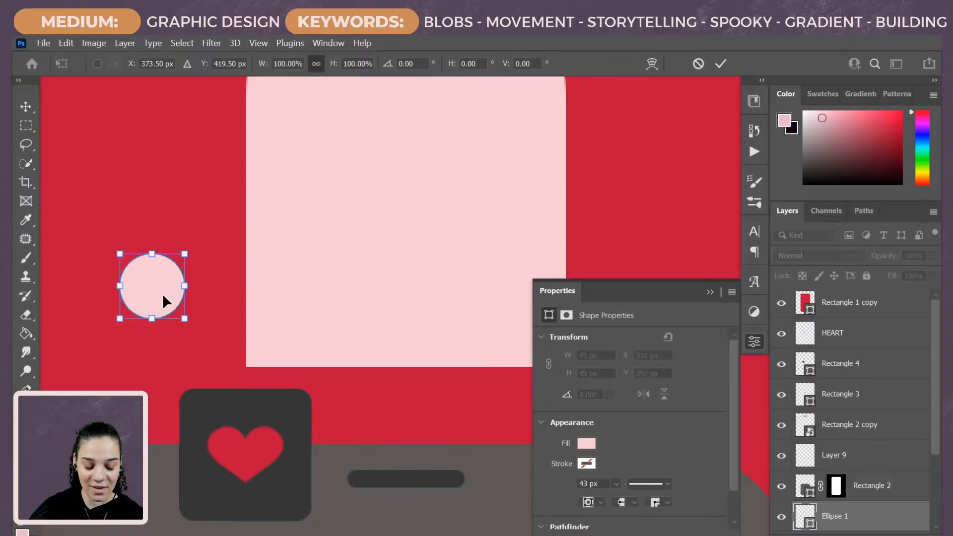
{"action": "left_click_drag", "start_coordinate": [164, 296], "coordinate": [409, 373]}
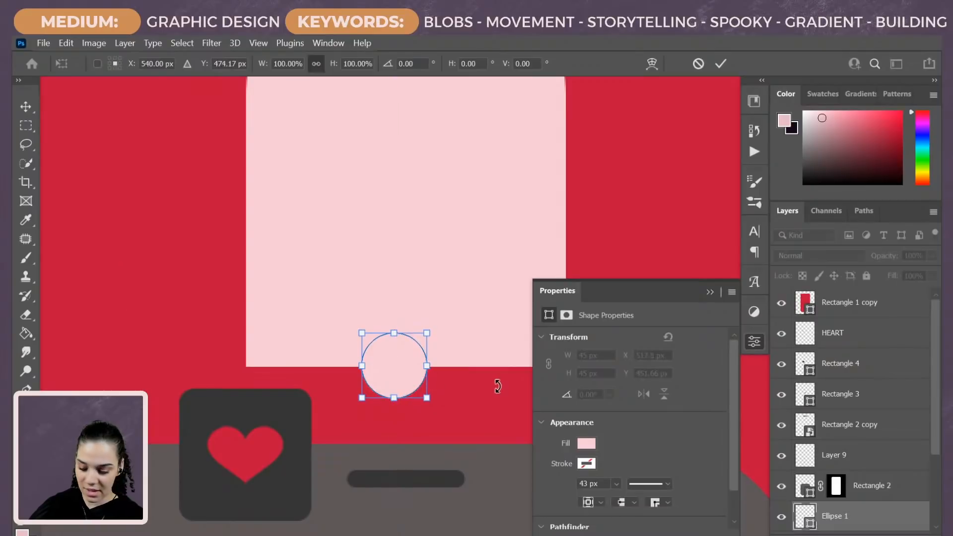
{"action": "key", "text": "Return"}
Step: Duplicate the circle twice and place one copy on each side of the original along the ghost's bottom edge
{"action": "key", "text": "ctrl+j"}
{"action": "key", "text": "ctrl+t"}
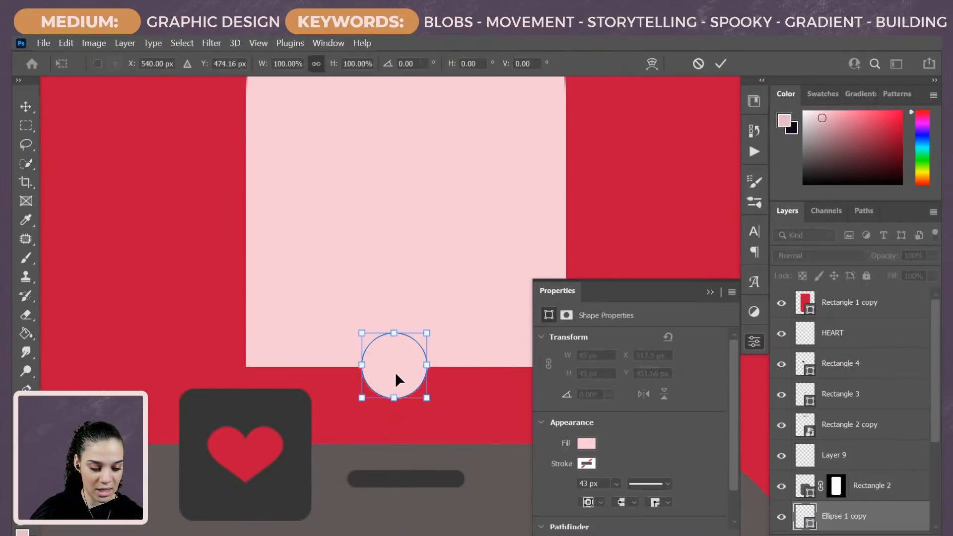
{"action": "left_click_drag", "start_coordinate": [396, 374], "coordinate": [412, 352]}
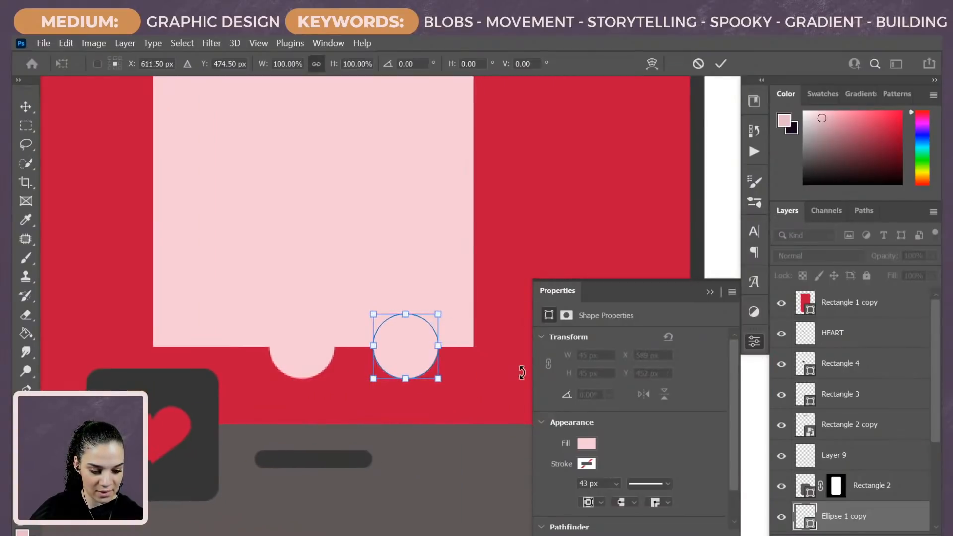
{"action": "key", "text": "Return"}
{"action": "key", "text": "ctrl+j"}
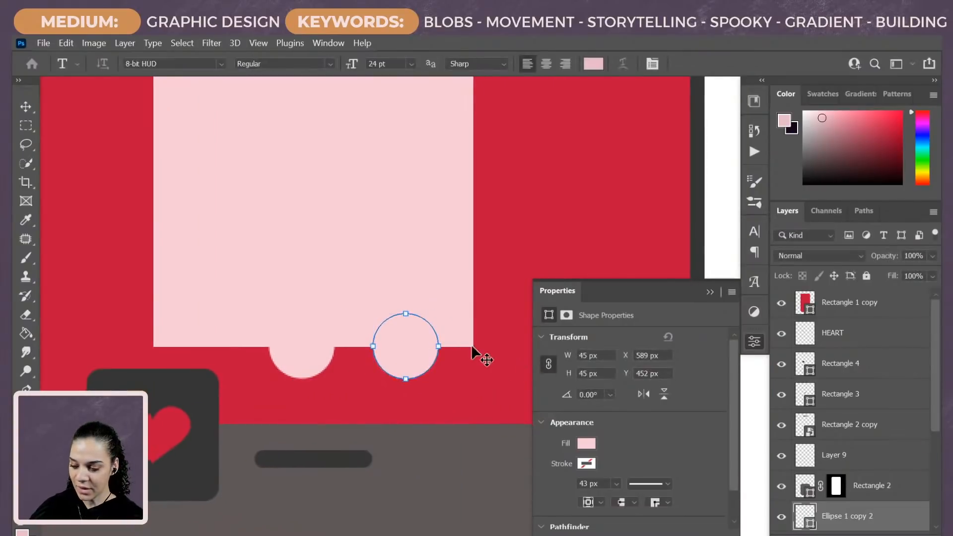
{"action": "key", "text": "ctrl+t"}
{"action": "left_click_drag", "start_coordinate": [389, 355], "coordinate": [203, 343]}
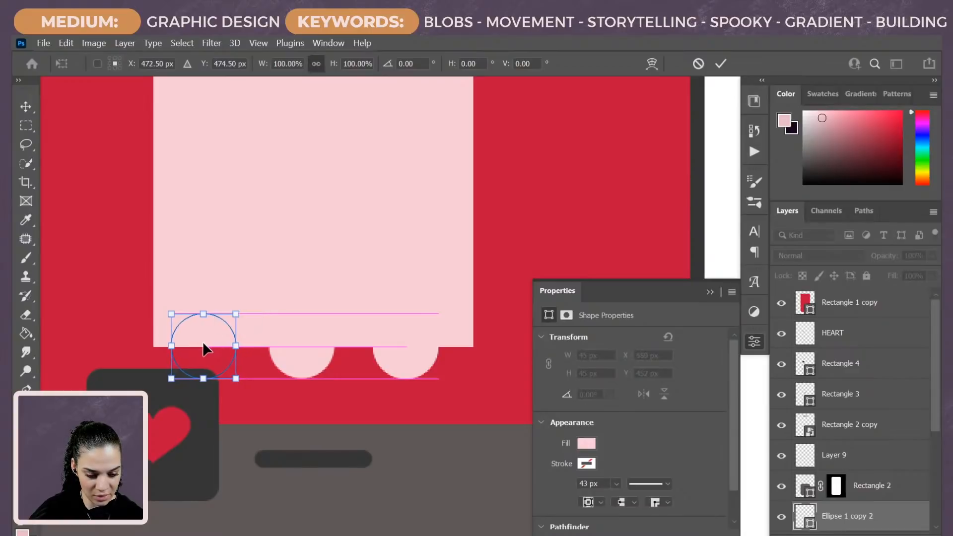
{"action": "key", "text": "Return"}
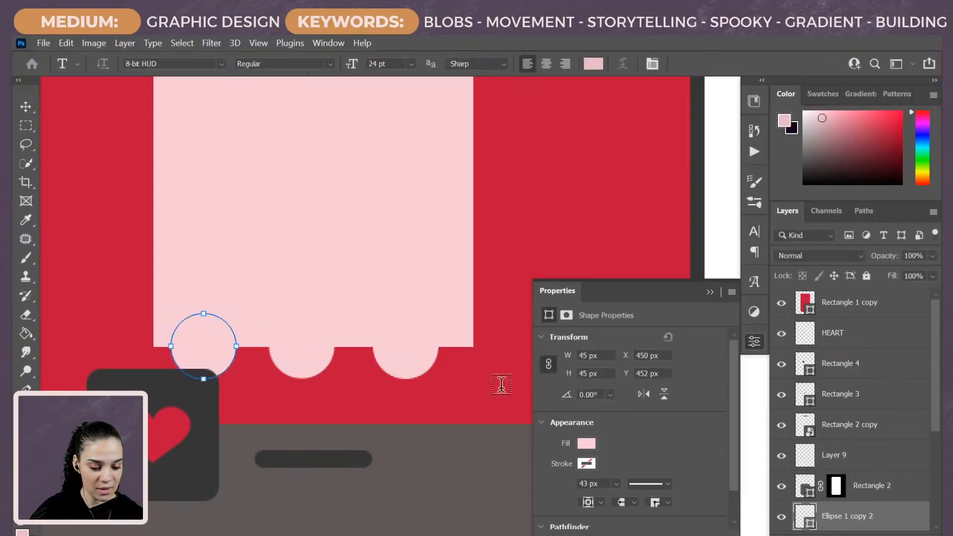
{"action": "left_click", "coordinate": [207, 350]}
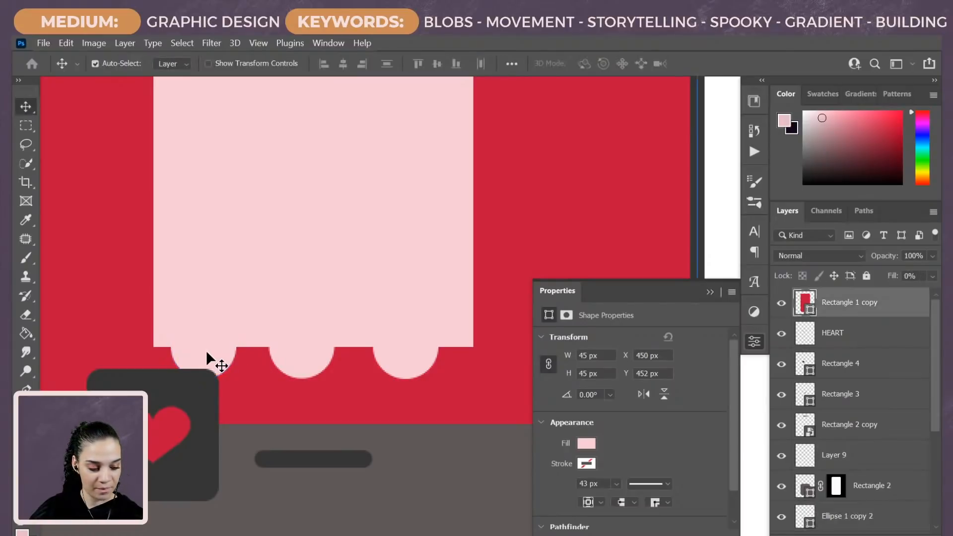
Step: Move the three ellipse layers together to the top of the layer stack
{"action": "left_click", "coordinate": [881, 521]}
{"action": "scroll", "coordinate": [881, 521], "scroll_direction": "down", "scroll_amount": 3}
{"action": "left_click", "coordinate": [891, 486], "text": "shift"}
{"action": "left_click_drag", "start_coordinate": [889, 448], "coordinate": [874, 296]}
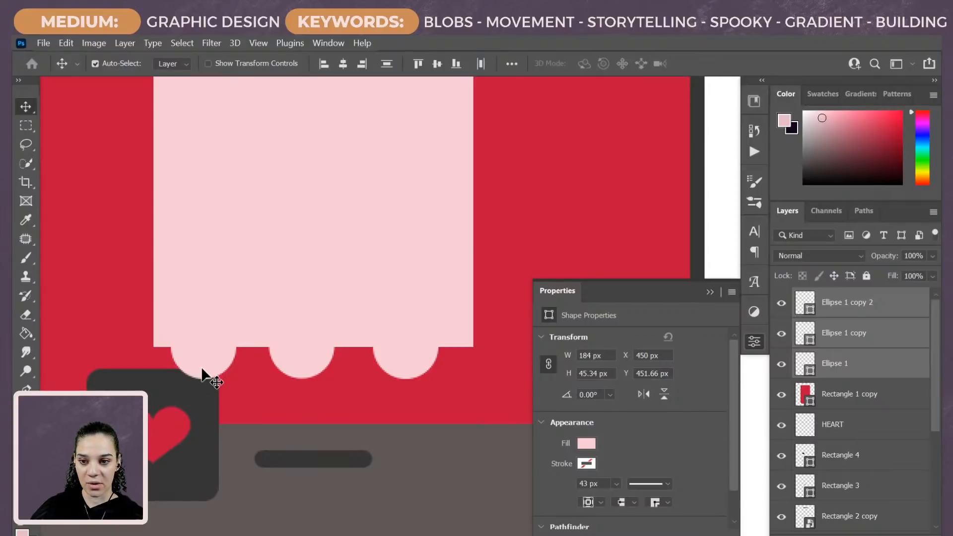
Step: Shift the three circles slightly left, and align the leftmost circle flush with the ghost's left edge
{"action": "key", "text": "ctrl"}
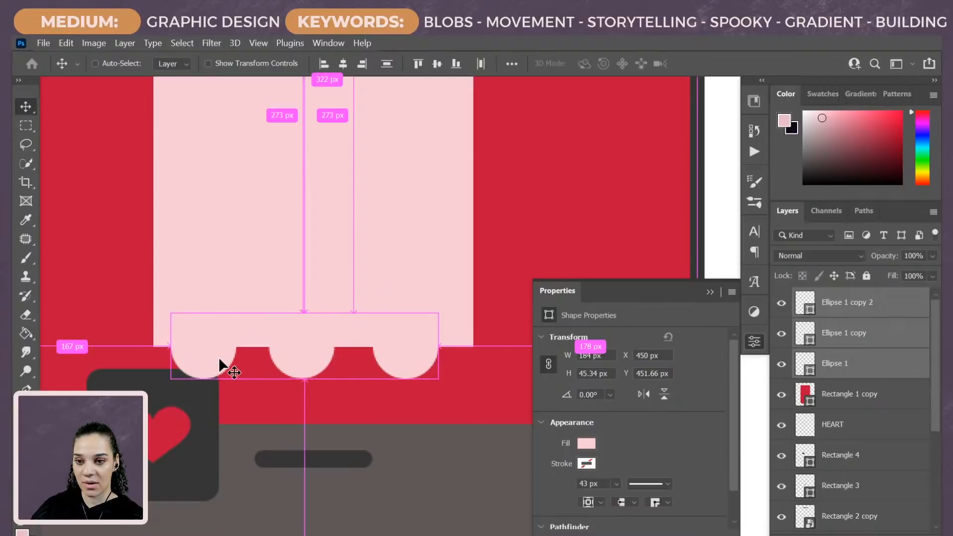
{"action": "left_click_drag", "start_coordinate": [213, 360], "coordinate": [207, 364]}
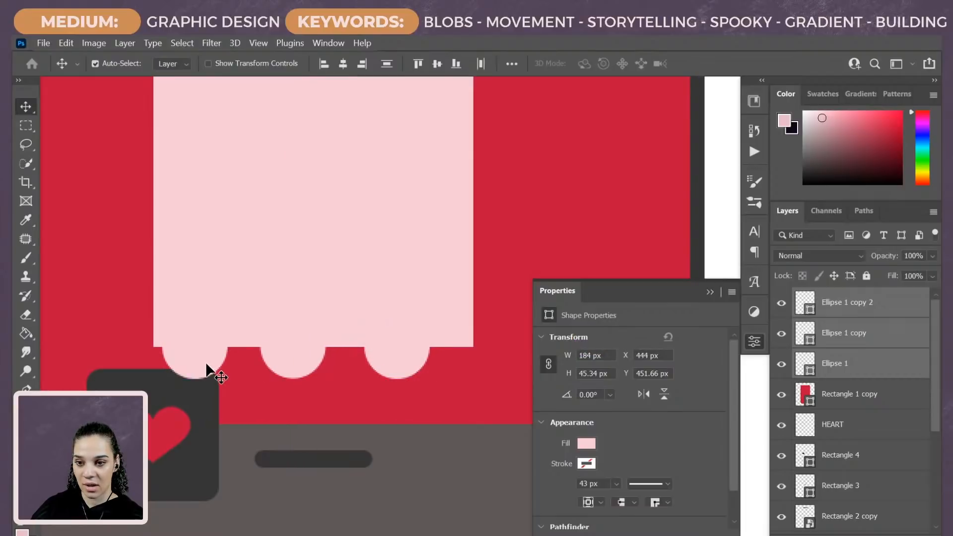
{"action": "left_click", "coordinate": [839, 365]}
{"action": "left_click", "coordinate": [854, 304]}
{"action": "left_click_drag", "start_coordinate": [193, 368], "coordinate": [182, 366]}
{"action": "key", "text": "ctrl"}
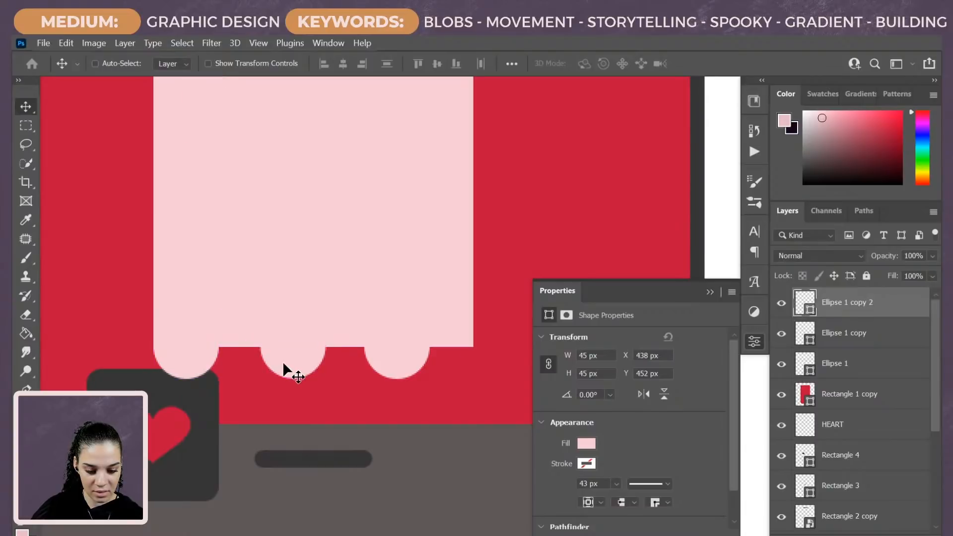
Step: Move all three circles together down onto the grey panel, at about X 446 px and Y 619 px
{"action": "left_click", "coordinate": [876, 363], "text": "shift"}
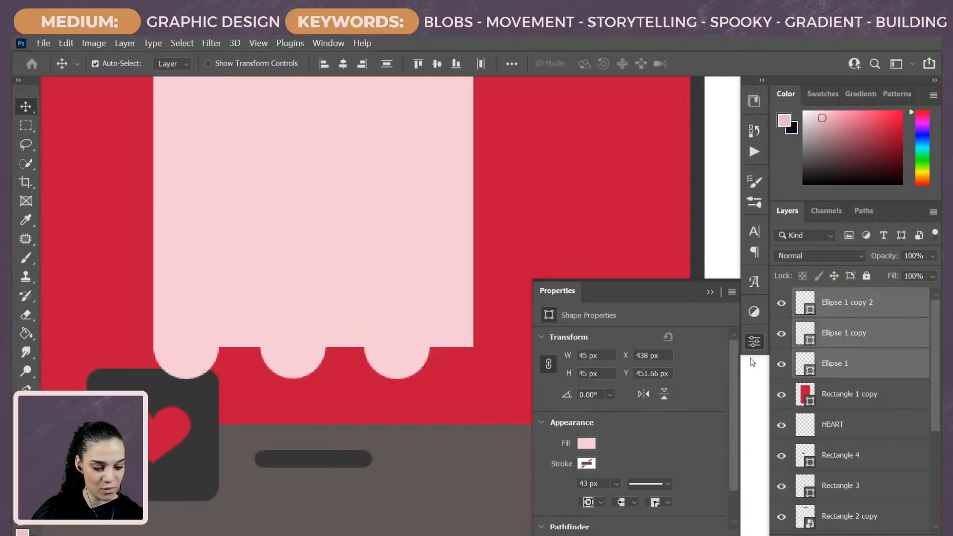
{"action": "key", "text": "ctrl+t"}
{"action": "left_click_drag", "start_coordinate": [401, 363], "coordinate": [362, 535]}
{"action": "left_click_drag", "start_coordinate": [422, 500], "coordinate": [420, 316]}
{"action": "left_click_drag", "start_coordinate": [344, 359], "coordinate": [390, 406]}
{"action": "key", "text": "Return"}
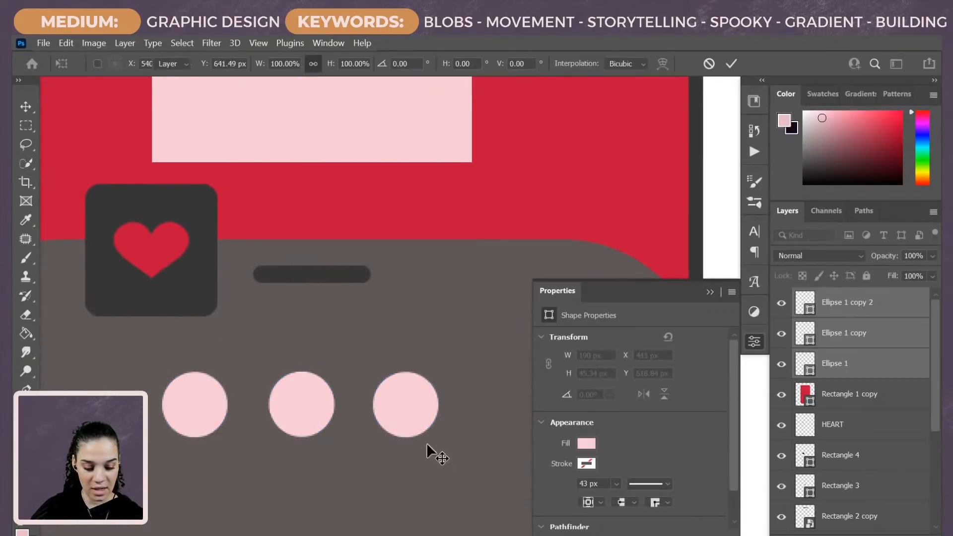
{"action": "key", "text": "ctrl"}
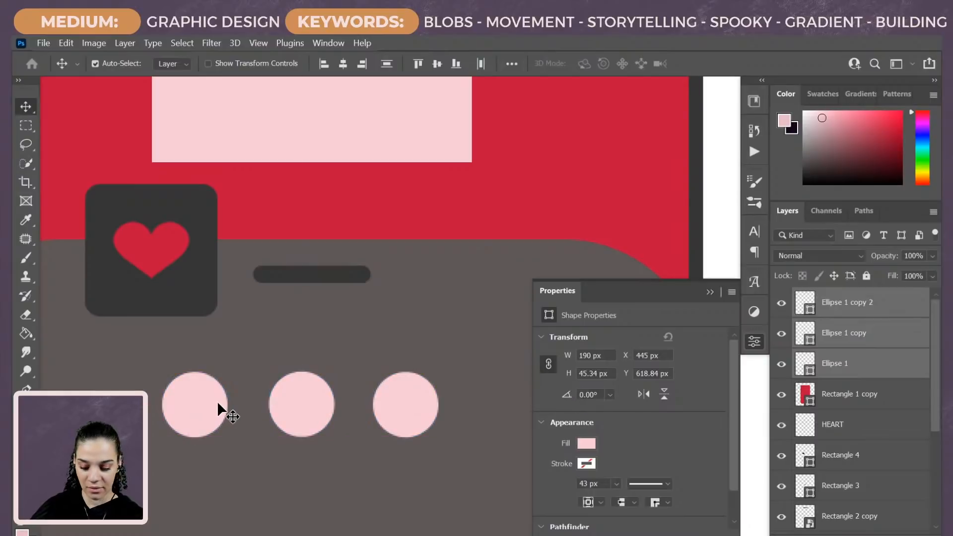
{"action": "key", "text": "Right"}
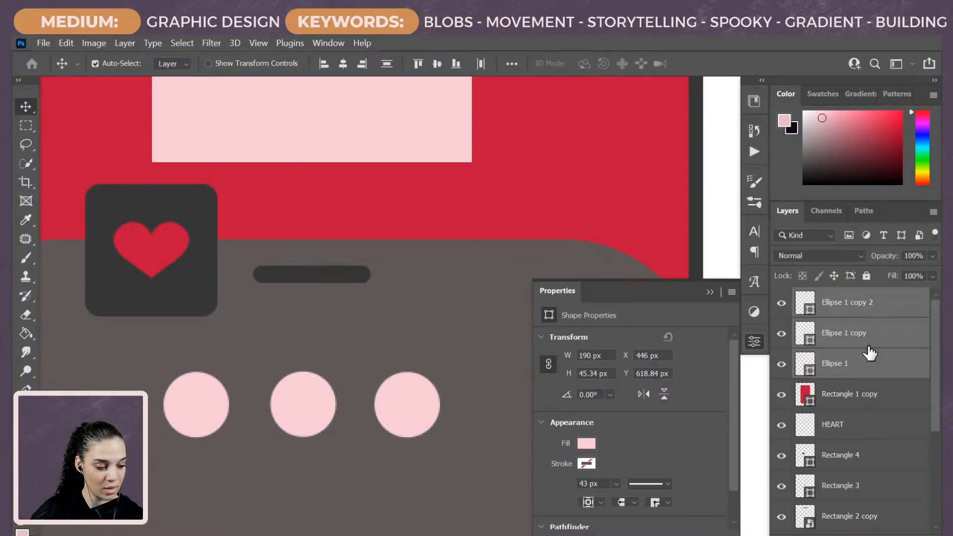
Step: Nudge the leftmost circle 1 px right to X 447 px and the rightmost circle 1 px right to X 592 px
{"action": "left_click", "coordinate": [870, 303]}
{"action": "key", "text": "Right"}
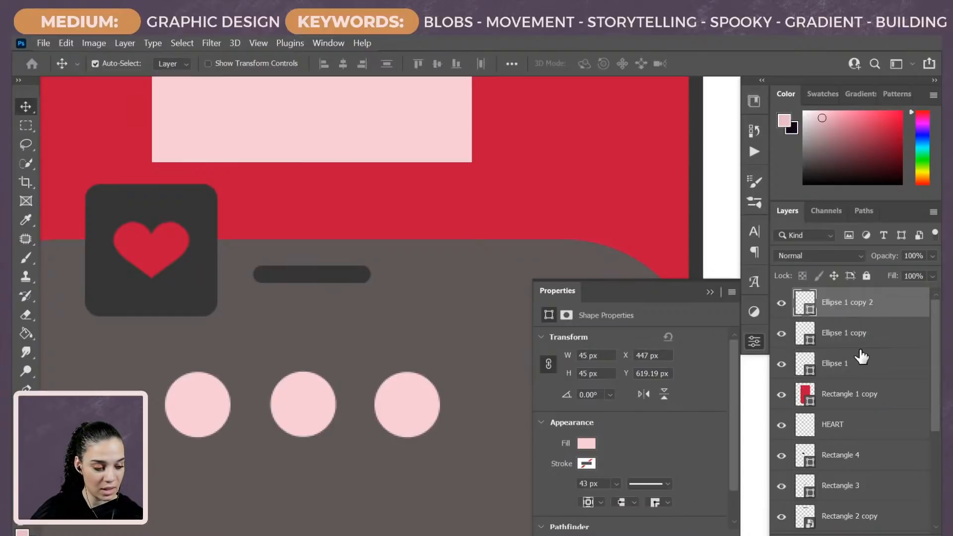
{"action": "left_click", "coordinate": [866, 333]}
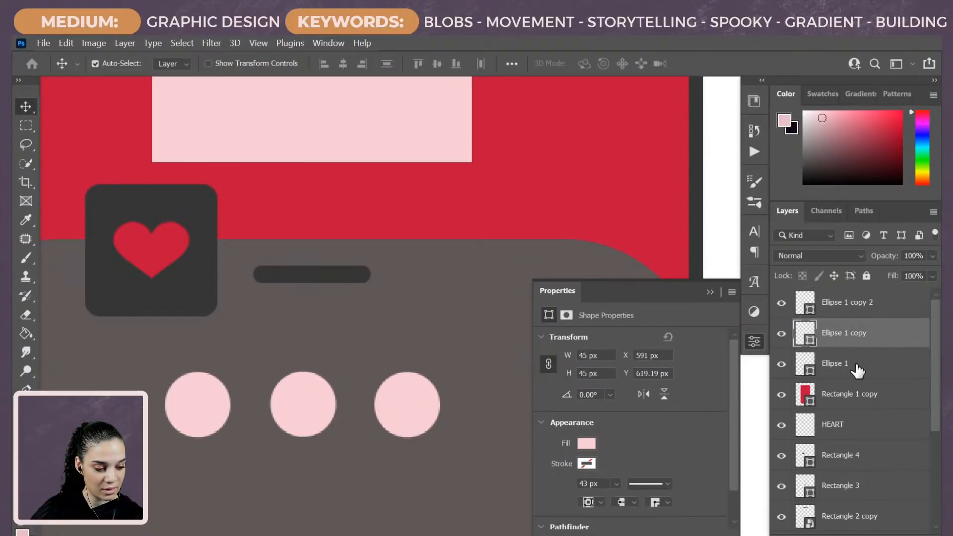
{"action": "key", "text": "Right"}
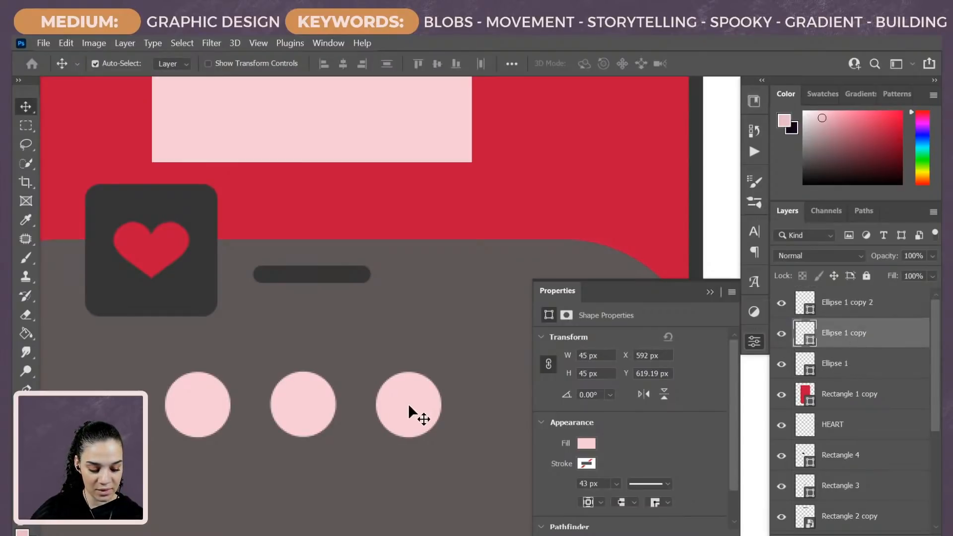
{"action": "key", "text": "ctrl"}
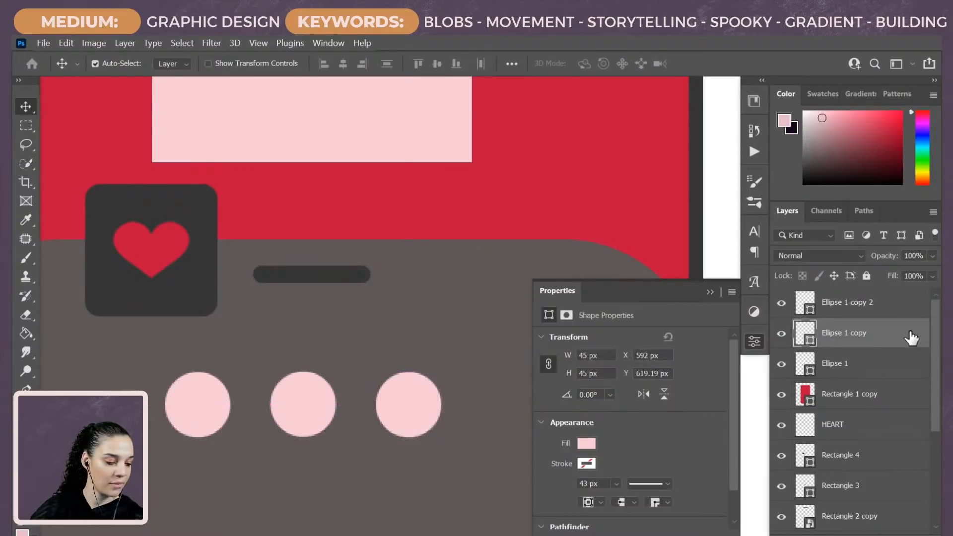
Step: Group the three ellipse layers together
{"action": "left_click", "coordinate": [863, 309]}
{"action": "left_click", "coordinate": [860, 373], "text": "shift"}
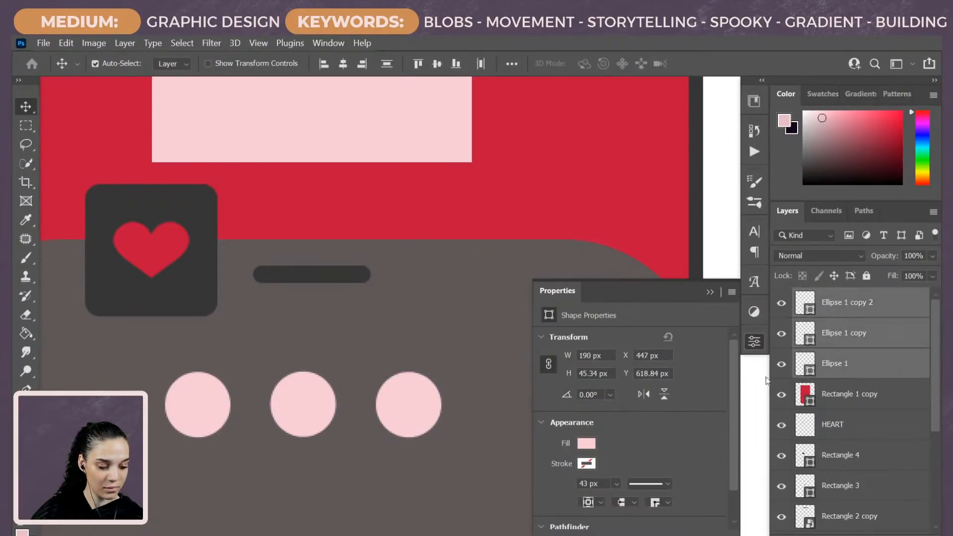
{"action": "key", "text": "ctrl"}
{"action": "key", "text": "ctrl+g"}
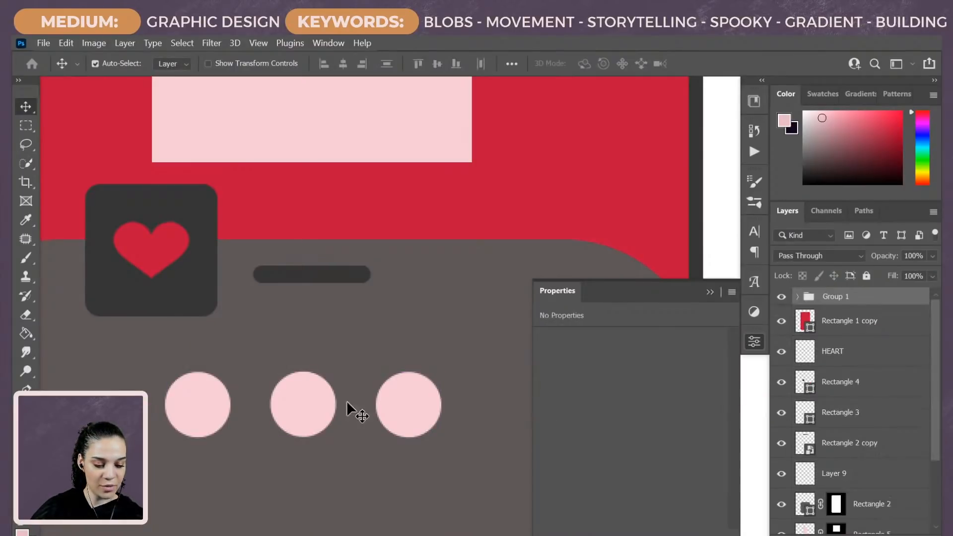
Step: Move the whole circle group straight up so the circles overlap the ghost's bottom edge
{"action": "left_click_drag", "start_coordinate": [311, 408], "coordinate": [322, 224]}
{"action": "key", "text": "ctrl+z"}
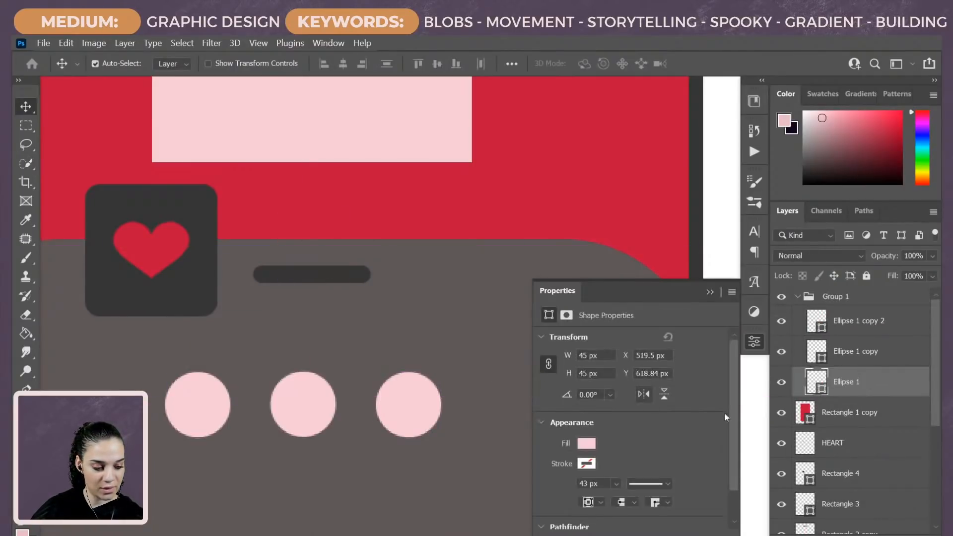
{"action": "left_click", "coordinate": [878, 301]}
{"action": "key", "text": "ctrl+t"}
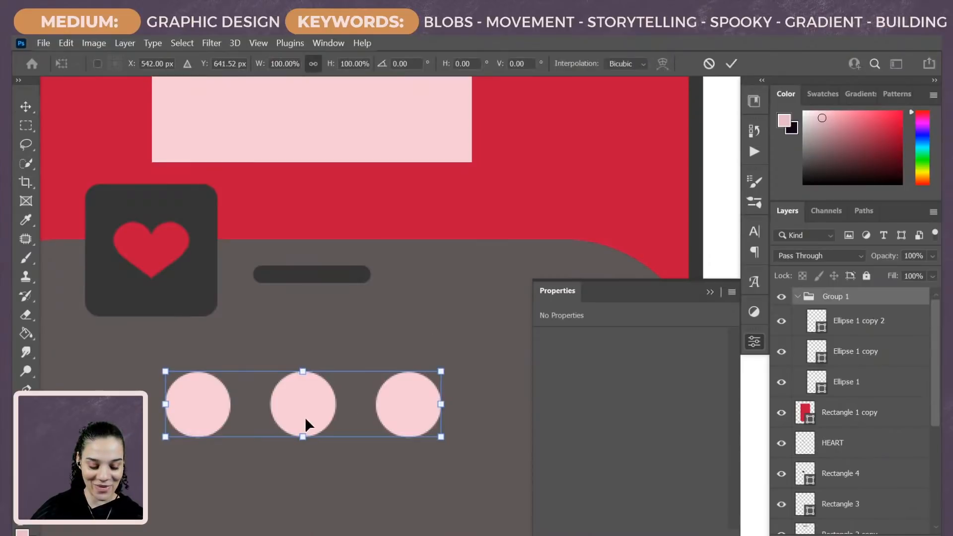
{"action": "left_click_drag", "start_coordinate": [305, 419], "coordinate": [311, 175]}
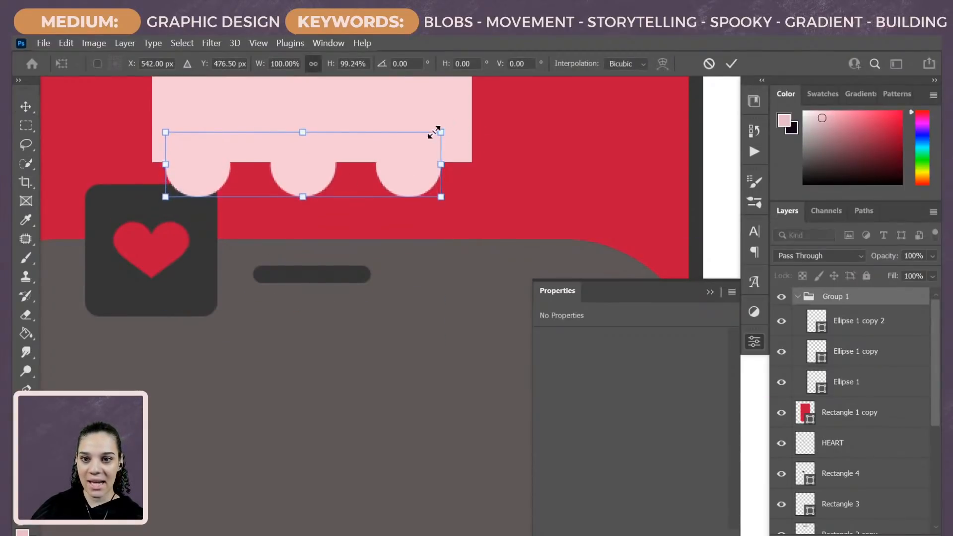
Step: Scale the circle group to about 115.56% so its outer circles line up with both ghost sides, and collapse the group
{"action": "left_click_drag", "start_coordinate": [441, 130], "coordinate": [471, 119]}
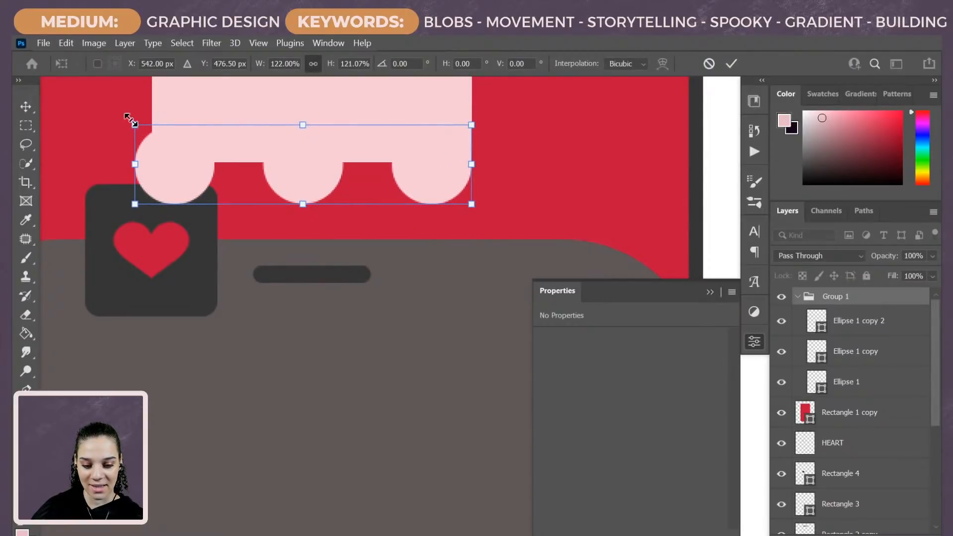
{"action": "left_click_drag", "start_coordinate": [135, 125], "coordinate": [148, 128]}
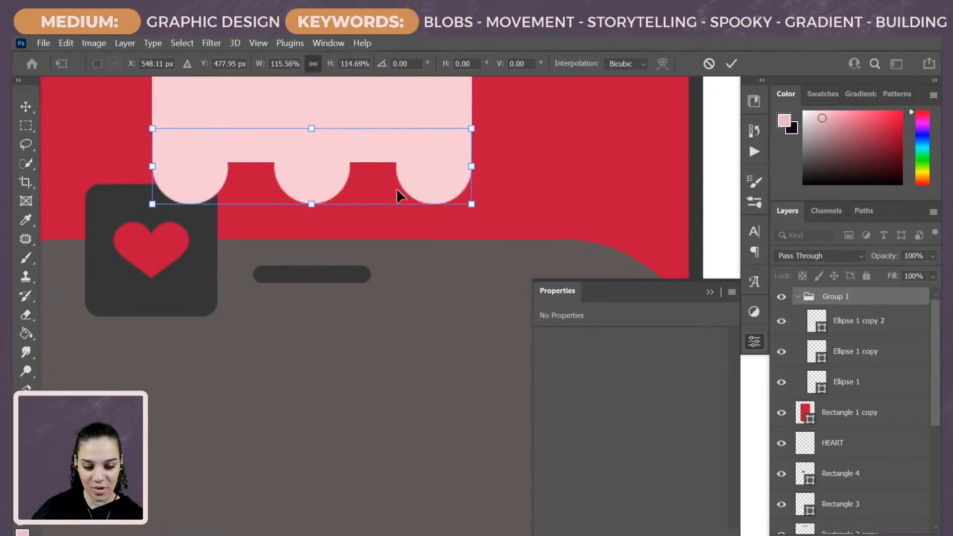
{"action": "key", "text": "ctrl+minus"}
{"action": "key", "text": "ctrl+minus"}
{"action": "key", "text": "ctrl+minus"}
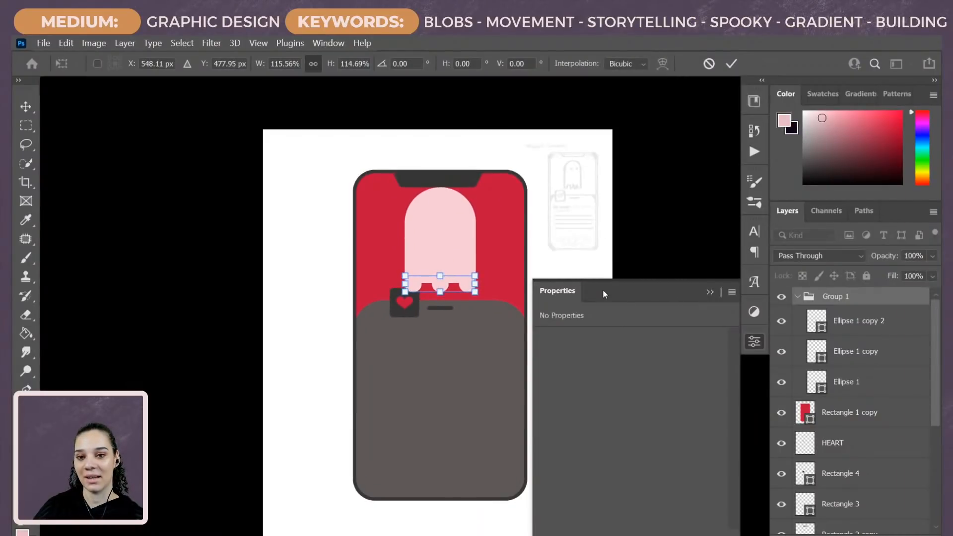
{"action": "key", "text": "ctrl+plus"}
{"action": "key", "text": "ctrl+plus"}
{"action": "key", "text": "ctrl+plus"}
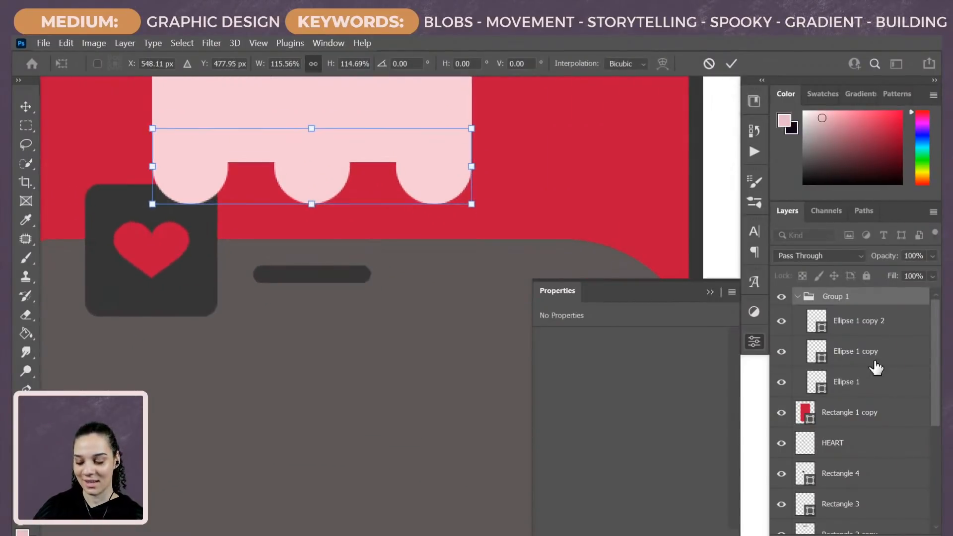
{"action": "left_click", "coordinate": [798, 296]}
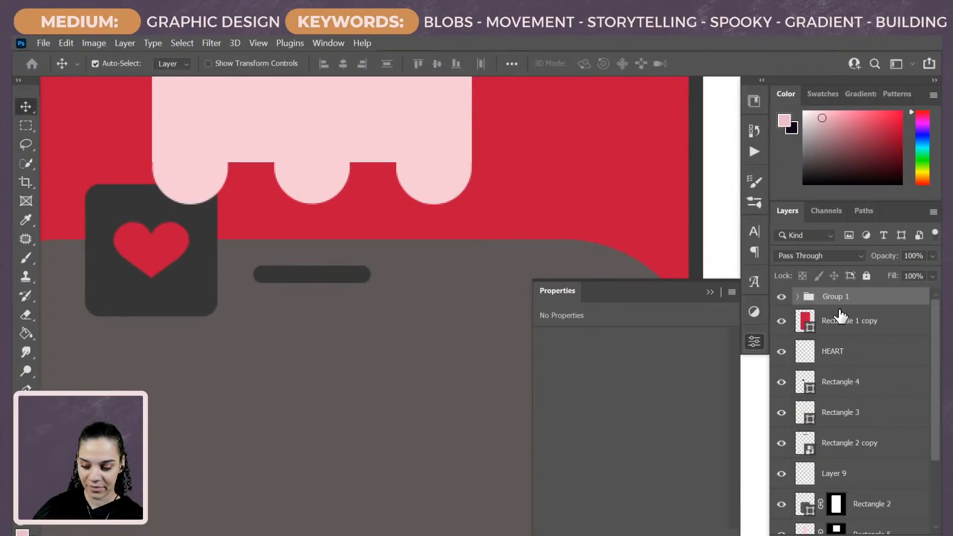
Step: Nudge the circle group up by 4 px on the ghost's bottom edge
{"action": "key", "text": "Up"}
{"action": "key", "text": "Up"}
{"action": "key", "text": "Up"}
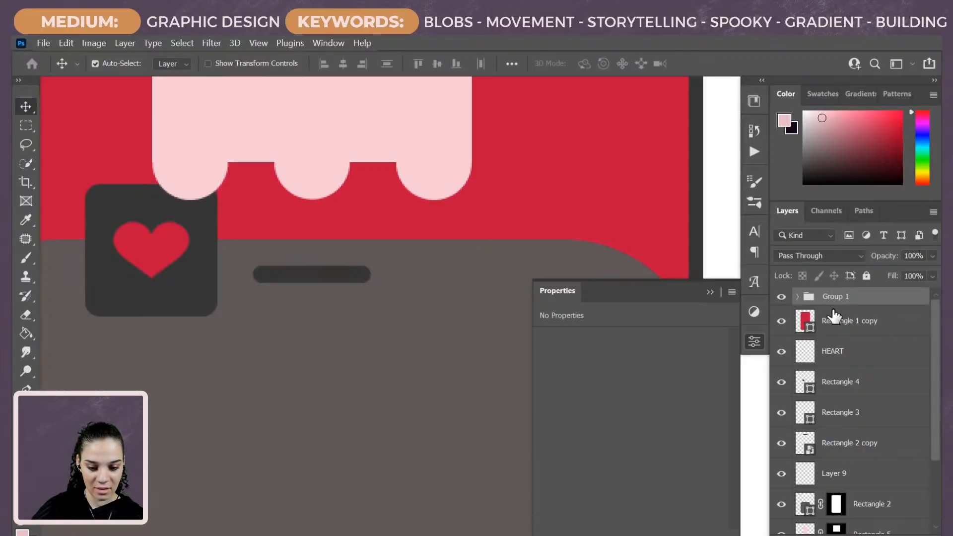
{"action": "key", "text": "Up"}
{"action": "key", "text": "Left"}
{"action": "key", "text": "Right"}
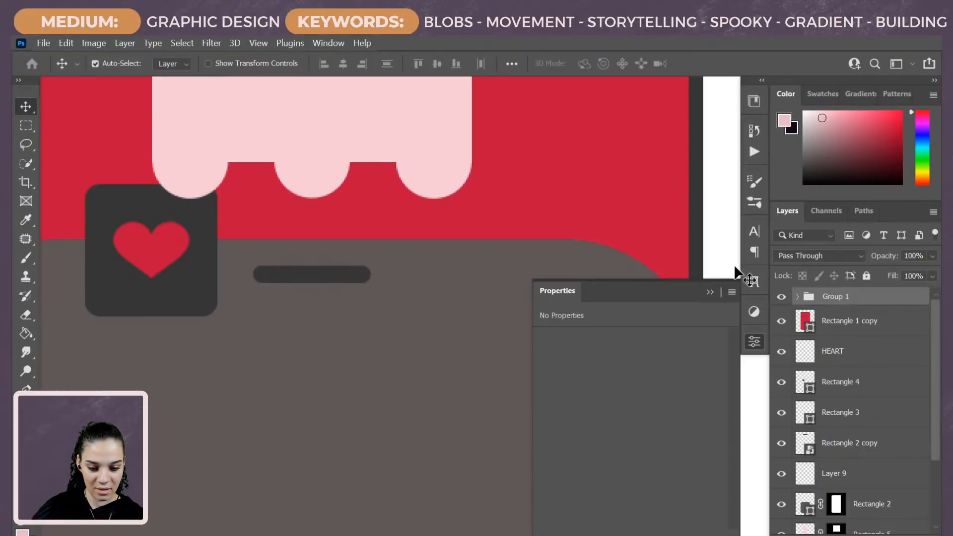
Step: Scale the circle group to about 100.19% so its left edge sits exactly flush with the ghost's left side
{"action": "key", "text": "ctrl+t"}
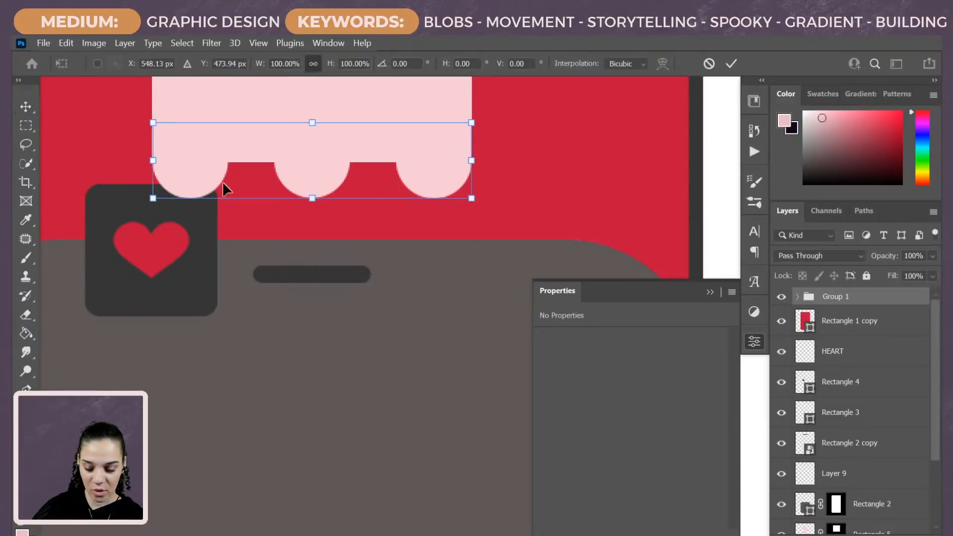
{"action": "key", "text": "ctrl+plus"}
{"action": "key", "text": "ctrl+plus"}
{"action": "left_click_drag", "start_coordinate": [208, 266], "coordinate": [377, 393]}
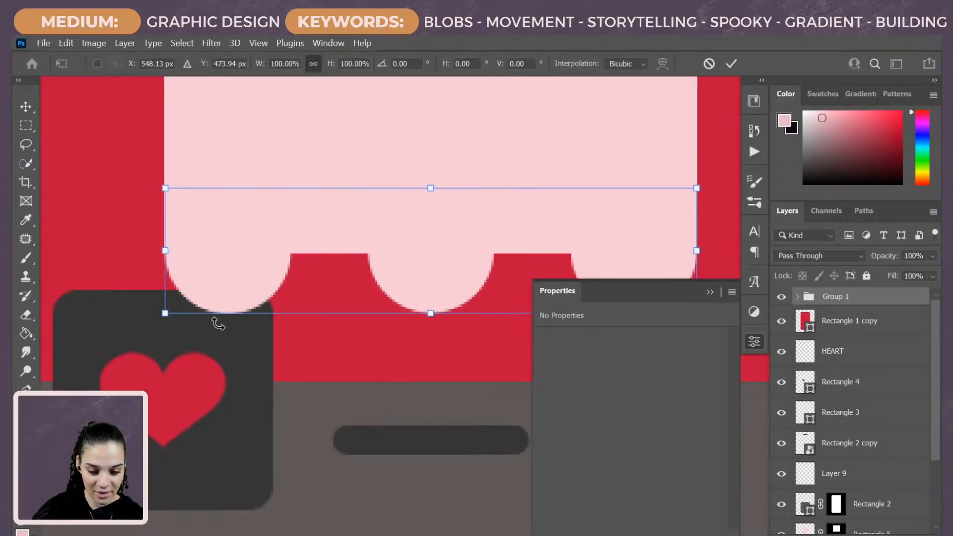
{"action": "left_click_drag", "start_coordinate": [161, 313], "coordinate": [165, 313]}
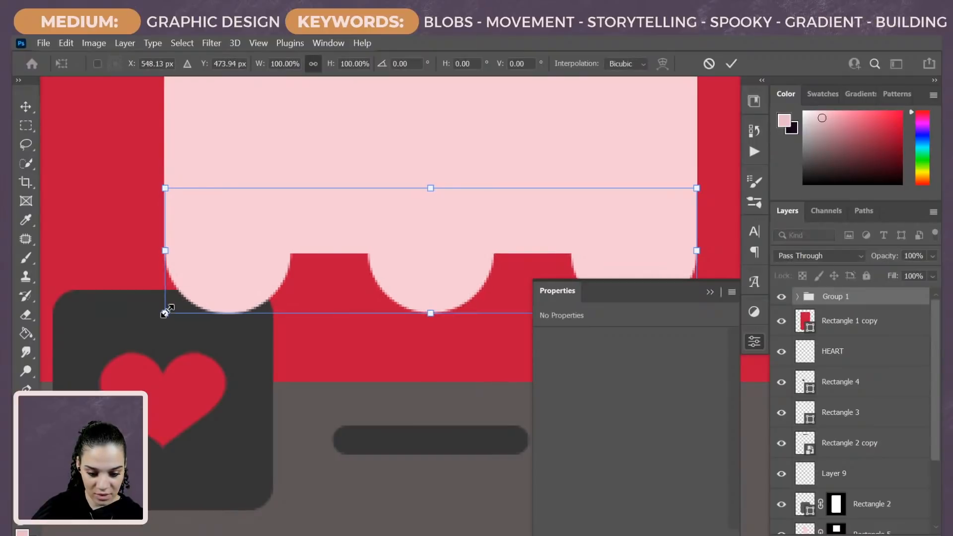
{"action": "key", "text": "ctrl+plus"}
{"action": "key", "text": "ctrl+plus"}
{"action": "key", "text": "ctrl+plus"}
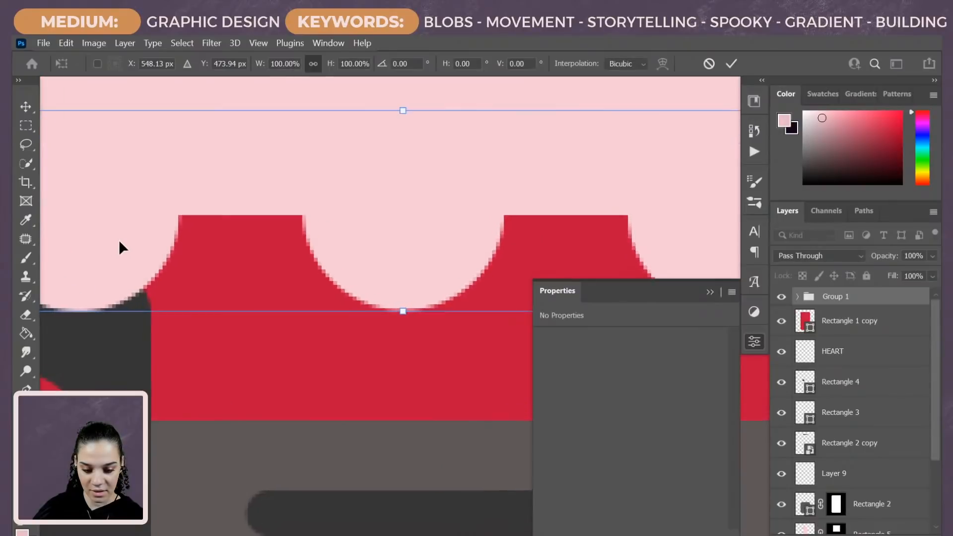
{"action": "left_click_drag", "start_coordinate": [116, 187], "coordinate": [362, 374]}
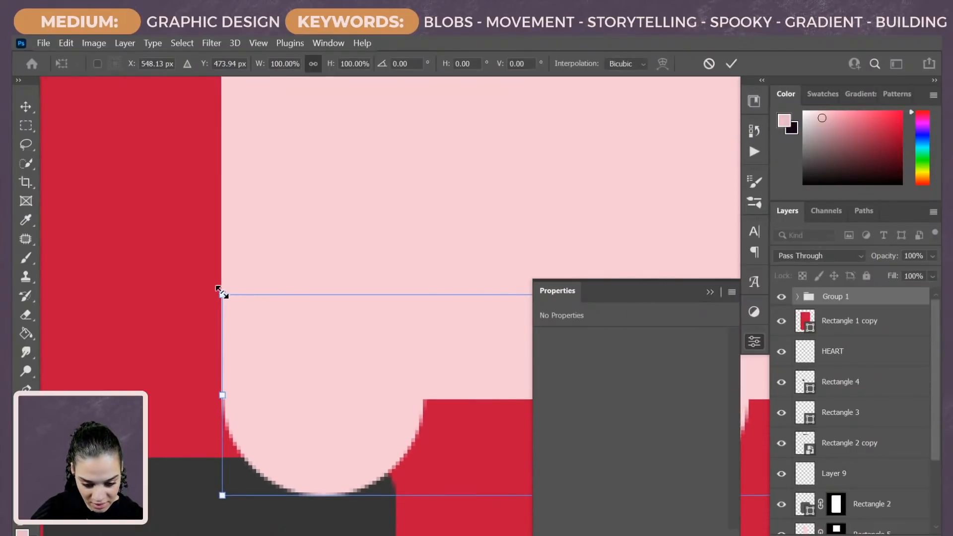
{"action": "left_click_drag", "start_coordinate": [221, 290], "coordinate": [222, 294]}
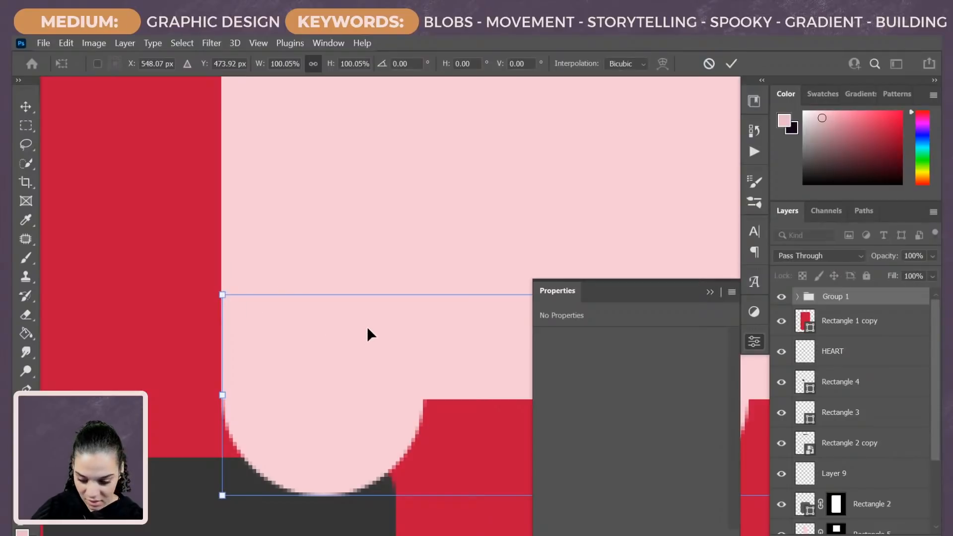
{"action": "key", "text": "ctrl+plus"}
{"action": "key", "text": "ctrl+plus"}
{"action": "left_click_drag", "start_coordinate": [154, 313], "coordinate": [457, 347]}
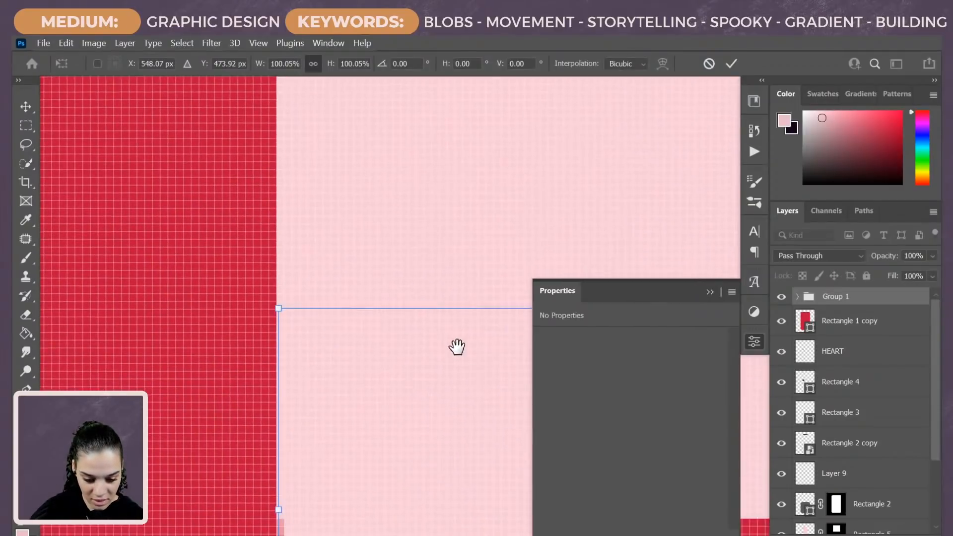
{"action": "left_click_drag", "start_coordinate": [276, 308], "coordinate": [274, 305]}
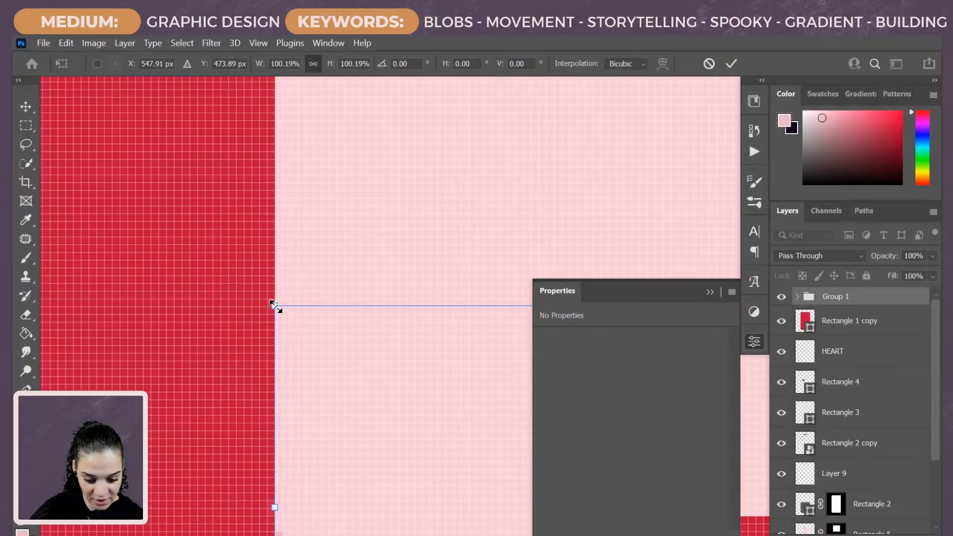
{"action": "key", "text": "ctrl+minus"}
{"action": "key", "text": "ctrl+minus"}
{"action": "key", "text": "Return"}
{"action": "key", "text": "ctrl+minus"}
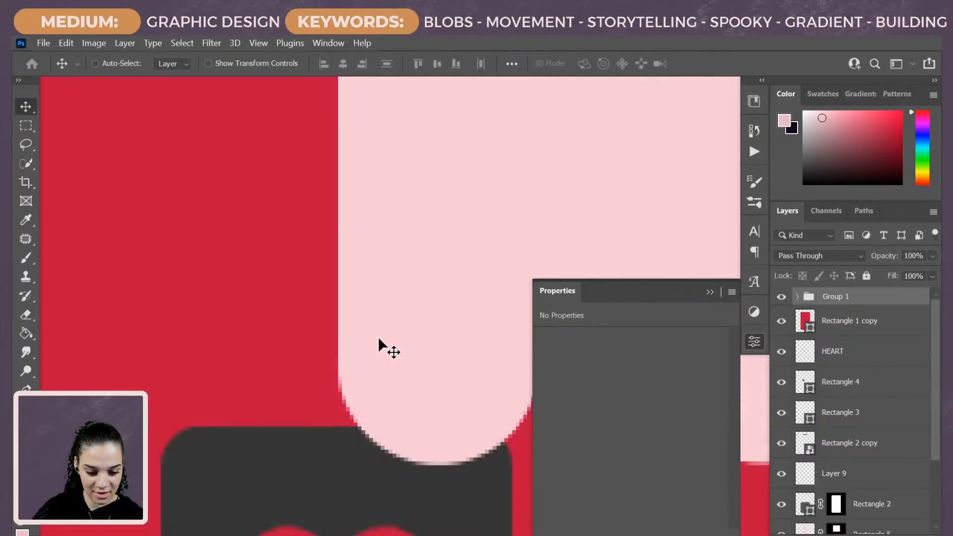
{"action": "key", "text": "ctrl+minus"}
{"action": "key", "text": "ctrl+minus"}
{"action": "left_click_drag", "start_coordinate": [473, 298], "coordinate": [200, 207]}
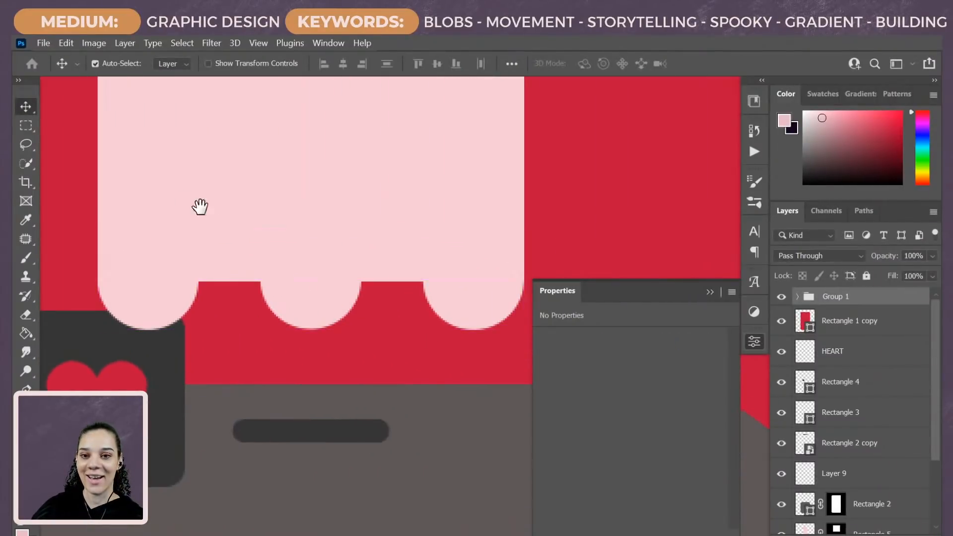
Step: Move the circle group below the Rectangle 2 layer, directly above the ghost body layer Rectangle 5
{"action": "key", "text": "ctrl+minus"}
{"action": "key", "text": "ctrl+minus"}
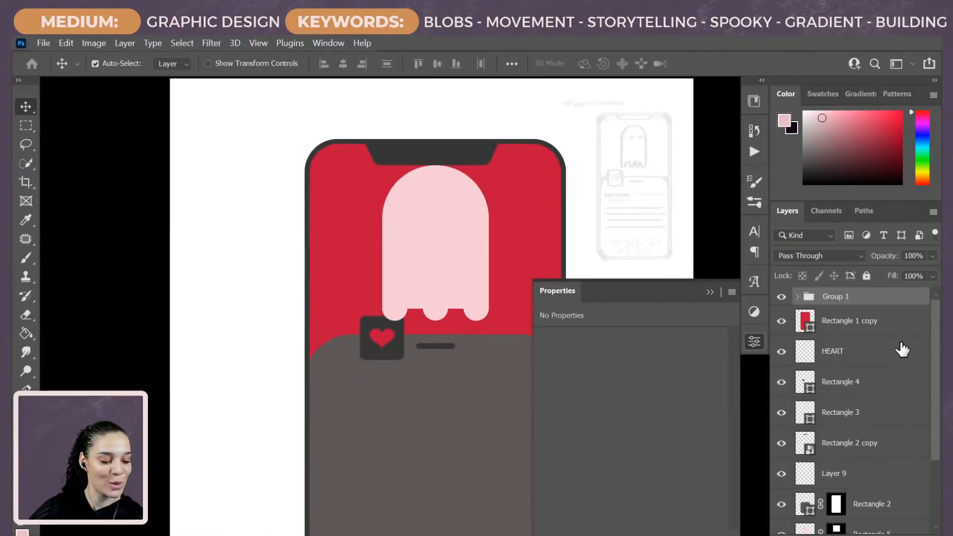
{"action": "left_click_drag", "start_coordinate": [892, 301], "coordinate": [882, 463]}
Step: Group the circle group with the Rectangle 5 layer and name the new group GHOST
{"action": "left_click", "coordinate": [882, 474]}
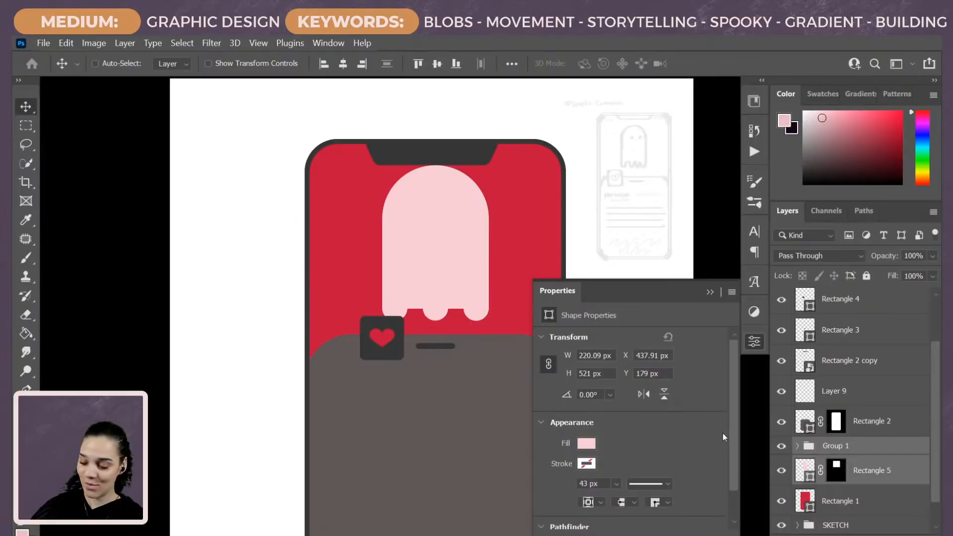
{"action": "key", "text": "ctrl+g"}
{"action": "double_click", "coordinate": [844, 446]}
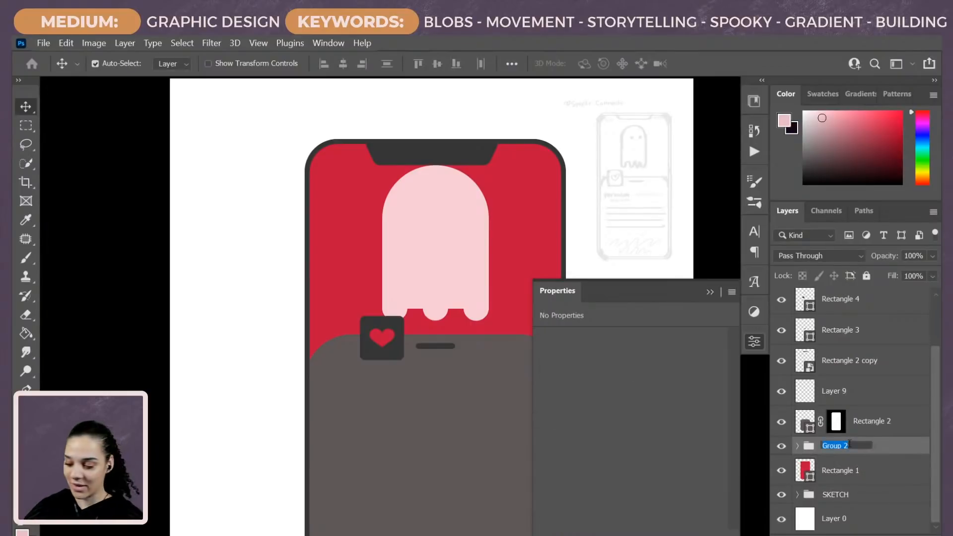
{"action": "type", "text": "GHOST"}
{"action": "key", "text": "Return"}
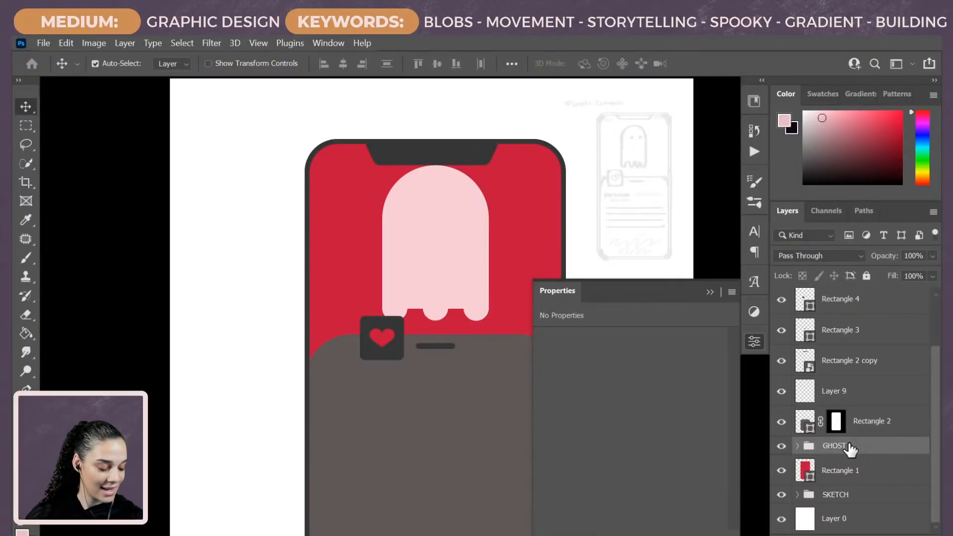
Step: Draw a circle about 35 px wide as the ghost's left eye, above Group 1 inside the GHOST group, and remove its stroke
{"action": "left_click", "coordinate": [797, 446]}
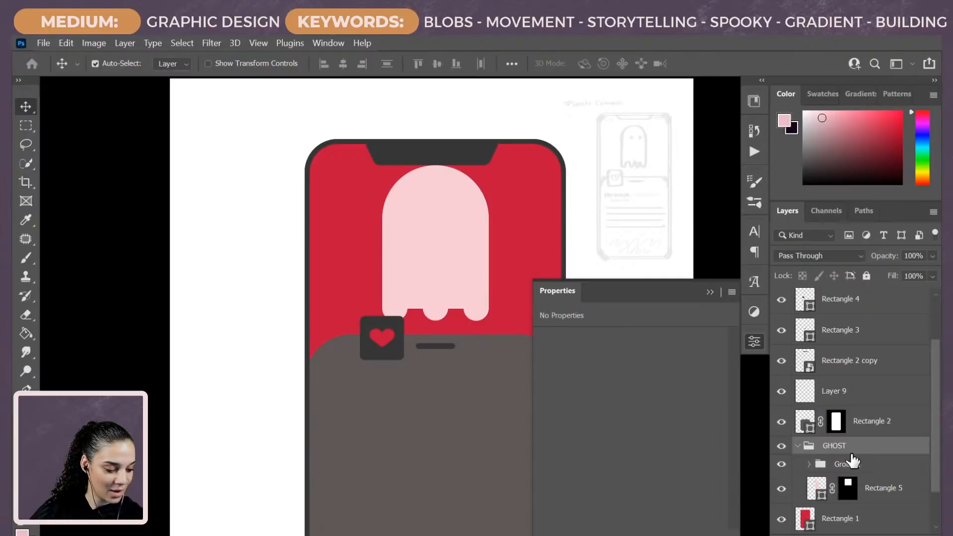
{"action": "left_click", "coordinate": [880, 464]}
{"action": "key", "text": "ctrl+plus"}
{"action": "key", "text": "ctrl+plus"}
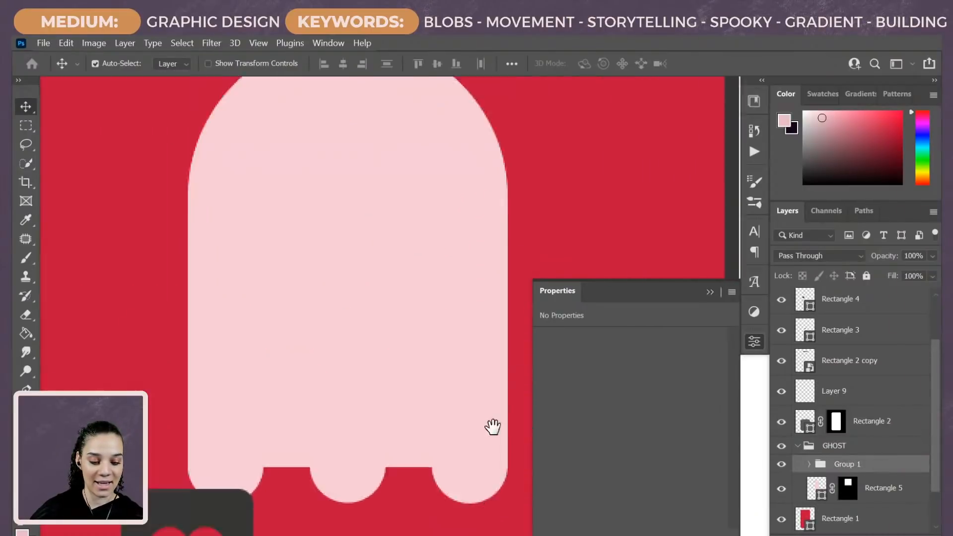
{"action": "left_click", "coordinate": [26, 446]}
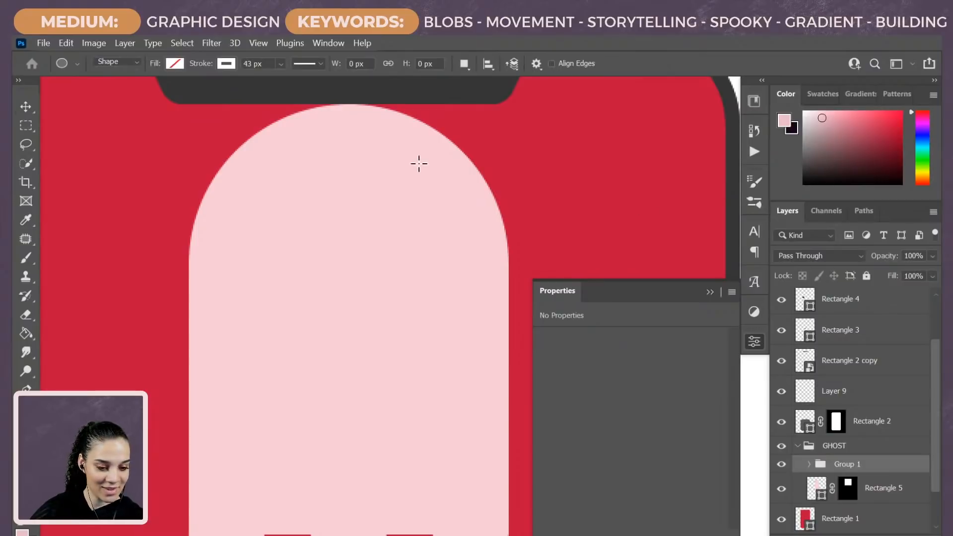
{"action": "left_click_drag", "start_coordinate": [426, 211], "coordinate": [387, 485]}
{"action": "mouse_move", "coordinate": [311, 278]}
{"action": "left_mouse_down"}
{"action": "mouse_move", "coordinate": [347, 331]}
{"action": "mouse_move", "coordinate": [362, 332]}
{"action": "left_mouse_up"}
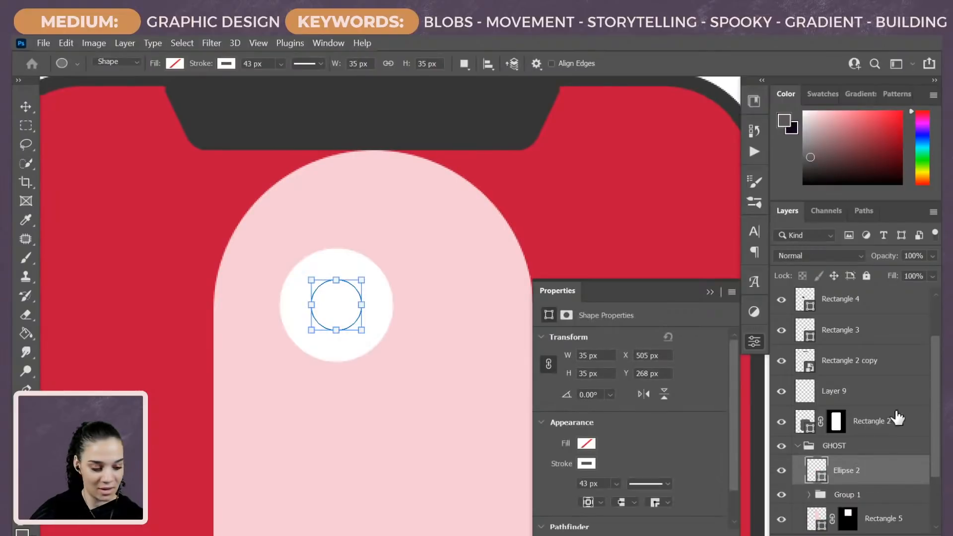
{"action": "left_click", "coordinate": [588, 464]}
{"action": "left_click", "coordinate": [556, 318]}
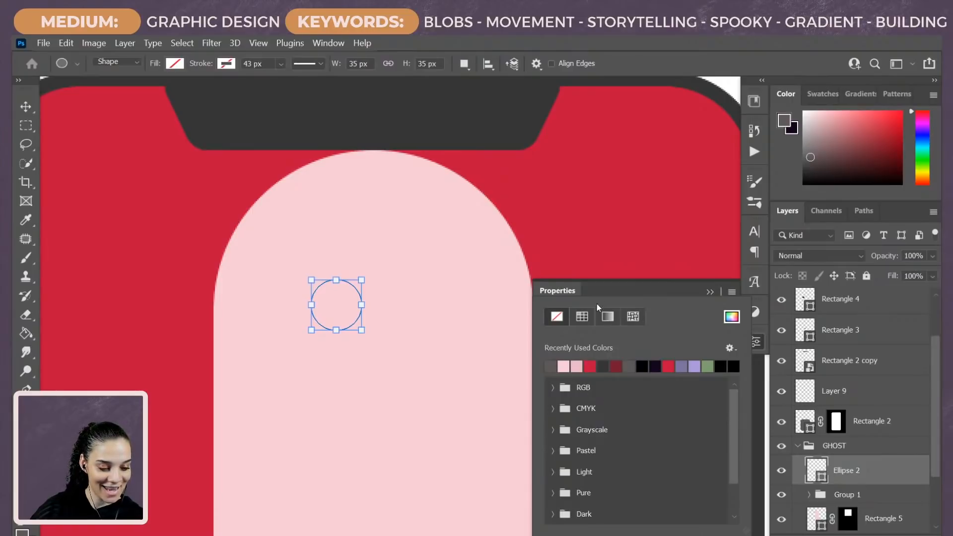
Step: Fill the left eye circle with the recently used grey and shift it slightly to X 507 px, Y 266 px
{"action": "left_click", "coordinate": [620, 286]}
{"action": "left_click", "coordinate": [582, 443]}
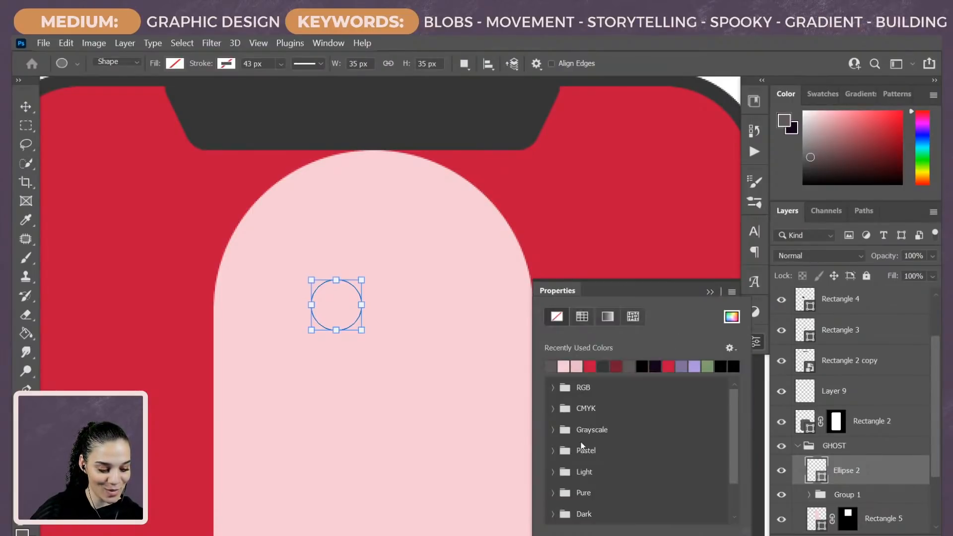
{"action": "left_click", "coordinate": [552, 366]}
{"action": "left_click", "coordinate": [899, 478]}
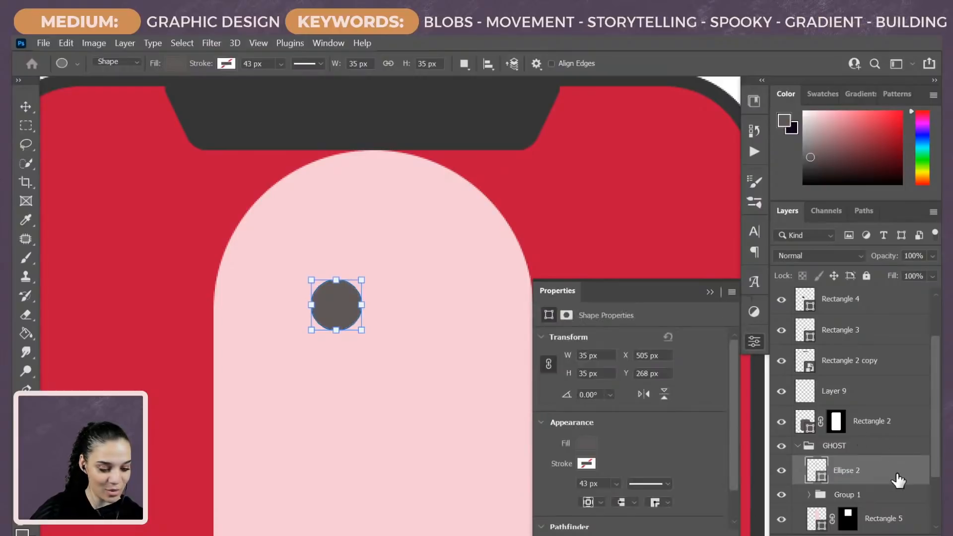
{"action": "key", "text": "ctrl+t"}
{"action": "mouse_move", "coordinate": [346, 320]}
{"action": "left_mouse_down"}
{"action": "mouse_move", "coordinate": [437, 319]}
{"action": "mouse_move", "coordinate": [349, 317]}
{"action": "left_mouse_up"}
{"action": "key", "text": "Return"}
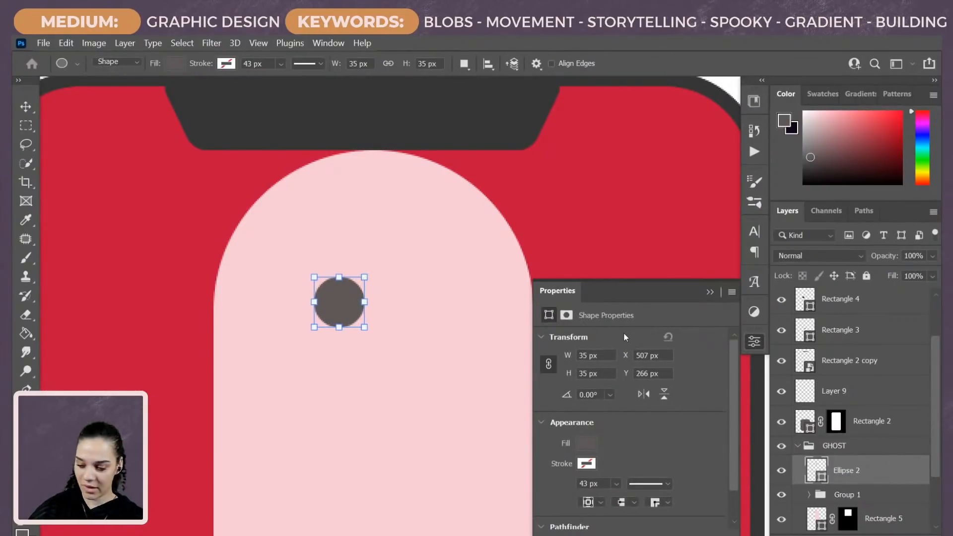
Step: Duplicate the left eye and move the copy straight across to X 588 px as the ghost's right eye
{"action": "key", "text": "ctrl+j"}
{"action": "key", "text": "ctrl+t"}
{"action": "left_click_drag", "start_coordinate": [333, 317], "coordinate": [451, 318]}
{"action": "key", "text": "Return"}
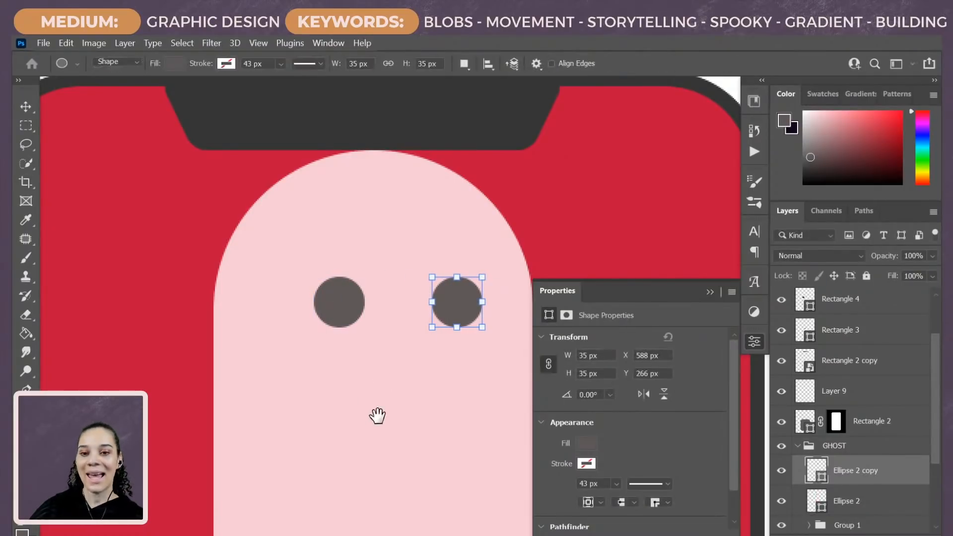
Step: Examine the ghost's eyes and scalloped hem up close and in proportion to the whole phone
{"action": "left_click_drag", "start_coordinate": [377, 415], "coordinate": [377, 263]}
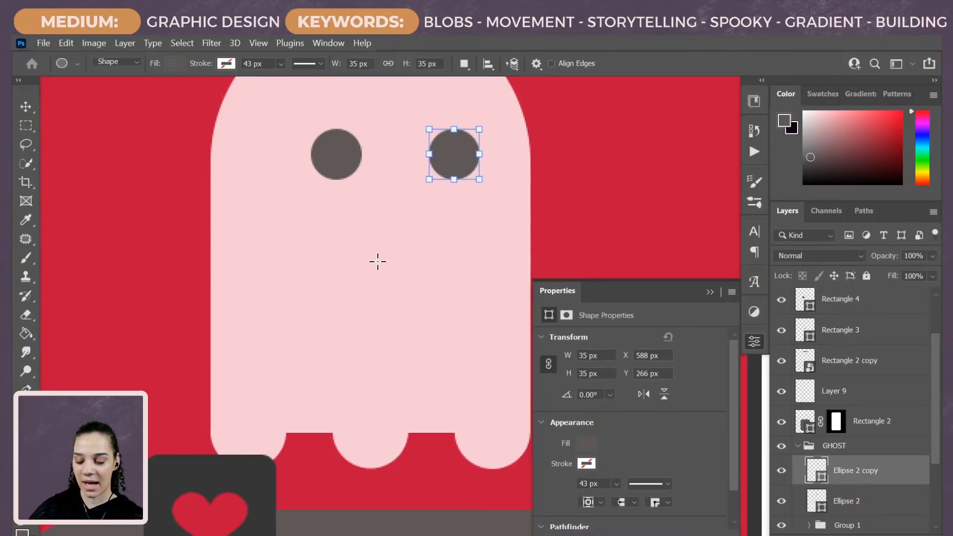
{"action": "key", "text": "ctrl+minus"}
{"action": "key", "text": "ctrl+plus"}
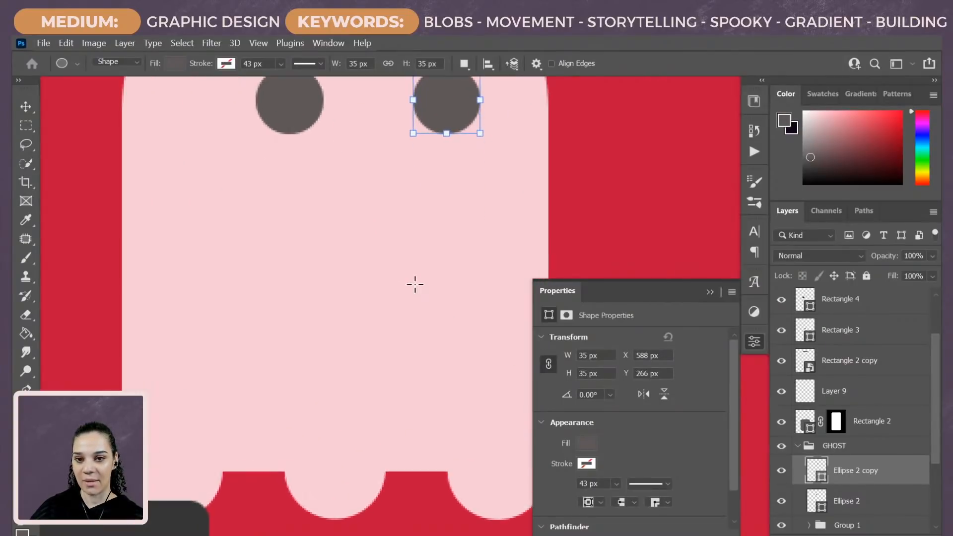
{"action": "key", "text": "ctrl+minus"}
{"action": "key", "text": "ctrl+minus"}
{"action": "key", "text": "ctrl+minus"}
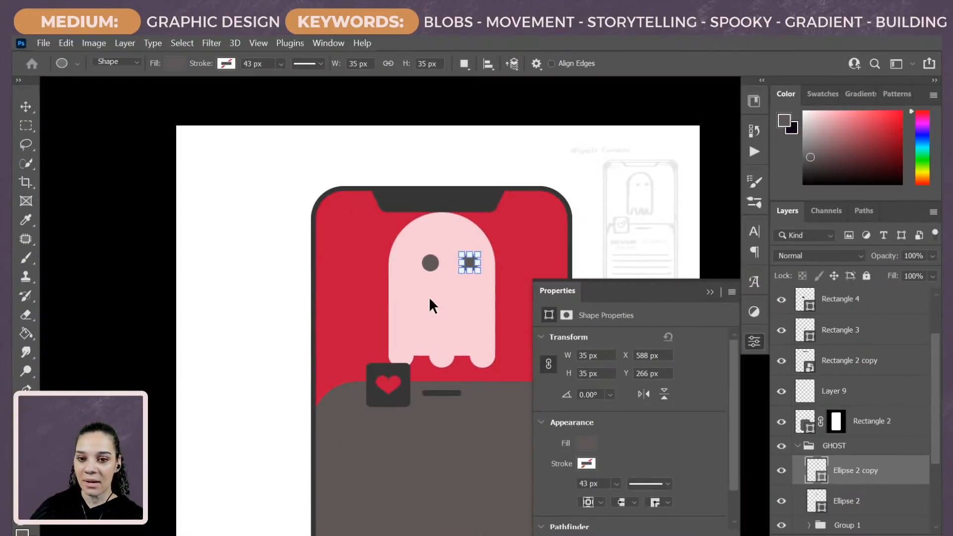
{"action": "key", "text": "ctrl+plus"}
{"action": "key", "text": "ctrl+plus"}
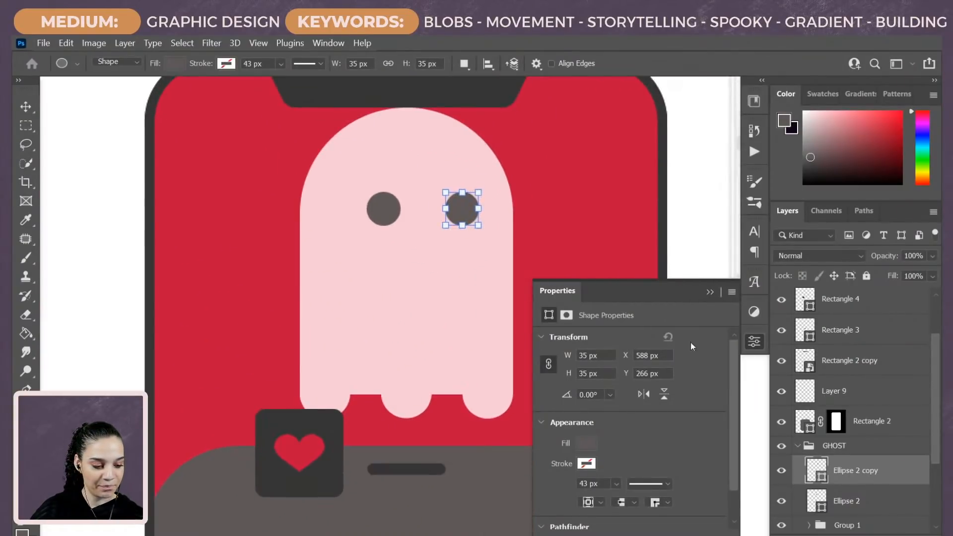
Step: Sample the pale pink of the ghost body and save it as a color in the library's WEEK 1_EP2 group
{"action": "left_click", "coordinate": [754, 102]}
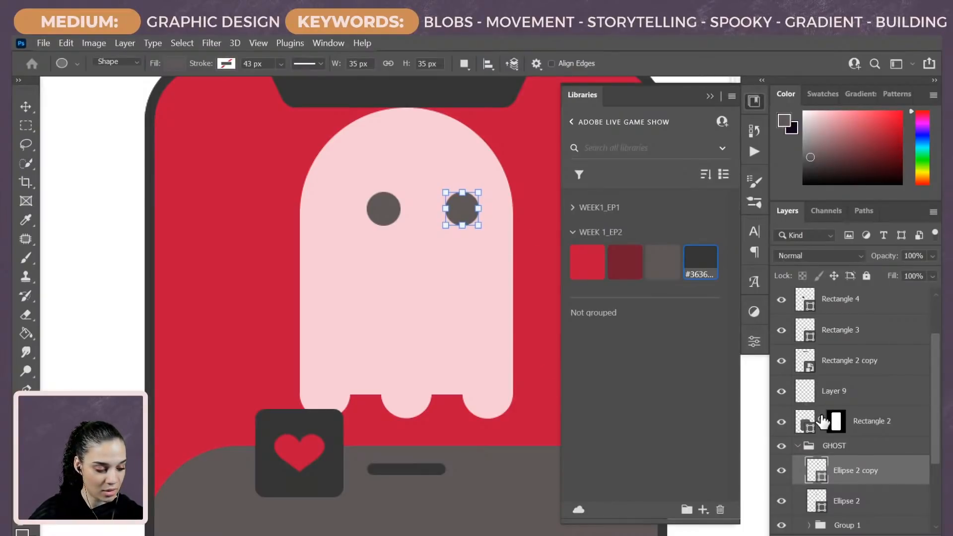
{"action": "scroll", "coordinate": [896, 505], "scroll_direction": "down", "scroll_amount": 2}
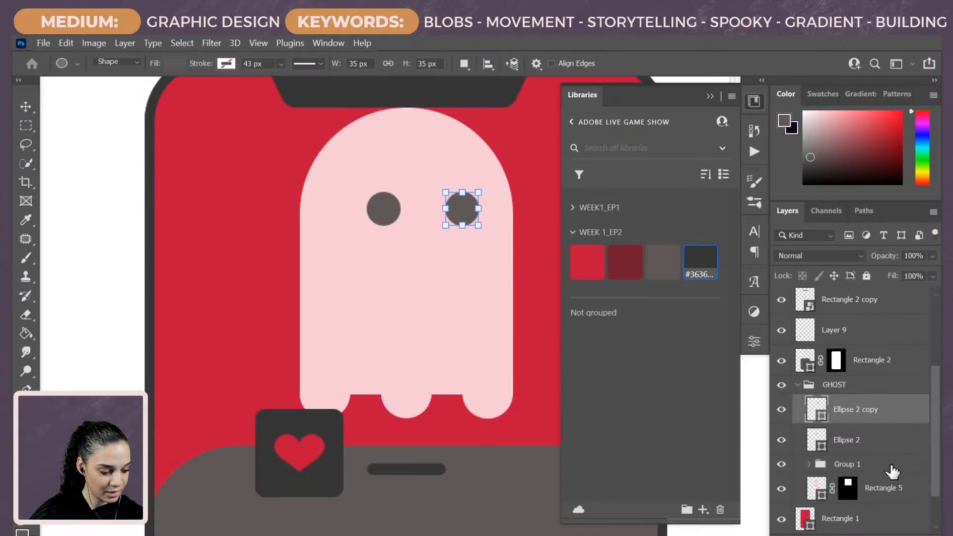
{"action": "left_click", "coordinate": [890, 468]}
{"action": "left_click", "coordinate": [906, 500]}
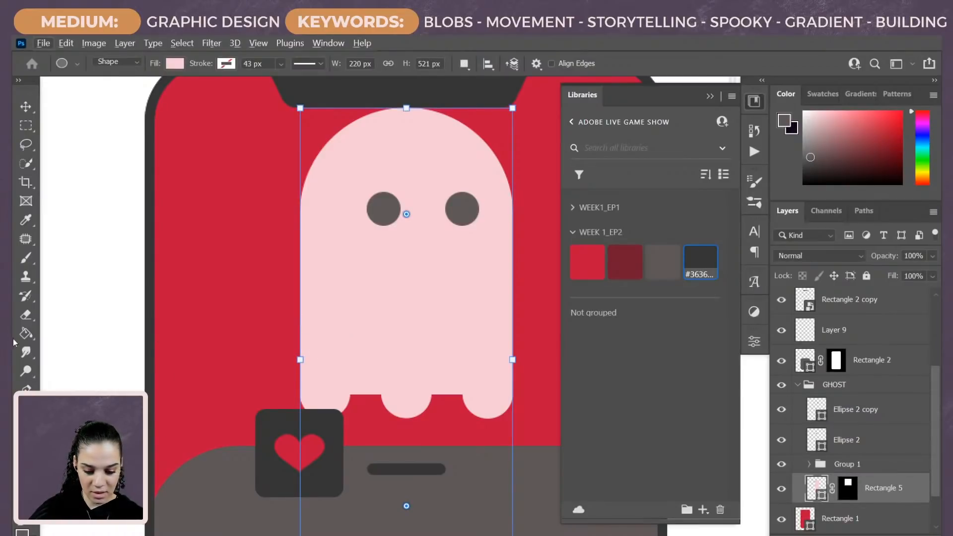
{"action": "key", "text": "b"}
{"action": "left_click", "coordinate": [402, 319], "text": "alt"}
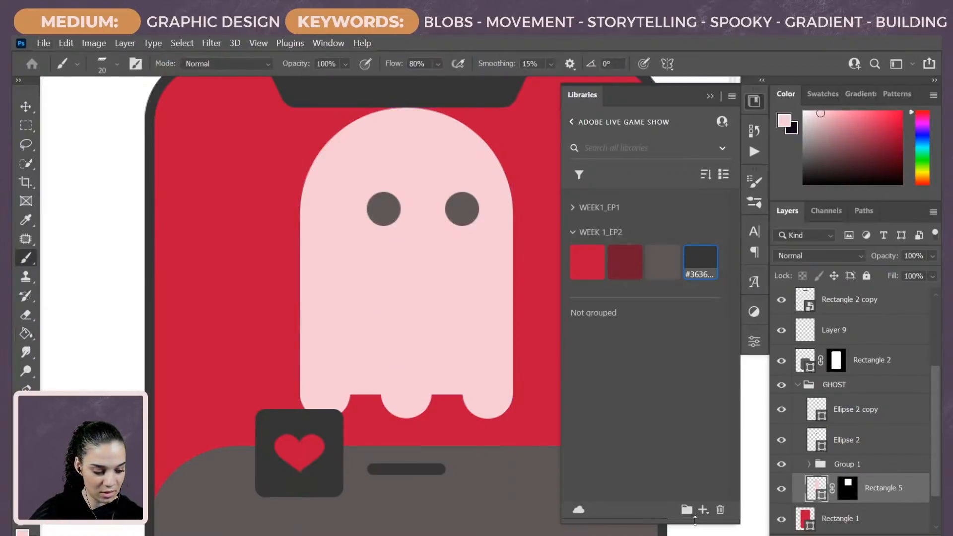
{"action": "left_click", "coordinate": [702, 510]}
{"action": "left_click", "coordinate": [621, 434]}
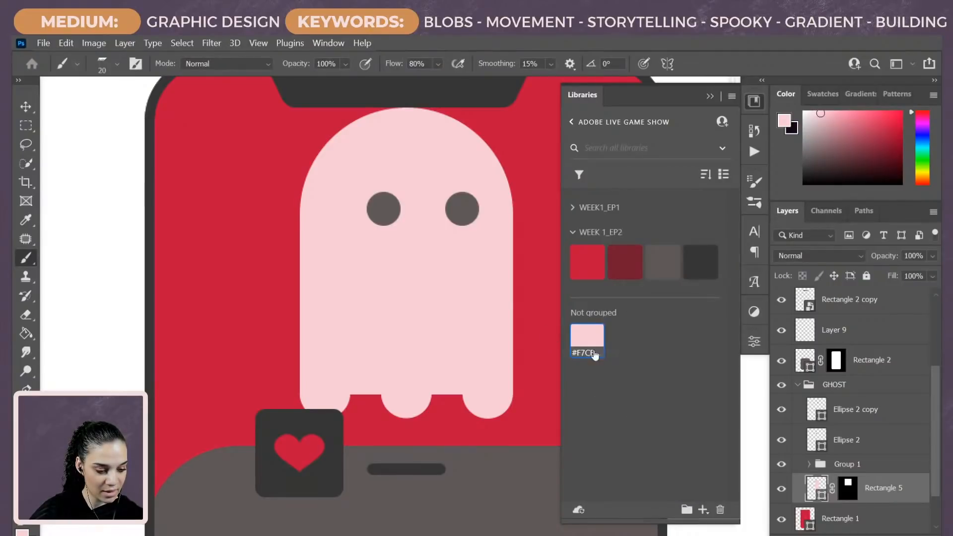
{"action": "left_click_drag", "start_coordinate": [594, 351], "coordinate": [580, 261]}
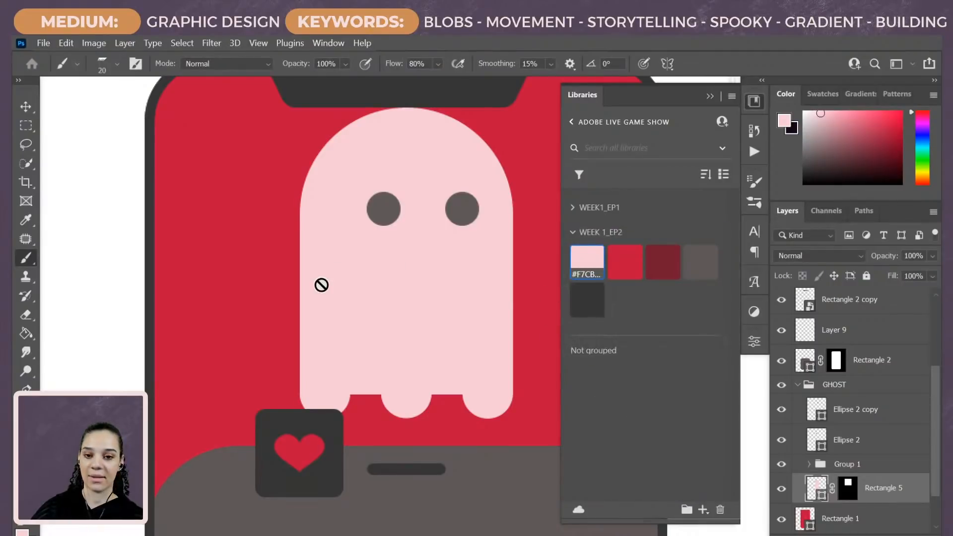
{"action": "left_click", "coordinate": [754, 101]}
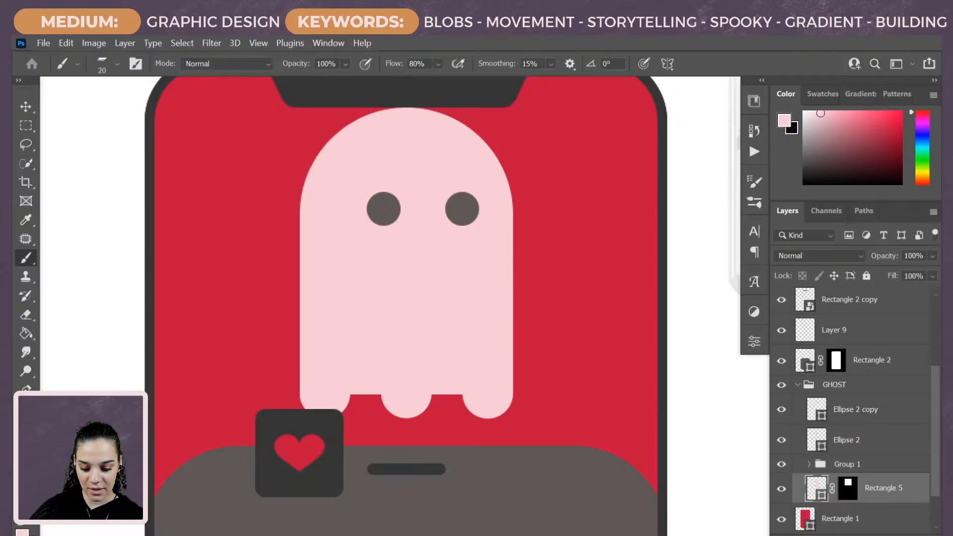
Step: Draw a triangle about 54 by 62 px on the white canvas beside the phone and rotate it 90°
{"action": "key", "text": "u"}
{"action": "key", "text": "shift+u"}
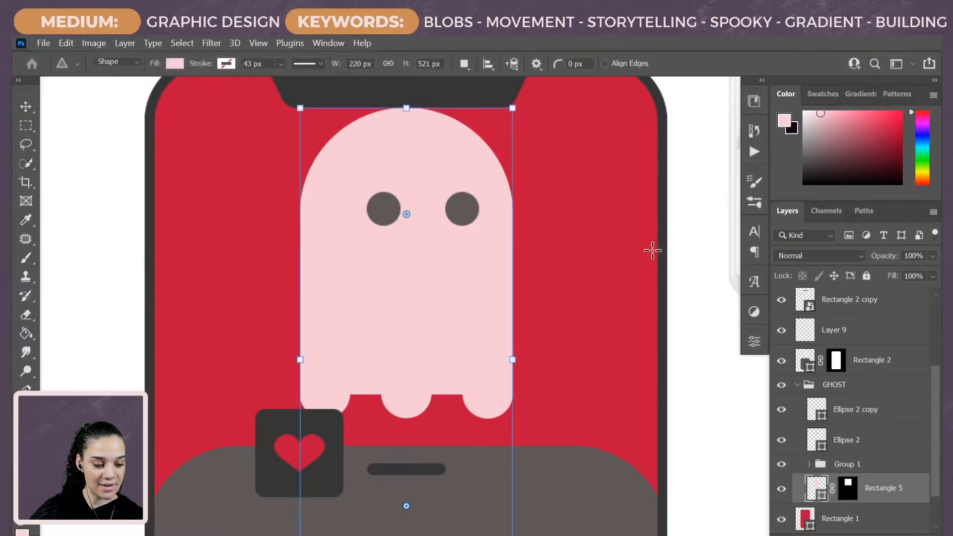
{"action": "left_click_drag", "start_coordinate": [91, 298], "coordinate": [248, 318]}
{"action": "left_click_drag", "start_coordinate": [167, 249], "coordinate": [219, 308]}
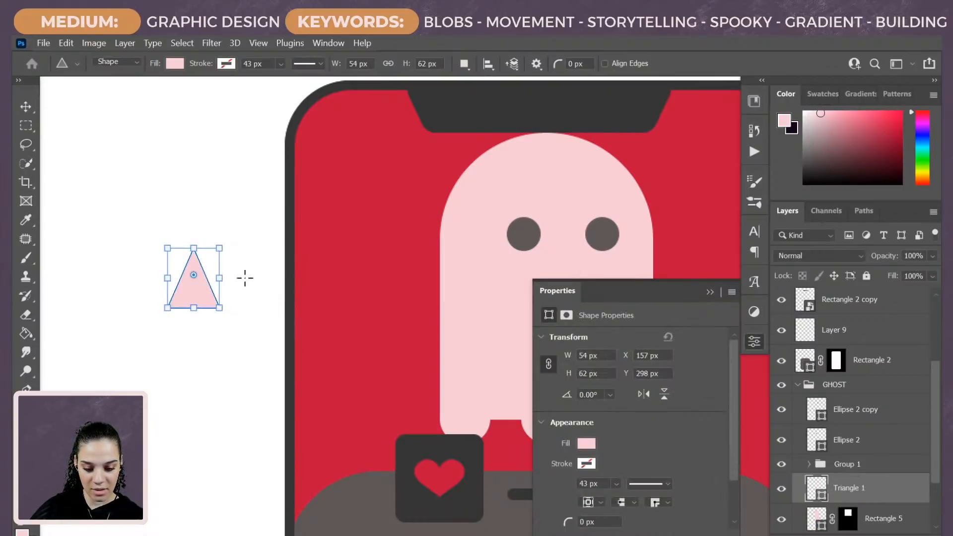
{"action": "key", "text": "ctrl+t"}
{"action": "left_click_drag", "start_coordinate": [227, 211], "coordinate": [244, 297]}
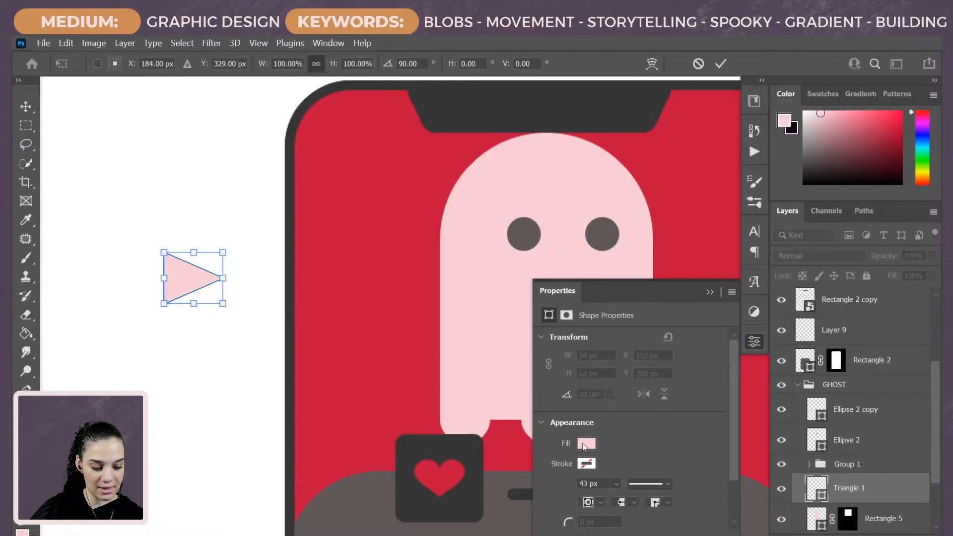
Step: Fill the triangle with the recently used dark red and round its corners to about 7 px
{"action": "left_click", "coordinate": [585, 445]}
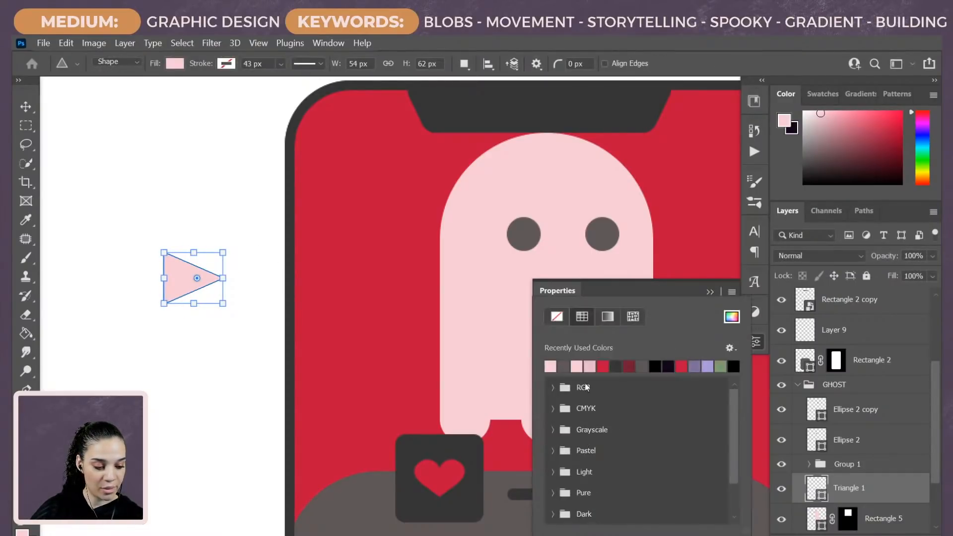
{"action": "left_click", "coordinate": [551, 366]}
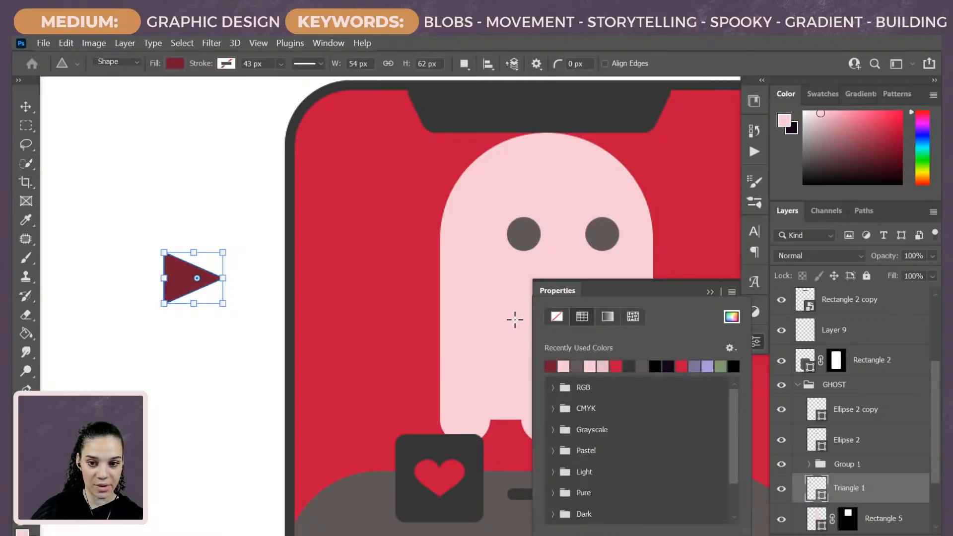
{"action": "left_click", "coordinate": [886, 492]}
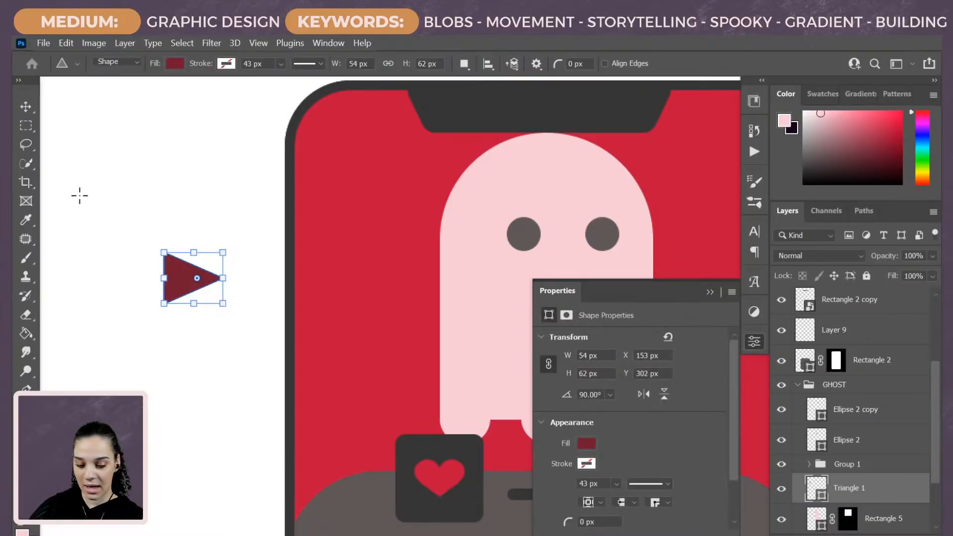
{"action": "key", "text": "ctrl+plus"}
{"action": "key", "text": "ctrl+plus"}
{"action": "left_click_drag", "start_coordinate": [95, 258], "coordinate": [506, 354]}
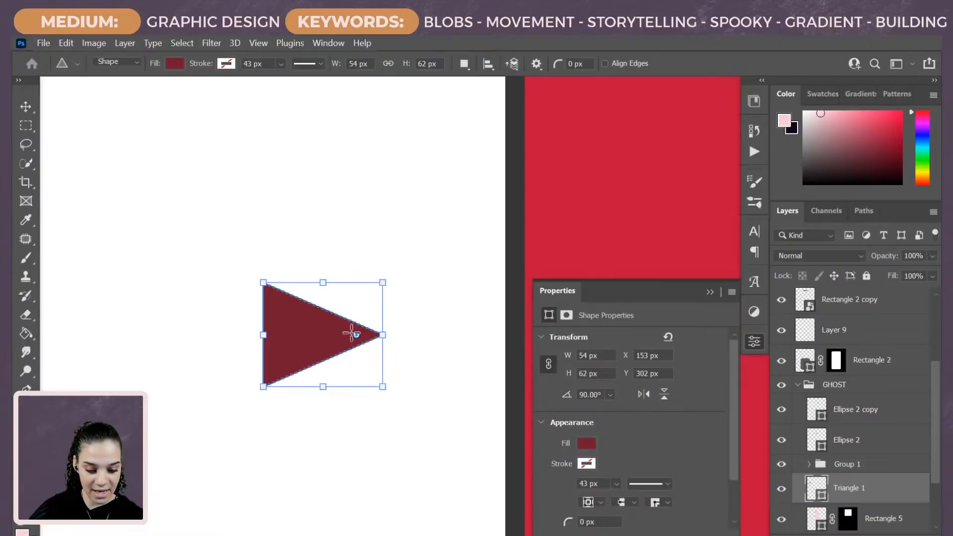
{"action": "mouse_move", "coordinate": [361, 336]}
{"action": "left_mouse_down"}
{"action": "mouse_move", "coordinate": [362, 347]}
{"action": "mouse_move", "coordinate": [349, 335]}
{"action": "left_mouse_up"}
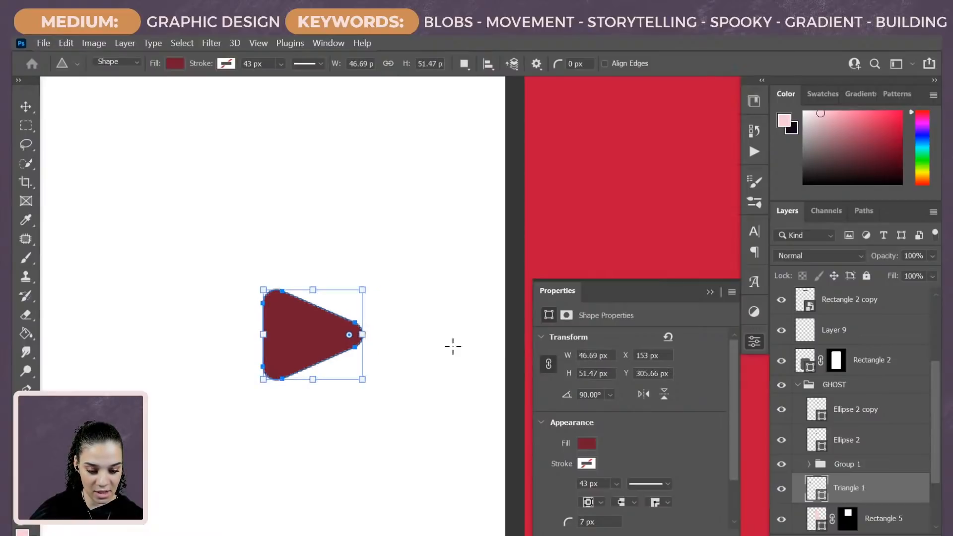
Step: Duplicate the rounded triangle, turn the copy to face the opposite way and overlap the two tips to form a bow tie
{"action": "key", "text": "ctrl+j"}
{"action": "key", "text": "ctrl+t"}
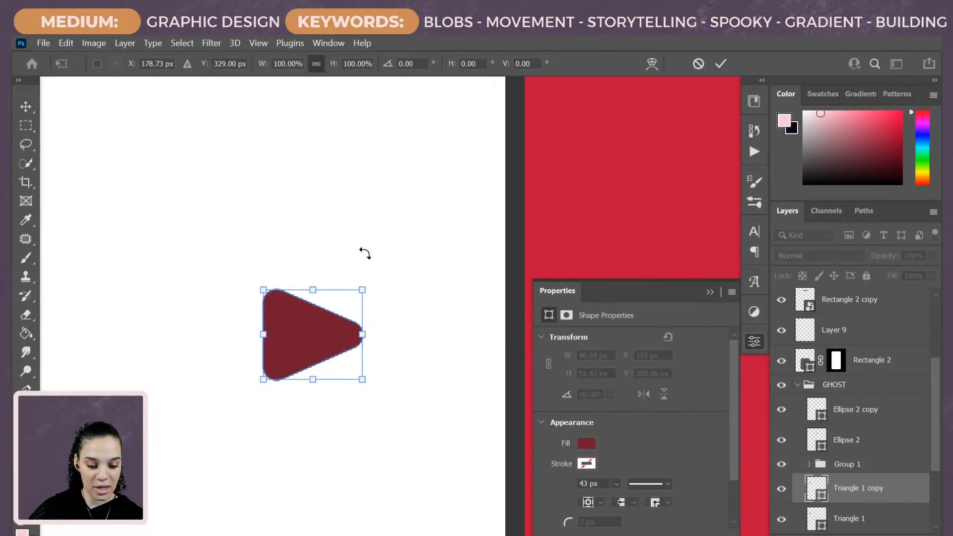
{"action": "left_click_drag", "start_coordinate": [376, 242], "coordinate": [249, 424]}
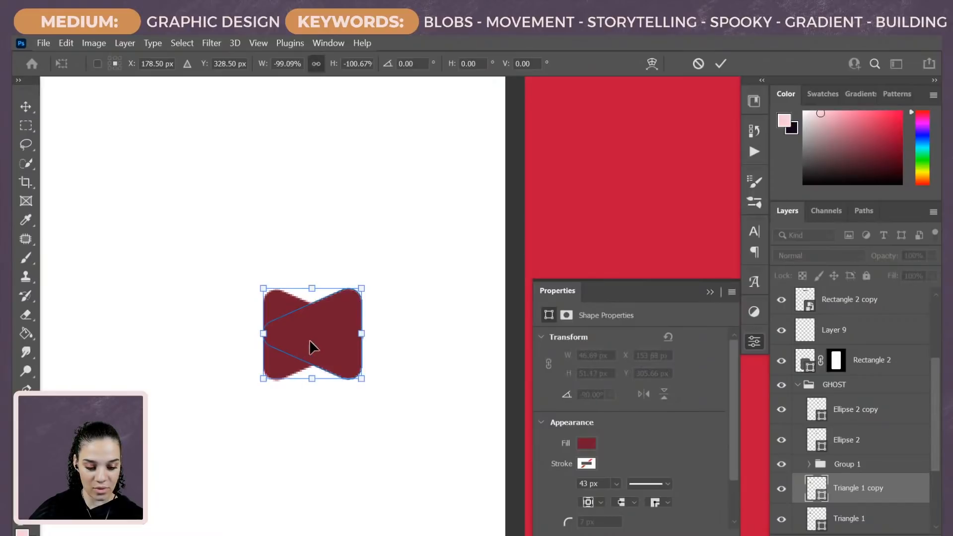
{"action": "left_click_drag", "start_coordinate": [311, 344], "coordinate": [379, 345]}
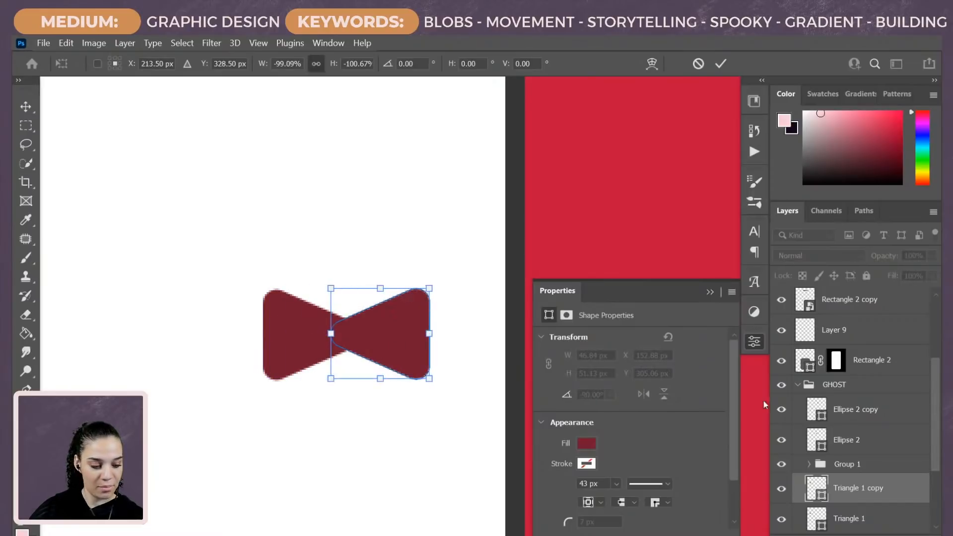
{"action": "key", "text": "Return"}
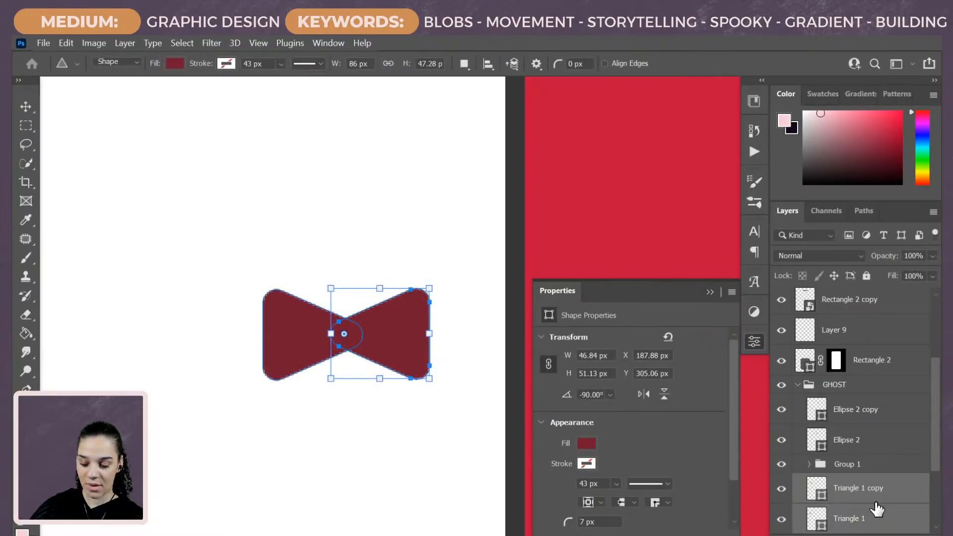
Step: Group the two triangle layers as BOW and convert the group to a smart object
{"action": "left_click", "coordinate": [877, 509], "text": "shift"}
{"action": "key", "text": "ctrl+g"}
{"action": "double_click", "coordinate": [846, 482]}
{"action": "type", "text": "B"}
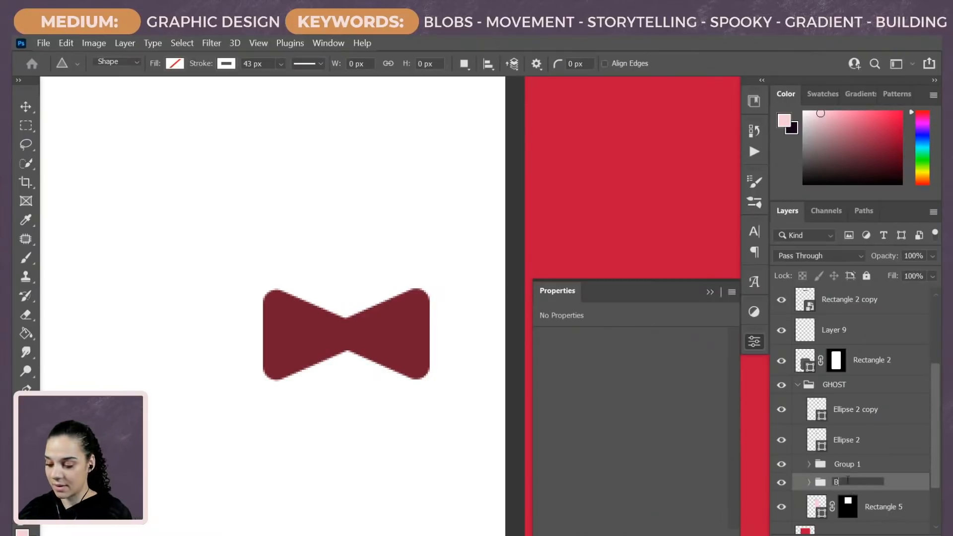
{"action": "type", "text": "OW"}
{"action": "key", "text": "Return"}
{"action": "right_click", "coordinate": [849, 483]}
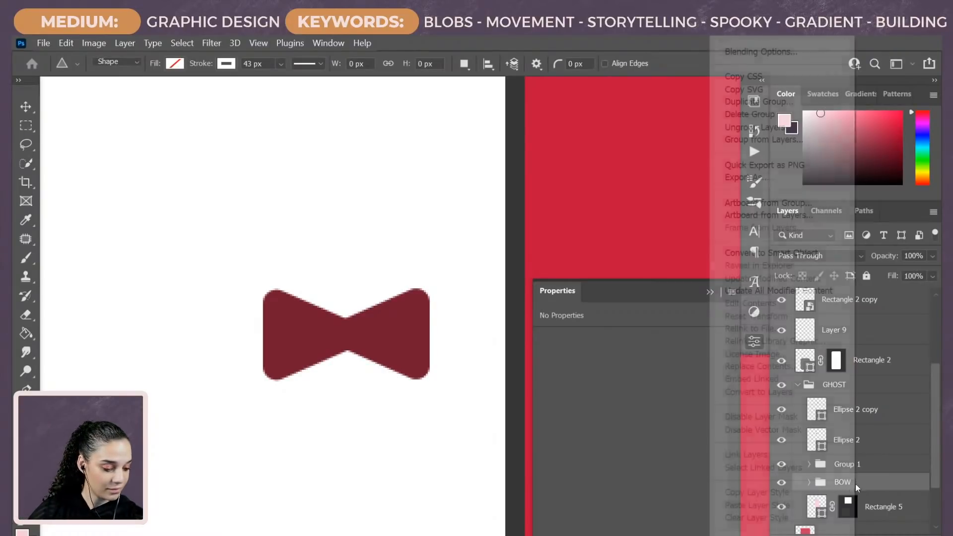
{"action": "left_click", "coordinate": [786, 254]}
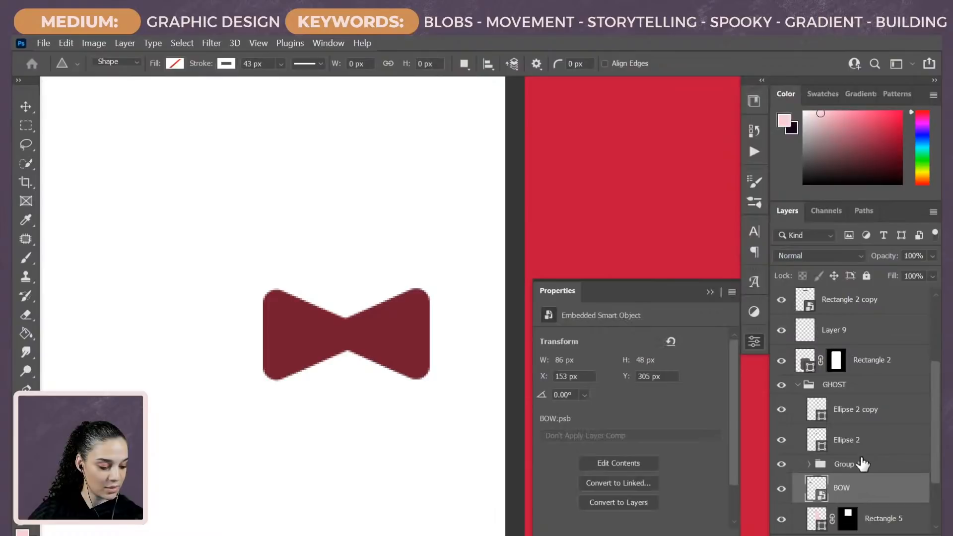
Step: Scale the bow to about 57.98% and place it on the ghost below the eyes, at X 540 px, Y 349 px
{"action": "key", "text": "ctrl+t"}
{"action": "left_click_drag", "start_coordinate": [340, 372], "coordinate": [672, 223]}
{"action": "left_click_drag", "start_coordinate": [573, 240], "coordinate": [15, 230]}
{"action": "key", "text": "ctrl+minus"}
{"action": "key", "text": "ctrl+minus"}
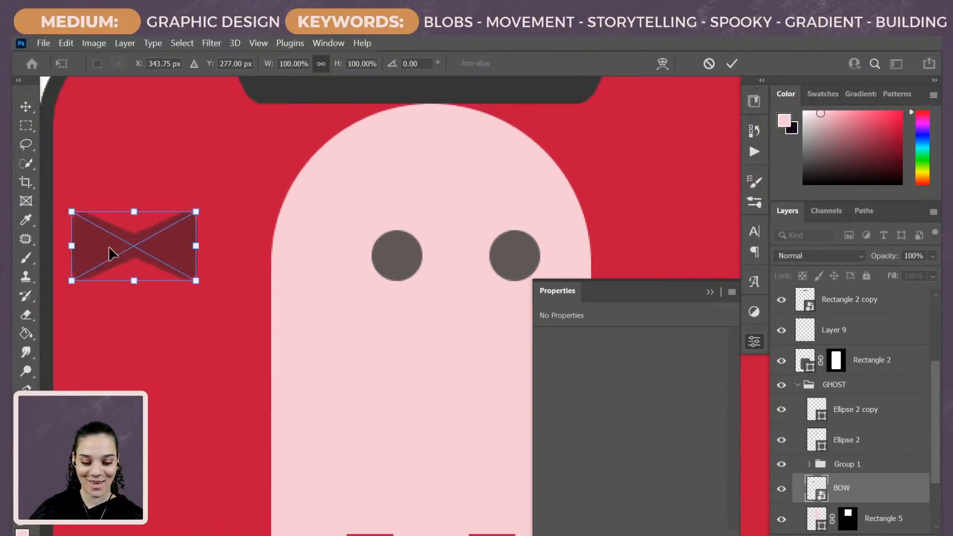
{"action": "left_click_drag", "start_coordinate": [433, 309], "coordinate": [215, 252]}
{"action": "left_click_drag", "start_coordinate": [57, 214], "coordinate": [258, 299]}
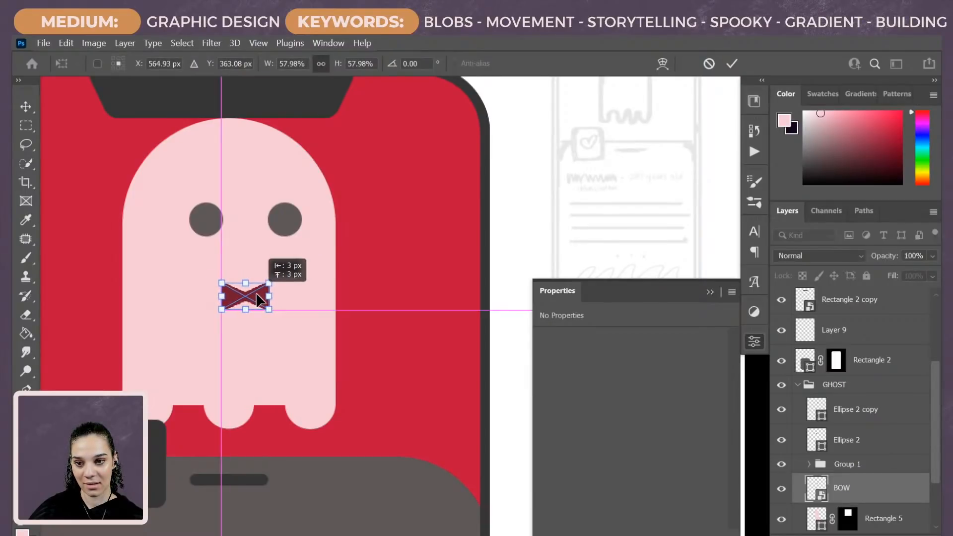
{"action": "key", "text": "Return"}
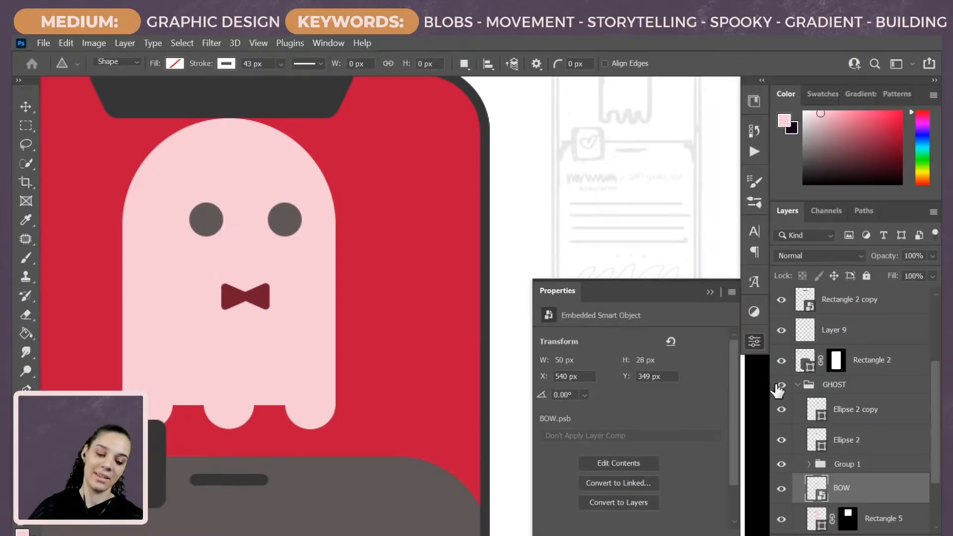
Step: Inspect the bow tie and the two eyes on the ghost up close
{"action": "key", "text": "ctrl+0"}
{"action": "key", "text": "ctrl+plus"}
{"action": "key", "text": "ctrl+plus"}
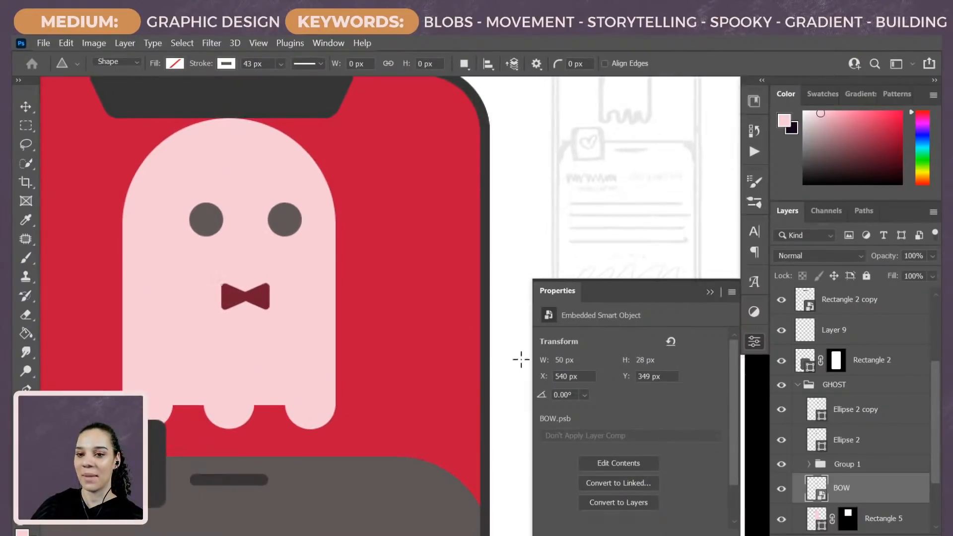
{"action": "key", "text": "ctrl+plus"}
{"action": "left_click_drag", "start_coordinate": [182, 227], "coordinate": [453, 313]}
{"action": "key", "text": "ctrl+plus"}
{"action": "key", "text": "ctrl+plus"}
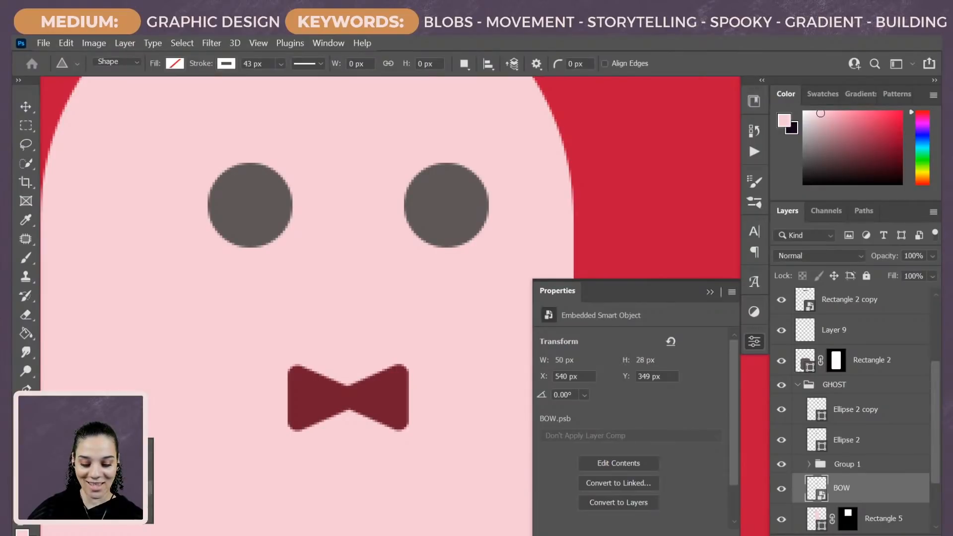
Step: Sample the eyes' grey and draw a rounded rectangle about 22 by 5 px between them as the ghost's mouth
{"action": "left_click", "coordinate": [82, 446]}
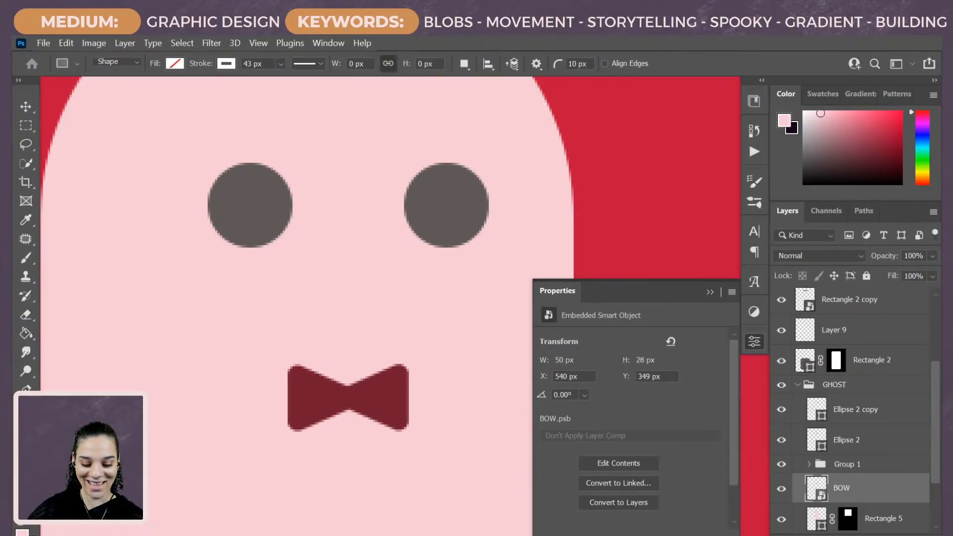
{"action": "left_click", "coordinate": [272, 219]}
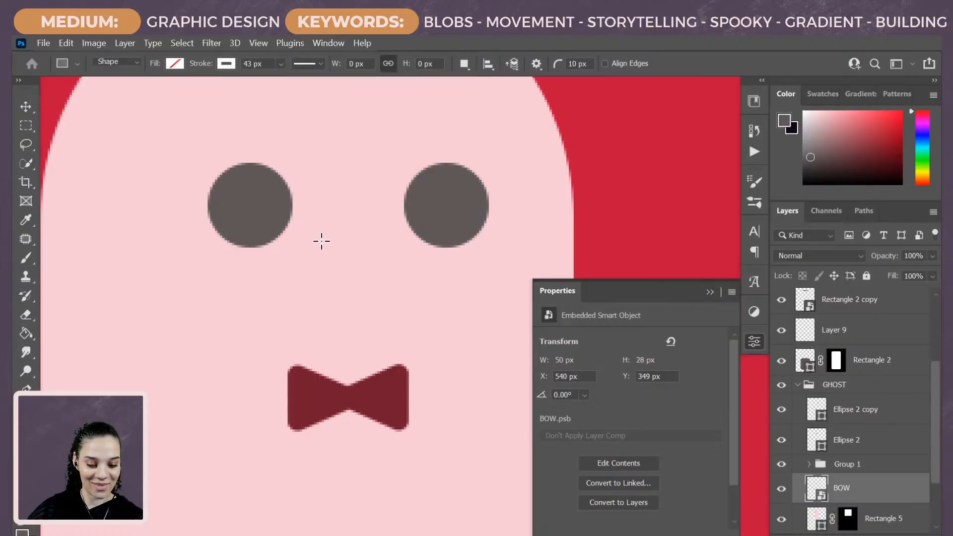
{"action": "mouse_move", "coordinate": [319, 241]}
{"action": "left_mouse_down"}
{"action": "mouse_move", "coordinate": [356, 257]}
{"action": "mouse_move", "coordinate": [372, 253]}
{"action": "left_mouse_up"}
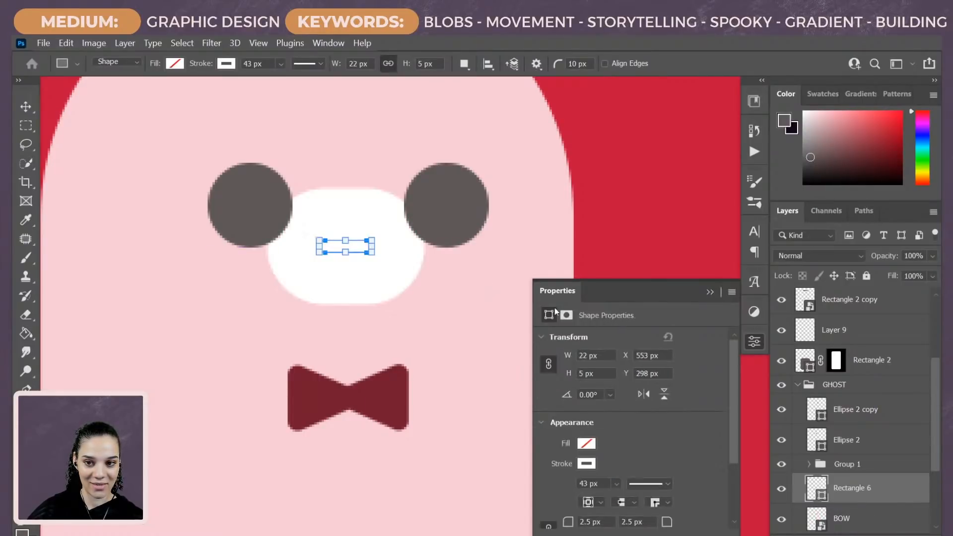
Step: Remove the mouth's stroke and fill the shape with the eyes' recently used grey
{"action": "left_click", "coordinate": [584, 458]}
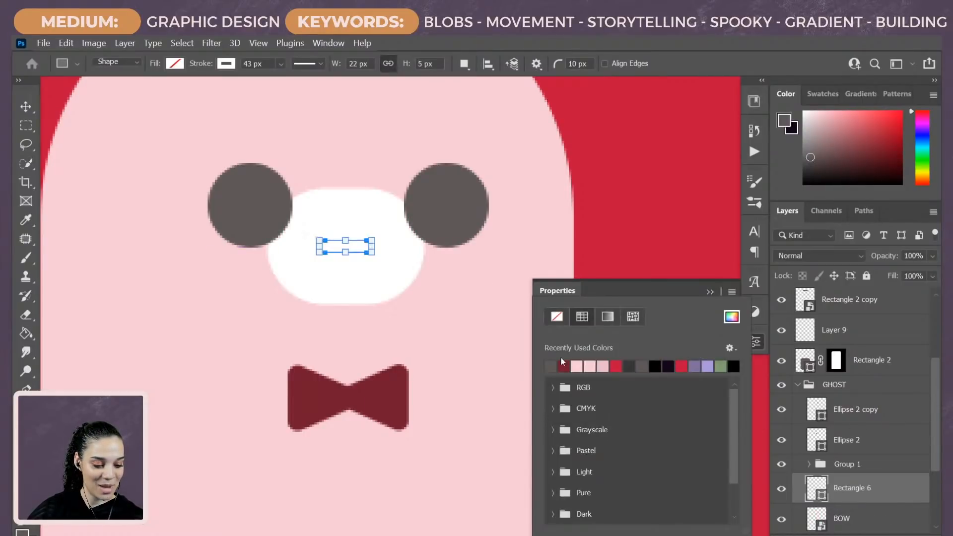
{"action": "left_click", "coordinate": [556, 316]}
{"action": "left_click", "coordinate": [646, 289]}
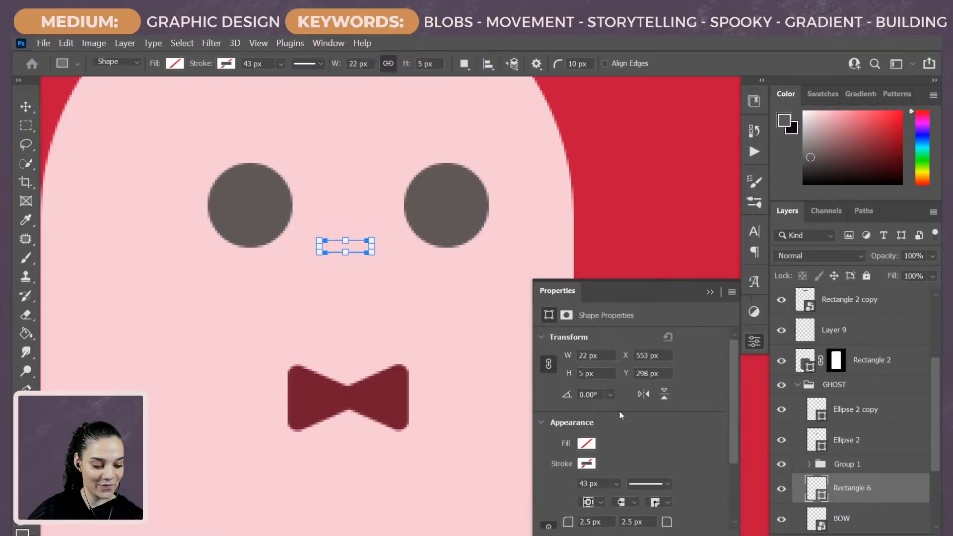
{"action": "left_click", "coordinate": [591, 439]}
{"action": "left_click", "coordinate": [551, 366]}
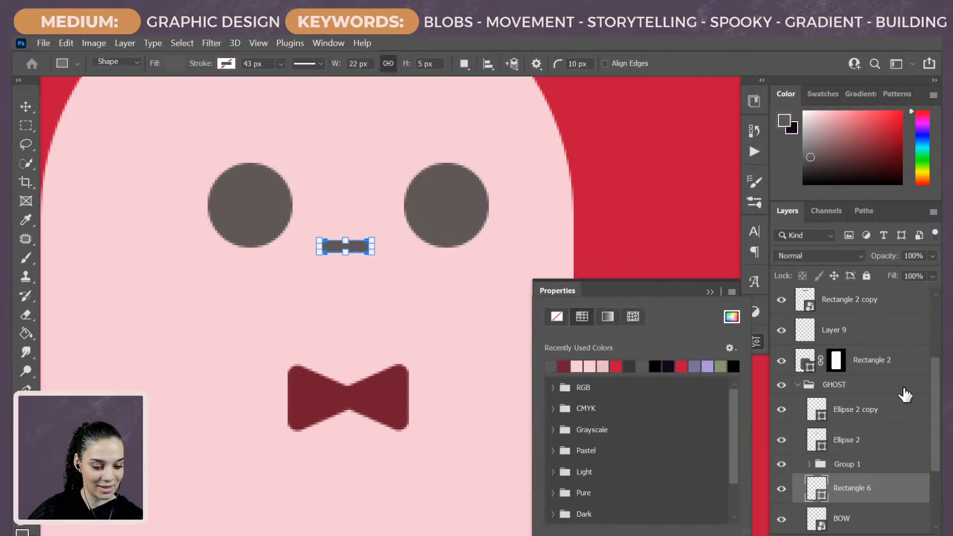
Step: Move the mouth to X 569, Y 301 px and the bow tie beneath it to X 569, Y 363.08 px, then collapse the GHOST group
{"action": "key", "text": "ctrl+t"}
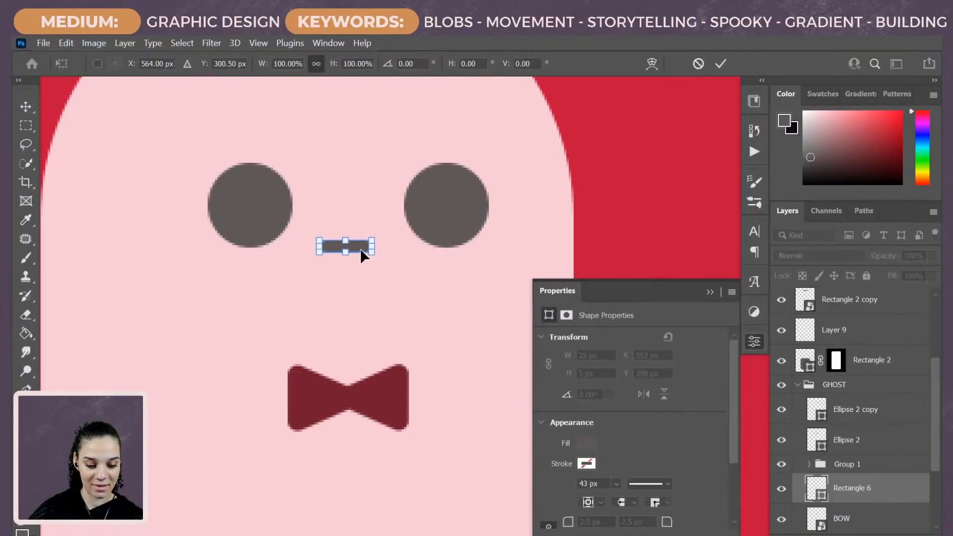
{"action": "left_click_drag", "start_coordinate": [357, 248], "coordinate": [370, 249]}
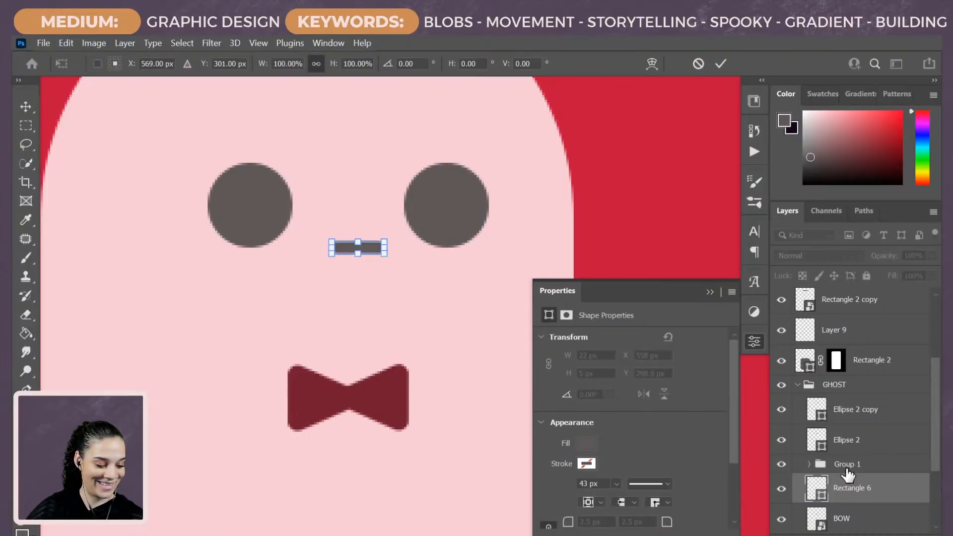
{"action": "scroll", "coordinate": [875, 466], "scroll_direction": "down", "scroll_amount": 1}
{"action": "left_click", "coordinate": [859, 488]}
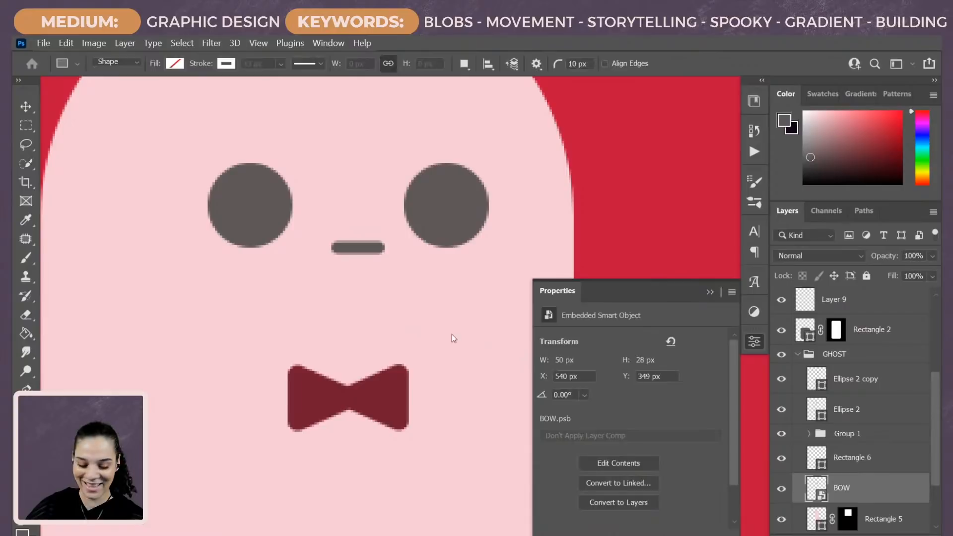
{"action": "key", "text": "ctrl+t"}
{"action": "mouse_move", "coordinate": [374, 397]}
{"action": "left_mouse_down"}
{"action": "mouse_move", "coordinate": [397, 395]}
{"action": "mouse_move", "coordinate": [385, 393]}
{"action": "left_mouse_up"}
{"action": "scroll", "coordinate": [472, 400], "scroll_direction": "down", "scroll_amount": 4}
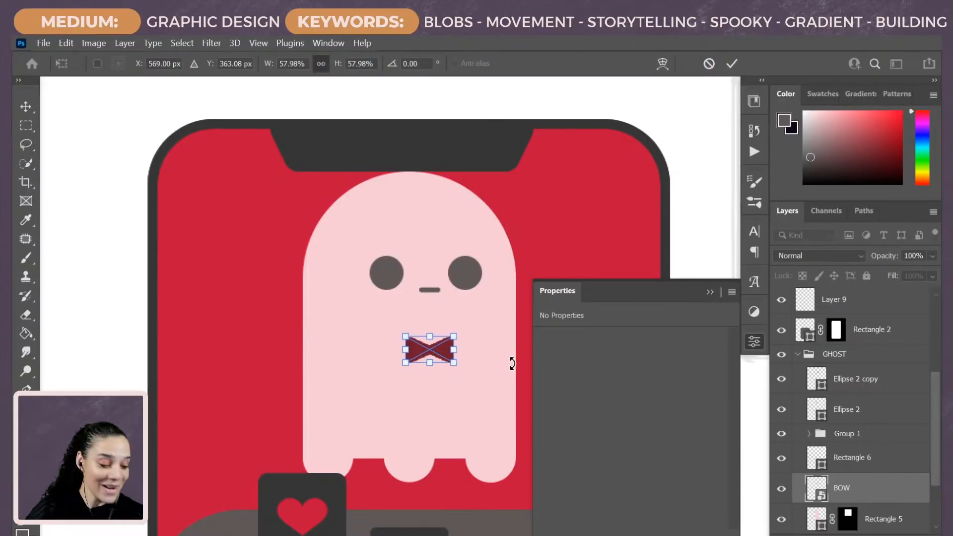
{"action": "left_click", "coordinate": [798, 354]}
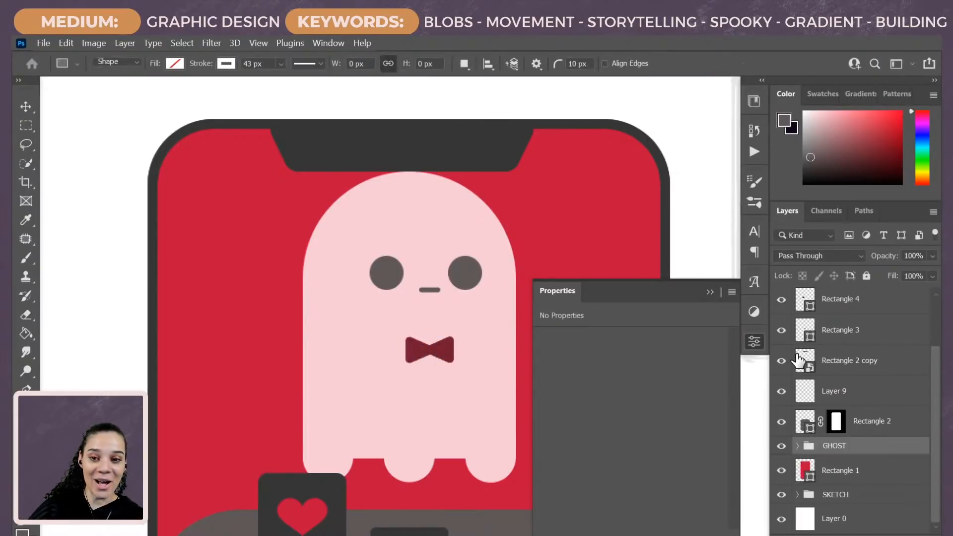
Step: Examine the ghost up close and within the whole screen, and check the artwork's contrast in a greyscale colour proof
{"action": "key", "text": "ctrl+minus"}
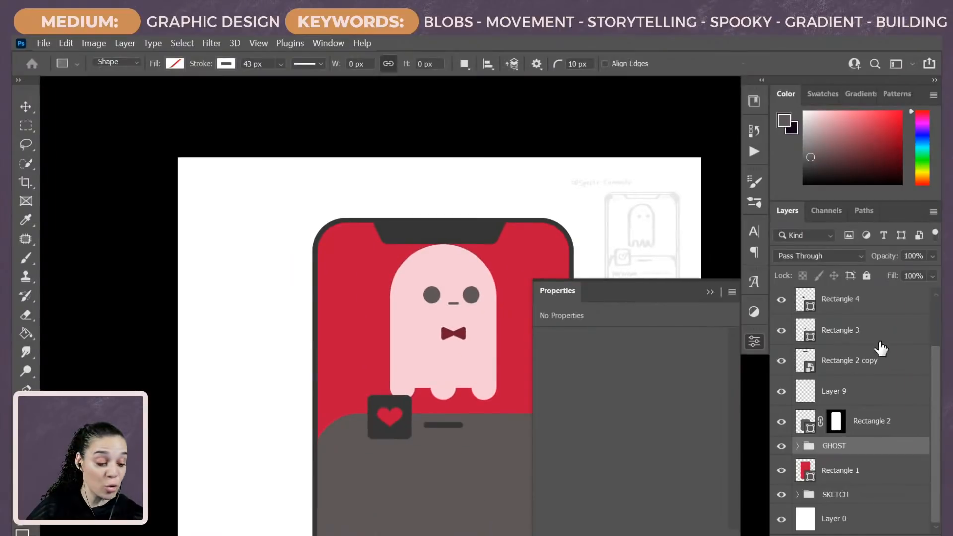
{"action": "key", "text": "ctrl+plus"}
{"action": "key", "text": "ctrl+plus"}
{"action": "key", "text": "ctrl+plus"}
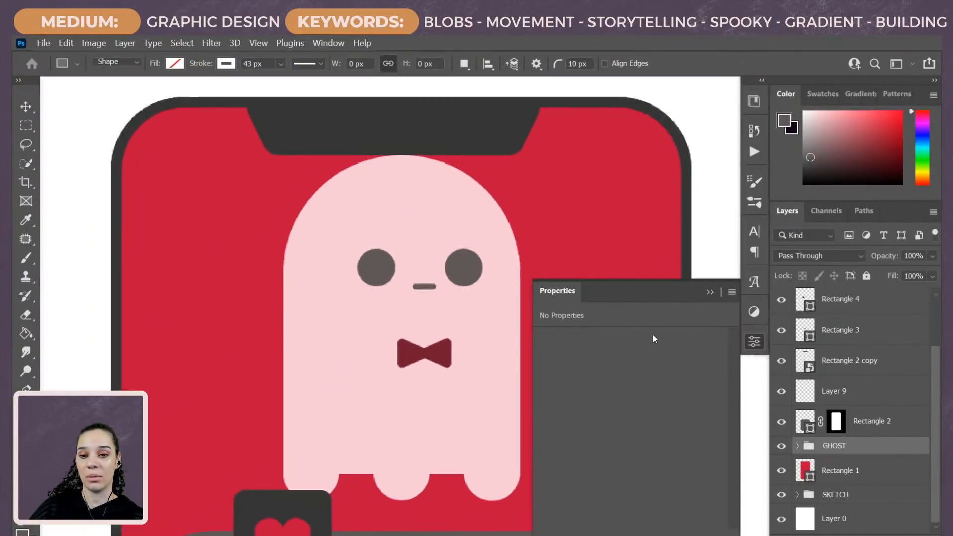
{"action": "key", "text": "ctrl+minus"}
{"action": "key", "text": "ctrl+minus"}
{"action": "key", "text": "ctrl+minus"}
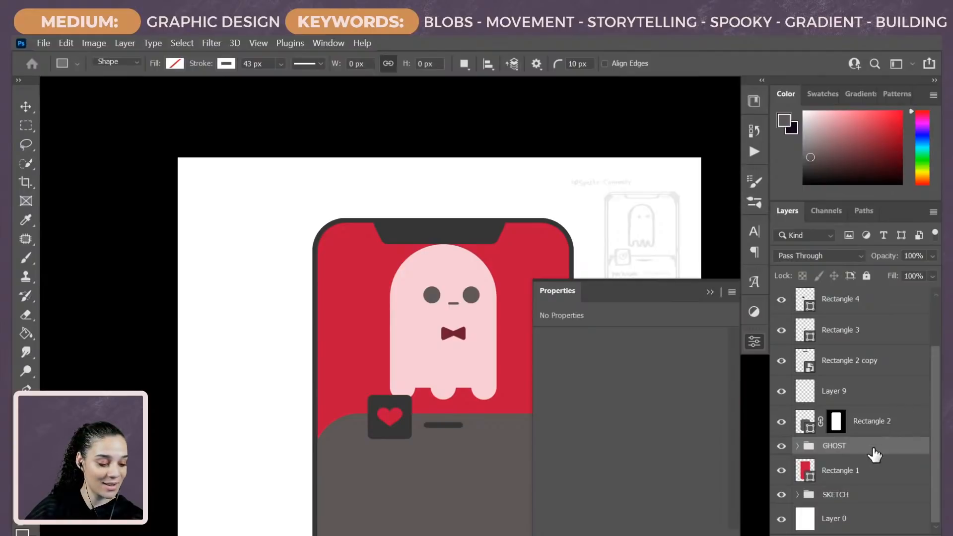
{"action": "left_click", "coordinate": [797, 446]}
{"action": "left_click", "coordinate": [797, 446]}
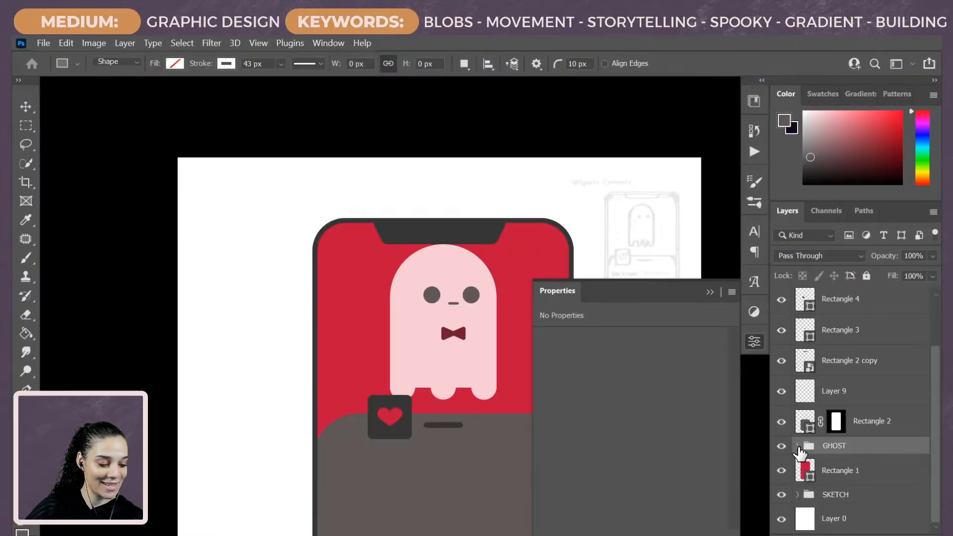
{"action": "key", "text": "ctrl+y"}
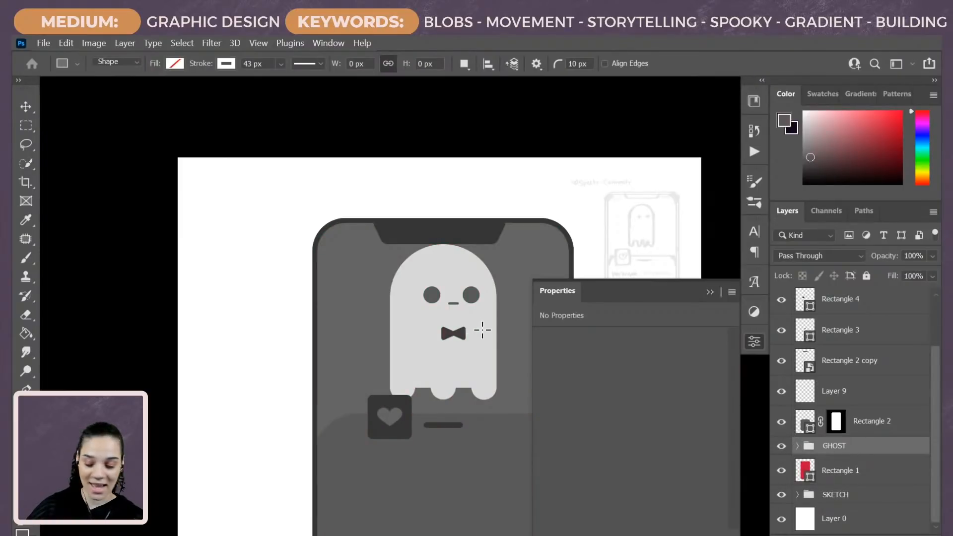
{"action": "key", "text": "ctrl+y"}
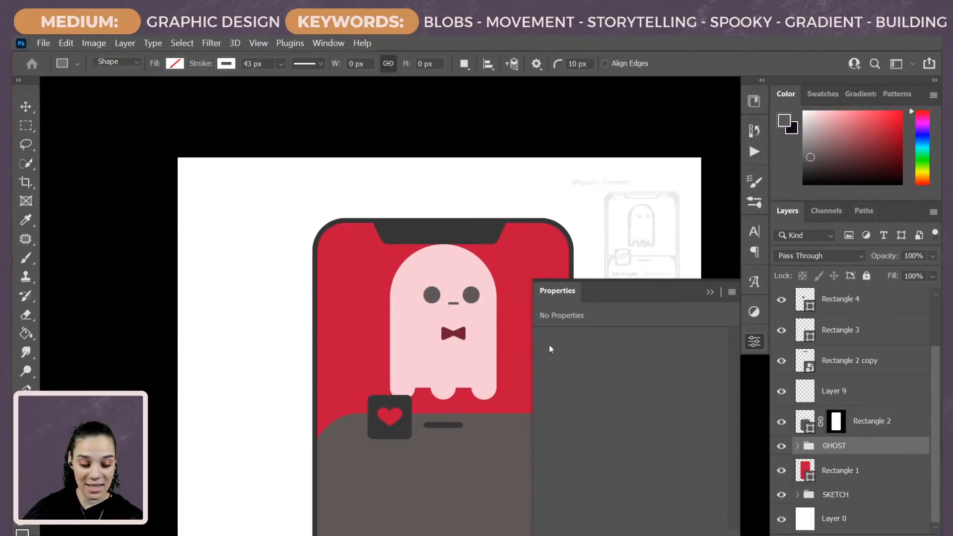
Step: Convert the GHOST group to a smart object
{"action": "key", "text": "ctrl+t"}
{"action": "mouse_move", "coordinate": [466, 332]}
{"action": "left_mouse_down"}
{"action": "mouse_move", "coordinate": [468, 352]}
{"action": "mouse_move", "coordinate": [470, 334]}
{"action": "left_mouse_up"}
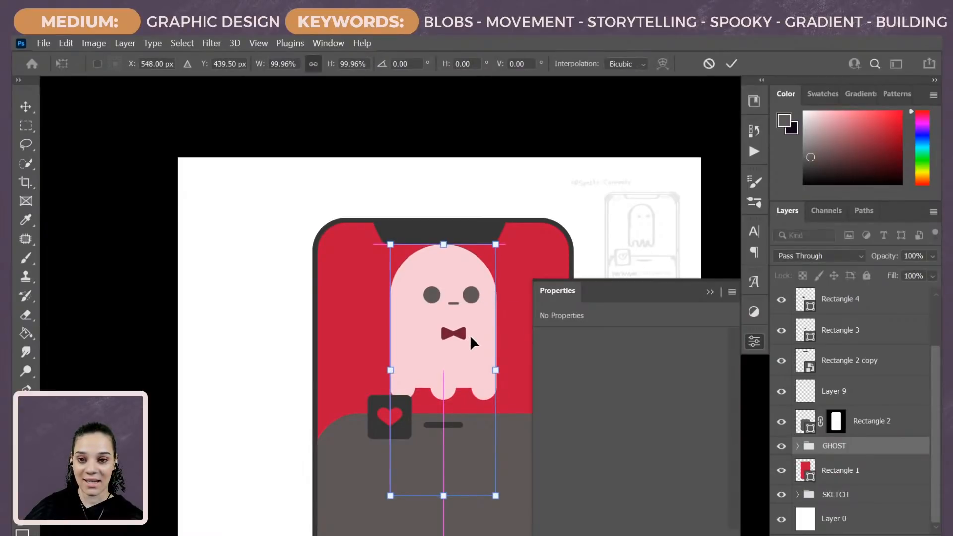
{"action": "key", "text": "Return"}
{"action": "right_click", "coordinate": [896, 449]}
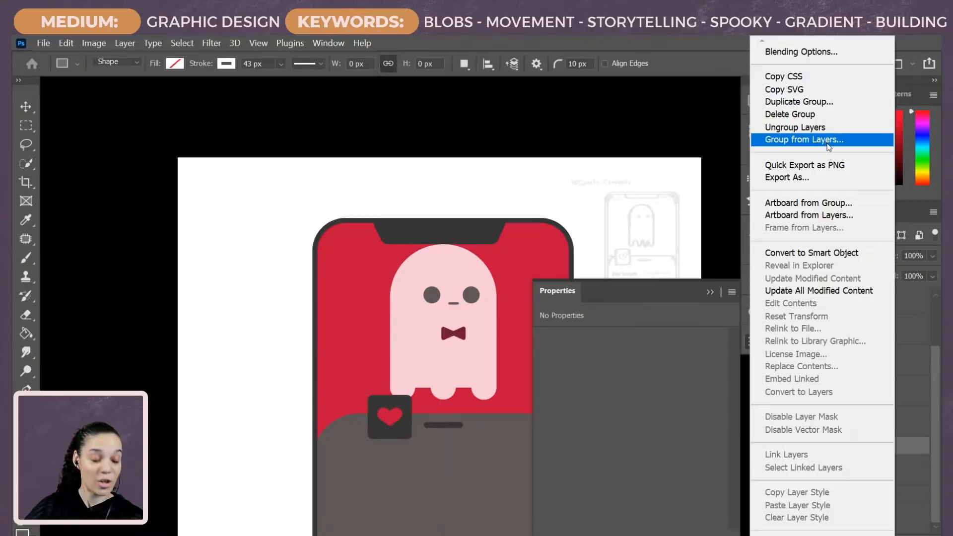
{"action": "left_click", "coordinate": [803, 255]}
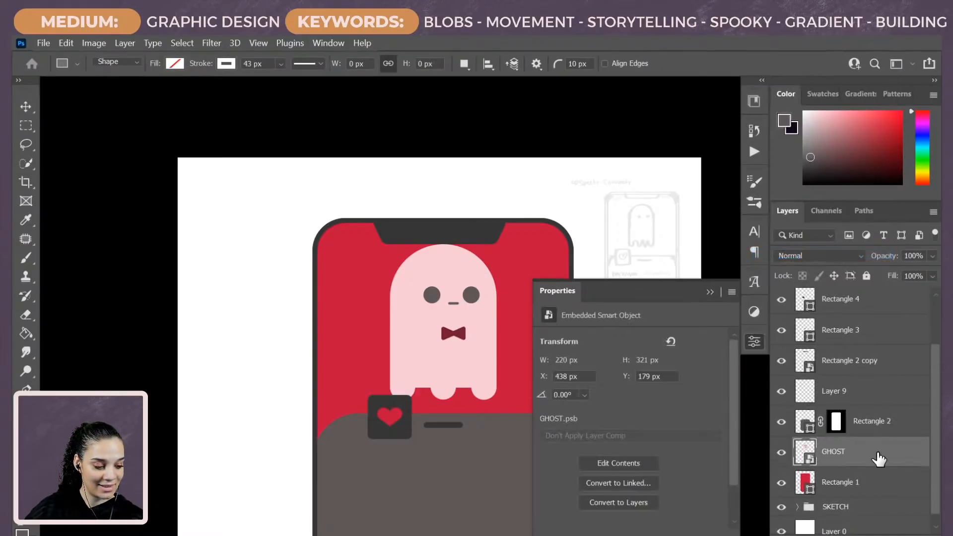
Step: Scale the ghost to about 90.92% and place it between the notch and the grey panel at about X 537.51, Y 344.08 px
{"action": "key", "text": "ctrl+t"}
{"action": "left_click_drag", "start_coordinate": [463, 336], "coordinate": [466, 361]}
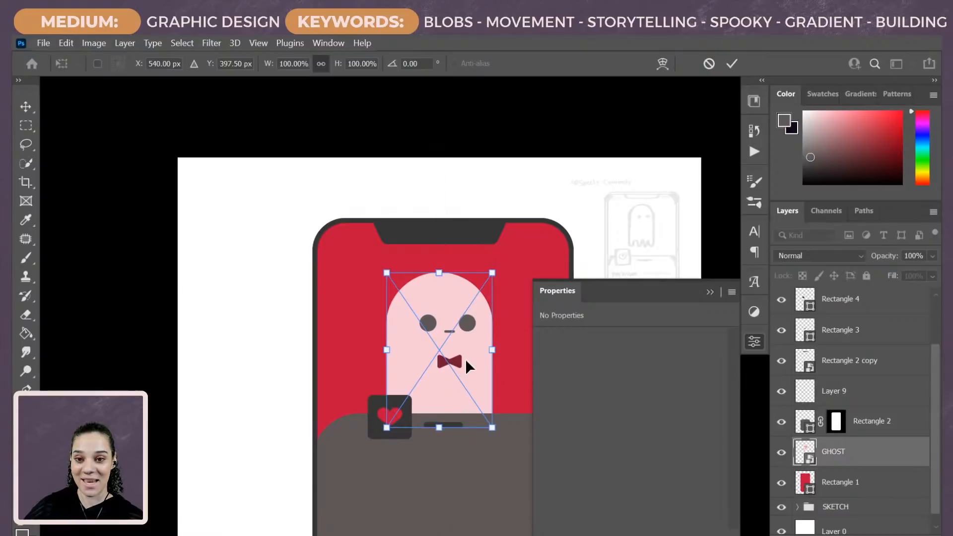
{"action": "left_click", "coordinate": [754, 341]}
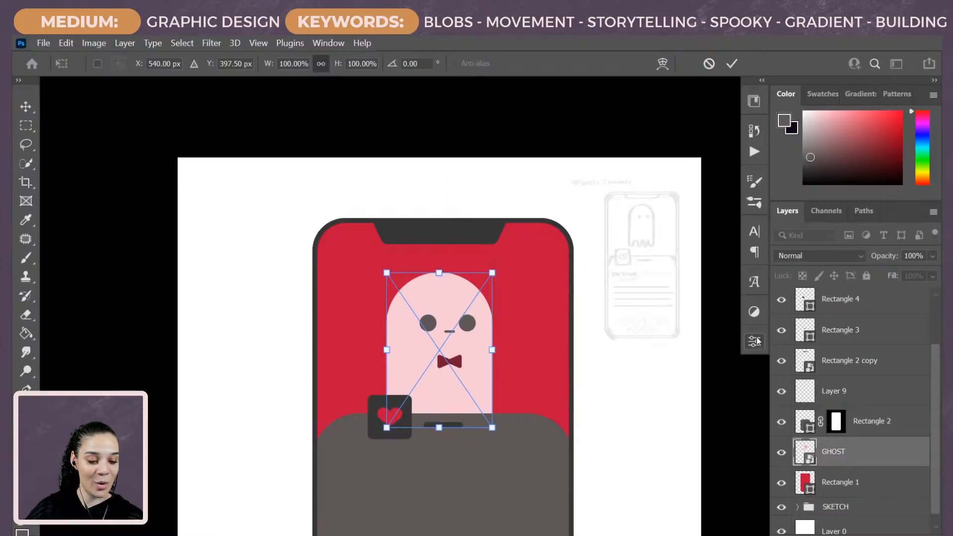
{"action": "key", "text": "ctrl+minus"}
{"action": "key", "text": "ctrl+minus"}
{"action": "key", "text": "ctrl+plus"}
{"action": "key", "text": "ctrl+plus"}
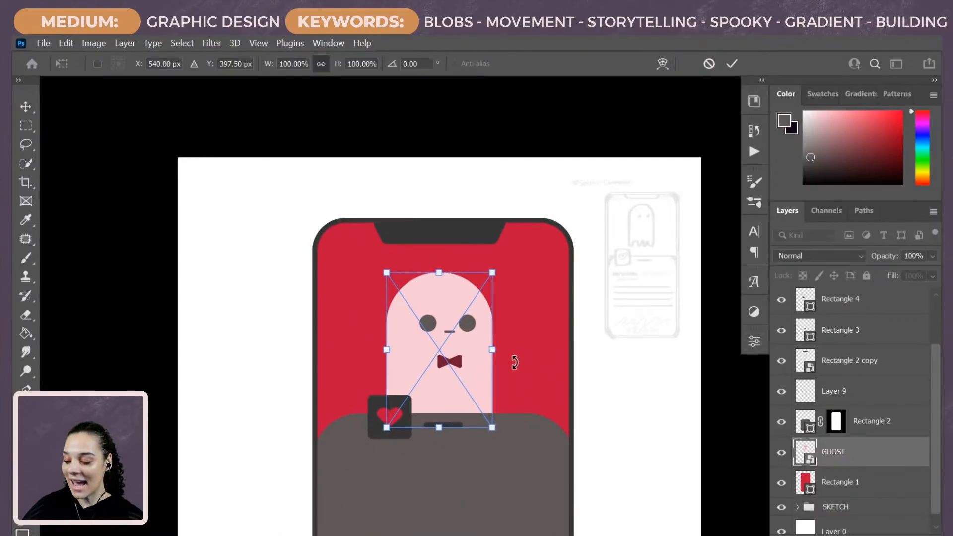
{"action": "left_click_drag", "start_coordinate": [464, 357], "coordinate": [466, 343]}
{"action": "left_click_drag", "start_coordinate": [492, 257], "coordinate": [487, 266]}
{"action": "left_click_drag", "start_coordinate": [465, 334], "coordinate": [463, 326]}
{"action": "key", "text": "Return"}
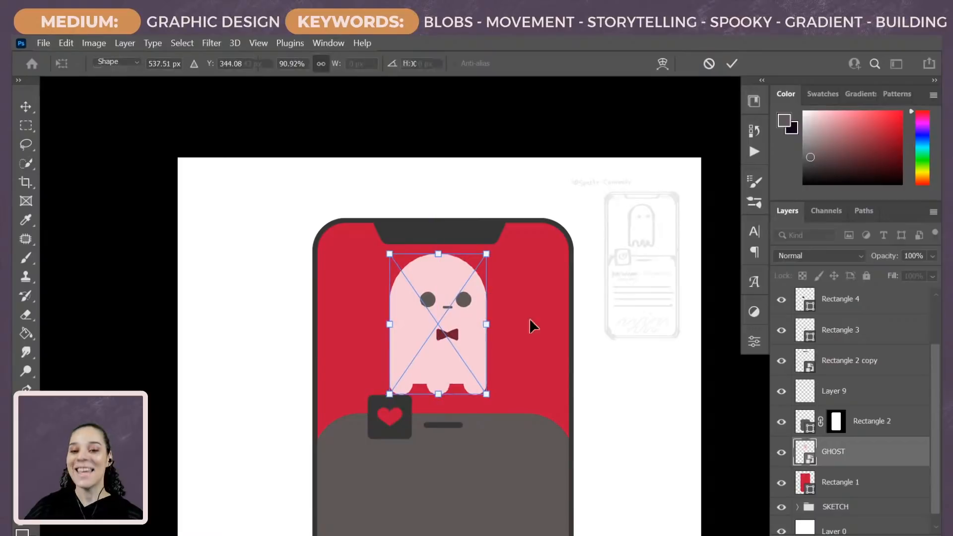
Step: Add a new empty layer directly above Rectangle 4 for the panel's text
{"action": "key", "text": "ctrl+minus"}
{"action": "key", "text": "ctrl+plus"}
{"action": "key", "text": "ctrl+minus"}
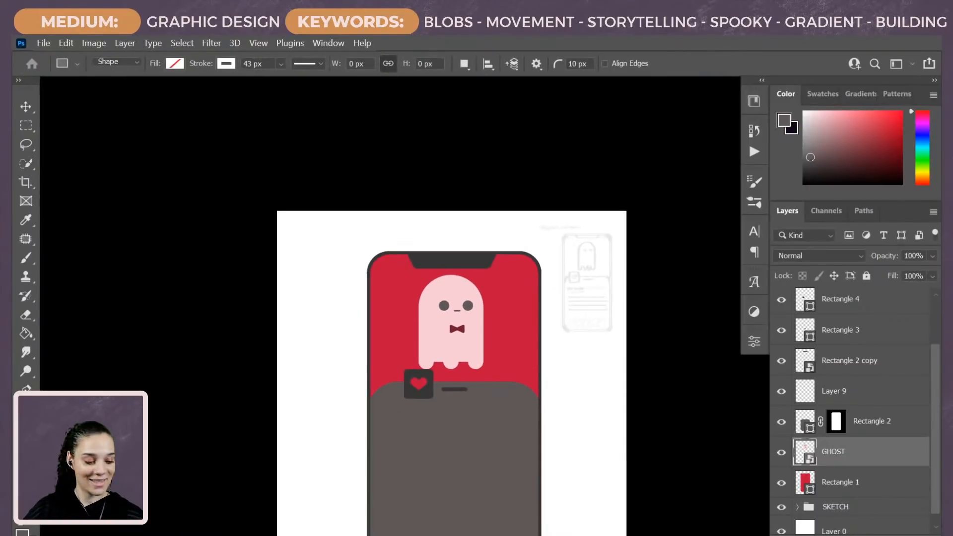
{"action": "key", "text": "ctrl+plus"}
{"action": "left_click_drag", "start_coordinate": [515, 477], "coordinate": [495, 368]}
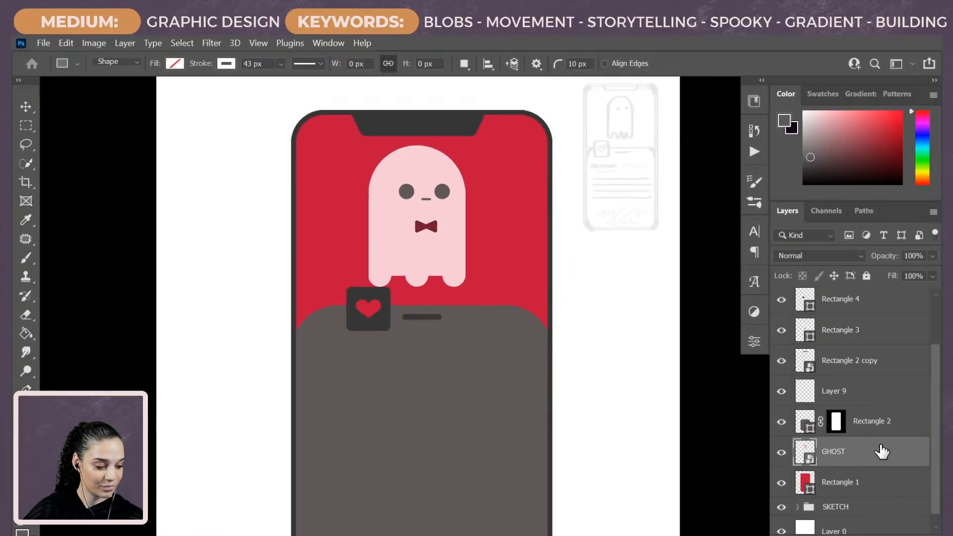
{"action": "left_click", "coordinate": [877, 303]}
{"action": "key", "text": "ctrl+shift+n"}
{"action": "key", "text": "Return"}
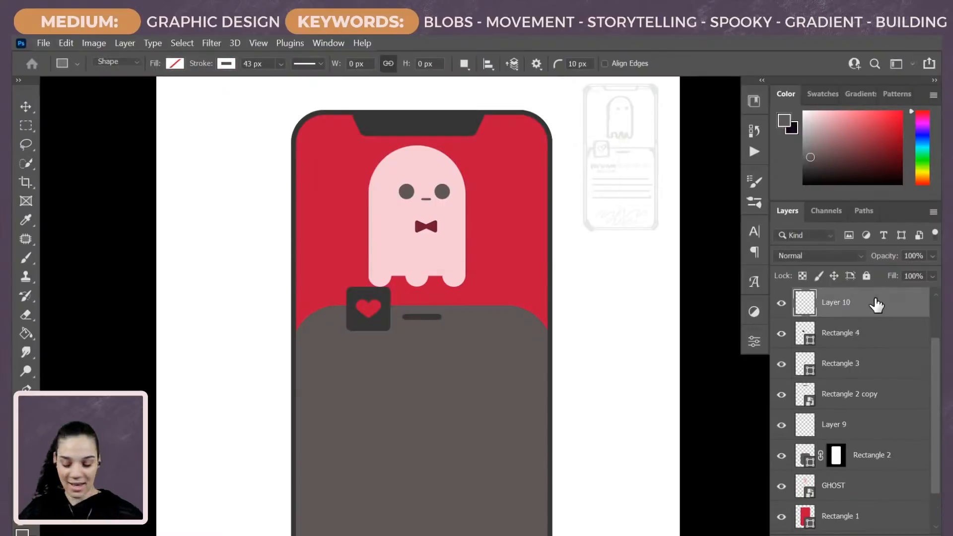
Step: Place a Lorem Ipsum text line in 8-bit HUD at 24 pt on the grey panel and colour it with the pale pink library swatch
{"action": "key", "text": "t"}
{"action": "key", "text": "ctrl+plus"}
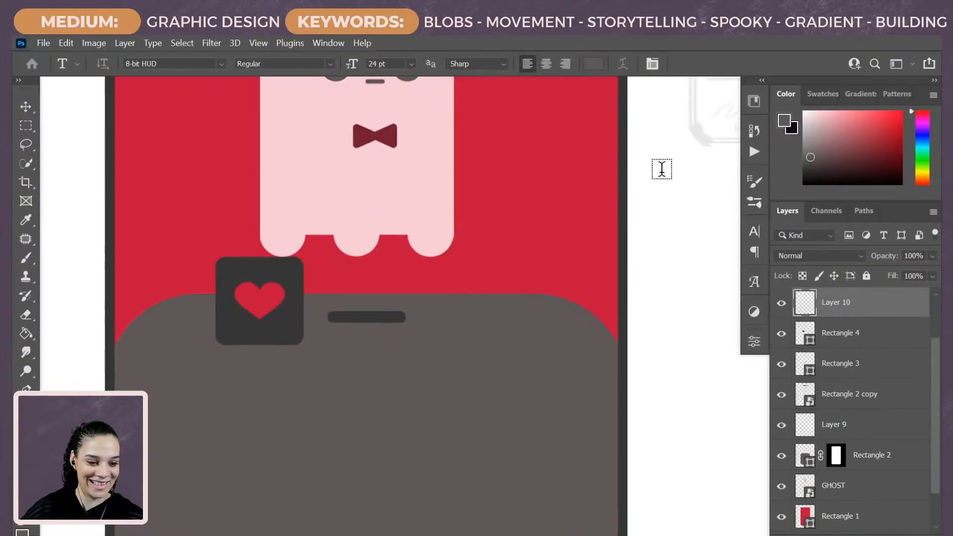
{"action": "key", "text": "ctrl+minus"}
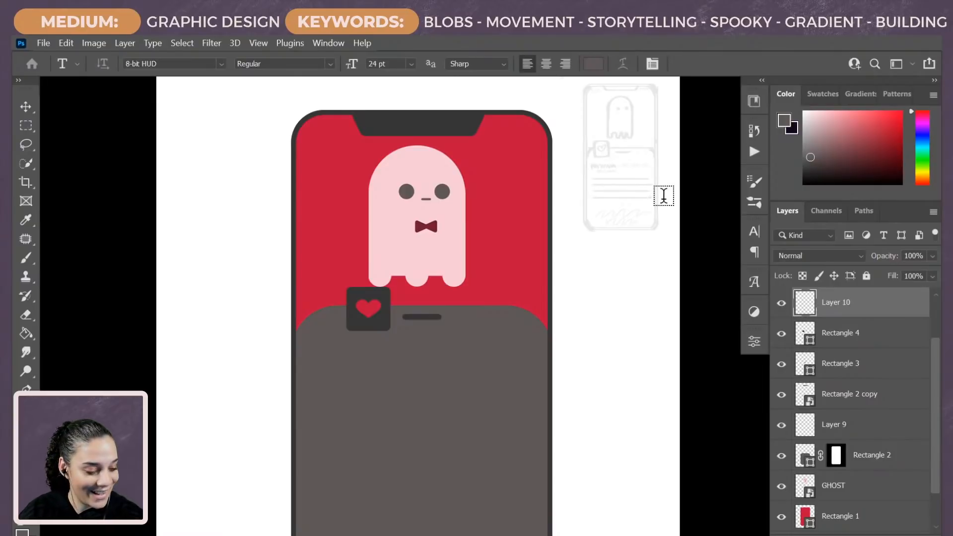
{"action": "left_click", "coordinate": [337, 360]}
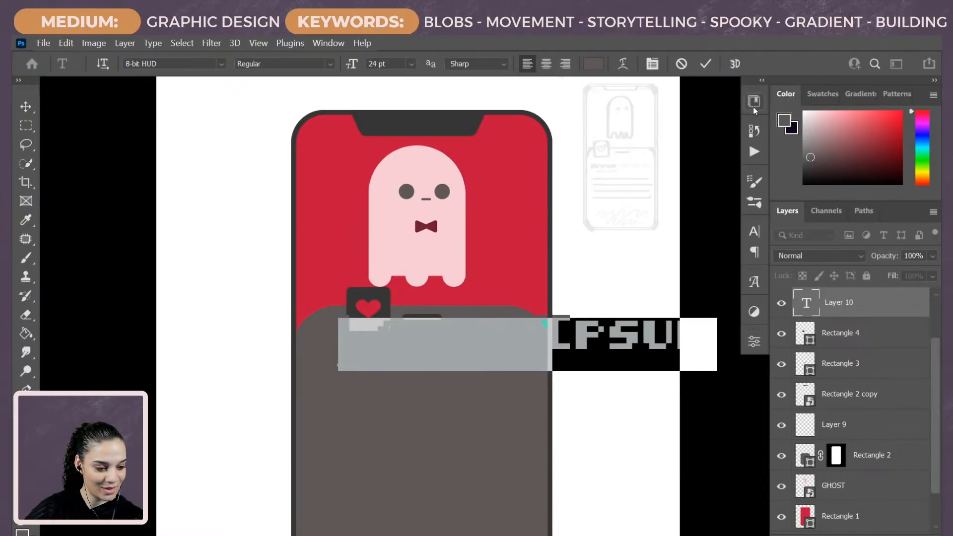
{"action": "left_click", "coordinate": [883, 311]}
{"action": "left_click", "coordinate": [754, 103]}
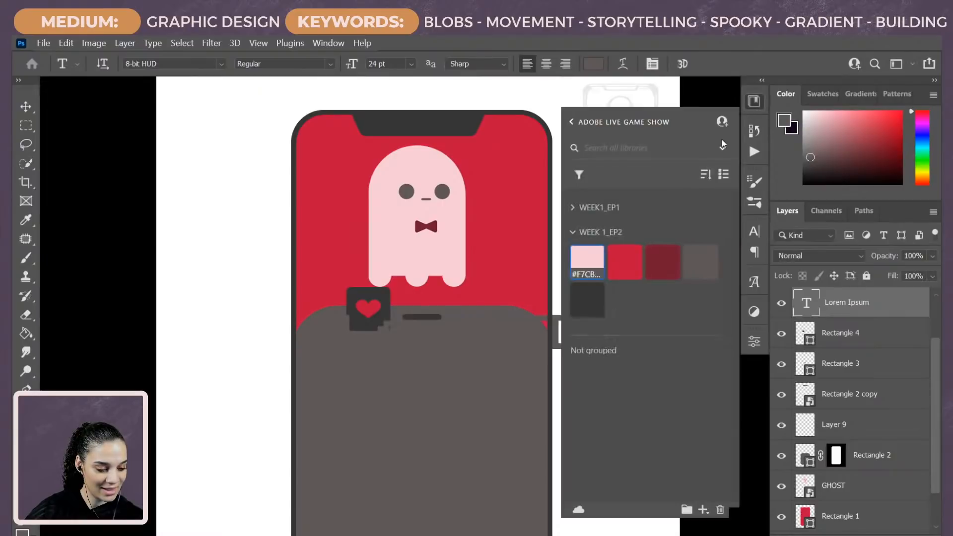
{"action": "left_click", "coordinate": [588, 261]}
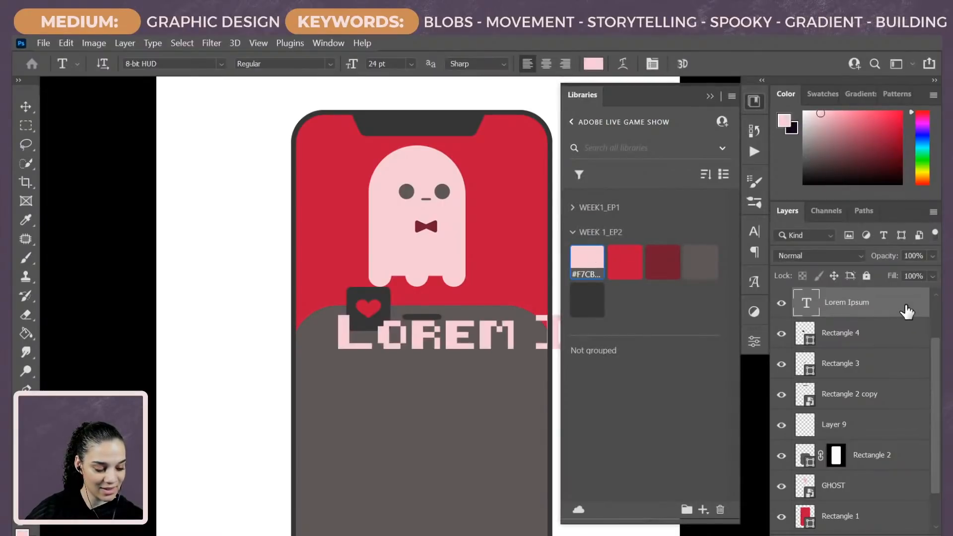
{"action": "left_click", "coordinate": [754, 102]}
Step: Scale the Lorem Ipsum text to about 30.05% and place it below the heart icon at about X 448.71, Y 612.77 px
{"action": "key", "text": "ctrl+t"}
{"action": "left_click_drag", "start_coordinate": [715, 315], "coordinate": [400, 347]}
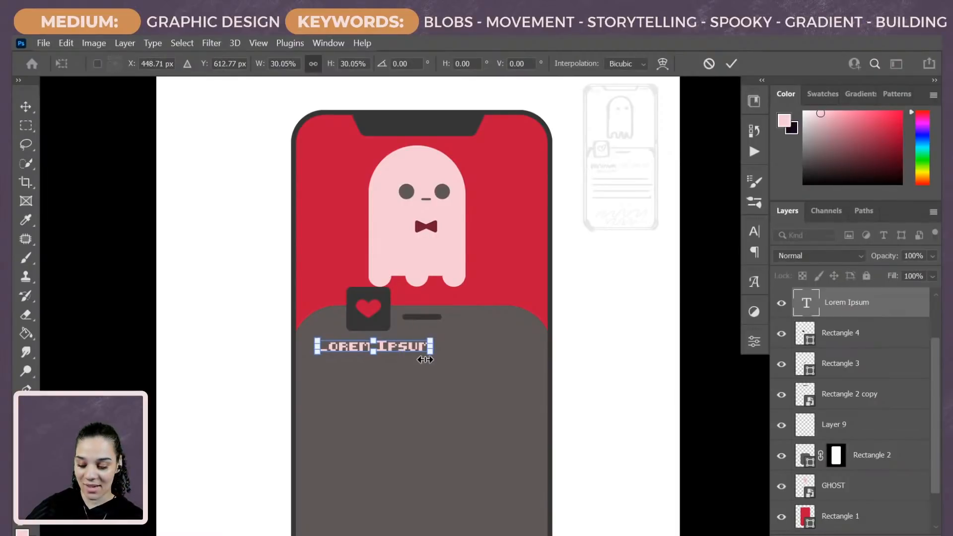
{"action": "key", "text": "Return"}
Step: Replace the Lorem Ipsum text on the grey panel with BOOTHOLOMEW
{"action": "triple_click", "coordinate": [393, 346]}
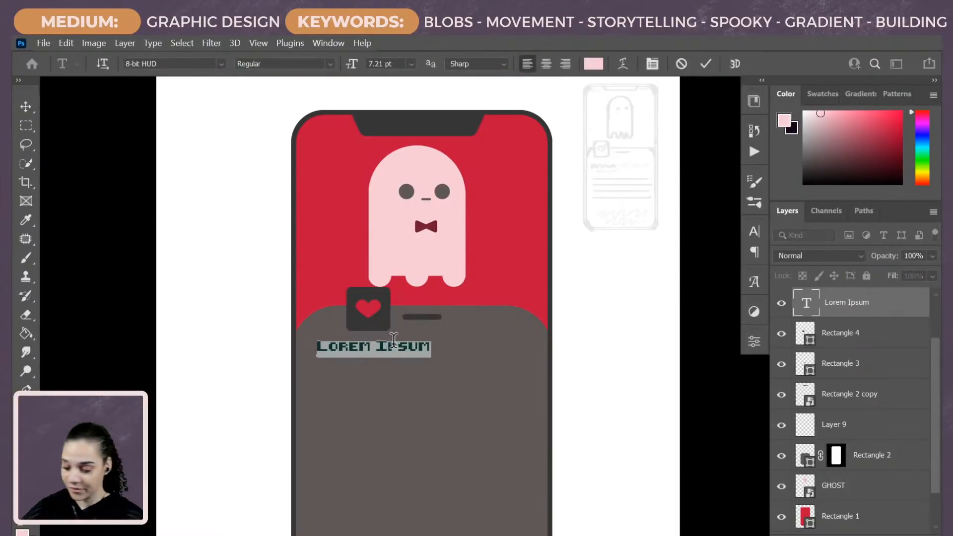
{"action": "type", "text": "BOOTHOLO"}
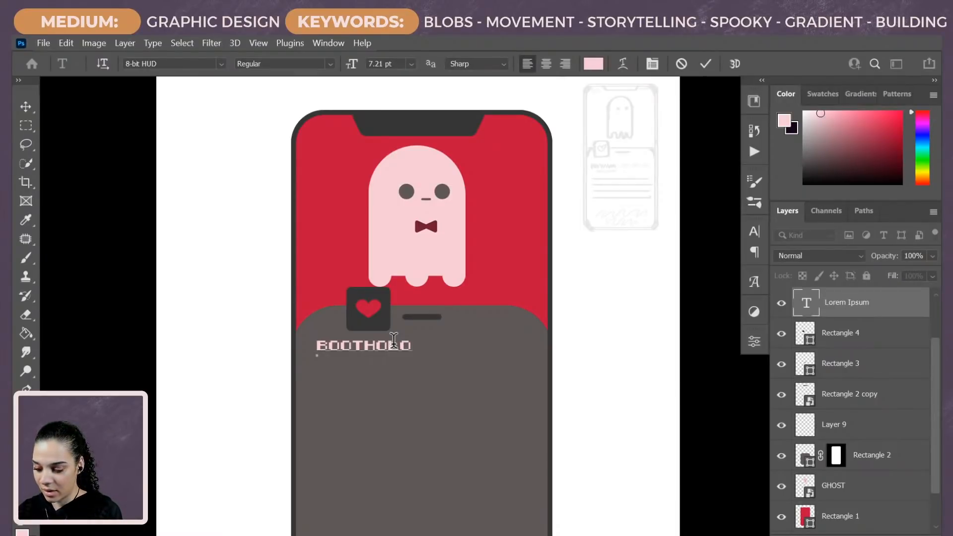
{"action": "type", "text": "MEW"}
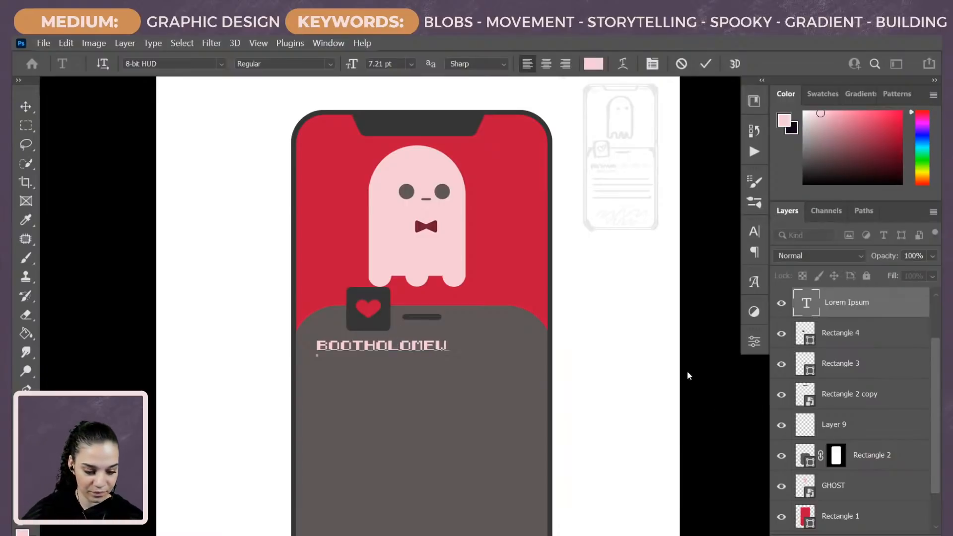
{"action": "left_click", "coordinate": [885, 310]}
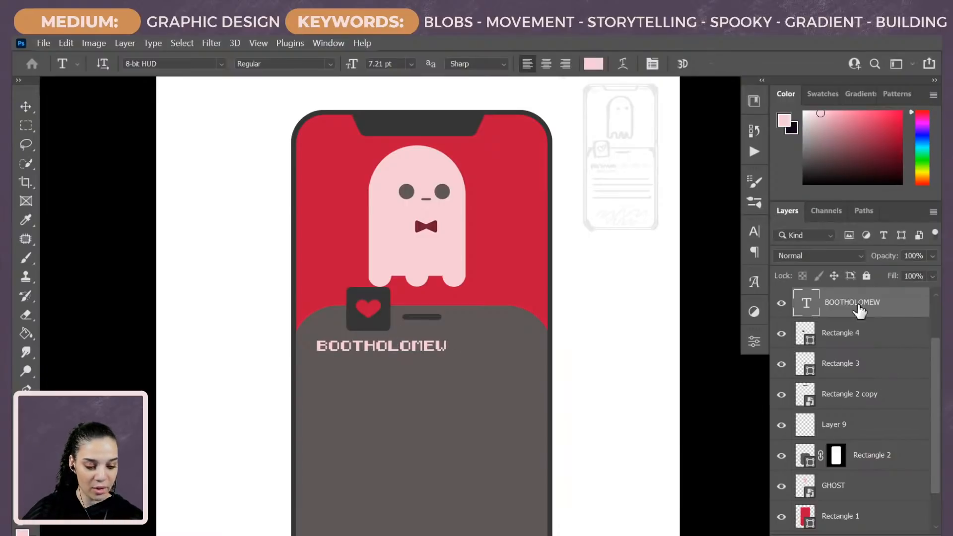
Step: Add a new text layer reading "247 YO." beside the BOOTHOLOMEW text at 24 pt
{"action": "scroll", "coordinate": [546, 347], "scroll_direction": "up", "scroll_amount": 2}
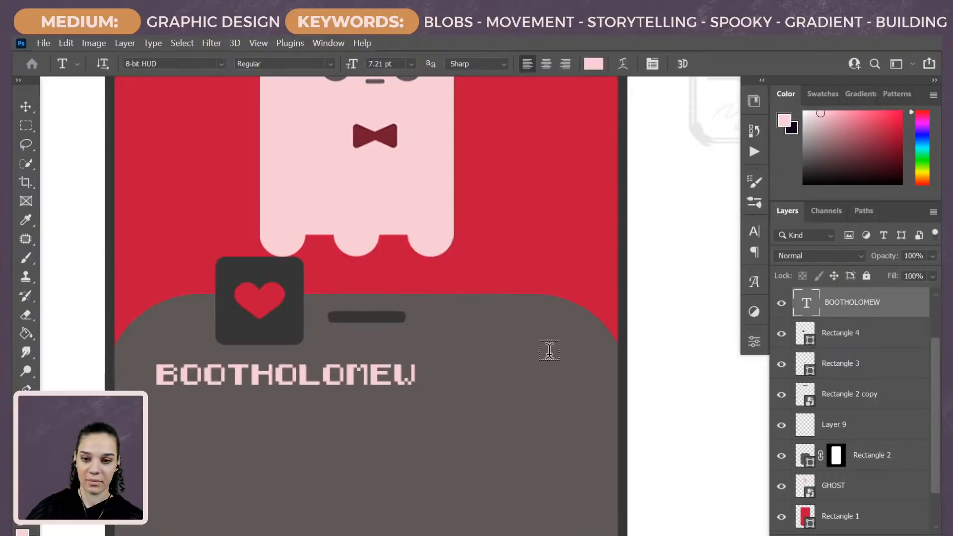
{"action": "scroll", "coordinate": [479, 341], "scroll_direction": "down", "scroll_amount": 2}
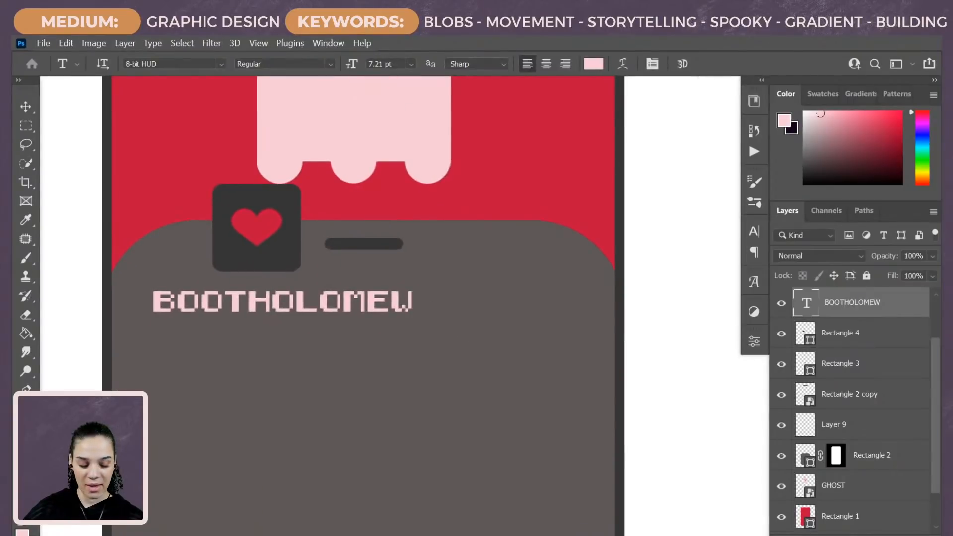
{"action": "key", "text": "ctrl+shift+alt+n"}
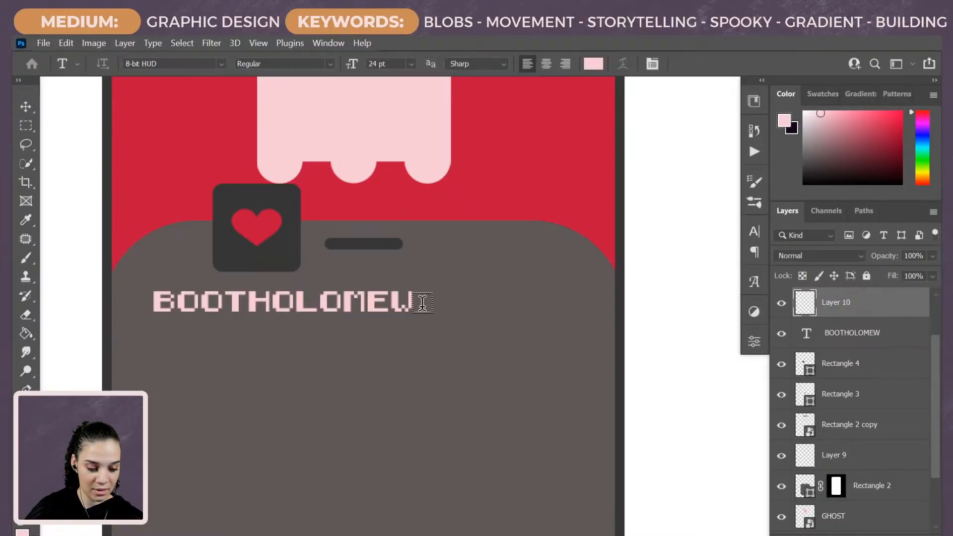
{"action": "left_click", "coordinate": [453, 303]}
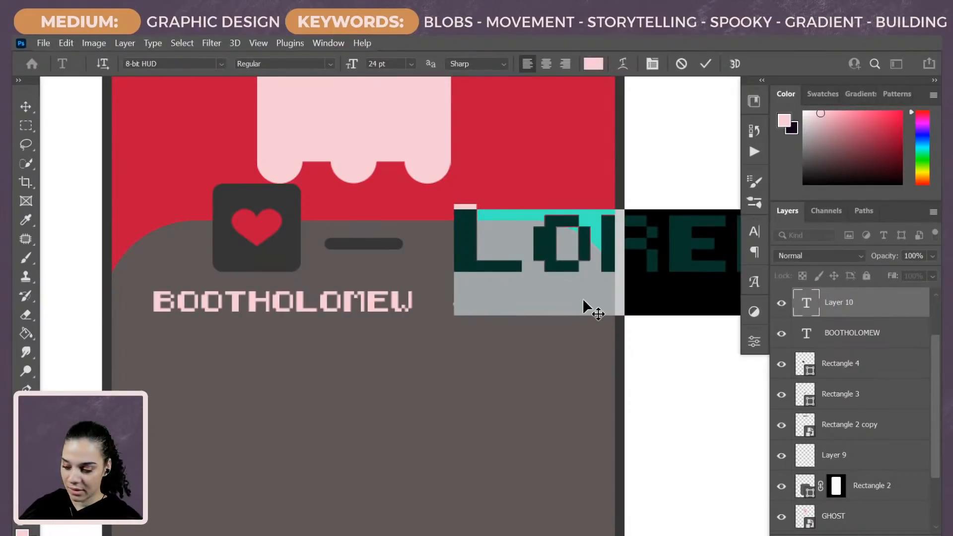
{"action": "type", "text": "247"}
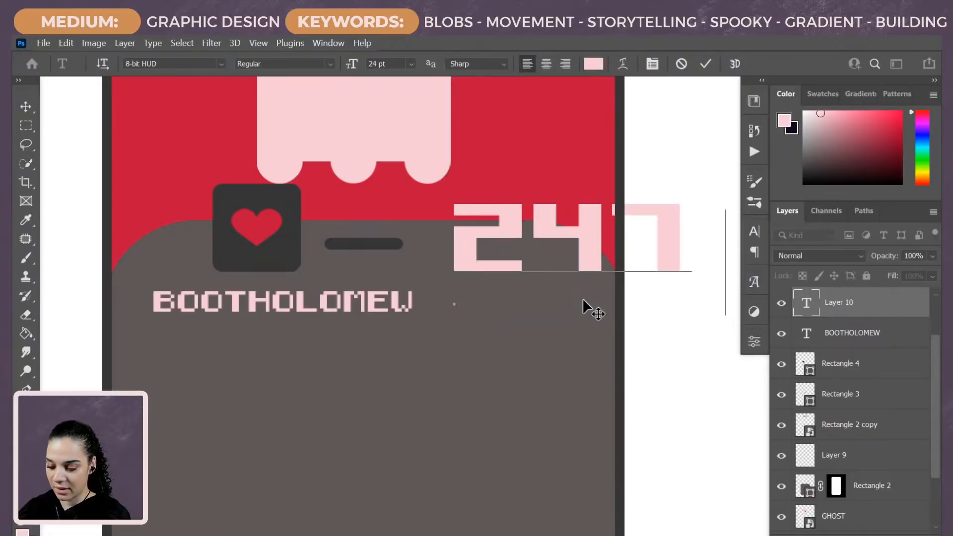
{"action": "type", "text": " Y"}
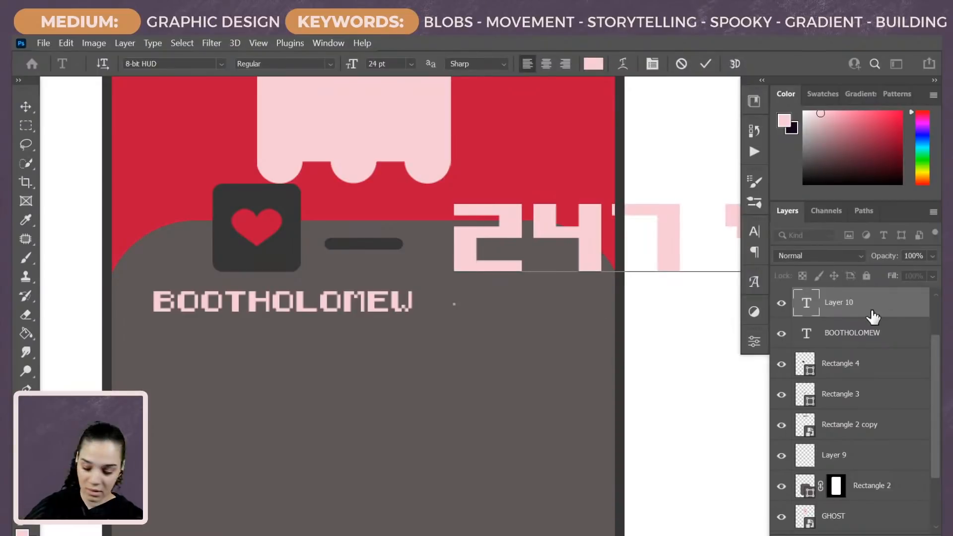
{"action": "left_click", "coordinate": [911, 313]}
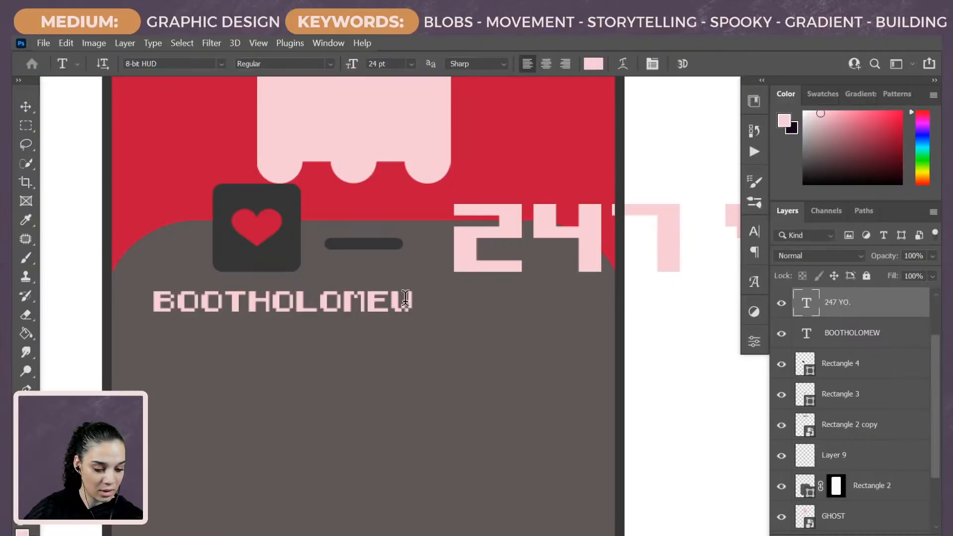
Step: Try to set the BOOTHOLOMEW text's font size to 8 pt
{"action": "left_click", "coordinate": [375, 300]}
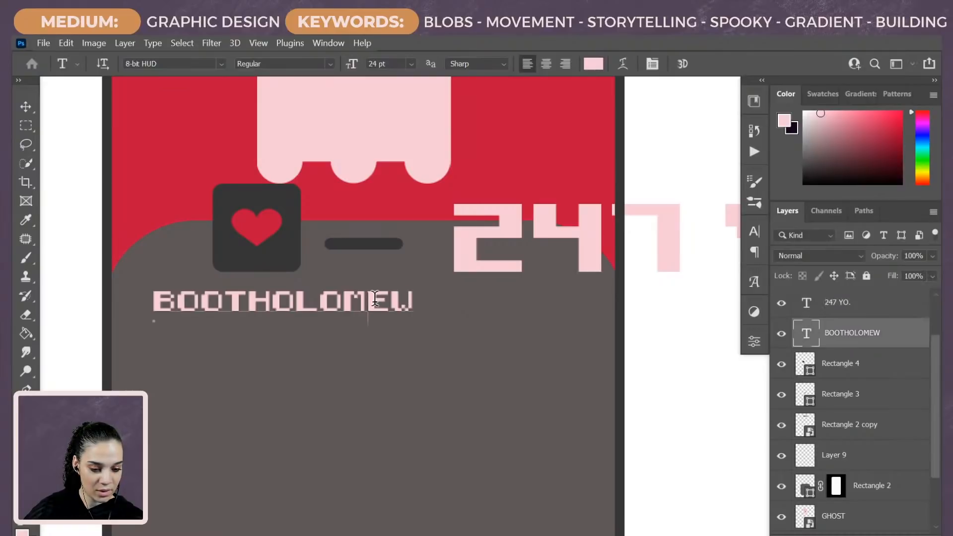
{"action": "double_click", "coordinate": [380, 64]}
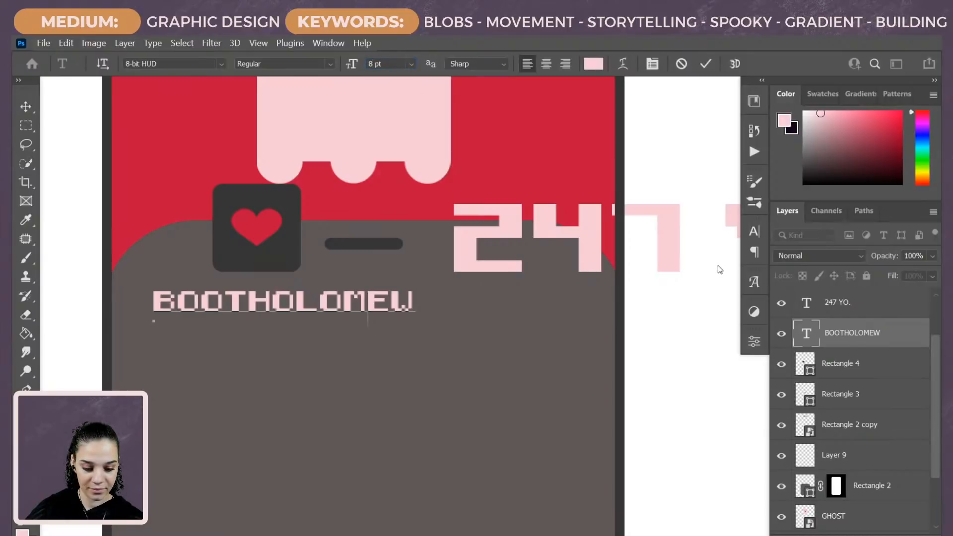
{"action": "left_click", "coordinate": [892, 340]}
Step: Examine the proportions of the name and age text within the whole phone mockup
{"action": "key", "text": "ctrl+minus"}
{"action": "key", "text": "ctrl+minus"}
{"action": "key", "text": "ctrl+minus"}
{"action": "key", "text": "ctrl+minus"}
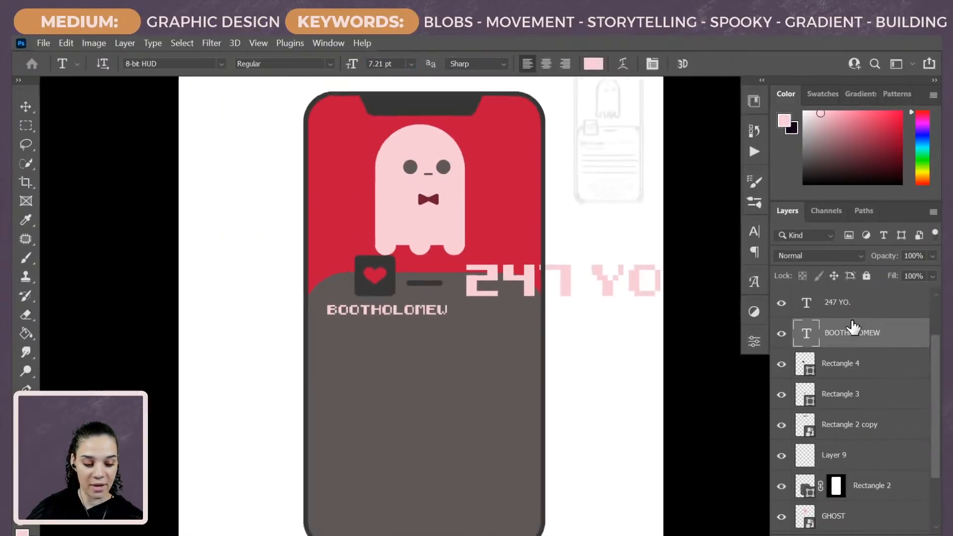
{"action": "key", "text": "ctrl+plus"}
{"action": "key", "text": "ctrl+plus"}
{"action": "key", "text": "ctrl+minus"}
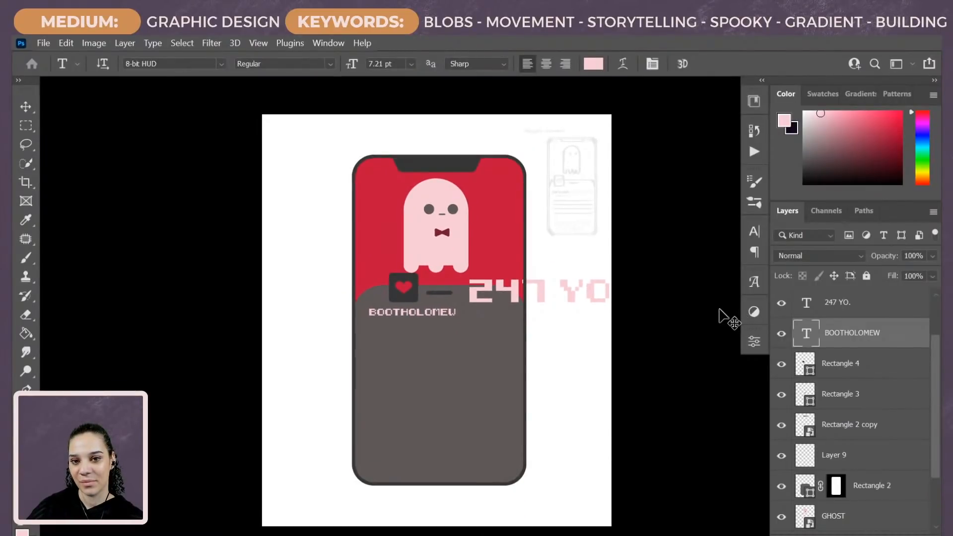
{"action": "key", "text": "ctrl+plus"}
{"action": "key", "text": "ctrl+plus"}
{"action": "key", "text": "ctrl+plus"}
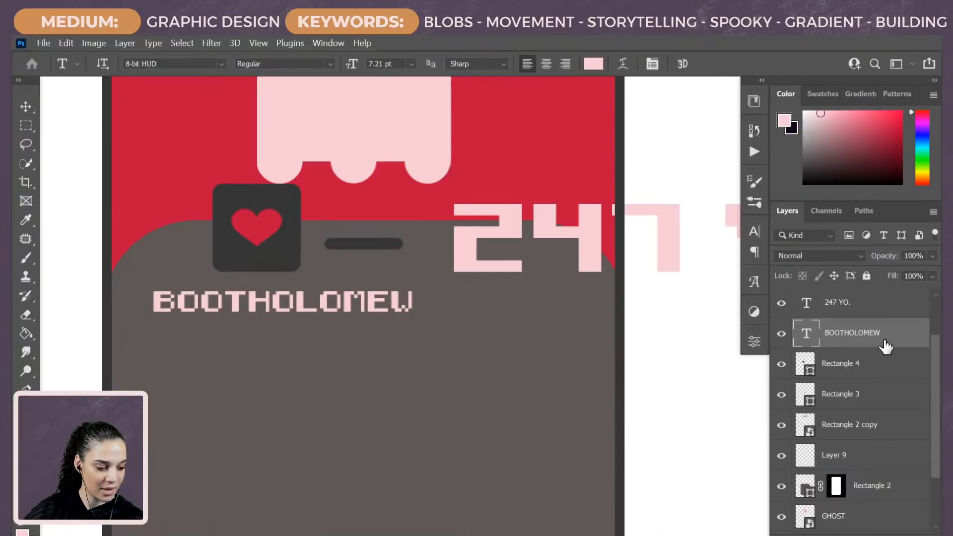
Step: Scale the "247 YO." text to about 22.47% and place it beside BOOTHOLOMEW at about X 688.45, Y 612.64 px
{"action": "left_click", "coordinate": [854, 303]}
{"action": "key", "text": "ctrl+t"}
{"action": "left_click_drag", "start_coordinate": [625, 258], "coordinate": [449, 312]}
{"action": "left_click_drag", "start_coordinate": [620, 295], "coordinate": [386, 284]}
{"action": "left_click_drag", "start_coordinate": [526, 252], "coordinate": [263, 319]}
{"action": "left_click_drag", "start_coordinate": [205, 310], "coordinate": [532, 298]}
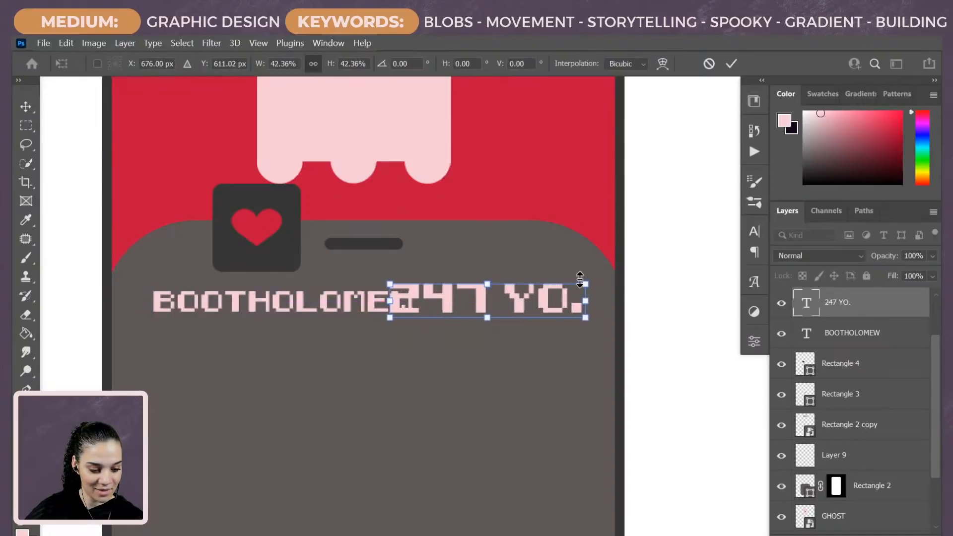
{"action": "left_click_drag", "start_coordinate": [580, 280], "coordinate": [527, 303]}
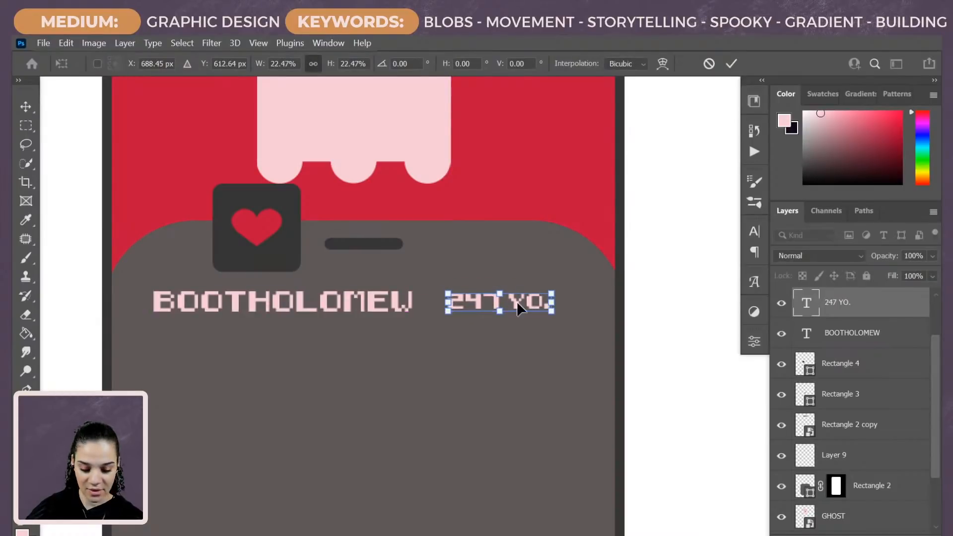
{"action": "key", "text": "Return"}
Step: Append a hyphen to the name text so that it reads "BOOTHOLOMEW-"
{"action": "key", "text": "alt+bracketleft"}
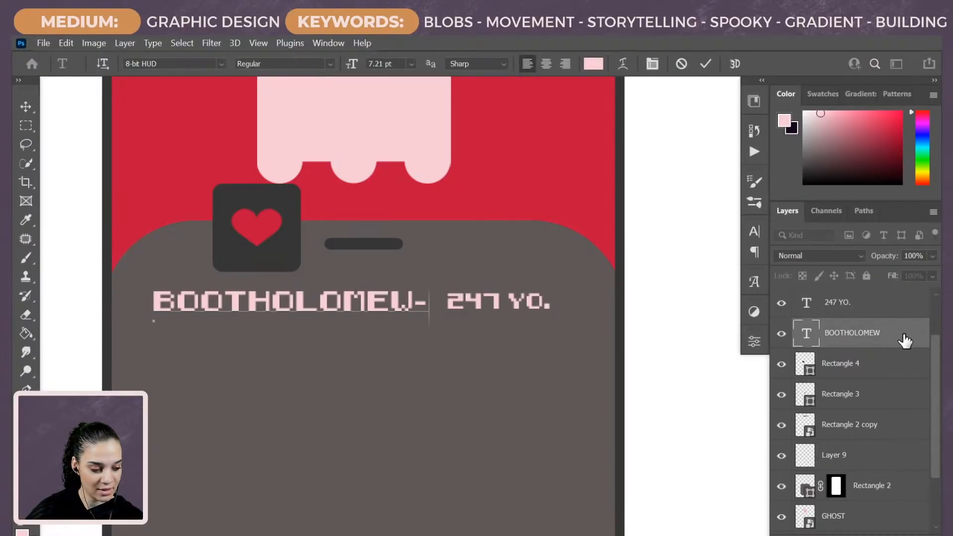
{"action": "left_click", "coordinate": [853, 332]}
{"action": "key", "text": "ctrl+t"}
{"action": "key", "text": "Return"}
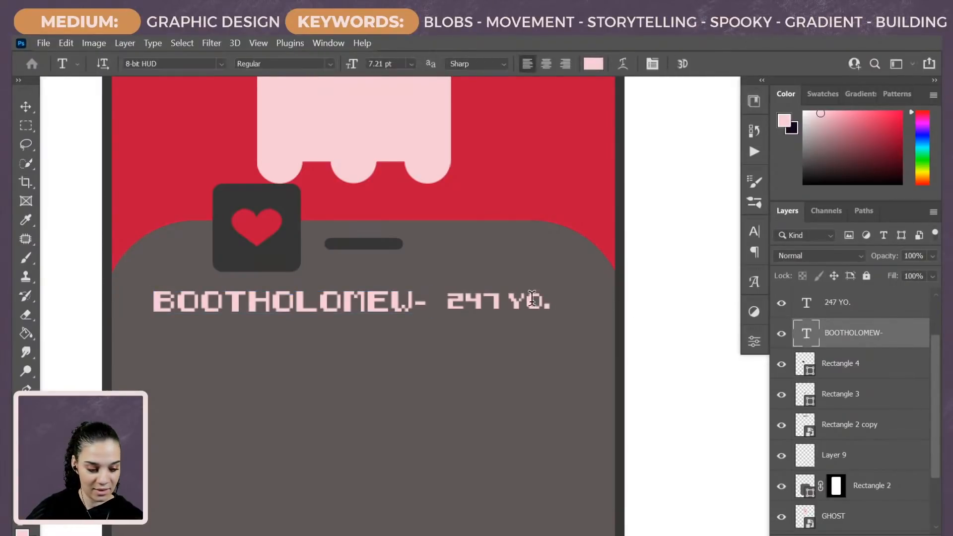
Step: Move the "247 YO." text slightly closer to the hyphen after the name
{"action": "key", "text": "alt+bracketright"}
{"action": "key", "text": "ctrl+t"}
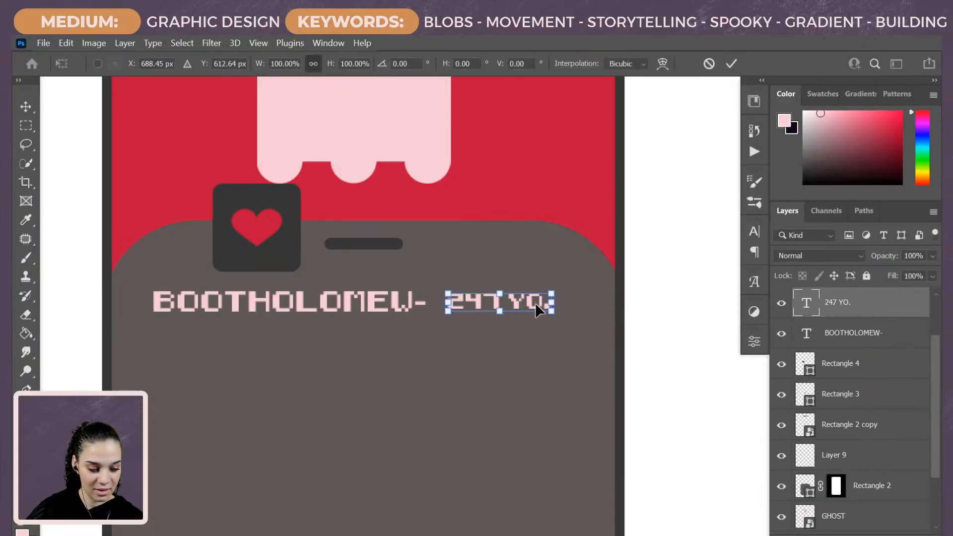
{"action": "left_click_drag", "start_coordinate": [535, 302], "coordinate": [525, 303]}
{"action": "key", "text": "Return"}
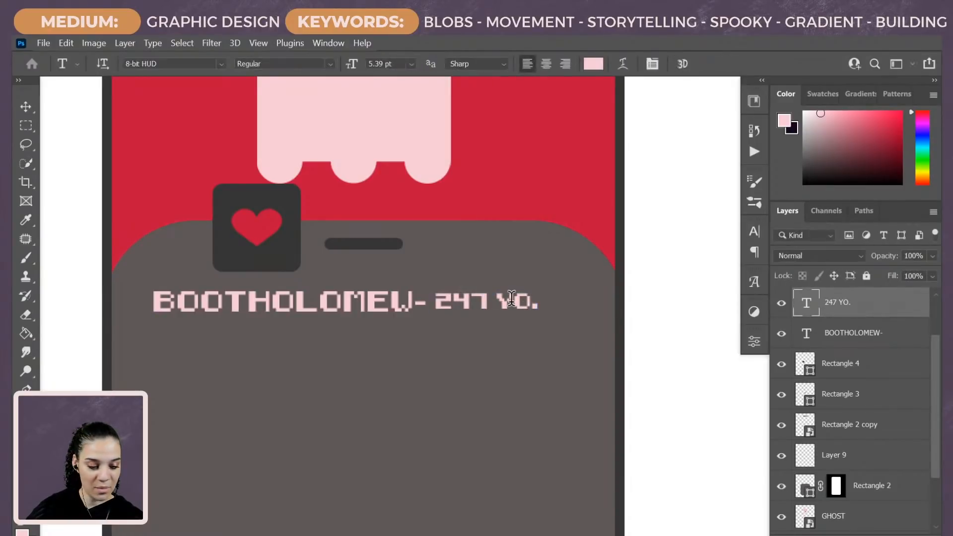
Step: Compare the pink, dark red and red library swatches on the "247 YO." text and colour it with the dark grey swatch
{"action": "key", "text": "Return"}
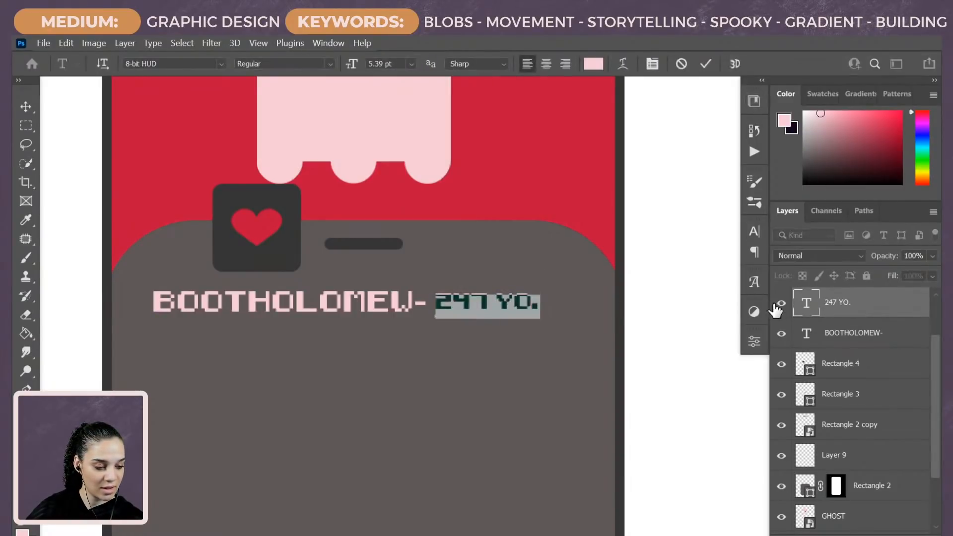
{"action": "left_click", "coordinate": [890, 309]}
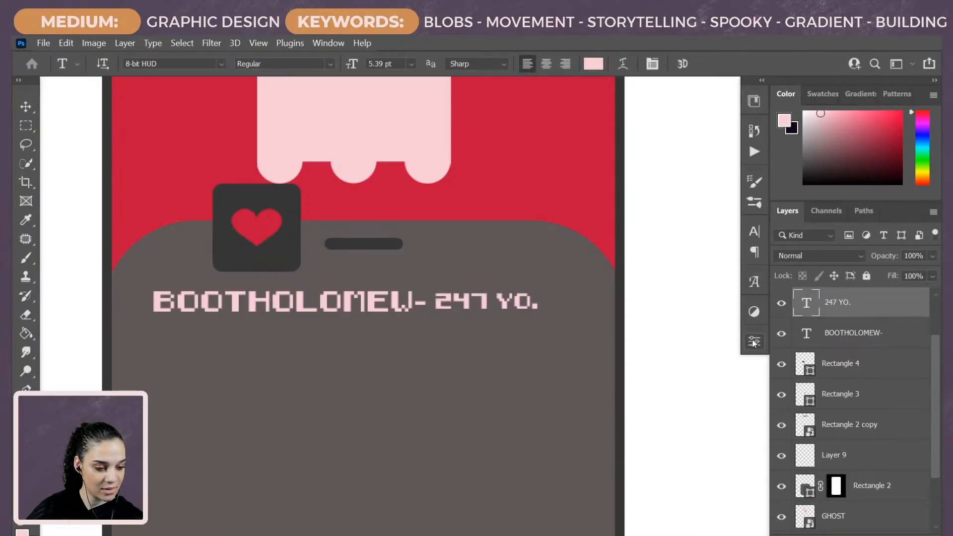
{"action": "left_click", "coordinate": [754, 101]}
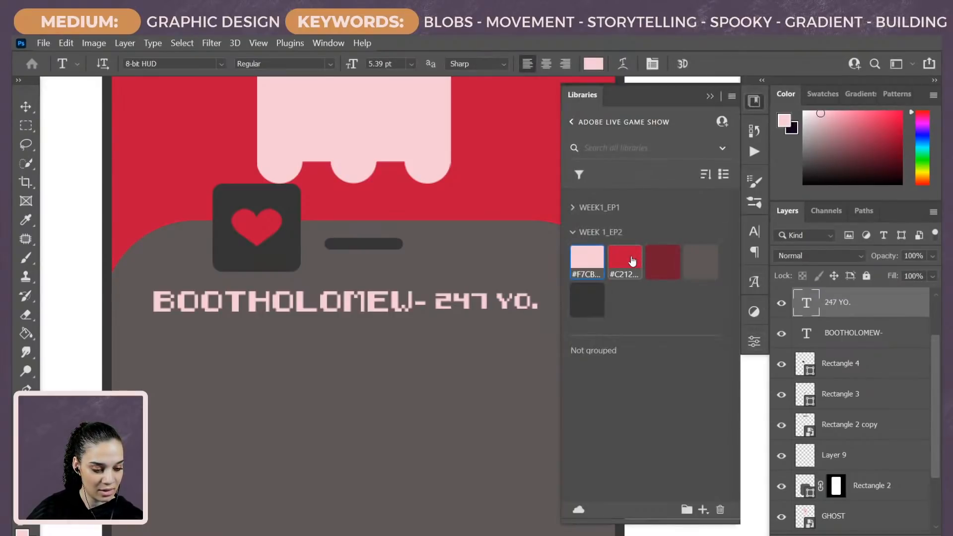
{"action": "left_click", "coordinate": [592, 302]}
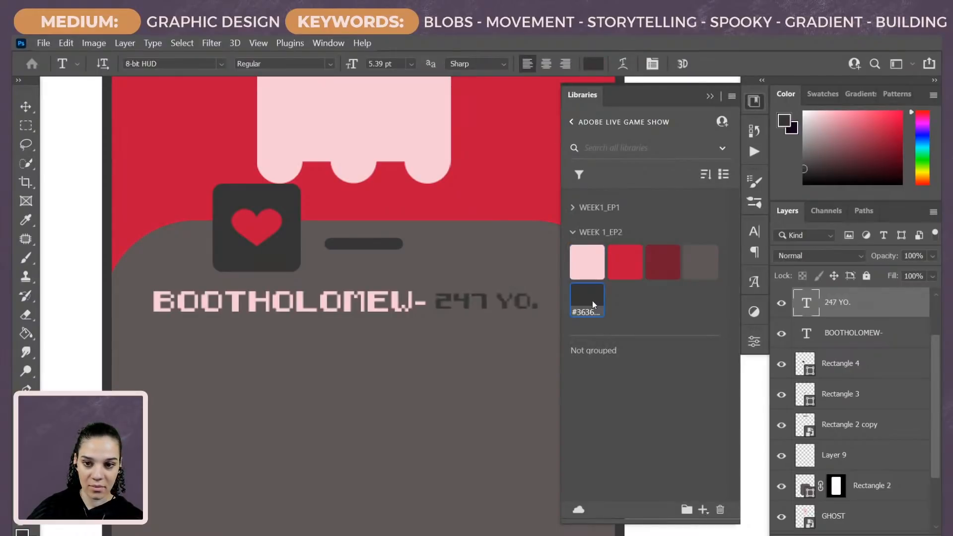
{"action": "left_click", "coordinate": [591, 268]}
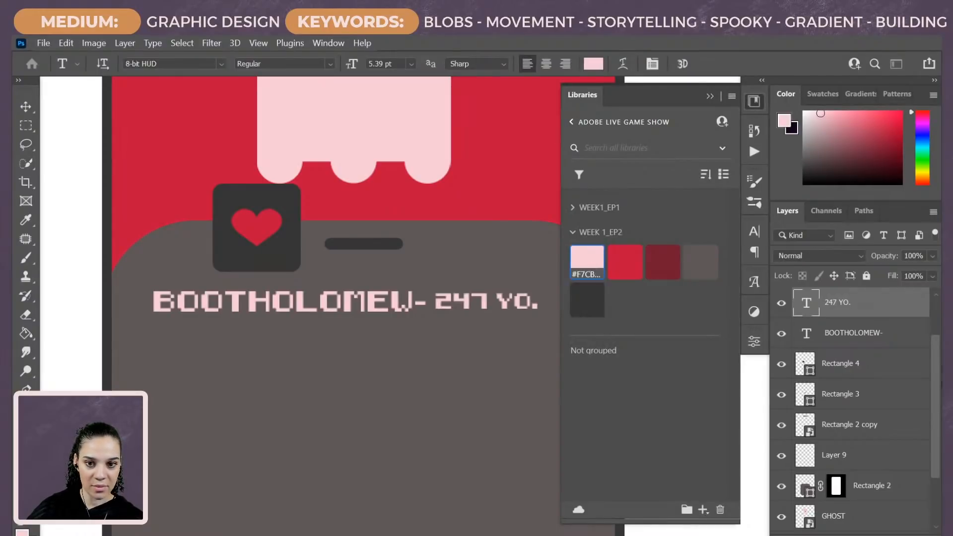
{"action": "left_click", "coordinate": [587, 306]}
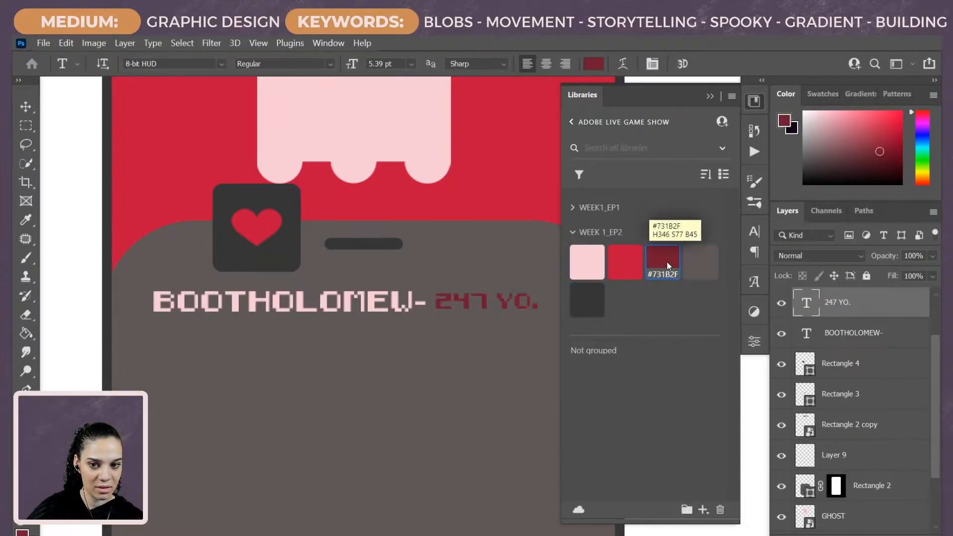
{"action": "left_click", "coordinate": [629, 266]}
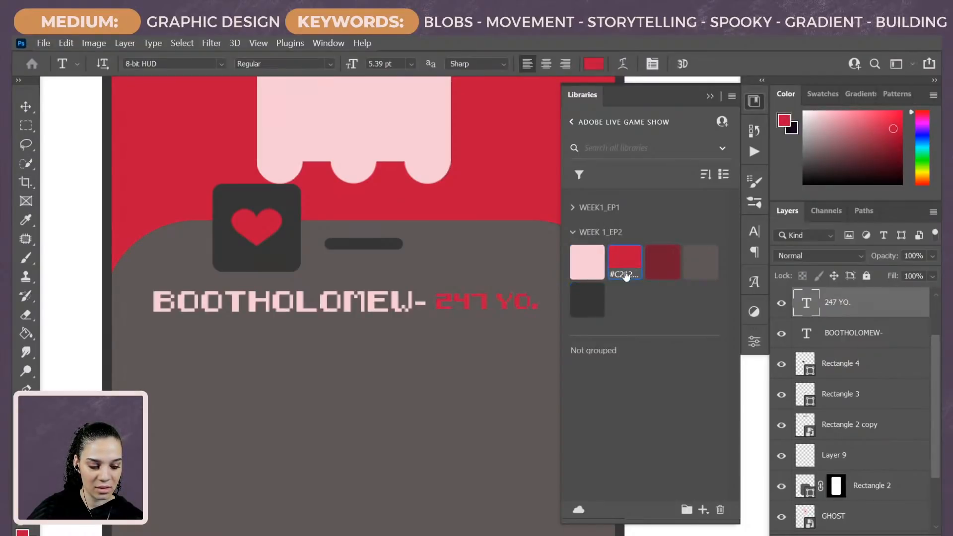
{"action": "left_click", "coordinate": [592, 298]}
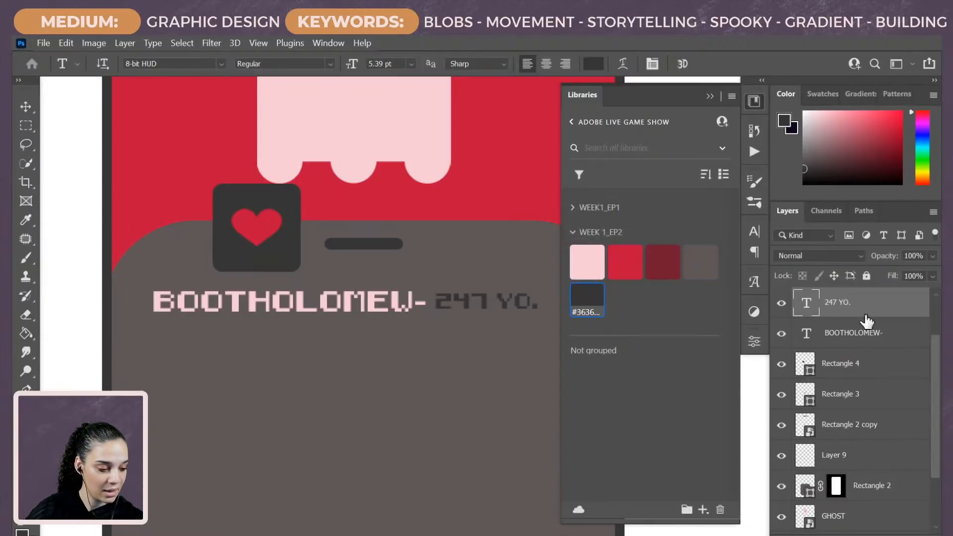
Step: Duplicate the "BOOTHOLOMEW-" text layer and place the copy directly below the original at about X 473.24, Y 648.76 px
{"action": "left_click", "coordinate": [902, 338]}
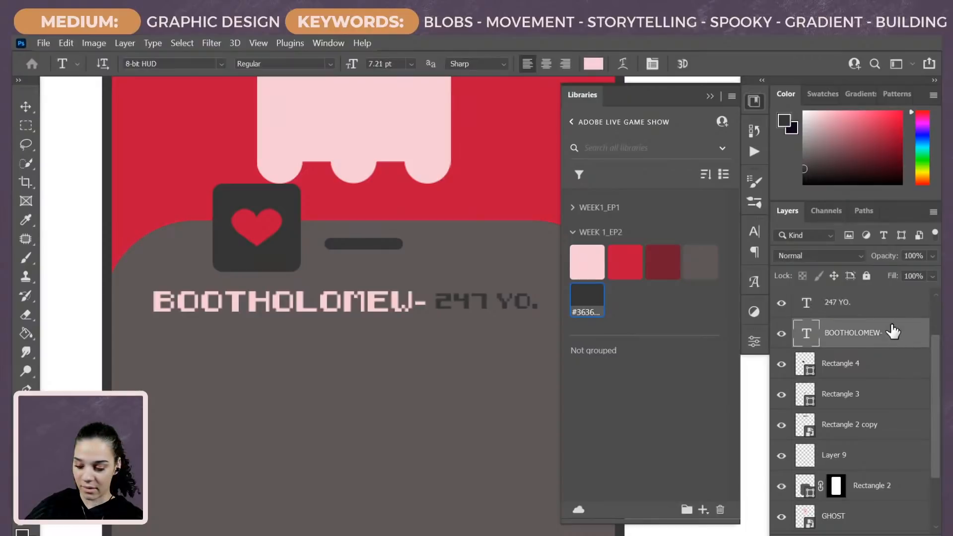
{"action": "key", "text": "ctrl+j"}
{"action": "key", "text": "ctrl+t"}
{"action": "left_click_drag", "start_coordinate": [371, 299], "coordinate": [371, 330]}
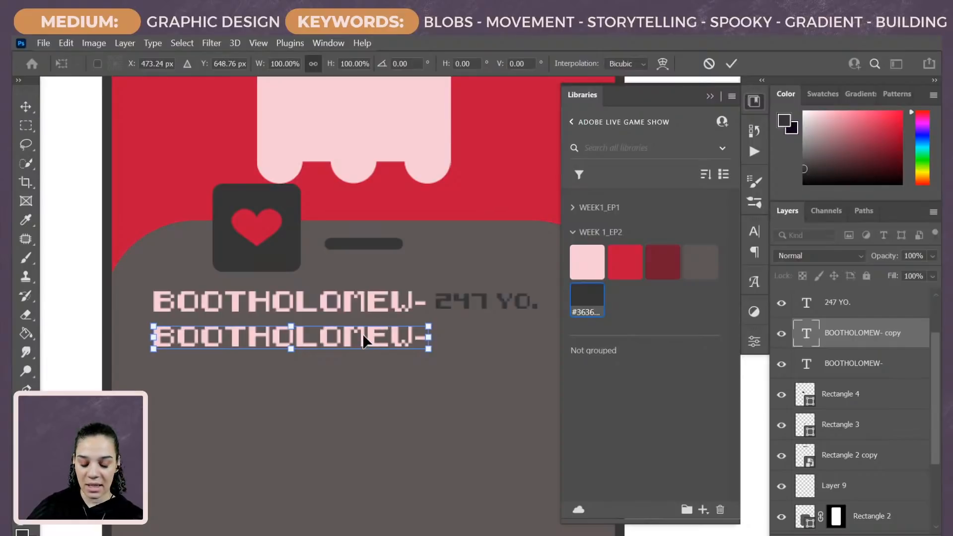
{"action": "key", "text": "Return"}
Step: Replace the duplicated name text on the second line with "SPOOKTOPIA"
{"action": "left_click", "coordinate": [363, 334]}
{"action": "key", "text": "ctrl+a"}
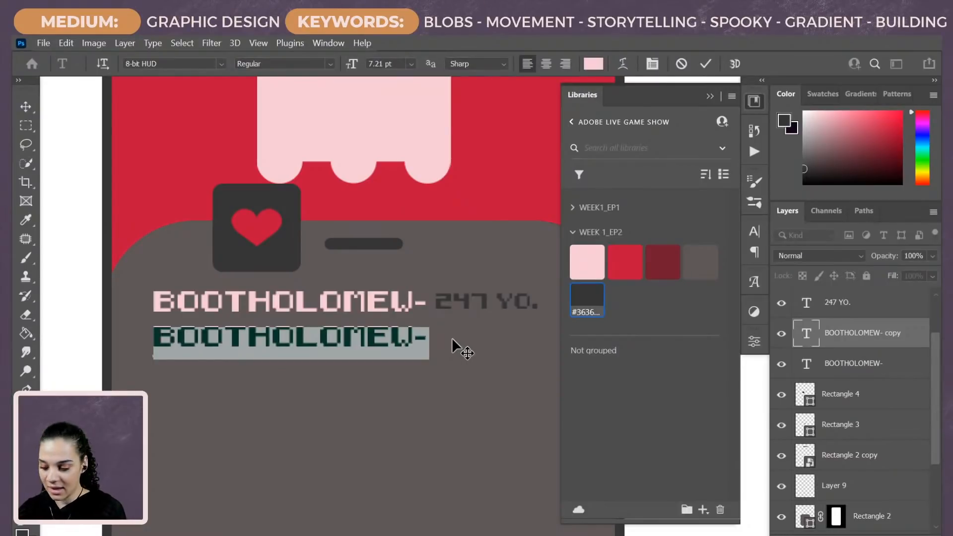
{"action": "type", "text": "SPOOKT"}
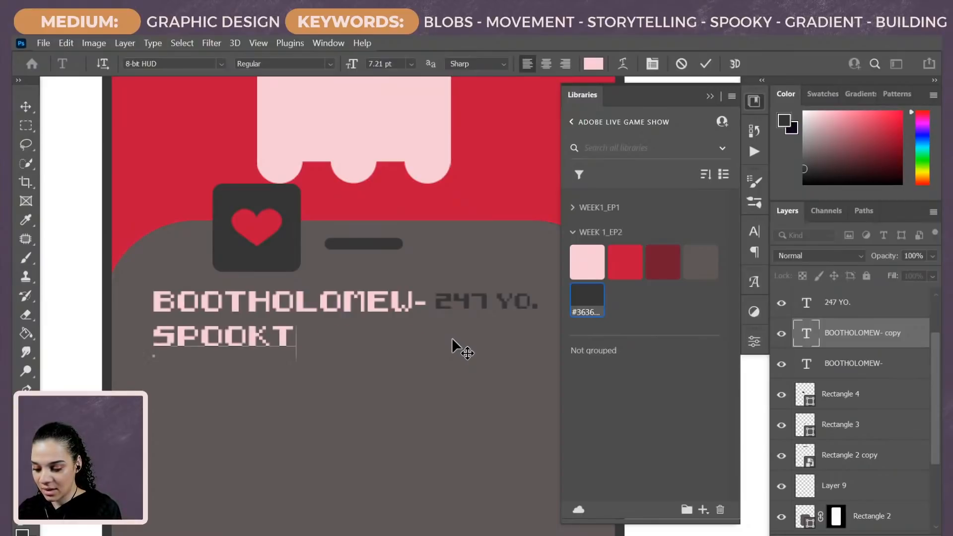
{"action": "type", "text": "OPIA"}
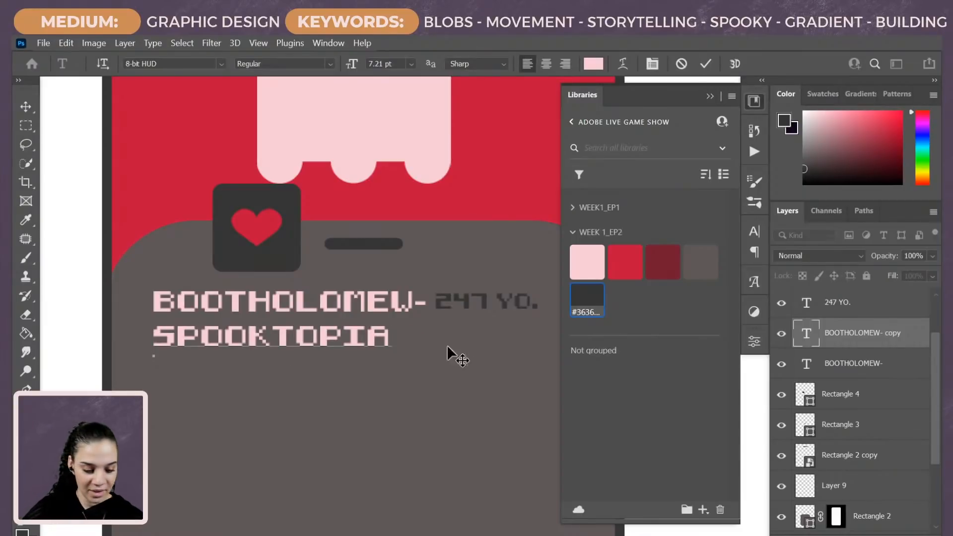
{"action": "left_click", "coordinate": [908, 336]}
Step: Set the "247 YO." text size to 6 pt and fine-tune its position beside the name
{"action": "left_click", "coordinate": [487, 299]}
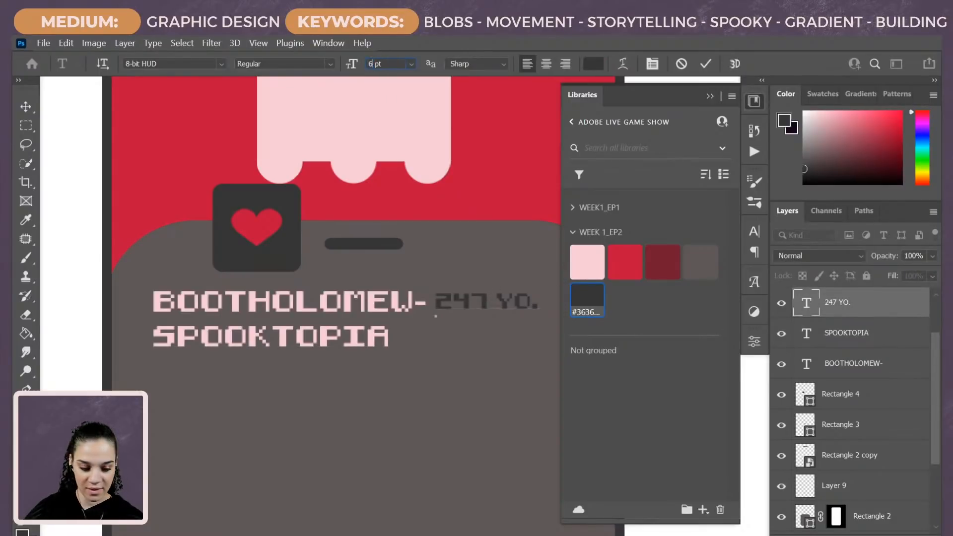
{"action": "triple_click", "coordinate": [490, 300]}
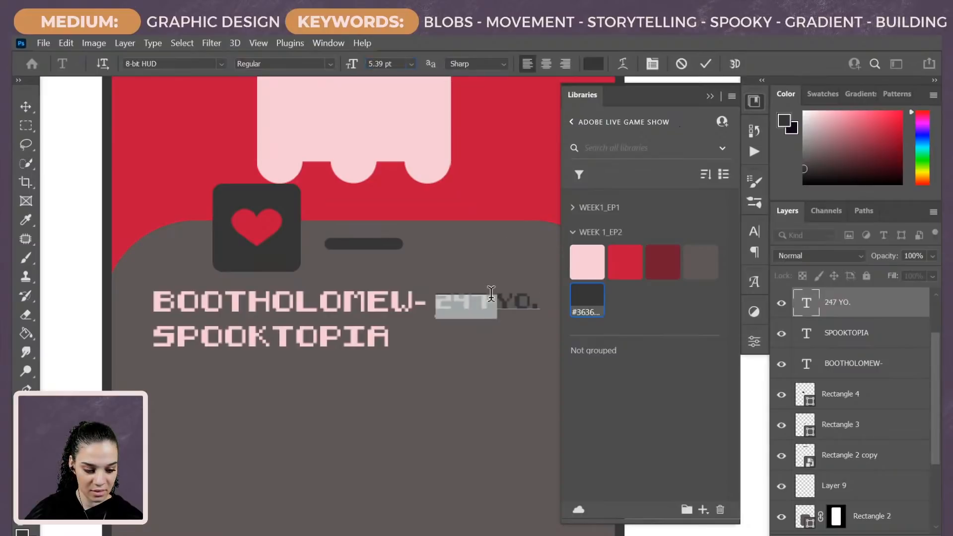
{"action": "left_click_drag", "start_coordinate": [382, 64], "coordinate": [351, 68]}
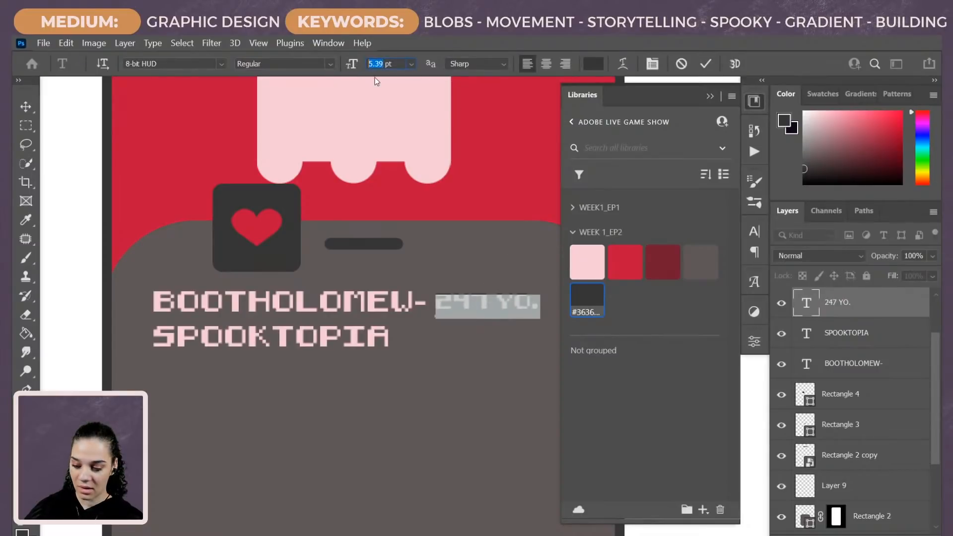
{"action": "type", "text": "6"}
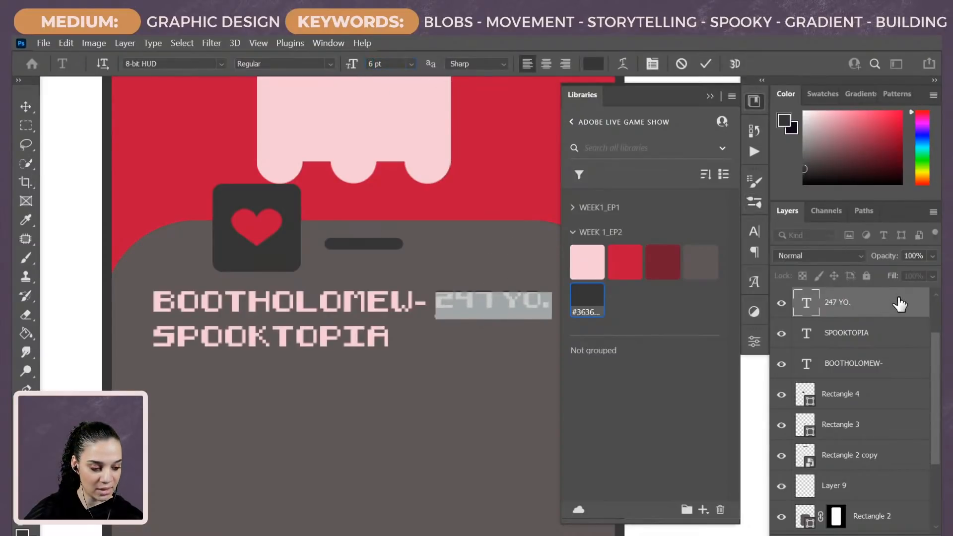
{"action": "left_click", "coordinate": [898, 304]}
{"action": "key", "text": "ctrl+t"}
{"action": "left_click_drag", "start_coordinate": [510, 302], "coordinate": [509, 306]}
{"action": "key", "text": "Return"}
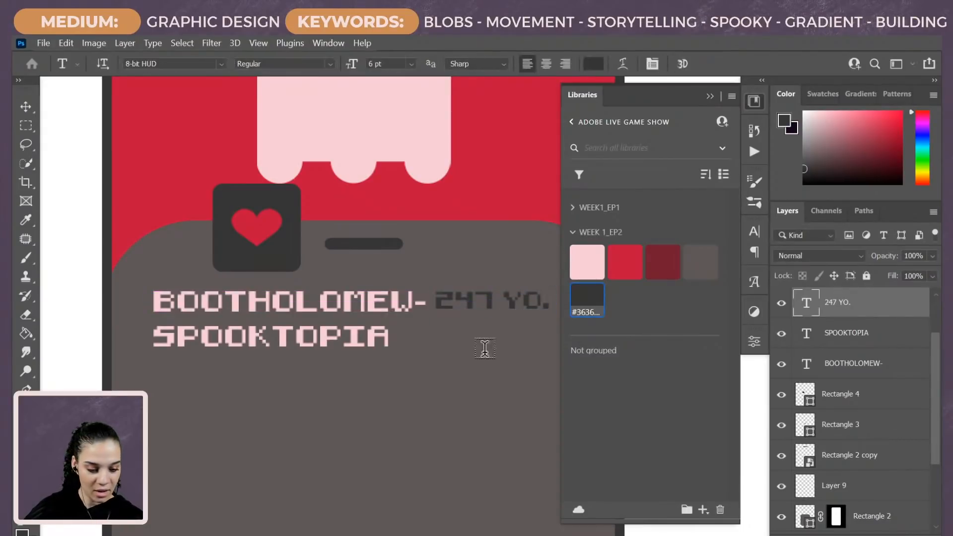
Step: Set the "SPOOKTOPIA" text size to 6 pt
{"action": "double_click", "coordinate": [262, 338]}
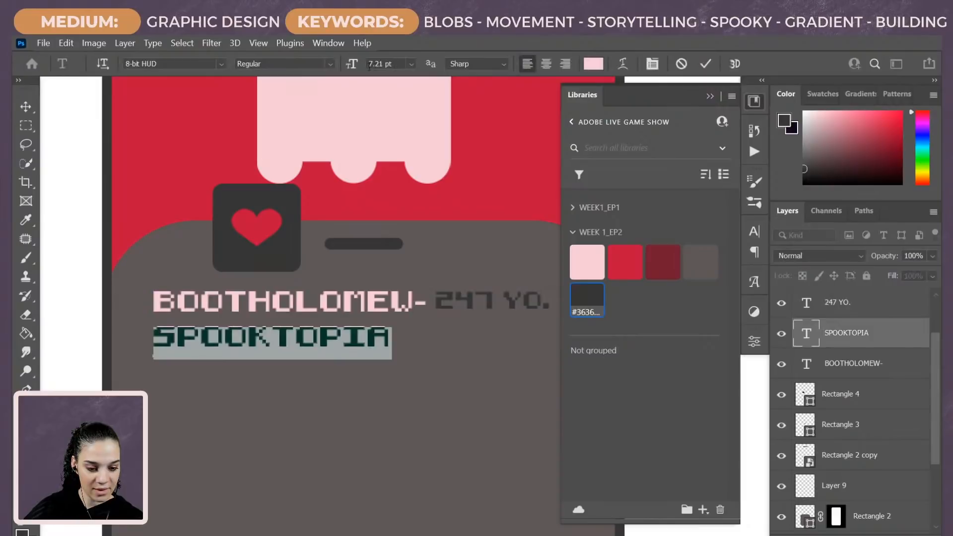
{"action": "type", "text": "65"}
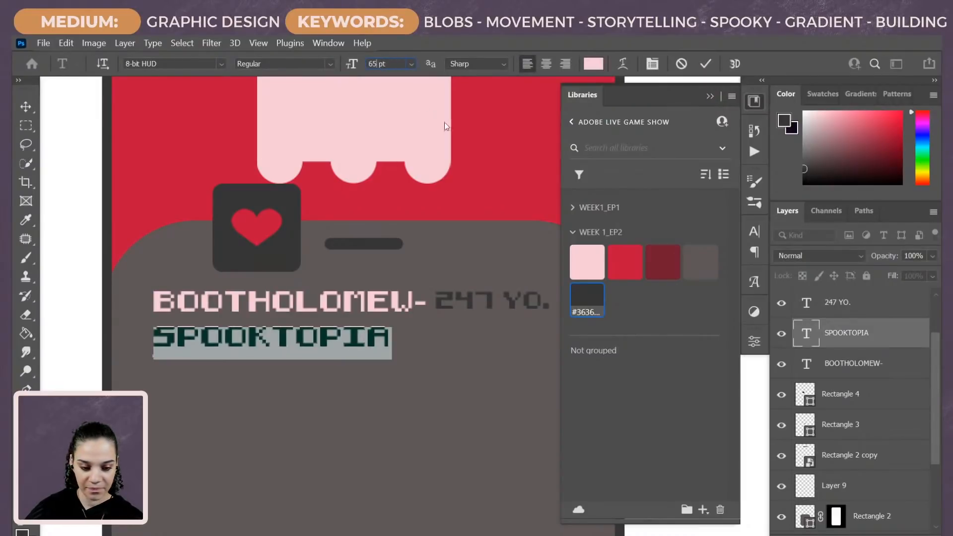
{"action": "key", "text": "BackSpace"}
{"action": "key", "text": "Return"}
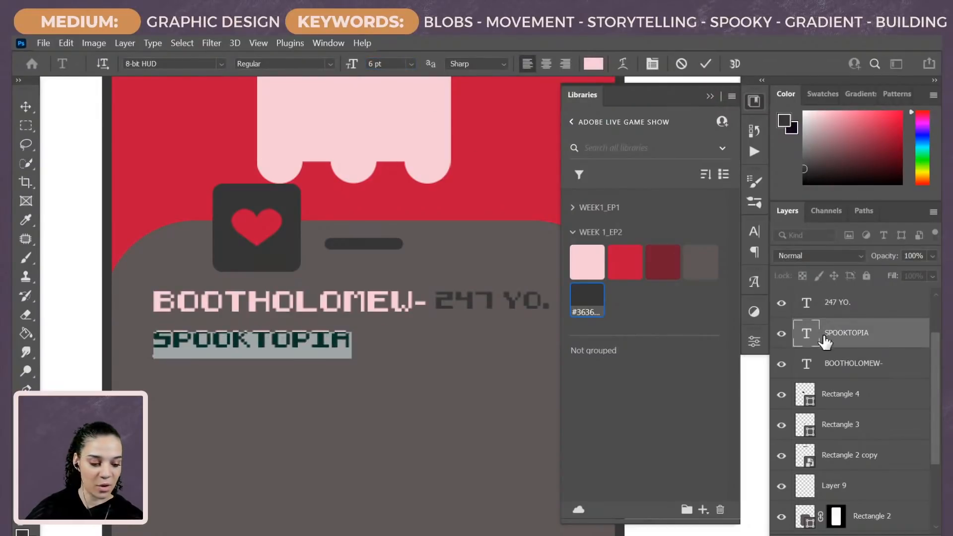
{"action": "left_click", "coordinate": [892, 335]}
Step: Colour the "SPOOKTOPIA" text with the dark grey library swatch and move it up closer to the name, to about Y 641 px
{"action": "double_click", "coordinate": [240, 341]}
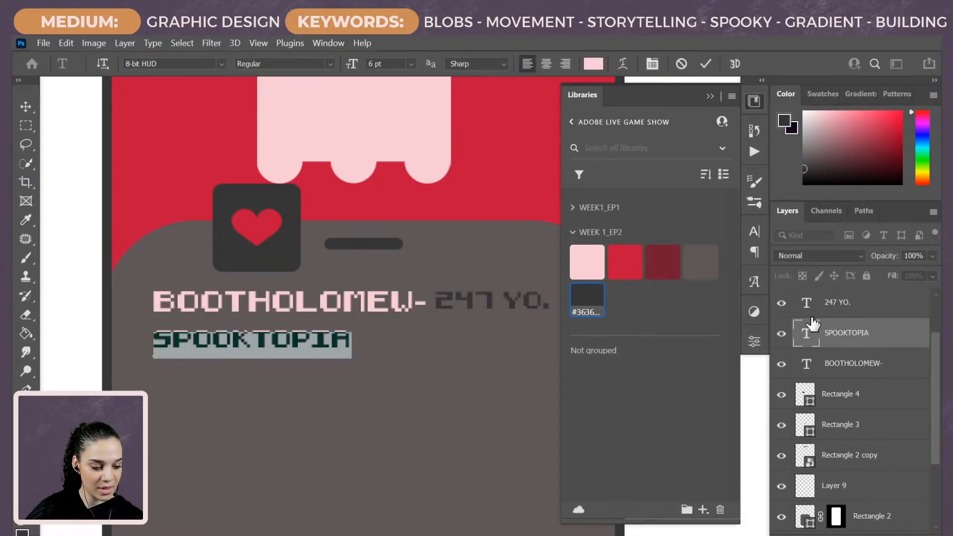
{"action": "left_click", "coordinate": [886, 329]}
{"action": "left_click", "coordinate": [590, 299]}
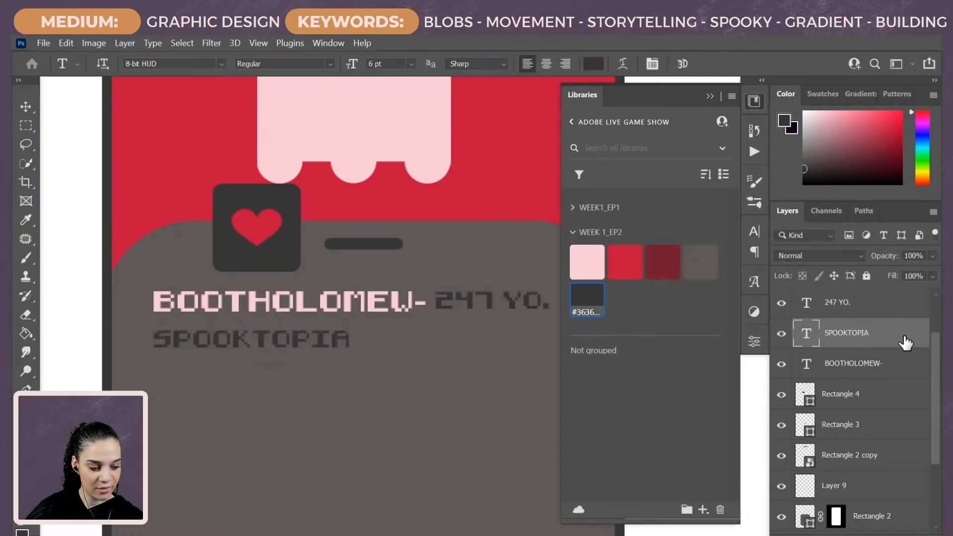
{"action": "key", "text": "ctrl+t"}
{"action": "mouse_move", "coordinate": [272, 338]}
{"action": "left_mouse_down"}
{"action": "mouse_move", "coordinate": [287, 331]}
{"action": "mouse_move", "coordinate": [271, 328]}
{"action": "left_mouse_up"}
{"action": "key", "text": "Return"}
Step: Move the "247 YO.", "SPOOKTOPIA" and "BOOTHOLOMEW-" text layers together above the Rectangle 1 copy layer, to the top of the layer stack
{"action": "key", "text": "ctrl+minus"}
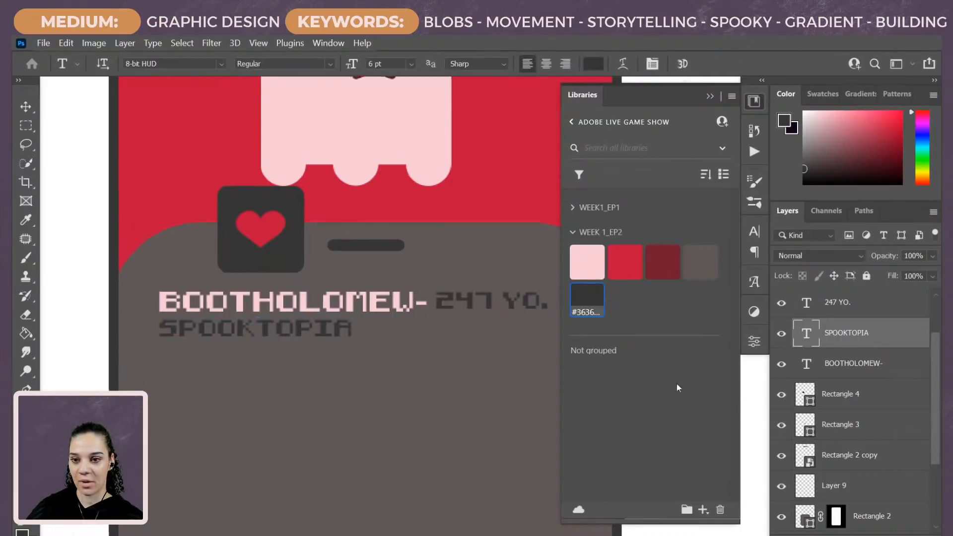
{"action": "key", "text": "ctrl+plus"}
{"action": "left_click_drag", "start_coordinate": [481, 395], "coordinate": [430, 286]}
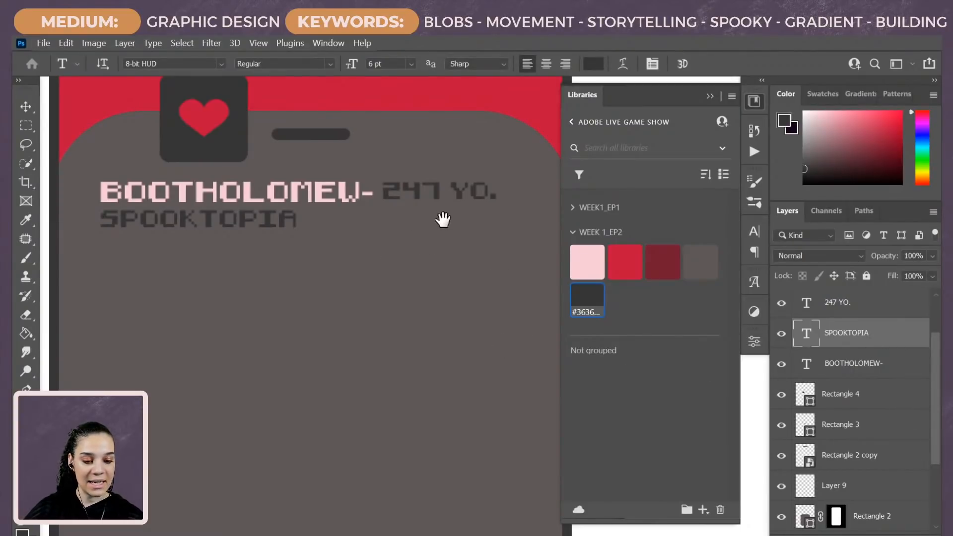
{"action": "left_click_drag", "start_coordinate": [442, 219], "coordinate": [208, 436]}
{"action": "left_click_drag", "start_coordinate": [494, 297], "coordinate": [644, 89]}
{"action": "left_click_drag", "start_coordinate": [271, 279], "coordinate": [422, 204]}
{"action": "key", "text": "ctrl+minus"}
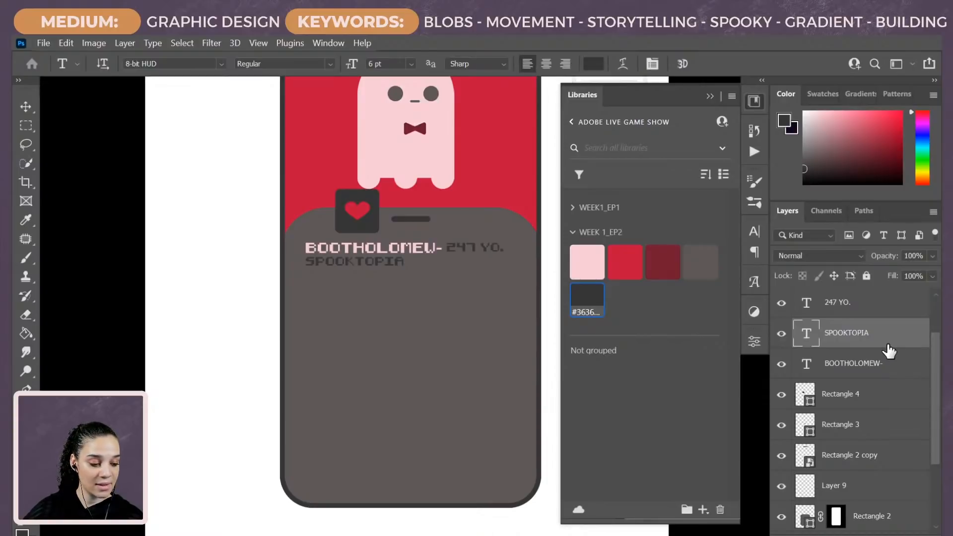
{"action": "left_click", "coordinate": [378, 248], "text": "ctrl"}
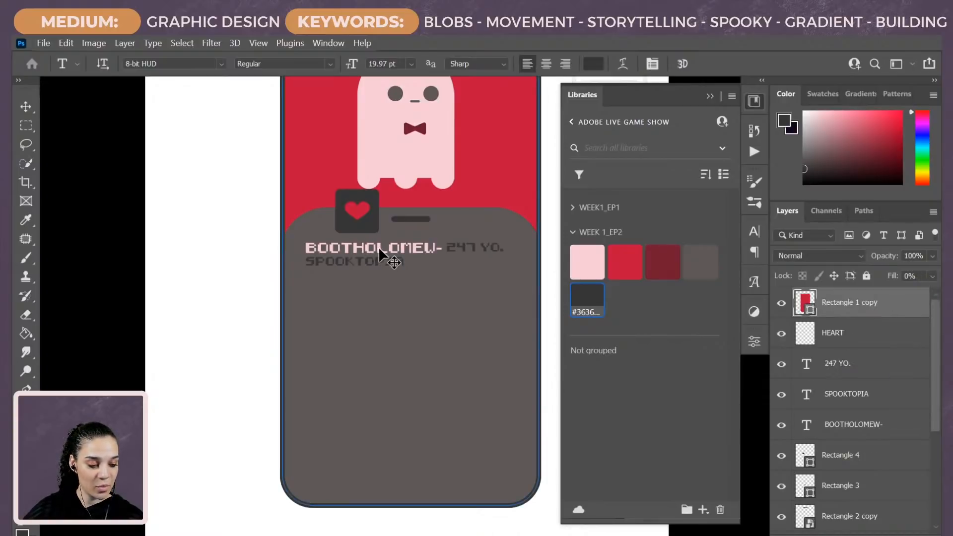
{"action": "left_click", "coordinate": [896, 425]}
{"action": "left_click", "coordinate": [870, 372]}
{"action": "left_click", "coordinate": [877, 419], "text": "shift"}
{"action": "left_click_drag", "start_coordinate": [877, 420], "coordinate": [868, 283]}
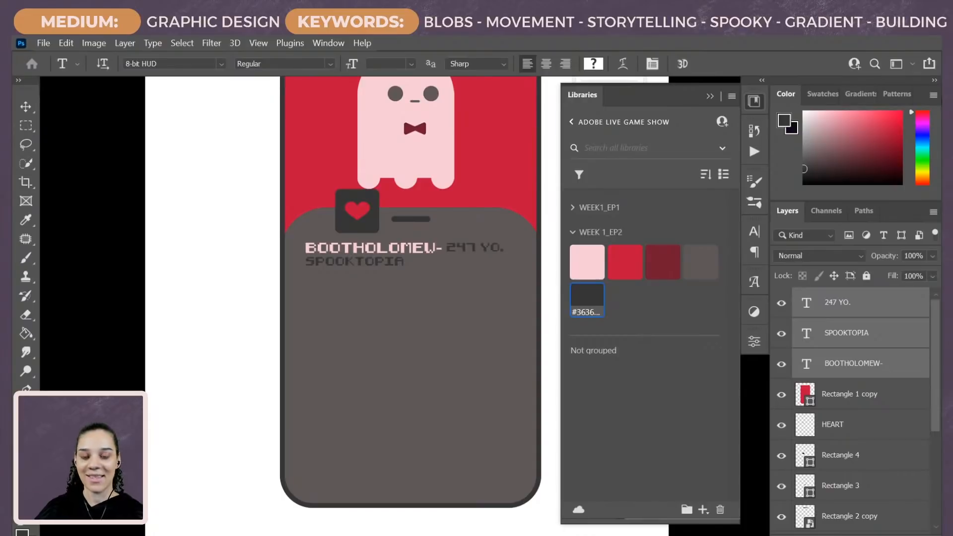
Step: Nudge the "SPOOKTOPIA" text down by 3 px to Y 643.91 px
{"action": "left_click", "coordinate": [854, 329]}
{"action": "key", "text": "ctrl+t"}
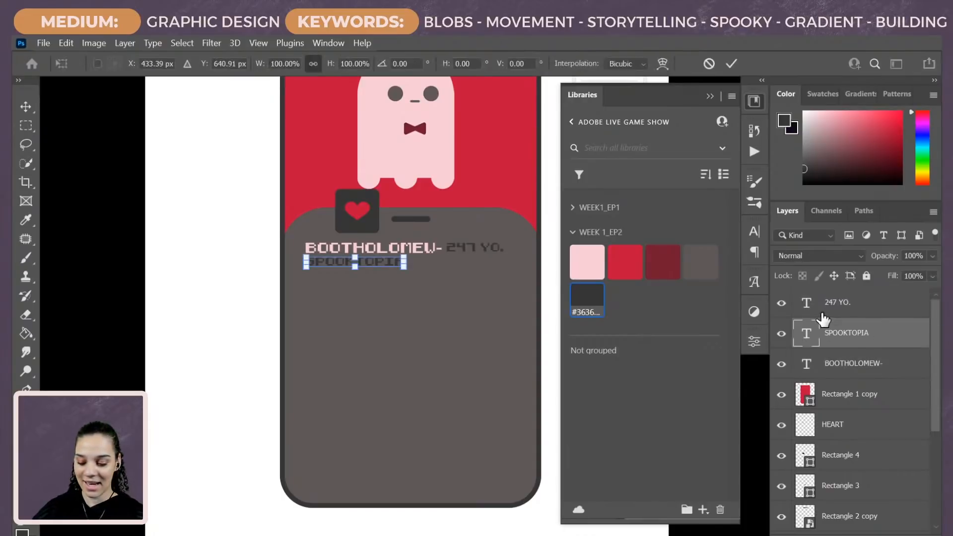
{"action": "key", "text": "Down"}
{"action": "key", "text": "Down"}
{"action": "key", "text": "Down"}
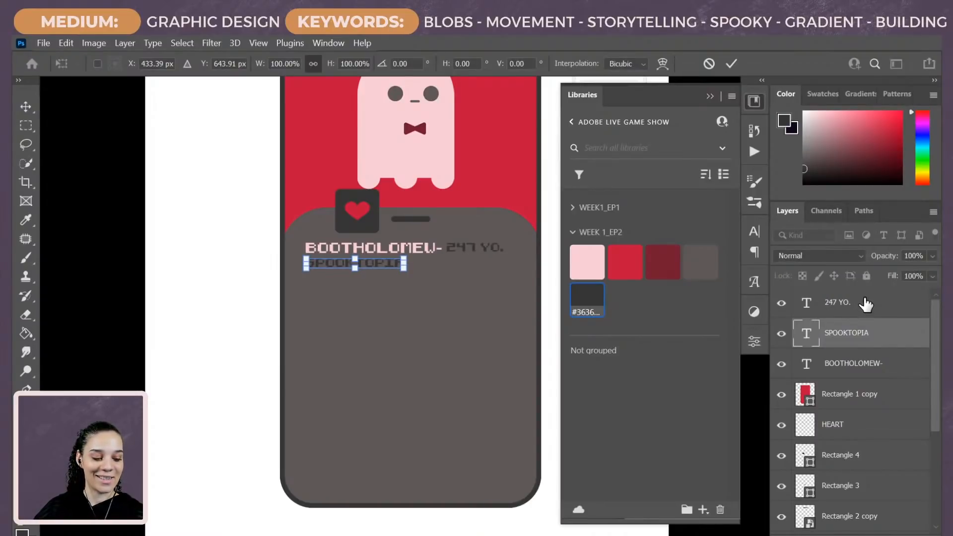
{"action": "key", "text": "Return"}
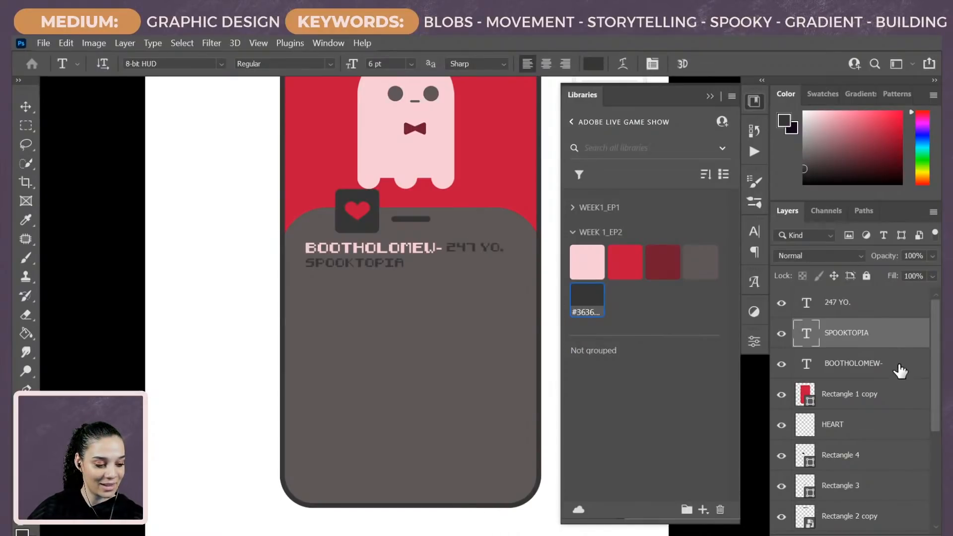
Step: Duplicate the "BOOTHOLOMEW-" text layer and place the copy straight below in the lower grey panel at about X 473.24, Y 925.77 px
{"action": "left_click_drag", "start_coordinate": [894, 365], "coordinate": [769, 345]}
{"action": "key", "text": "ctrl+t"}
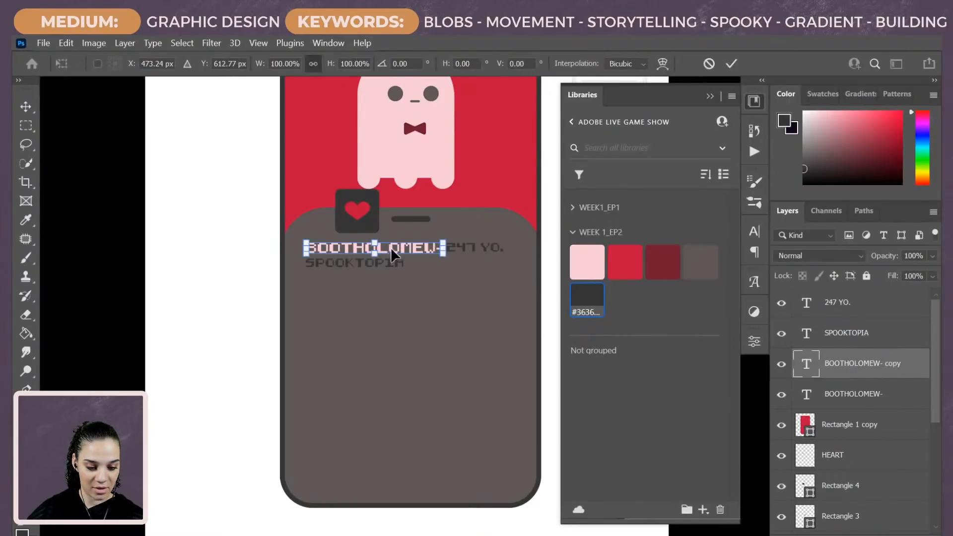
{"action": "left_click_drag", "start_coordinate": [391, 250], "coordinate": [385, 397]}
{"action": "key", "text": "Return"}
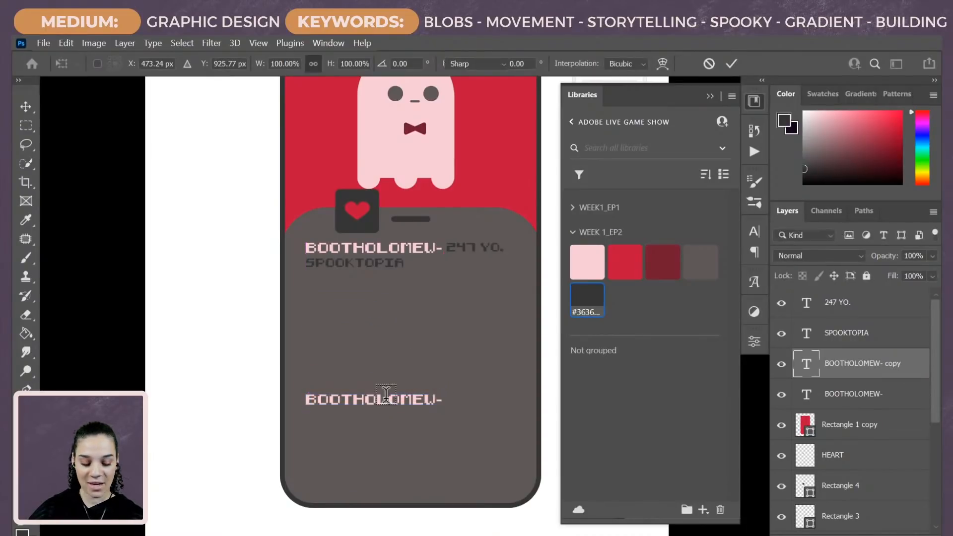
Step: Replace the name copy in the lower grey panel with the heading "INTERESTS"
{"action": "left_click", "coordinate": [380, 399]}
{"action": "key", "text": "ctrl+a"}
{"action": "type", "text": "IN"}
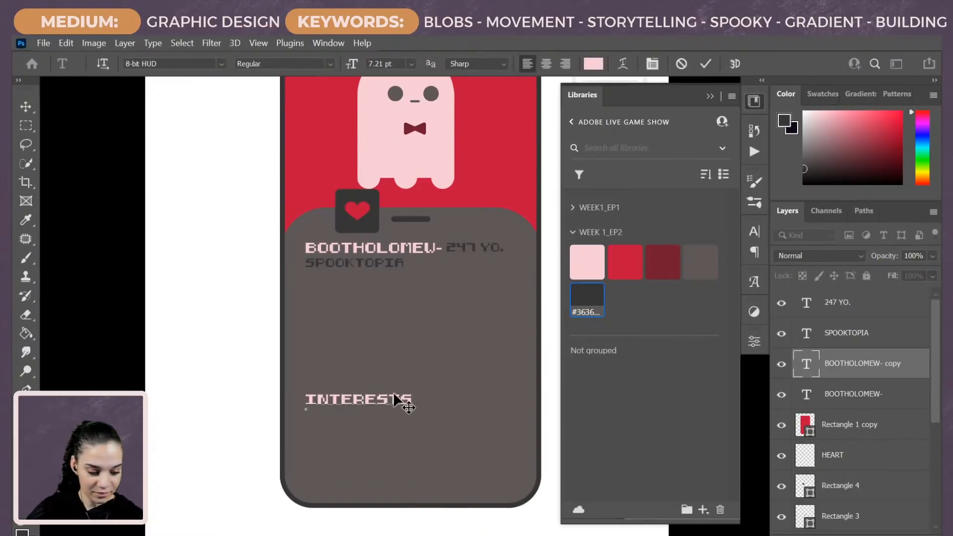
{"action": "left_click", "coordinate": [912, 378]}
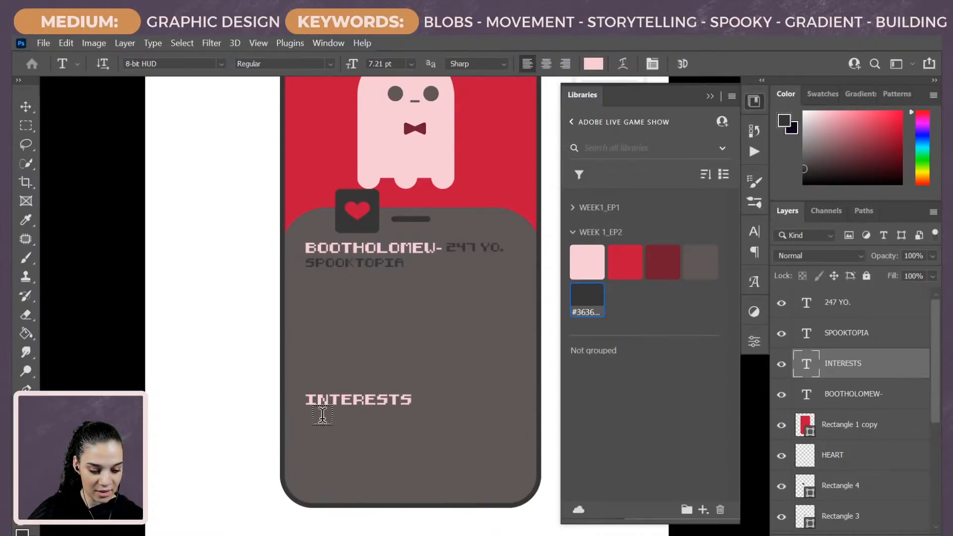
Step: Add a paragraph text box with Lorem ipsum placeholder text at 6 pt below the "INTERESTS" heading
{"action": "left_click_drag", "start_coordinate": [320, 418], "coordinate": [505, 481]}
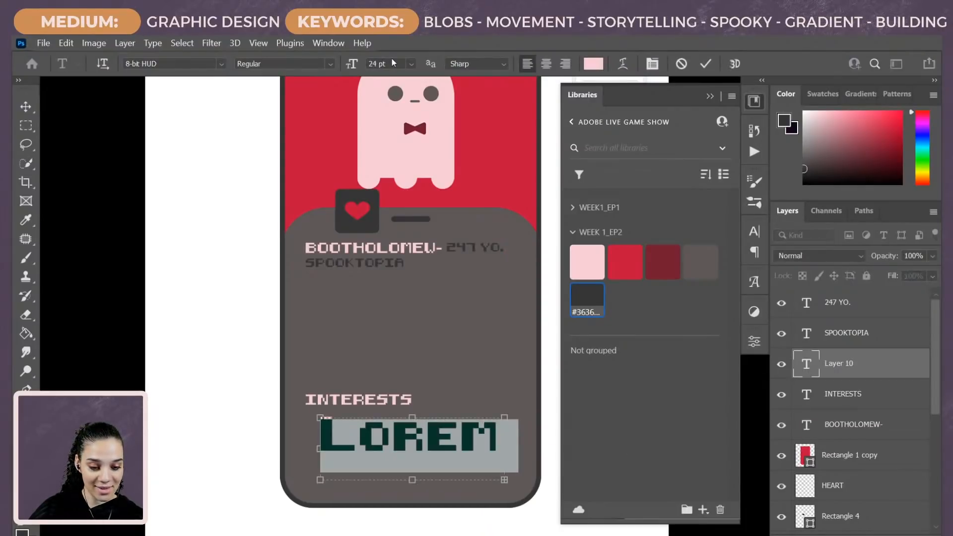
{"action": "left_click", "coordinate": [411, 63]}
{"action": "left_click", "coordinate": [386, 98]}
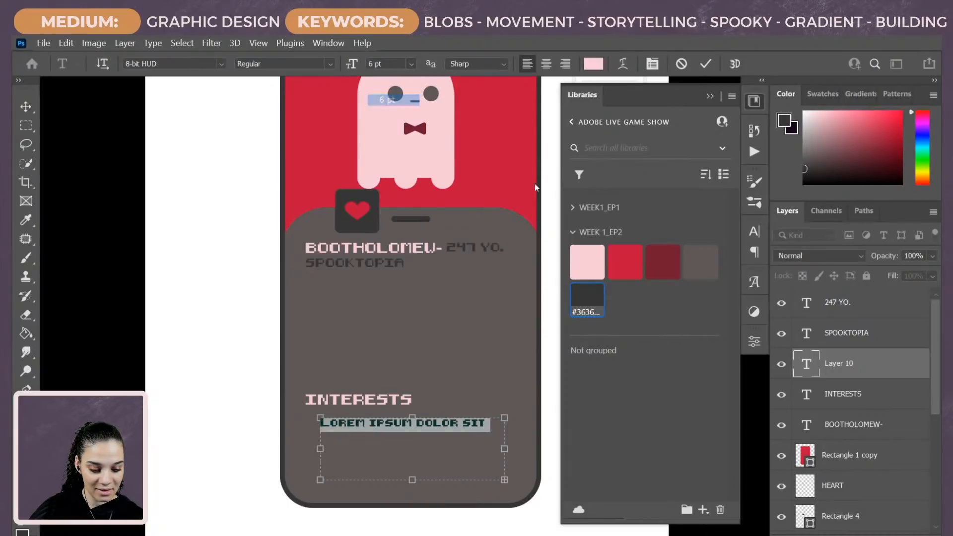
{"action": "left_click", "coordinate": [894, 373]}
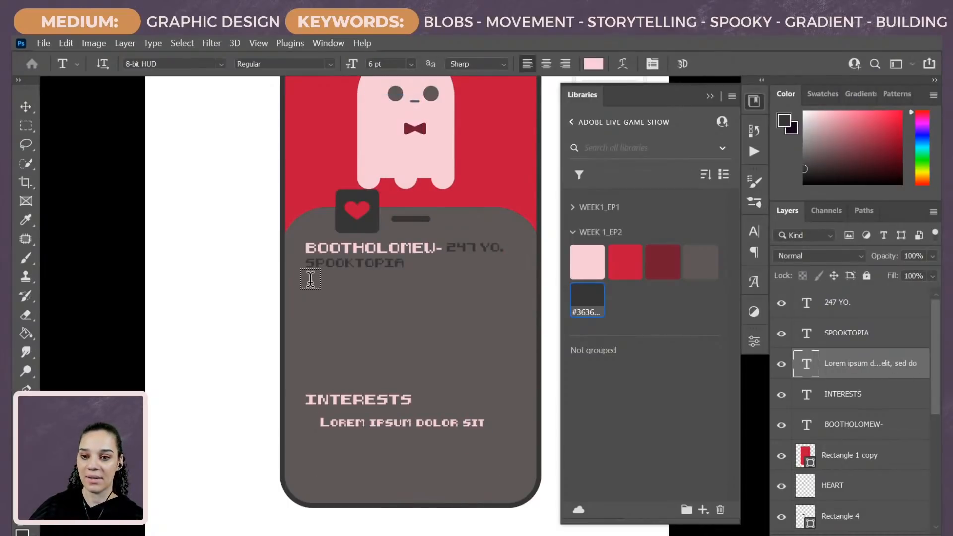
Step: Add a paragraph text box below "SPOOKTOPIA" that spans most of the panel width and reads “ BE MY BOO.”
{"action": "left_click_drag", "start_coordinate": [305, 282], "coordinate": [520, 333]}
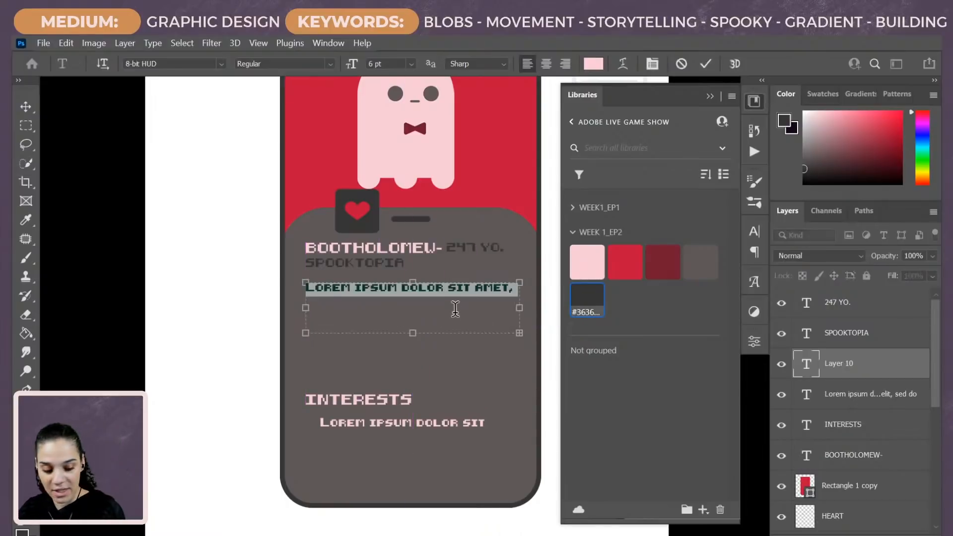
{"action": "key", "text": "BackSpace"}
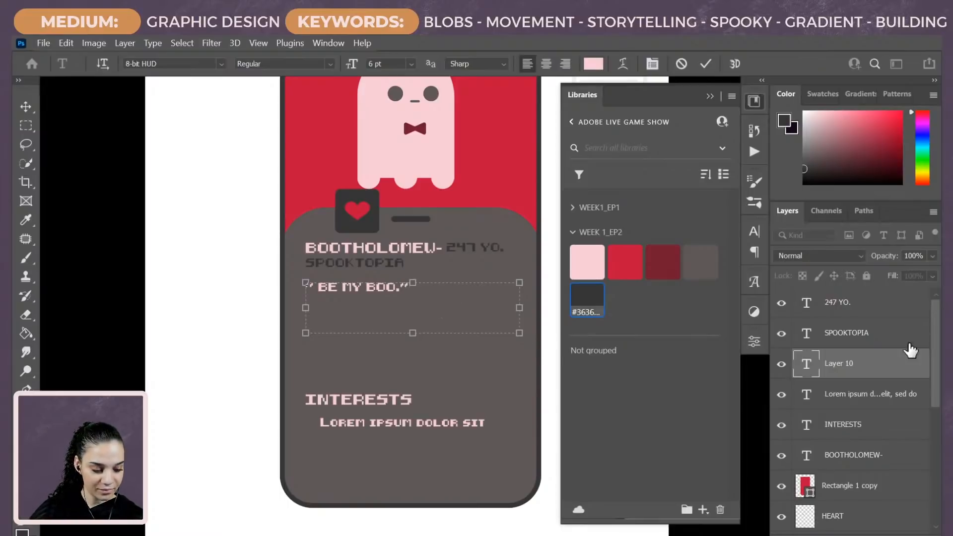
{"action": "left_click", "coordinate": [903, 370]}
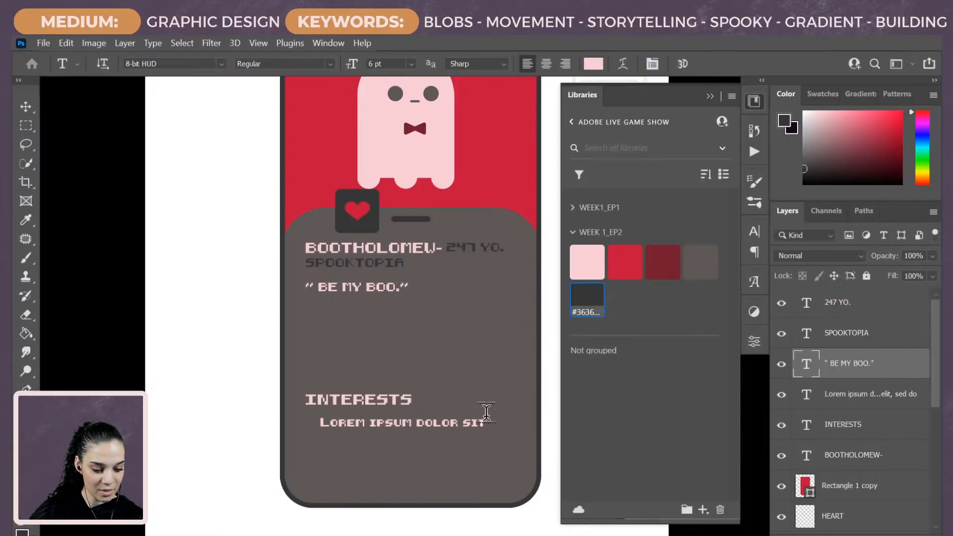
Step: Select the "INTERESTS" heading layer together with the Lorem ipsum text layer
{"action": "left_click", "coordinate": [880, 425]}
{"action": "left_click", "coordinate": [850, 396], "text": "shift"}
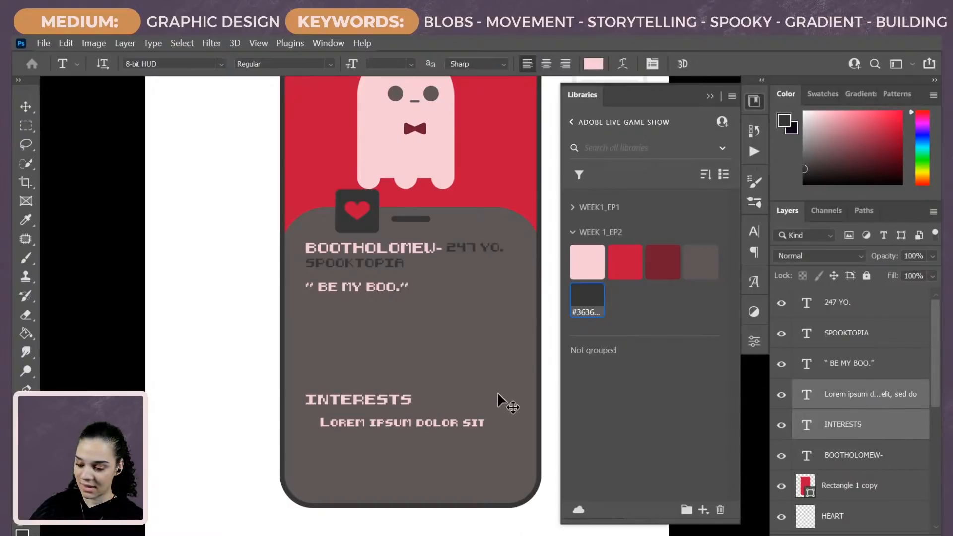
Step: Move the INTERESTS heading and its lorem ipsum text up together, closer to the "BE MY BOO." quote
{"action": "key", "text": "ctrl+t"}
{"action": "left_click_drag", "start_coordinate": [422, 425], "coordinate": [421, 392]}
{"action": "key", "text": "Return"}
{"action": "key", "text": "t"}
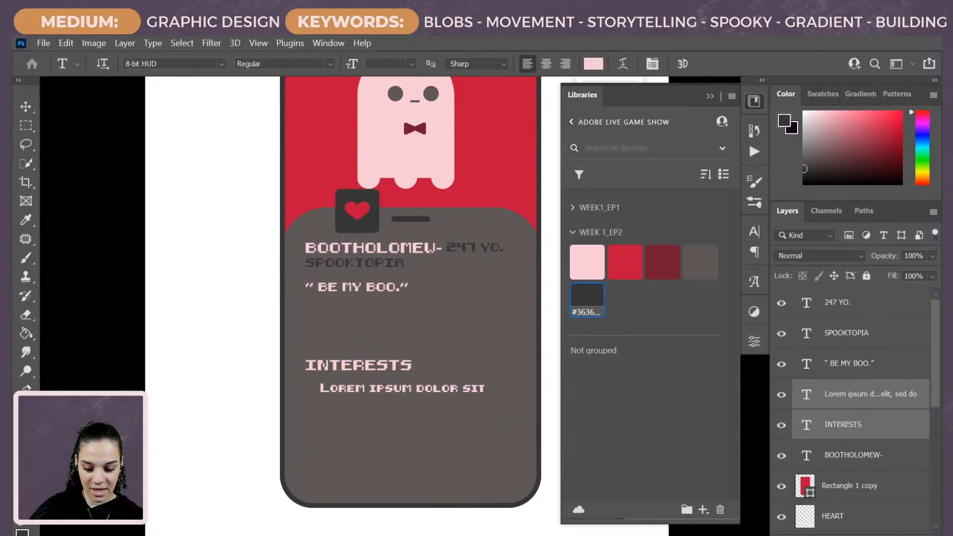
Step: Draw a circle about 13 px wide below the quote, with no stroke and the light pink fill
{"action": "key", "text": "u"}
{"action": "key", "text": "shift+u"}
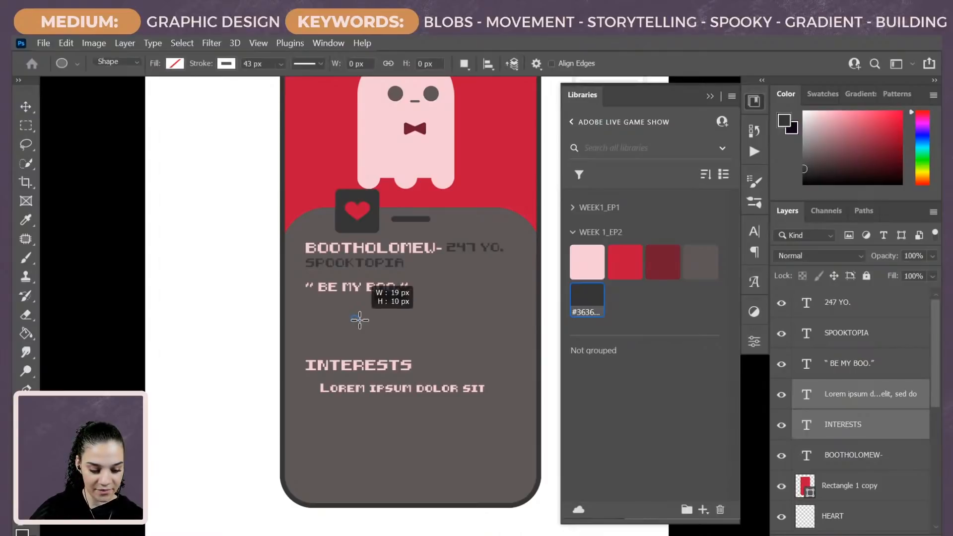
{"action": "left_click", "coordinate": [754, 341]}
{"action": "left_click", "coordinate": [355, 319]}
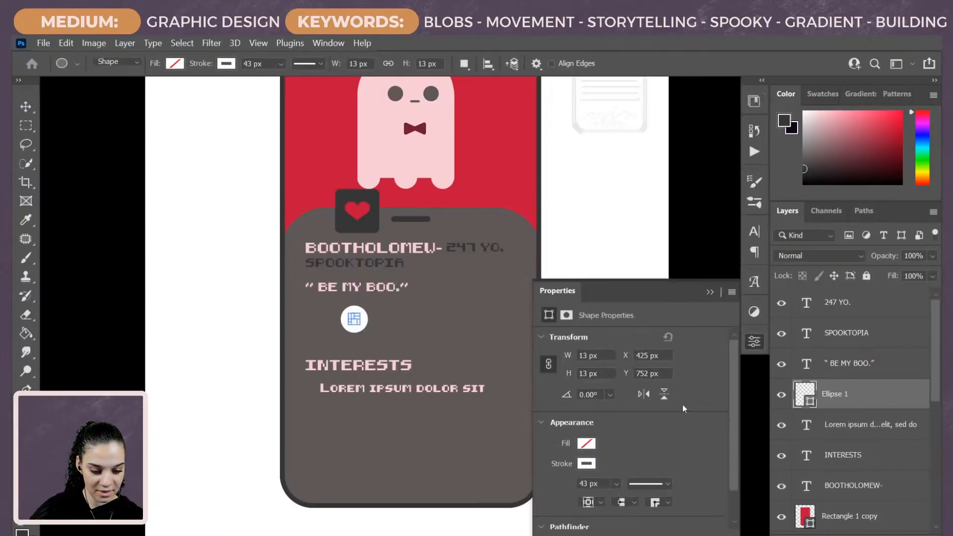
{"action": "left_click", "coordinate": [587, 464]}
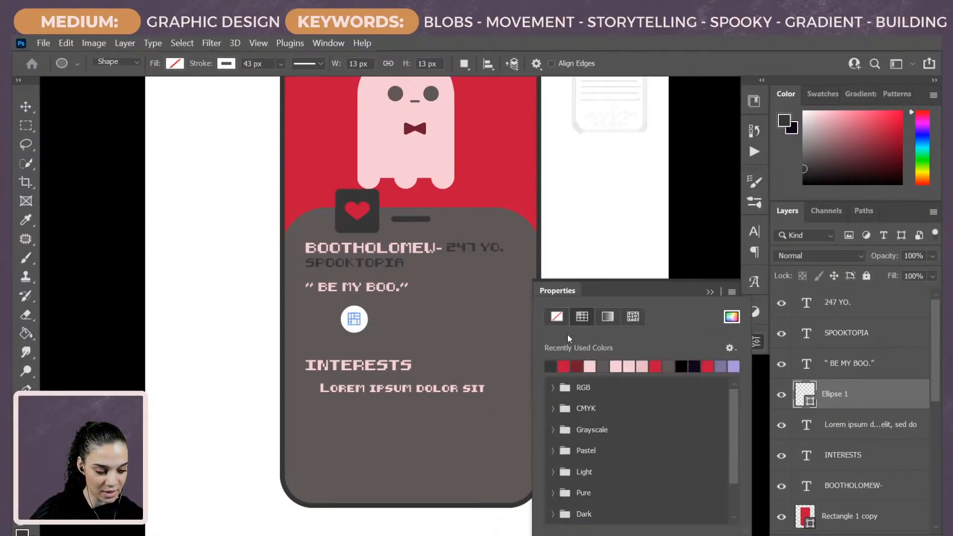
{"action": "left_click", "coordinate": [557, 317]}
{"action": "left_click", "coordinate": [584, 441]}
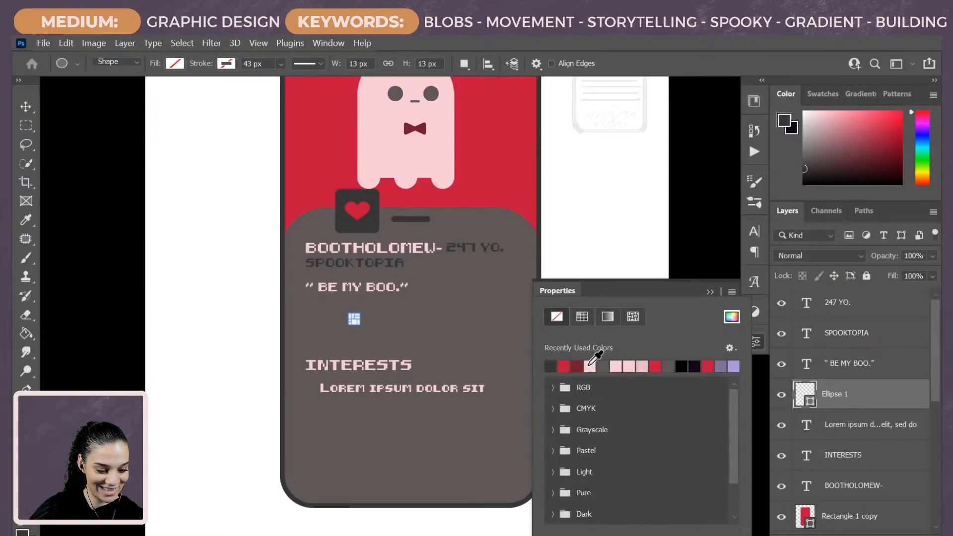
{"action": "left_click", "coordinate": [590, 366]}
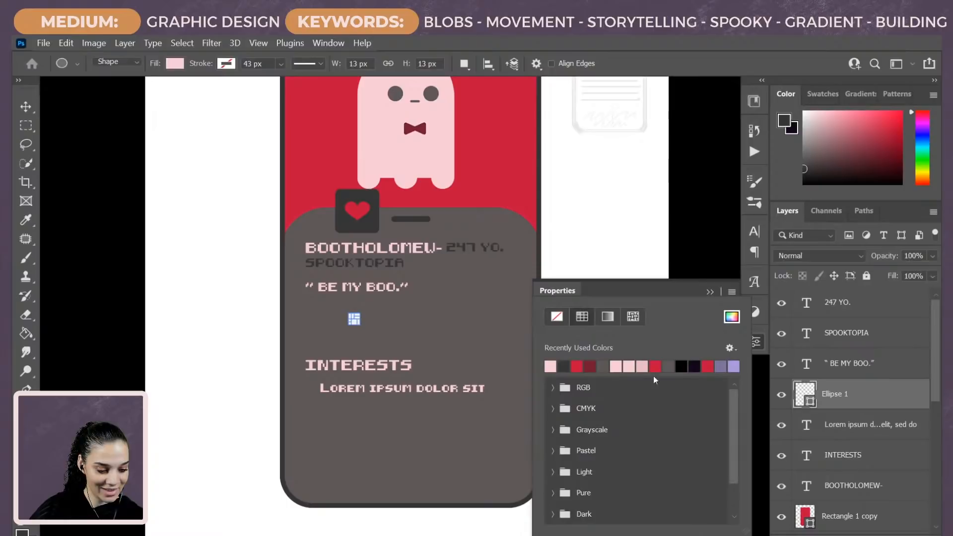
{"action": "left_click", "coordinate": [894, 405]}
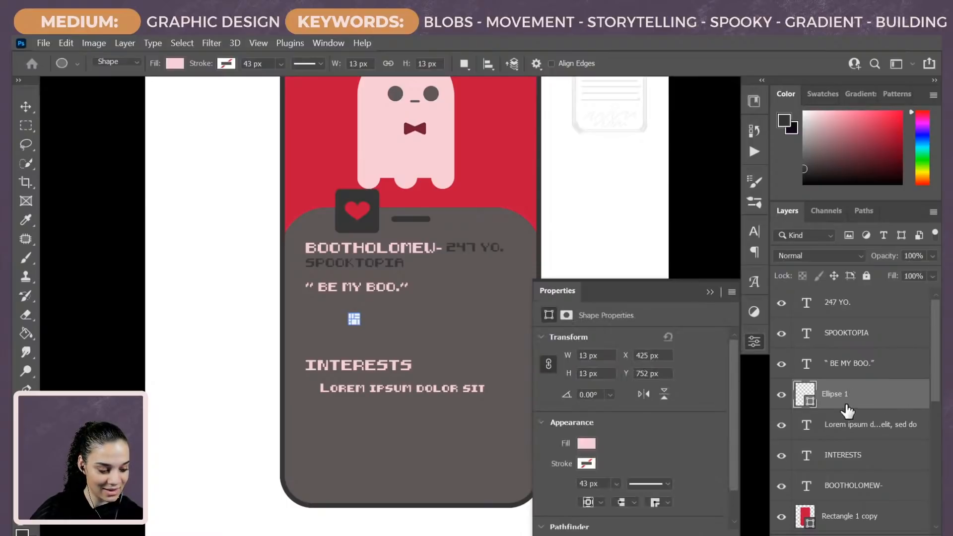
Step: Delete the small pink circle below the quote
{"action": "scroll", "coordinate": [341, 373], "scroll_direction": "up", "scroll_amount": 5}
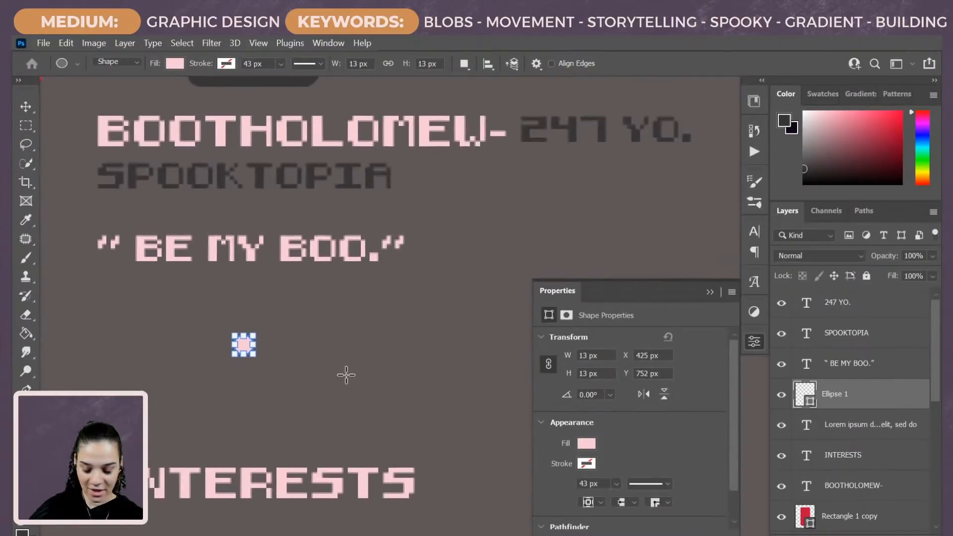
{"action": "key", "text": "ctrl+t"}
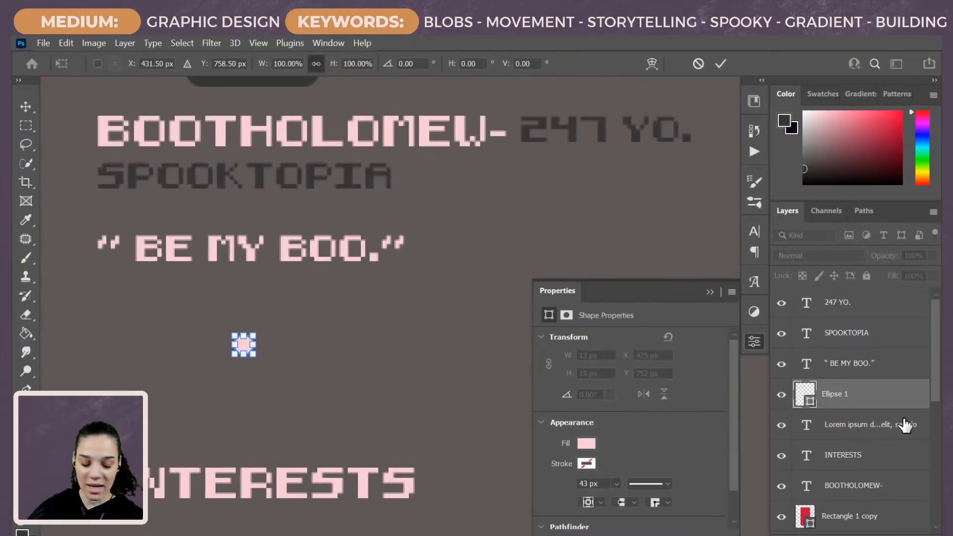
{"action": "left_click", "coordinate": [873, 401]}
{"action": "key", "text": "Delete"}
Step: Convert the GHOST smart object back to layers
{"action": "scroll", "coordinate": [869, 485], "scroll_direction": "down", "scroll_amount": 8}
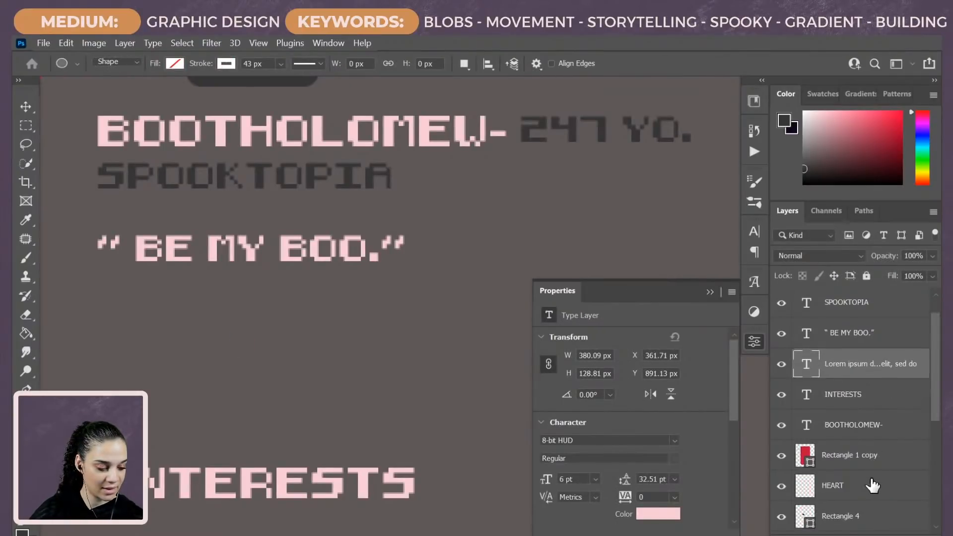
{"action": "right_click", "coordinate": [862, 442]}
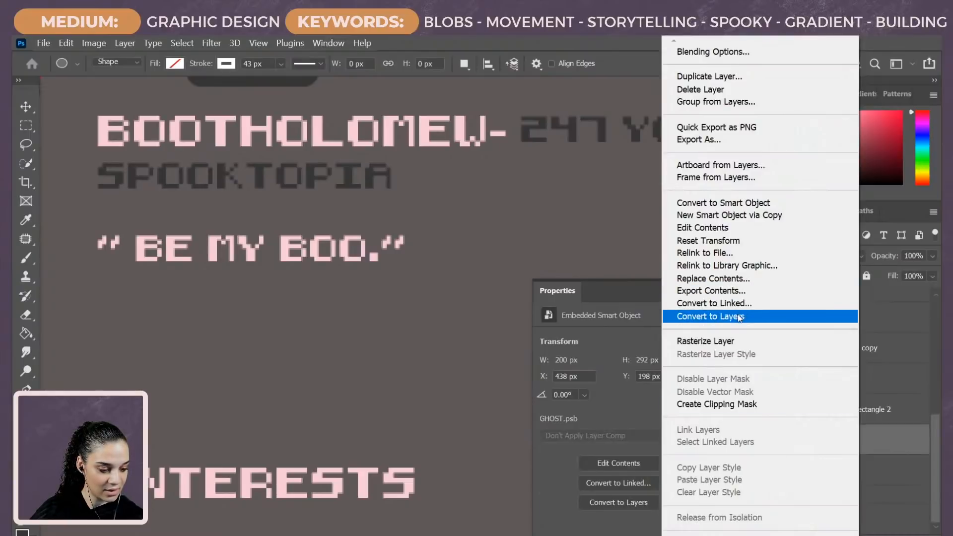
{"action": "left_click", "coordinate": [739, 316]}
{"action": "left_click", "coordinate": [525, 259]}
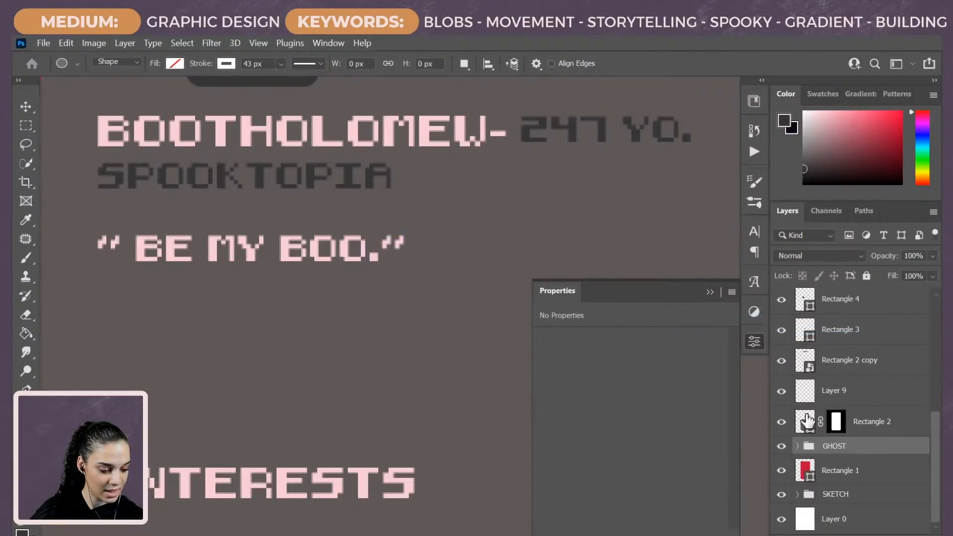
Step: Expand the GHOST group and select Group 1, which holds the ghost's bottom circles
{"action": "left_click", "coordinate": [797, 446]}
{"action": "scroll", "coordinate": [891, 480], "scroll_direction": "down", "scroll_amount": 3}
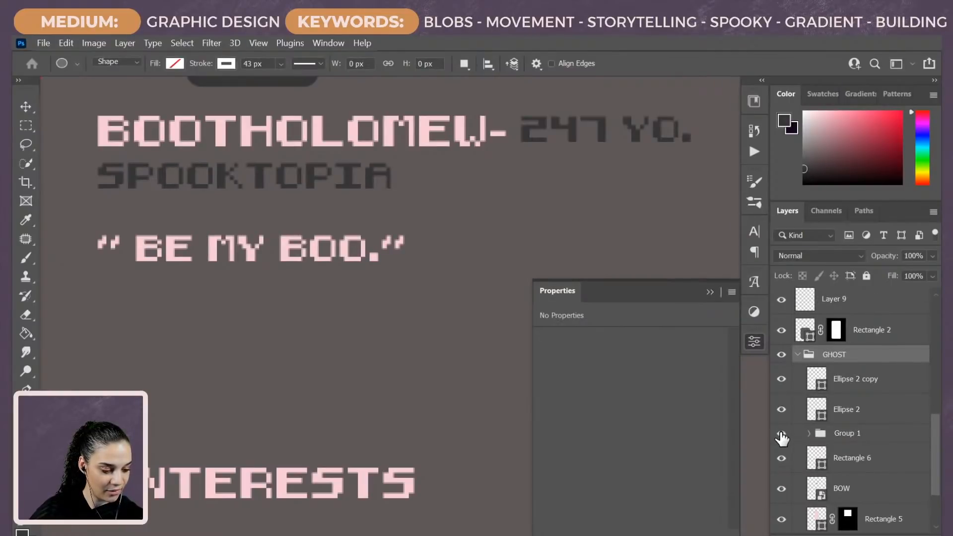
{"action": "key", "text": "ctrl+minus"}
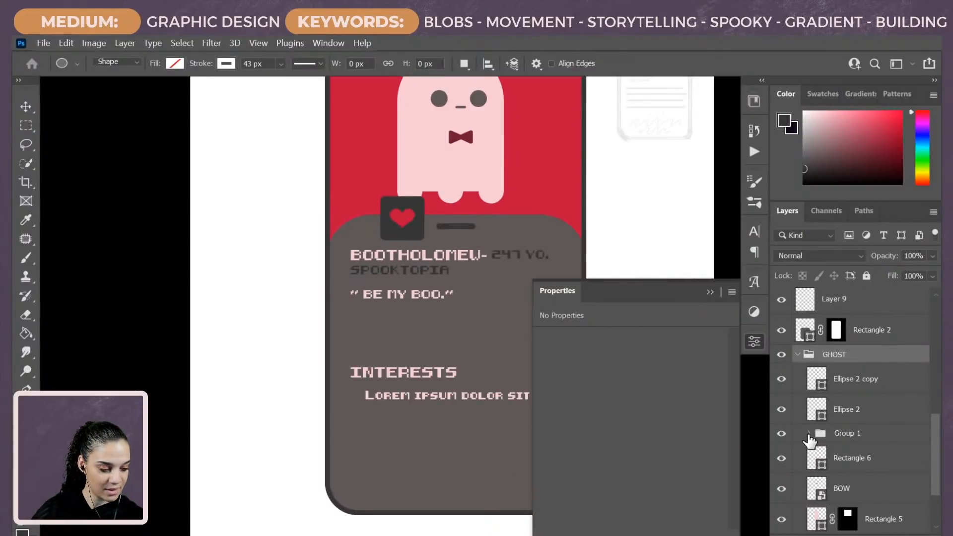
{"action": "left_click", "coordinate": [809, 433]}
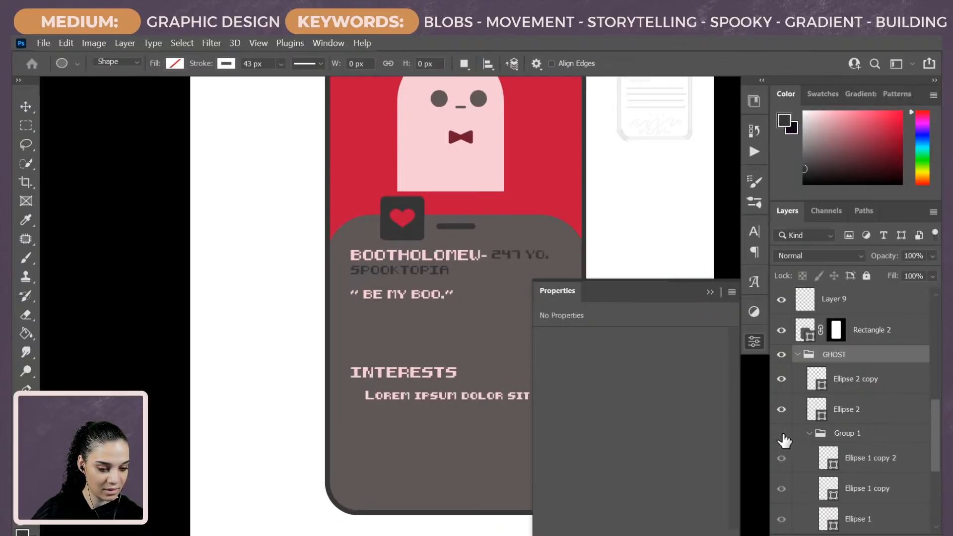
{"action": "left_click", "coordinate": [875, 440]}
{"action": "left_click", "coordinate": [873, 435]}
{"action": "key", "text": "ctrl+y"}
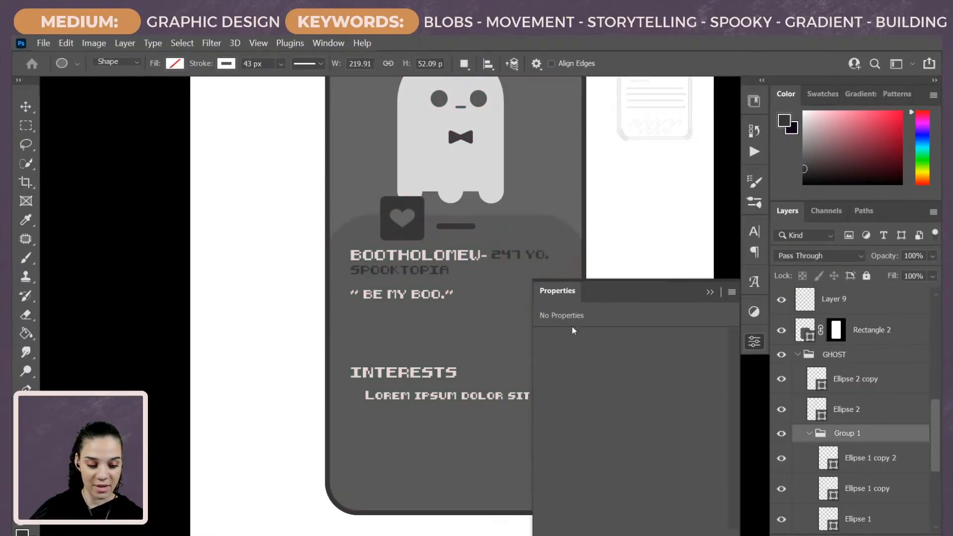
{"action": "key", "text": "ctrl+y"}
{"action": "key", "text": "ctrl+t"}
{"action": "left_click_drag", "start_coordinate": [474, 186], "coordinate": [483, 335]}
{"action": "key", "text": "ctrl+z"}
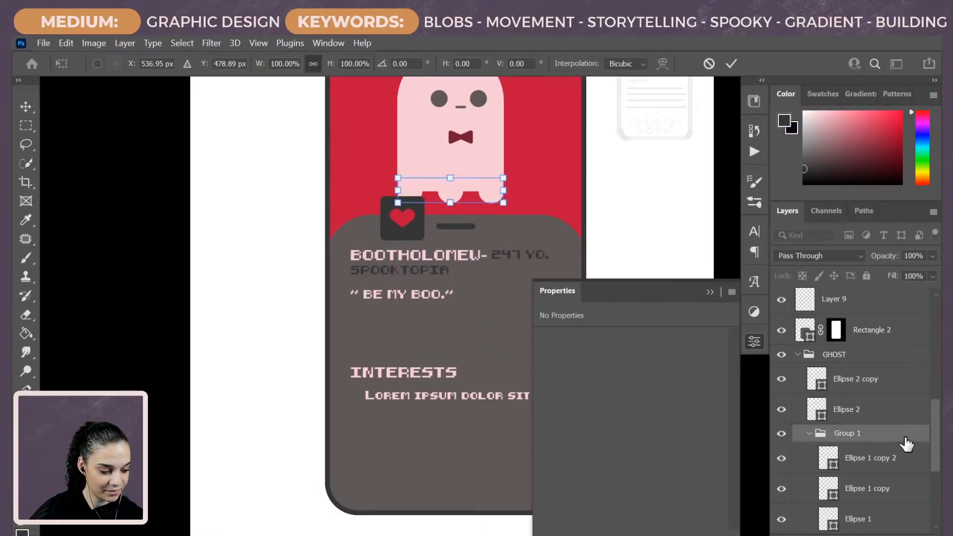
{"action": "key", "text": "Escape"}
Step: Duplicate Group 1 and move the copy out of GHOST to the top of the layer stack
{"action": "key", "text": "ctrl+j"}
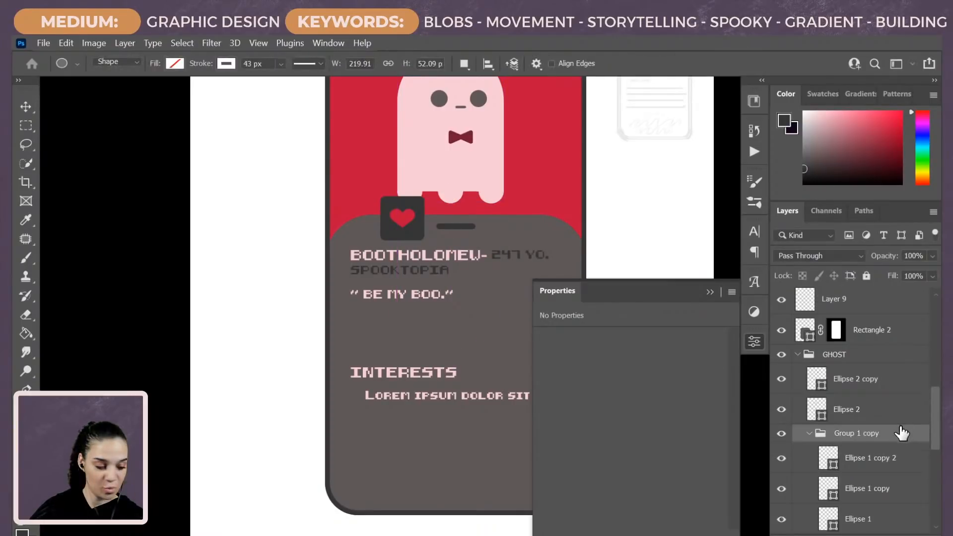
{"action": "left_click_drag", "start_coordinate": [904, 433], "coordinate": [879, 303]}
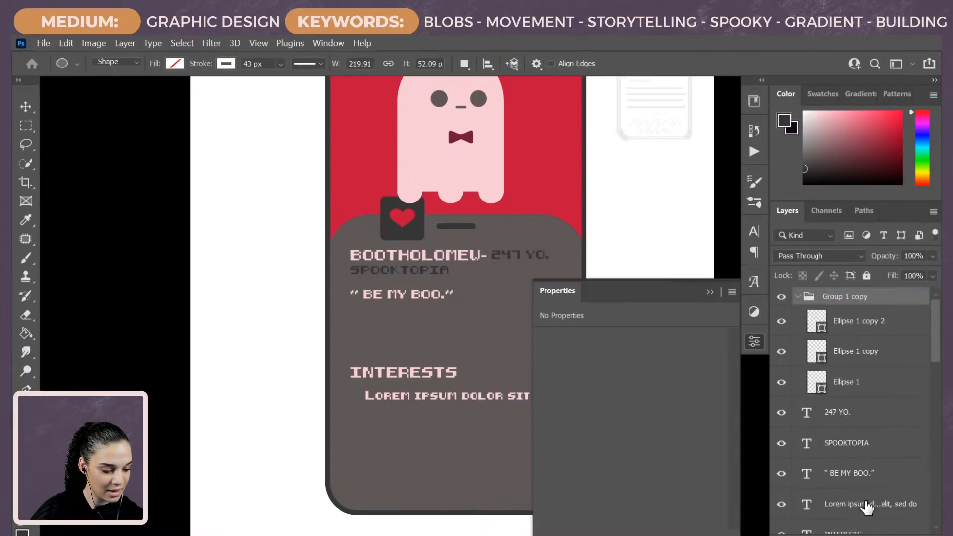
Step: Collapse the GHOST group and convert it to a smart object again
{"action": "scroll", "coordinate": [852, 488], "scroll_direction": "down", "scroll_amount": 5}
{"action": "scroll", "coordinate": [852, 489], "scroll_direction": "down", "scroll_amount": 2}
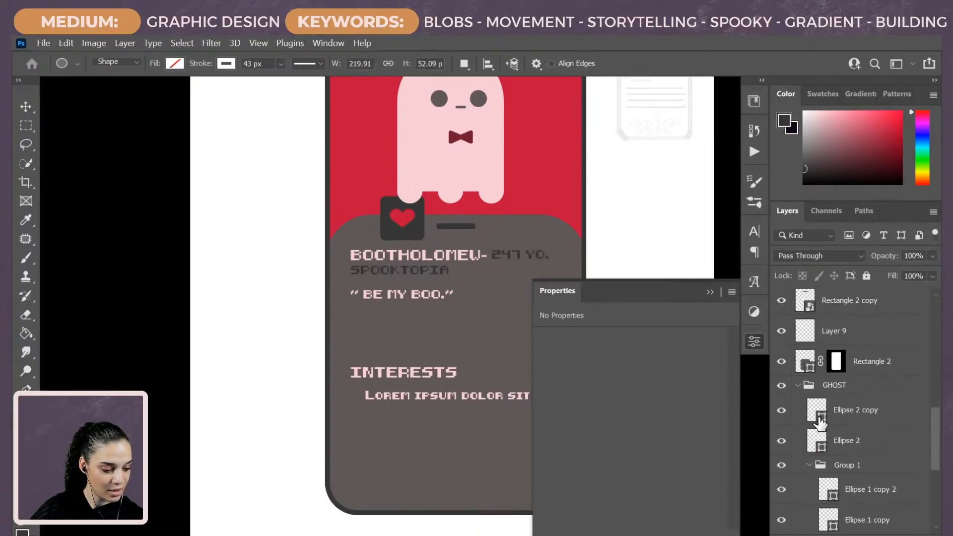
{"action": "left_click", "coordinate": [797, 388]}
{"action": "right_click", "coordinate": [864, 450]}
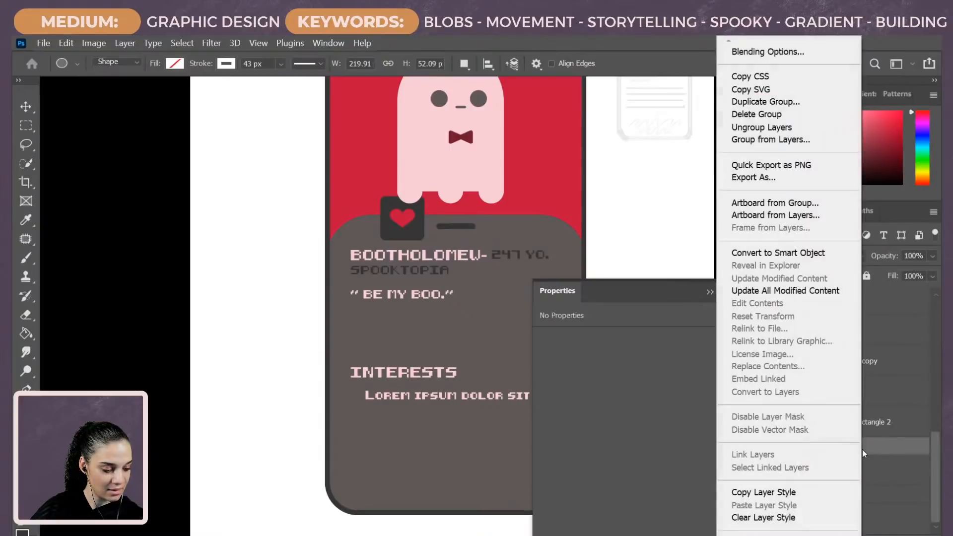
{"action": "left_click", "coordinate": [789, 252]}
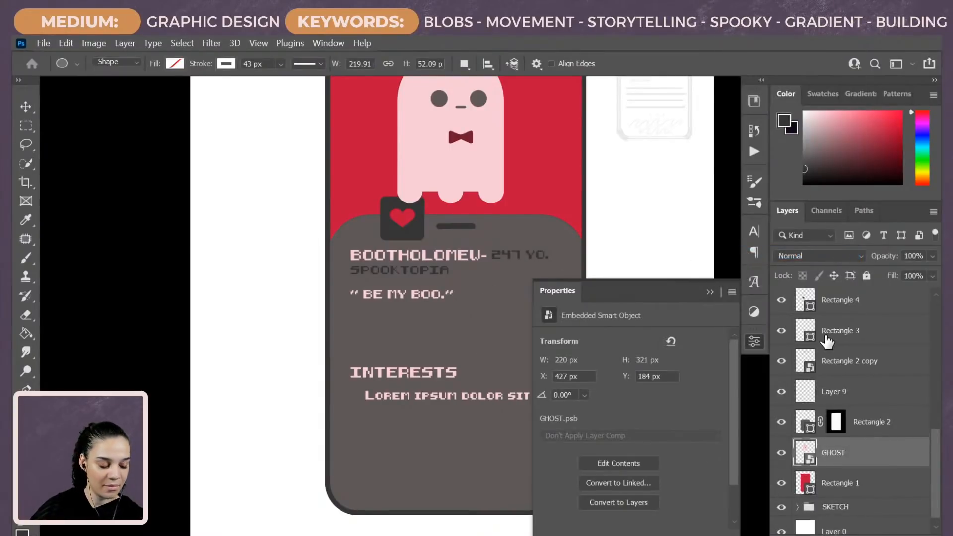
Step: Shrink the copied circle group into three small dots between the quote and INTERESTS, and hide the group
{"action": "scroll", "coordinate": [841, 340], "scroll_direction": "up", "scroll_amount": 6}
{"action": "left_click", "coordinate": [867, 299]}
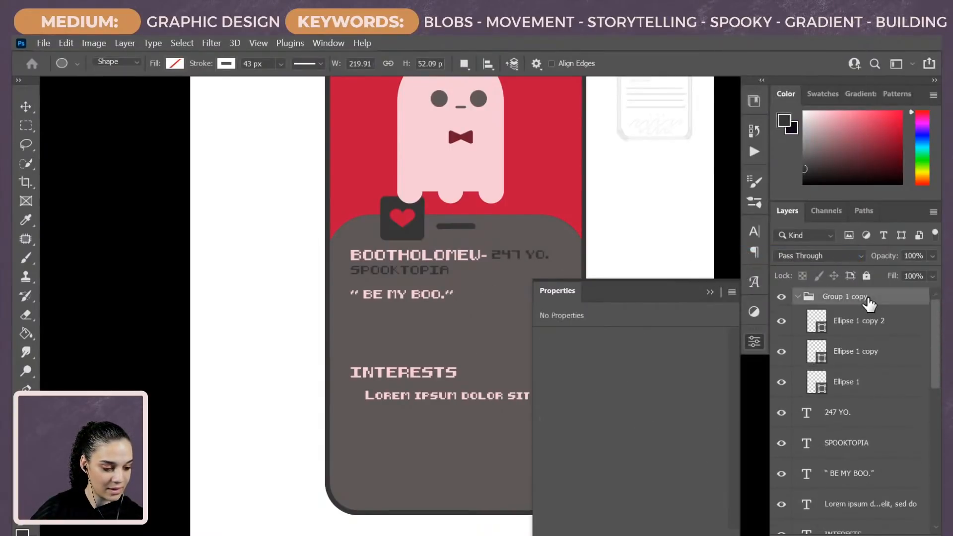
{"action": "left_click", "coordinate": [798, 297]}
{"action": "key", "text": "ctrl+t"}
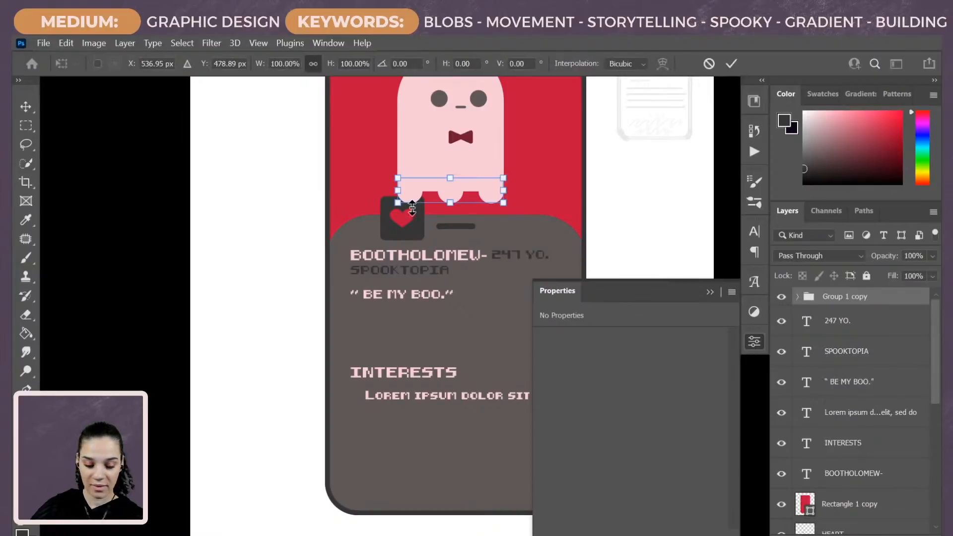
{"action": "left_click_drag", "start_coordinate": [459, 198], "coordinate": [448, 347]}
{"action": "scroll", "coordinate": [465, 326], "scroll_direction": "up", "scroll_amount": 5}
{"action": "key", "text": "Return"}
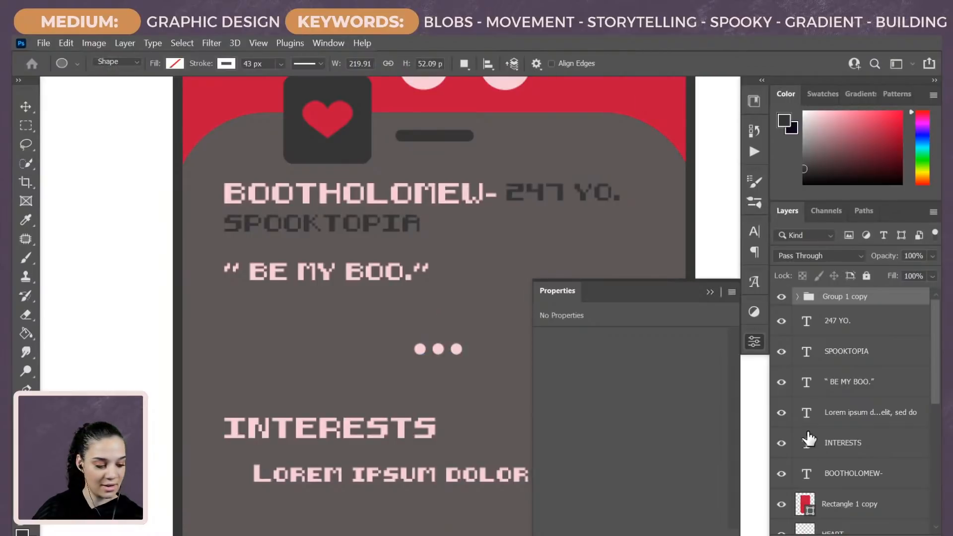
{"action": "left_click", "coordinate": [782, 296]}
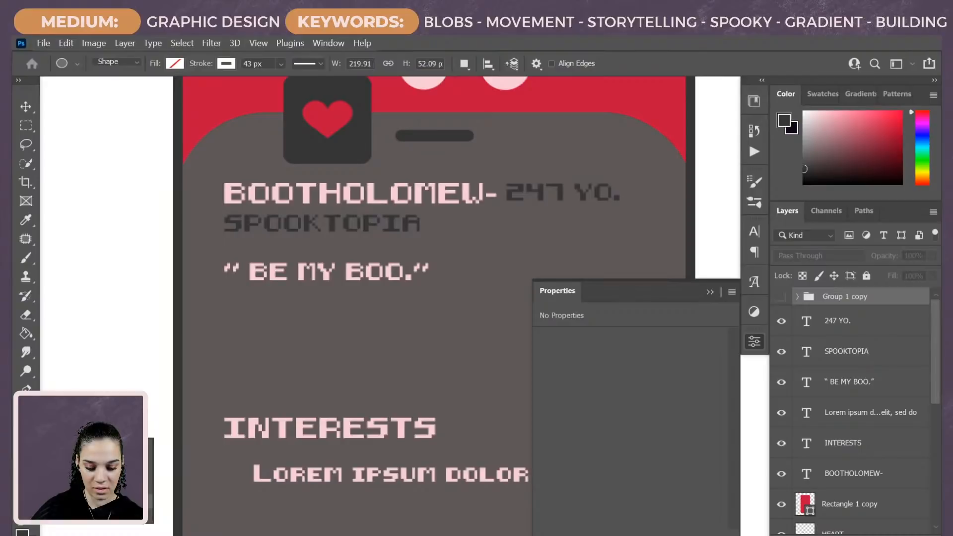
{"action": "key", "text": "shift+u"}
{"action": "key", "text": "shift+u"}
{"action": "key", "text": "shift+u"}
{"action": "left_click_drag", "start_coordinate": [226, 294], "coordinate": [274, 302]}
{"action": "key", "text": "ctrl+z"}
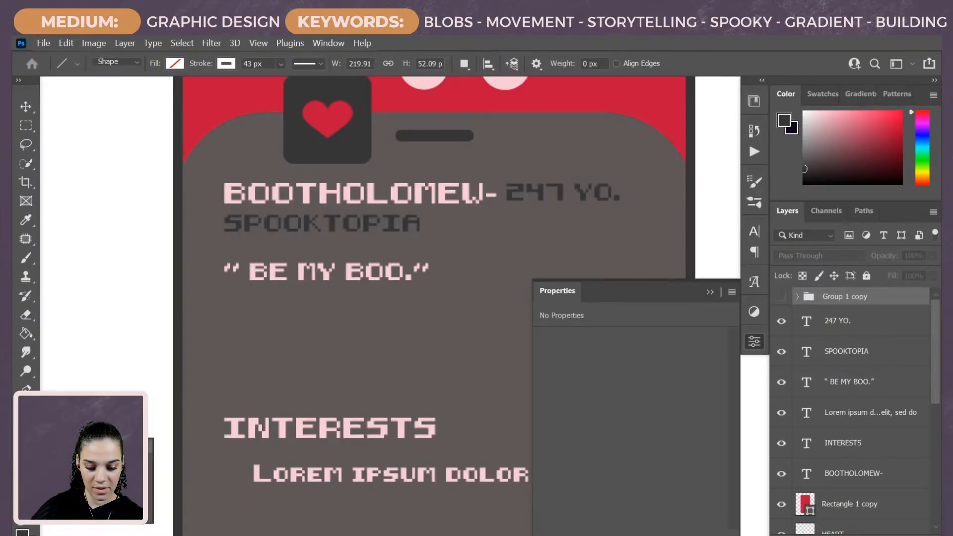
Step: Draw a rounded rectangle bar about 54 by 7 px just below the start of the quote
{"action": "key", "text": "shift+u"}
{"action": "key", "text": "shift+u"}
{"action": "left_click_drag", "start_coordinate": [226, 312], "coordinate": [278, 316]}
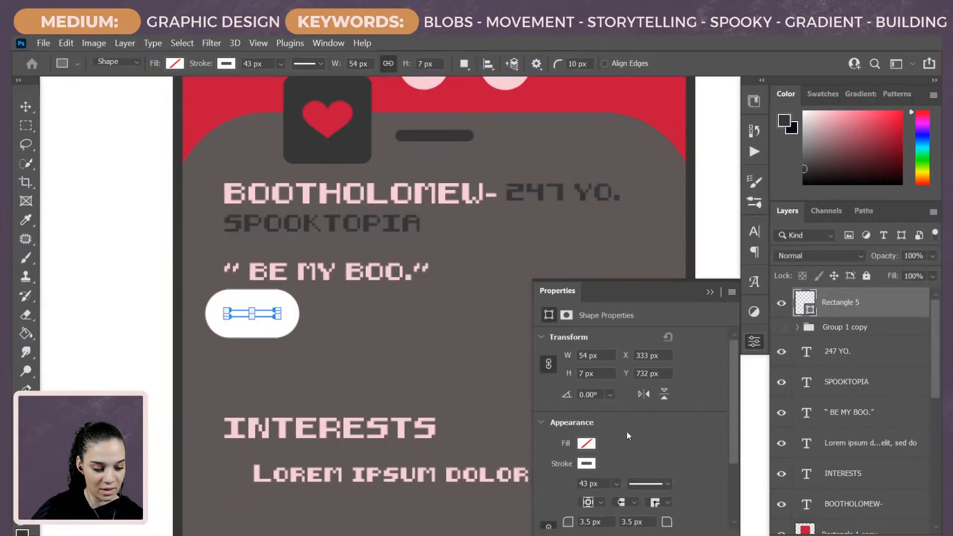
Step: Remove the bar's stroke and fill it with the recently used dark gray
{"action": "left_click", "coordinate": [584, 465]}
{"action": "left_click", "coordinate": [554, 317]}
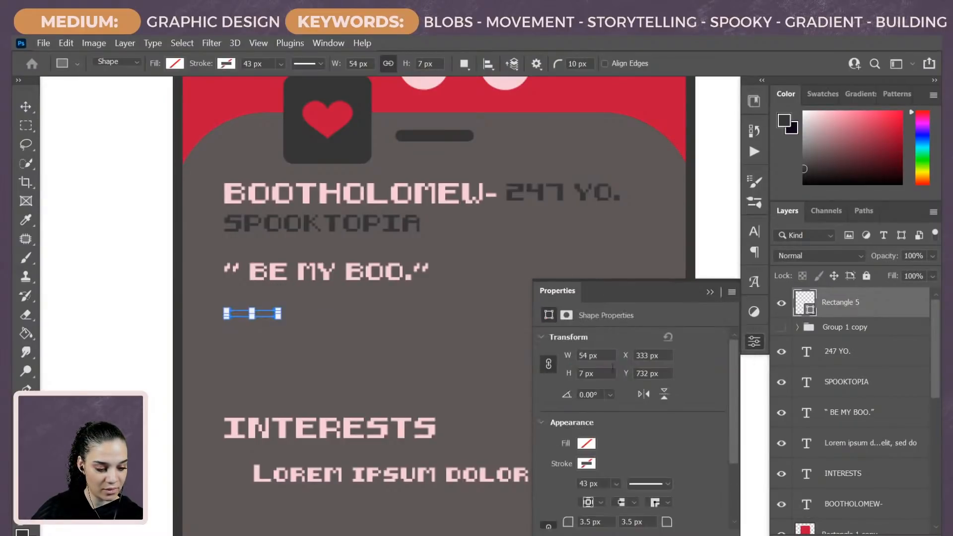
{"action": "left_click", "coordinate": [586, 444]}
{"action": "left_click", "coordinate": [566, 366]}
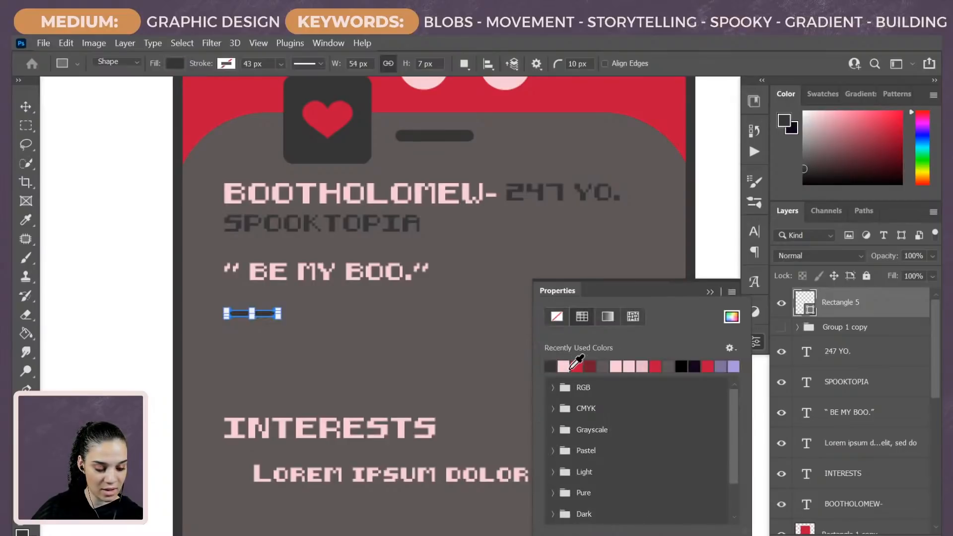
{"action": "left_click", "coordinate": [899, 307]}
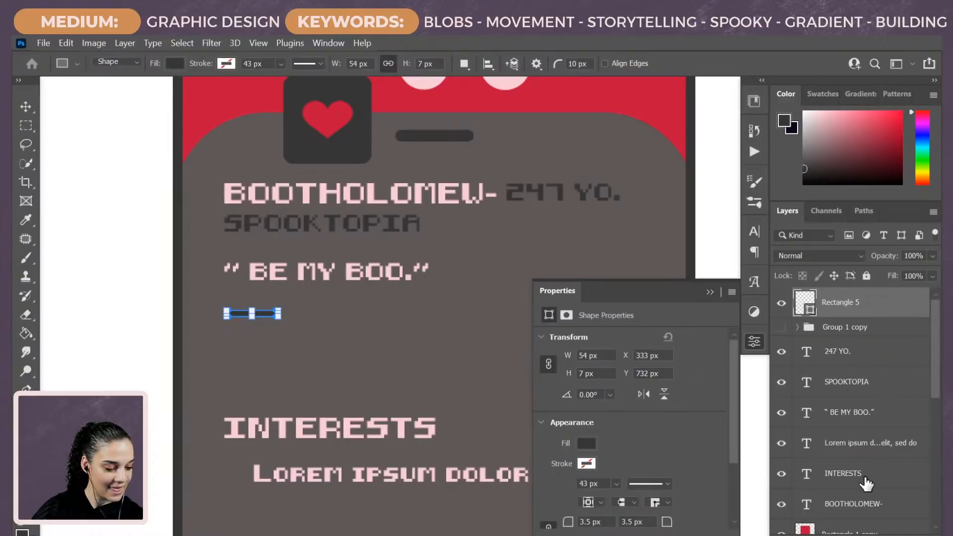
Step: Move the INTERESTS heading and its lorem ipsum text up beneath the dark divider bar, and close the shape and text properties
{"action": "left_click", "coordinate": [875, 475]}
{"action": "left_click", "coordinate": [875, 449], "text": "ctrl"}
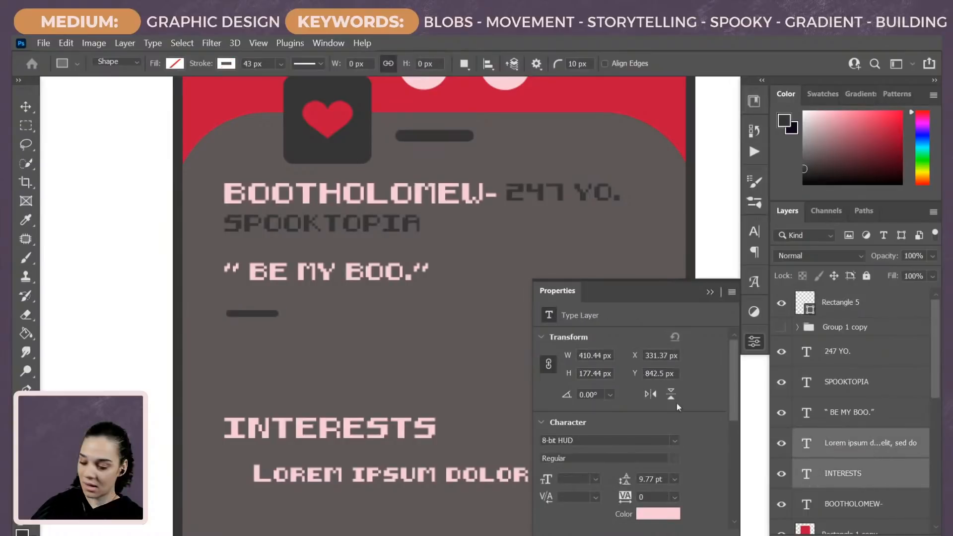
{"action": "key", "text": "ctrl+t"}
{"action": "left_click_drag", "start_coordinate": [413, 443], "coordinate": [406, 400]}
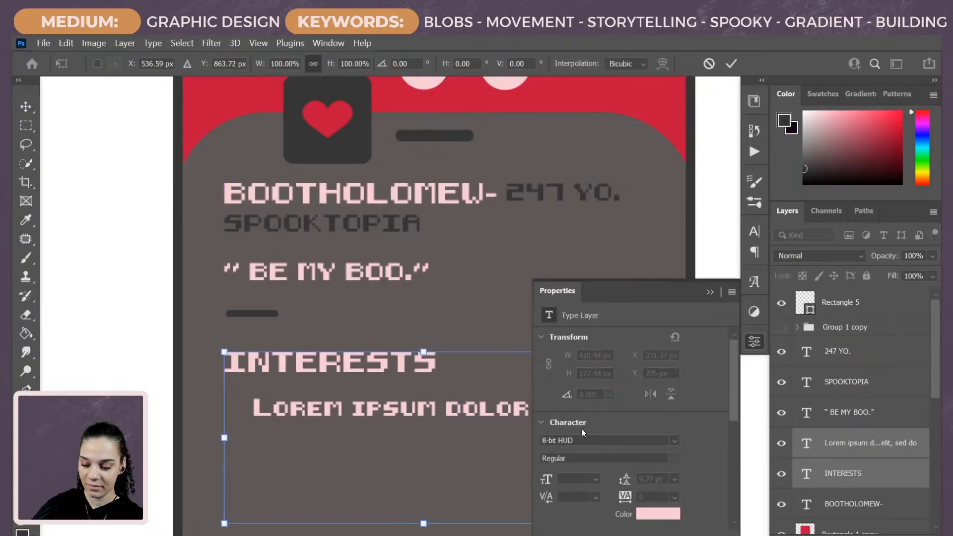
{"action": "key", "text": "Return"}
{"action": "key", "text": "ctrl+minus"}
{"action": "key", "text": "ctrl+minus"}
{"action": "key", "text": "ctrl+minus"}
{"action": "left_click", "coordinate": [755, 341]}
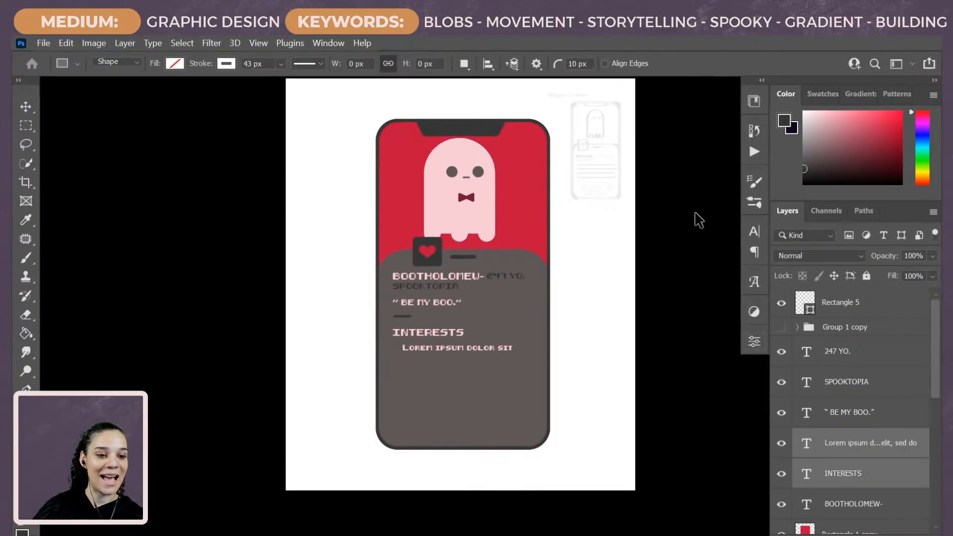
{"action": "key", "text": "ctrl+plus"}
{"action": "left_click_drag", "start_coordinate": [563, 310], "coordinate": [535, 237]}
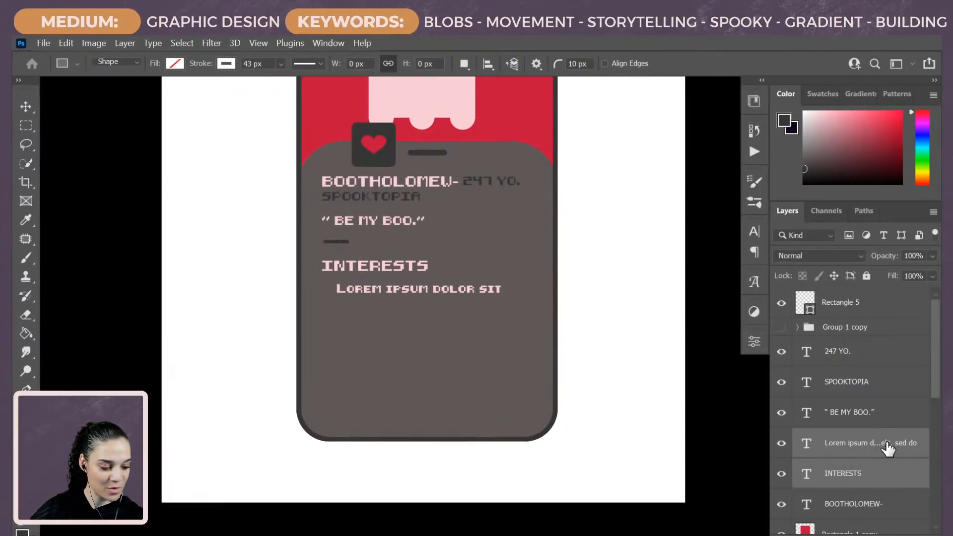
Step: Move the INTERESTS heading and its lorem ipsum text down 107 px, and place a duplicate of both beneath the divider bar
{"action": "key", "text": "ctrl+t"}
{"action": "left_click_drag", "start_coordinate": [431, 288], "coordinate": [431, 339]}
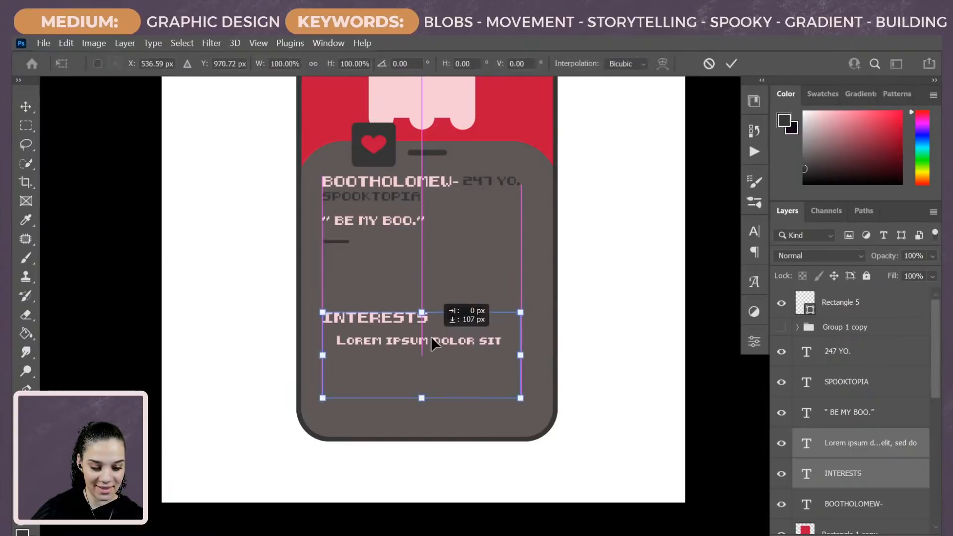
{"action": "key", "text": "Return"}
{"action": "left_click_drag", "start_coordinate": [419, 326], "coordinate": [412, 291]}
{"action": "key", "text": "Return"}
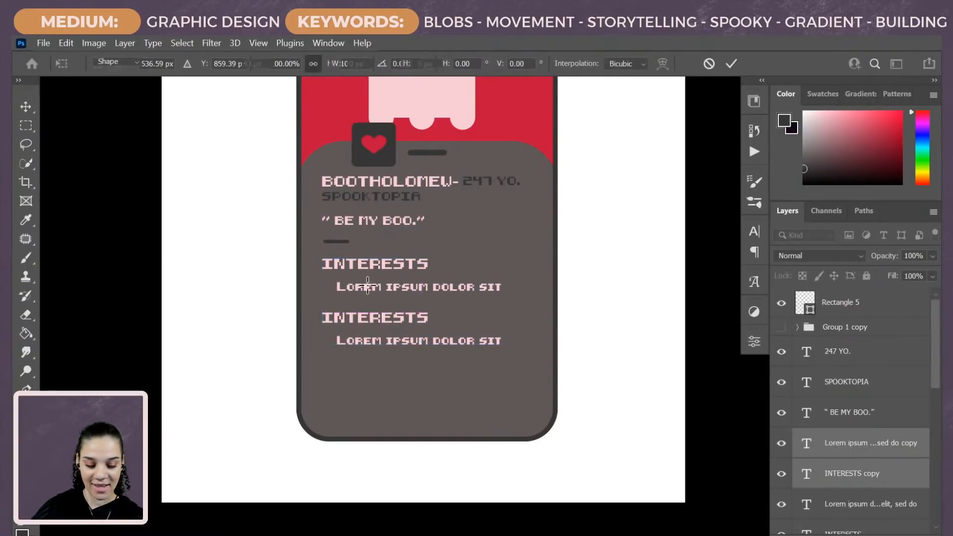
Step: Replace the upper INTERESTS heading, just below the divider bar, with "ASTROLOGICAL SIGN"
{"action": "key", "text": "ctrl+plus"}
{"action": "left_click_drag", "start_coordinate": [378, 252], "coordinate": [434, 330]}
{"action": "key", "text": "t"}
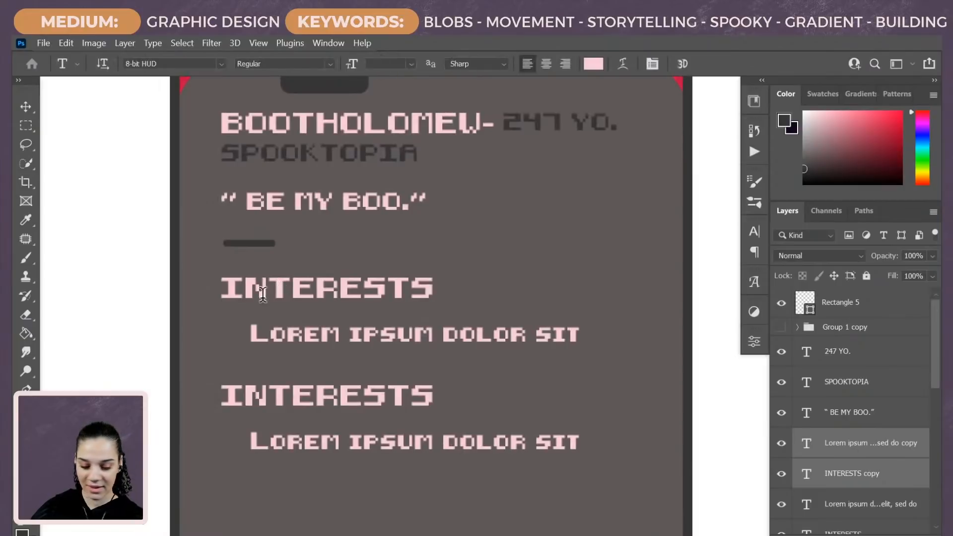
{"action": "double_click", "coordinate": [257, 287]}
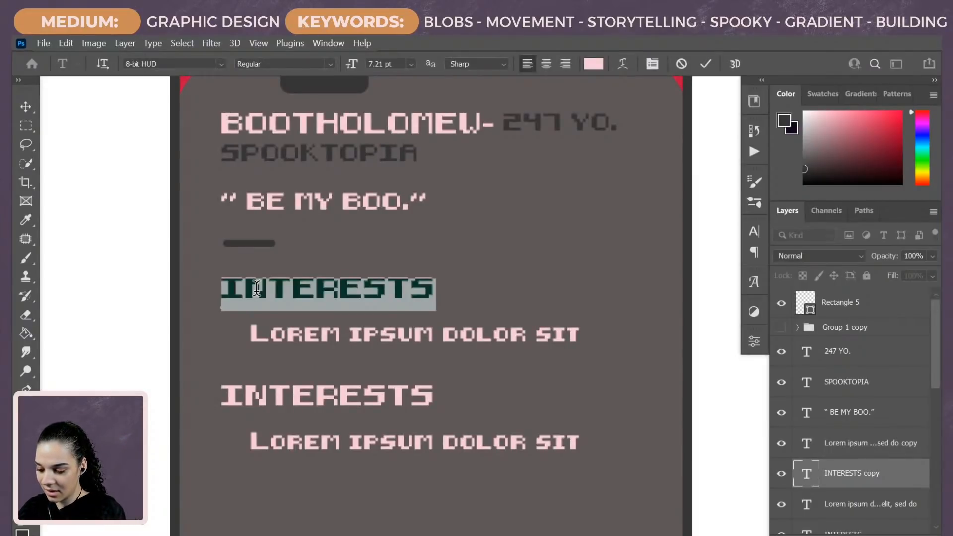
{"action": "type", "text": "ASTROLOGI"}
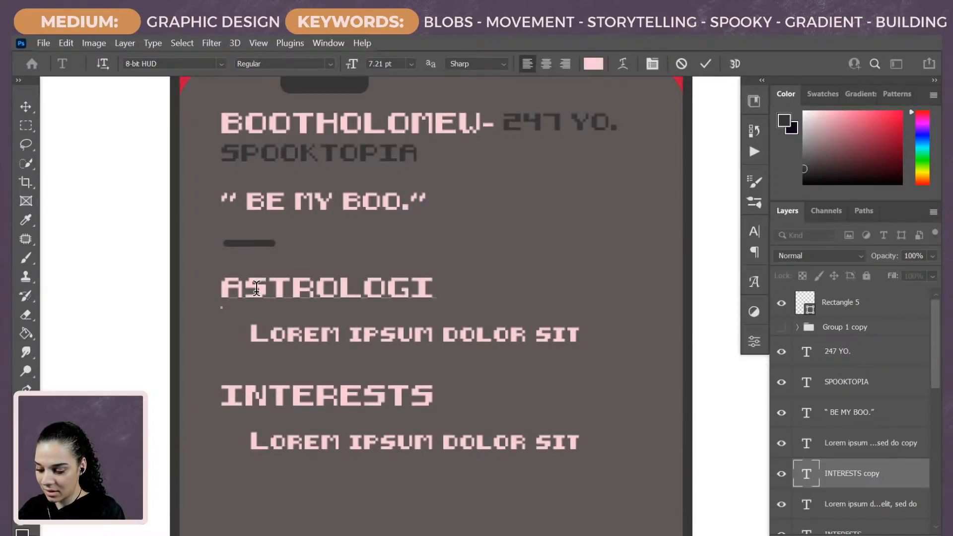
{"action": "type", "text": "CAL SIGN"}
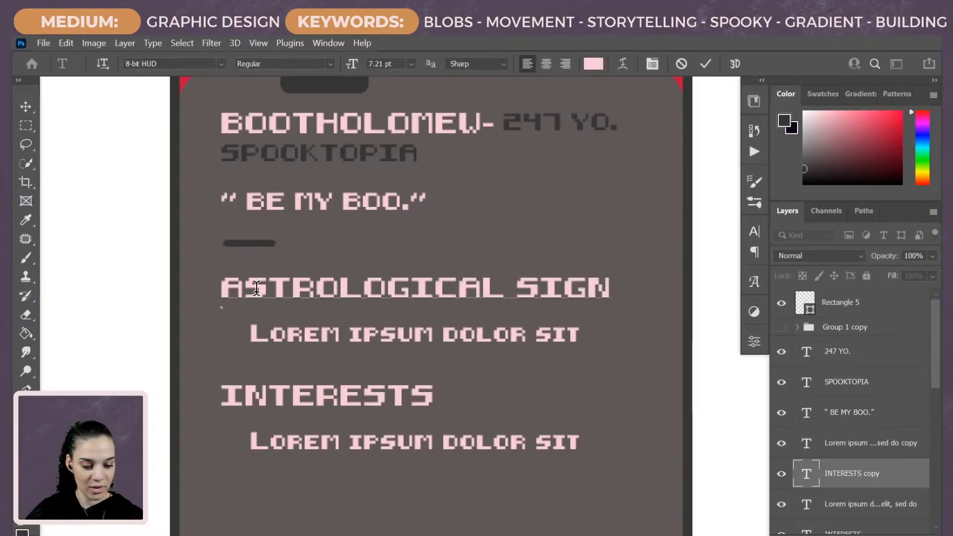
{"action": "left_click", "coordinate": [907, 449]}
Step: Replace the lorem ipsum text under ASTROLOGICAL SIGN with "VIRGO"
{"action": "triple_click", "coordinate": [416, 335]}
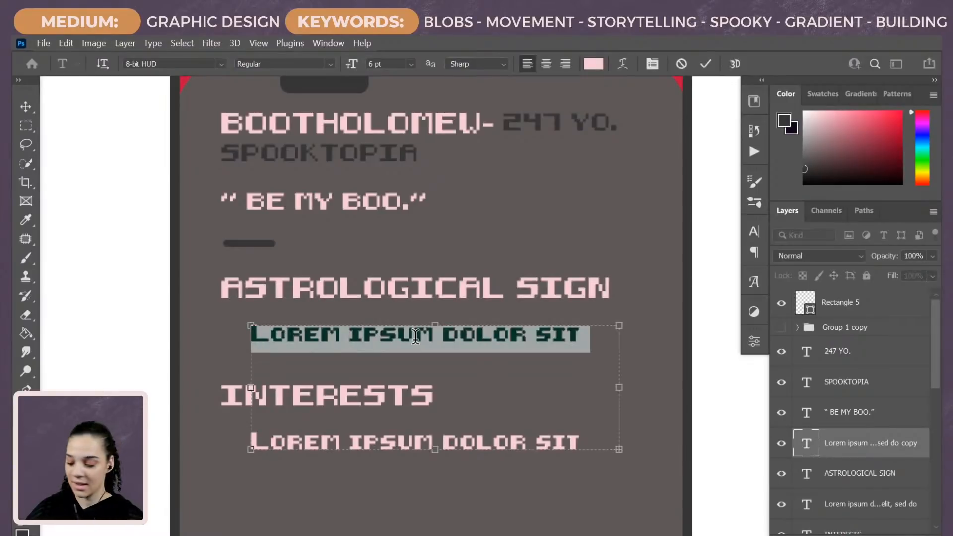
{"action": "type", "text": "VIR"}
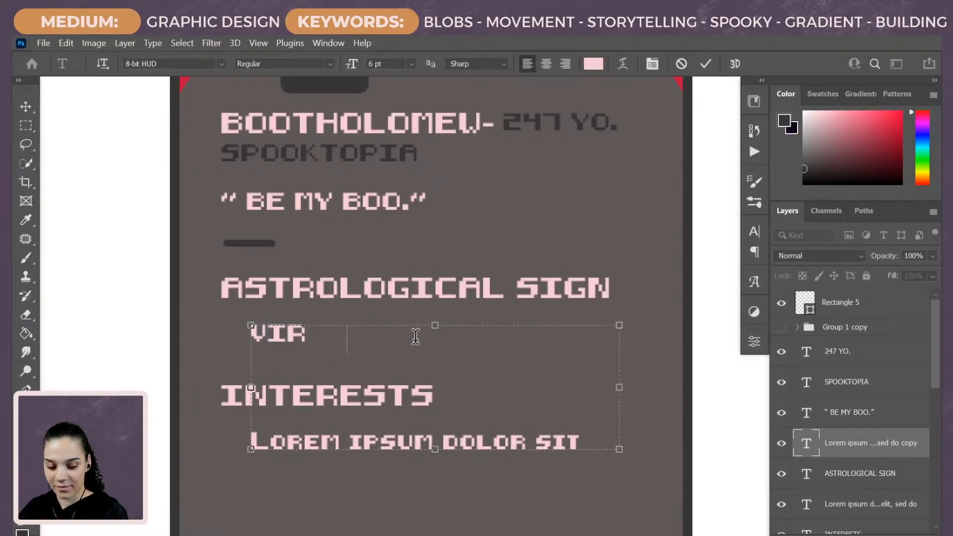
{"action": "type", "text": "GO"}
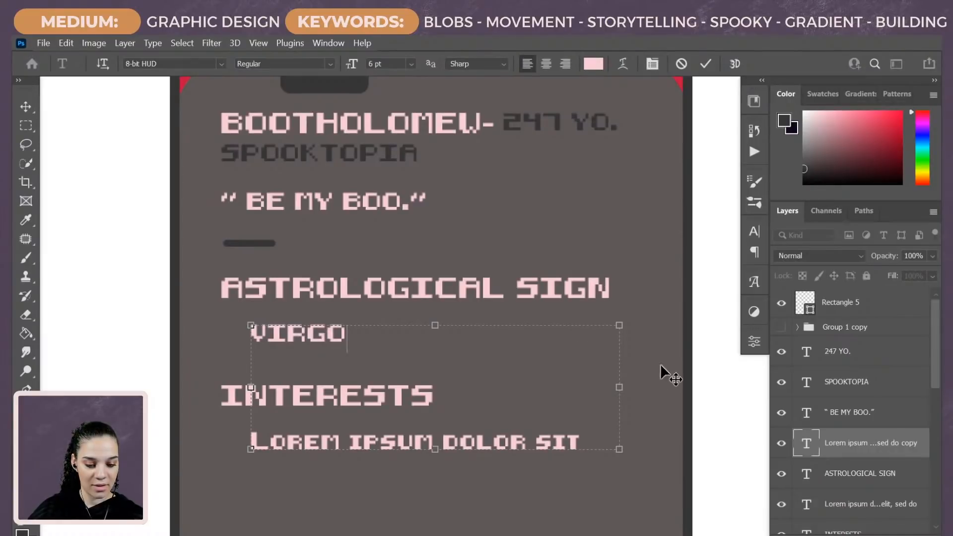
{"action": "left_click", "coordinate": [898, 451]}
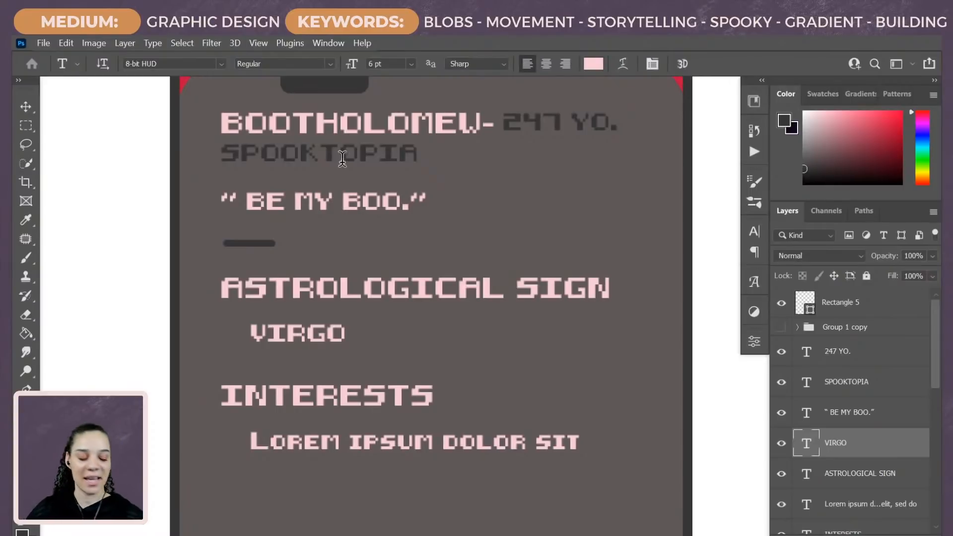
Step: Replace the lorem ipsum text under INTERESTS with "LOOKING FOR THAT SPECIAL"
{"action": "left_click", "coordinate": [398, 442]}
{"action": "key", "text": "ctrl+a"}
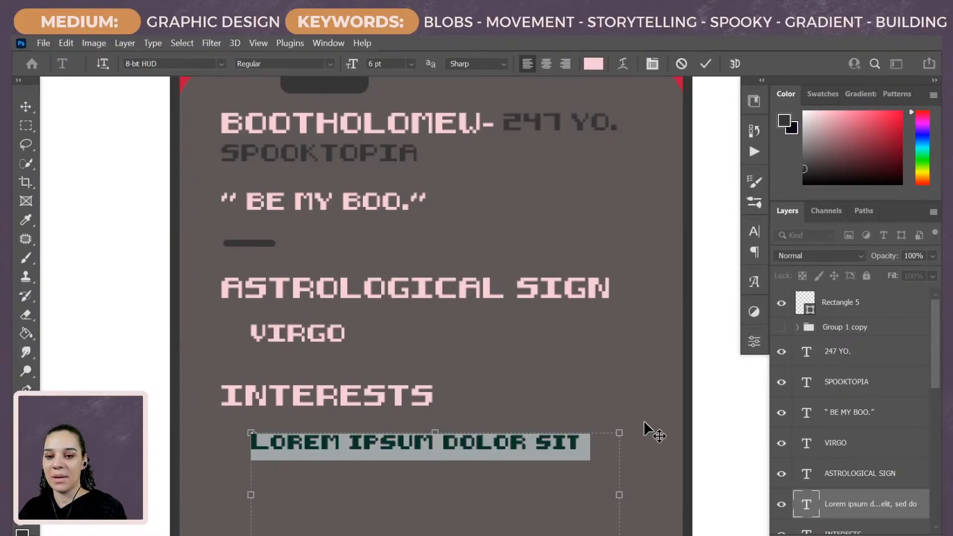
{"action": "type", "text": "LOOK"}
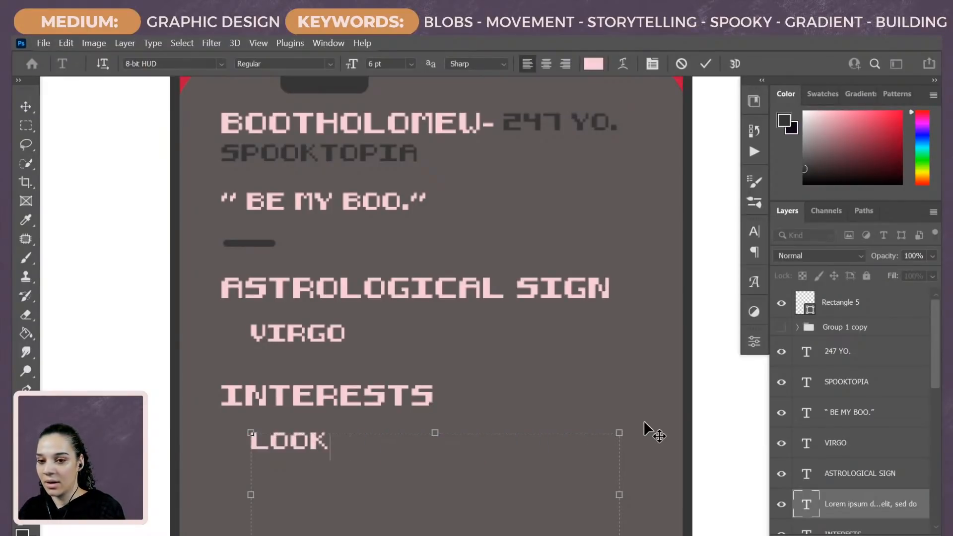
{"action": "type", "text": "ING "}
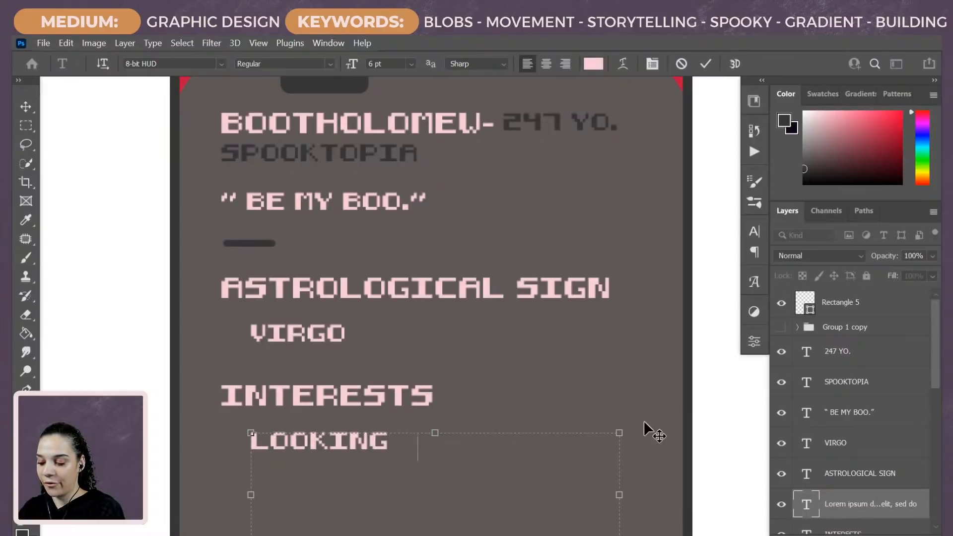
{"action": "type", "text": "FOR THAT S"}
{"action": "key", "text": "BackSpace"}
{"action": "key", "text": "BackSpace"}
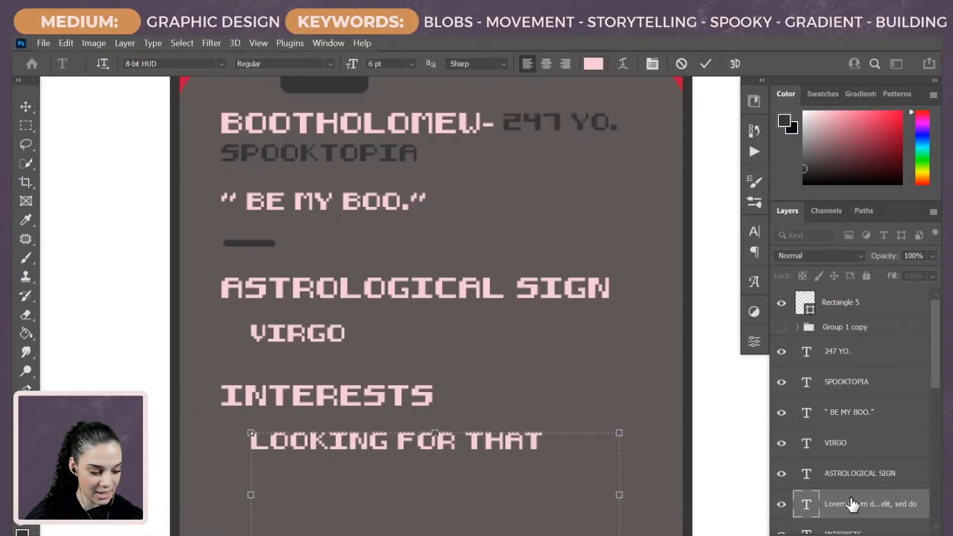
{"action": "scroll", "coordinate": [849, 504], "scroll_direction": "down", "scroll_amount": 1}
{"action": "left_click", "coordinate": [860, 483]}
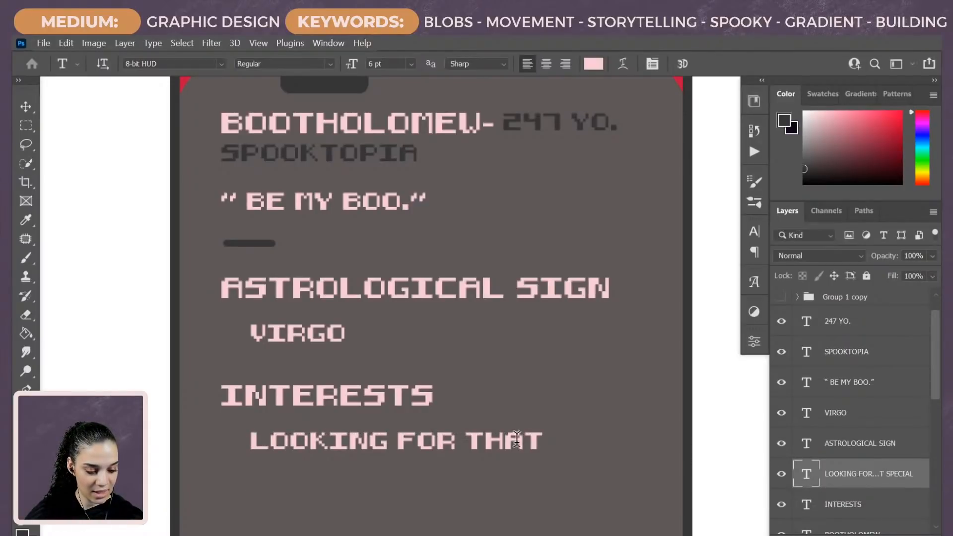
Step: Extend the INTERESTS description's text box down to the phone's lower edge and set its leading to 8 pt
{"action": "left_click", "coordinate": [488, 439]}
{"action": "key", "text": "ctrl+minus"}
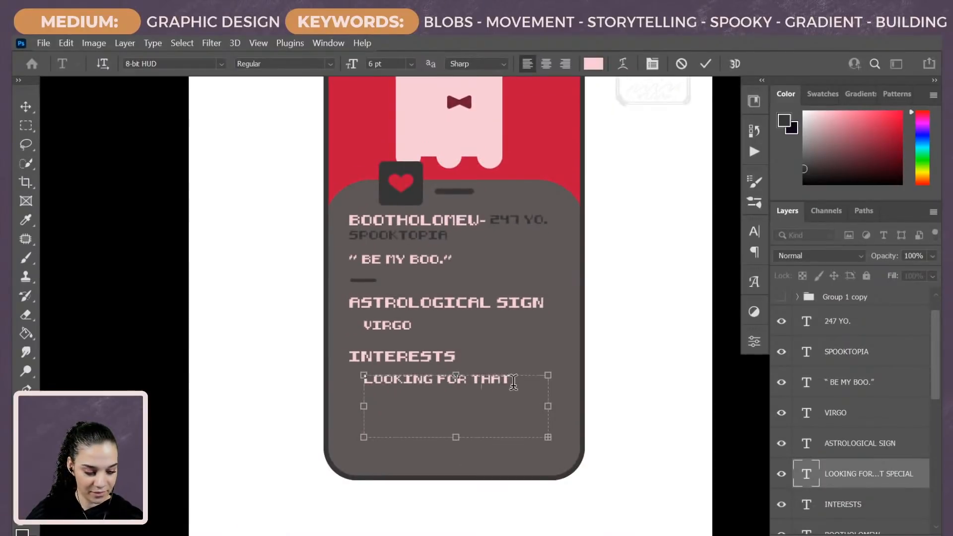
{"action": "left_click_drag", "start_coordinate": [452, 440], "coordinate": [450, 479]}
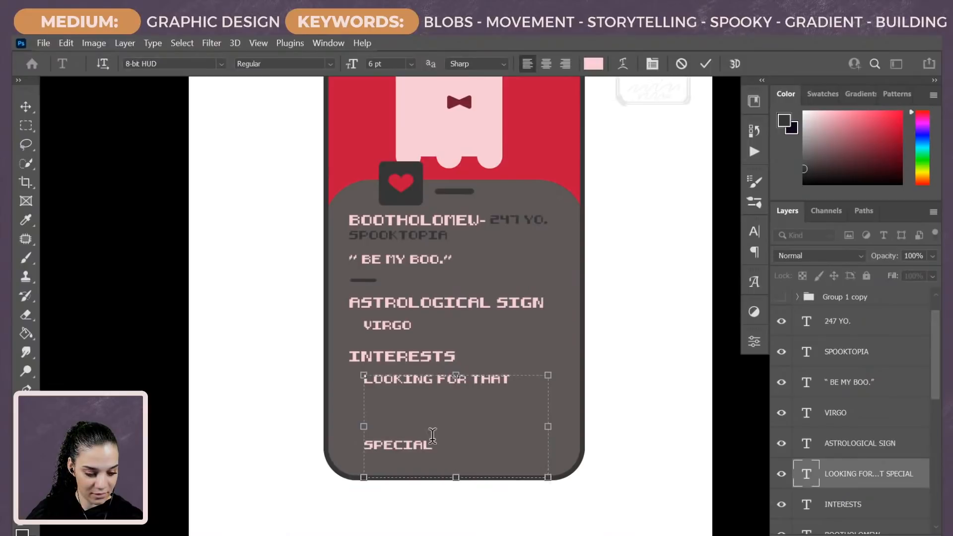
{"action": "key", "text": "ctrl+a"}
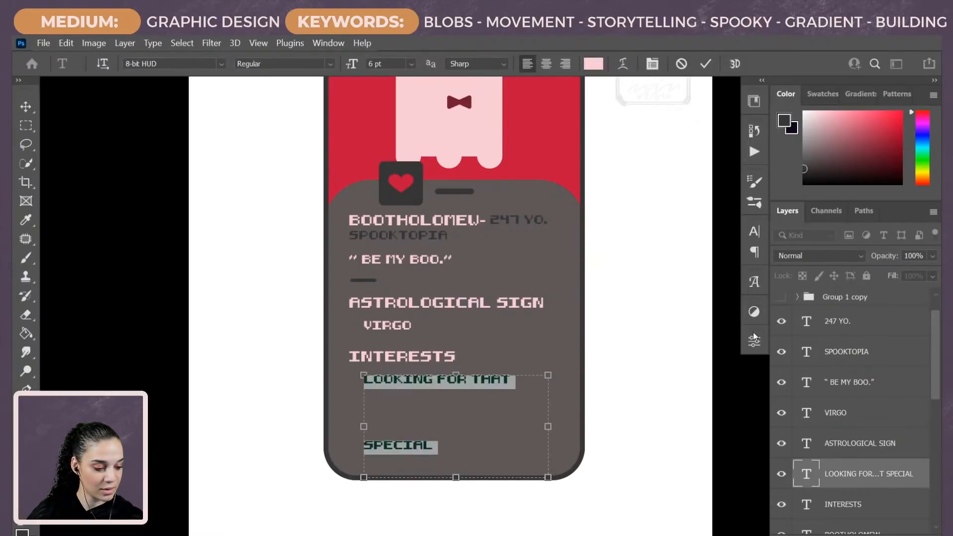
{"action": "left_click", "coordinate": [754, 231]}
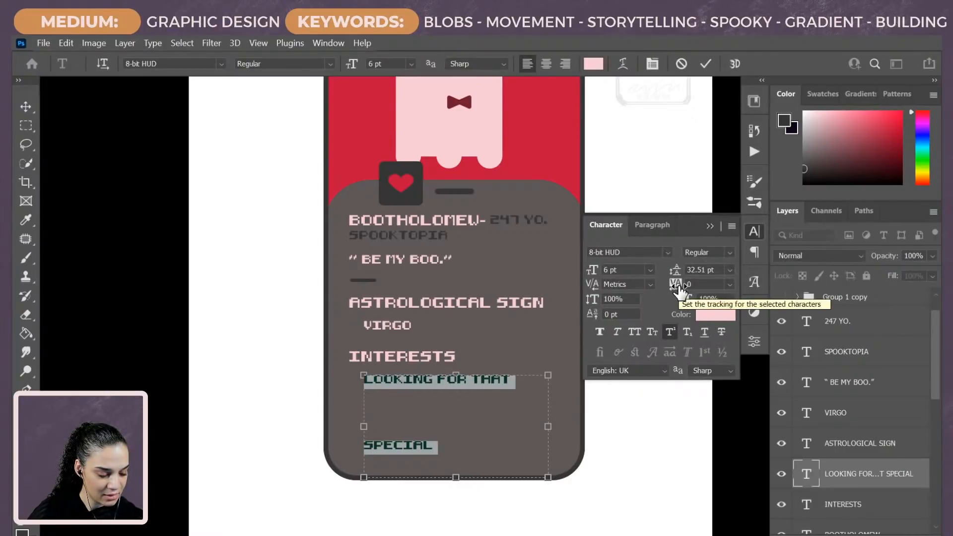
{"action": "left_click", "coordinate": [730, 269]}
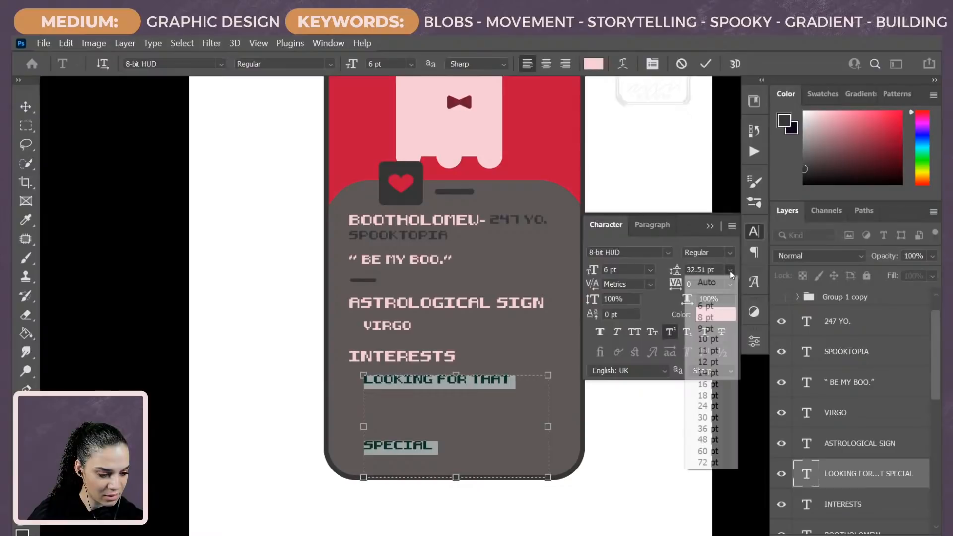
{"action": "left_click", "coordinate": [720, 318]}
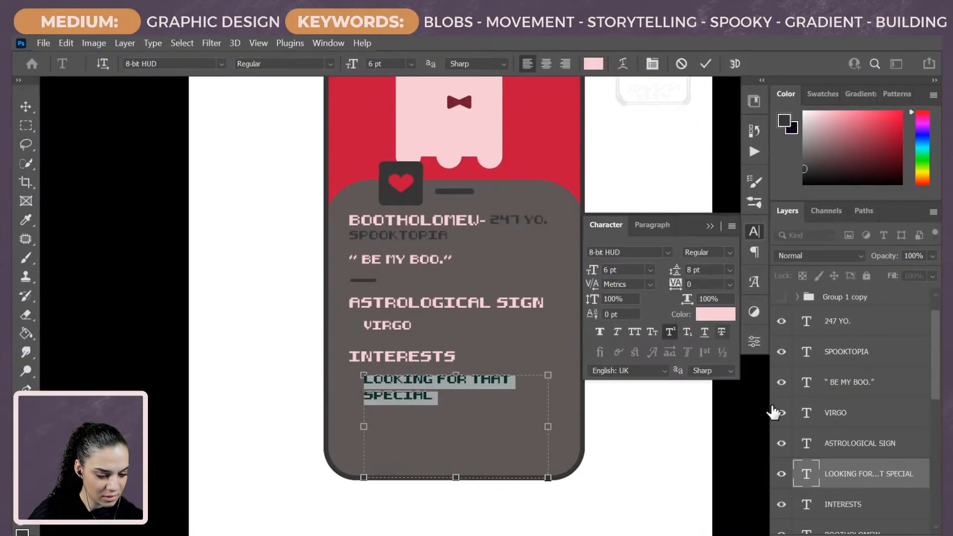
{"action": "left_click", "coordinate": [912, 485]}
Step: Continue the INTERESTS description after "SPECIAL" with "POLTER-GAL."
{"action": "left_click", "coordinate": [429, 395]}
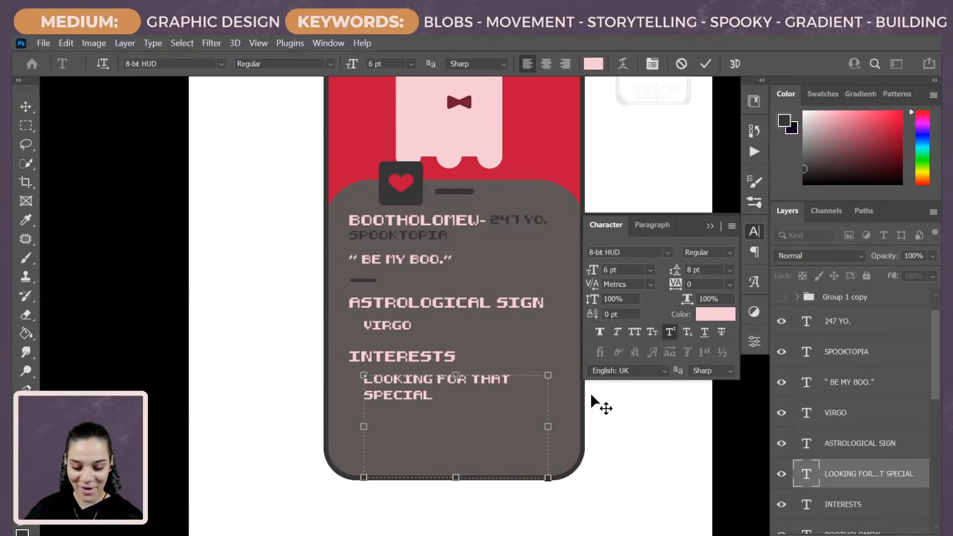
{"action": "key", "text": "ctrl+plus"}
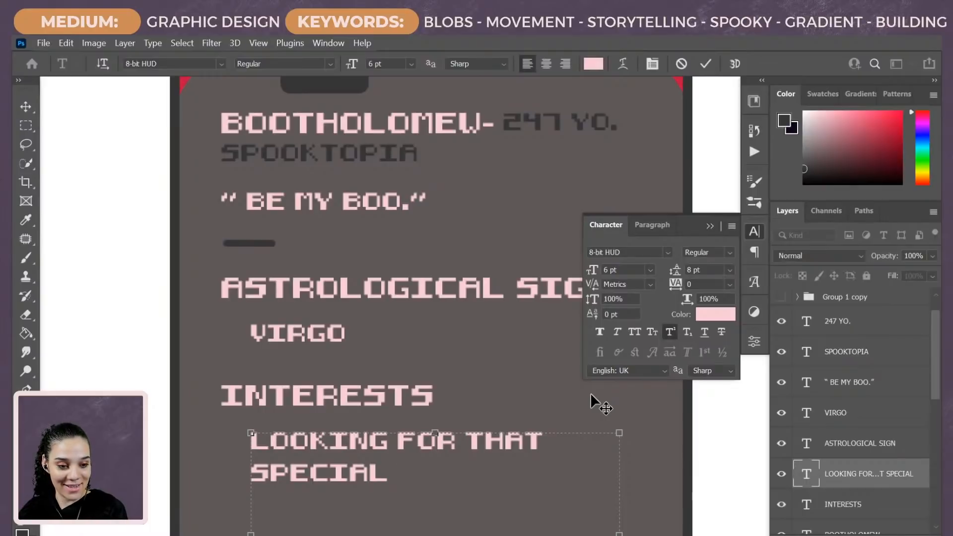
{"action": "type", "text": "PA"}
{"action": "key", "text": "BackSpace"}
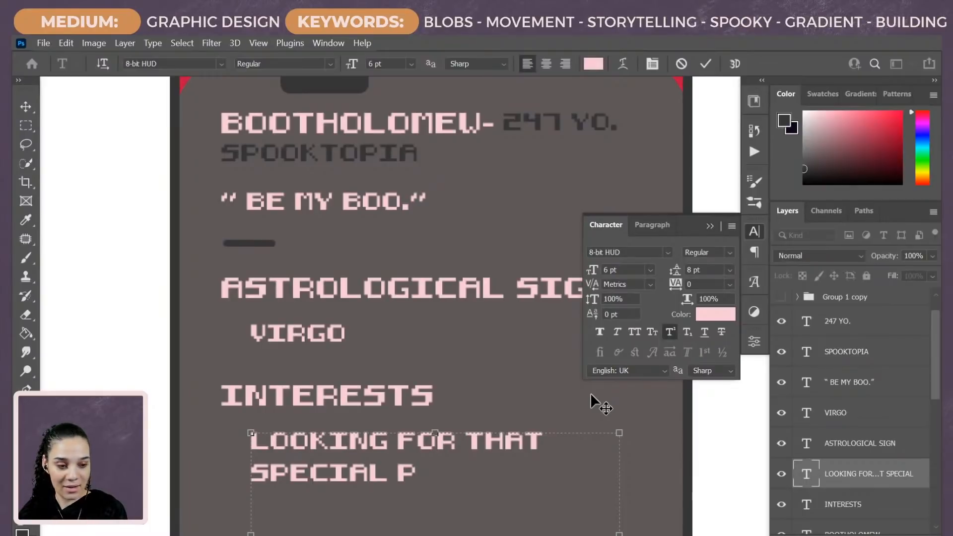
{"action": "type", "text": "OLTERGAL"}
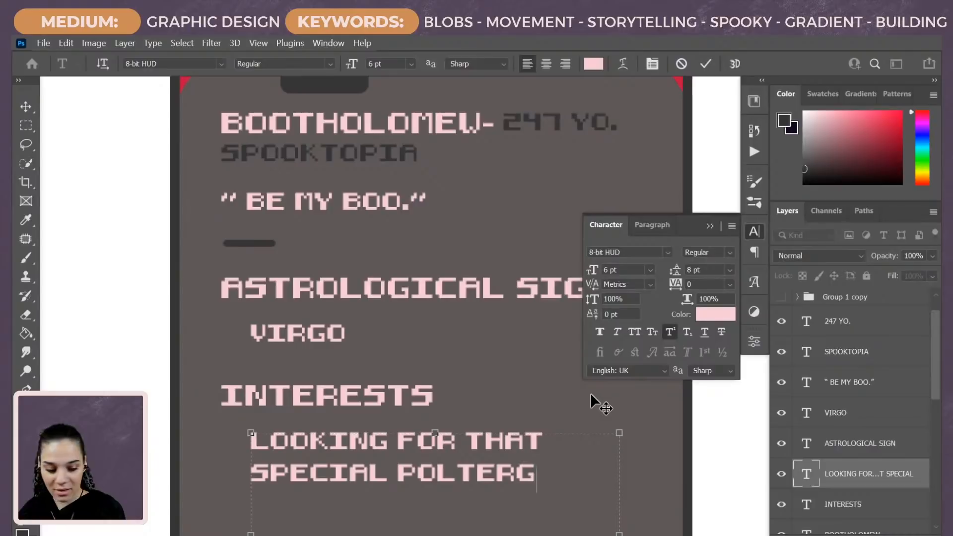
{"action": "left_click", "coordinate": [517, 474]}
{"action": "type", "text": "-"}
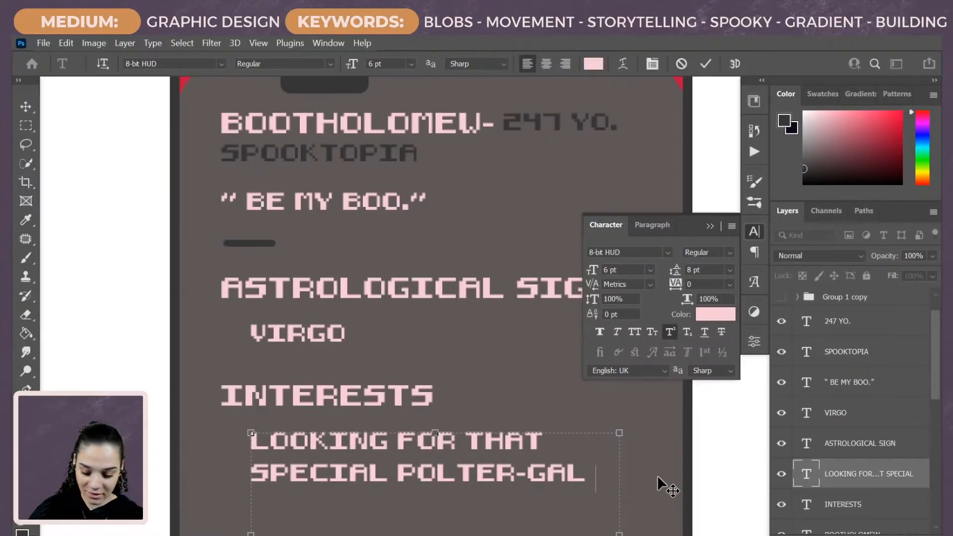
{"action": "type", "text": "."}
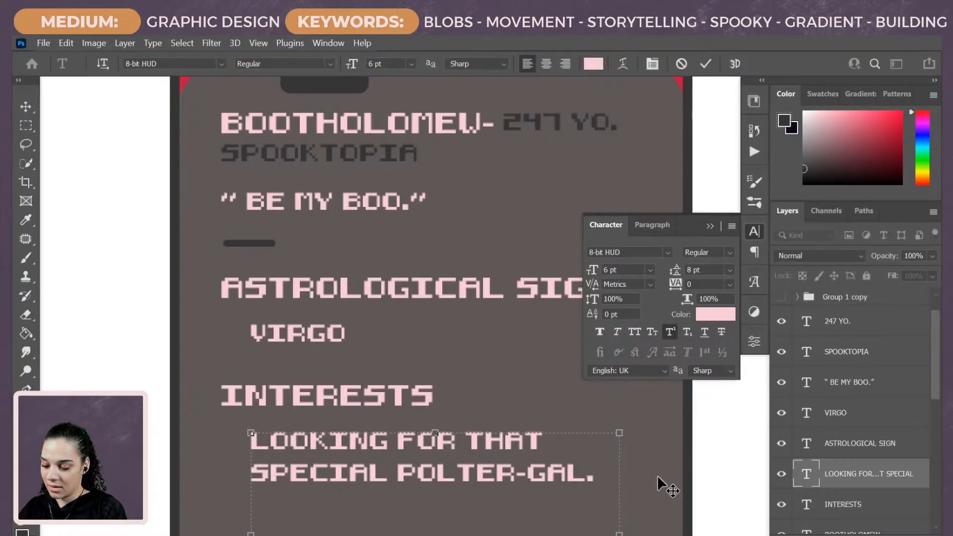
Step: Add the sentence "I ENJOY SPIRITED CONVERSATEIONS AND LONG HAUNTS ON THE BEACH." to the INTERESTS description
{"action": "type", "text": "I ENJOY "}
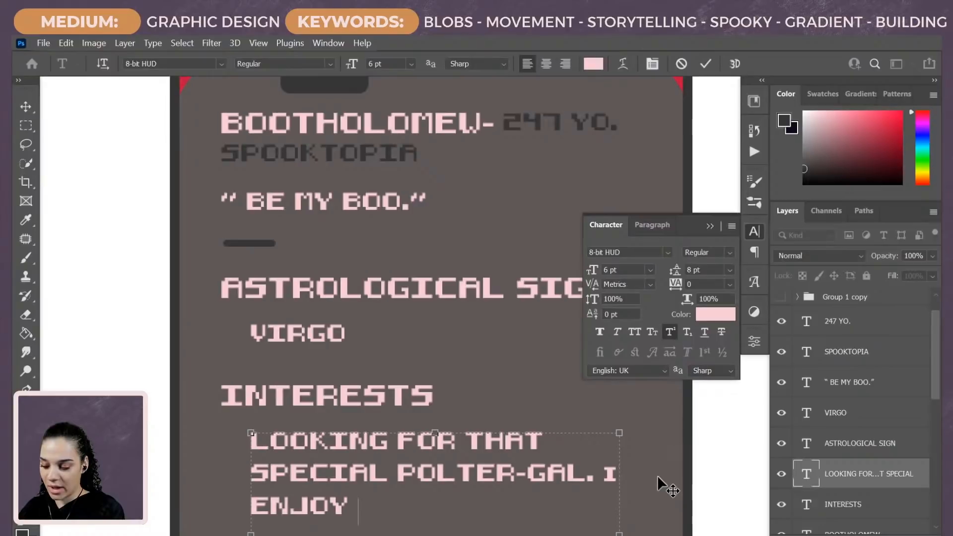
{"action": "type", "text": "SPIRITED"}
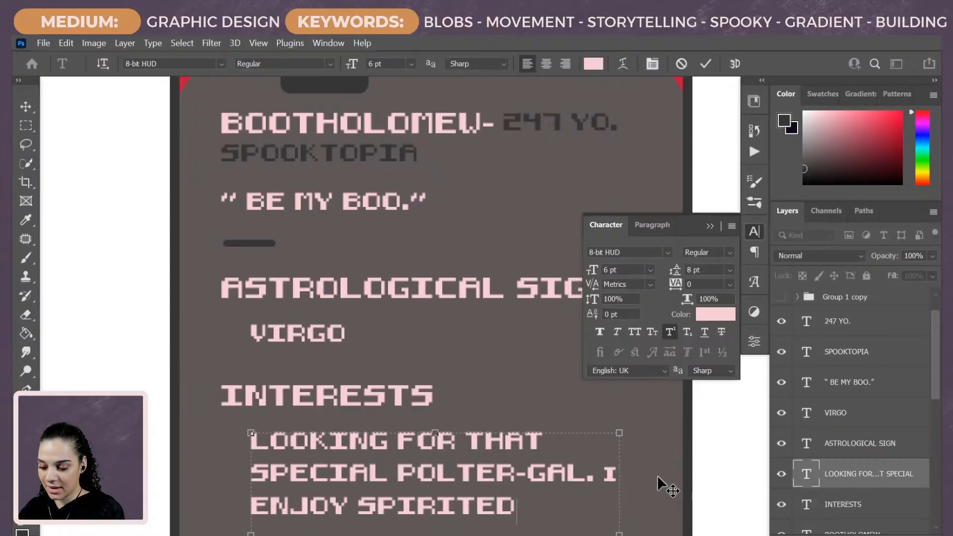
{"action": "type", "text": " CONVERSATIONS"}
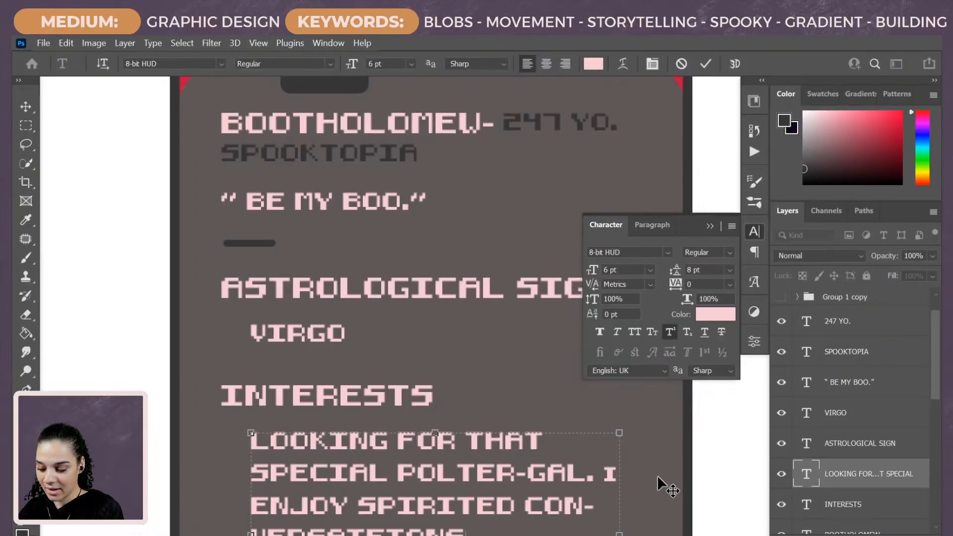
{"action": "type", "text": " AND"}
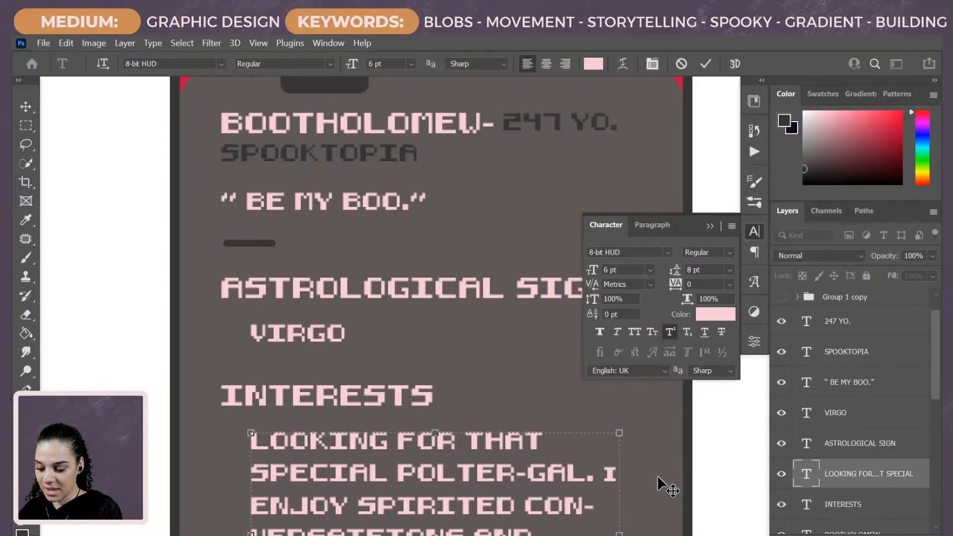
{"action": "left_click", "coordinate": [902, 480]}
Step: Nudge the INTERESTS heading and its description slightly up together, closer to VIRGO, and leave only the description layer selected
{"action": "key", "text": "ctrl+minus"}
{"action": "key", "text": "ctrl+minus"}
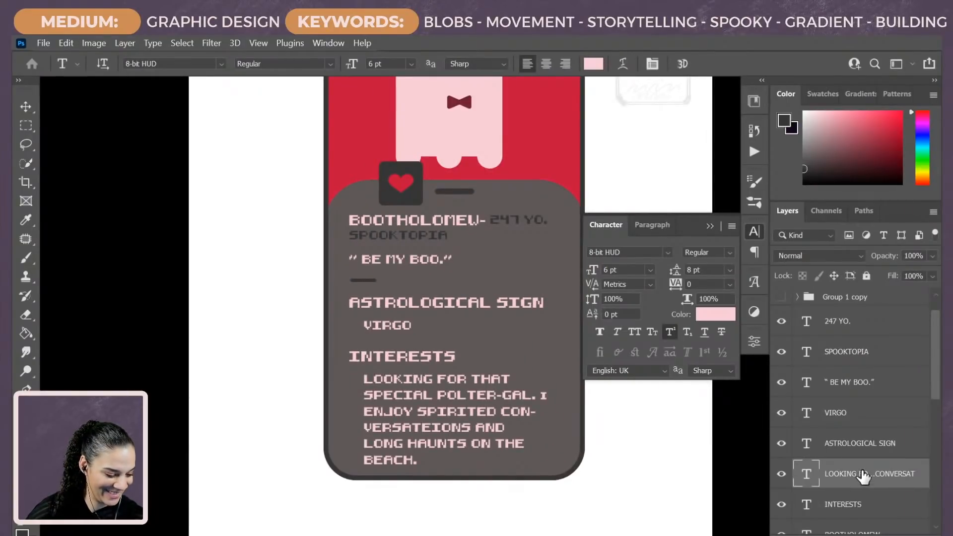
{"action": "left_click", "coordinate": [873, 507], "text": "shift"}
{"action": "key", "text": "ctrl+t"}
{"action": "key", "text": "Up"}
{"action": "key", "text": "Up"}
{"action": "key", "text": "Up"}
{"action": "key", "text": "Up"}
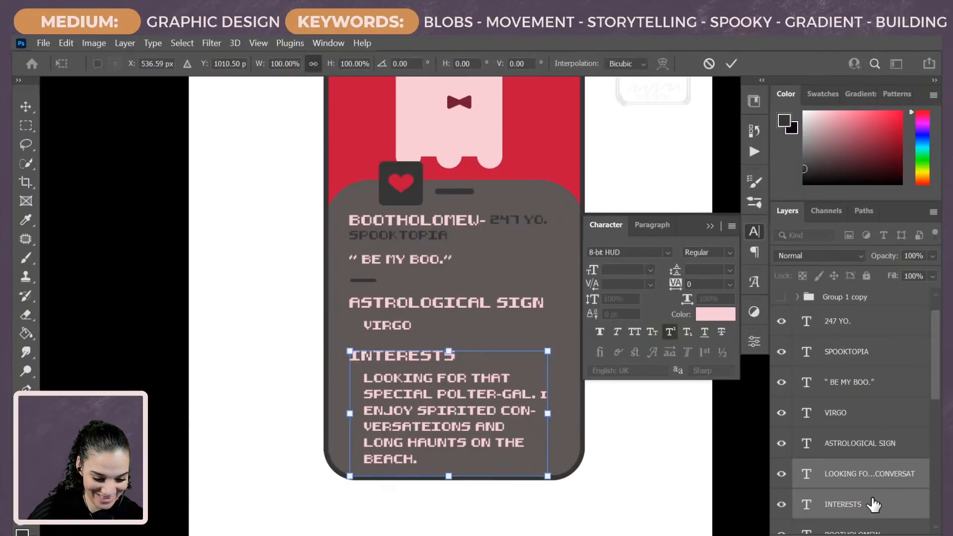
{"action": "key", "text": "Up"}
{"action": "key", "text": "Up"}
{"action": "key", "text": "Up"}
{"action": "key", "text": "Up"}
{"action": "key", "text": "Up"}
{"action": "key", "text": "Up"}
{"action": "key", "text": "Up"}
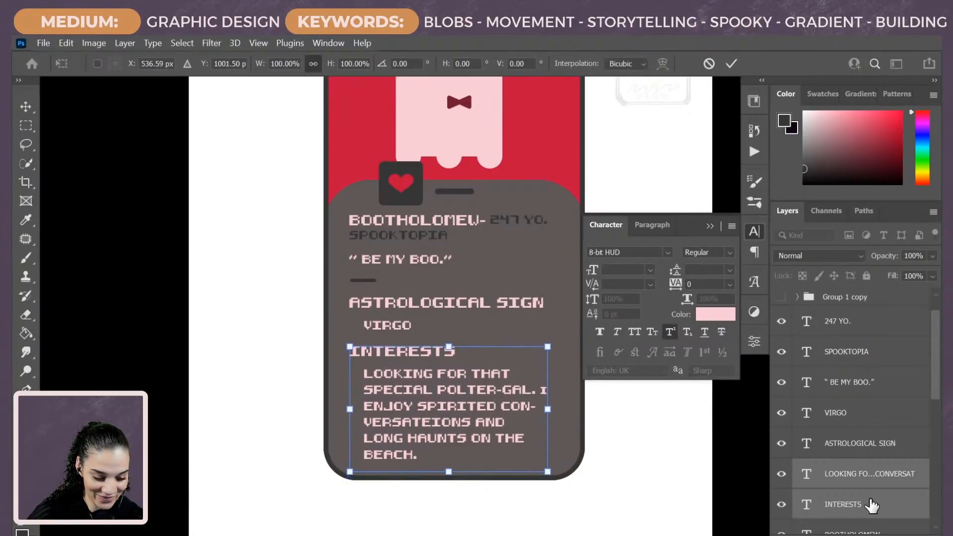
{"action": "key", "text": "Return"}
{"action": "left_click", "coordinate": [908, 477]}
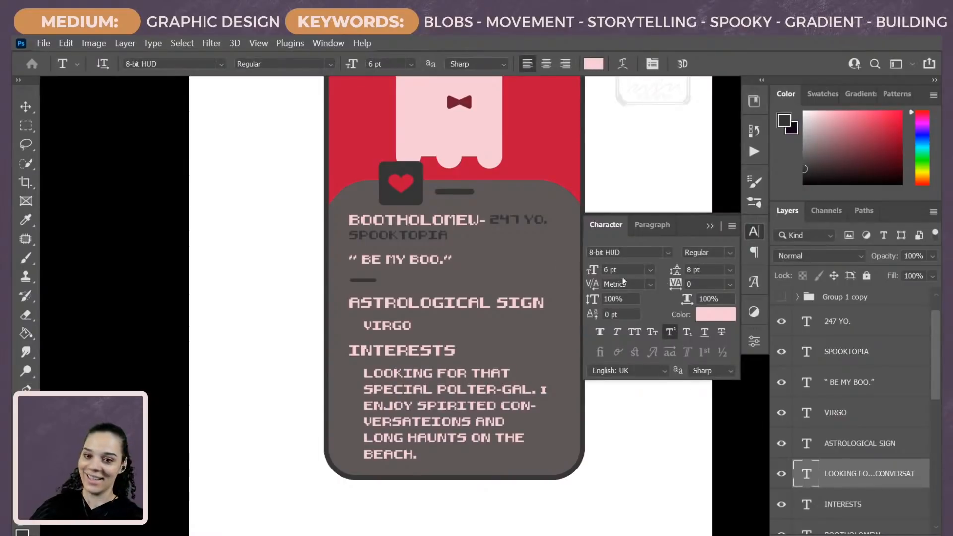
Step: Put away the character settings and review the whole phone mockup on the canvas
{"action": "left_click_drag", "start_coordinate": [497, 260], "coordinate": [431, 351]}
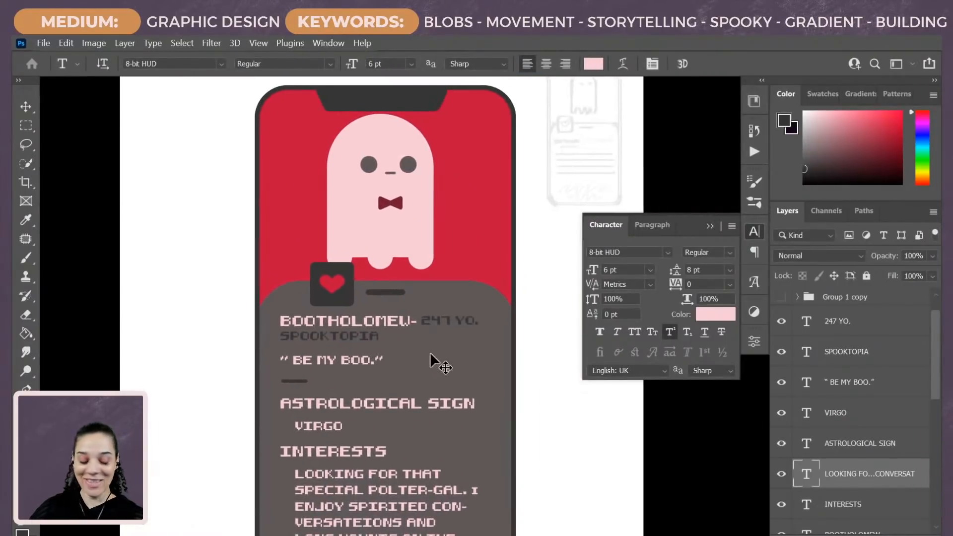
{"action": "key", "text": "ctrl+minus"}
{"action": "left_click", "coordinate": [754, 232]}
{"action": "key", "text": "ctrl+minus"}
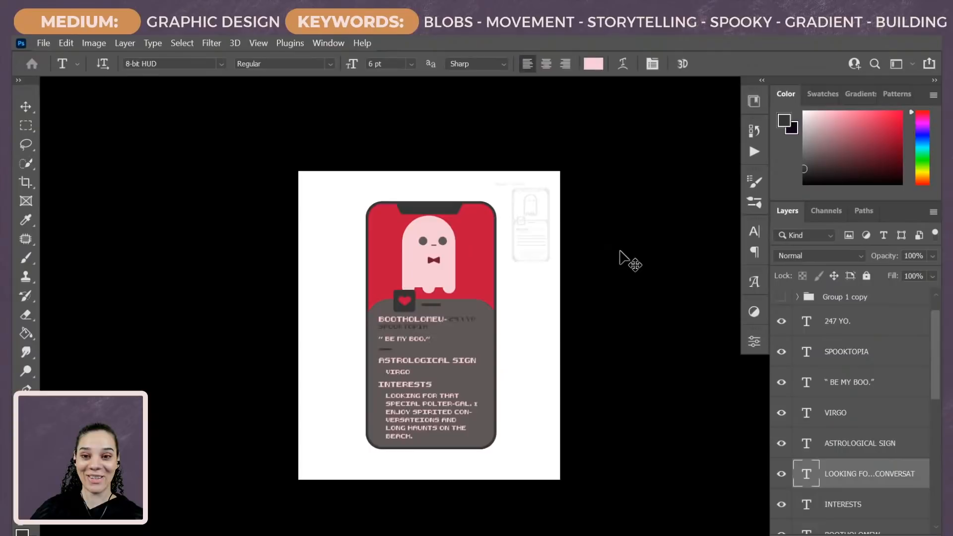
{"action": "key", "text": "ctrl+plus"}
{"action": "key", "text": "ctrl+plus"}
{"action": "key", "text": "ctrl+minus"}
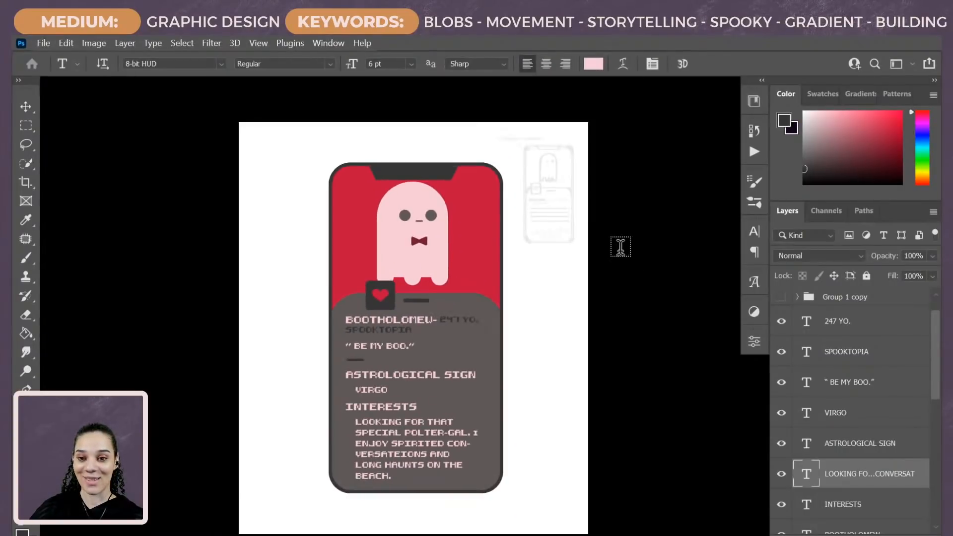
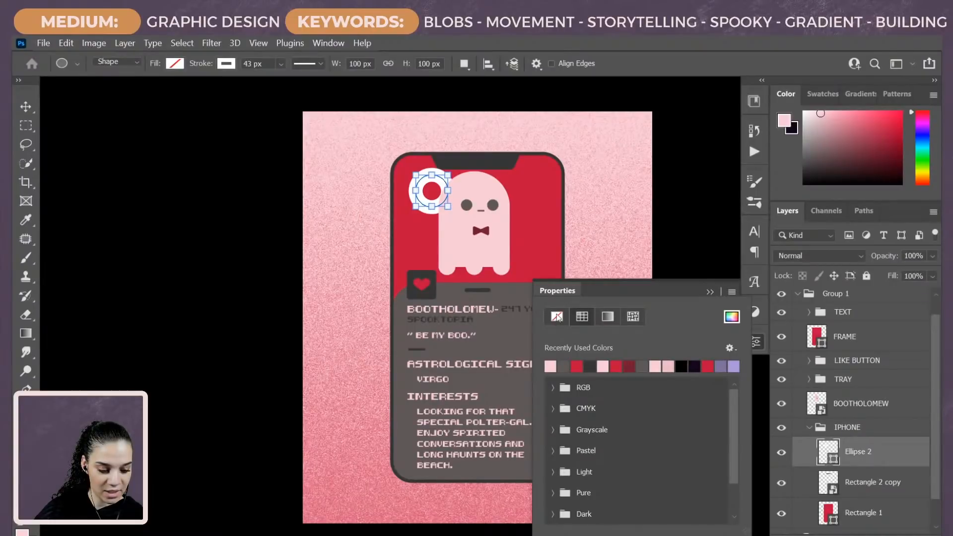
Step: Remove the circle's stroke, fill it with pale pink, and lower its layer Fill to 36%
{"action": "left_click", "coordinate": [556, 320]}
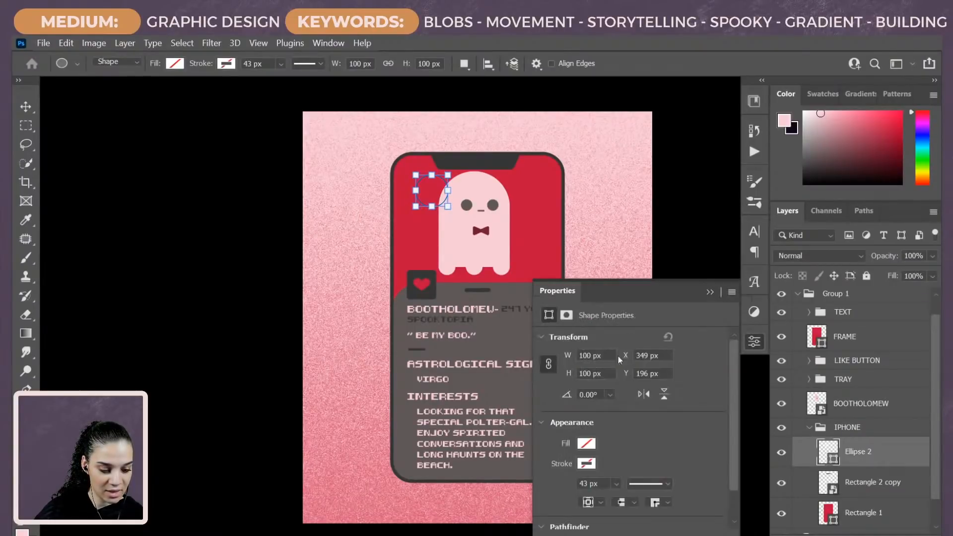
{"action": "left_click", "coordinate": [586, 444]}
{"action": "left_click", "coordinate": [551, 367]}
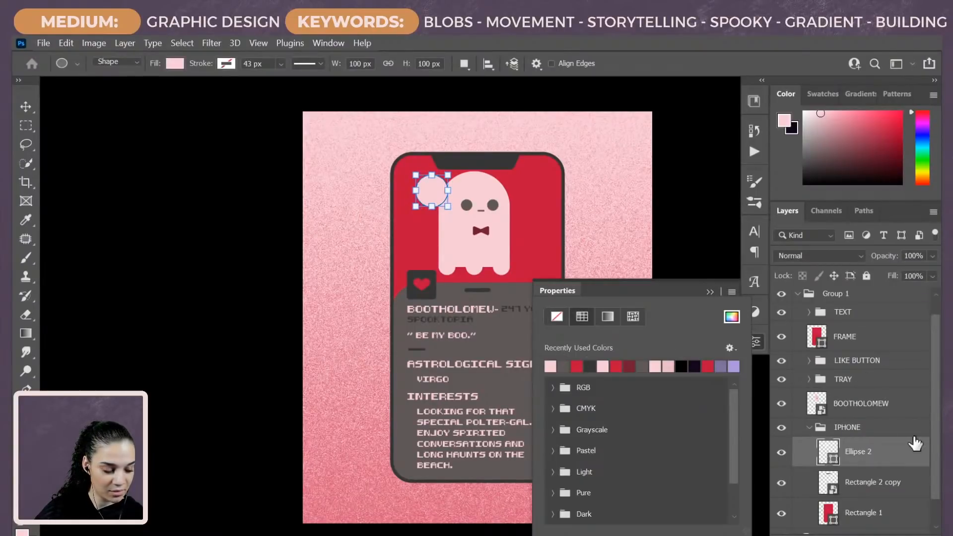
{"action": "left_click", "coordinate": [932, 276]}
{"action": "left_click_drag", "start_coordinate": [934, 291], "coordinate": [889, 290]}
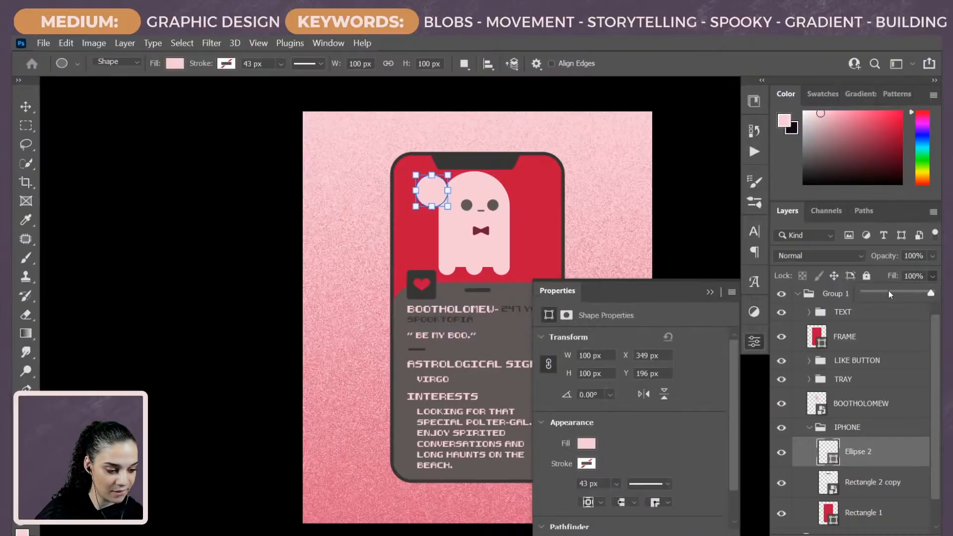
{"action": "left_click", "coordinate": [901, 459]}
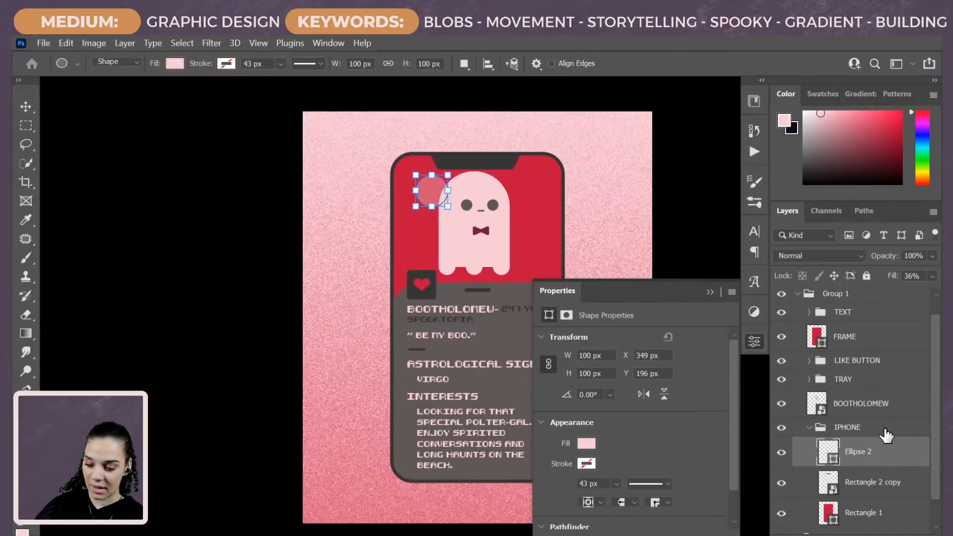
Step: Move the translucent circle slightly toward the phone screen's upper left corner, to X 322 px, Y 180 px, and hide the FRAME layer
{"action": "key", "text": "Return"}
{"action": "key", "text": "v"}
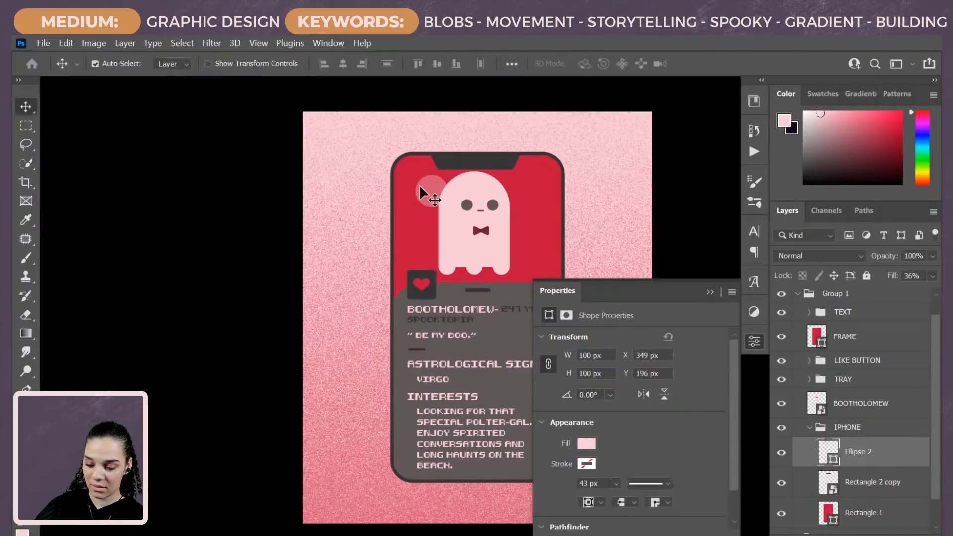
{"action": "left_click", "coordinate": [425, 192], "text": "ctrl"}
{"action": "left_click_drag", "start_coordinate": [425, 190], "coordinate": [421, 183]}
{"action": "left_click", "coordinate": [781, 336]}
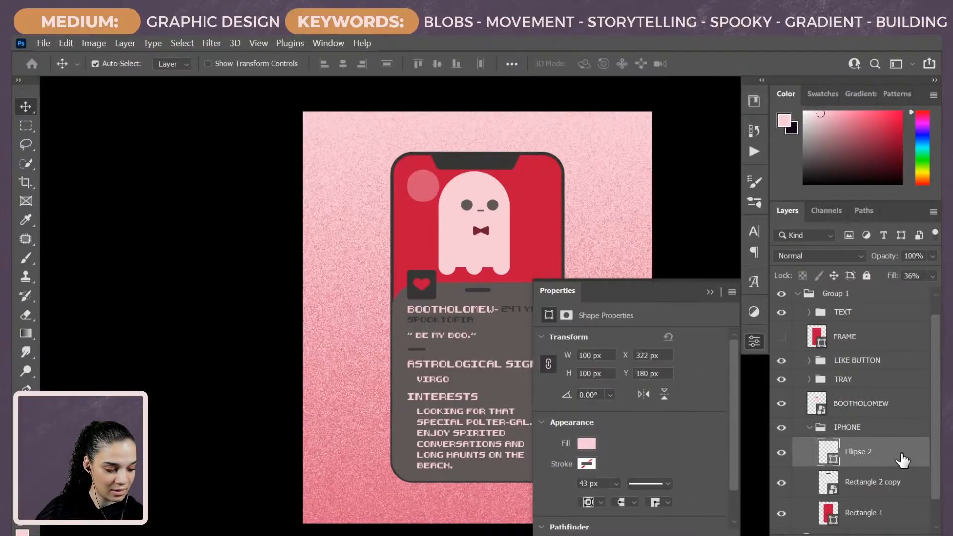
Step: Duplicate the circle and stretch the copy to about 731% width and 176% height, spanning the phone behind the tray's upper edge
{"action": "key", "text": "ctrl+j"}
{"action": "key", "text": "ctrl+t"}
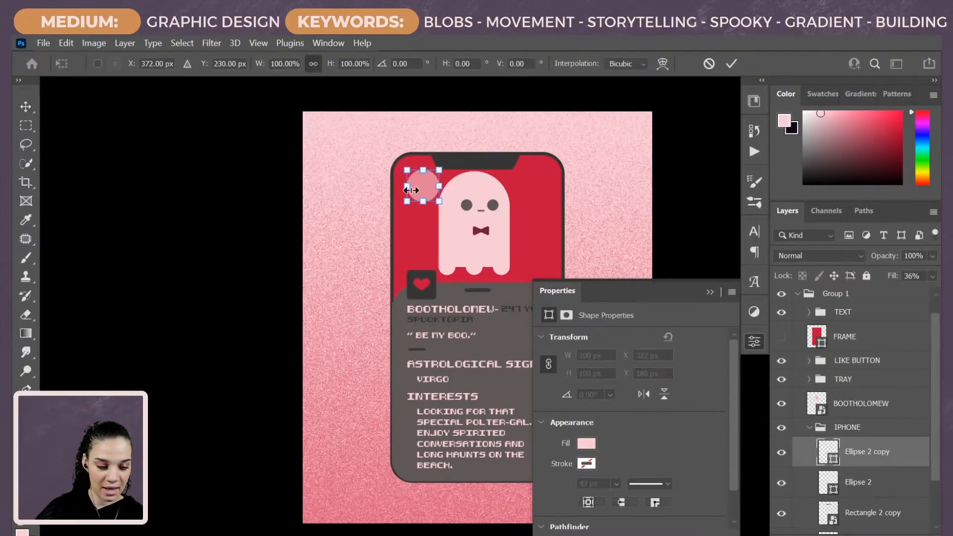
{"action": "left_click_drag", "start_coordinate": [424, 188], "coordinate": [594, 282]}
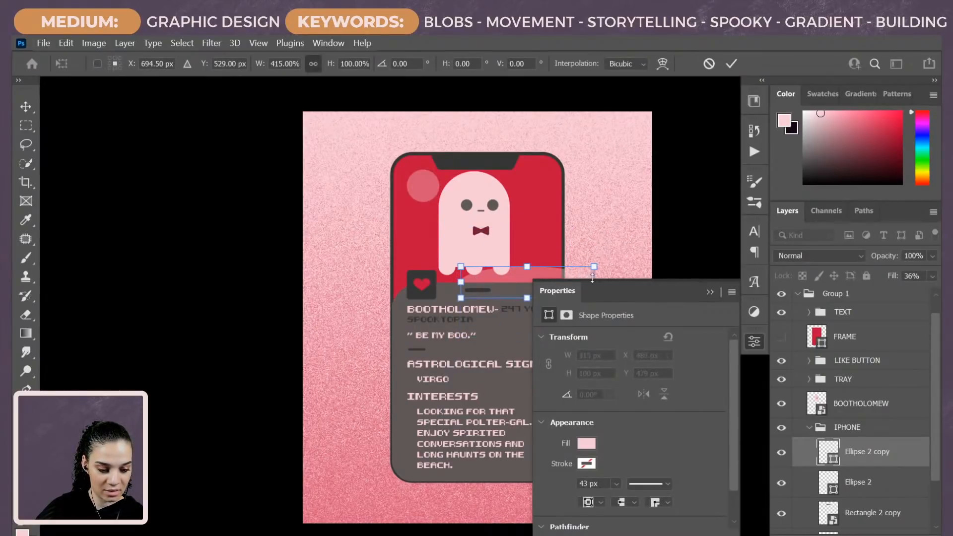
{"action": "left_click_drag", "start_coordinate": [496, 275], "coordinate": [427, 270]}
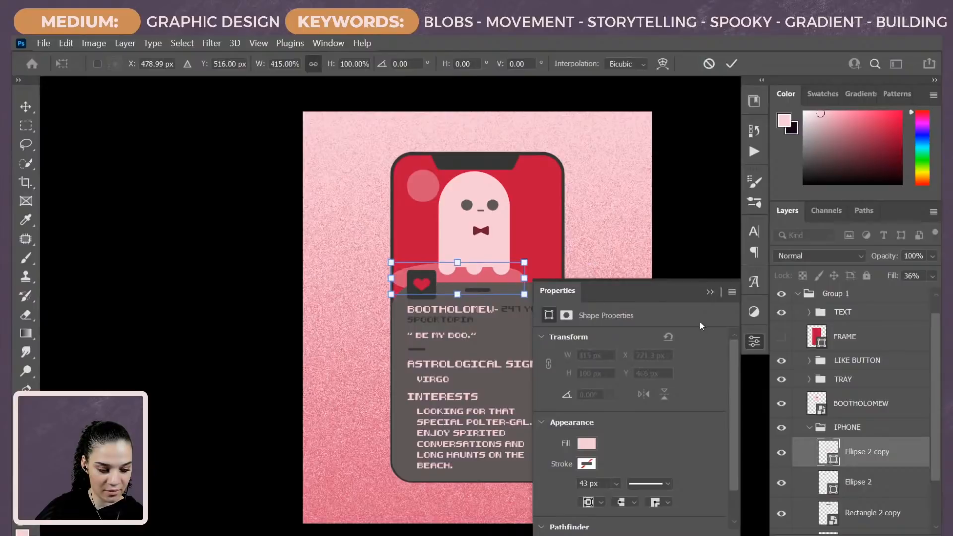
{"action": "left_click", "coordinate": [754, 342]}
{"action": "left_click_drag", "start_coordinate": [524, 294], "coordinate": [599, 375]}
{"action": "left_click_drag", "start_coordinate": [501, 262], "coordinate": [516, 293]}
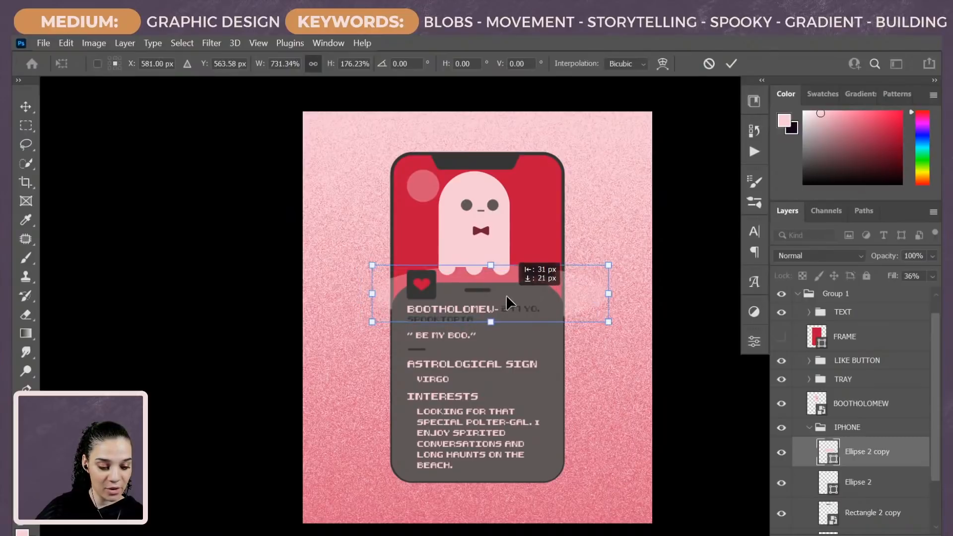
{"action": "key", "text": "Return"}
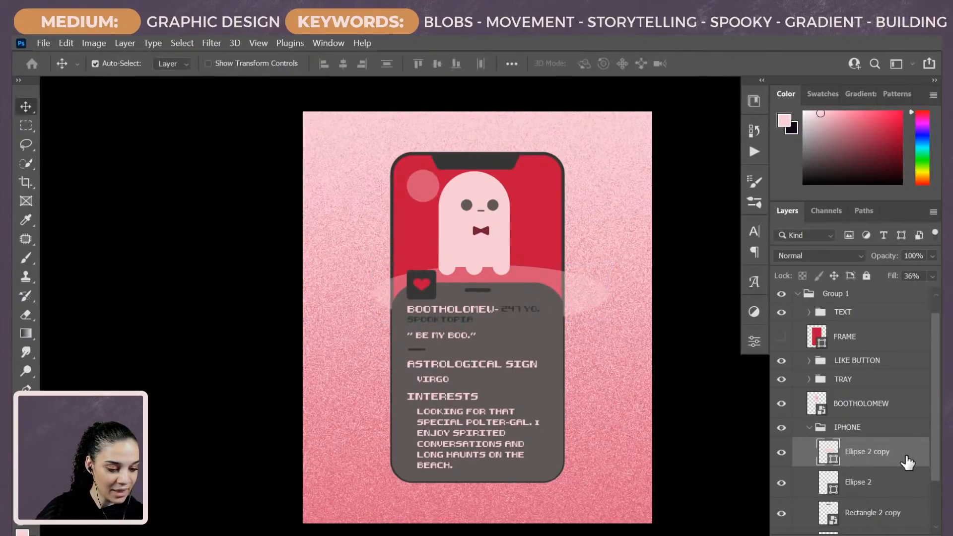
{"action": "scroll", "coordinate": [878, 426], "scroll_direction": "down", "scroll_amount": 3}
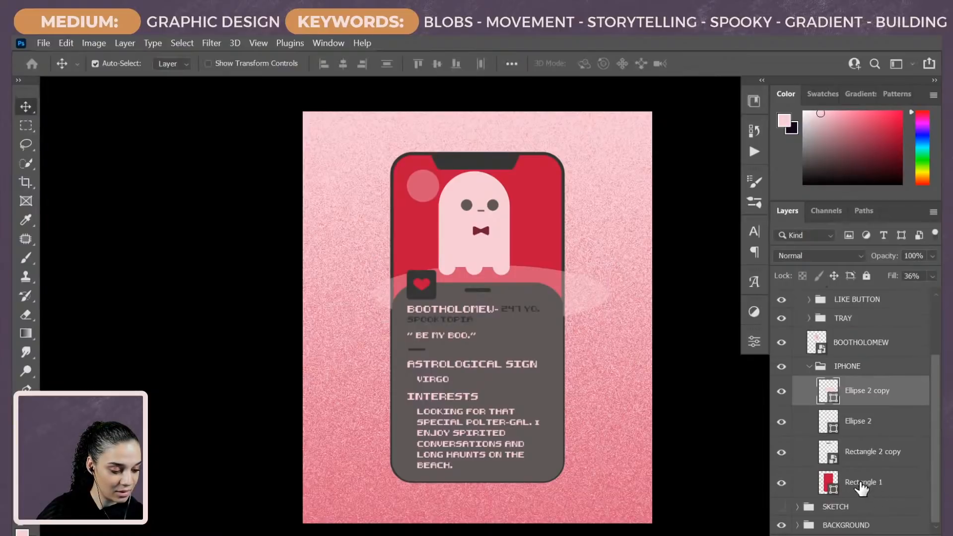
{"action": "key", "text": "ctrl+minus"}
{"action": "key", "text": "ctrl+plus"}
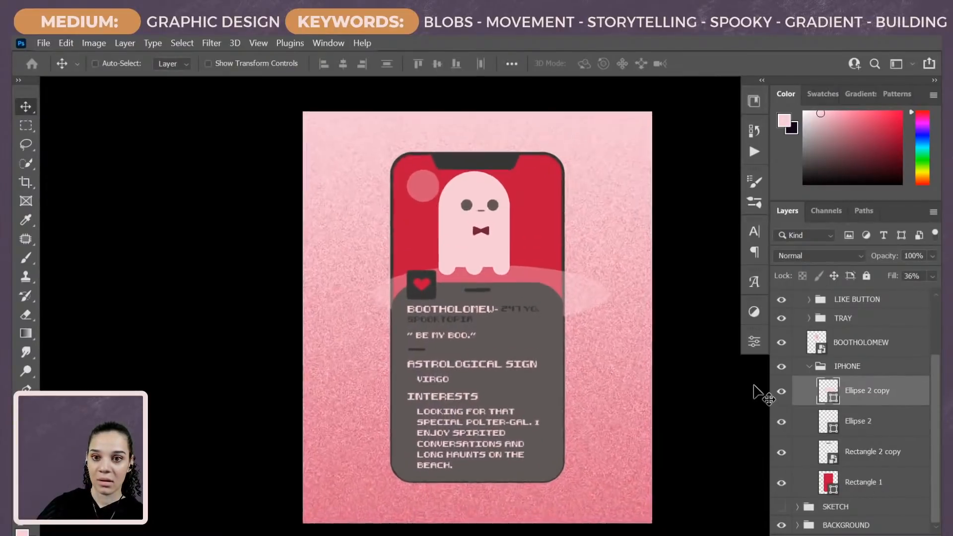
{"action": "key", "text": "ctrl+plus"}
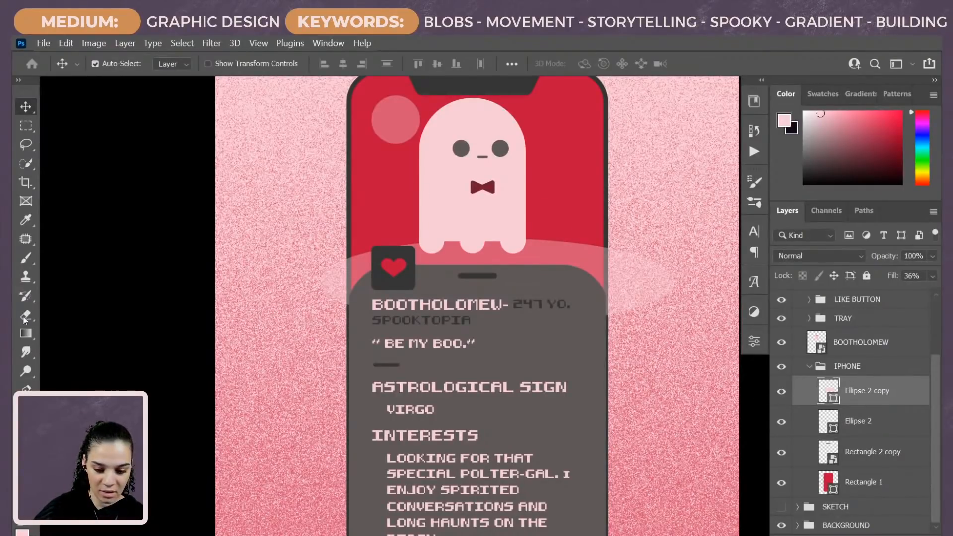
{"action": "left_click", "coordinate": [22, 163]}
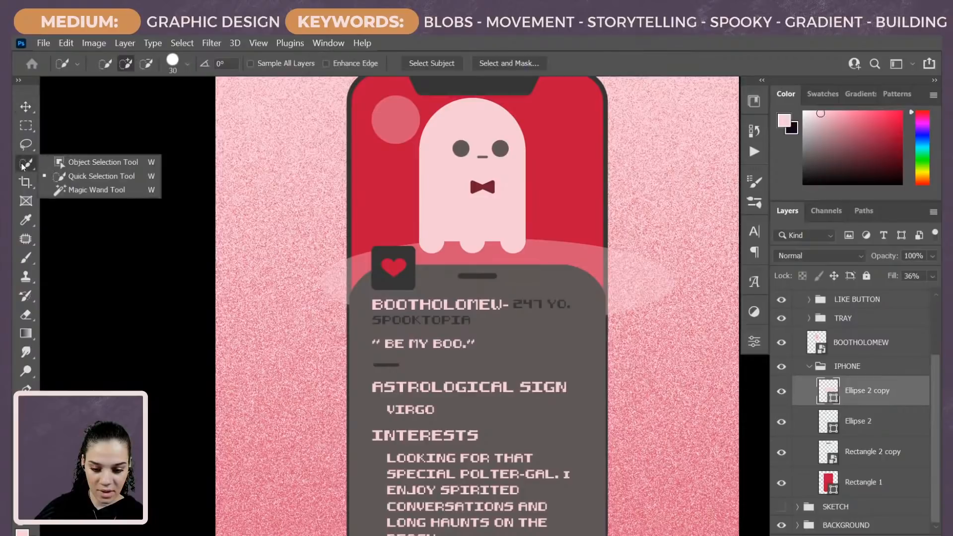
{"action": "left_click", "coordinate": [87, 176]}
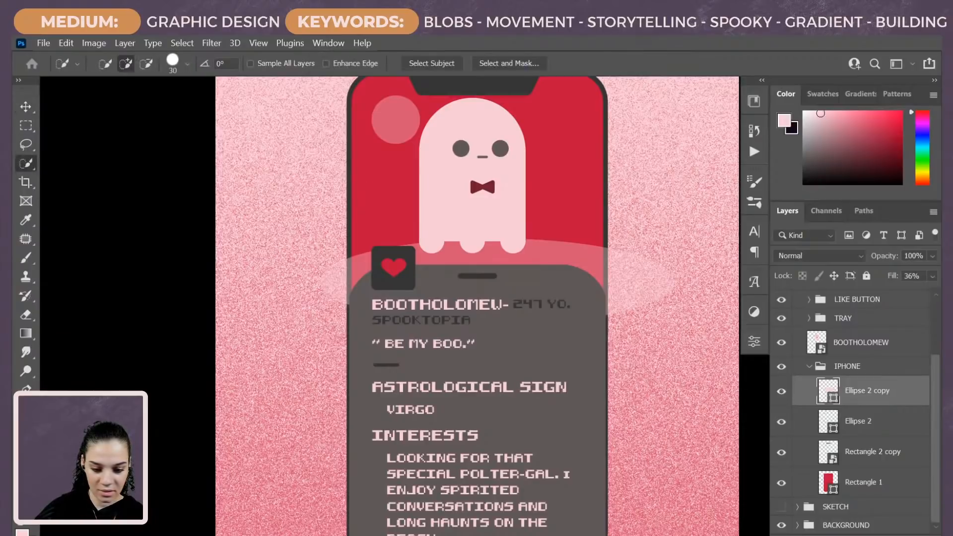
{"action": "left_click", "coordinate": [383, 193], "text": "ctrl"}
{"action": "left_click", "coordinate": [384, 193]}
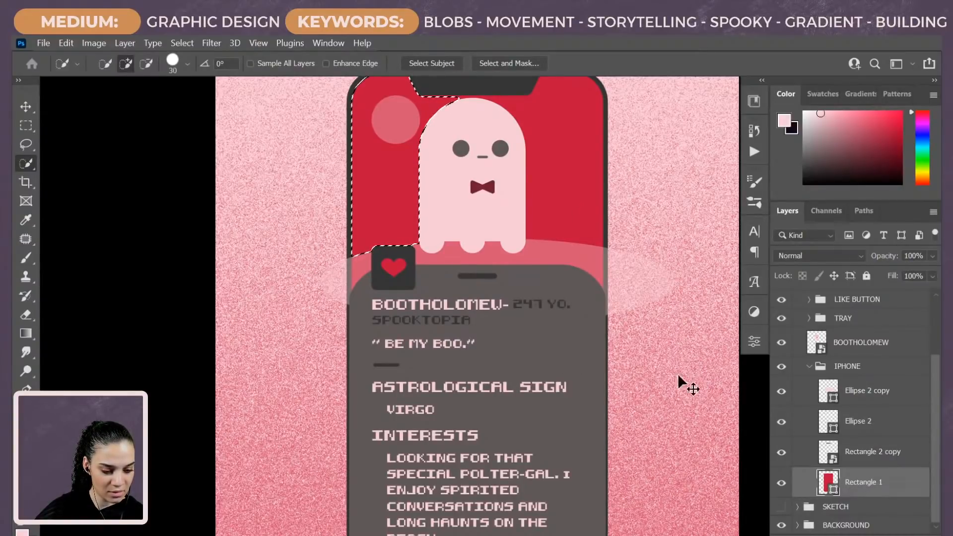
{"action": "key", "text": "ctrl+d"}
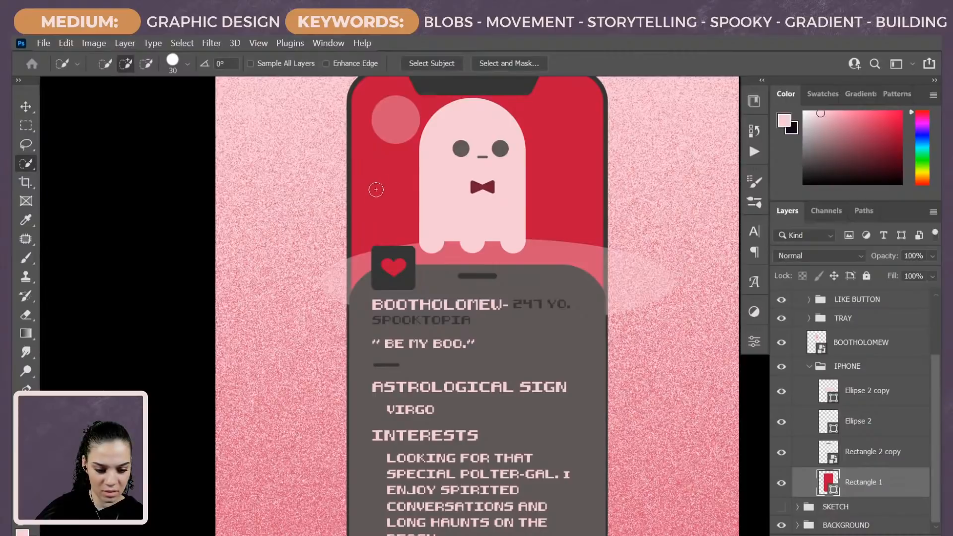
{"action": "left_click_drag", "start_coordinate": [375, 190], "coordinate": [471, 383]}
{"action": "left_click_drag", "start_coordinate": [563, 230], "coordinate": [575, 164]}
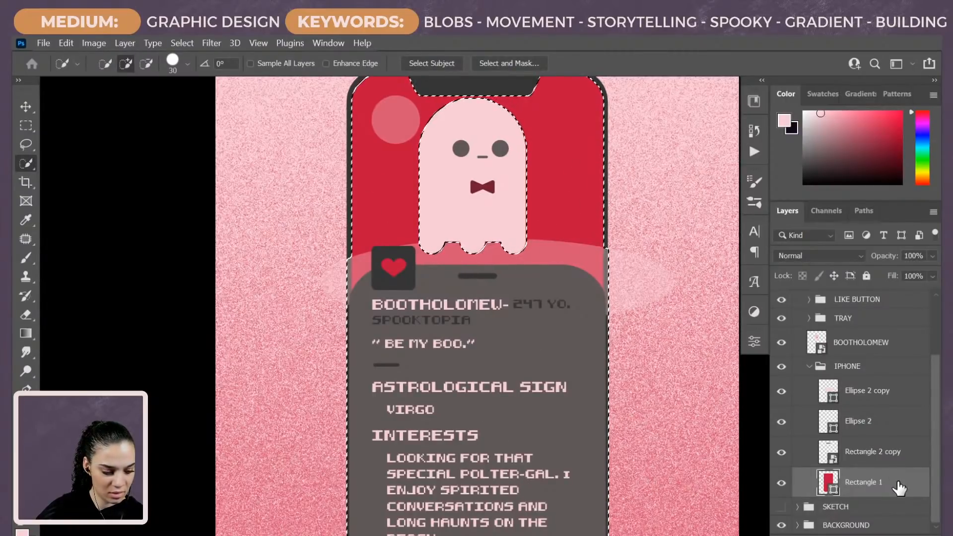
{"action": "left_click", "coordinate": [834, 390]}
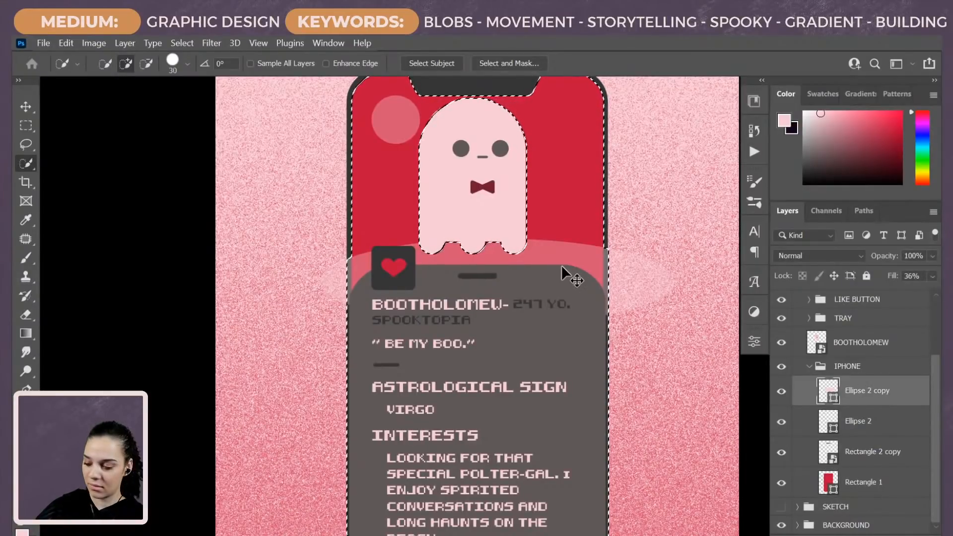
{"action": "key", "text": "ctrl+d"}
Step: Select two rectangular areas outside the phone's left and right edges, covering the overhanging ends of the wide ellipse
{"action": "left_click", "coordinate": [31, 128]}
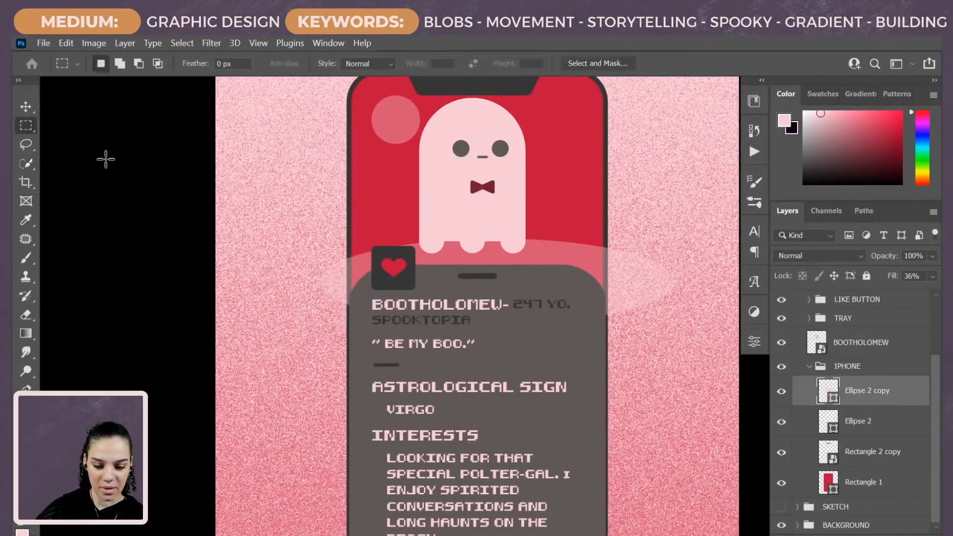
{"action": "left_click_drag", "start_coordinate": [345, 339], "coordinate": [354, 359]}
{"action": "left_click_drag", "start_coordinate": [257, 208], "coordinate": [351, 366]}
{"action": "left_click_drag", "start_coordinate": [707, 171], "coordinate": [604, 454]}
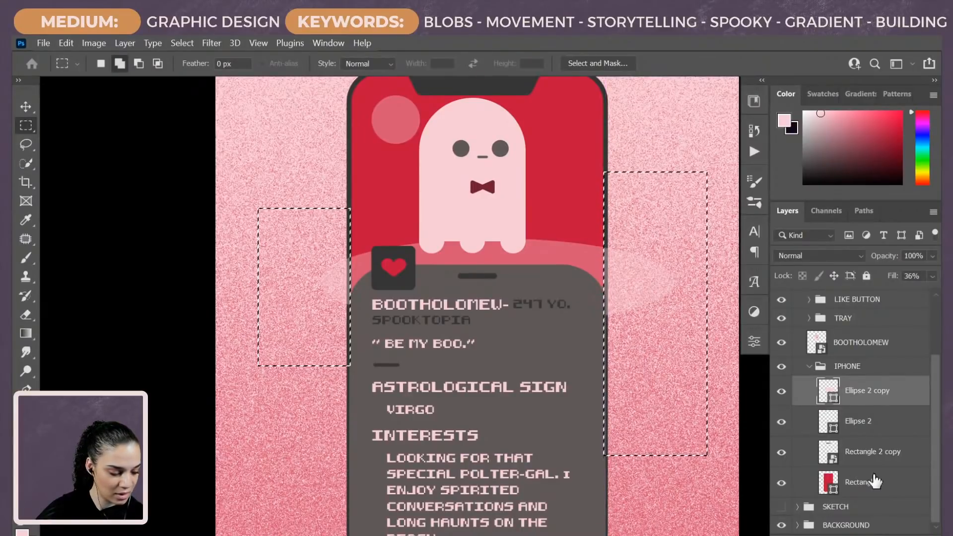
Step: Invert the selection and use it as a layer mask on the wide ellipse to hide its ends outside the phone
{"action": "left_click", "coordinate": [838, 535]}
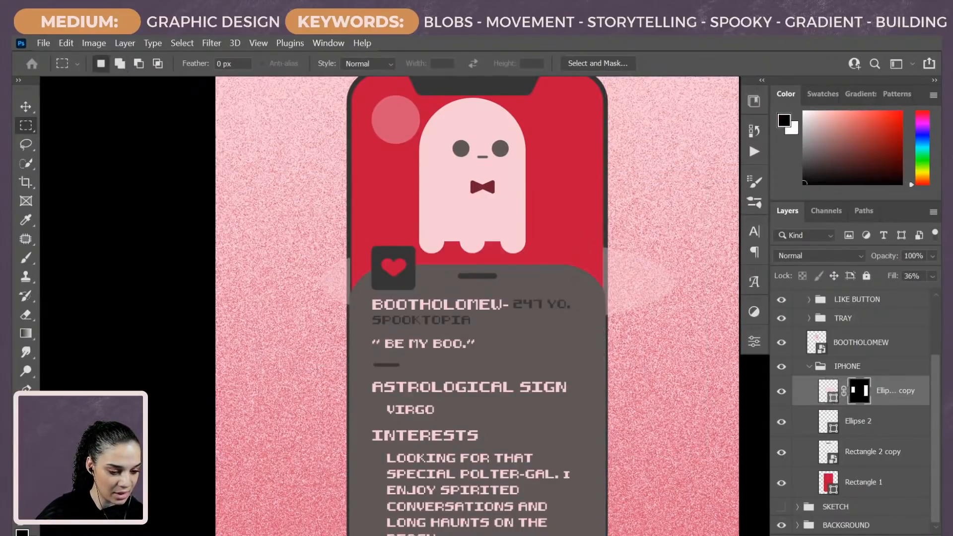
{"action": "key", "text": "ctrl+z"}
{"action": "right_click", "coordinate": [604, 228]}
{"action": "left_click", "coordinate": [644, 251]}
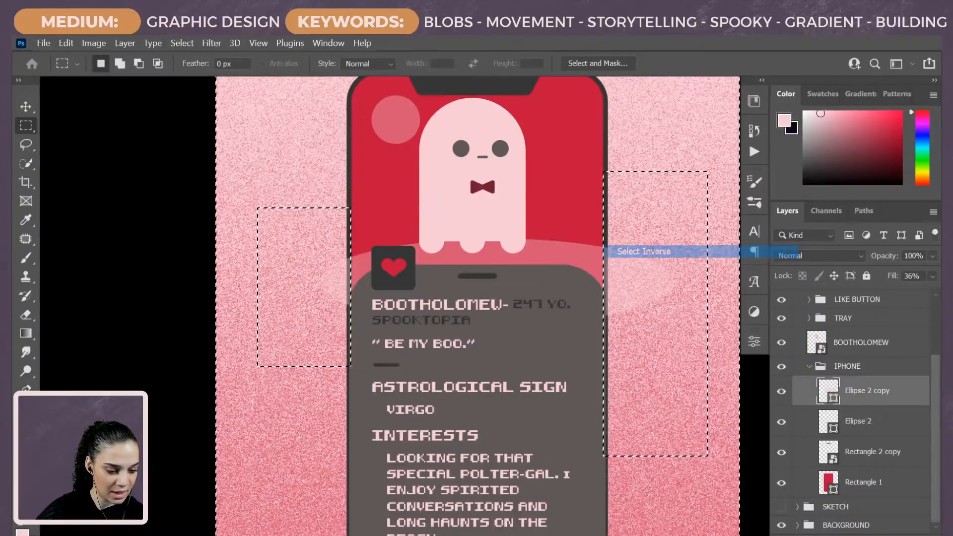
{"action": "left_click", "coordinate": [838, 535]}
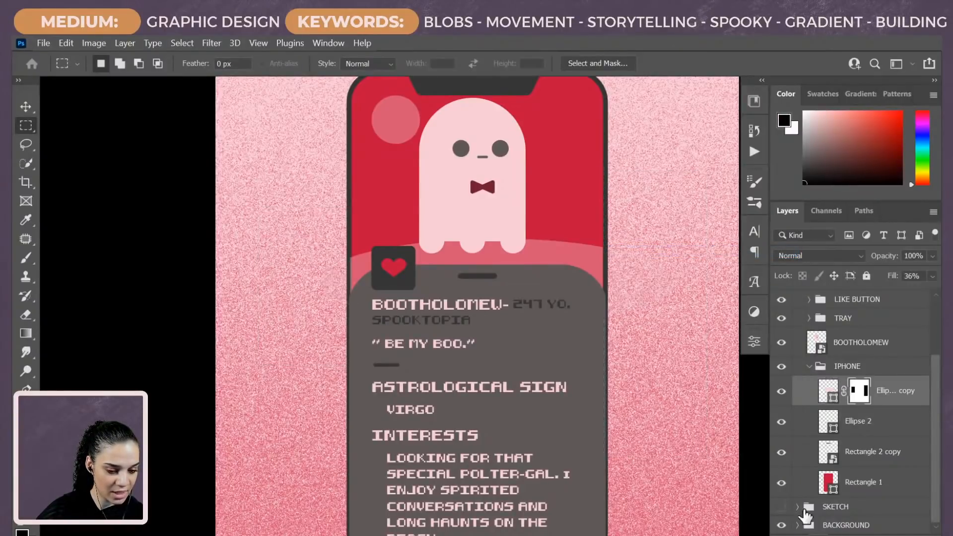
Step: Select a tall rectangular area beside the phone's left edge and nudge the selection to align with the inner border of the phone's outline
{"action": "left_click_drag", "start_coordinate": [296, 212], "coordinate": [351, 367]}
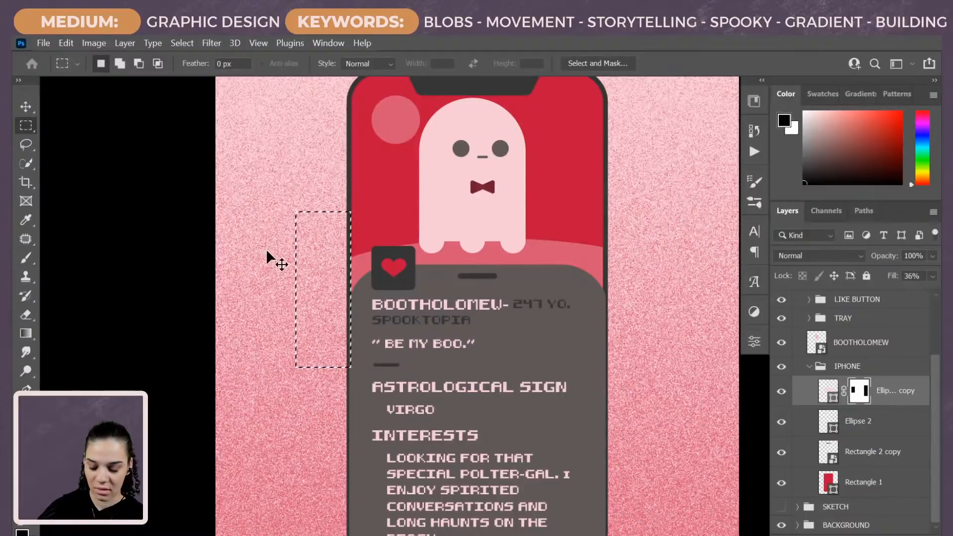
{"action": "key", "text": "ctrl+plus"}
{"action": "key", "text": "ctrl+plus"}
{"action": "key", "text": "ctrl+plus"}
{"action": "left_click_drag", "start_coordinate": [142, 228], "coordinate": [570, 334]}
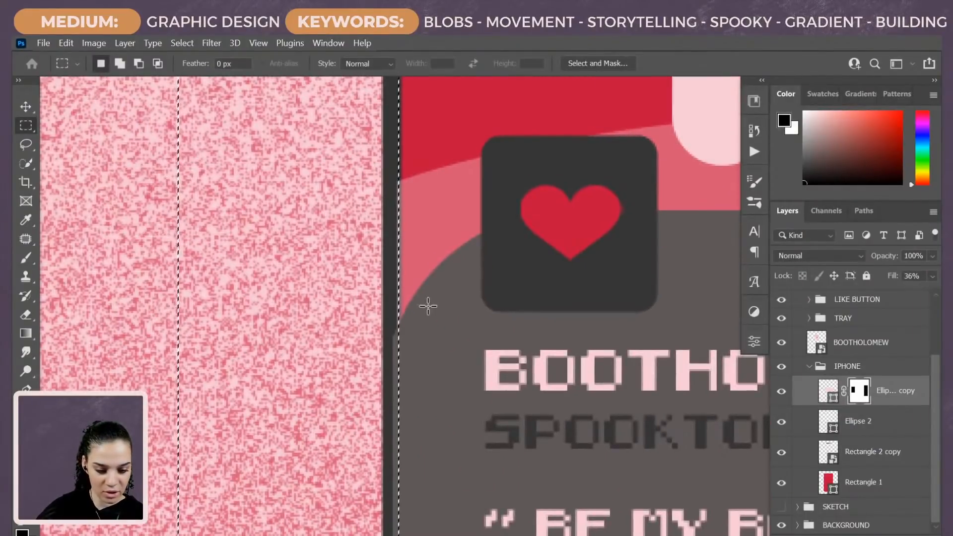
{"action": "key", "text": "Right"}
{"action": "key", "text": "Right"}
{"action": "key", "text": "Right"}
{"action": "key", "text": "Left"}
{"action": "key", "text": "Left"}
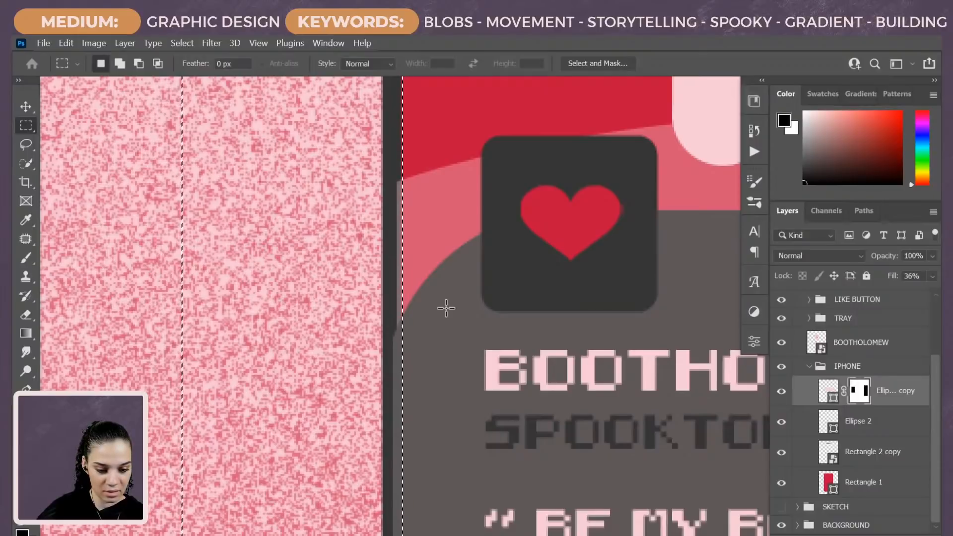
Step: Brush black on the wide ellipse's layer mask inside the selection to remove its overlap with the phone's left outline
{"action": "key", "text": "b"}
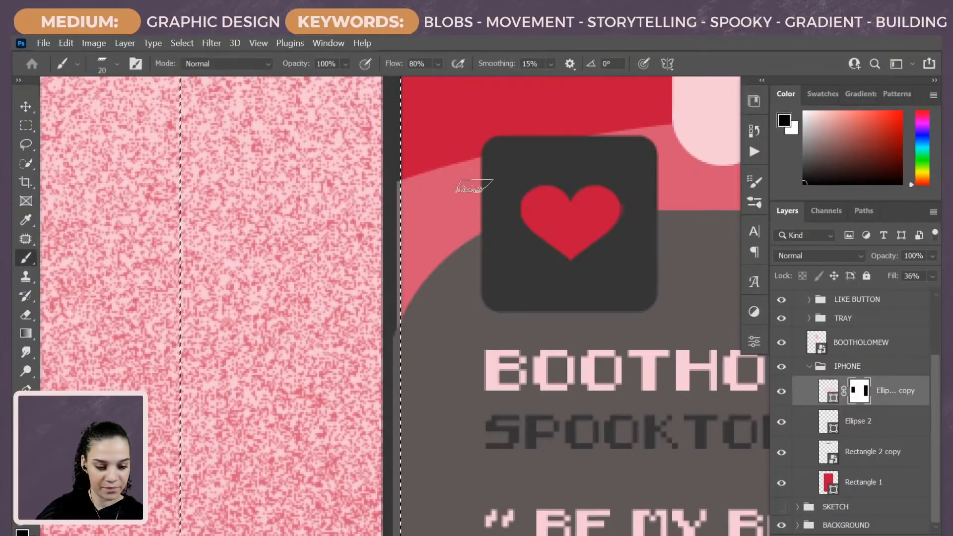
{"action": "left_click_drag", "start_coordinate": [399, 174], "coordinate": [406, 452]}
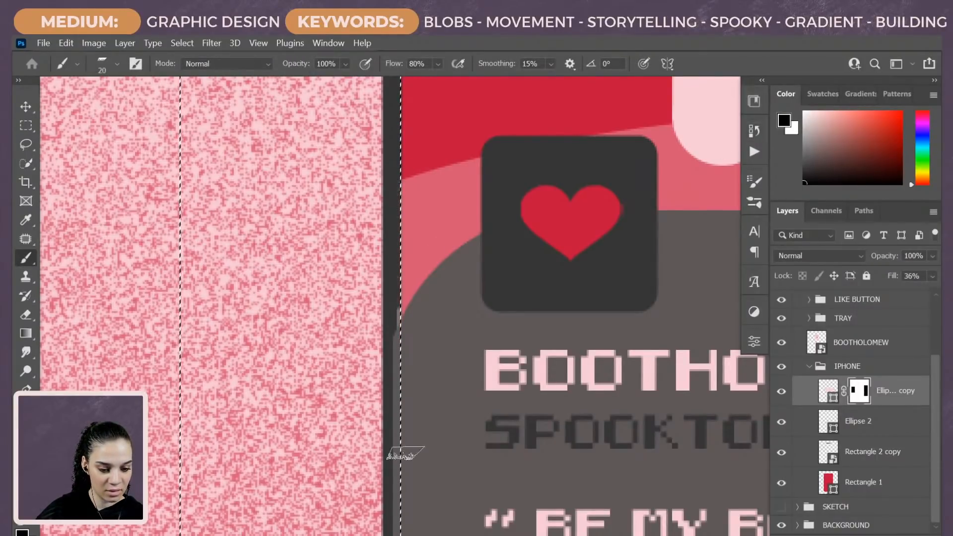
{"action": "scroll", "coordinate": [406, 452], "scroll_direction": "down", "scroll_amount": 8}
{"action": "scroll", "coordinate": [397, 454], "scroll_direction": "down", "scroll_amount": 8}
{"action": "key", "text": "ctrl+minus"}
{"action": "key", "text": "ctrl+minus"}
{"action": "key", "text": "ctrl+minus"}
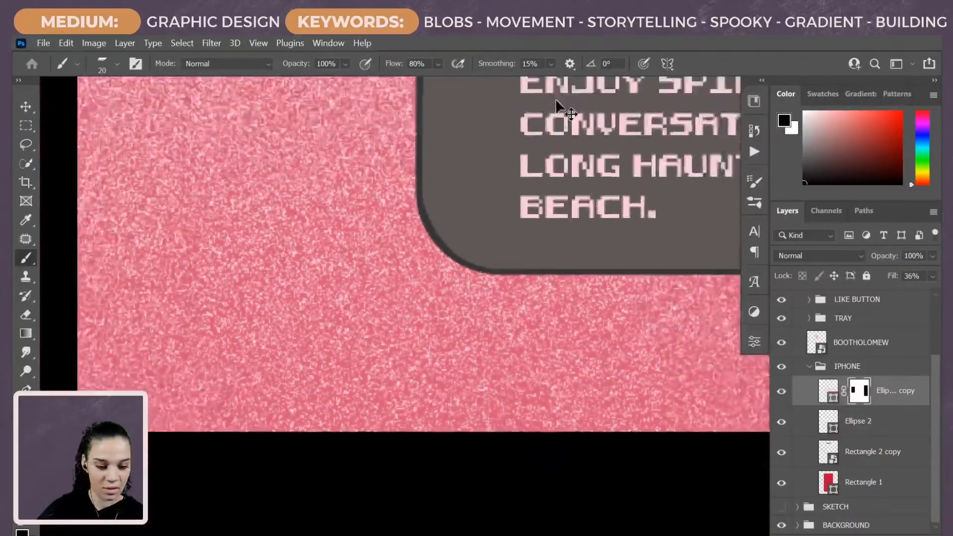
Step: Clear the rectangular selection beside the phone's left edge
{"action": "key", "text": "ctrl+minus"}
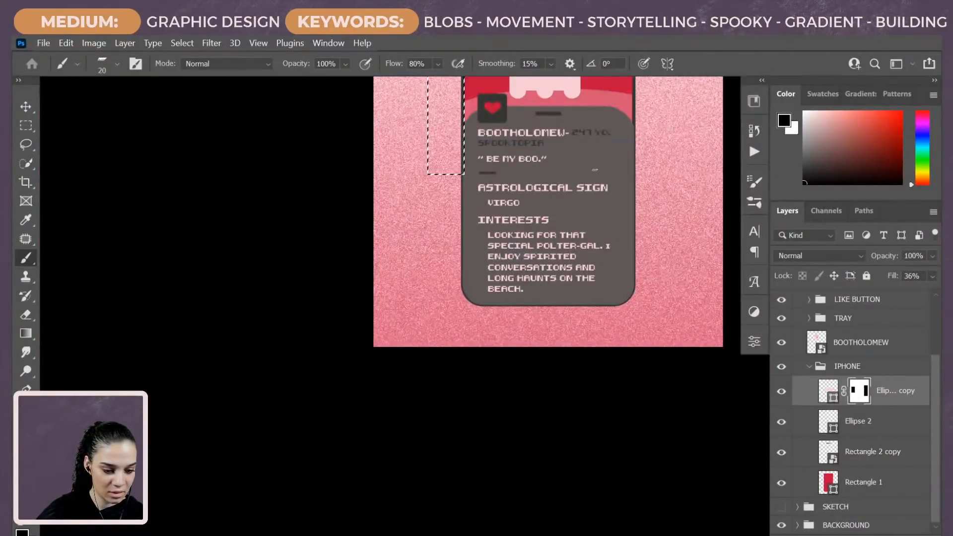
{"action": "left_click", "coordinate": [623, 226], "text": "ctrl"}
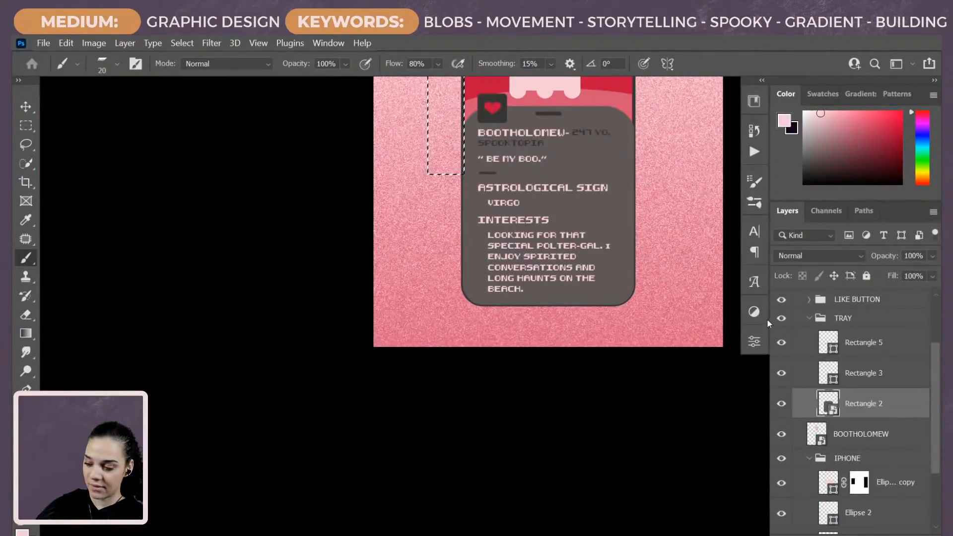
{"action": "key", "text": "ctrl+d"}
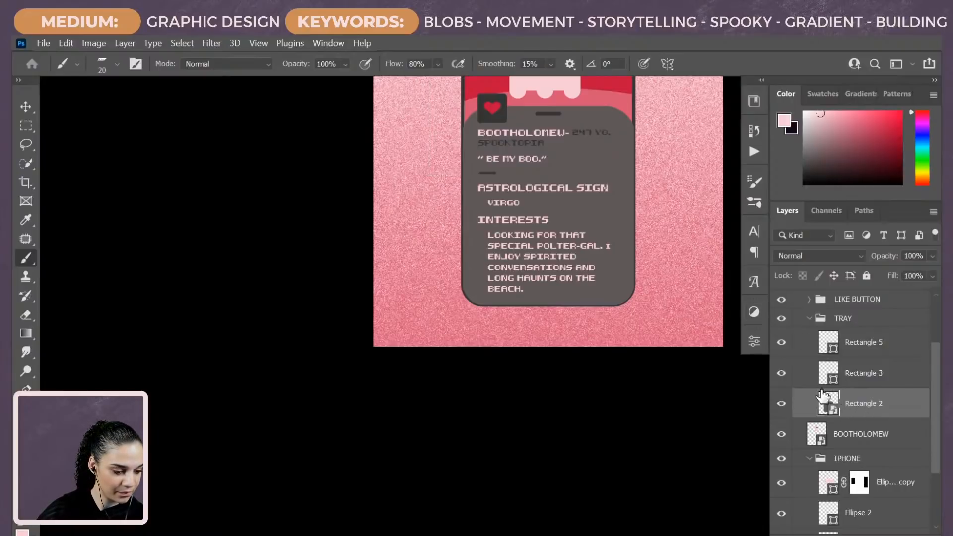
Step: Examine the phone mockup as a whole, then the ghost, ground ellipse and profile tray up close
{"action": "key", "text": "ctrl+plus"}
{"action": "left_click_drag", "start_coordinate": [630, 156], "coordinate": [464, 323]}
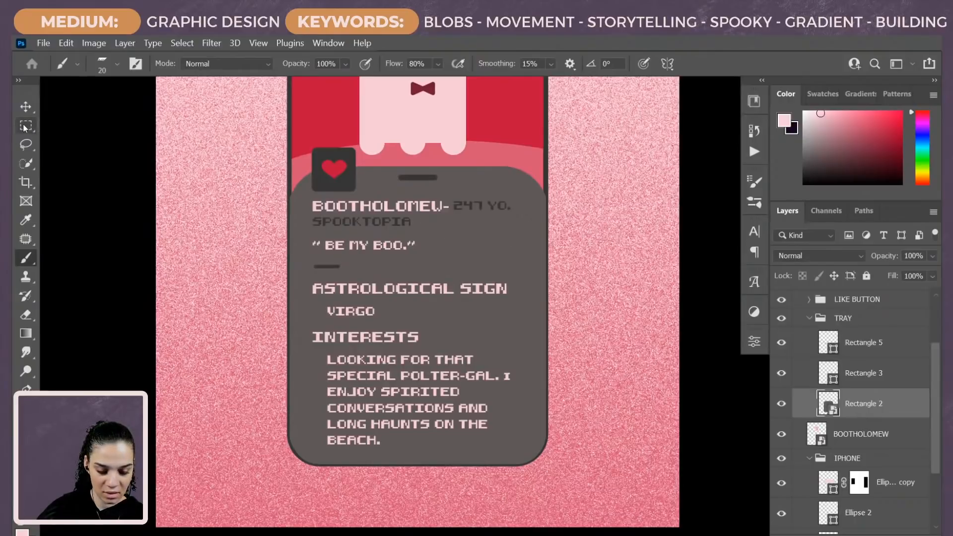
{"action": "scroll", "coordinate": [844, 362], "scroll_direction": "up", "scroll_amount": 3}
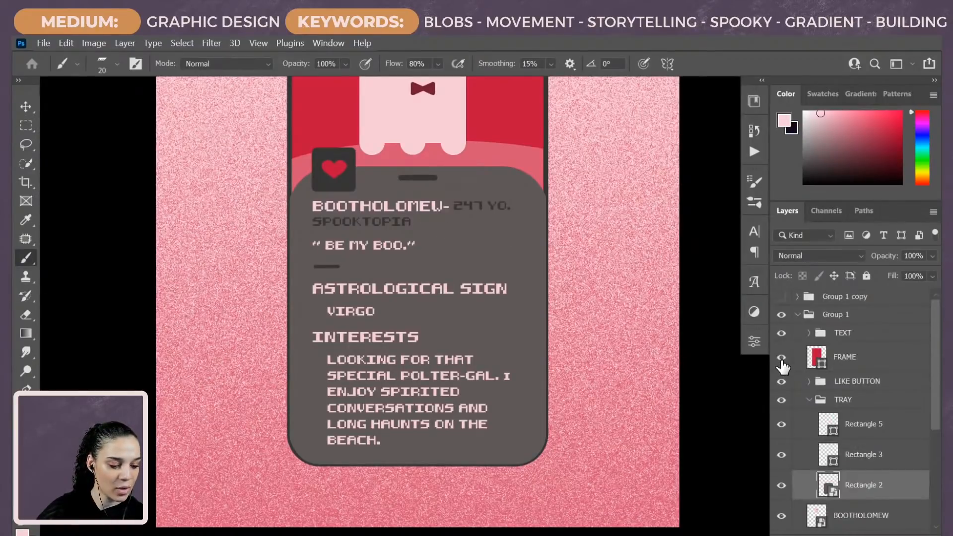
{"action": "key", "text": "ctrl+minus"}
{"action": "key", "text": "ctrl+minus"}
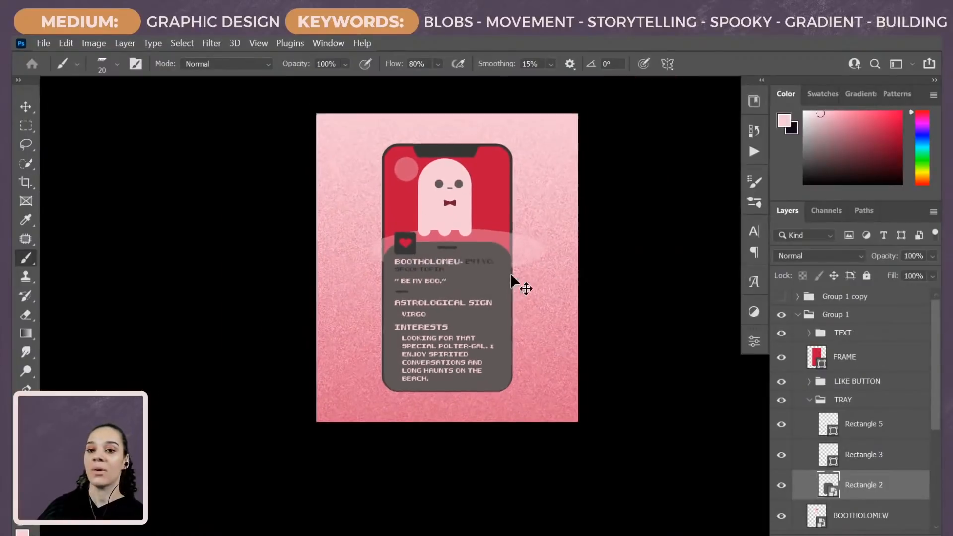
{"action": "key", "text": "ctrl+plus"}
{"action": "key", "text": "ctrl+plus"}
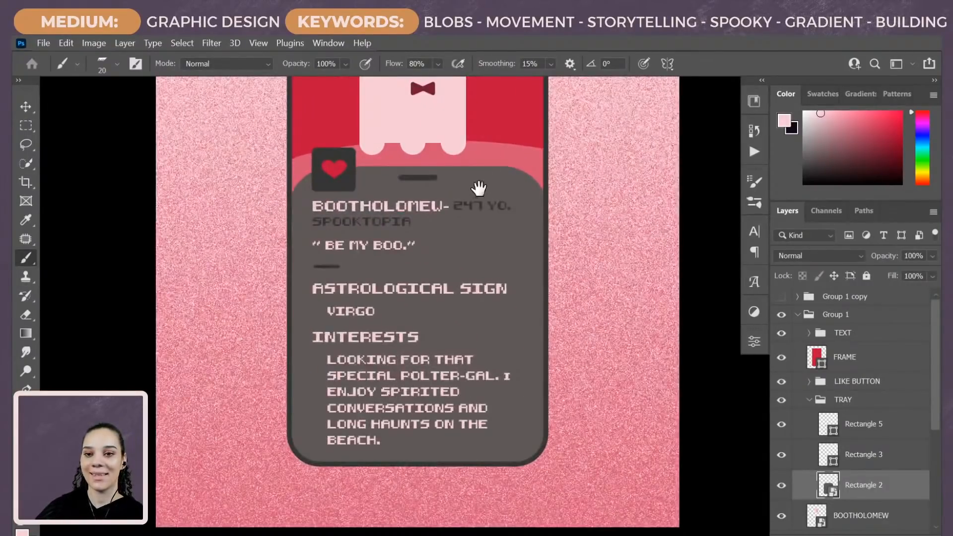
{"action": "mouse_move", "coordinate": [479, 187]}
{"action": "left_mouse_down"}
{"action": "mouse_move", "coordinate": [493, 240]}
{"action": "mouse_move", "coordinate": [542, 264]}
{"action": "mouse_move", "coordinate": [537, 256]}
{"action": "left_mouse_up"}
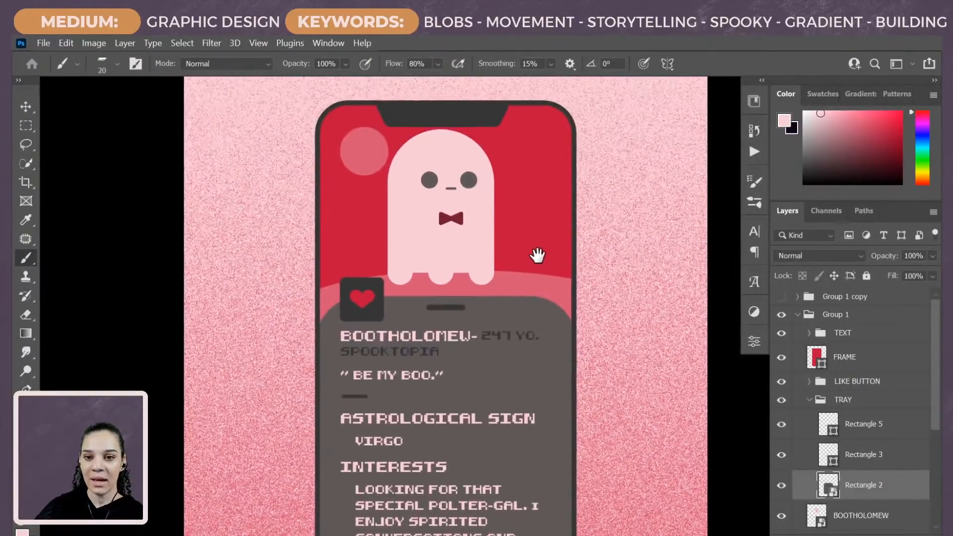
{"action": "left_click_drag", "start_coordinate": [549, 299], "coordinate": [534, 277]}
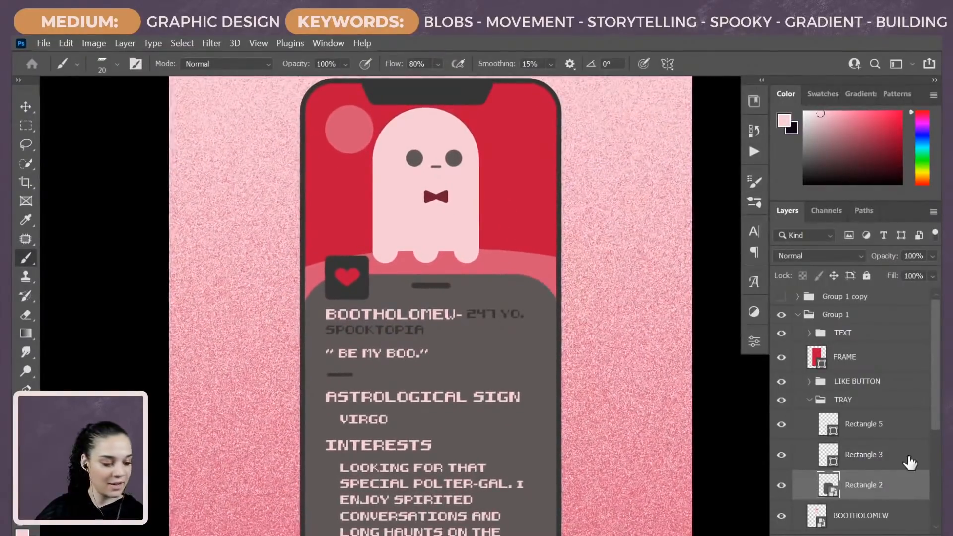
Step: Collapse the TRAY group, expand the BACKGROUND group and make its gradient layer, Layer 10, active
{"action": "left_click", "coordinate": [809, 402]}
{"action": "scroll", "coordinate": [877, 437], "scroll_direction": "down", "scroll_amount": 1}
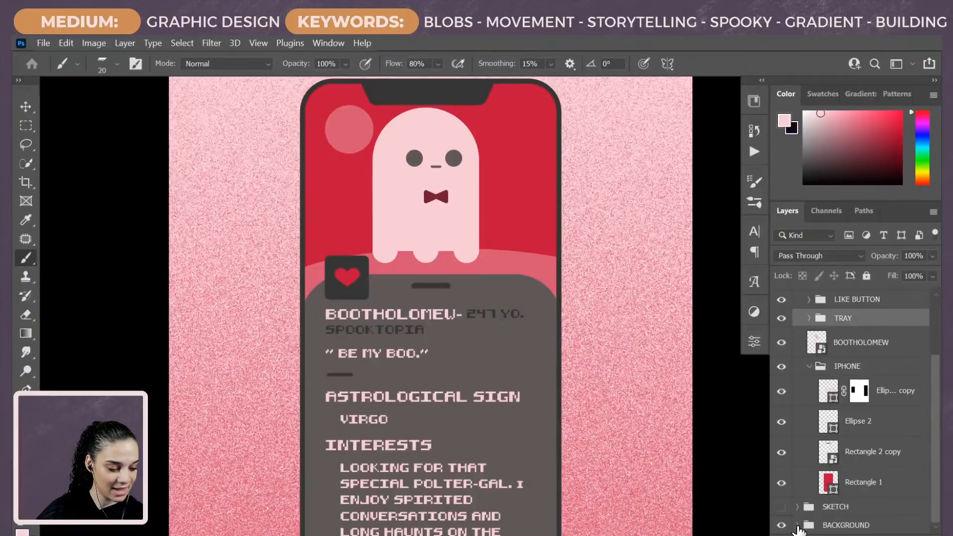
{"action": "left_click", "coordinate": [797, 525]}
{"action": "scroll", "coordinate": [841, 529], "scroll_direction": "down", "scroll_amount": 1}
{"action": "left_click", "coordinate": [893, 497]}
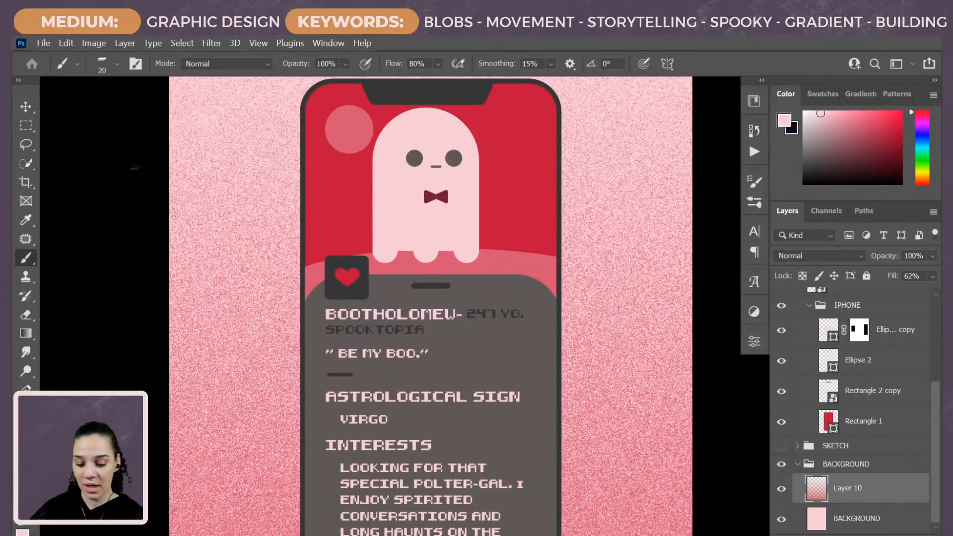
{"action": "key", "text": "u"}
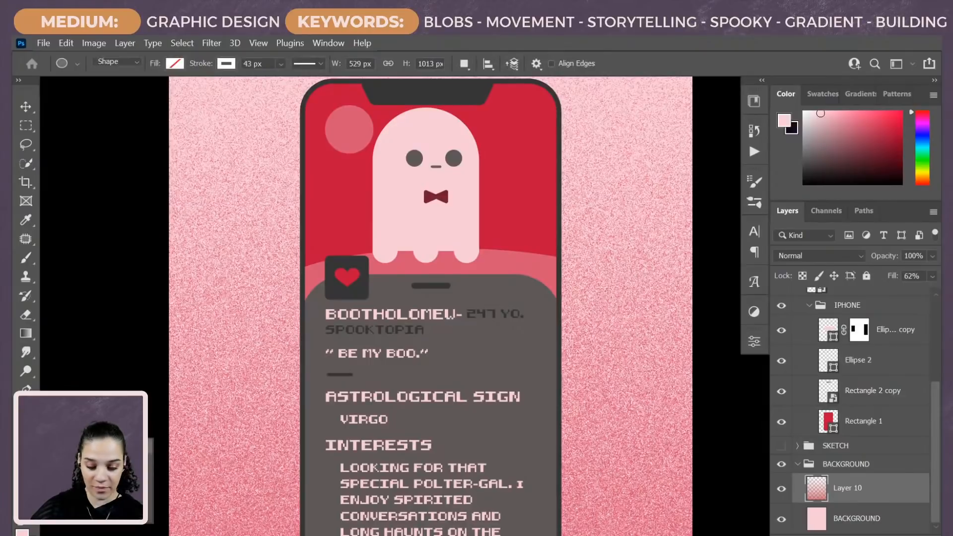
{"action": "key", "text": "shift+u"}
{"action": "mouse_move", "coordinate": [238, 257]}
{"action": "left_mouse_down"}
{"action": "mouse_move", "coordinate": [319, 436]}
{"action": "mouse_move", "coordinate": [346, 420]}
{"action": "left_mouse_up"}
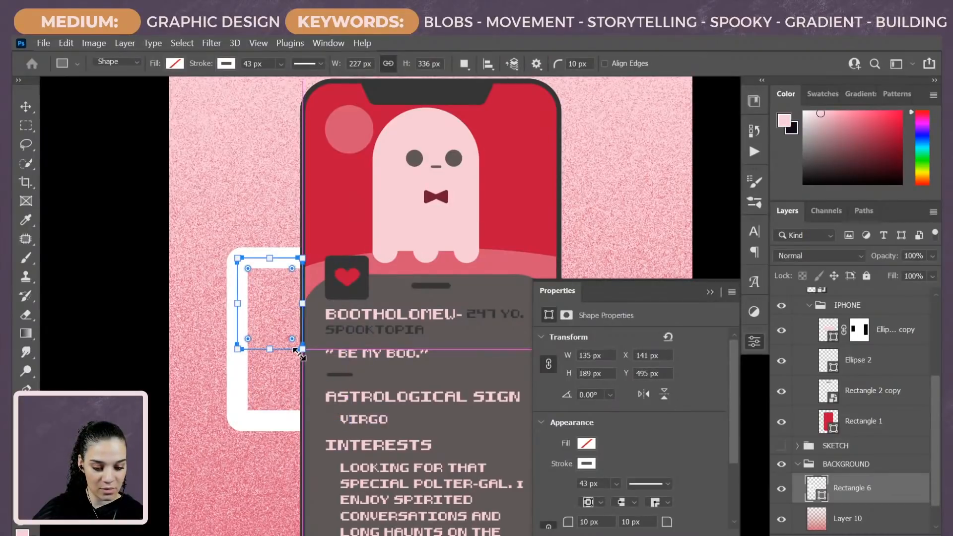
{"action": "key", "text": "ctrl+z"}
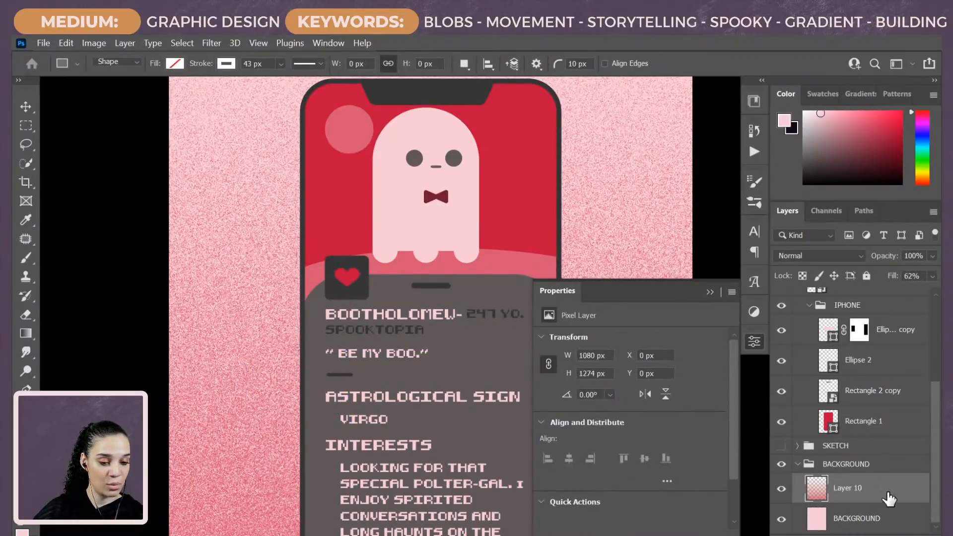
Step: Return to the standard screen mode and save the document as Ep2 in Photoshop format in the Week 1 folder
{"action": "key", "text": "f"}
{"action": "key", "text": "f"}
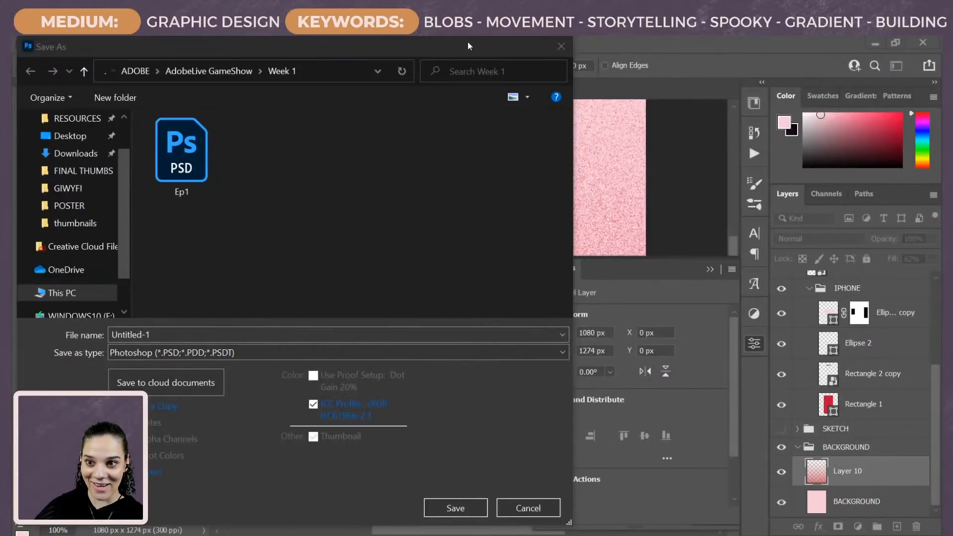
{"action": "left_click", "coordinate": [182, 177]}
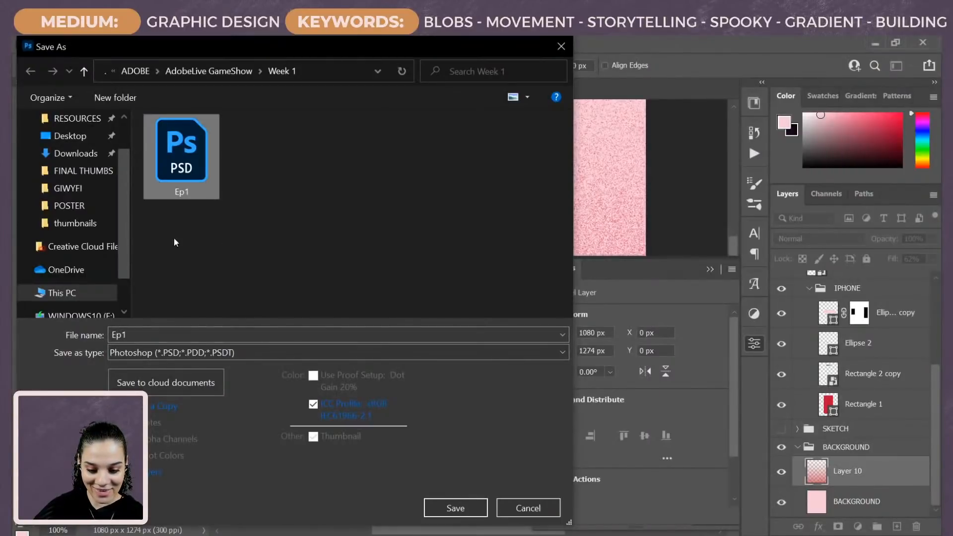
{"action": "double_click", "coordinate": [132, 333]}
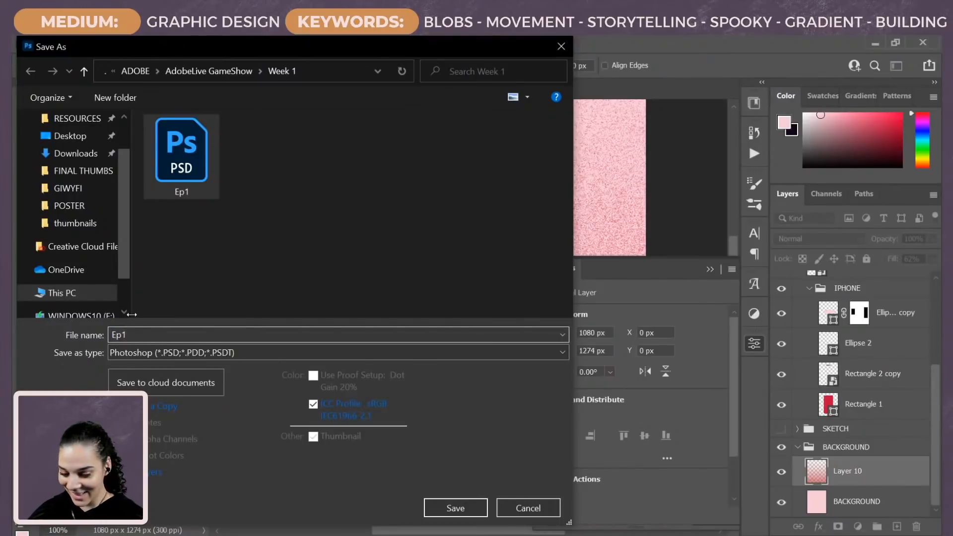
{"action": "key", "text": "BackSpace"}
{"action": "type", "text": "2"}
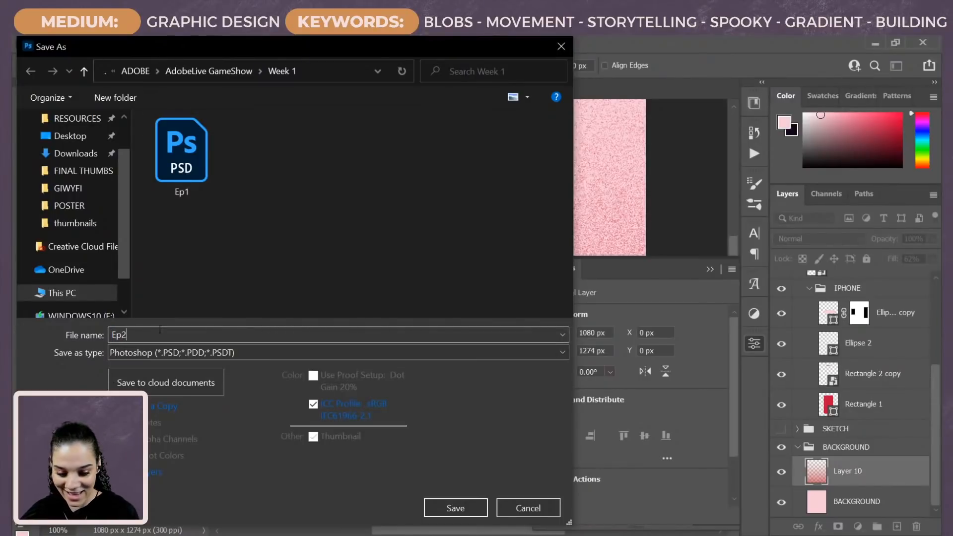
{"action": "key", "text": "Return"}
{"action": "key", "text": "Return"}
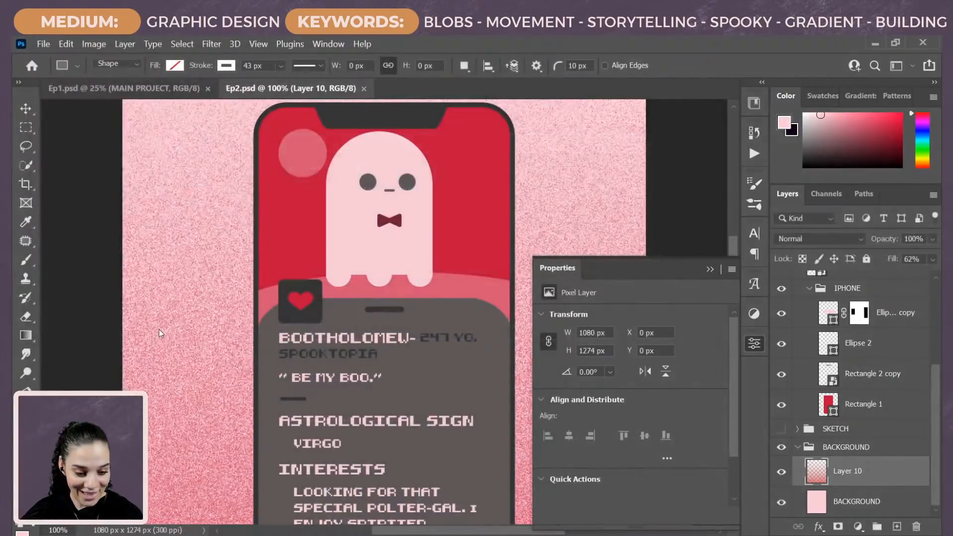
Step: Create a new blank document of 3000 x 3000 px at 300 ppi
{"action": "left_click", "coordinate": [756, 342]}
{"action": "left_click_drag", "start_coordinate": [443, 404], "coordinate": [456, 350]}
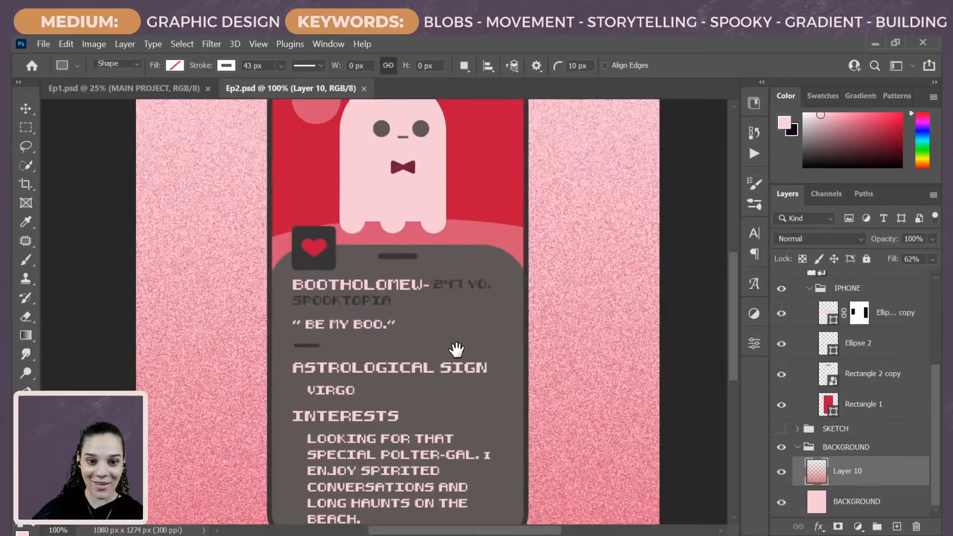
{"action": "left_click", "coordinate": [44, 44]}
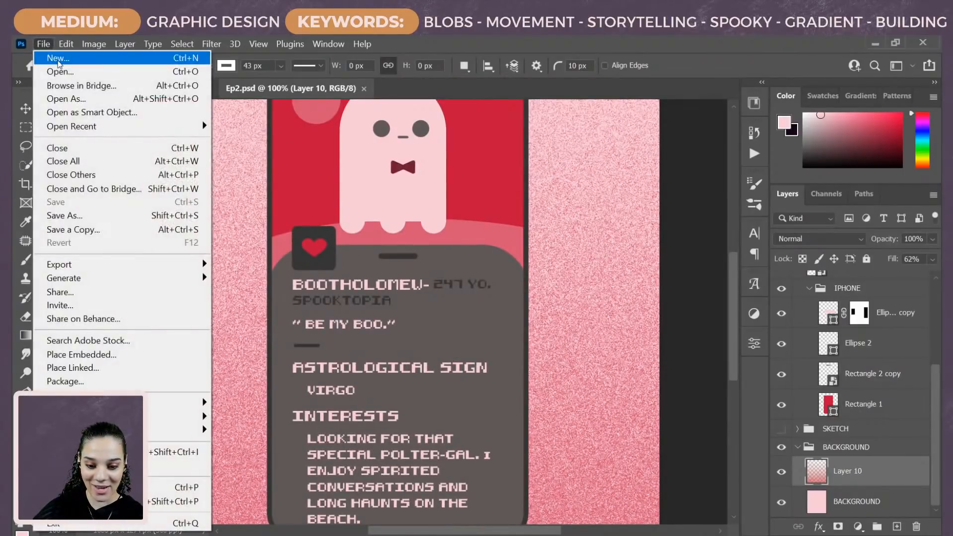
{"action": "left_click", "coordinate": [52, 58]}
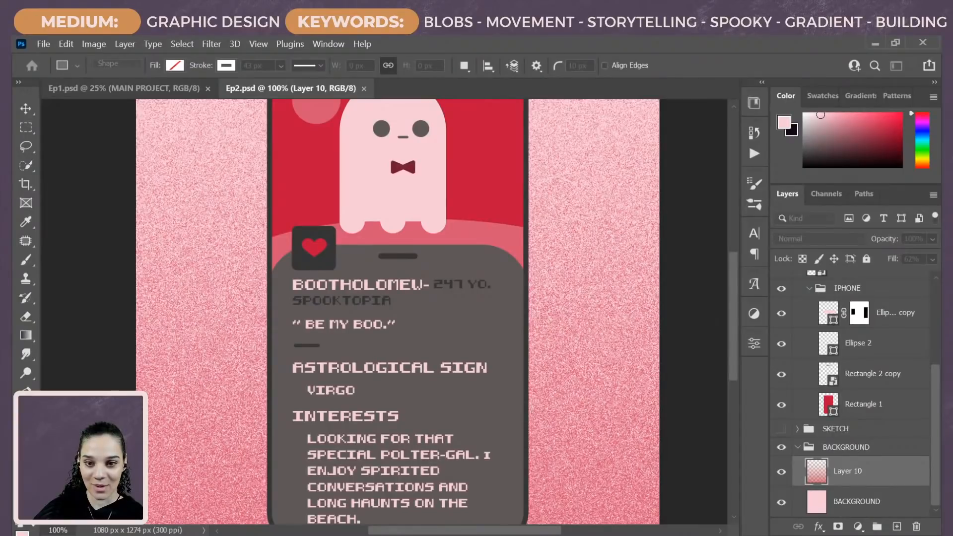
{"action": "key", "text": "Return"}
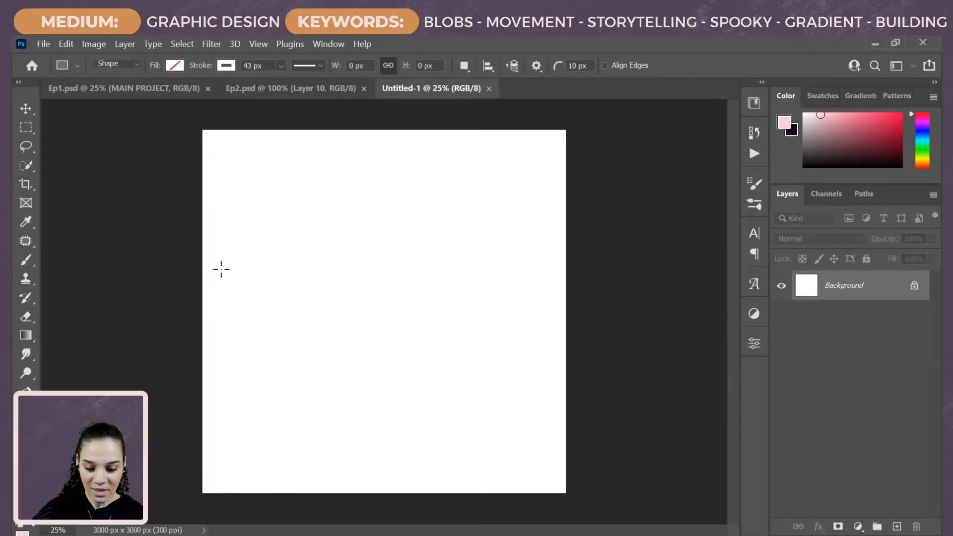
Step: Draw a tall rectangle about 1535 x 2242 px in the middle of the canvas with a dark red fill and no stroke
{"action": "left_click_drag", "start_coordinate": [291, 182], "coordinate": [477, 453]}
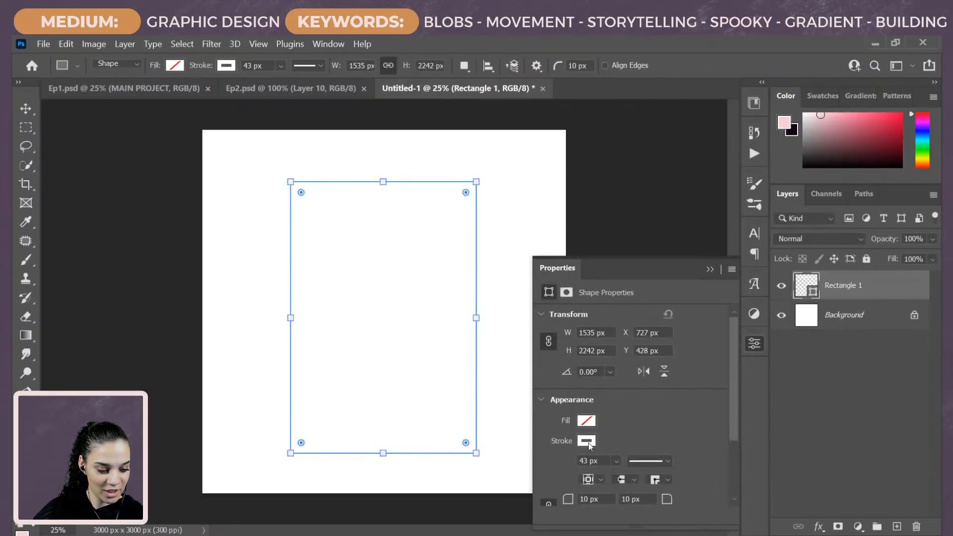
{"action": "left_click", "coordinate": [587, 442]}
{"action": "left_click", "coordinate": [628, 365]}
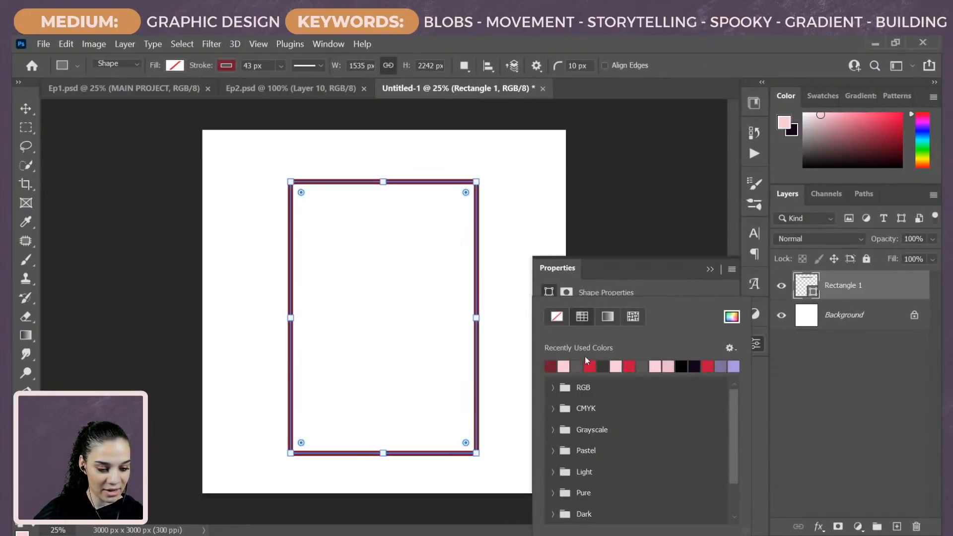
{"action": "left_click", "coordinate": [557, 317]}
{"action": "left_click", "coordinate": [633, 273]}
{"action": "left_click", "coordinate": [588, 417]}
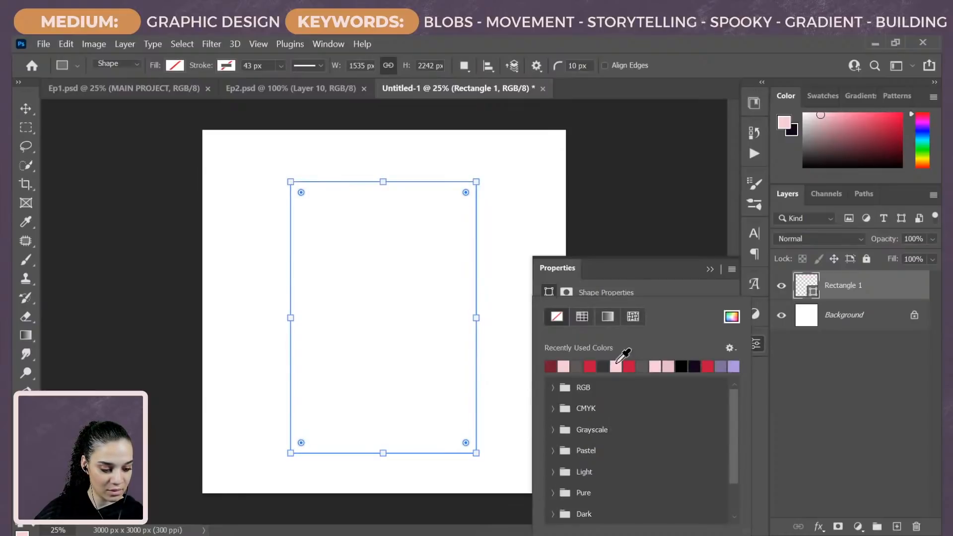
{"action": "left_click", "coordinate": [555, 367]}
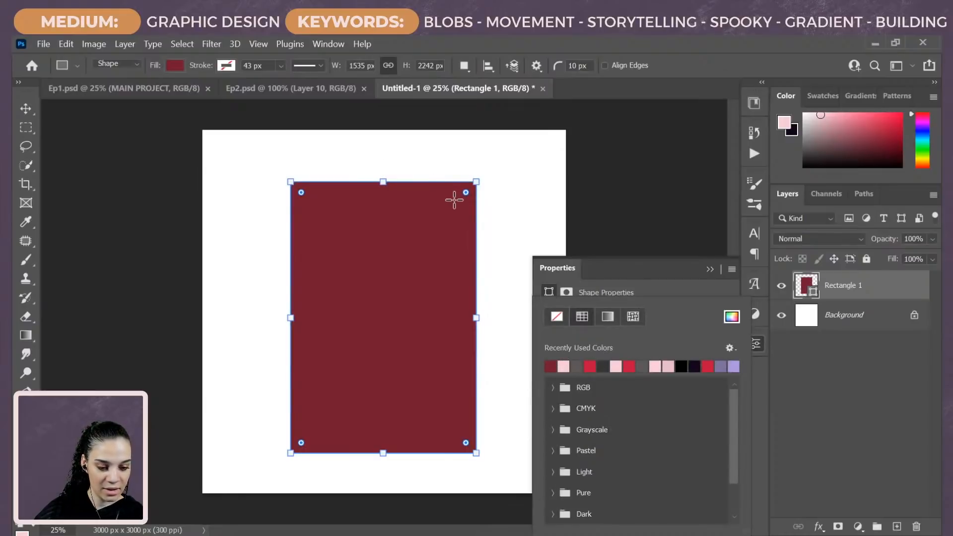
Step: Round the rectangle's corners to about 767 px and add a layer mask that hides its rounded lower end
{"action": "left_click_drag", "start_coordinate": [466, 193], "coordinate": [380, 318]}
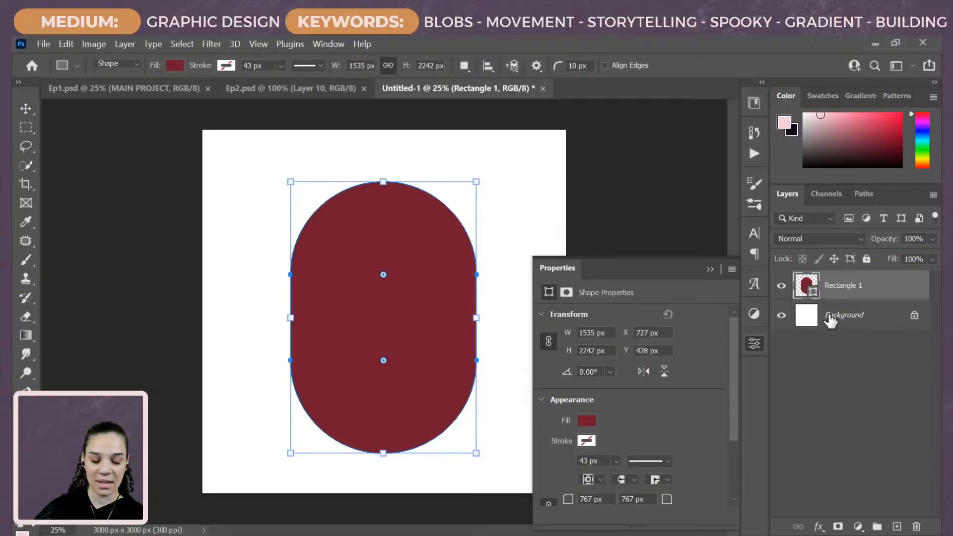
{"action": "left_click", "coordinate": [32, 131]}
{"action": "left_click_drag", "start_coordinate": [494, 360], "coordinate": [484, 370]}
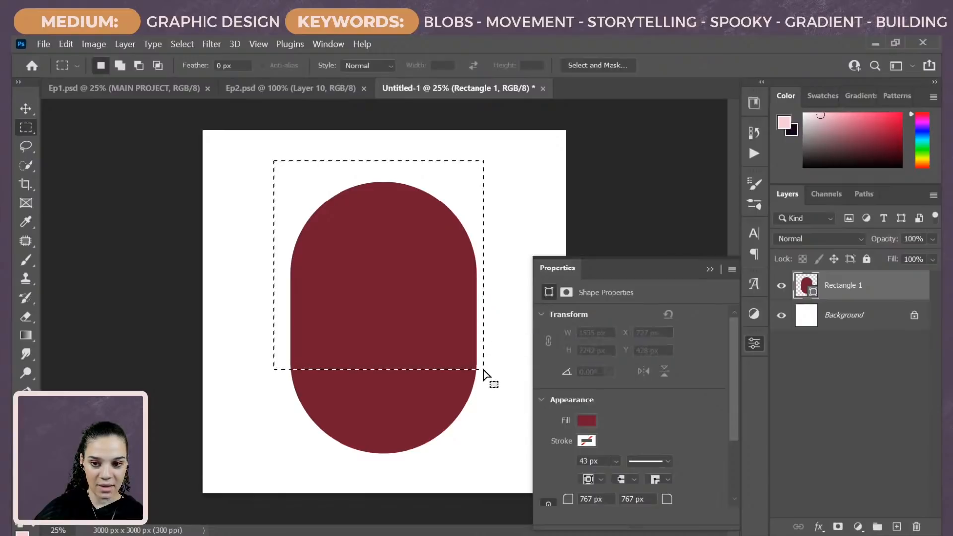
{"action": "left_click", "coordinate": [838, 527]}
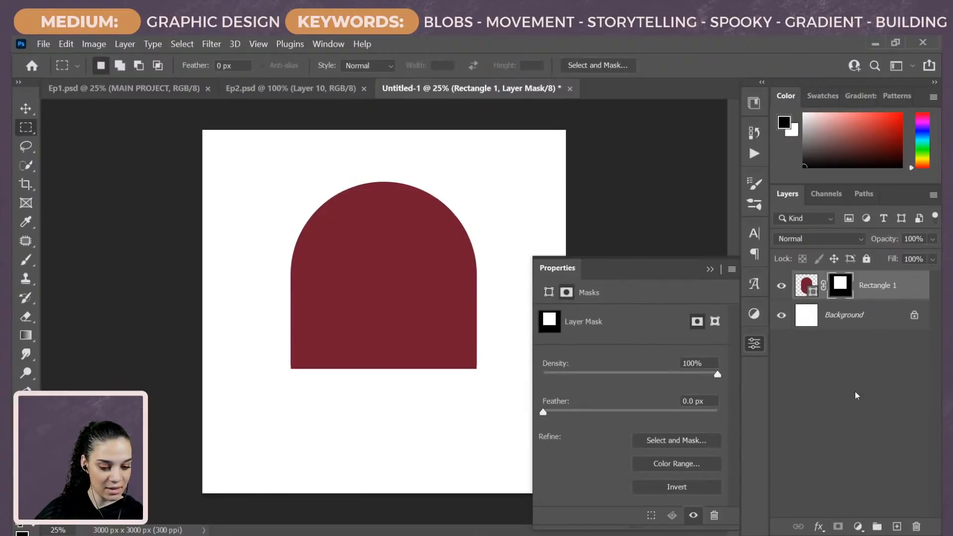
Step: Narrow the arched shape to about 1143 px wide and move it to the centre of the canvas
{"action": "key", "text": "ctrl+t"}
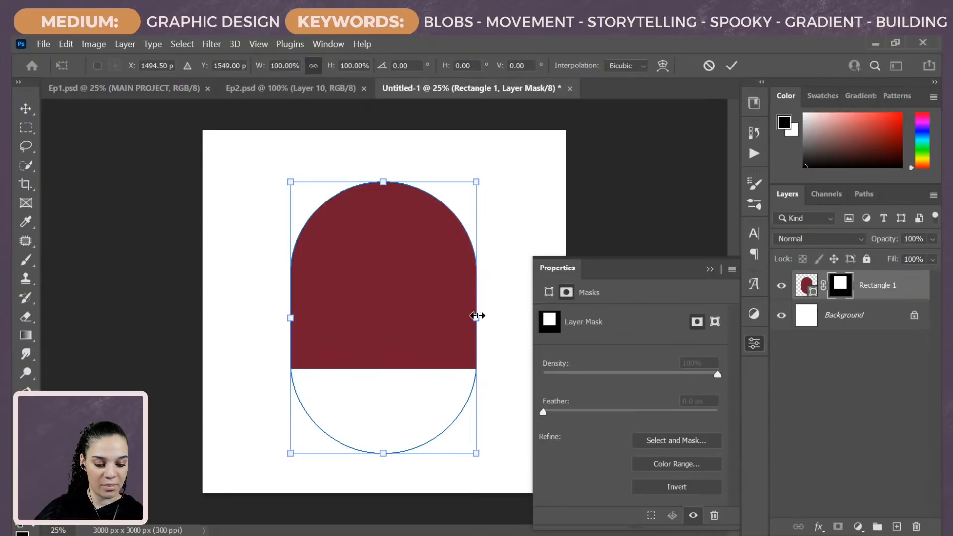
{"action": "left_click_drag", "start_coordinate": [477, 316], "coordinate": [430, 317]}
{"action": "left_click", "coordinate": [917, 291]}
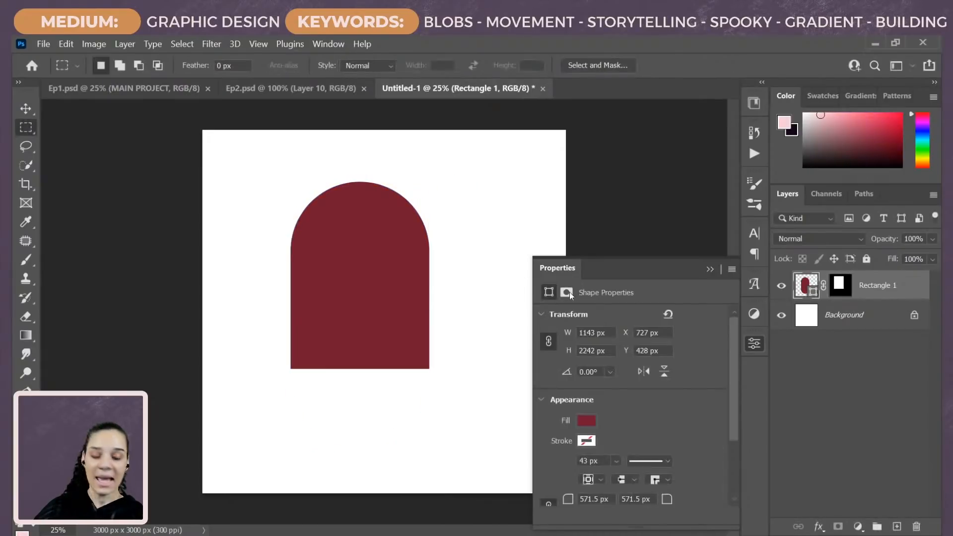
{"action": "key", "text": "ctrl+t"}
{"action": "left_click_drag", "start_coordinate": [392, 293], "coordinate": [406, 312]}
{"action": "left_click_drag", "start_coordinate": [453, 192], "coordinate": [480, 142]}
{"action": "left_click_drag", "start_coordinate": [421, 240], "coordinate": [411, 289]}
{"action": "key", "text": "ctrl+z"}
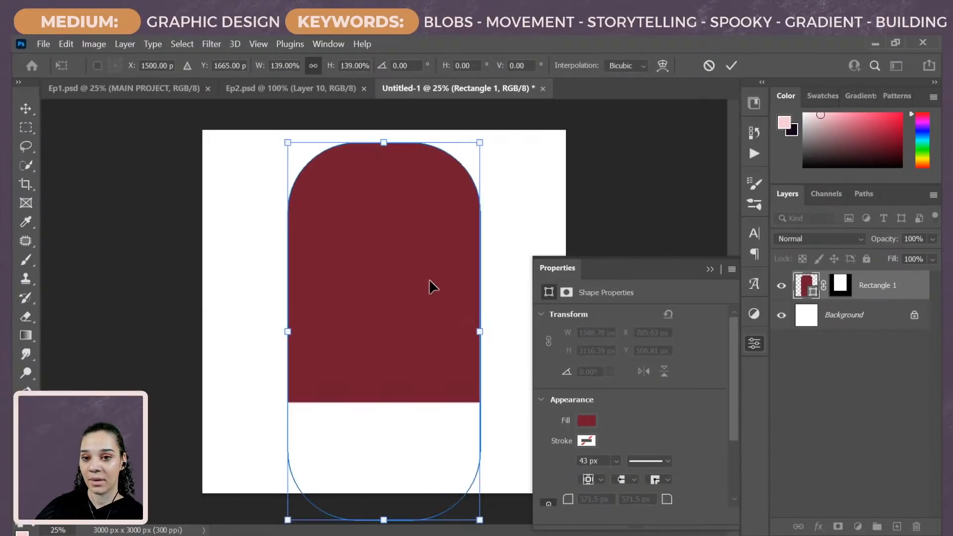
{"action": "key", "text": "ctrl+z"}
{"action": "key", "text": "Escape"}
{"action": "key", "text": "m"}
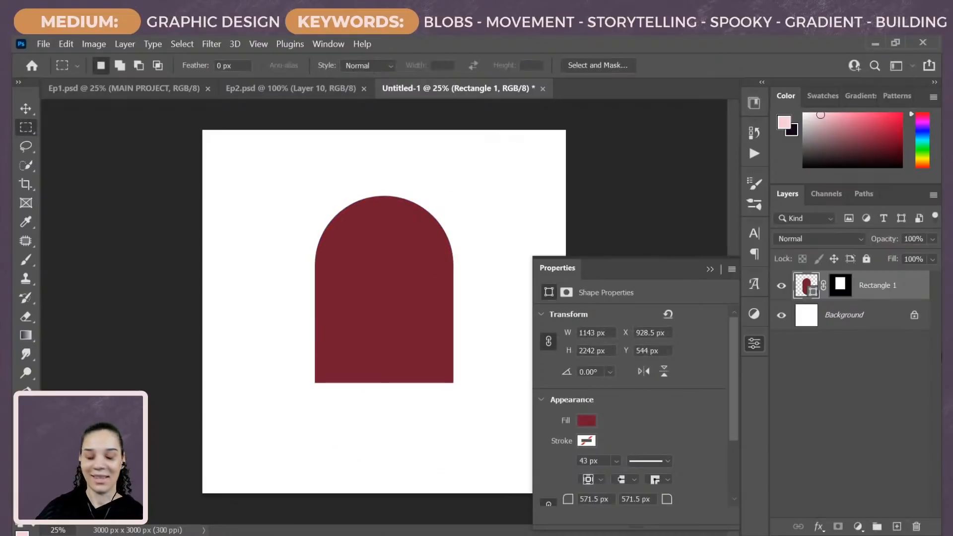
{"action": "key", "text": "ctrl+plus"}
{"action": "left_click", "coordinate": [750, 346]}
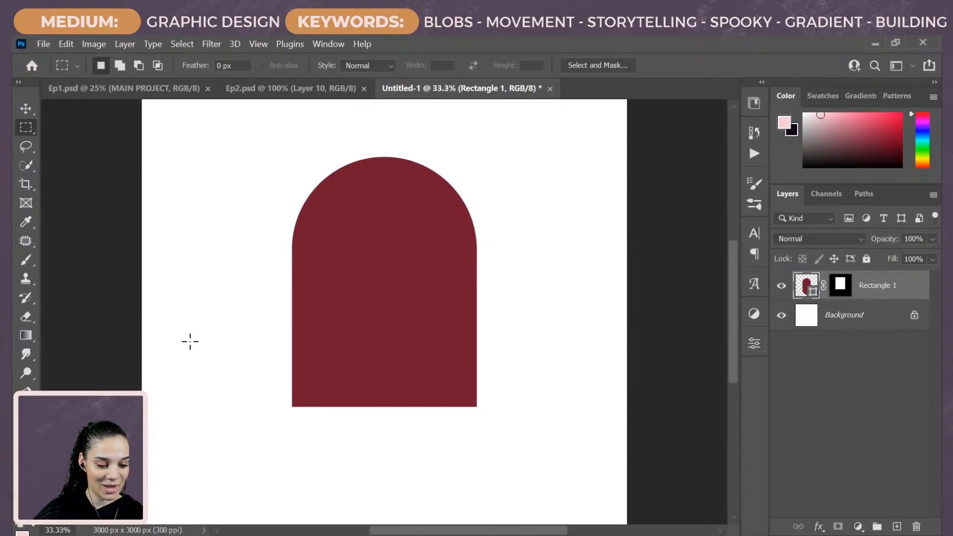
Step: Add light pink 8-bit HUD text "LUV", enlarge it to 81.71 pt across the arch's upper half, and hide its layer
{"action": "key", "text": "t"}
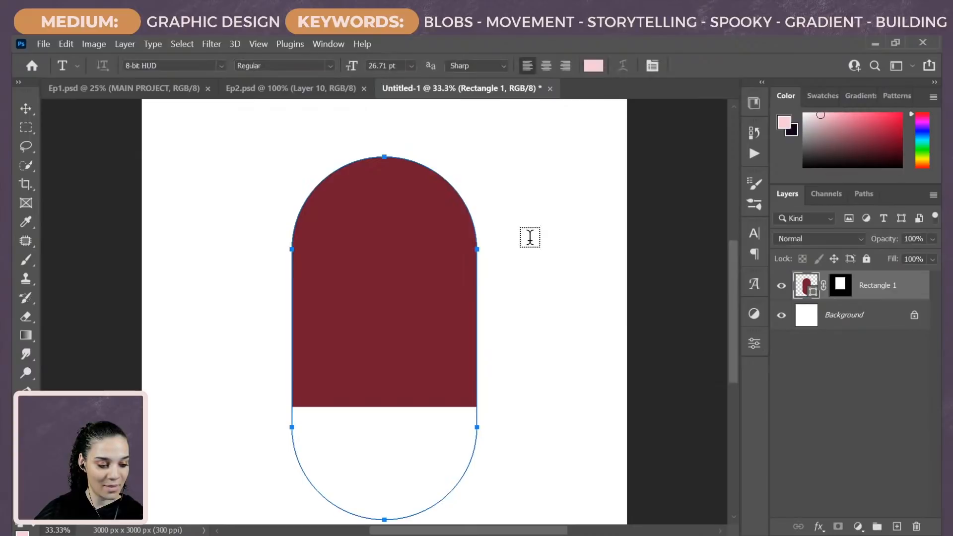
{"action": "left_click", "coordinate": [545, 195]}
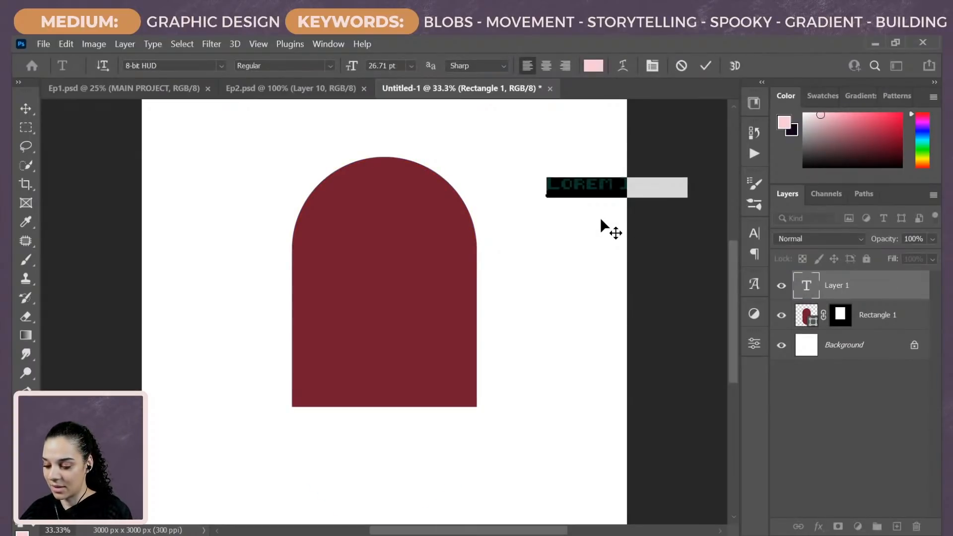
{"action": "key", "text": "BackSpace"}
{"action": "type", "text": "LUV"}
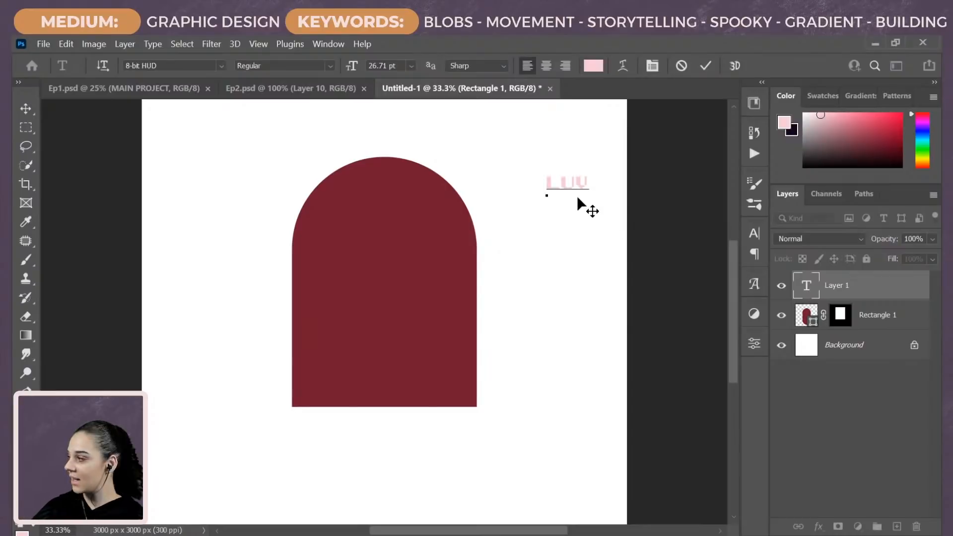
{"action": "left_click", "coordinate": [901, 297]}
{"action": "key", "text": "ctrl+t"}
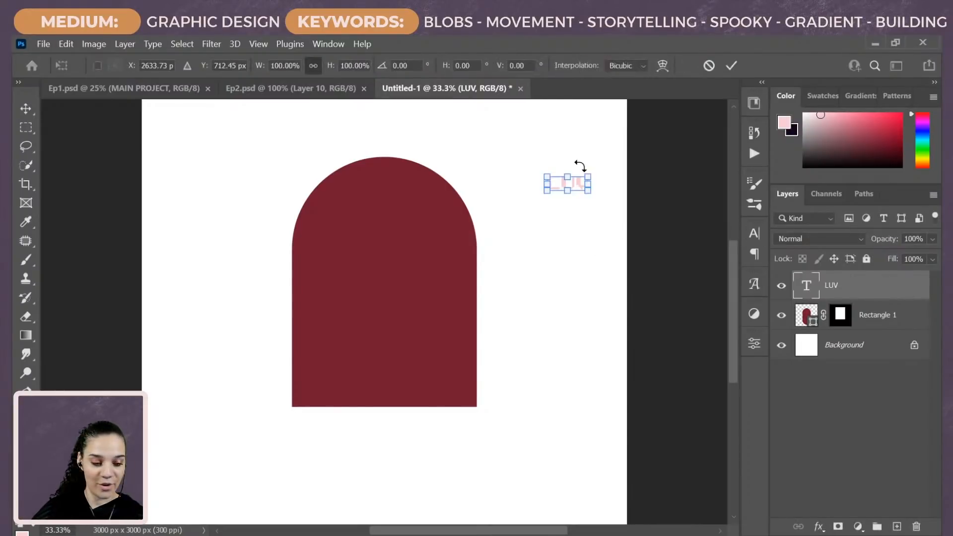
{"action": "left_click_drag", "start_coordinate": [577, 183], "coordinate": [443, 237]}
{"action": "key", "text": "Return"}
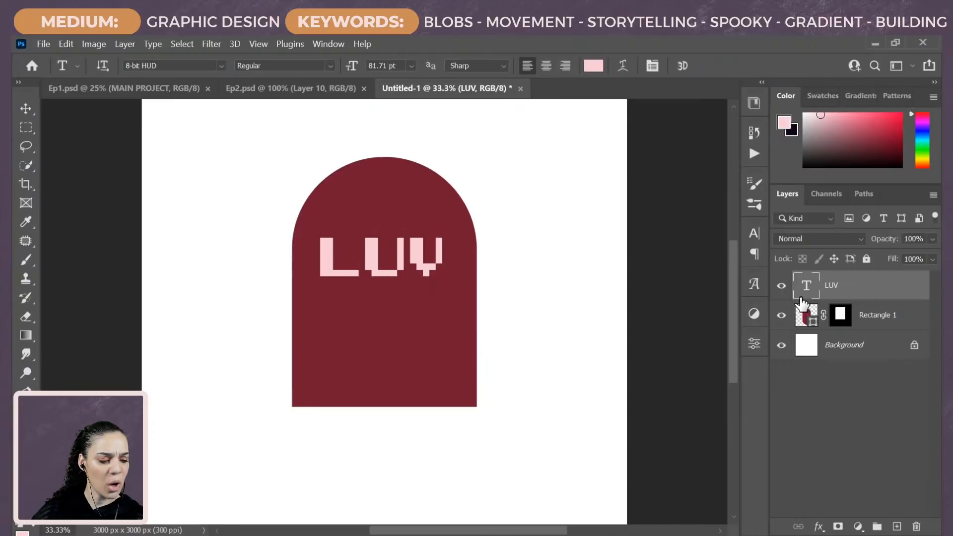
{"action": "left_click", "coordinate": [781, 285]}
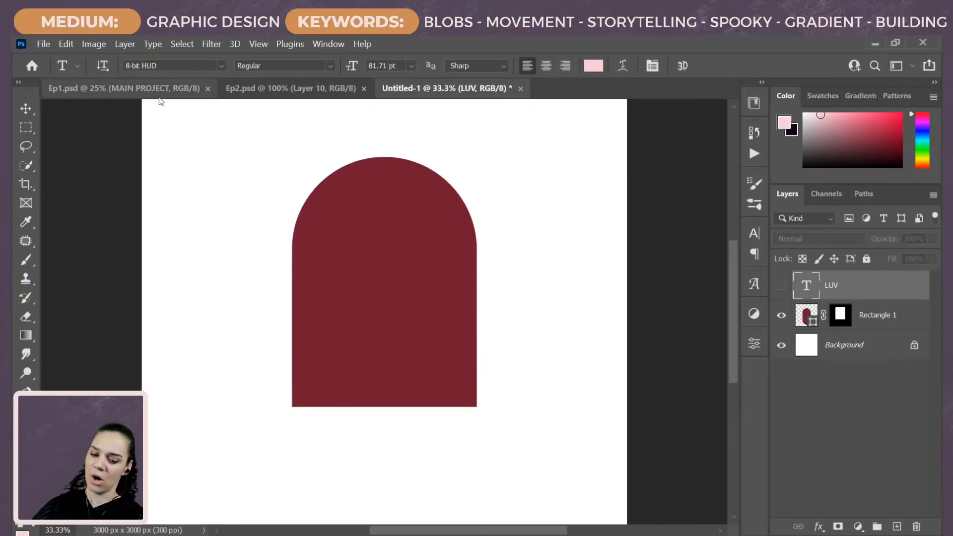
Step: Copy the HEART layer from the like button in Ep2.psd into the untitled arch document
{"action": "left_click", "coordinate": [242, 85]}
{"action": "left_click", "coordinate": [318, 254]}
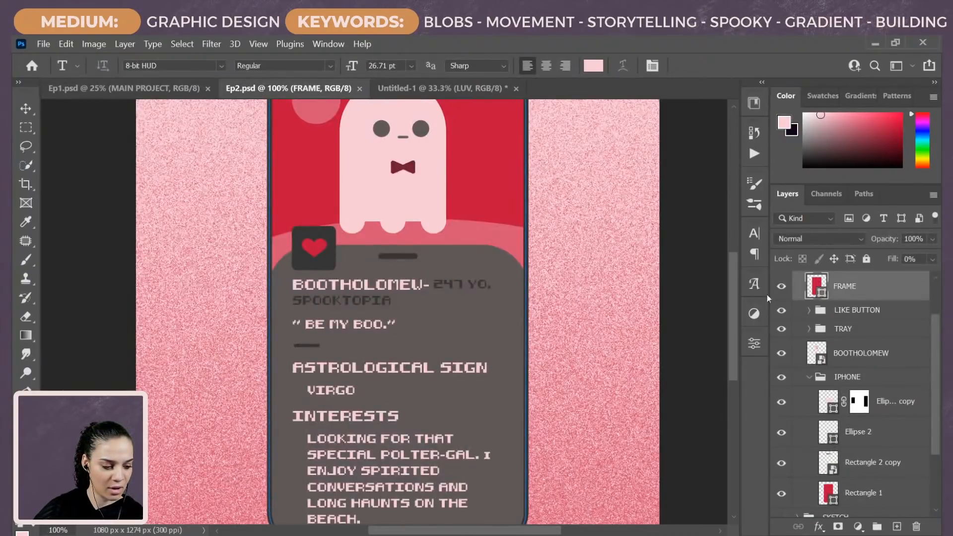
{"action": "right_click", "coordinate": [314, 248]}
{"action": "left_click", "coordinate": [342, 292]}
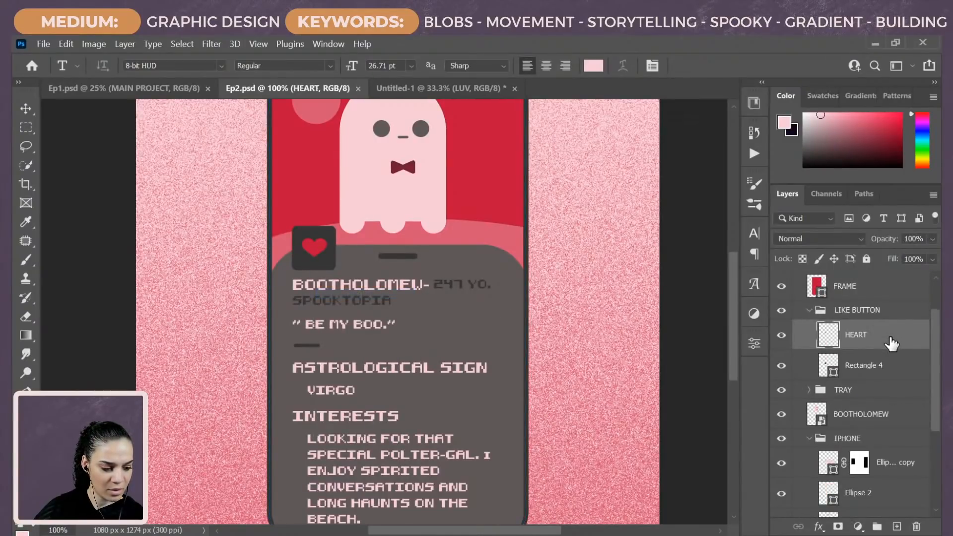
{"action": "left_click_drag", "start_coordinate": [891, 343], "coordinate": [432, 271]}
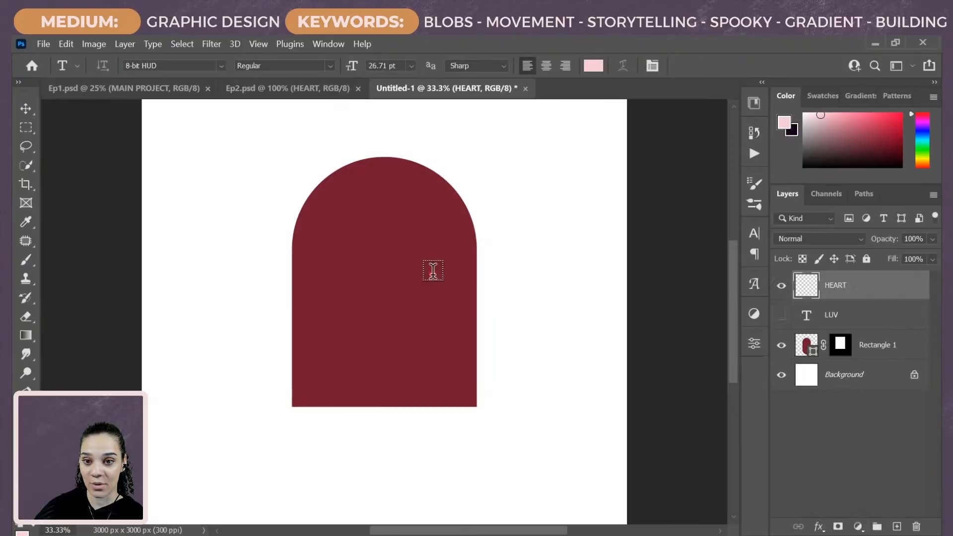
Step: Try enlarging the raster heart across the arch's upper half, inspect its edges, and undo the scaling
{"action": "key", "text": "ctrl+t"}
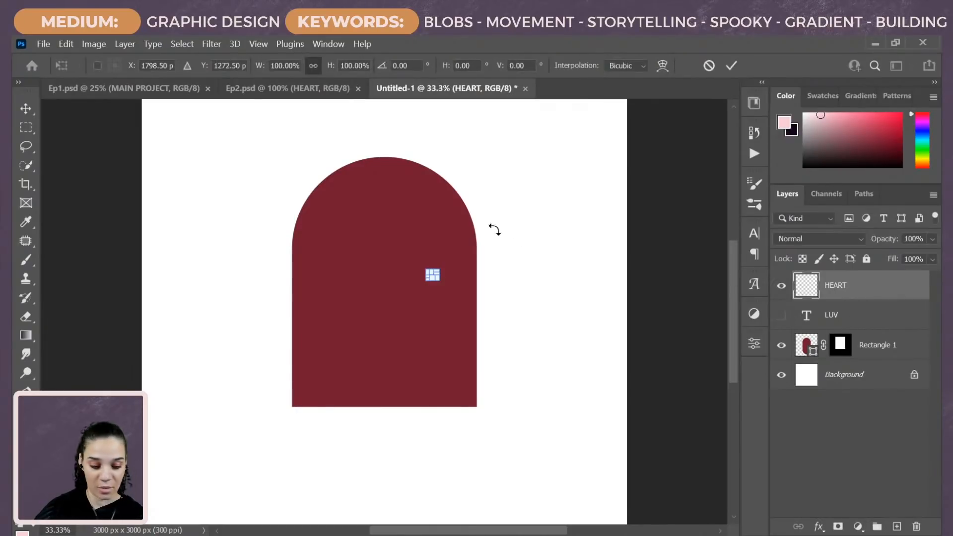
{"action": "left_click_drag", "start_coordinate": [445, 266], "coordinate": [401, 272]}
{"action": "left_click_drag", "start_coordinate": [448, 225], "coordinate": [443, 230]}
{"action": "key", "text": "Return"}
{"action": "key", "text": "t"}
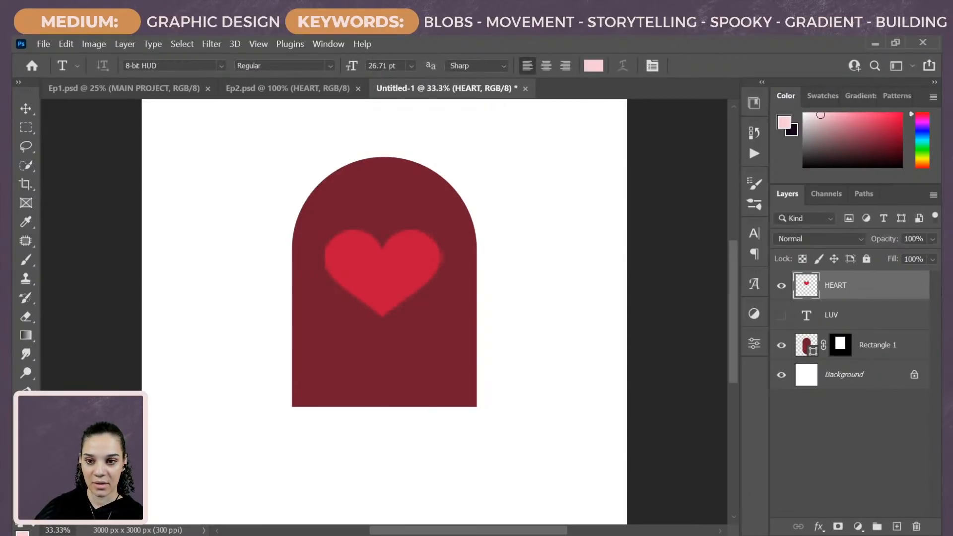
{"action": "key", "text": "ctrl+plus"}
{"action": "key", "text": "ctrl+plus"}
{"action": "key", "text": "ctrl+plus"}
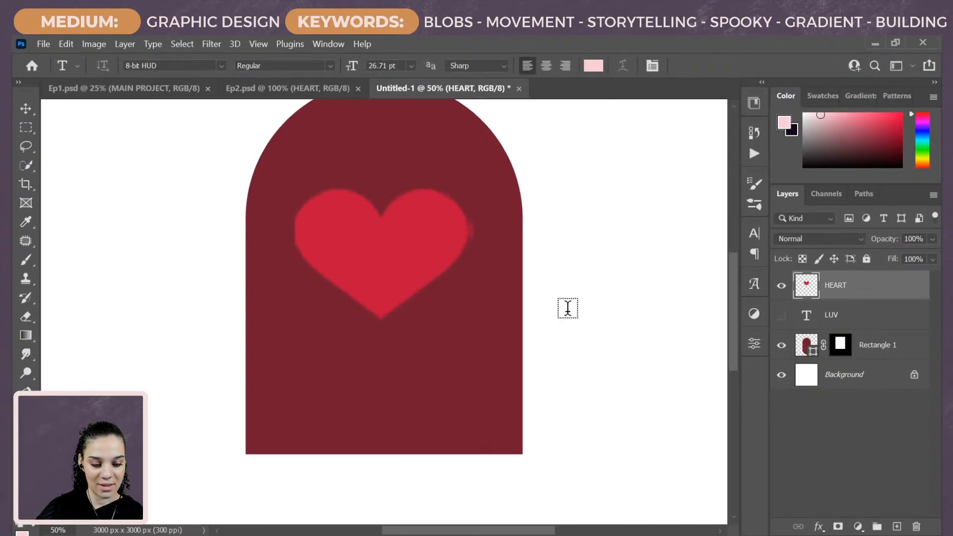
{"action": "key", "text": "ctrl+minus"}
{"action": "key", "text": "ctrl+minus"}
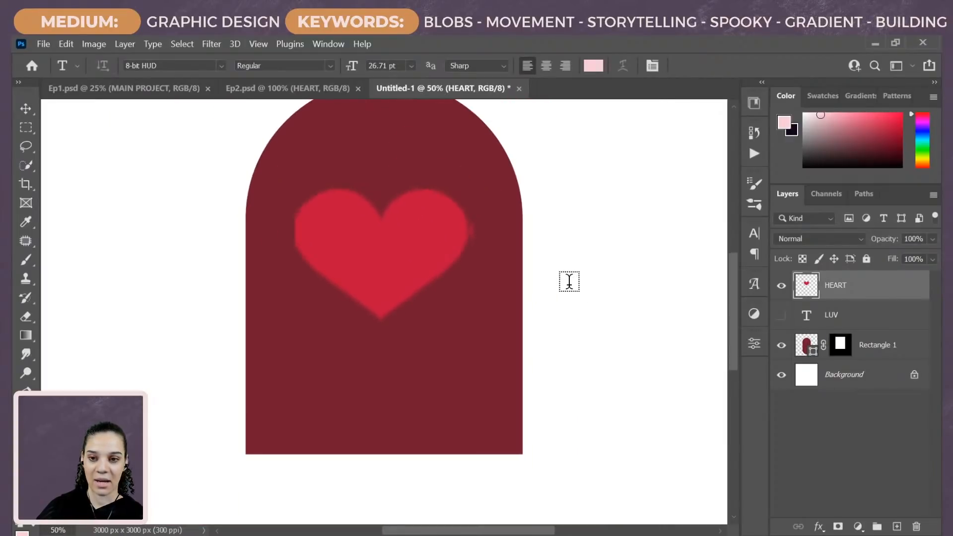
{"action": "key", "text": "ctrl+plus"}
{"action": "key", "text": "ctrl+plus"}
{"action": "key", "text": "e"}
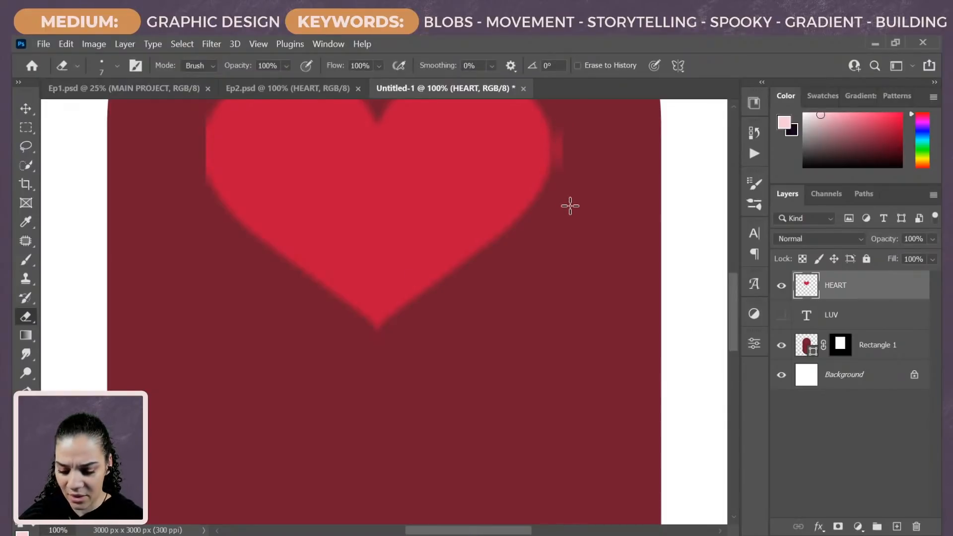
{"action": "key", "text": "ctrl+z"}
Step: Convert the heart to a smart object, then enlarge it and centre it horizontally on the arch
{"action": "right_click", "coordinate": [876, 304]}
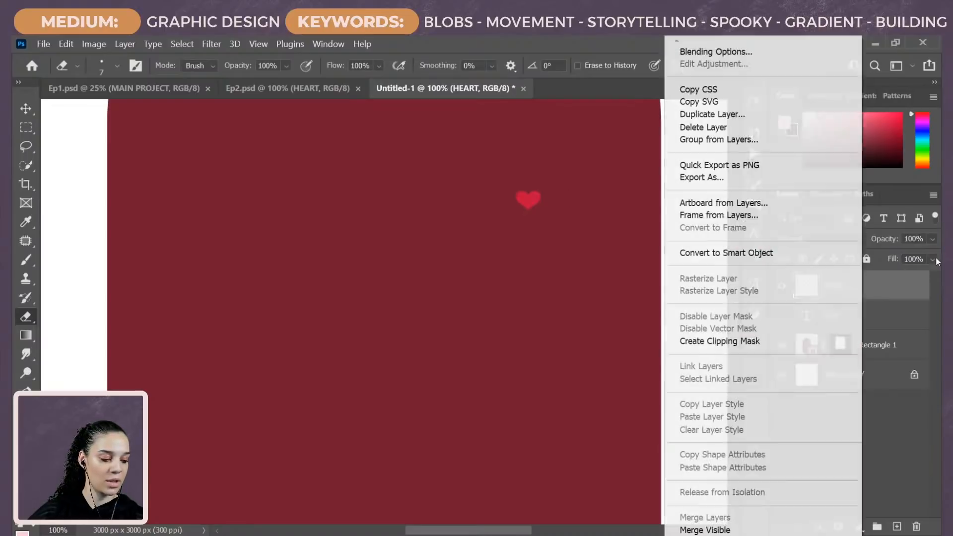
{"action": "left_click", "coordinate": [721, 254]}
{"action": "key", "text": "ctrl+t"}
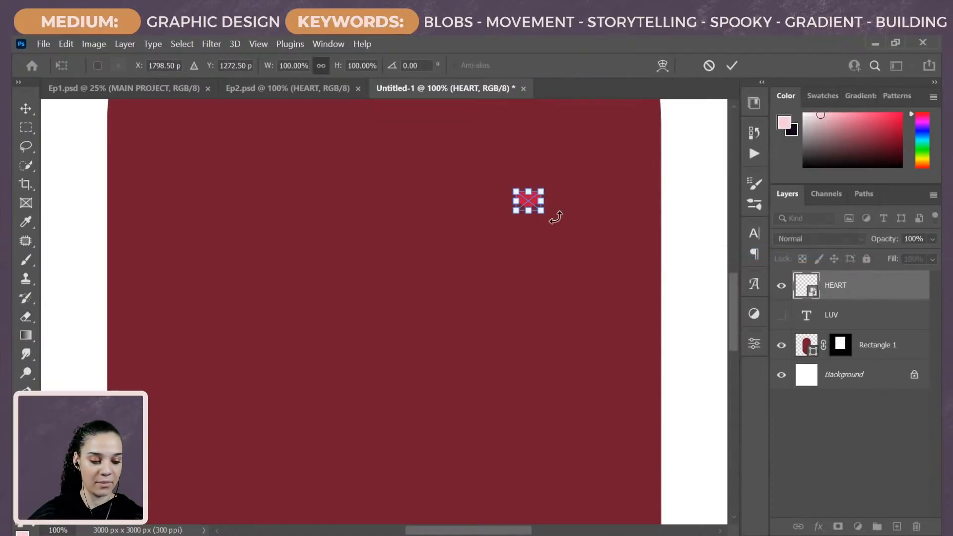
{"action": "left_click_drag", "start_coordinate": [546, 212], "coordinate": [644, 339]}
{"action": "left_click_drag", "start_coordinate": [594, 222], "coordinate": [454, 307]}
Step: Rasterize the heart and add a layer mask that hides the stray smudge on its right edge
{"action": "key", "text": "e"}
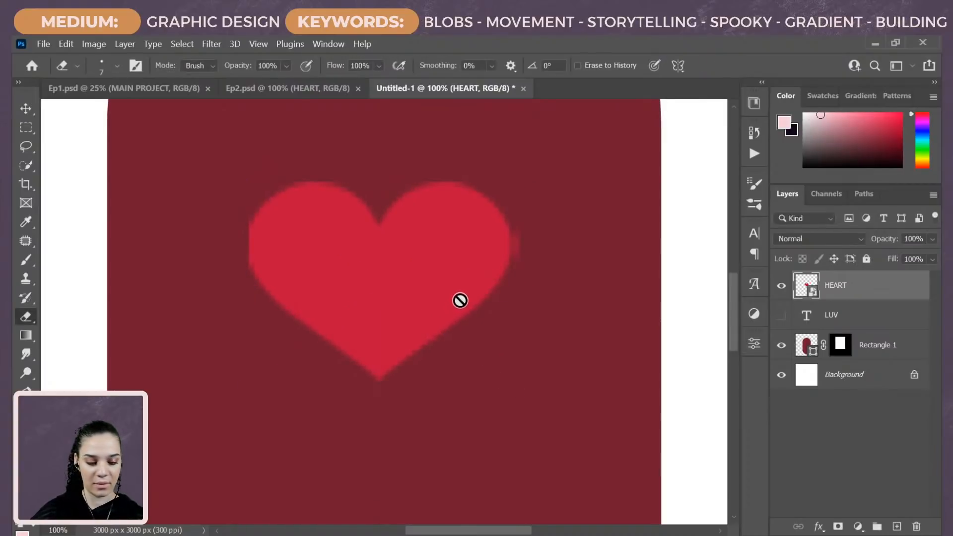
{"action": "left_click", "coordinate": [525, 238]}
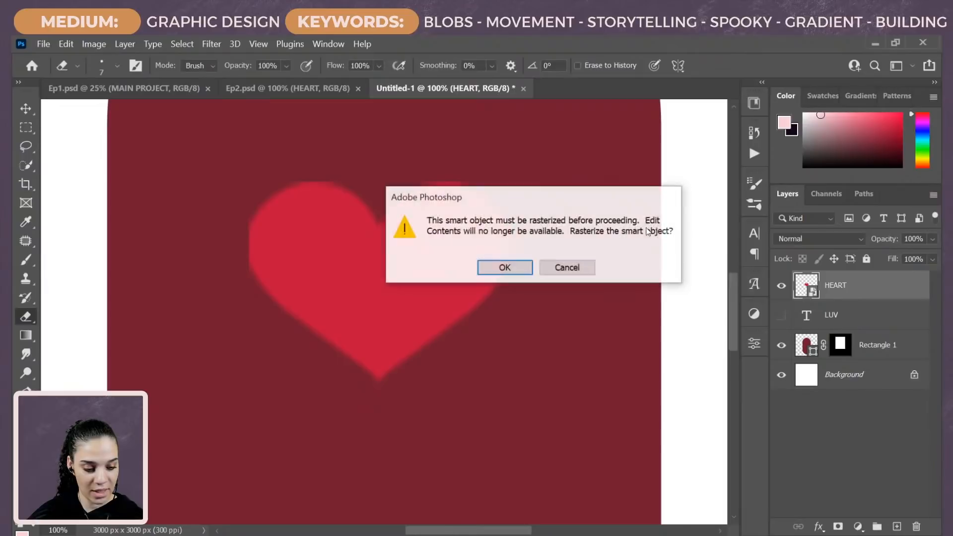
{"action": "left_click", "coordinate": [501, 266]}
{"action": "left_click", "coordinate": [838, 527]}
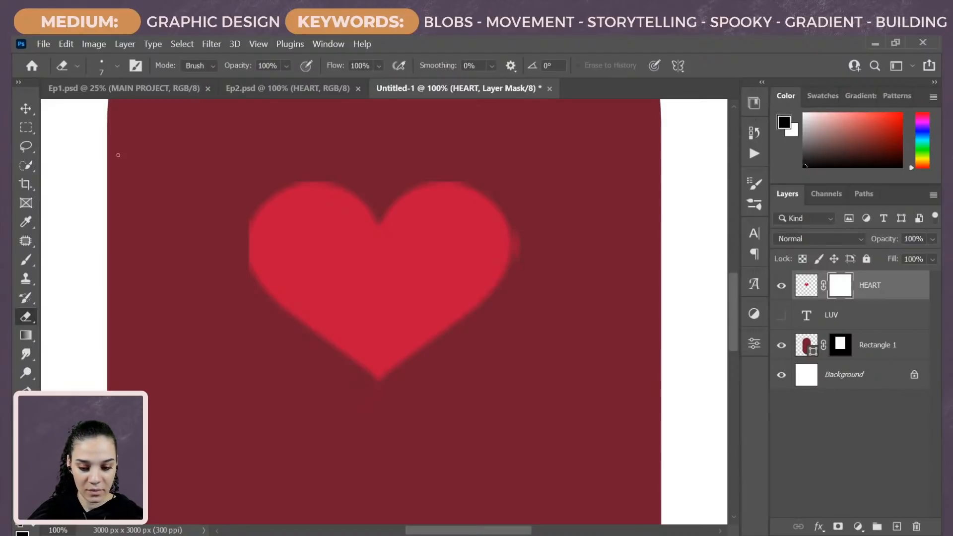
{"action": "key", "text": "b"}
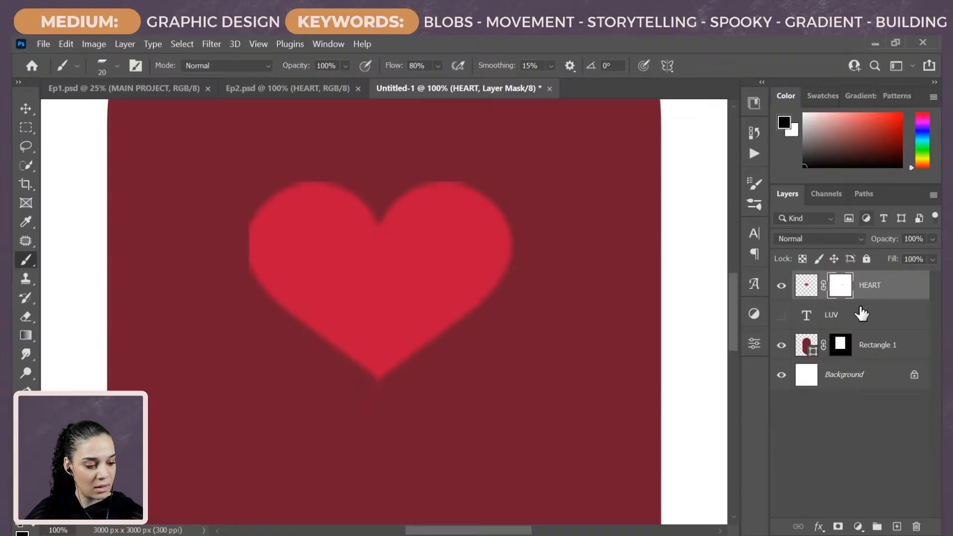
Step: Paint the heart's flat left edge rounder on the layer itself, using the red sampled from the heart
{"action": "left_click", "coordinate": [807, 287]}
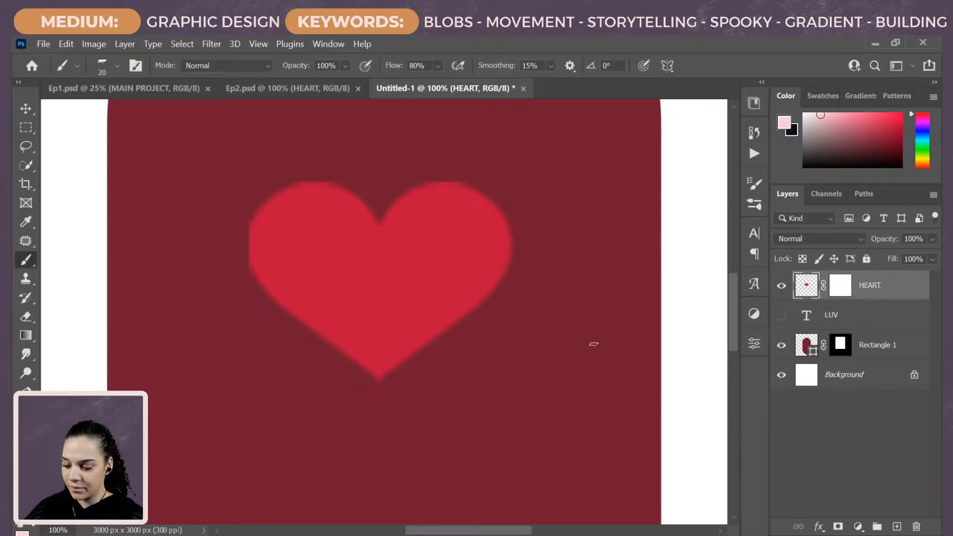
{"action": "left_click", "coordinate": [264, 223], "text": "alt"}
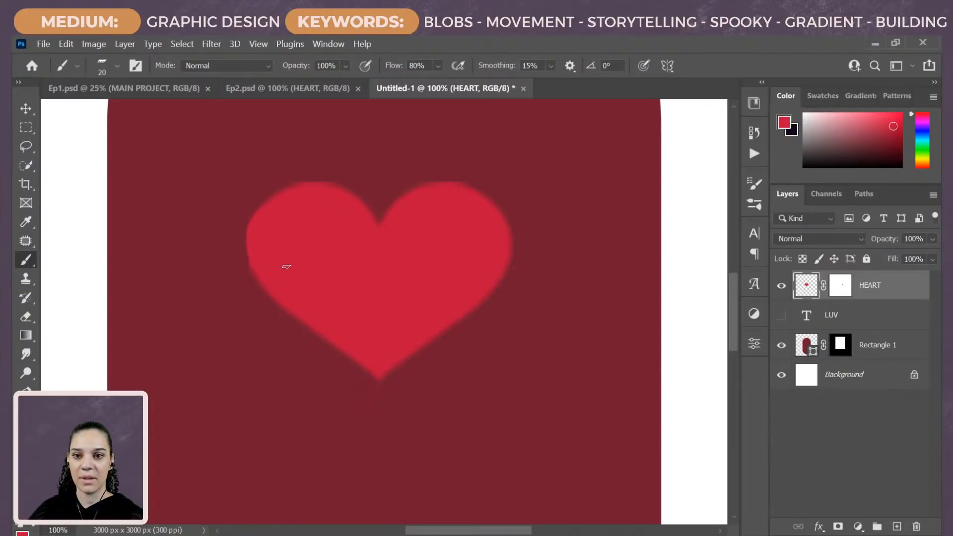
Step: Enlarge the heart to about 716 x 548 px and move it up into the arch's rounded upper part
{"action": "key", "text": "ctrl+minus"}
{"action": "key", "text": "ctrl+minus"}
{"action": "key", "text": "ctrl+t"}
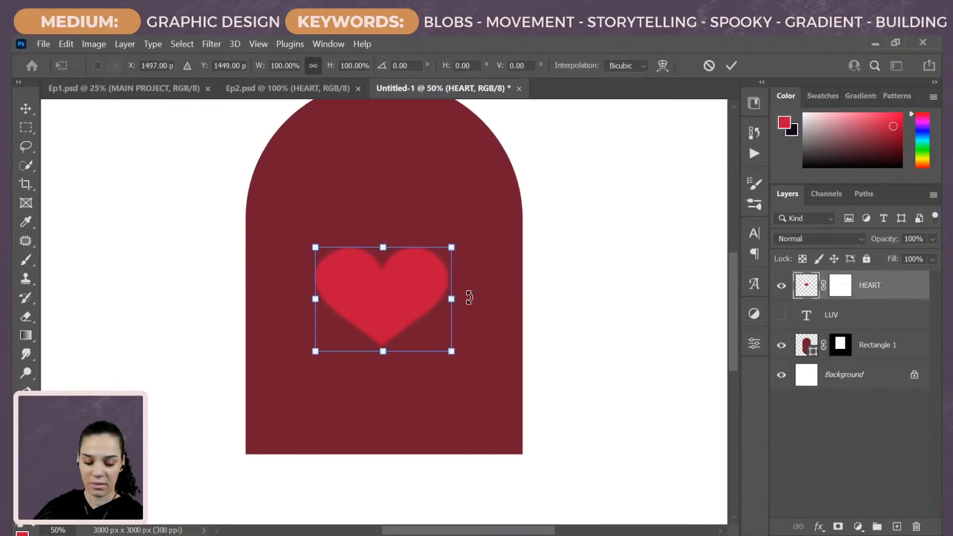
{"action": "left_click_drag", "start_coordinate": [416, 310], "coordinate": [420, 310]}
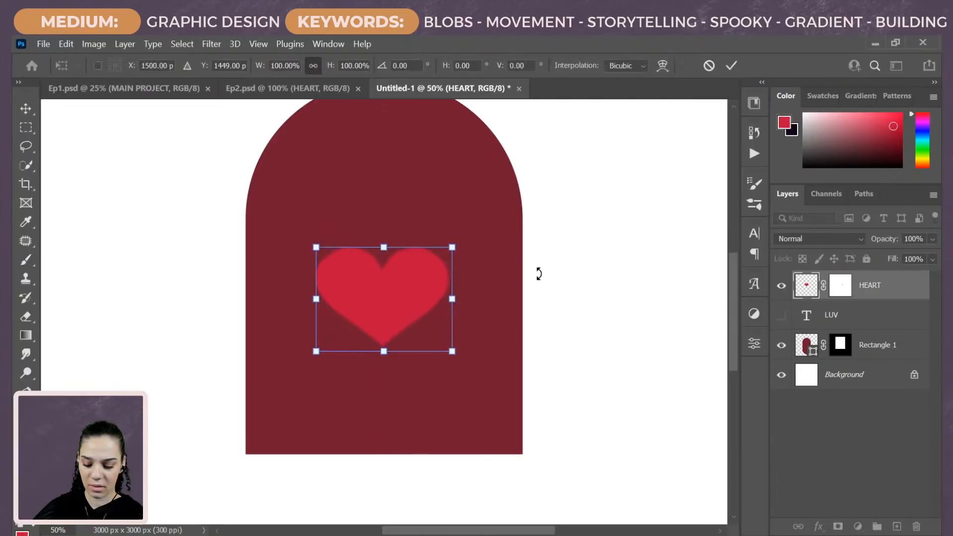
{"action": "left_click_drag", "start_coordinate": [452, 248], "coordinate": [472, 230]}
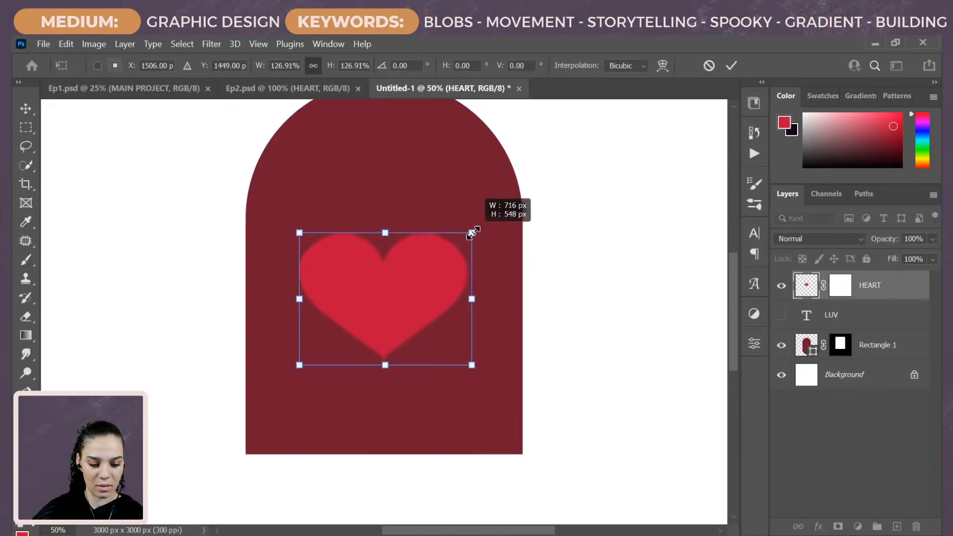
{"action": "mouse_move", "coordinate": [424, 260]}
{"action": "left_mouse_down"}
{"action": "mouse_move", "coordinate": [431, 187]}
{"action": "mouse_move", "coordinate": [421, 184]}
{"action": "left_mouse_up"}
{"action": "key", "text": "Return"}
{"action": "key", "text": "b"}
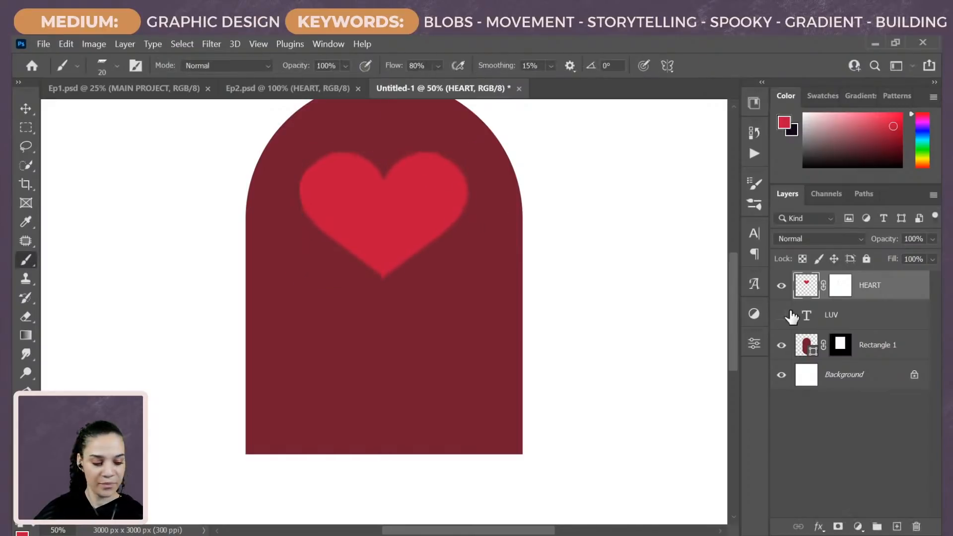
{"action": "key", "text": "space"}
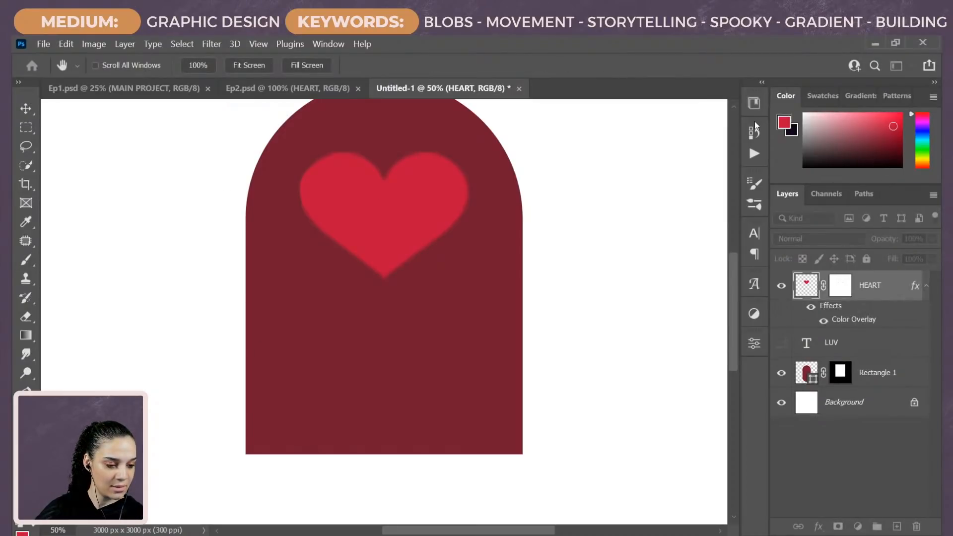
{"action": "left_click", "coordinate": [754, 103]}
{"action": "left_click", "coordinate": [666, 201]}
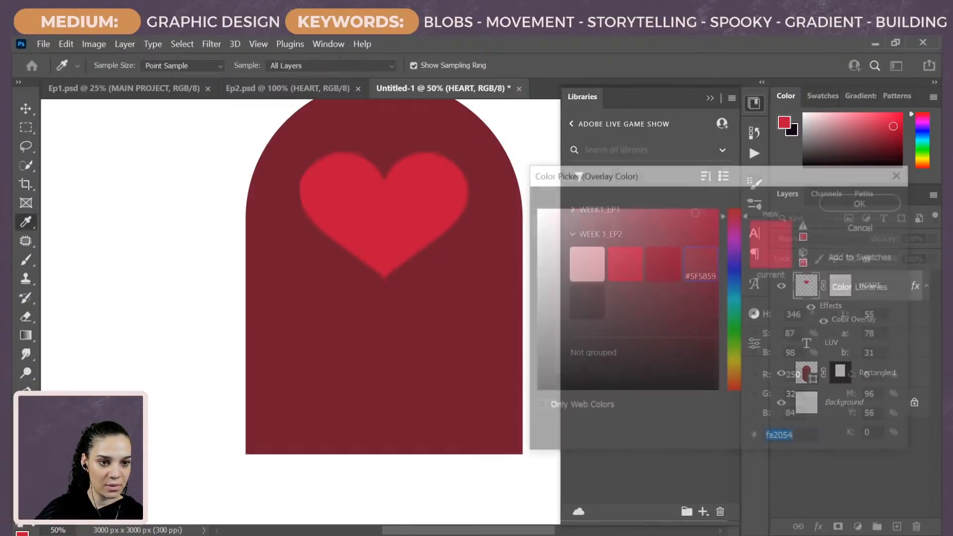
{"action": "left_click_drag", "start_coordinate": [682, 182], "coordinate": [175, 102]}
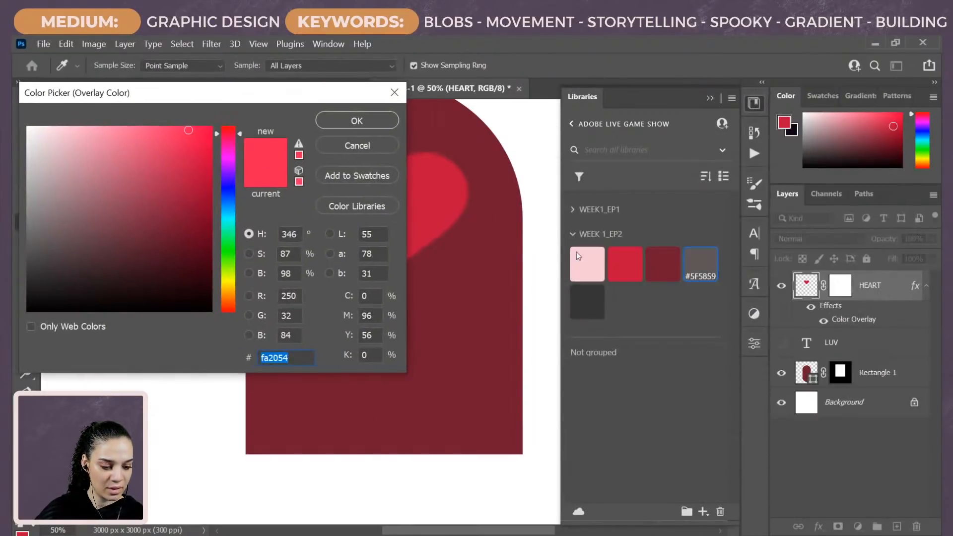
{"action": "left_click_drag", "start_coordinate": [291, 97], "coordinate": [468, 104]}
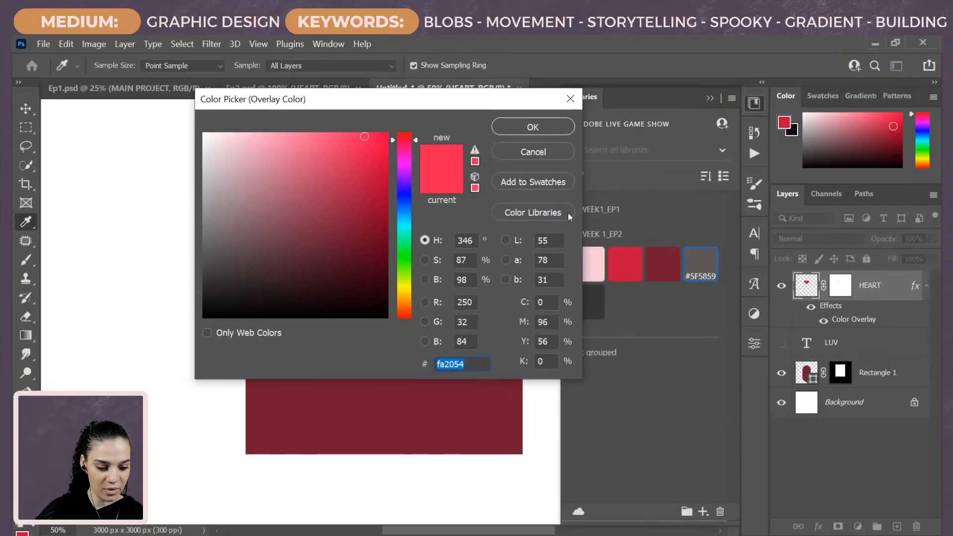
{"action": "left_click", "coordinate": [544, 155]}
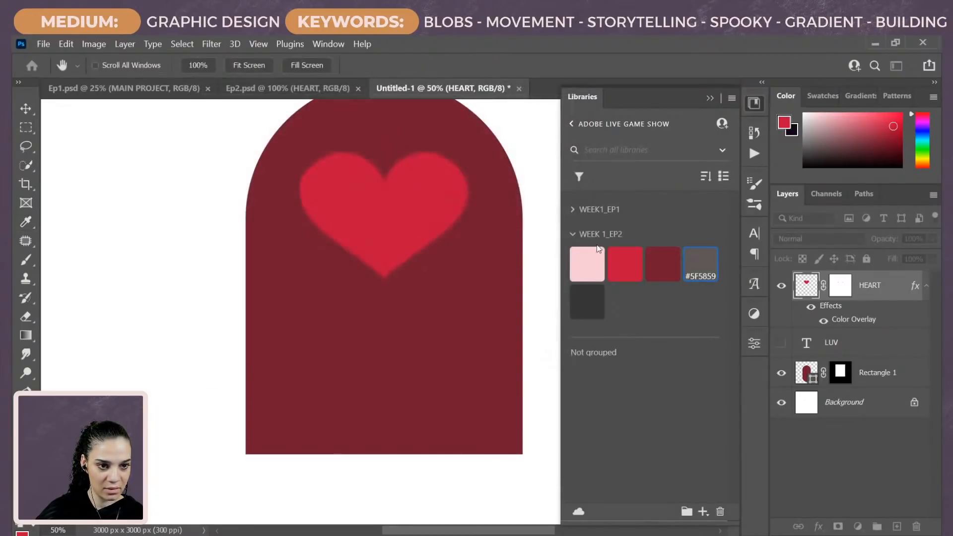
{"action": "key", "text": "Escape"}
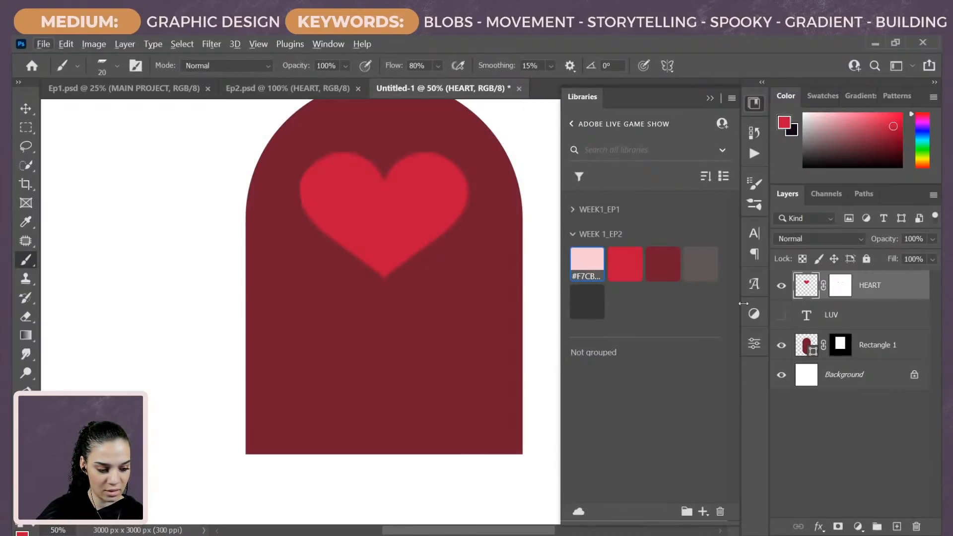
Step: Try the light pink library colour on the arch and return it to dark red #731B2F
{"action": "left_click", "coordinate": [909, 350]}
{"action": "left_click", "coordinate": [587, 263]}
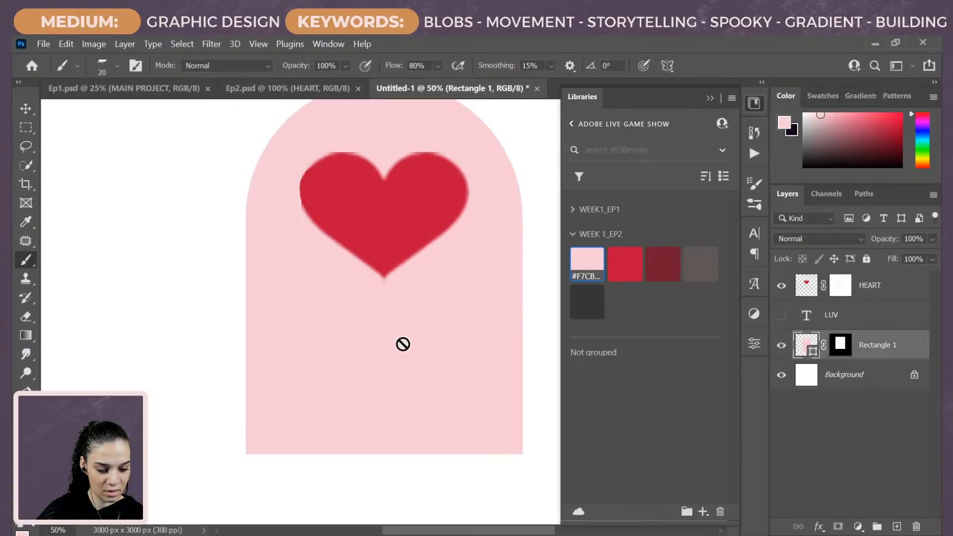
{"action": "left_click", "coordinate": [660, 270]}
Step: Add a new layer above the heart and fill it with the light pink colour from the WEEK 1_EP2 library group
{"action": "left_click", "coordinate": [887, 296]}
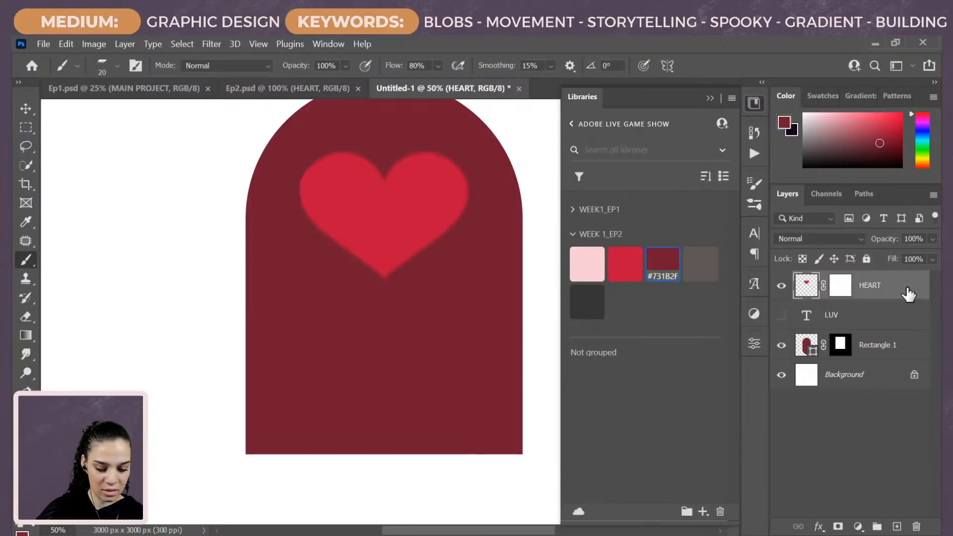
{"action": "left_click", "coordinate": [30, 525]}
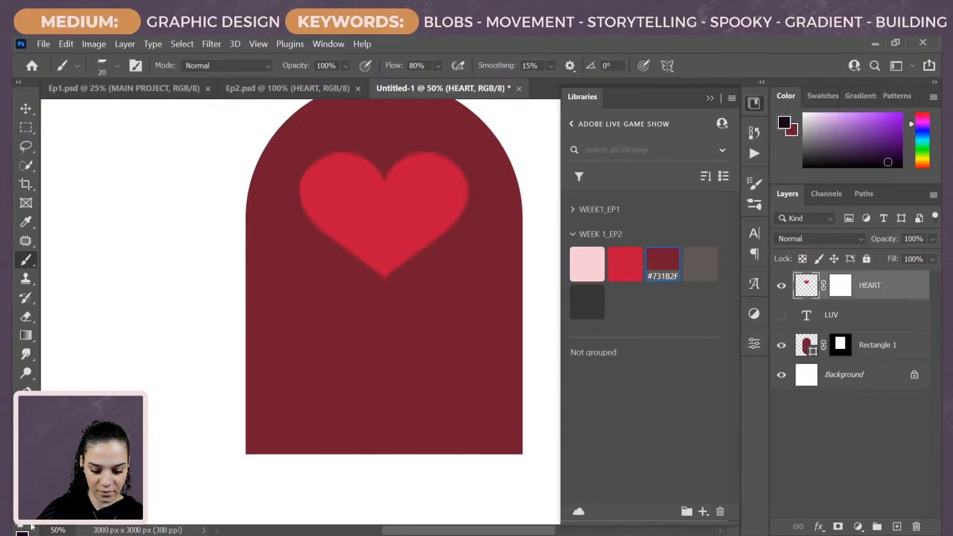
{"action": "left_click", "coordinate": [31, 525]}
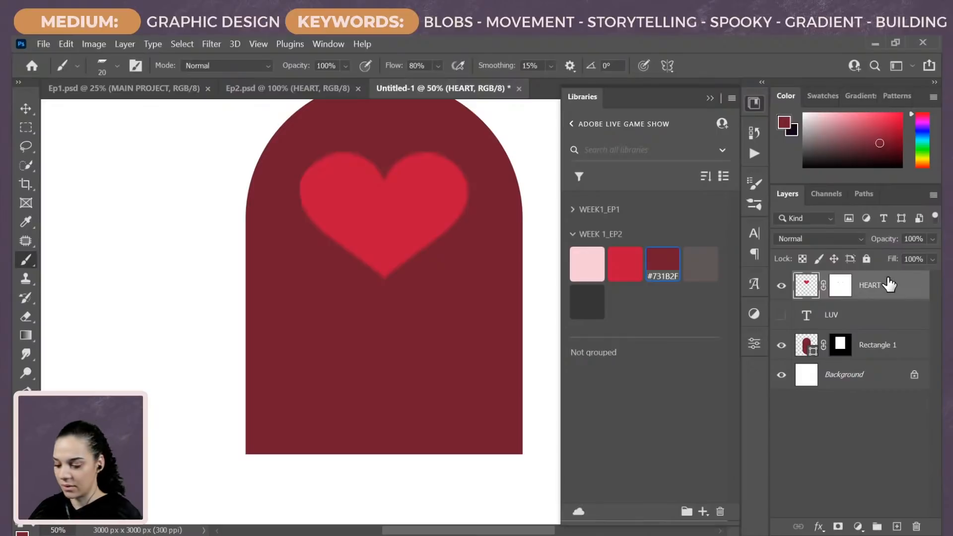
{"action": "key", "text": "ctrl+shift+alt+n"}
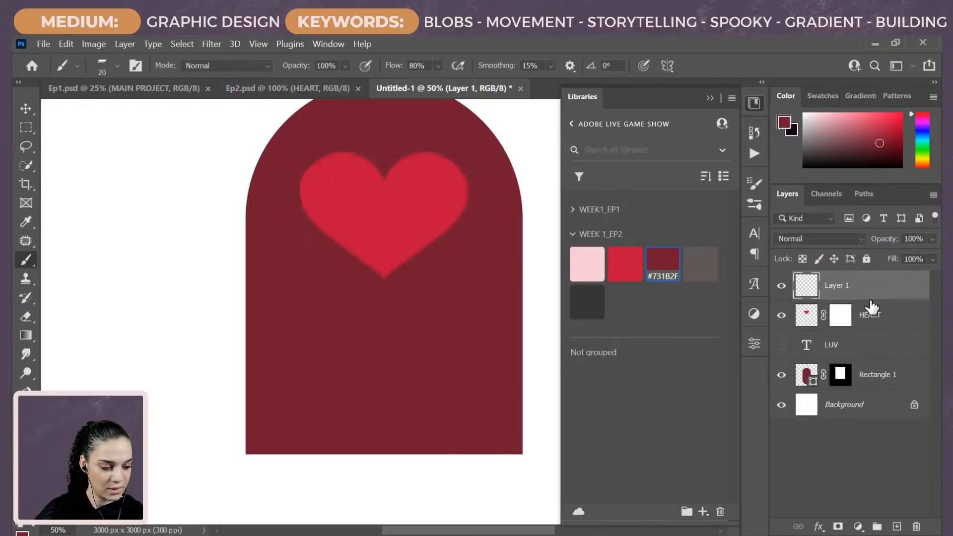
{"action": "right_click", "coordinate": [26, 335]}
{"action": "left_click", "coordinate": [59, 349]}
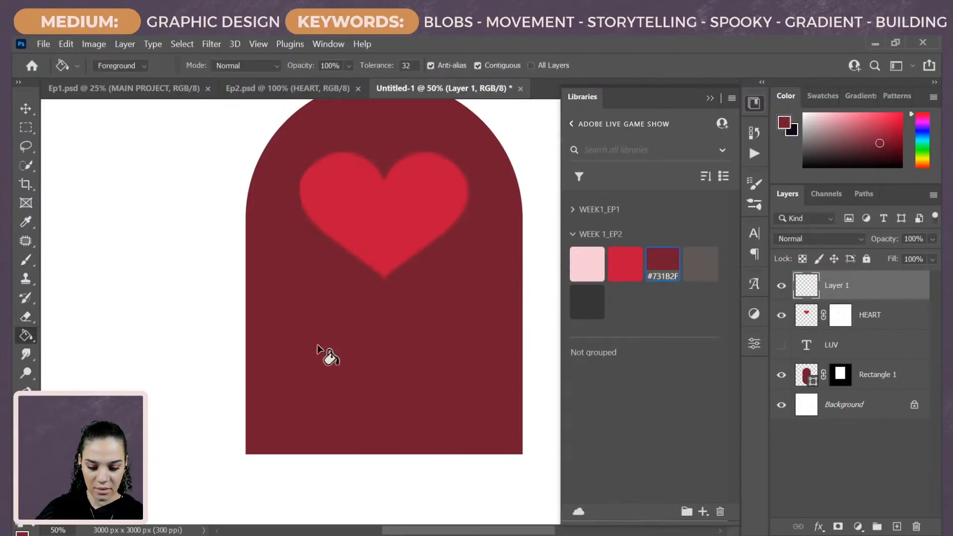
{"action": "left_click", "coordinate": [587, 263]}
{"action": "left_click", "coordinate": [378, 255]}
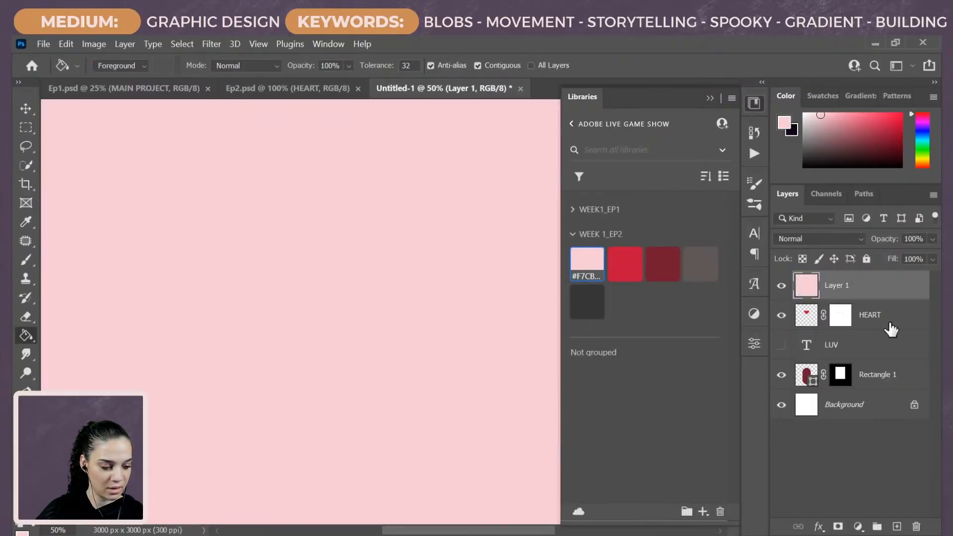
Step: Clip the pink fill layer to the heart and merge the two layers into one
{"action": "right_click", "coordinate": [904, 290]}
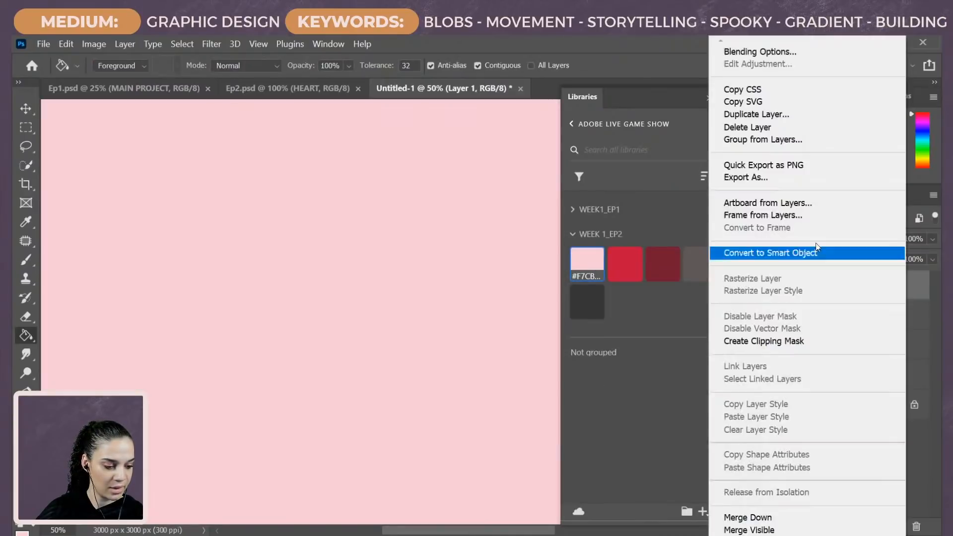
{"action": "left_click", "coordinate": [787, 342]}
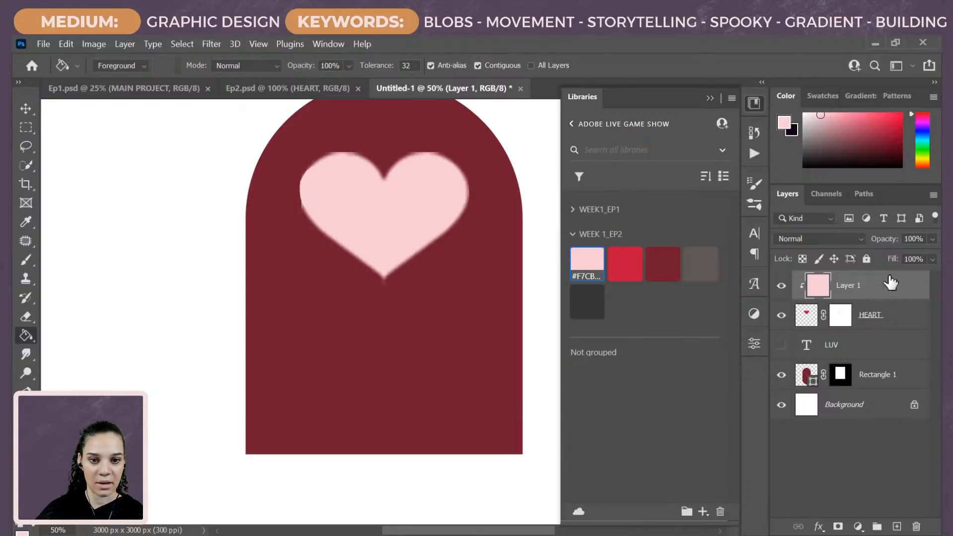
{"action": "left_click", "coordinate": [897, 331], "text": "shift"}
{"action": "key", "text": "ctrl+e"}
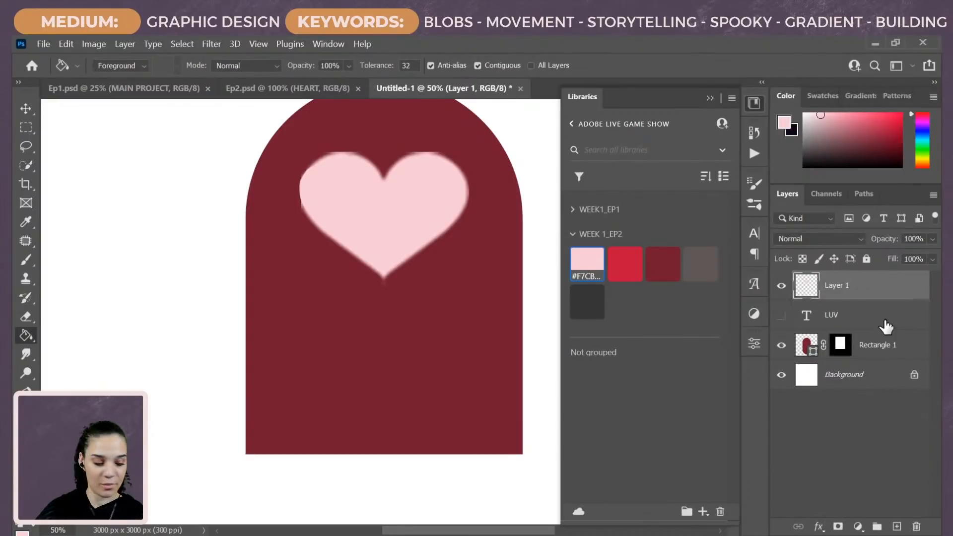
Step: Group the pink heart, LUV text and arch layers and convert the group to a smart object
{"action": "key", "text": "ctrl+minus"}
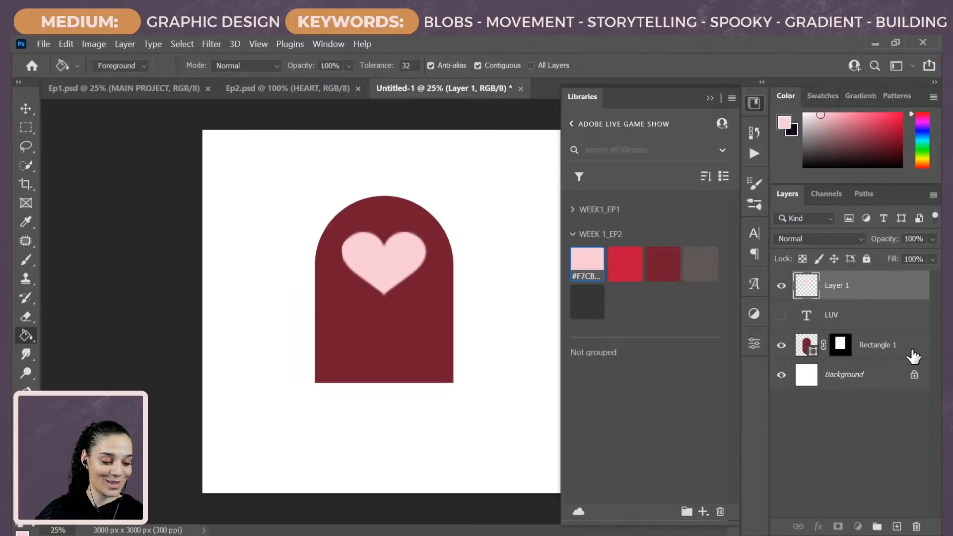
{"action": "left_click", "coordinate": [913, 354], "text": "shift"}
{"action": "key", "text": "ctrl+g"}
{"action": "right_click", "coordinate": [877, 280]}
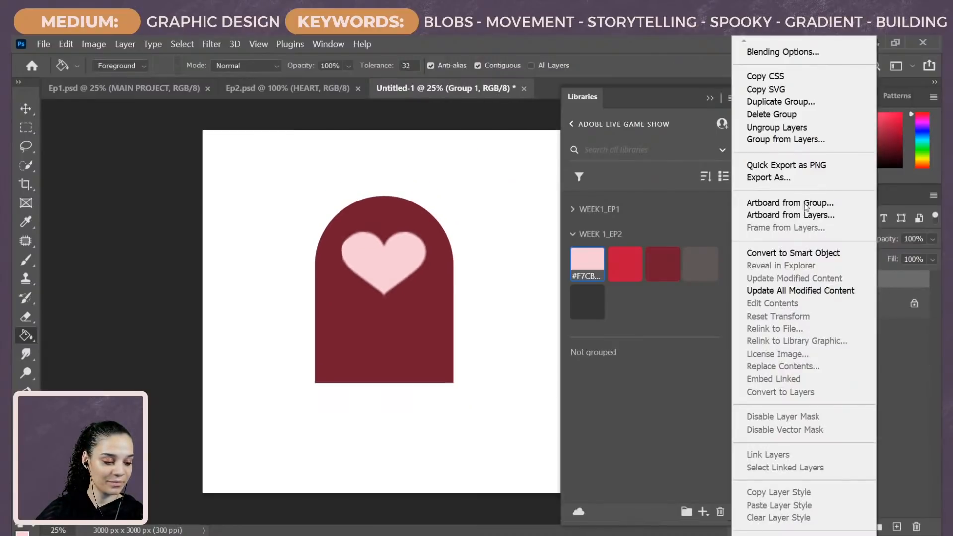
{"action": "left_click", "coordinate": [815, 253]}
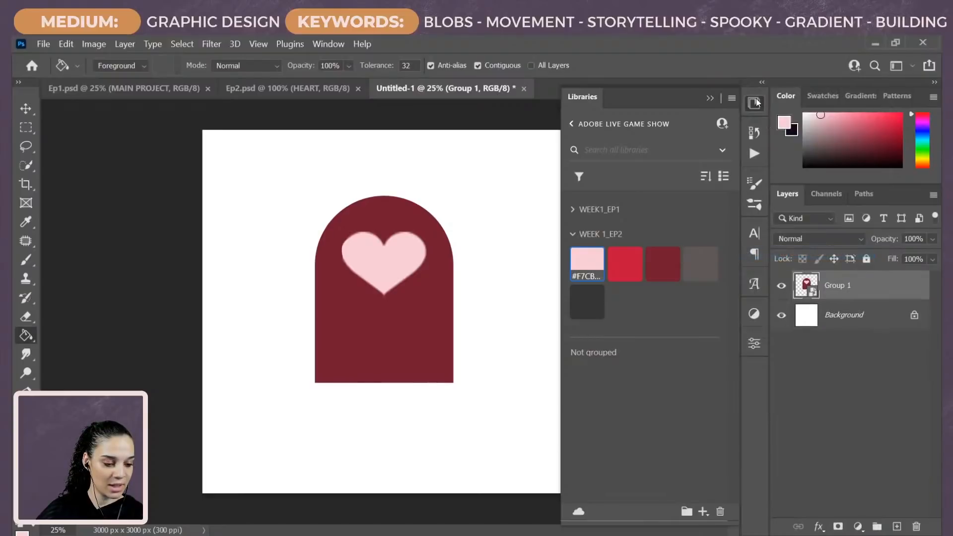
Step: Scale the arch smart object up to about 156% and centre it on the canvas
{"action": "left_click", "coordinate": [755, 103]}
{"action": "key", "text": "ctrl+t"}
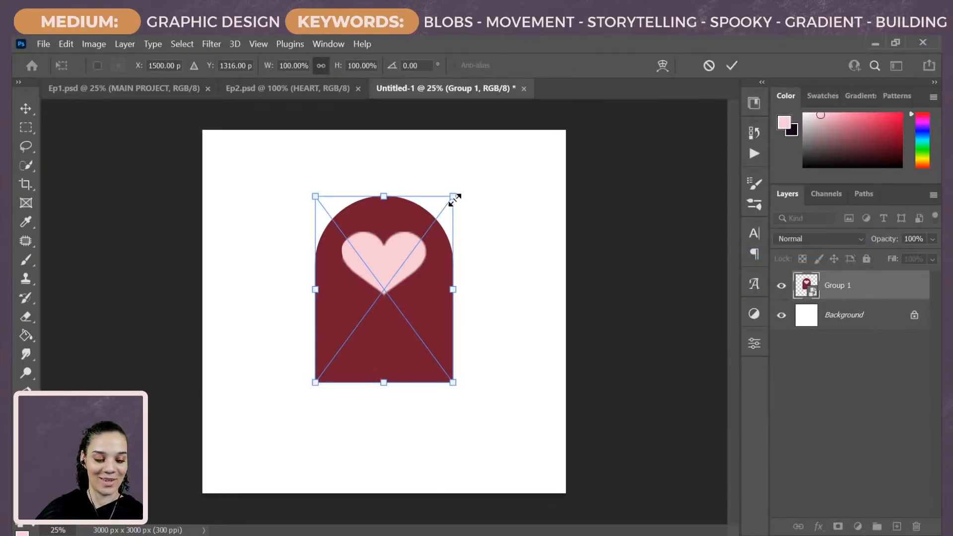
{"action": "left_click_drag", "start_coordinate": [455, 198], "coordinate": [526, 163]}
{"action": "left_click_drag", "start_coordinate": [463, 235], "coordinate": [463, 255]}
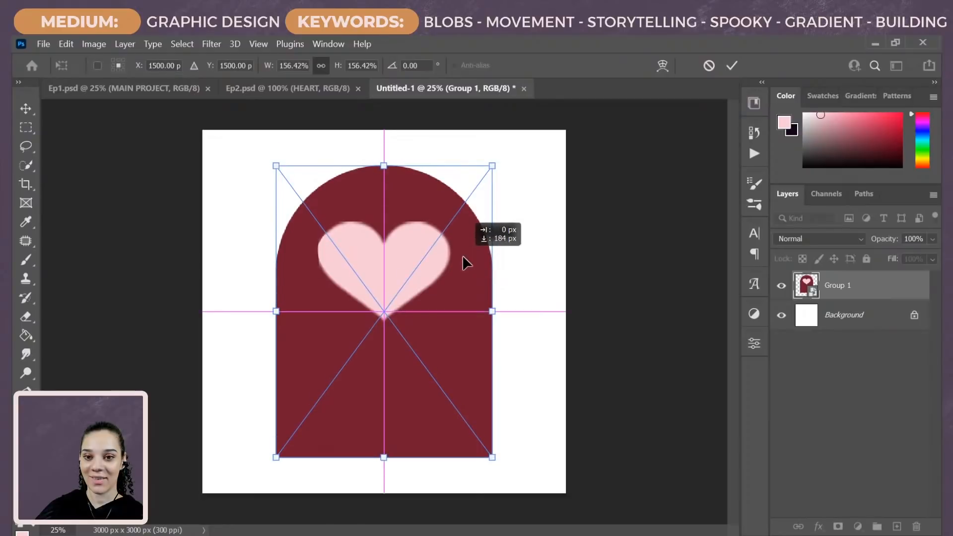
{"action": "key", "text": "Return"}
{"action": "key", "text": "g"}
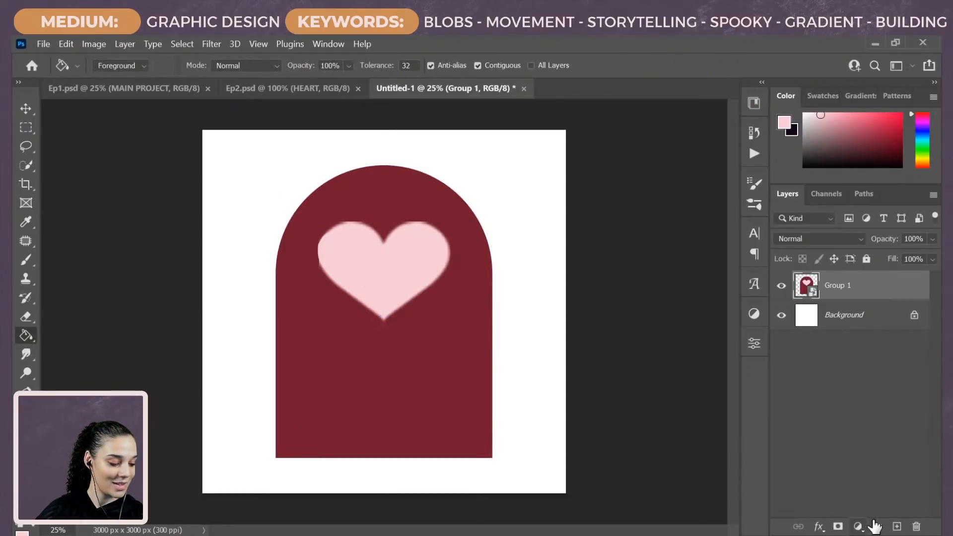
Step: Hide the white background and define the whole canvas as a pattern named luvstone
{"action": "left_click", "coordinate": [782, 315]}
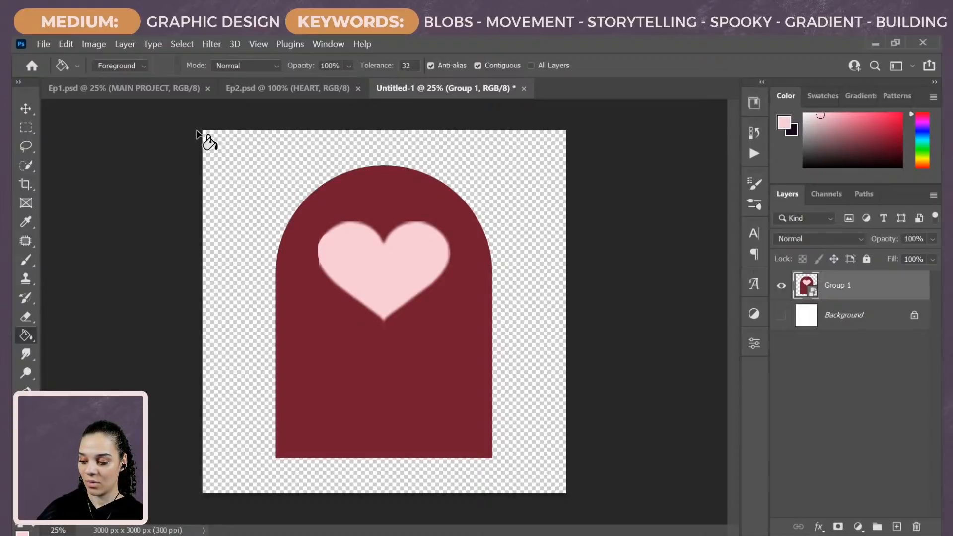
{"action": "left_click", "coordinate": [27, 127]}
{"action": "left_click_drag", "start_coordinate": [191, 119], "coordinate": [671, 503]}
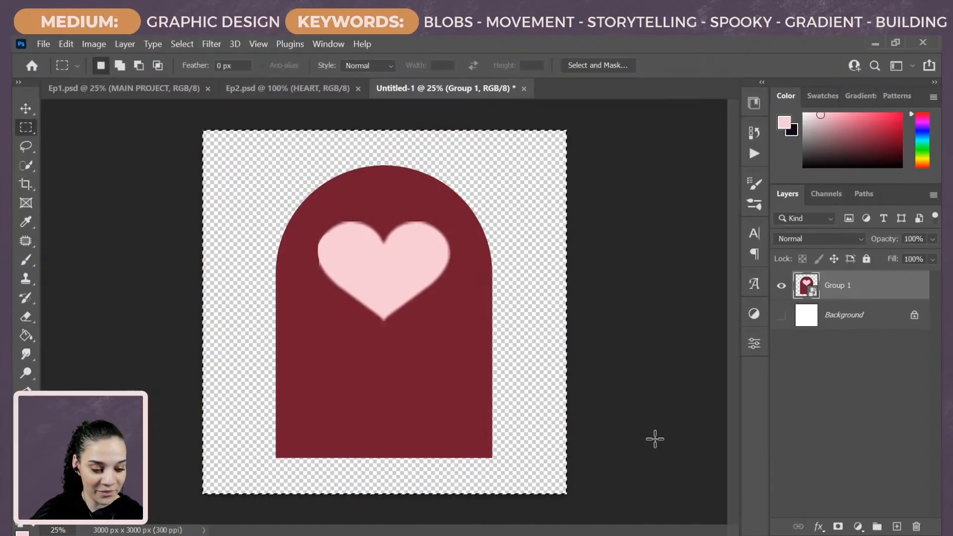
{"action": "left_click", "coordinate": [70, 44]}
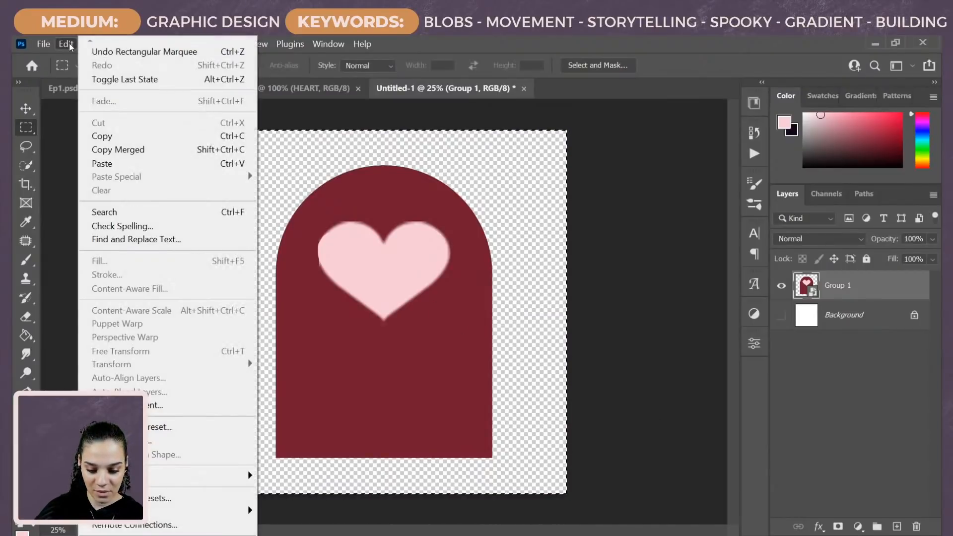
{"action": "left_click", "coordinate": [124, 440]}
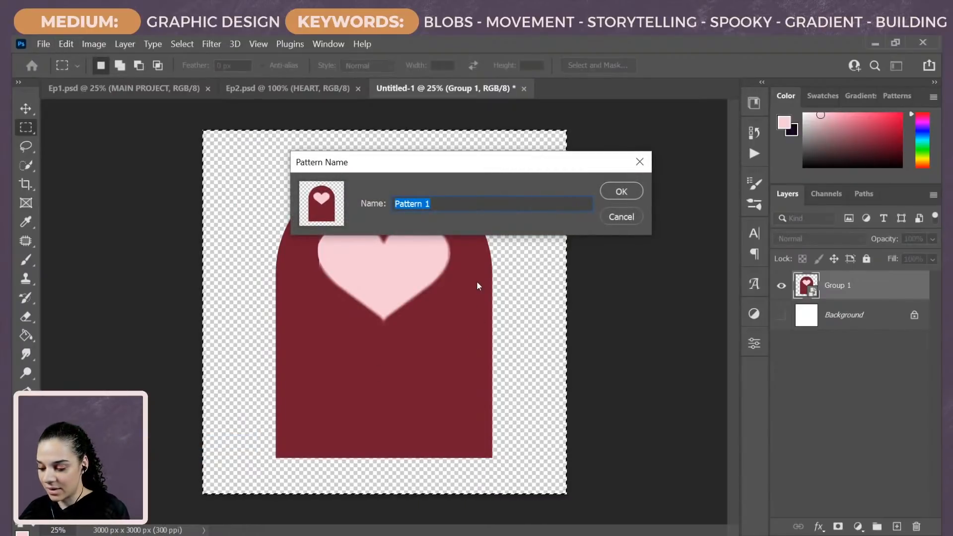
{"action": "type", "text": "lu"}
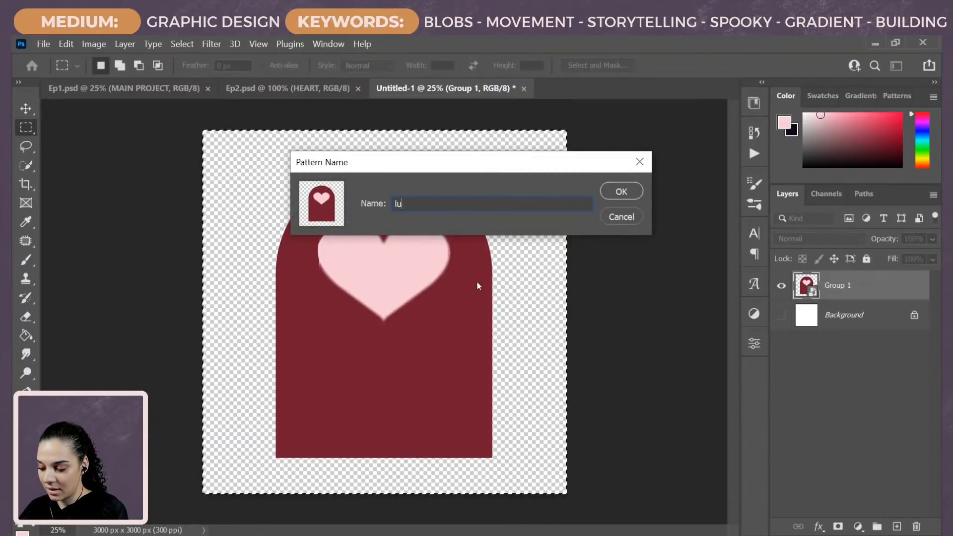
{"action": "type", "text": "vstone"}
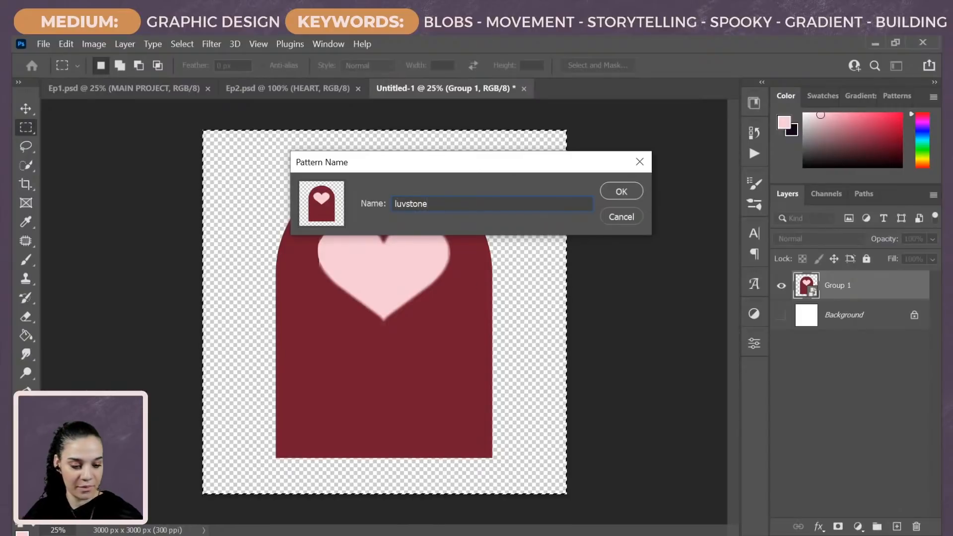
{"action": "left_click", "coordinate": [628, 195]}
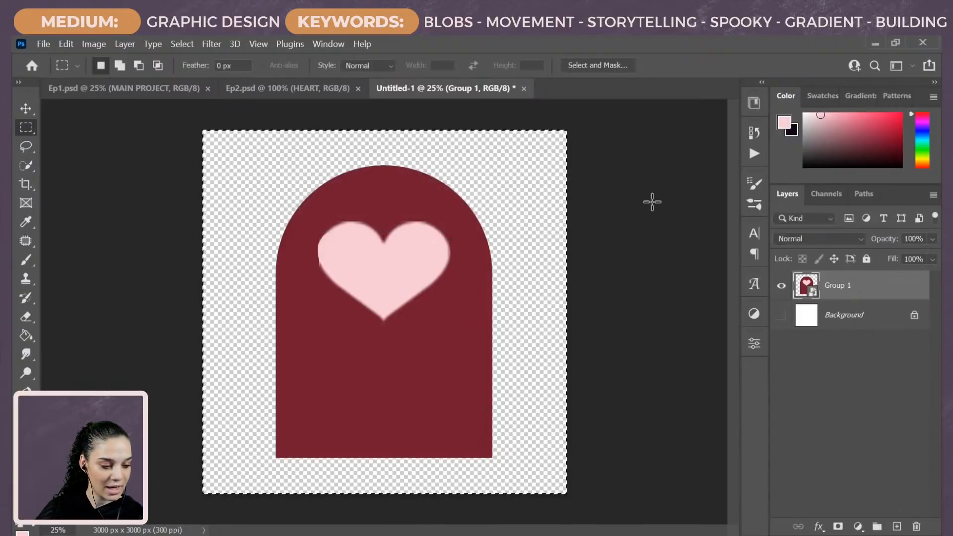
Step: Find the luvstone pattern among the saved patterns, and select the gradient layer Layer 10 in the BACKGROUND group of Ep2.psd
{"action": "left_click", "coordinate": [896, 95]}
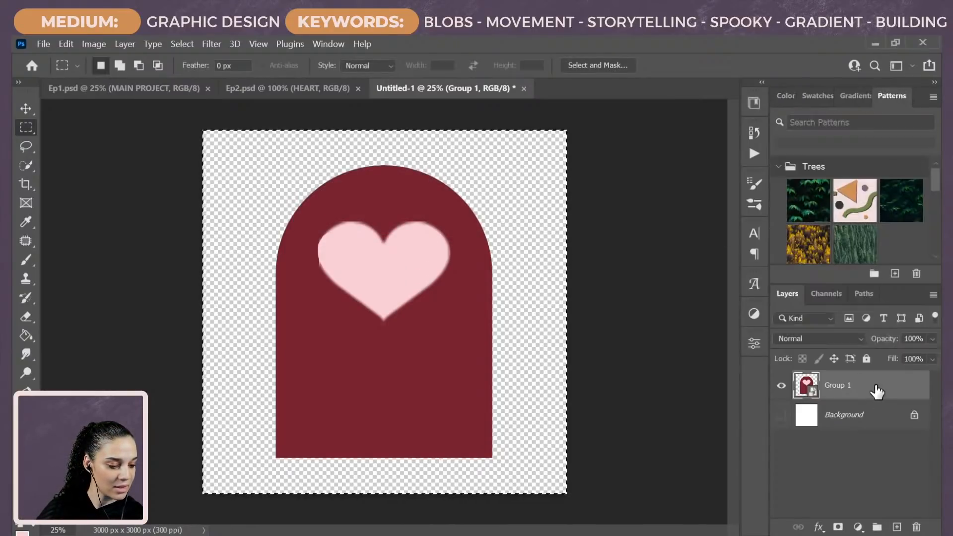
{"action": "scroll", "coordinate": [887, 234], "scroll_direction": "down", "scroll_amount": 1}
{"action": "scroll", "coordinate": [883, 230], "scroll_direction": "down", "scroll_amount": 10}
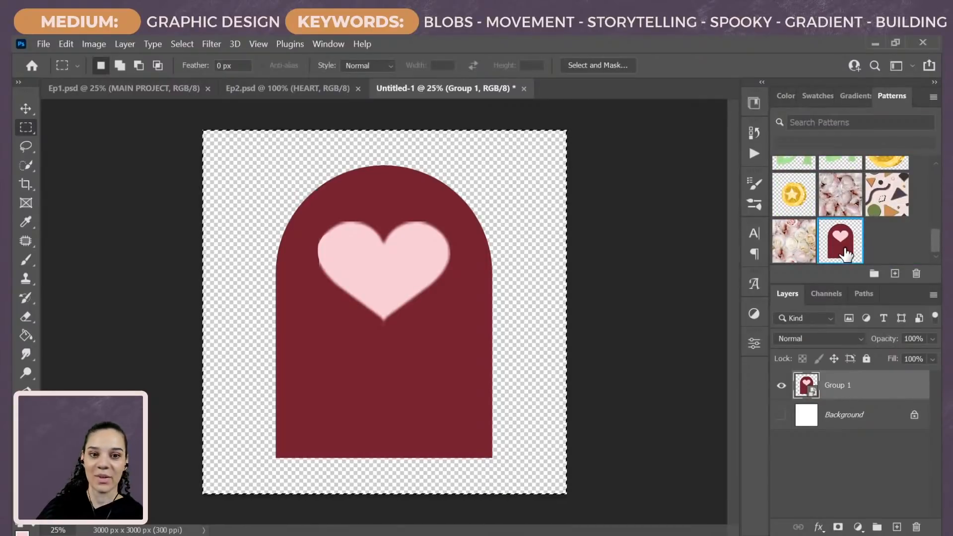
{"action": "left_click", "coordinate": [258, 98]}
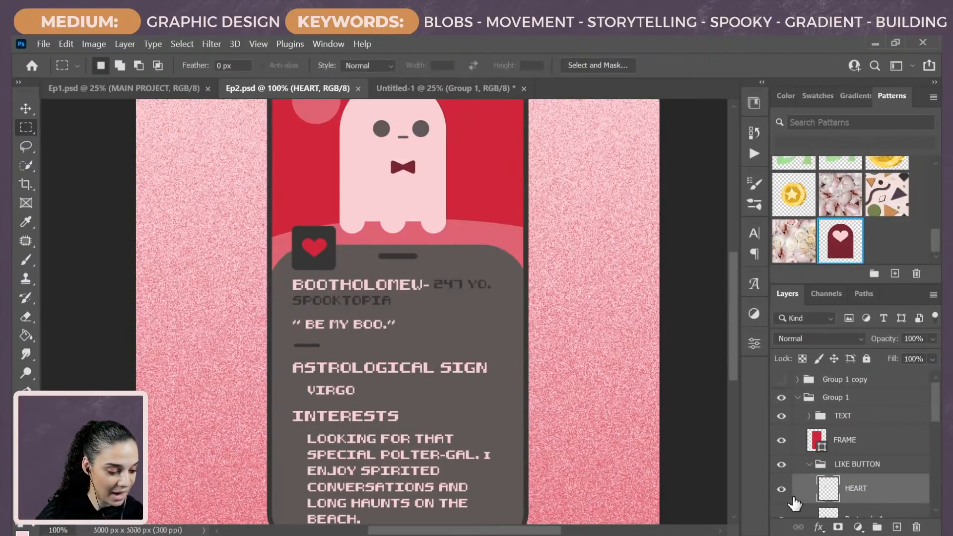
{"action": "scroll", "coordinate": [877, 493], "scroll_direction": "down", "scroll_amount": 3}
{"action": "scroll", "coordinate": [878, 495], "scroll_direction": "down", "scroll_amount": 6}
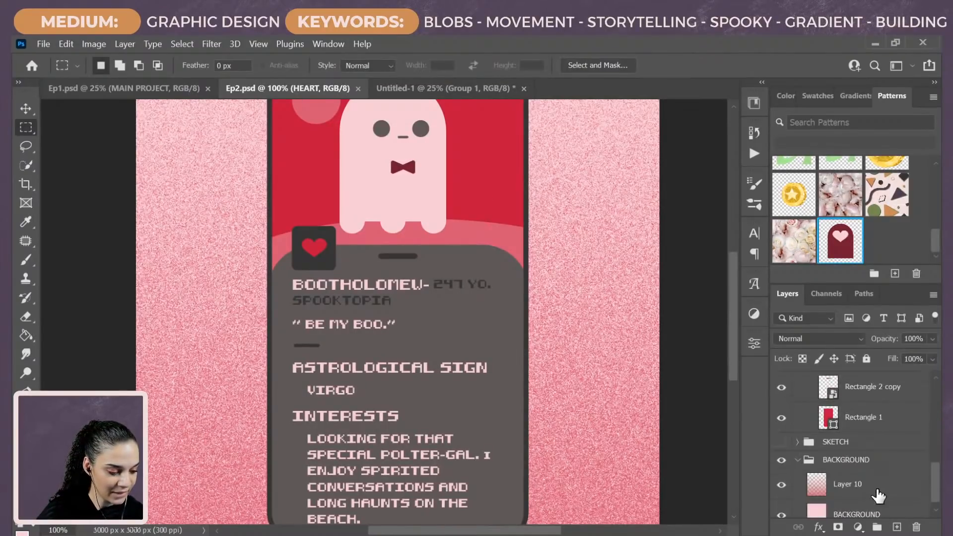
{"action": "left_click", "coordinate": [891, 477]}
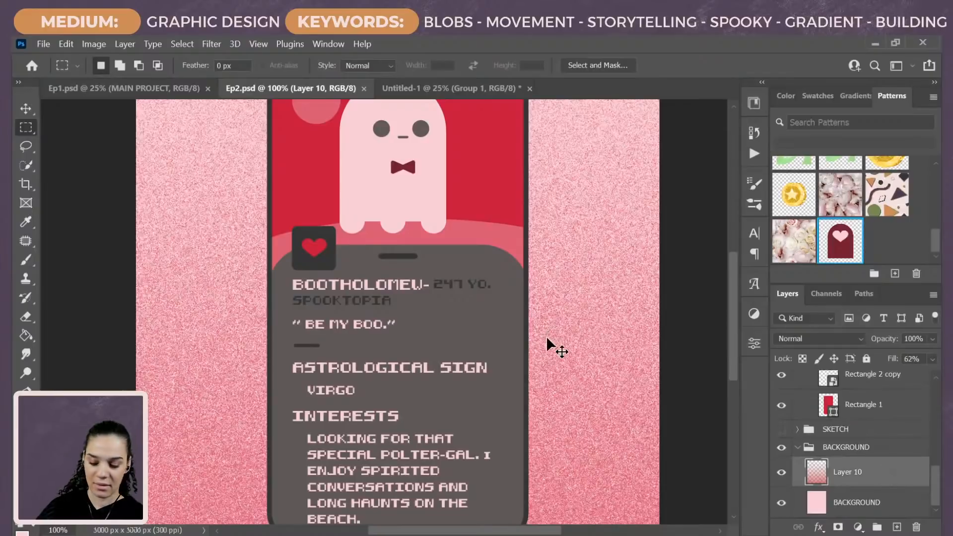
Step: Apply the luvstone pattern as a fill layer above Layer 10 and release its clipping mask
{"action": "key", "text": "ctrl+minus"}
{"action": "left_click_drag", "start_coordinate": [830, 247], "coordinate": [365, 280]}
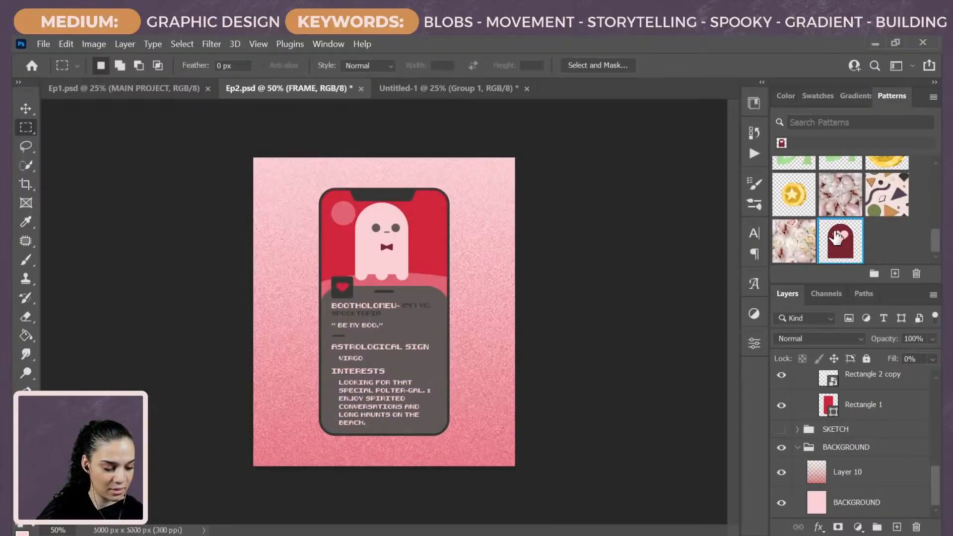
{"action": "left_click_drag", "start_coordinate": [838, 245], "coordinate": [481, 321]}
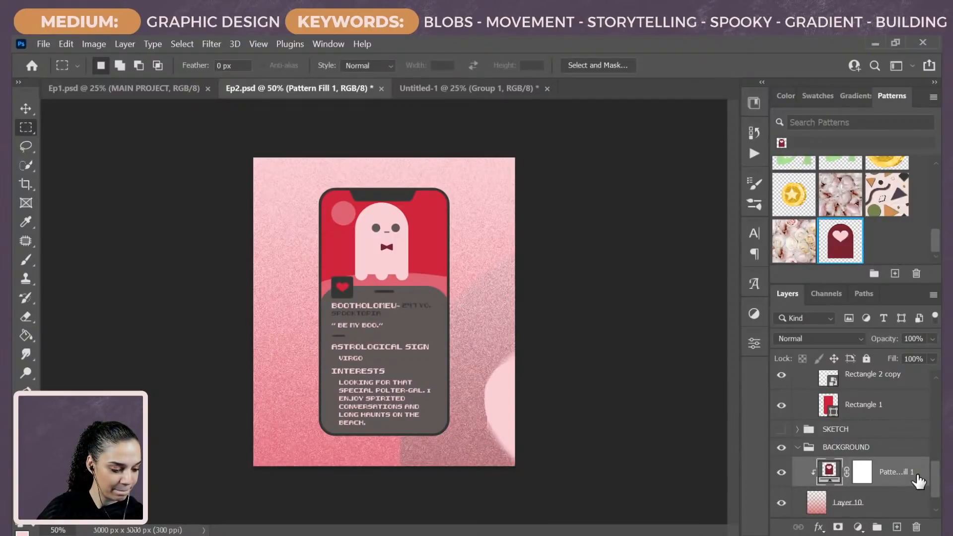
{"action": "right_click", "coordinate": [913, 484]}
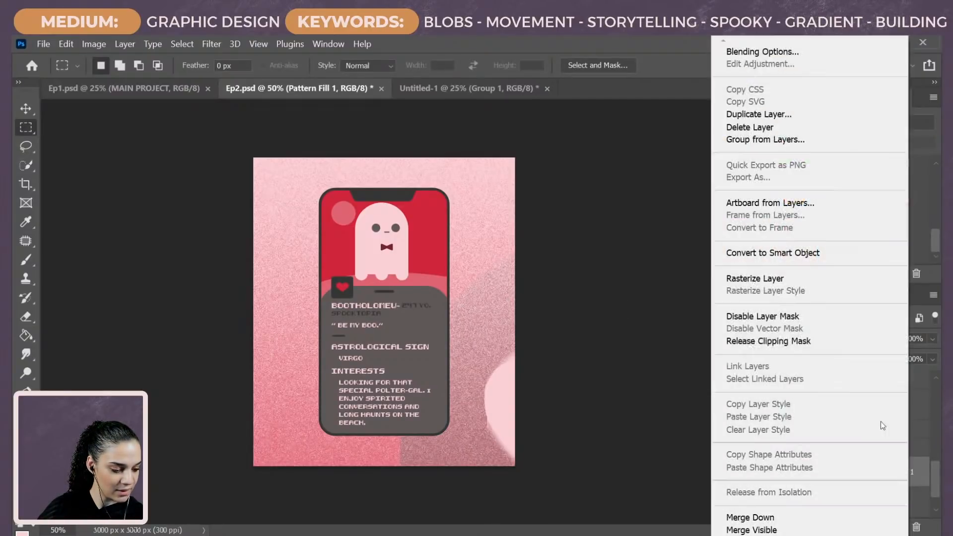
{"action": "left_click", "coordinate": [824, 341]}
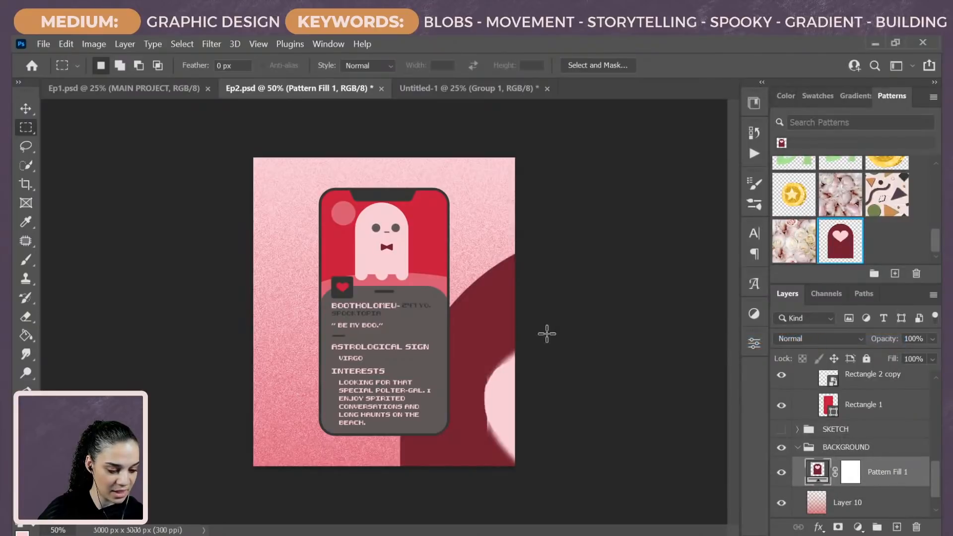
Step: Set the scale of the arch pattern fill to 4% so small arches repeat behind the phone
{"action": "key", "text": "ctrl+t"}
{"action": "left_click", "coordinate": [511, 257]}
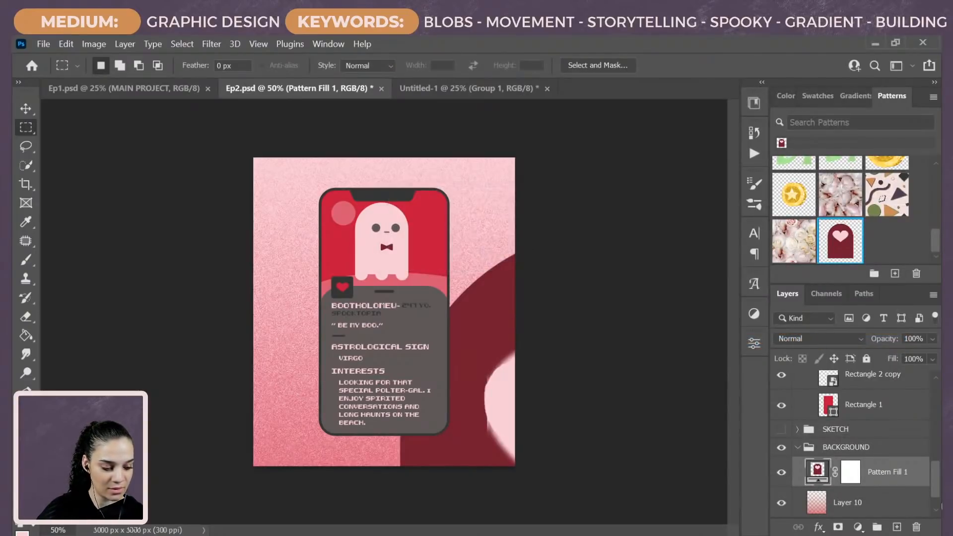
{"action": "double_click", "coordinate": [816, 474]}
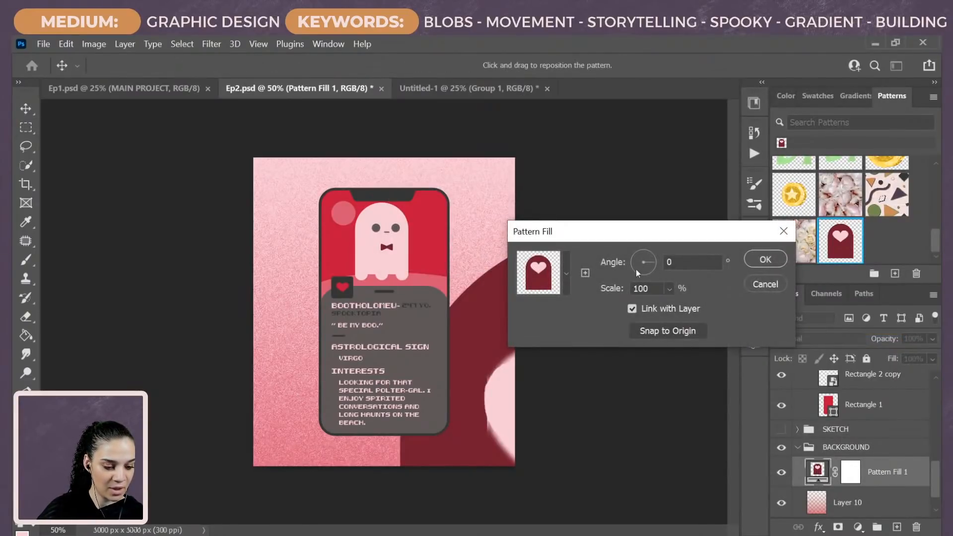
{"action": "left_click", "coordinate": [669, 289]}
{"action": "left_click_drag", "start_coordinate": [680, 311], "coordinate": [667, 306]}
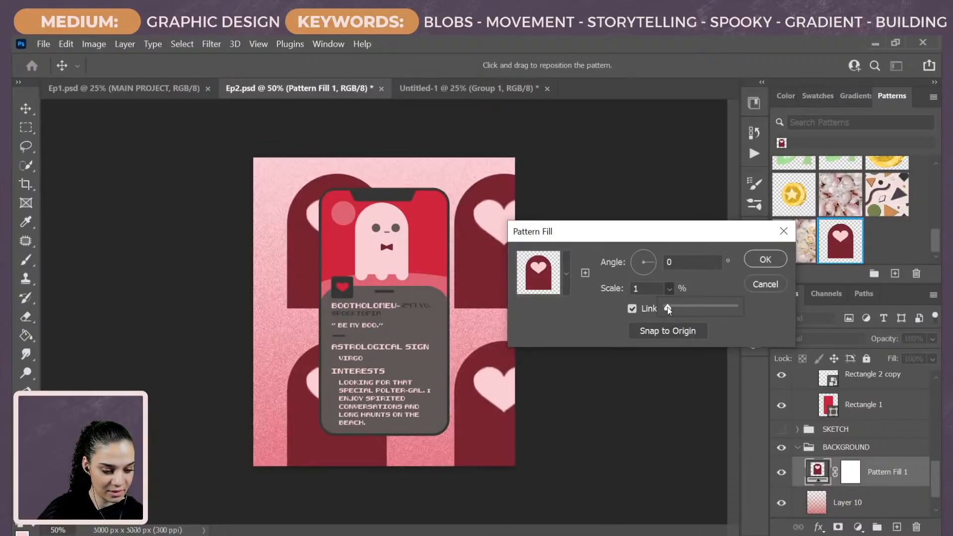
{"action": "left_click", "coordinate": [616, 289]}
{"action": "type", "text": "4"}
{"action": "key", "text": "Return"}
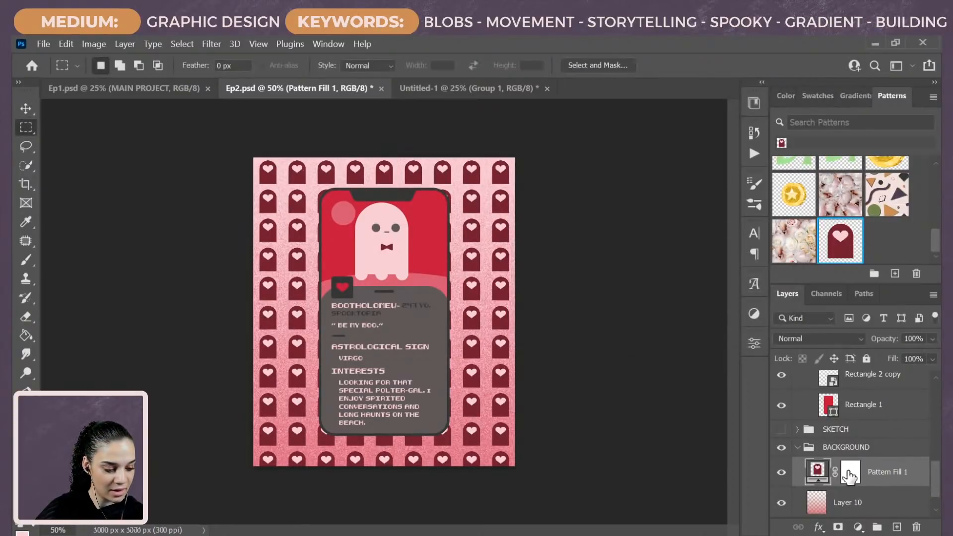
Step: Rotate the arch pattern fill behind the phone to an angle of 38.35°
{"action": "double_click", "coordinate": [817, 473]}
{"action": "left_click_drag", "start_coordinate": [651, 259], "coordinate": [655, 257]}
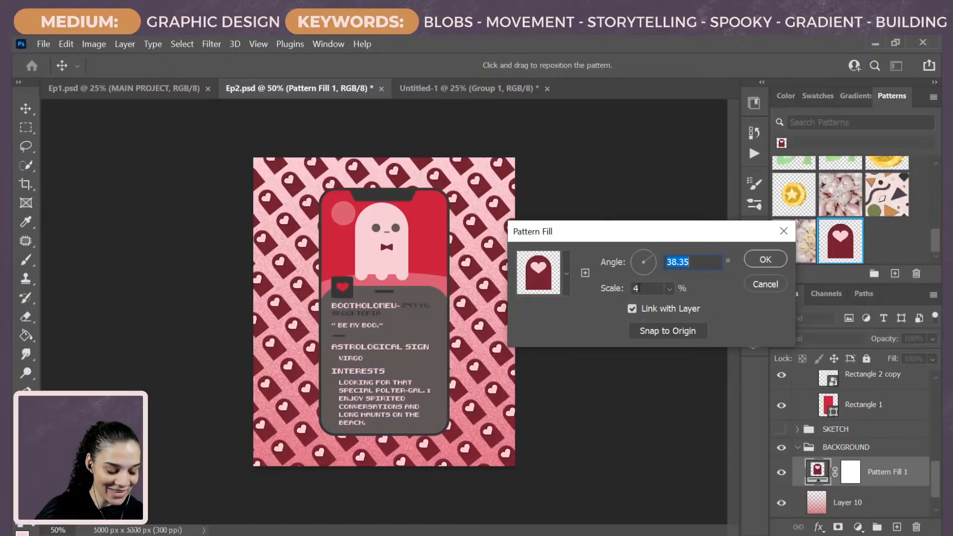
{"action": "left_click", "coordinate": [911, 482]}
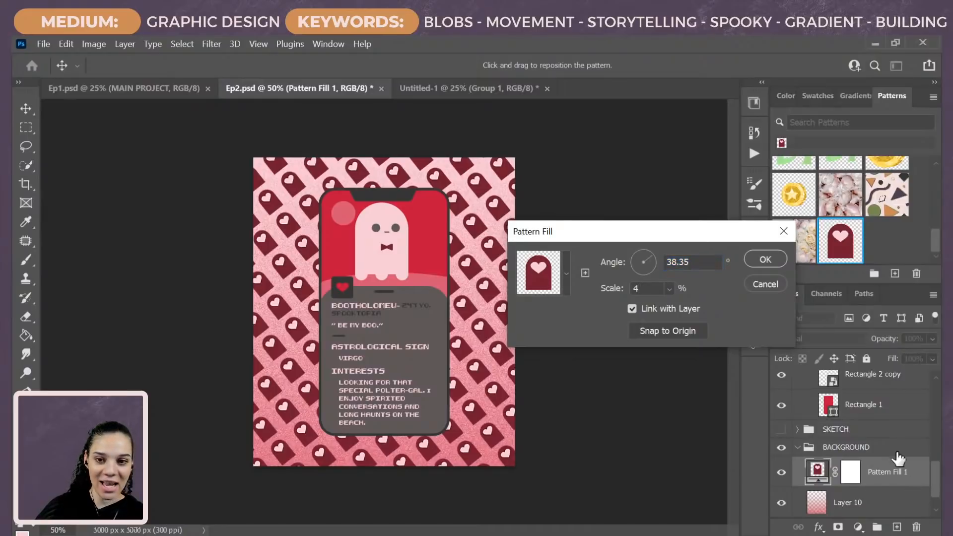
{"action": "left_click", "coordinate": [764, 260]}
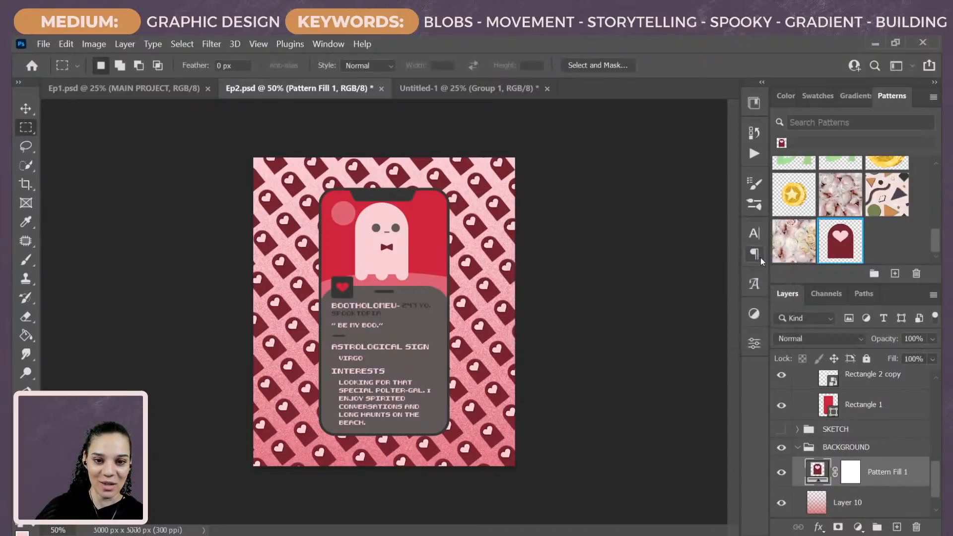
Step: In the Untitled-1 document, deselect the canvas and scale the heart arch down proportionally around its centre to about 97%
{"action": "left_click", "coordinate": [471, 89]}
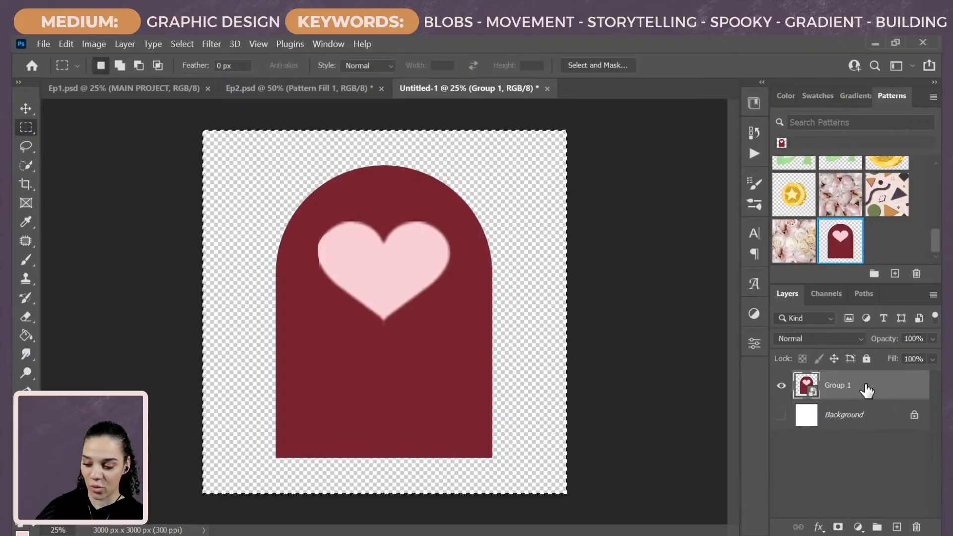
{"action": "key", "text": "ctrl+d"}
{"action": "key", "text": "ctrl+t"}
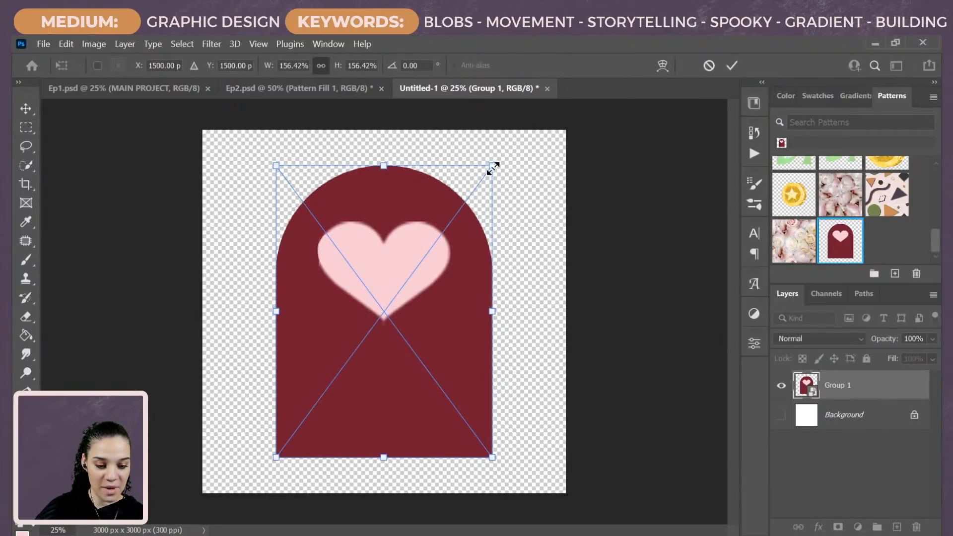
{"action": "left_click_drag", "start_coordinate": [493, 168], "coordinate": [451, 222]}
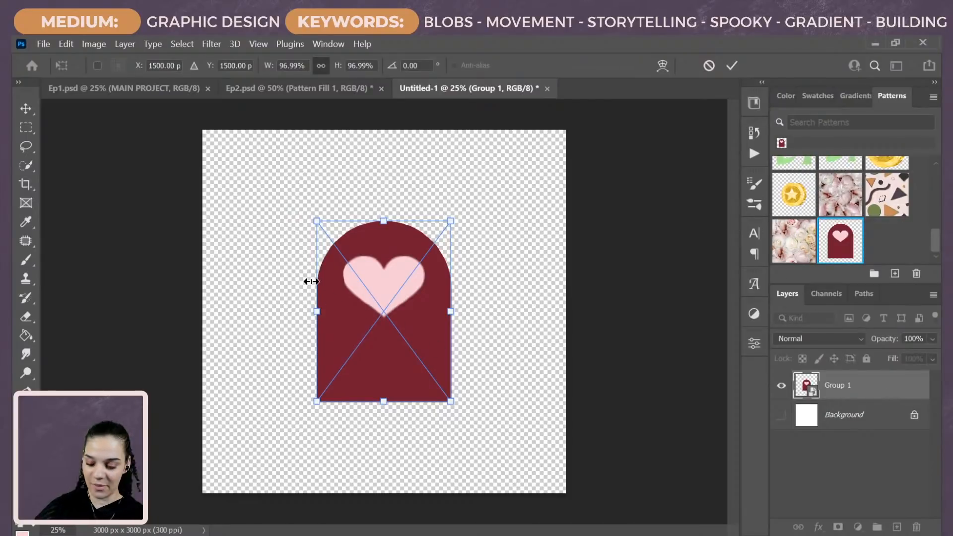
{"action": "key", "text": "Return"}
Step: Select the whole canvas with the smaller arch and define it as a pattern named luvstone 2
{"action": "key", "text": "m"}
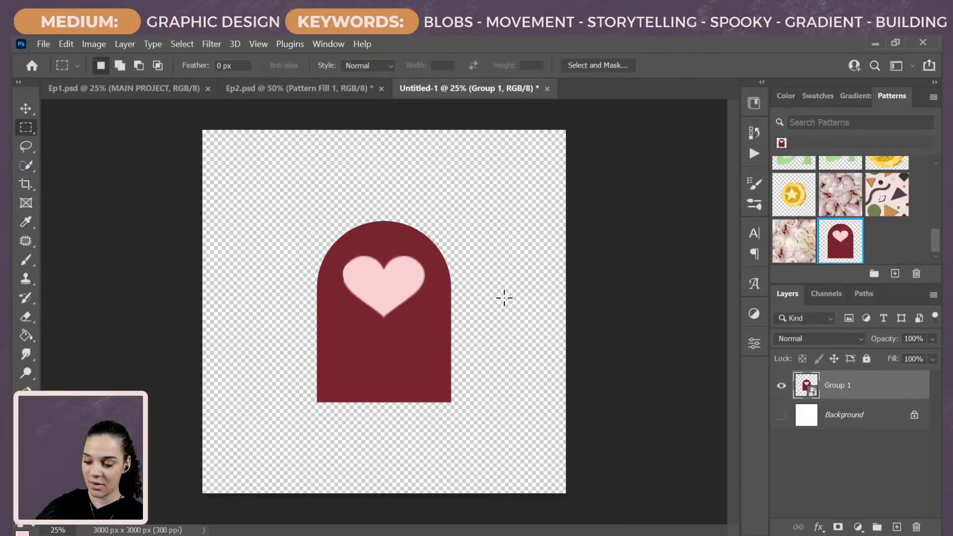
{"action": "left_click_drag", "start_coordinate": [179, 112], "coordinate": [767, 516]}
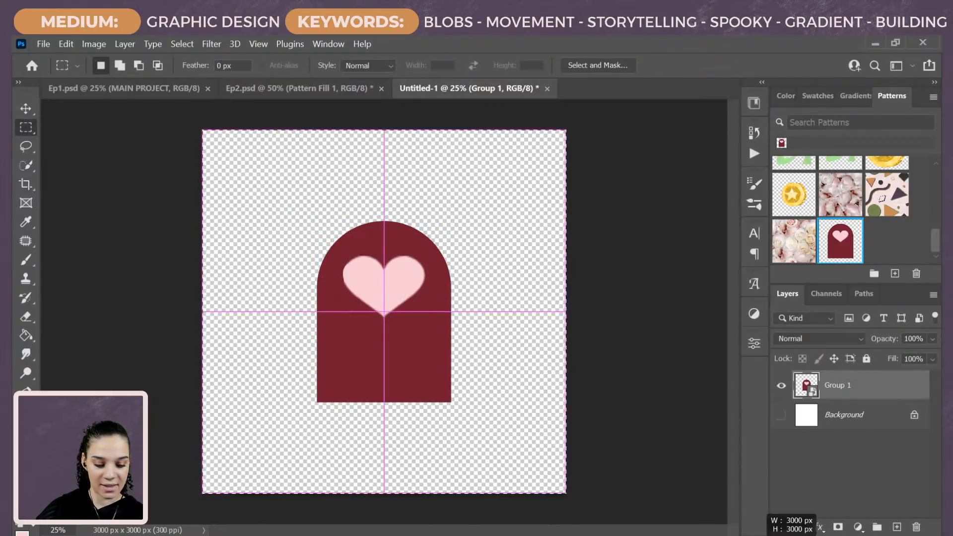
{"action": "left_click", "coordinate": [66, 44]}
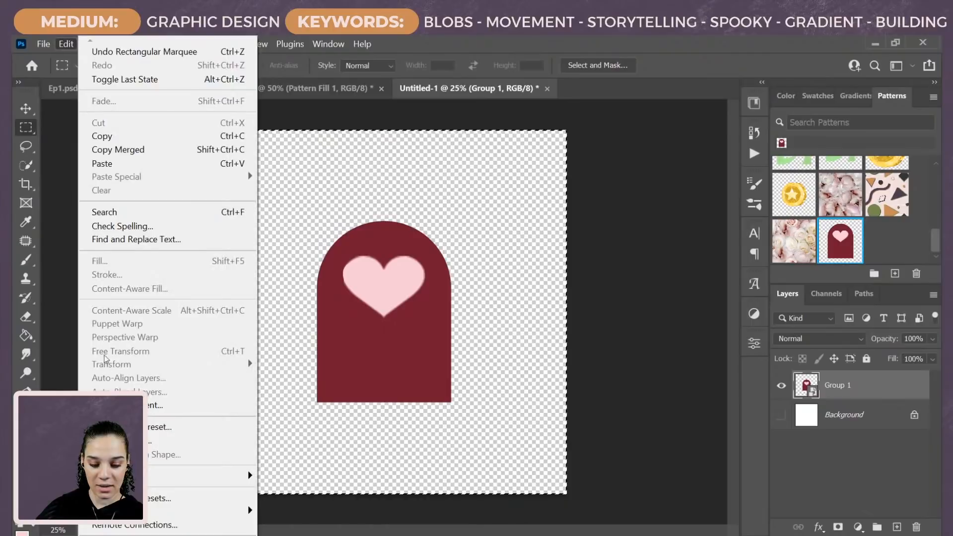
{"action": "left_click", "coordinate": [119, 440]}
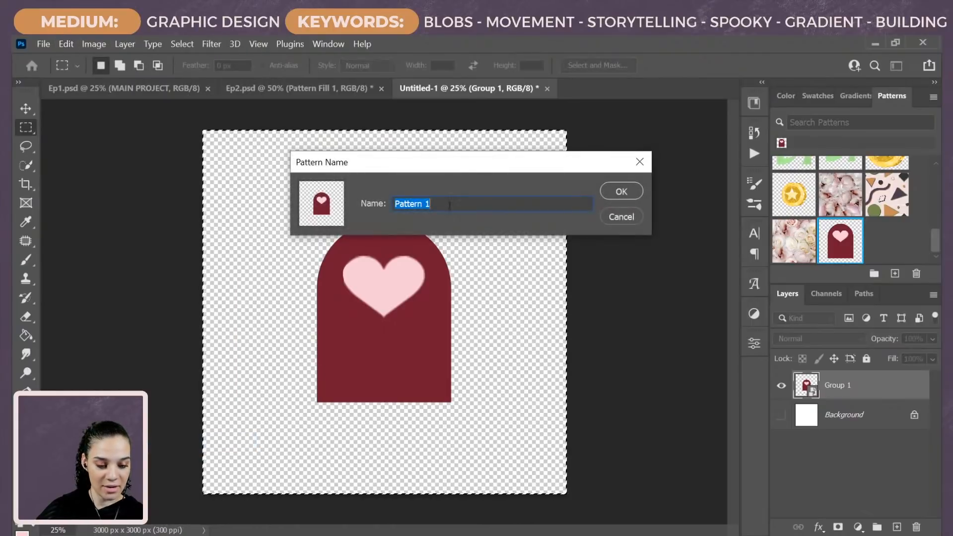
{"action": "type", "text": "luv"}
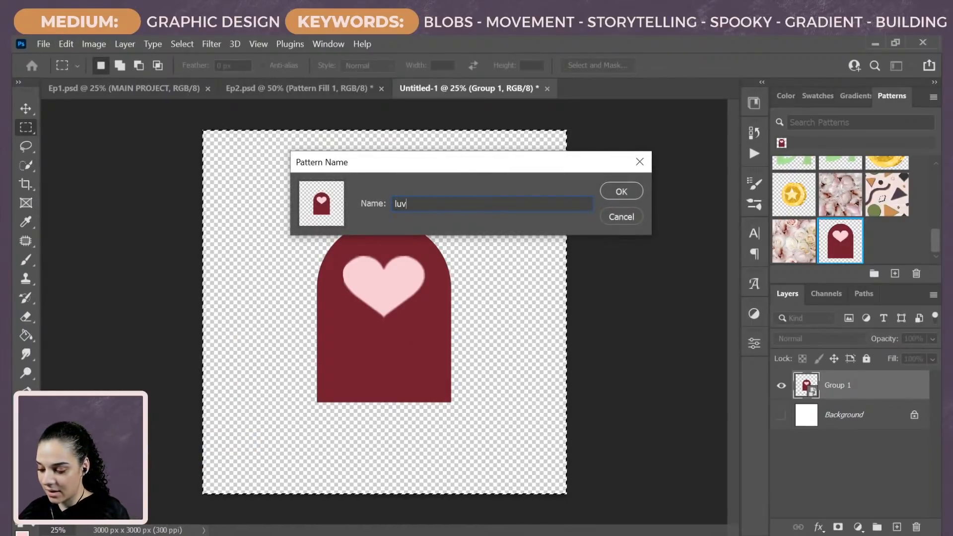
{"action": "type", "text": "stone "}
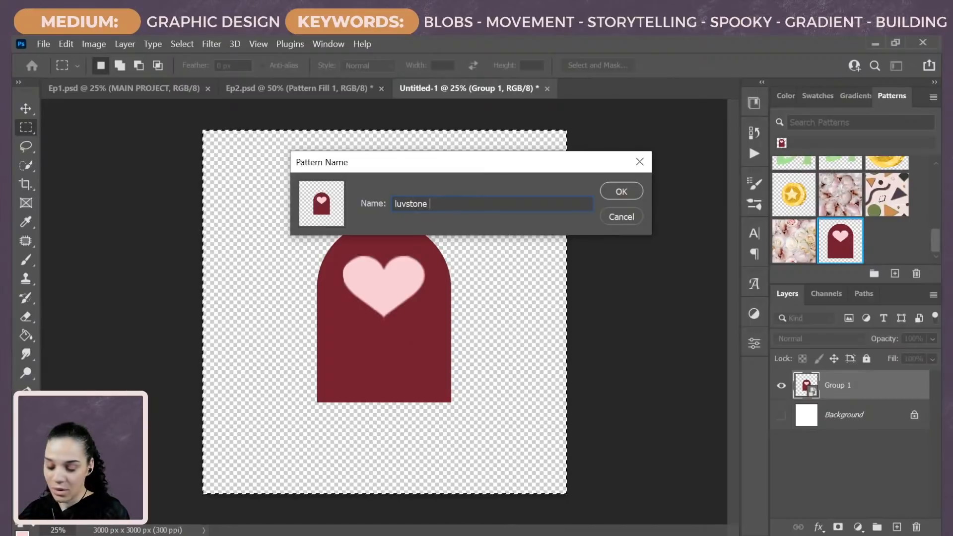
{"action": "type", "text": "2"}
{"action": "key", "text": "Return"}
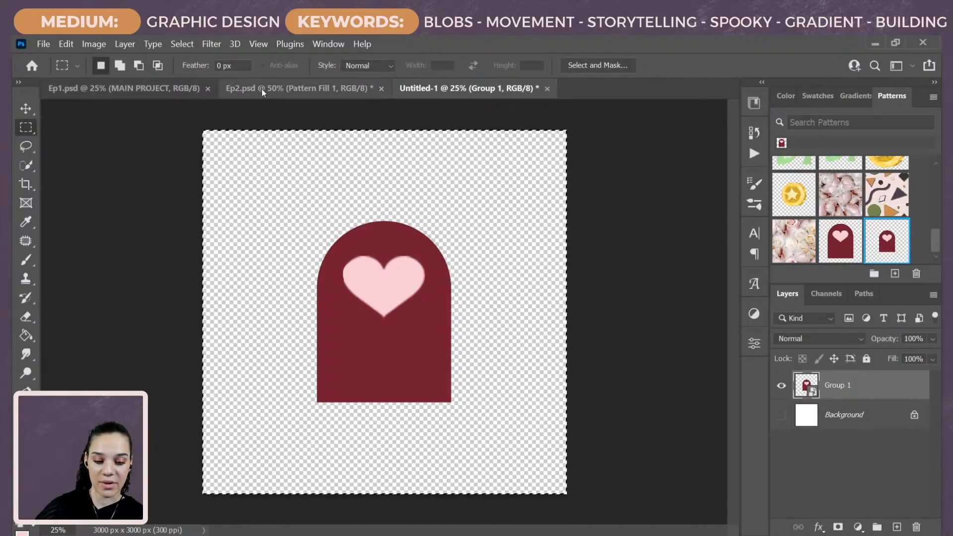
Step: In Ep2.psd, hide Pattern Fill 1, apply the luvstone 2 pattern as a fill layer beneath it, and release its clipping mask
{"action": "left_click", "coordinate": [263, 93]}
{"action": "left_click", "coordinate": [781, 502]}
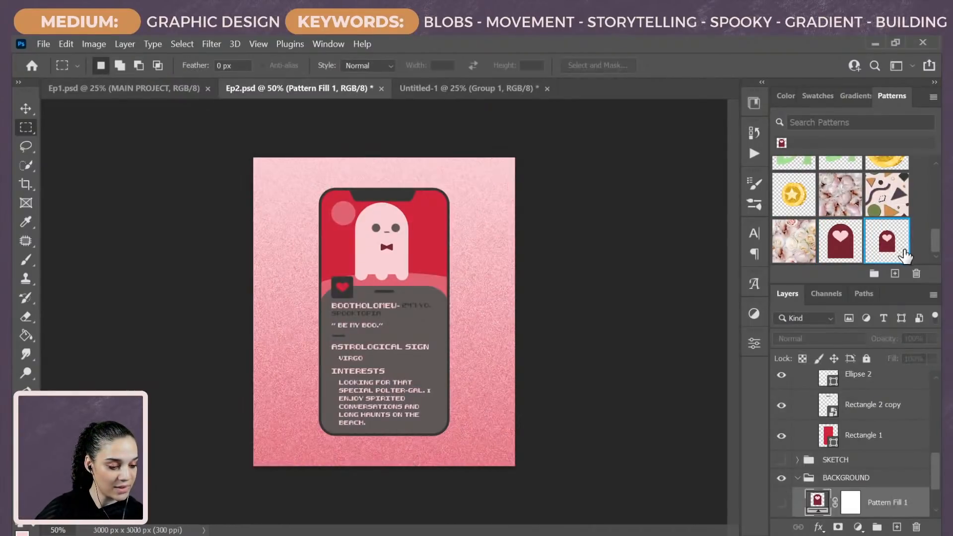
{"action": "left_click_drag", "start_coordinate": [904, 256], "coordinate": [494, 335]}
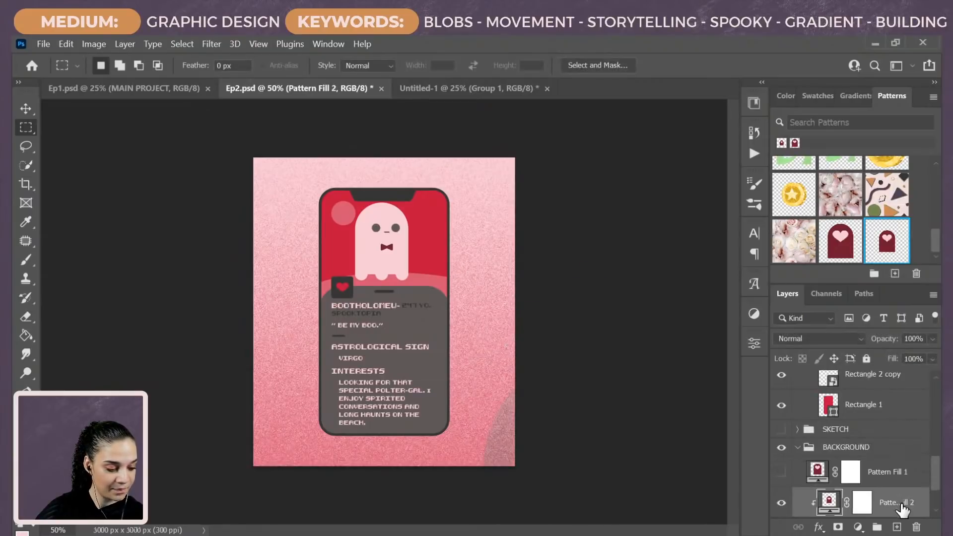
{"action": "right_click", "coordinate": [903, 509]}
{"action": "left_click", "coordinate": [800, 341]}
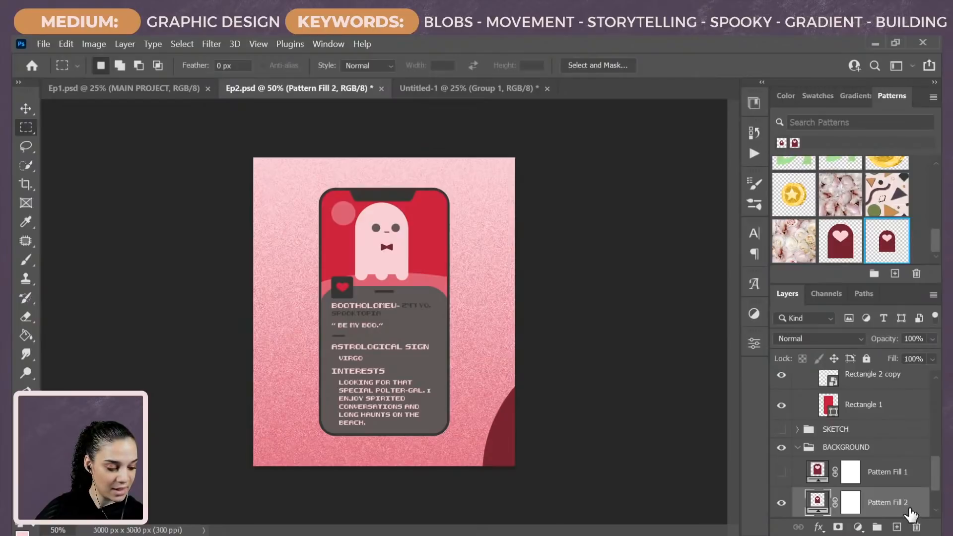
Step: Set the luvstone 2 pattern fill's angle to 41.14° and its scale to 5%
{"action": "double_click", "coordinate": [818, 501]}
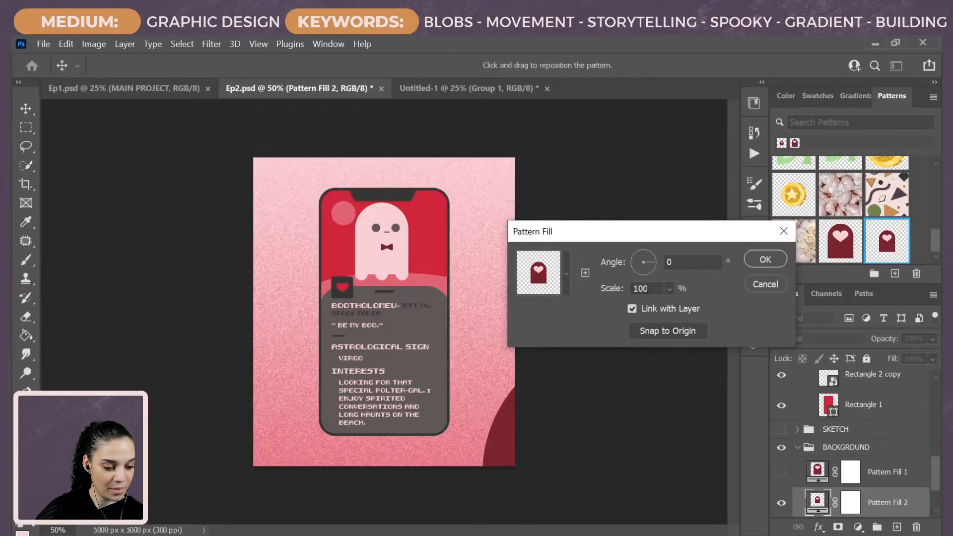
{"action": "left_click", "coordinate": [602, 287]}
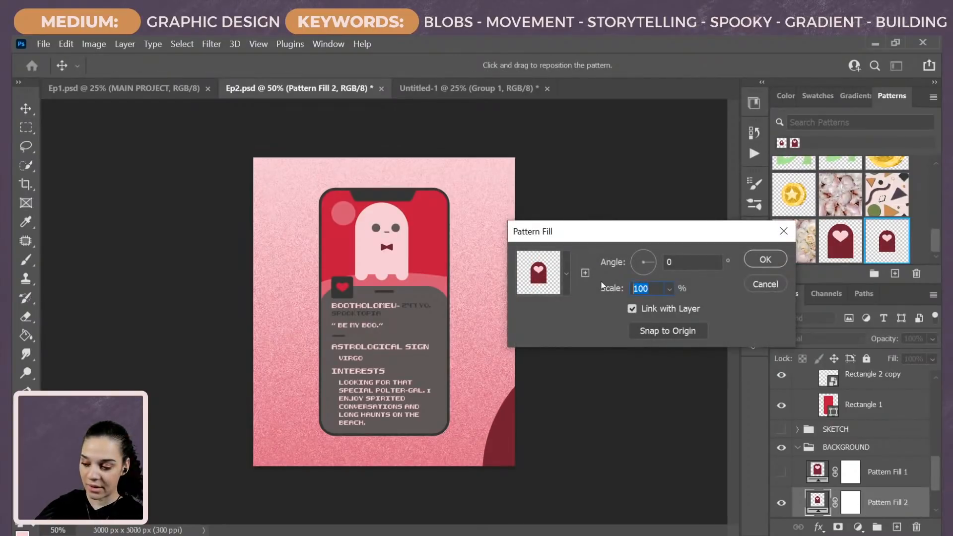
{"action": "type", "text": "4"}
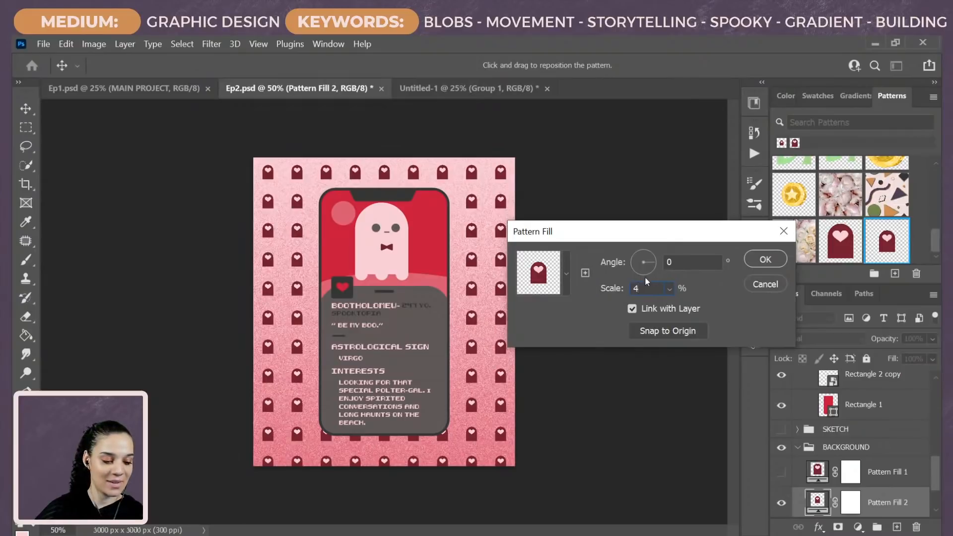
{"action": "type", "text": "6"}
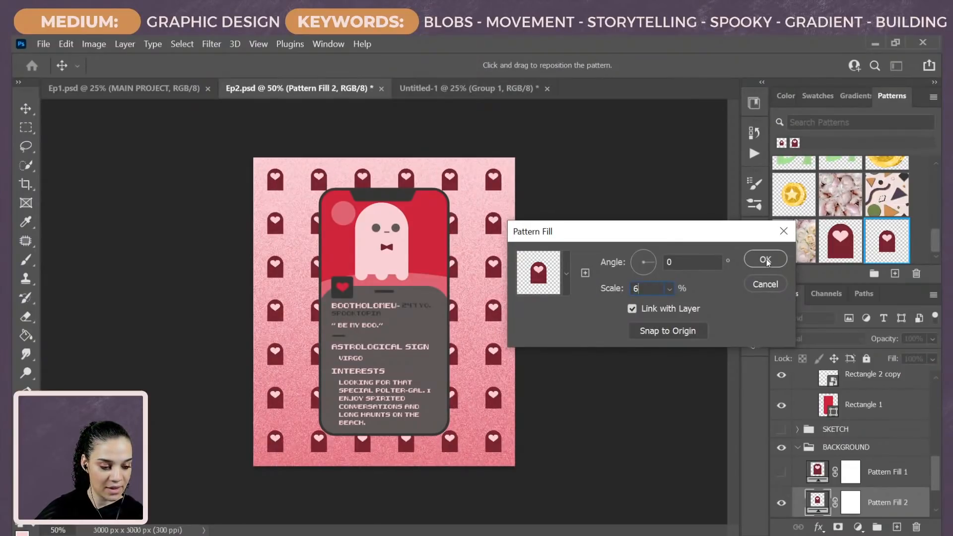
{"action": "left_click_drag", "start_coordinate": [654, 268], "coordinate": [654, 259]}
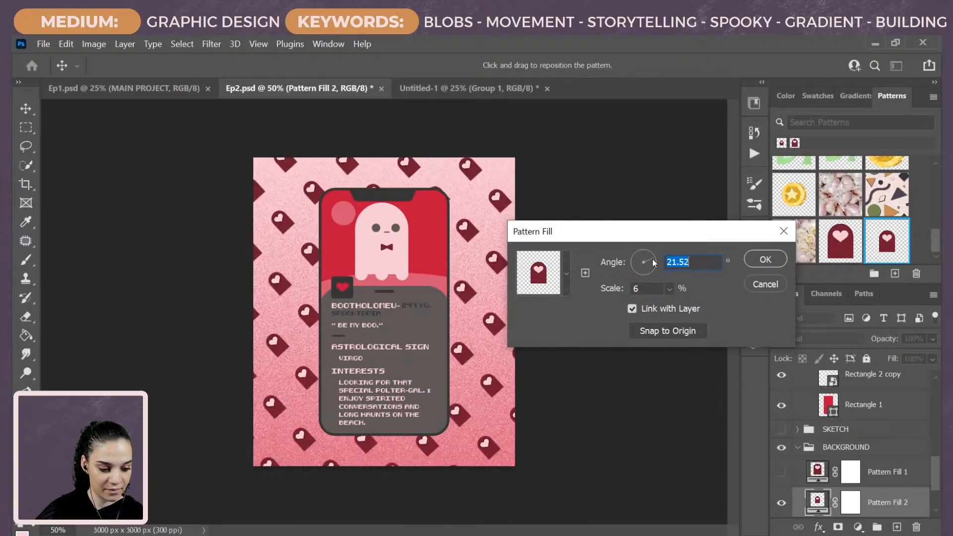
{"action": "left_click", "coordinate": [654, 256]}
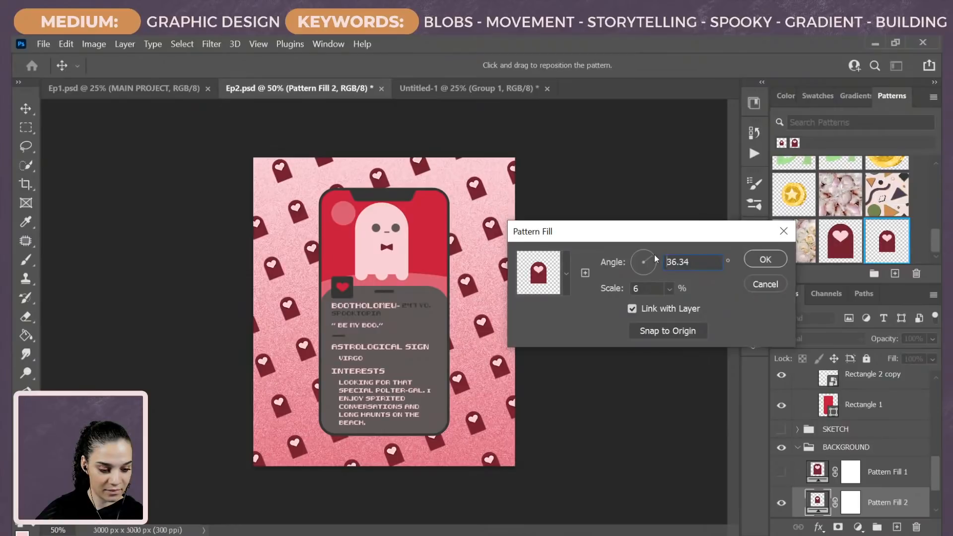
{"action": "left_click", "coordinate": [654, 253]}
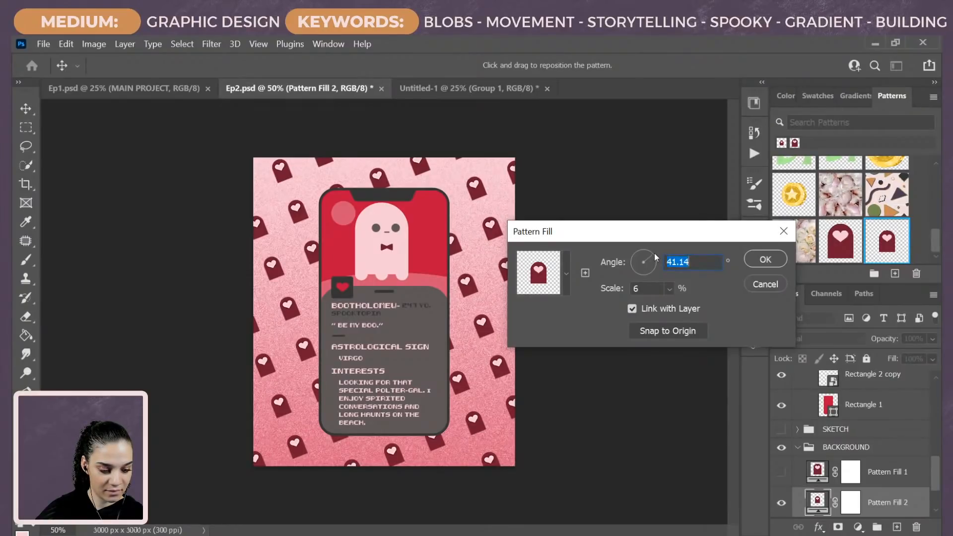
{"action": "left_click_drag", "start_coordinate": [648, 289], "coordinate": [634, 287]}
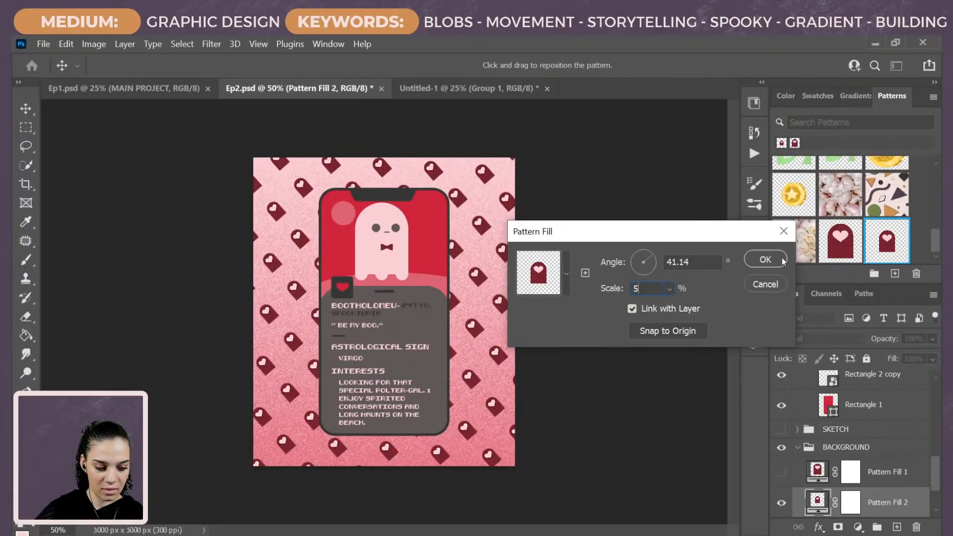
{"action": "left_click", "coordinate": [767, 260]}
Step: Lower the Fill of the Pattern Fill 2 layer to 27% so the arches fade into the gradient
{"action": "left_click", "coordinate": [930, 360]}
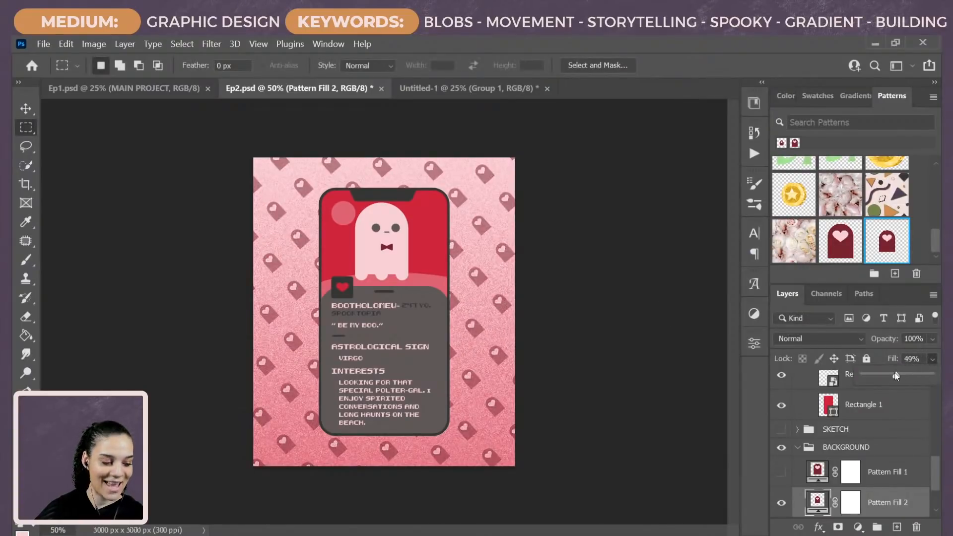
{"action": "left_click_drag", "start_coordinate": [899, 372], "coordinate": [883, 373]}
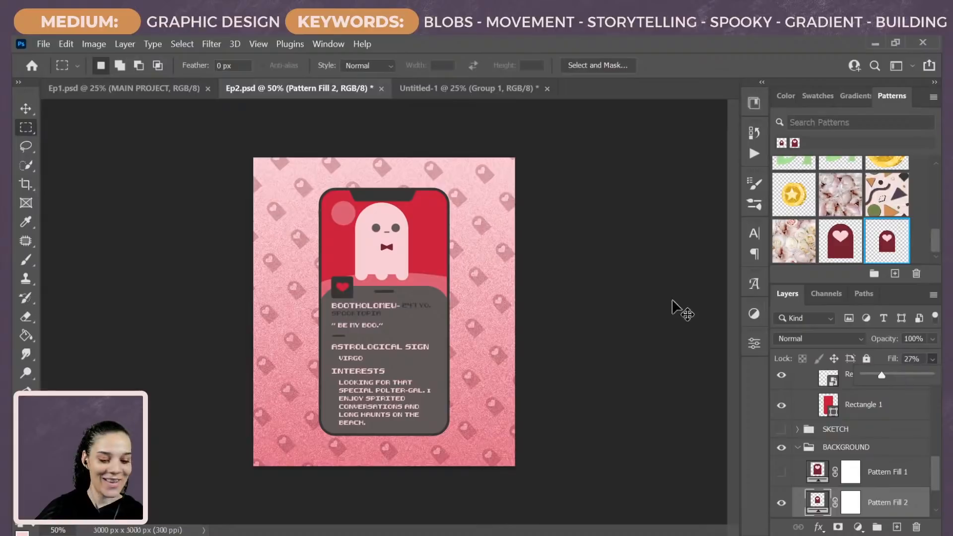
{"action": "key", "text": "ctrl+plus"}
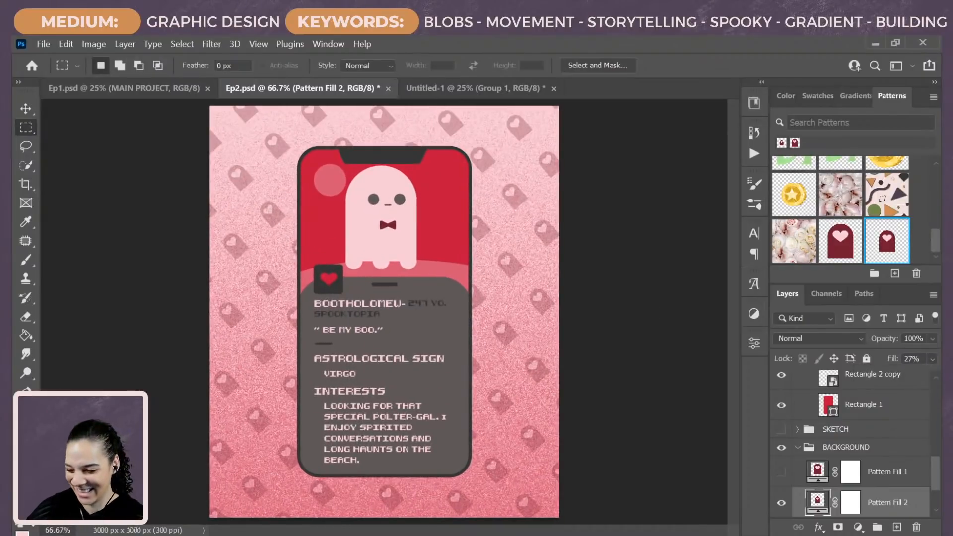
{"action": "key", "text": "ctrl+minus"}
{"action": "key", "text": "ctrl+plus"}
{"action": "key", "text": "ctrl+plus"}
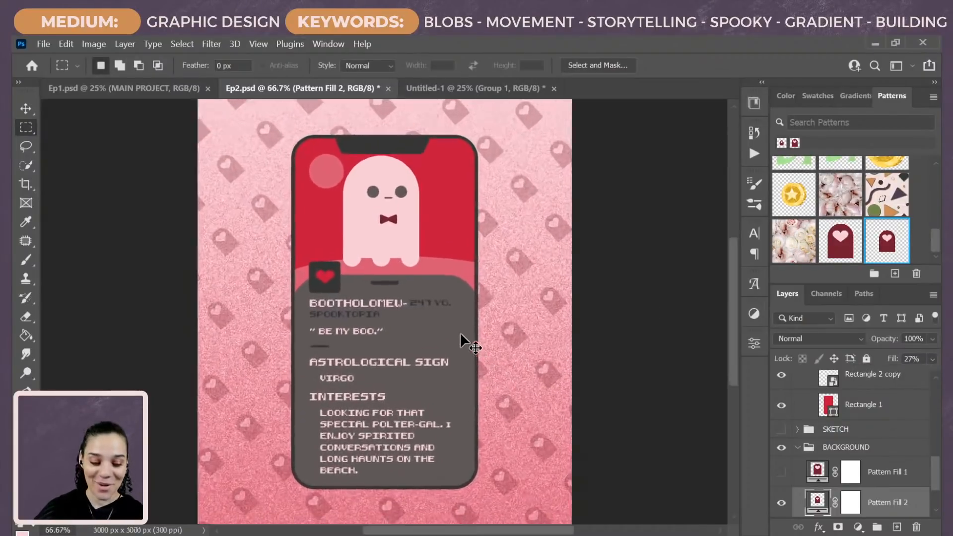
{"action": "key", "text": "ctrl+minus"}
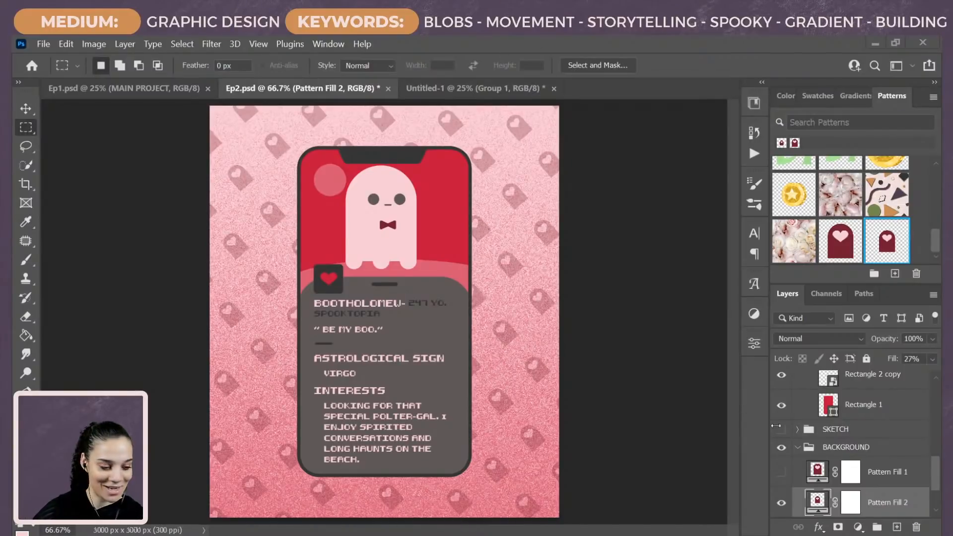
Step: Collapse the BACKGROUND and IPHONE layer groups and select the BOOTHOLOMEW layer
{"action": "scroll", "coordinate": [869, 465], "scroll_direction": "up", "scroll_amount": 1}
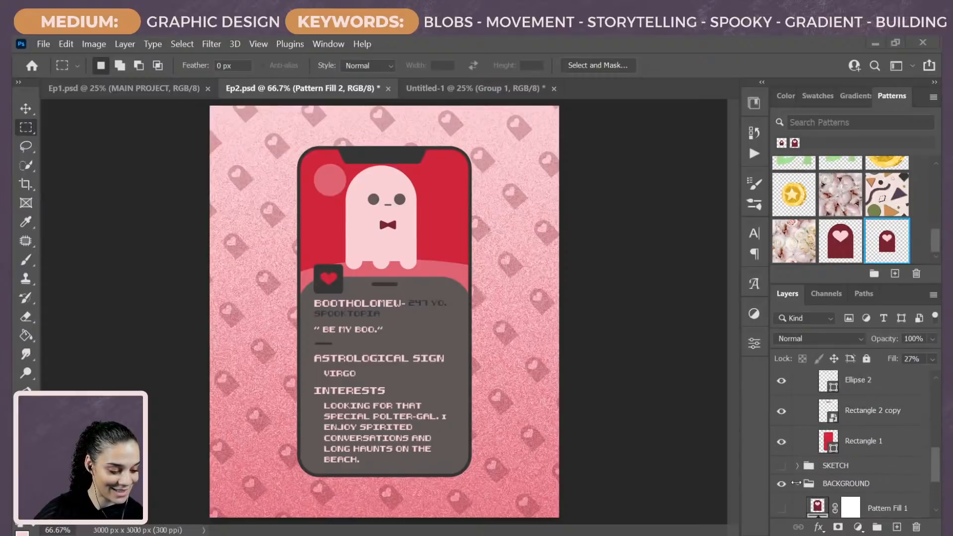
{"action": "left_click", "coordinate": [796, 483]}
{"action": "scroll", "coordinate": [799, 484], "scroll_direction": "up", "scroll_amount": 3}
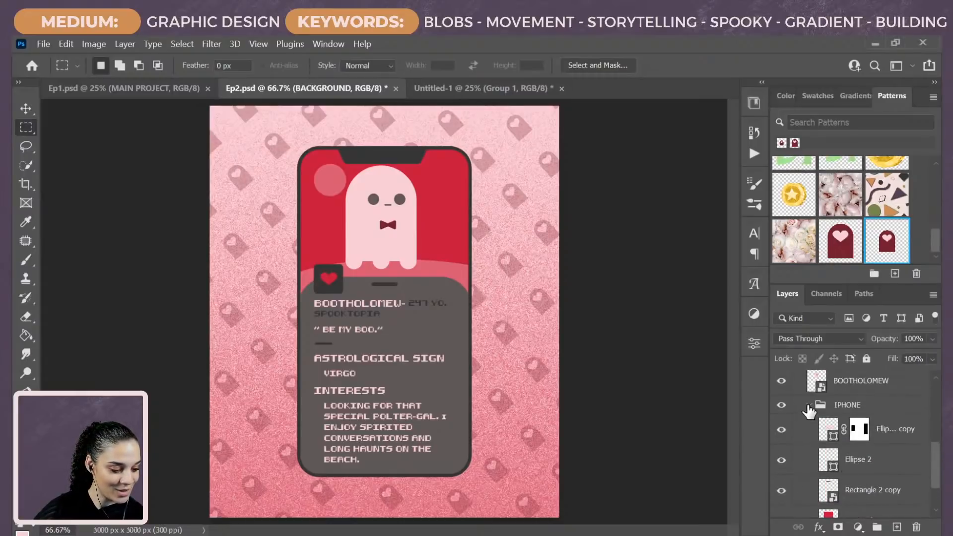
{"action": "left_click", "coordinate": [809, 411]}
{"action": "left_click", "coordinate": [895, 454]}
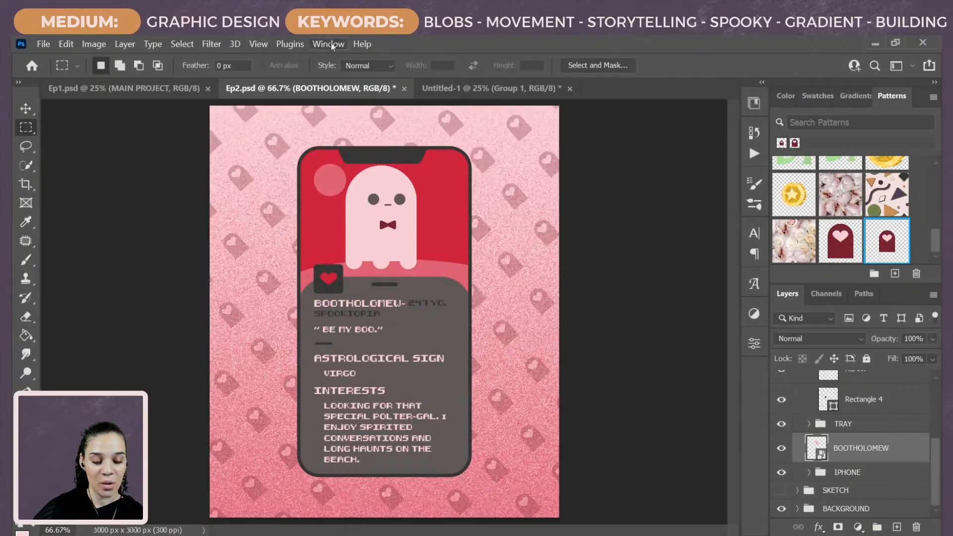
Step: Switch the document to full screen mode with the menu bar and reposition the artwork in view
{"action": "key", "text": "f"}
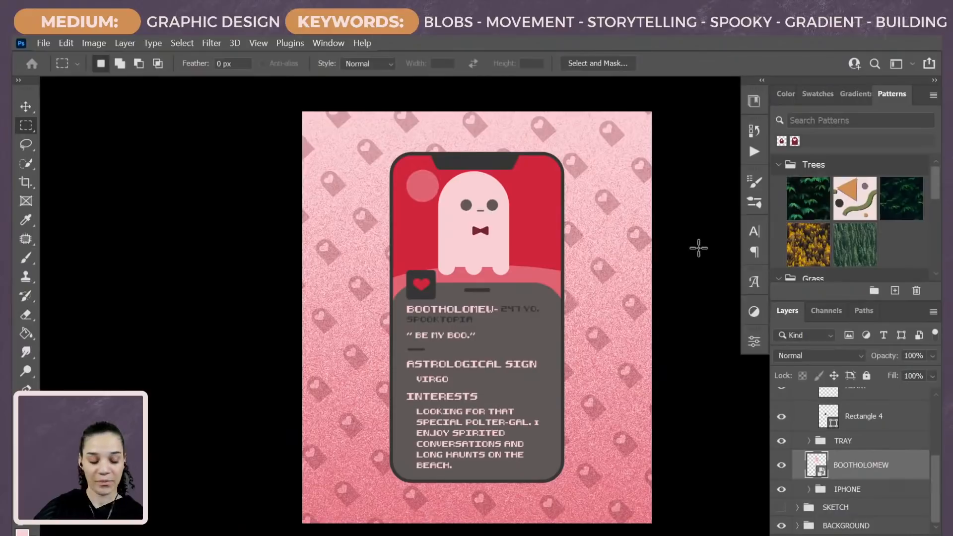
{"action": "key", "text": "ctrl+minus"}
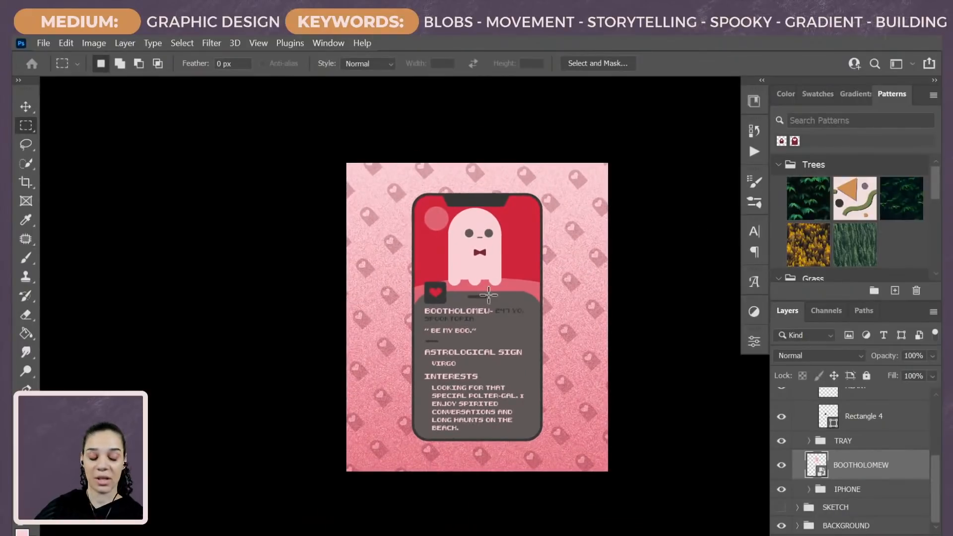
{"action": "left_click_drag", "start_coordinate": [472, 310], "coordinate": [419, 234]}
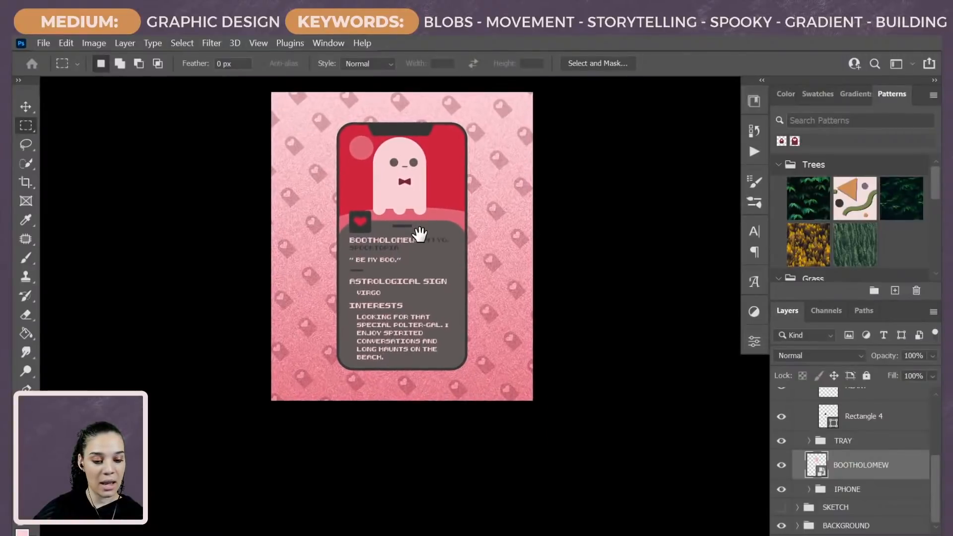
Step: Show the Timeline panel, place it below the artwork and create a video timeline for the document
{"action": "left_click", "coordinate": [328, 46]}
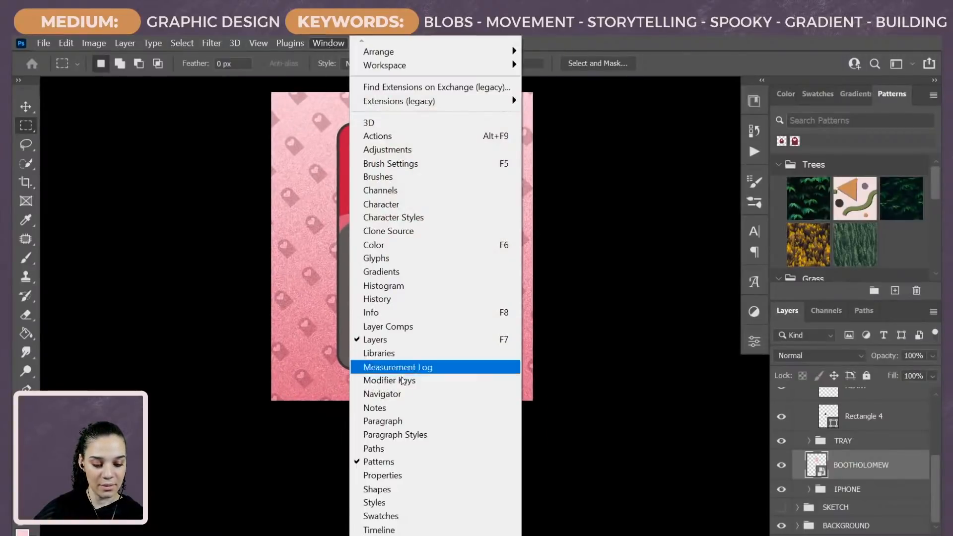
{"action": "left_click", "coordinate": [398, 531]}
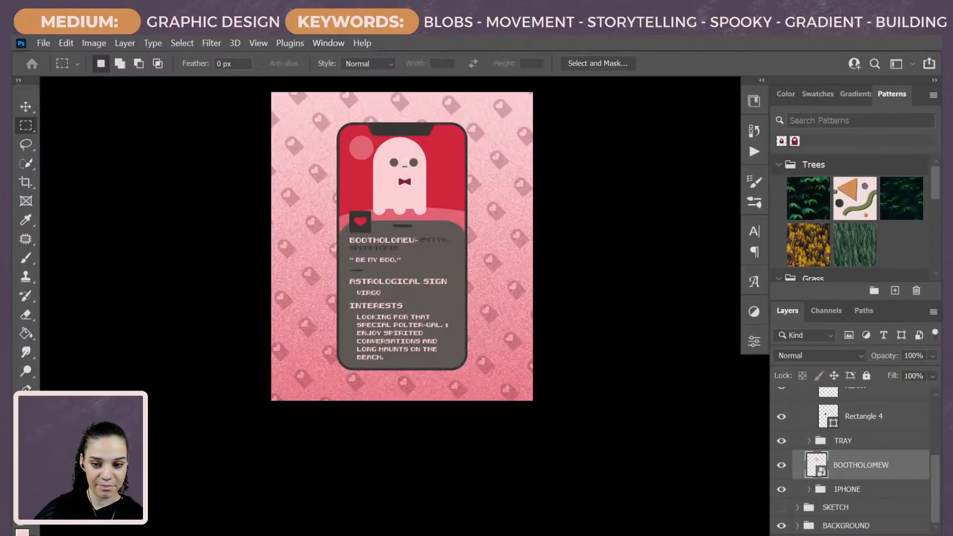
{"action": "left_click_drag", "start_coordinate": [321, 360], "coordinate": [62, 459]}
{"action": "left_click_drag", "start_coordinate": [641, 516], "coordinate": [766, 505]}
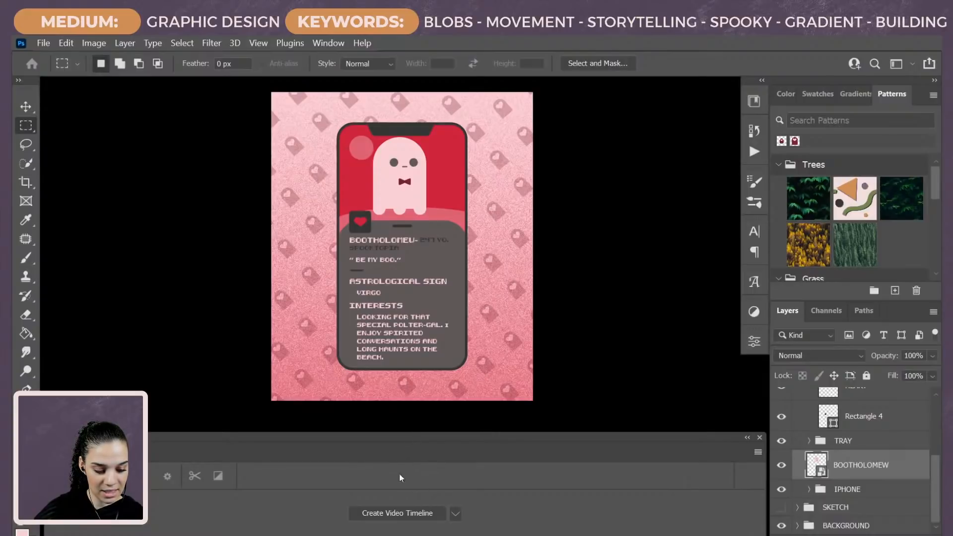
{"action": "left_click", "coordinate": [409, 513]}
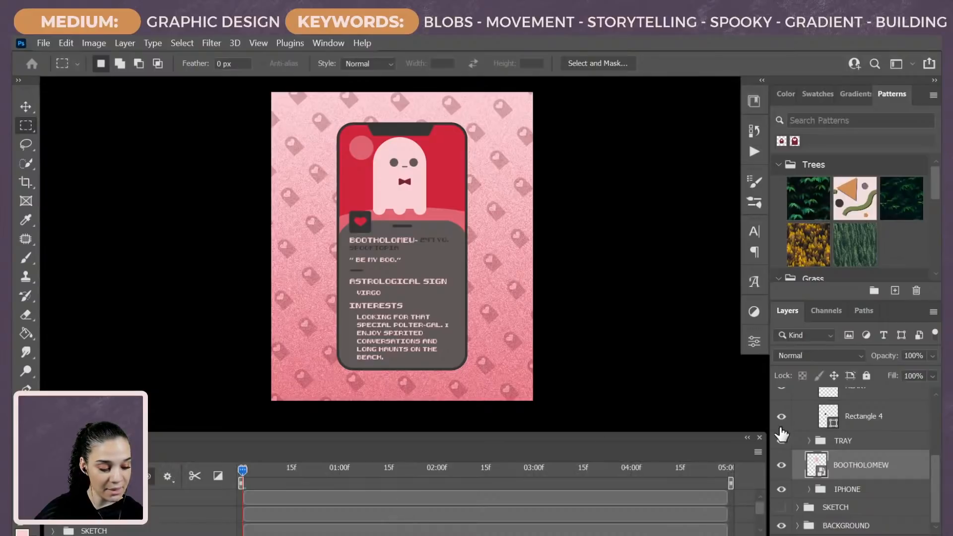
Step: Collapse the LIKE BUTTON group and select Group 1 in the layer stack, keeping its TEXT group collapsed
{"action": "scroll", "coordinate": [804, 429], "scroll_direction": "up", "scroll_amount": 3}
{"action": "left_click", "coordinate": [809, 428]}
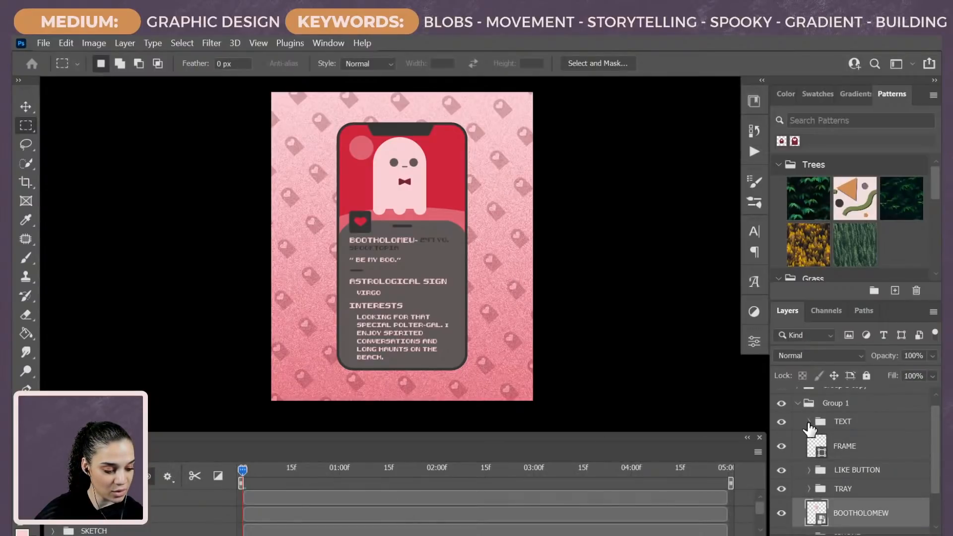
{"action": "left_click", "coordinate": [798, 405]}
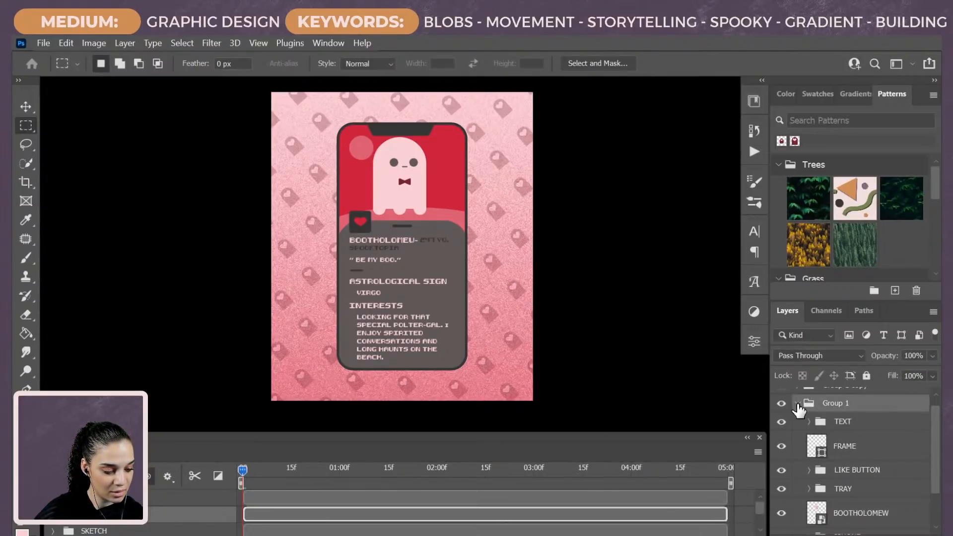
{"action": "left_click", "coordinate": [809, 421]}
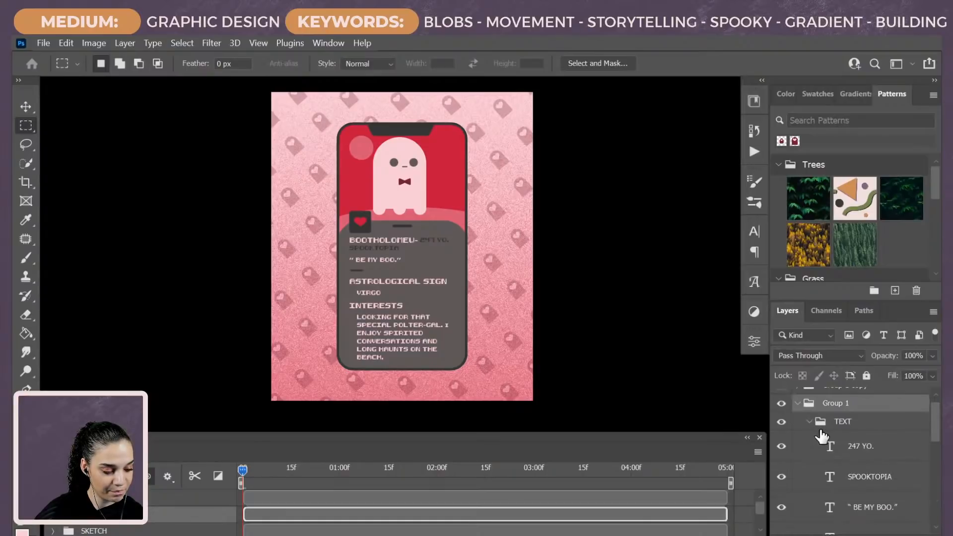
{"action": "left_click", "coordinate": [809, 421]}
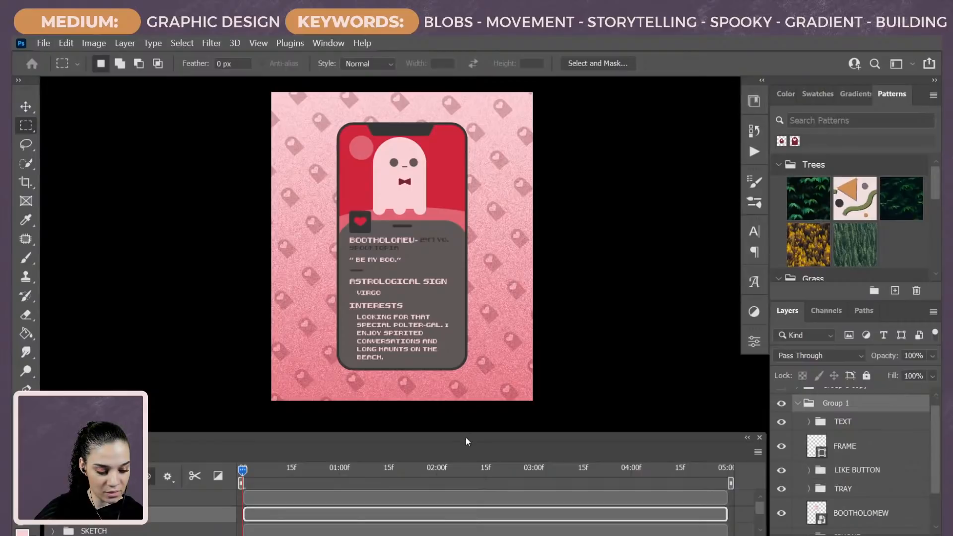
Step: Enlarge the Timeline panel to fit all the group tracks and expand the Group 1 track
{"action": "left_click_drag", "start_coordinate": [465, 436], "coordinate": [465, 351]}
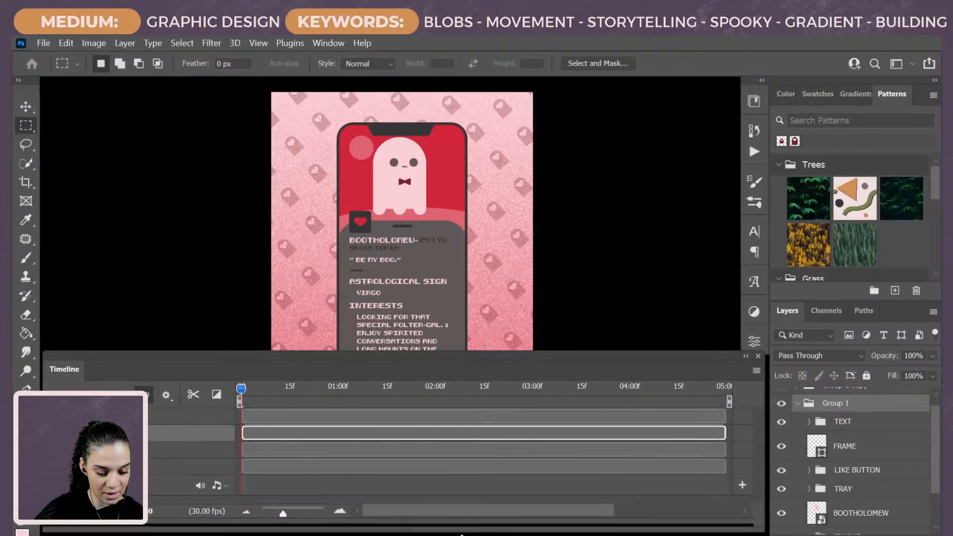
{"action": "left_click_drag", "start_coordinate": [461, 532], "coordinate": [462, 535]}
{"action": "left_click_drag", "start_coordinate": [434, 356], "coordinate": [437, 267]}
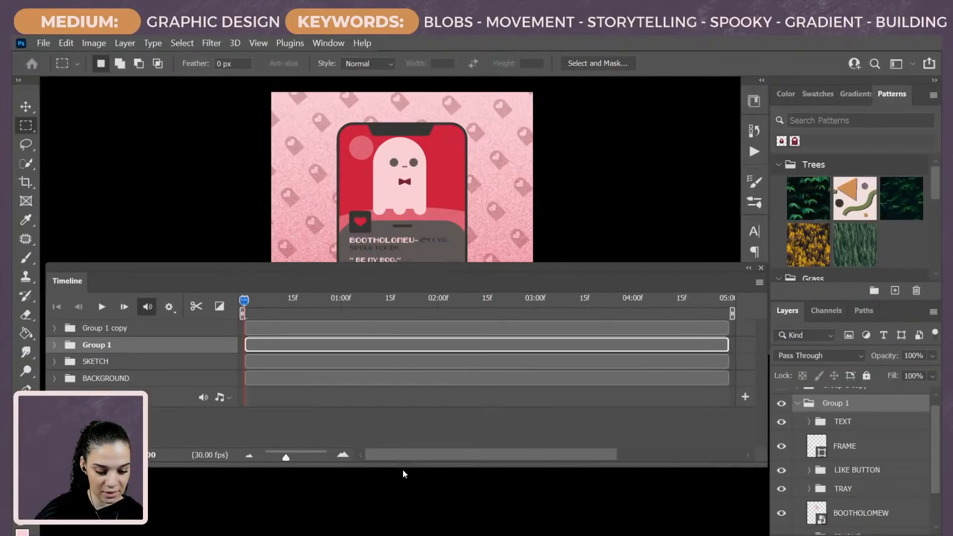
{"action": "left_click_drag", "start_coordinate": [393, 467], "coordinate": [397, 535]}
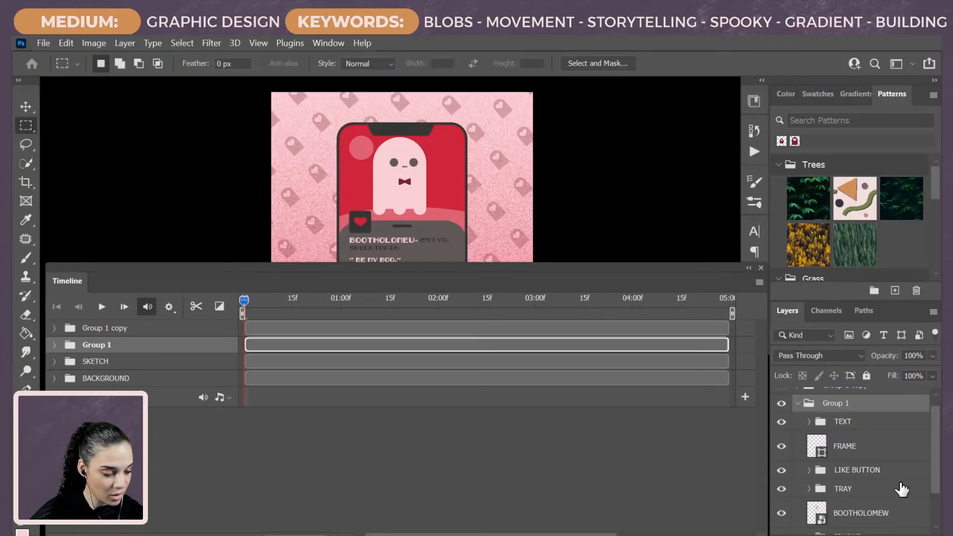
{"action": "scroll", "coordinate": [889, 493], "scroll_direction": "up", "scroll_amount": 1}
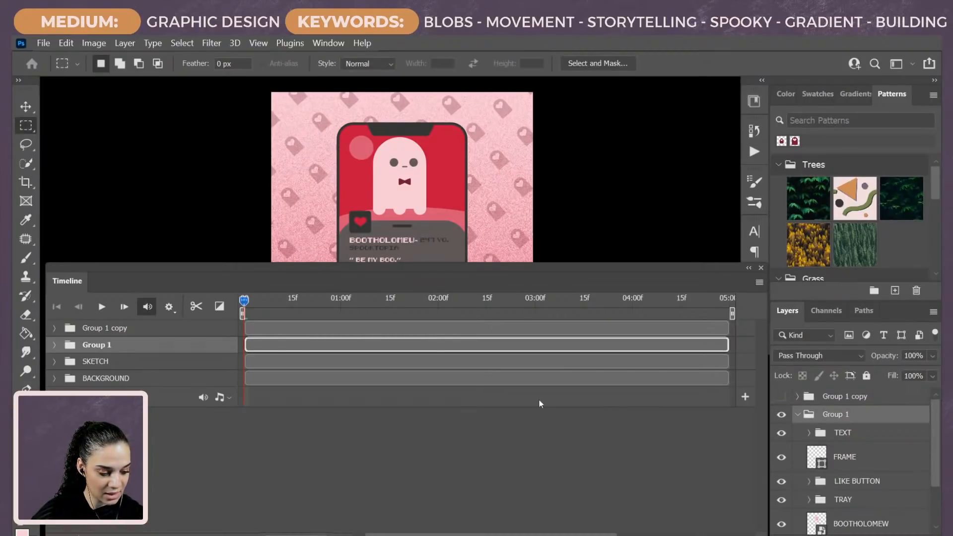
{"action": "left_click", "coordinate": [55, 345]}
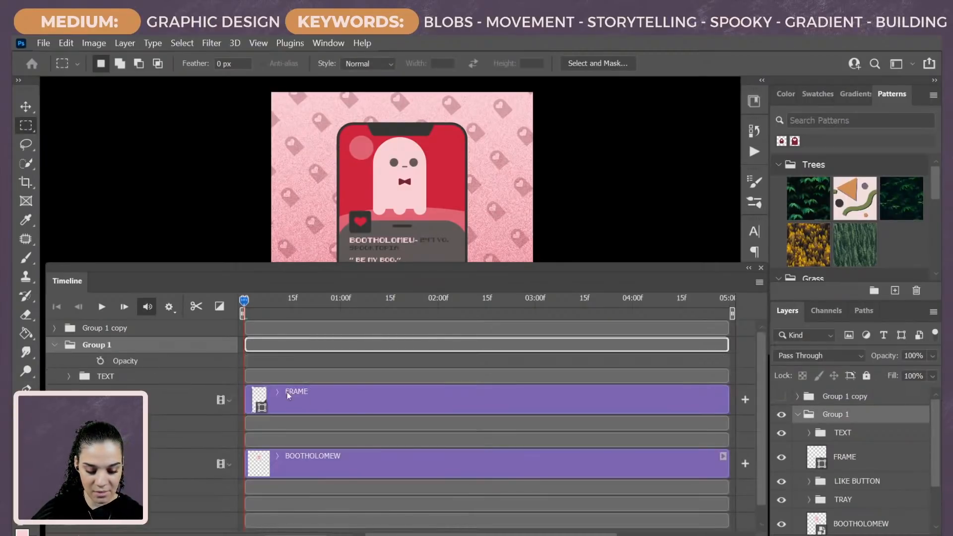
Step: Move the BOOTHOLOMEW ghost down partly behind the tray and slightly right, to about X 544.56 px, Y 421 px
{"action": "left_click", "coordinate": [320, 468]}
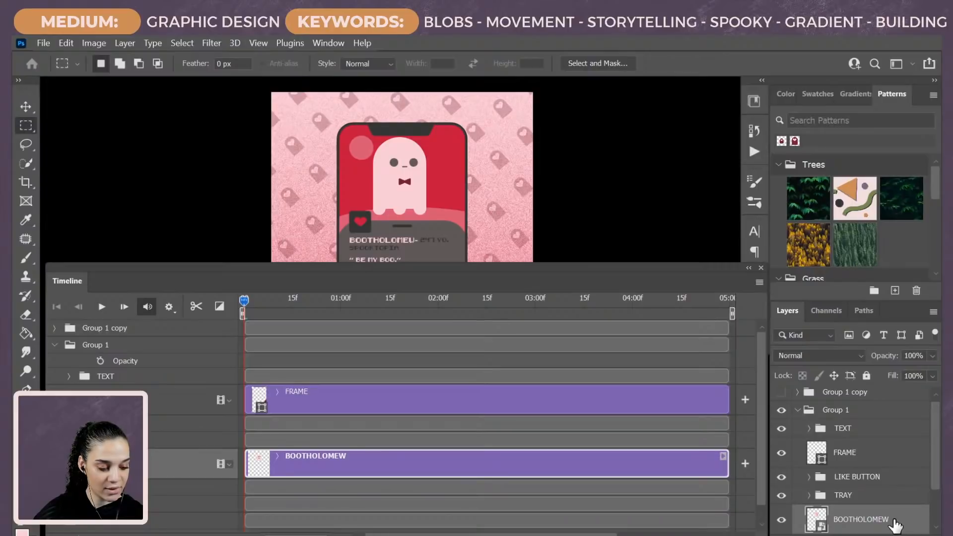
{"action": "key", "text": "ctrl+t"}
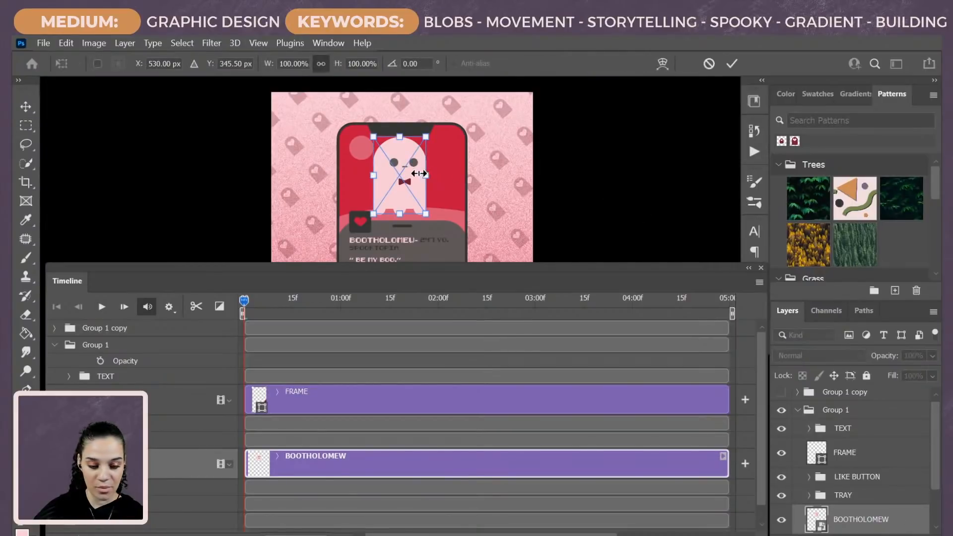
{"action": "left_click_drag", "start_coordinate": [416, 174], "coordinate": [420, 205]}
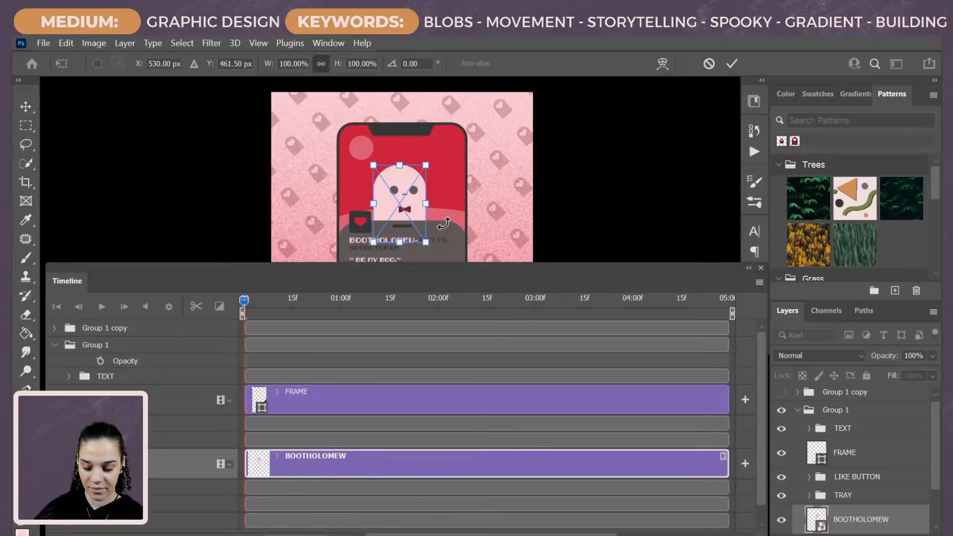
{"action": "scroll", "coordinate": [416, 209], "scroll_direction": "up", "scroll_amount": 1}
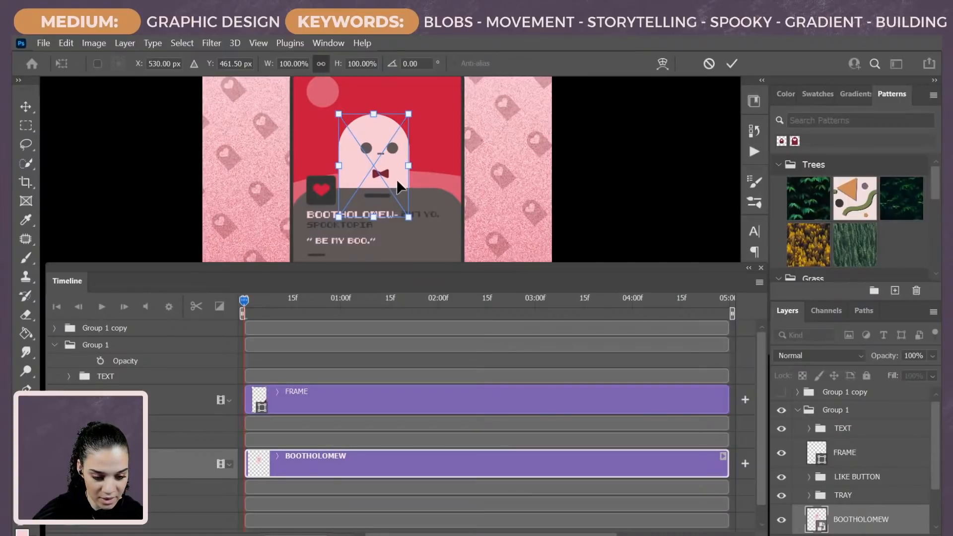
{"action": "left_click_drag", "start_coordinate": [397, 180], "coordinate": [397, 171]}
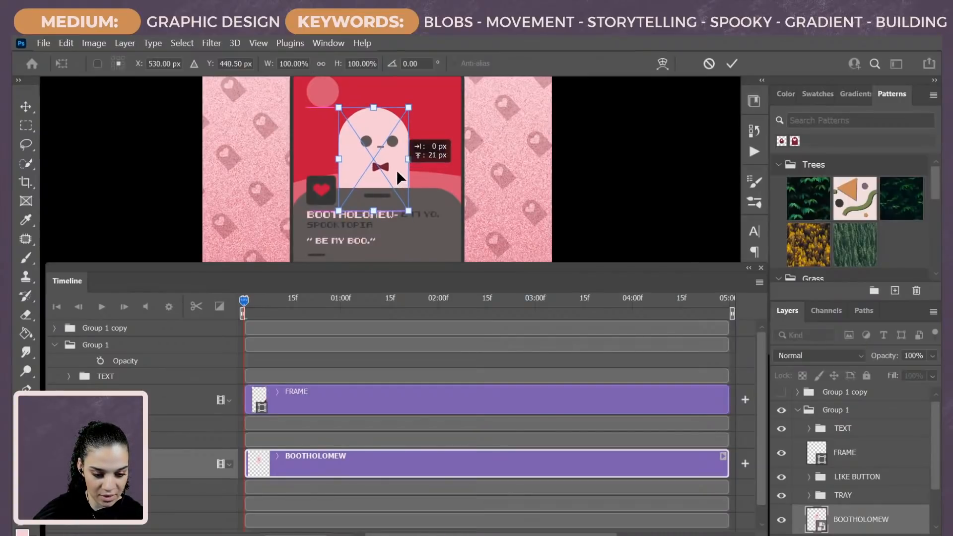
{"action": "left_click_drag", "start_coordinate": [397, 171], "coordinate": [397, 167]}
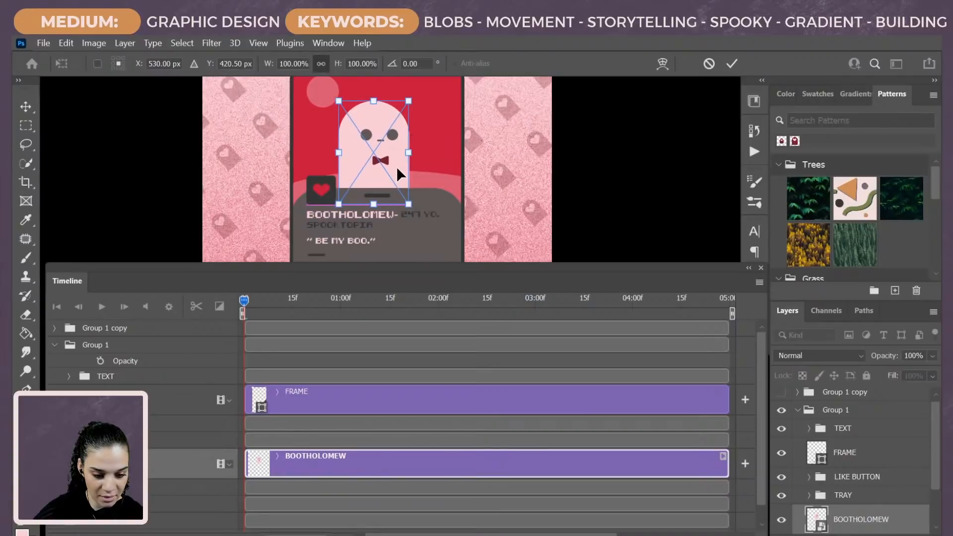
{"action": "left_click_drag", "start_coordinate": [478, 166], "coordinate": [482, 199]}
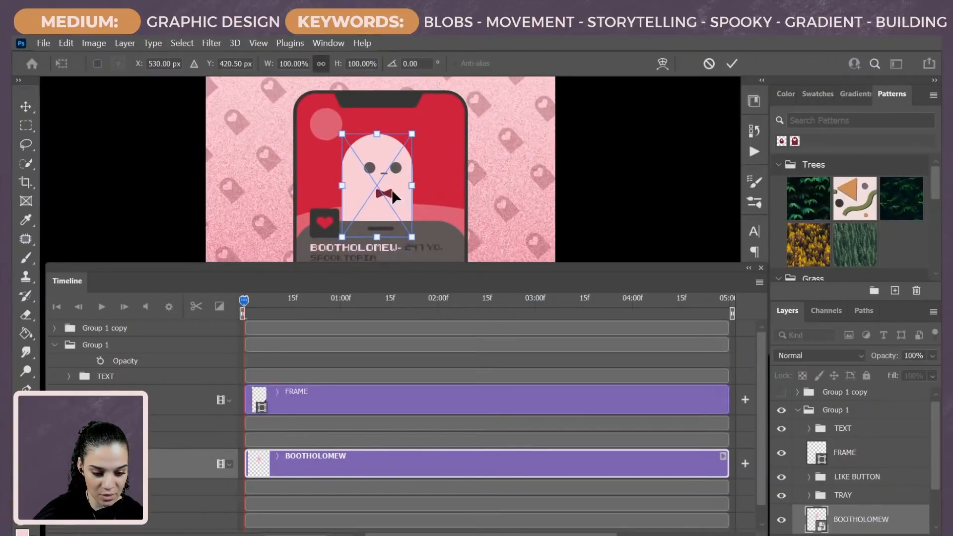
{"action": "left_click_drag", "start_coordinate": [389, 190], "coordinate": [392, 189]}
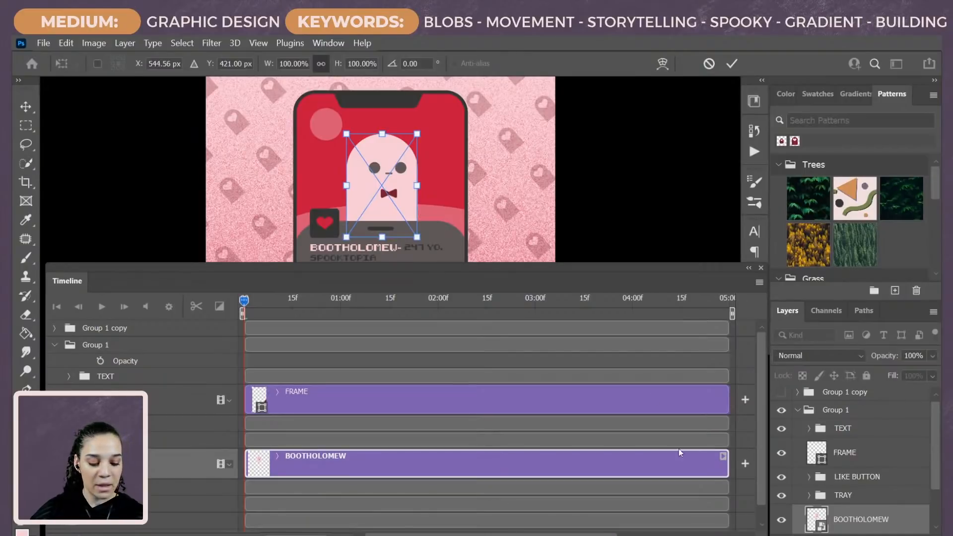
{"action": "key", "text": "Return"}
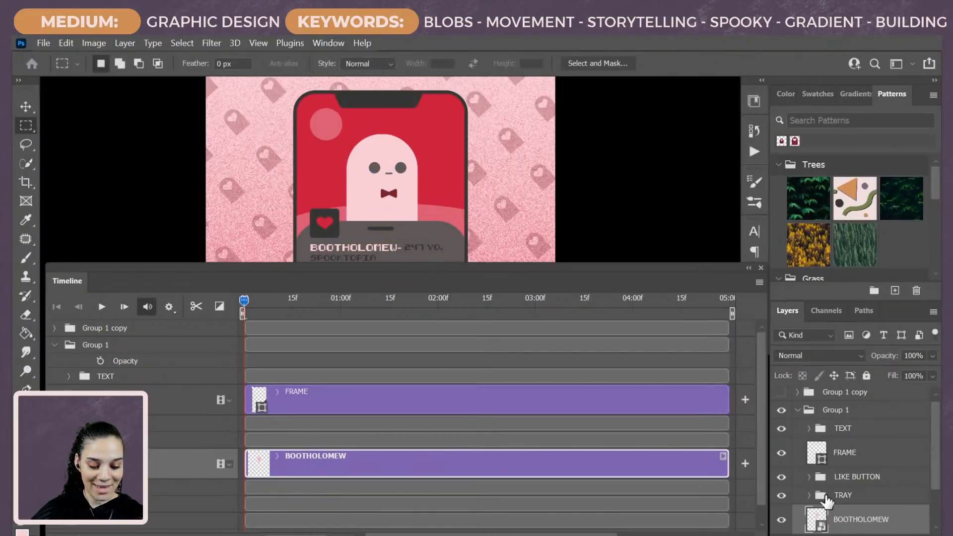
Step: Expand the BOOTHOLOMEW track's properties and enable Transform keyframing with a first keyframe at frame 00
{"action": "left_click", "coordinate": [69, 463]}
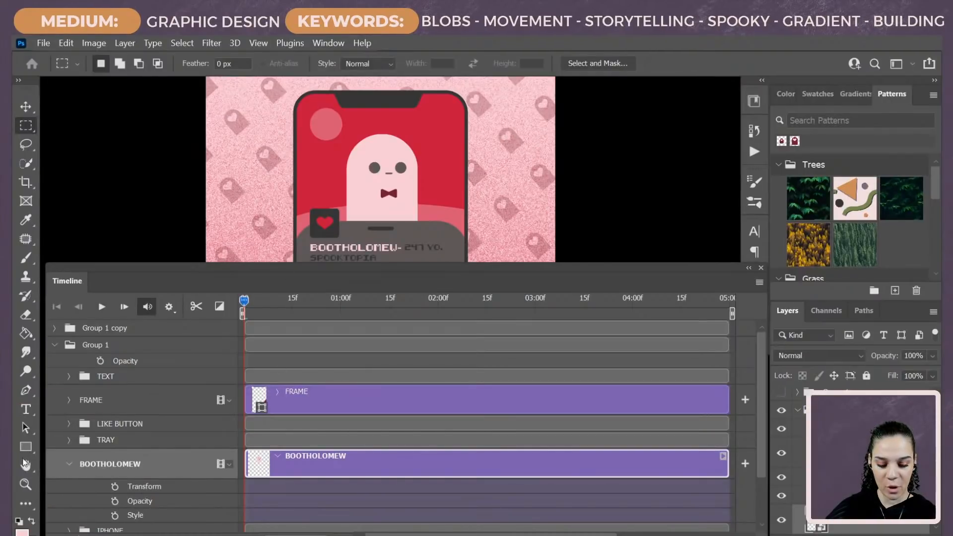
{"action": "left_click", "coordinate": [69, 464]}
{"action": "left_click", "coordinate": [69, 464]}
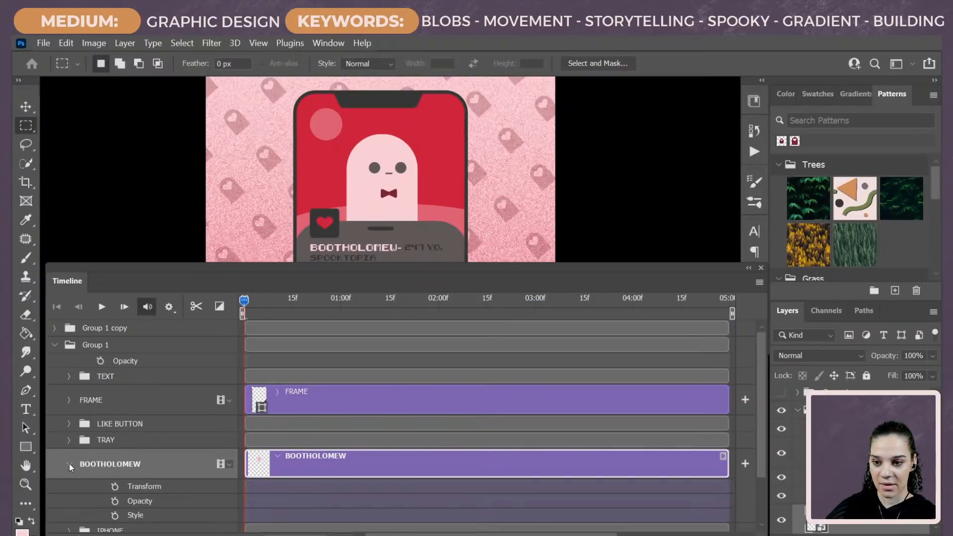
{"action": "left_click", "coordinate": [115, 486]}
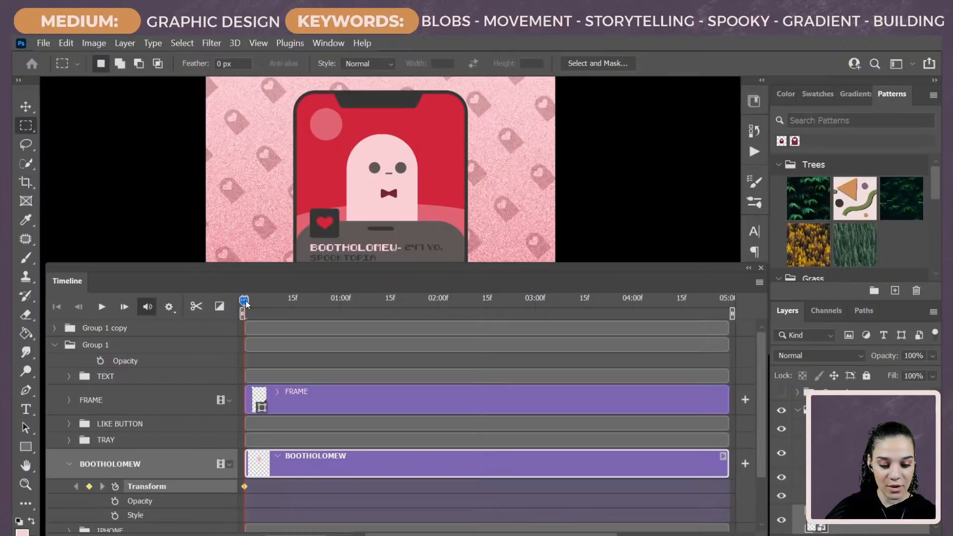
Step: Add a Transform keyframe at 01:00f with the ghost raised above the tray to about Y 355.5 px
{"action": "left_click_drag", "start_coordinate": [245, 303], "coordinate": [341, 285]}
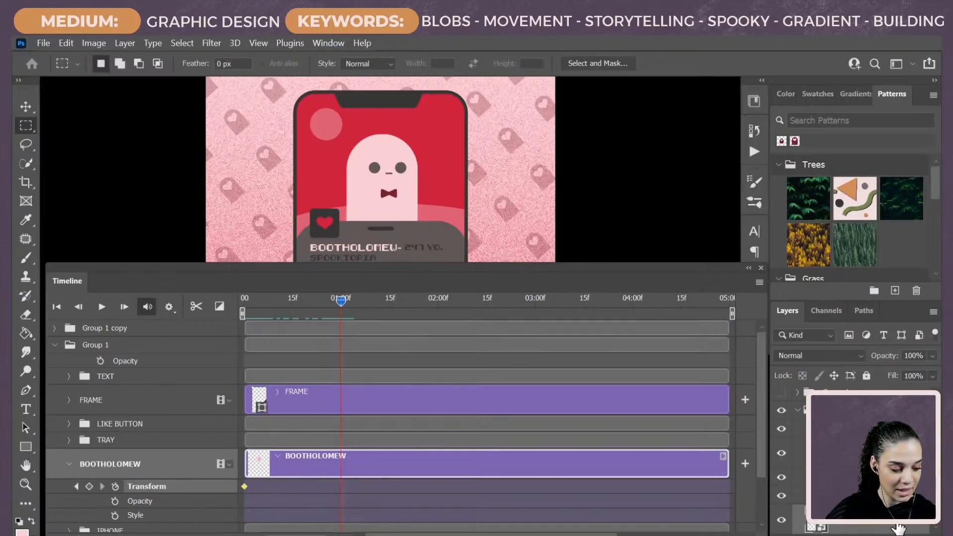
{"action": "key", "text": "ctrl+t"}
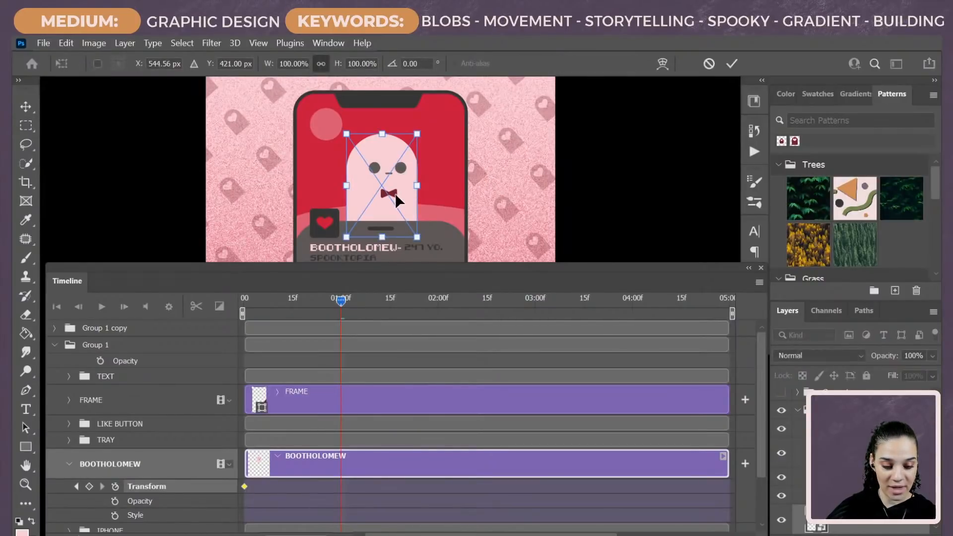
{"action": "left_click_drag", "start_coordinate": [396, 192], "coordinate": [395, 171]}
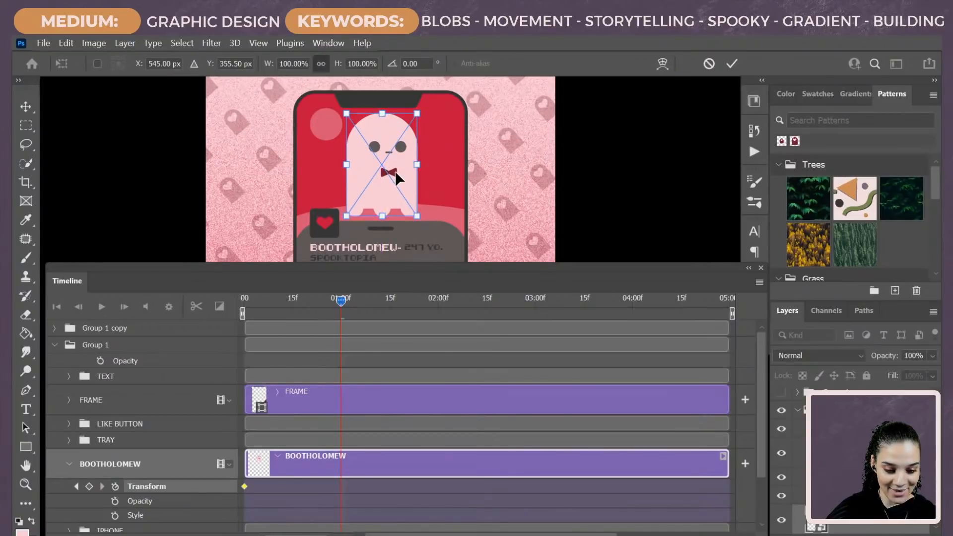
{"action": "key", "text": "Return"}
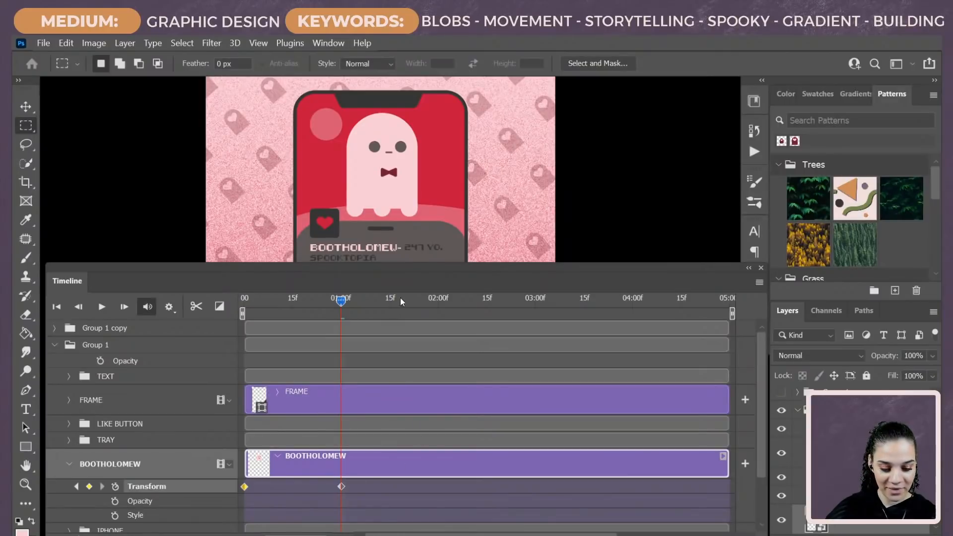
Step: Add a Transform keyframe at 02:00f with the ghost lowered behind the tray to about Y 421.5 px
{"action": "key", "text": "Right"}
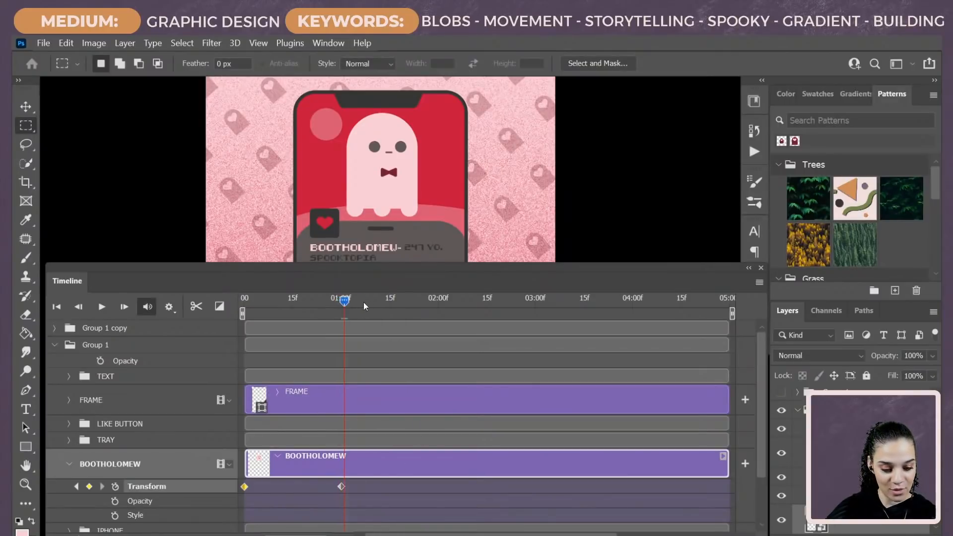
{"action": "left_click_drag", "start_coordinate": [364, 306], "coordinate": [438, 301]}
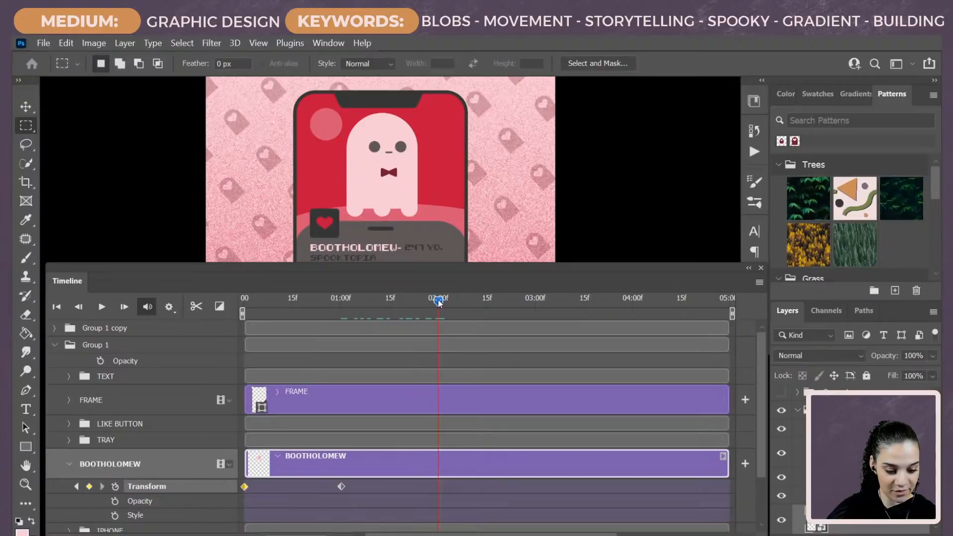
{"action": "key", "text": "ctrl+t"}
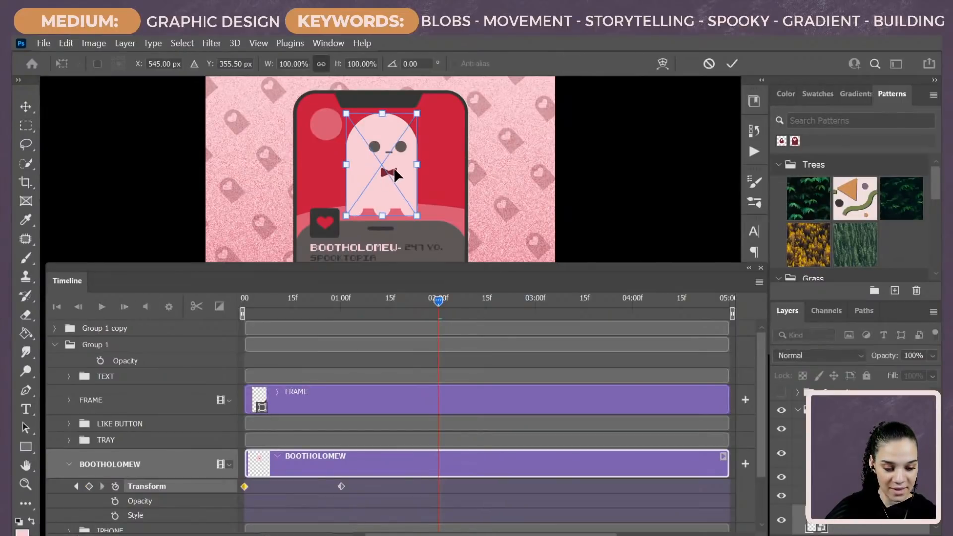
{"action": "left_click_drag", "start_coordinate": [394, 167], "coordinate": [395, 192]}
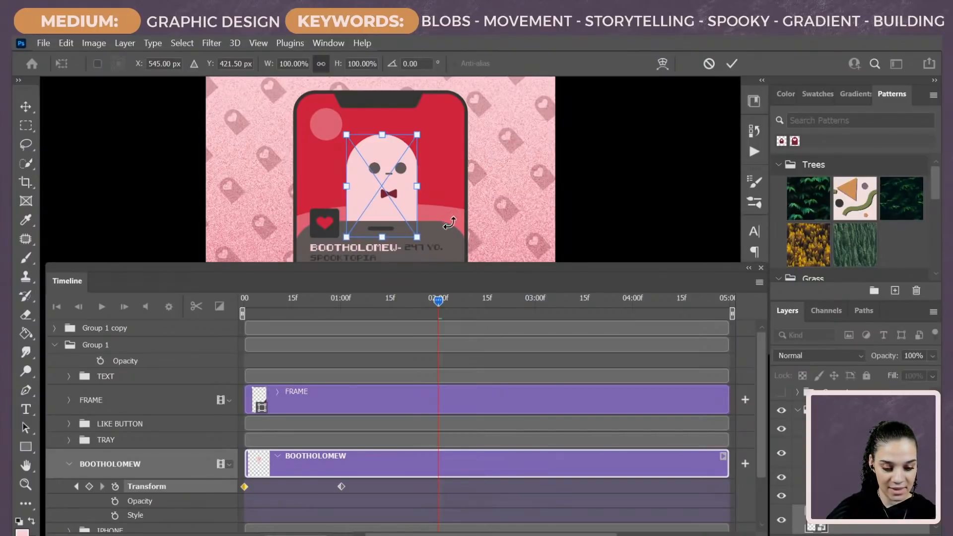
{"action": "key", "text": "Return"}
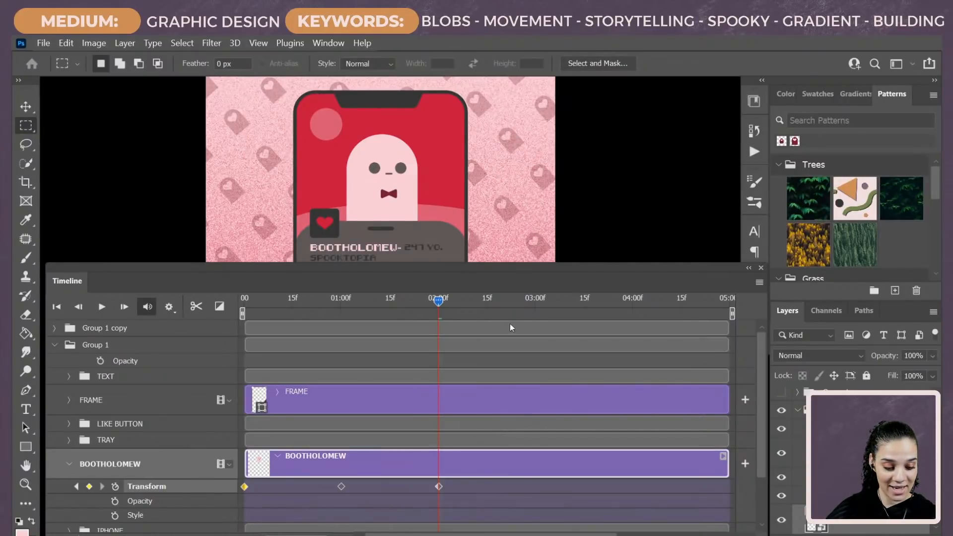
Step: Add a Transform keyframe at 03:00f with the BOOTHOLOMEW ghost raised above the tray to about Y 355.5 px
{"action": "left_click_drag", "start_coordinate": [439, 301], "coordinate": [538, 293]}
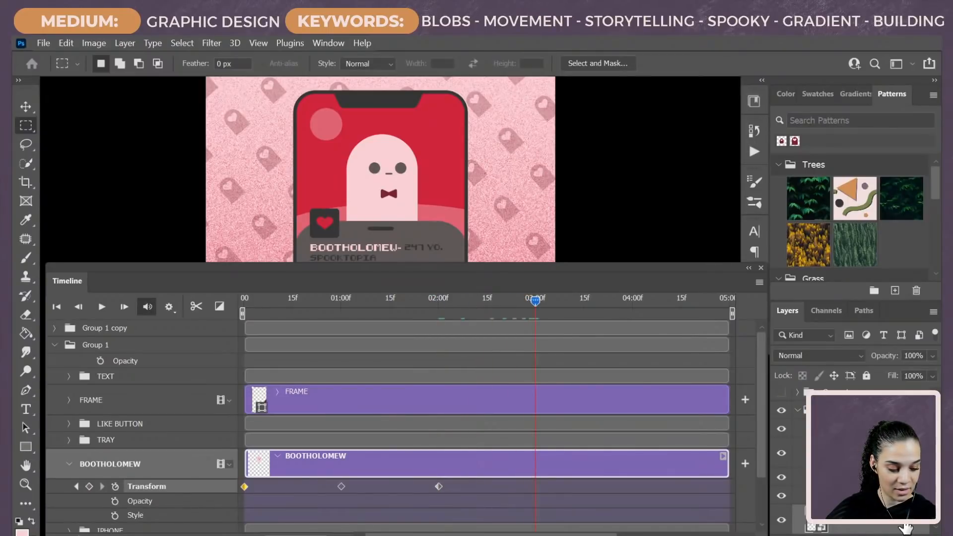
{"action": "key", "text": "ctrl+t"}
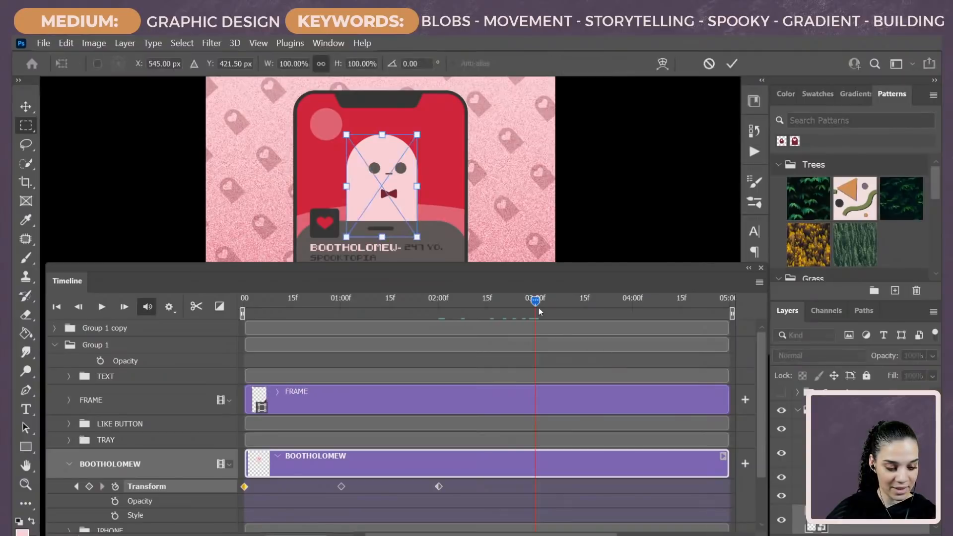
{"action": "left_click_drag", "start_coordinate": [387, 175], "coordinate": [389, 167]}
{"action": "key", "text": "Return"}
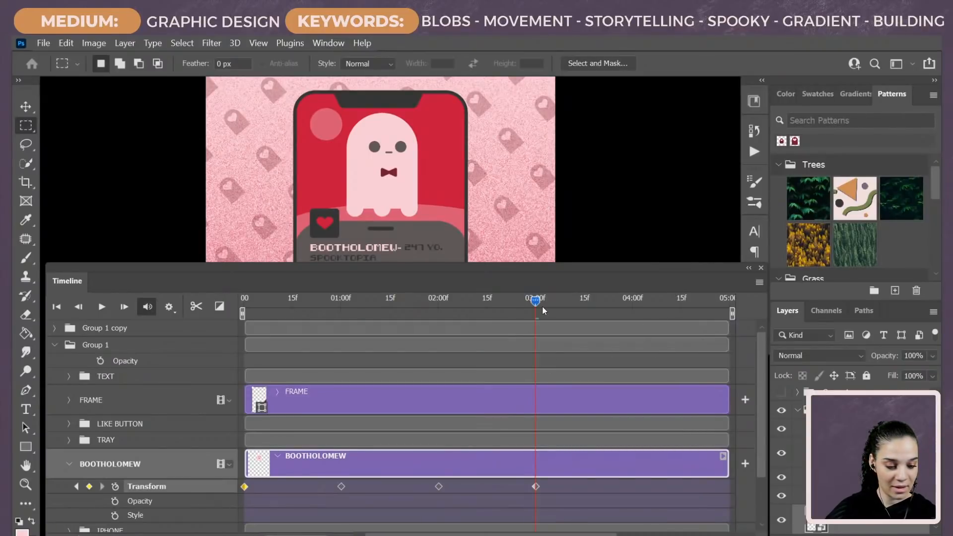
Step: Add a Transform keyframe at 04:00f with the BOOTHOLOMEW ghost lowered partly behind the tray
{"action": "left_click_drag", "start_coordinate": [572, 297], "coordinate": [633, 281]}
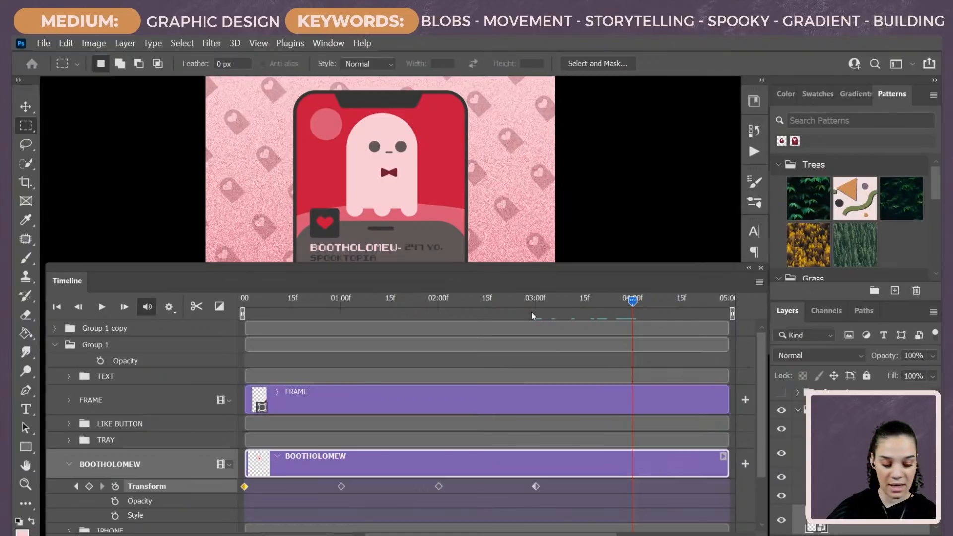
{"action": "key", "text": "ctrl+t"}
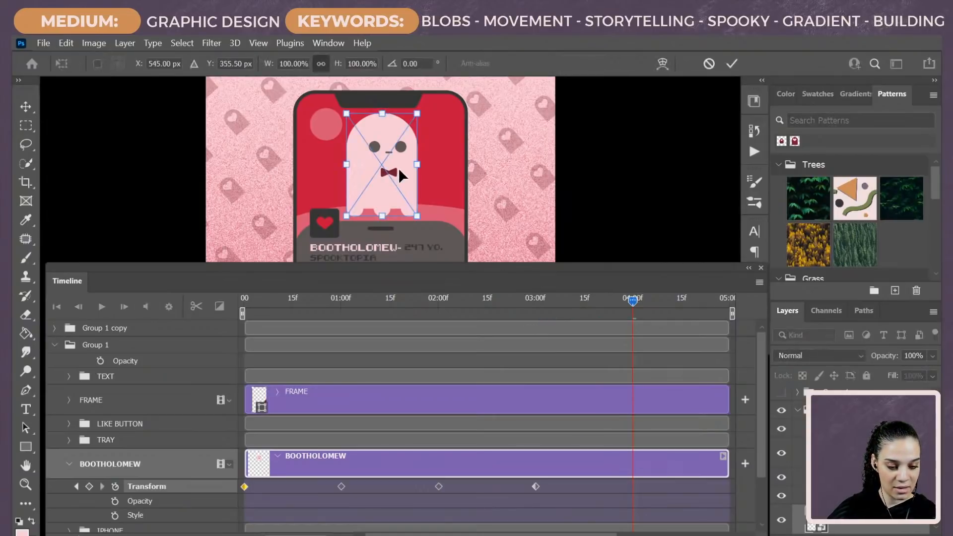
{"action": "left_click_drag", "start_coordinate": [398, 168], "coordinate": [398, 191]}
{"action": "key", "text": "Return"}
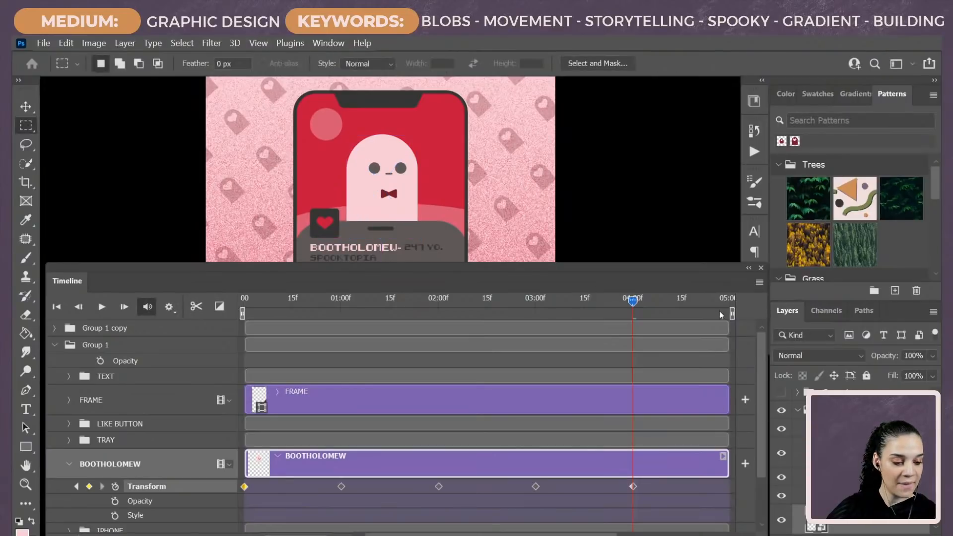
Step: End the timeline work area at 04:00f and preview the ghost animation from the first frame
{"action": "left_click_drag", "start_coordinate": [733, 314], "coordinate": [638, 322]}
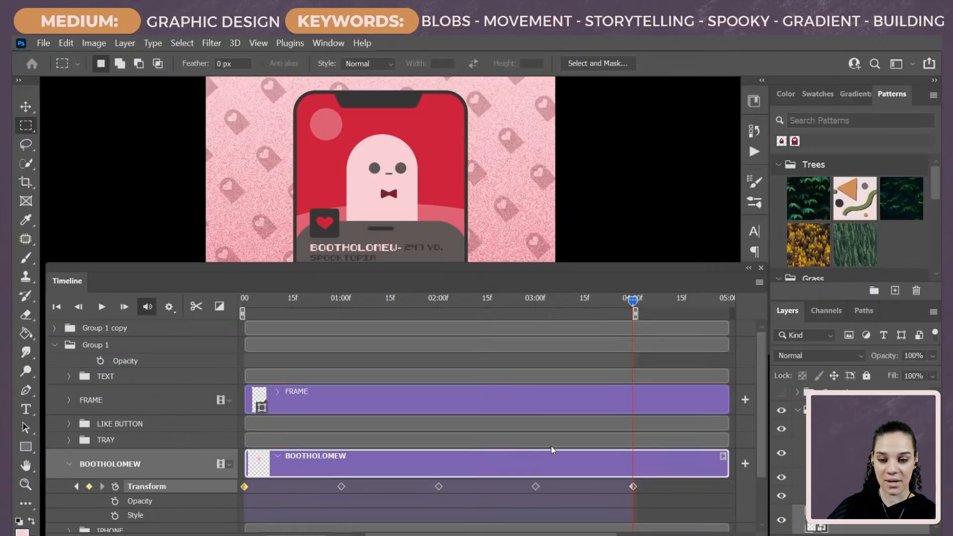
{"action": "left_click_drag", "start_coordinate": [632, 296], "coordinate": [207, 341]}
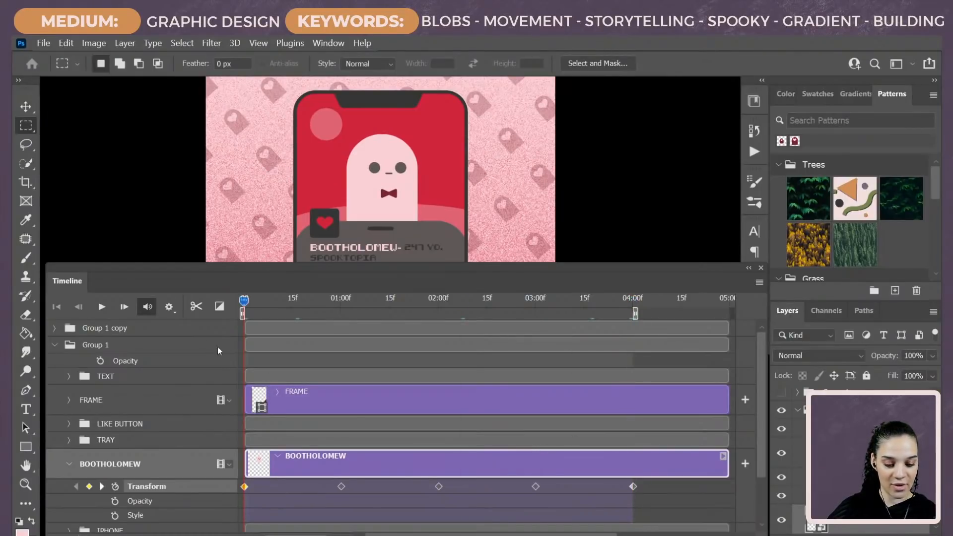
{"action": "key", "text": "space"}
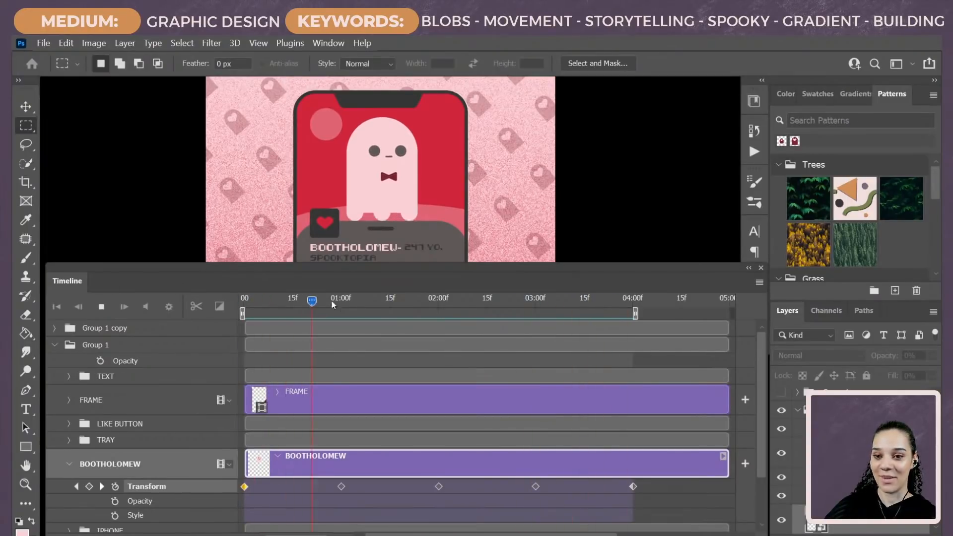
{"action": "key", "text": "space"}
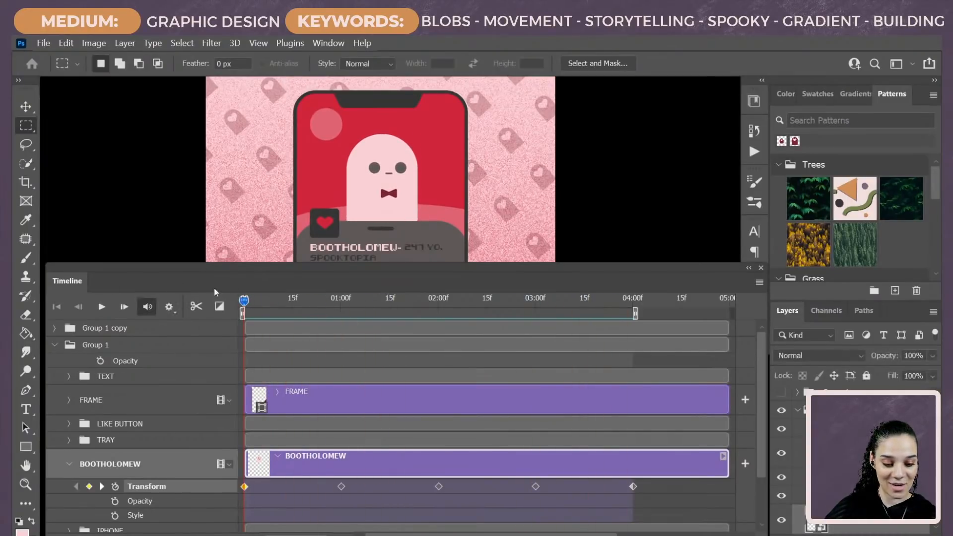
Step: Start a Render Video export and set its output folder to E:\ADOBE\AdobeLive GameShow\Week 1
{"action": "left_click", "coordinate": [43, 45]}
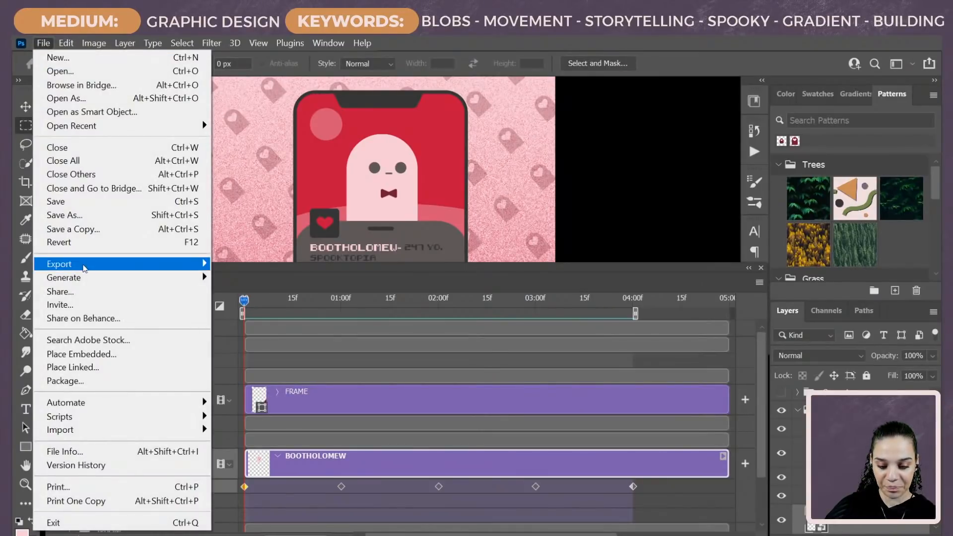
{"action": "mouse_move", "coordinate": [84, 268]}
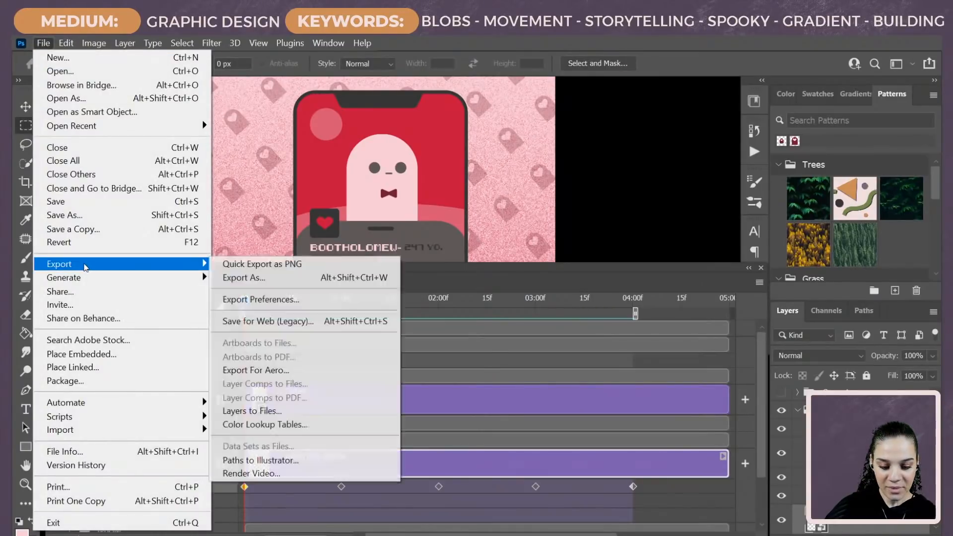
{"action": "left_click", "coordinate": [273, 474]}
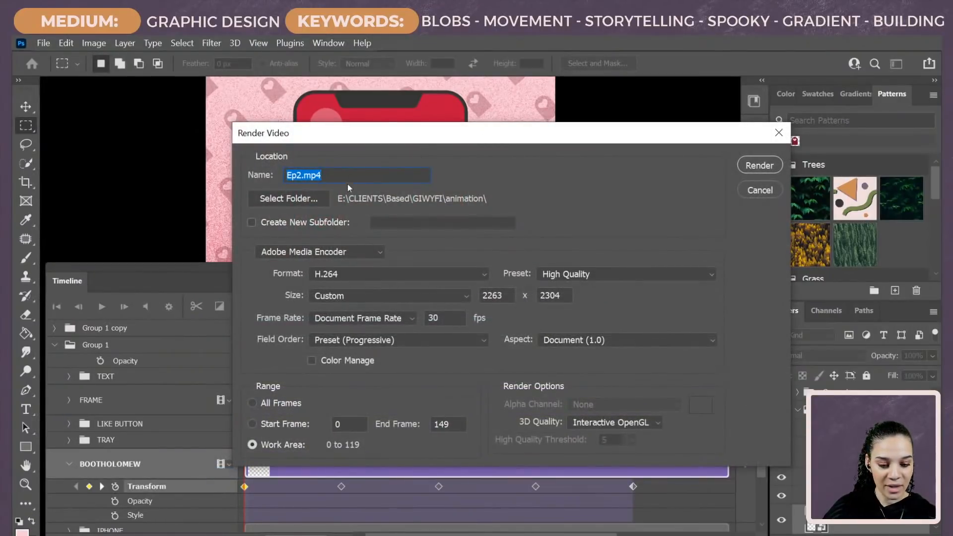
{"action": "left_click_drag", "start_coordinate": [386, 131], "coordinate": [378, 98]}
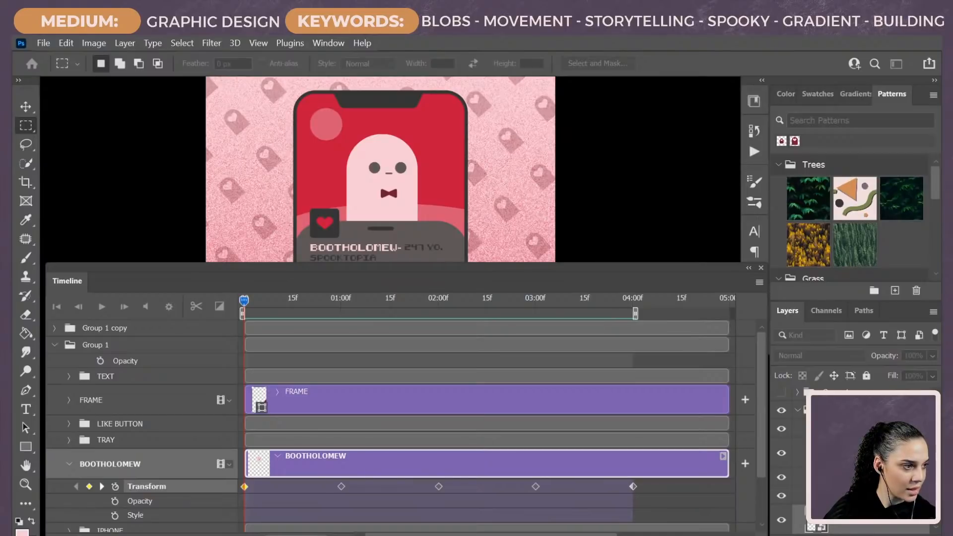
{"action": "left_click_drag", "start_coordinate": [521, 149], "coordinate": [462, 152]}
Step: Name the output file Bootholomew.mp4 and render the work area as H.264 video at High Quality
{"action": "left_click", "coordinate": [205, 192]}
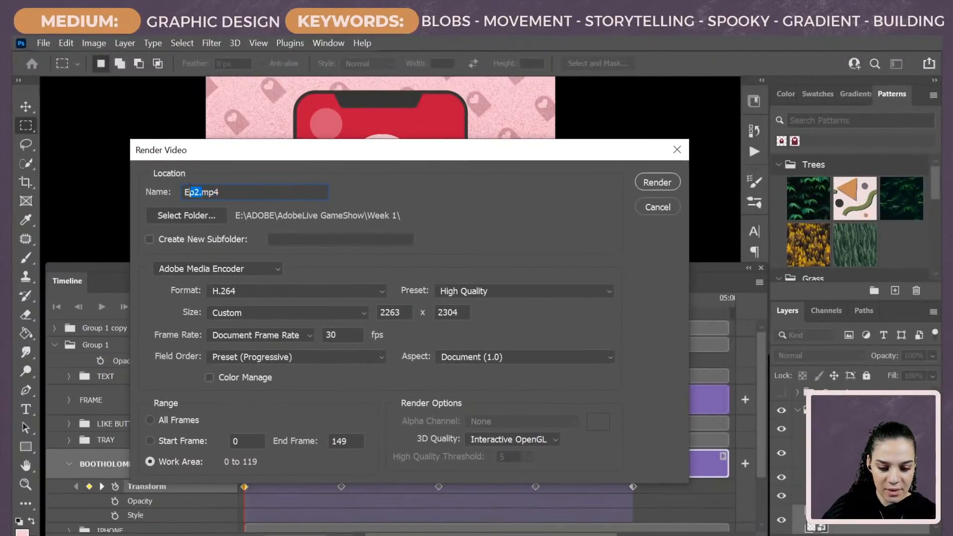
{"action": "left_click_drag", "start_coordinate": [205, 192], "coordinate": [183, 192]}
{"action": "key", "text": "shift+Left"}
{"action": "key", "text": "Left"}
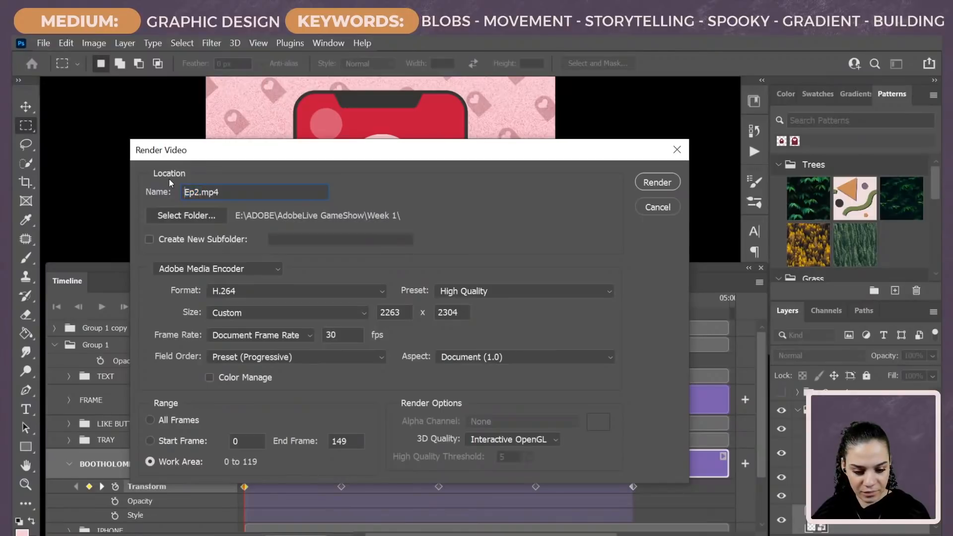
{"action": "key", "text": "BackSpace"}
{"action": "key", "text": "BackSpace"}
{"action": "key", "text": "BackSpace"}
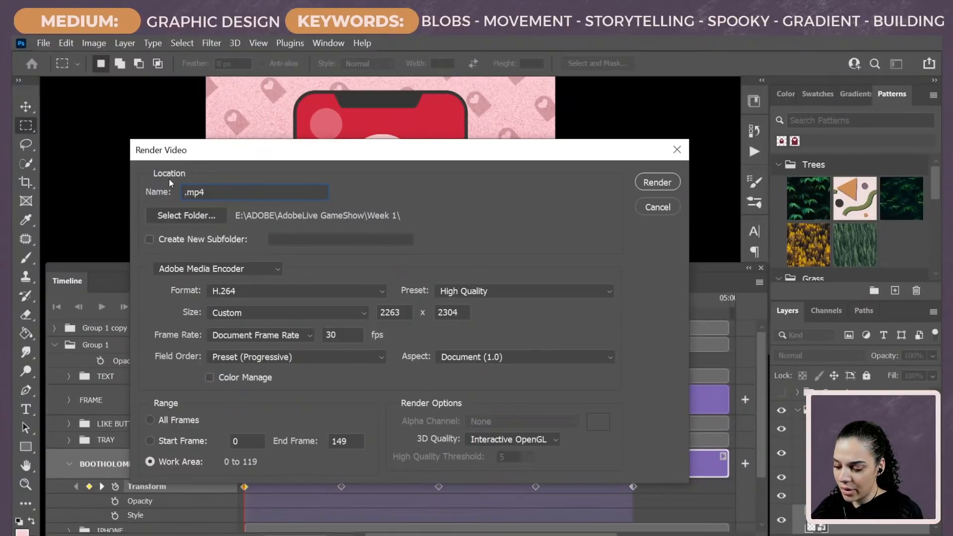
{"action": "type", "text": "Boo"}
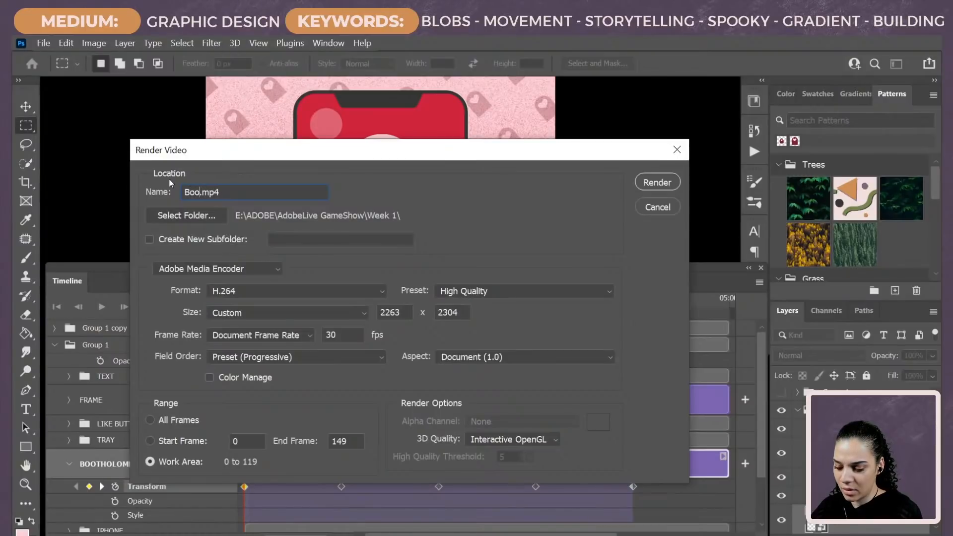
{"action": "type", "text": "tholomew"}
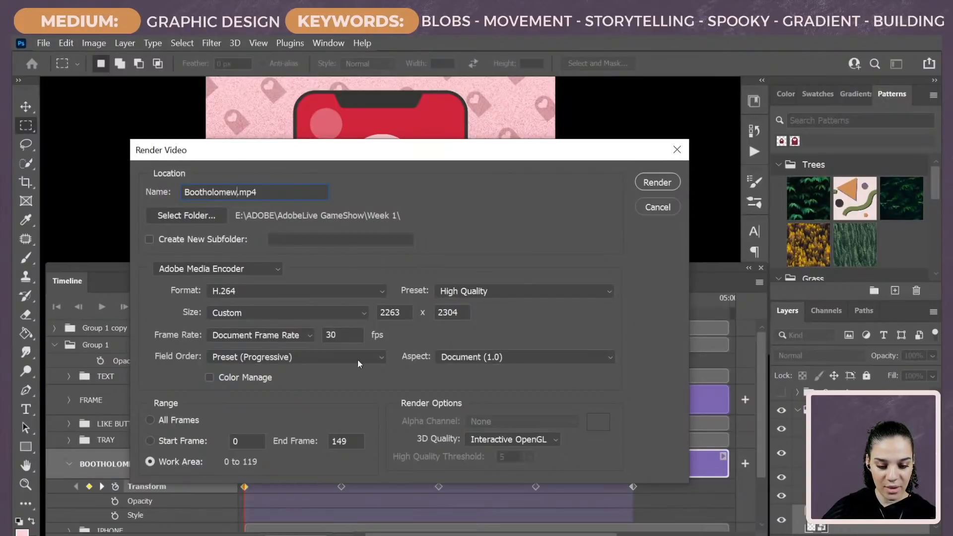
{"action": "left_click", "coordinate": [652, 182]}
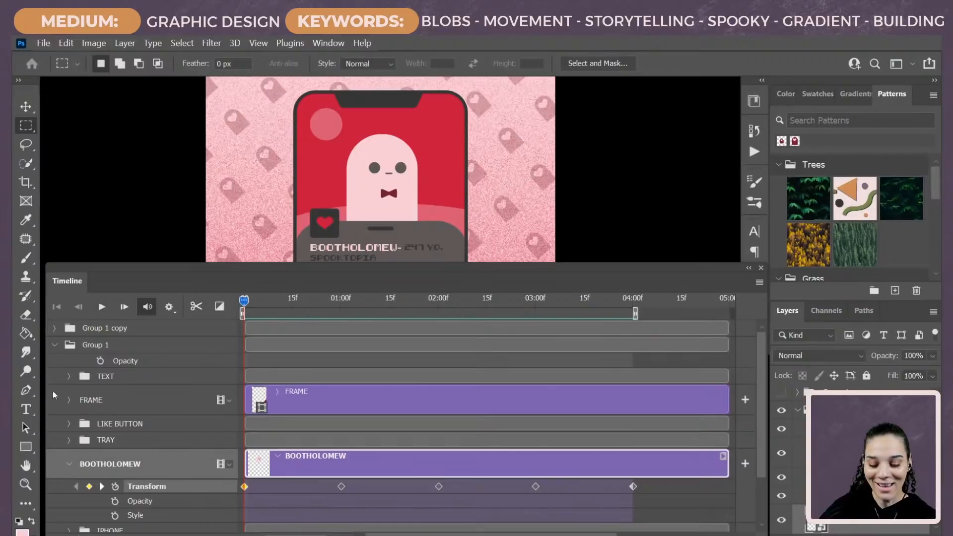
Step: Close the video timeline and fit the whole dating-app design in view
{"action": "left_click_drag", "start_coordinate": [44, 289], "coordinate": [39, 289]}
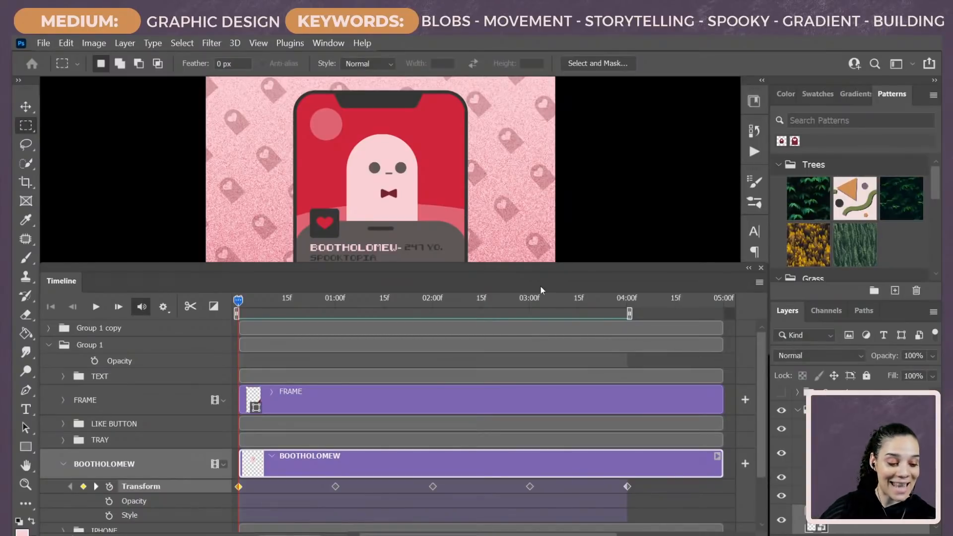
{"action": "left_click", "coordinate": [760, 269]}
{"action": "key", "text": "ctrl+minus"}
{"action": "key", "text": "ctrl+plus"}
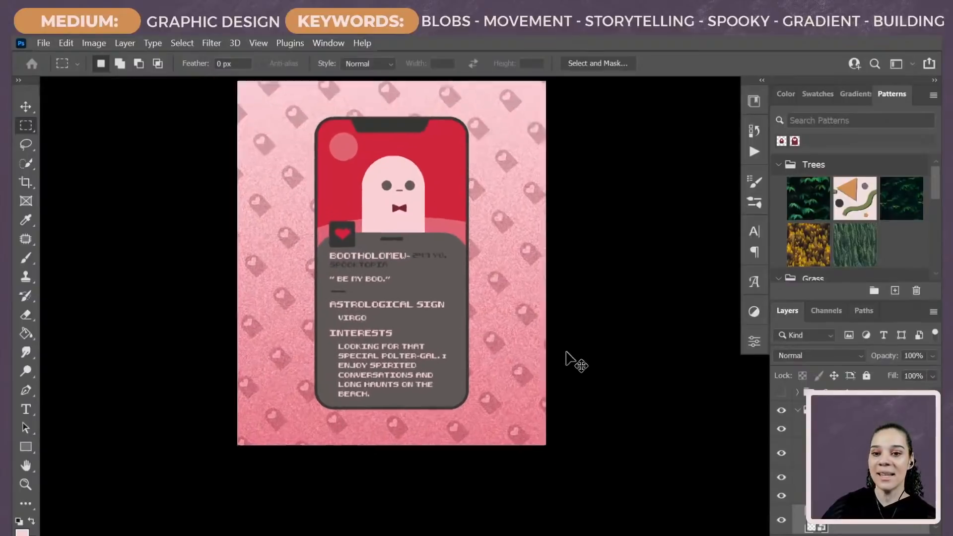
{"action": "left_click_drag", "start_coordinate": [452, 300], "coordinate": [457, 316]}
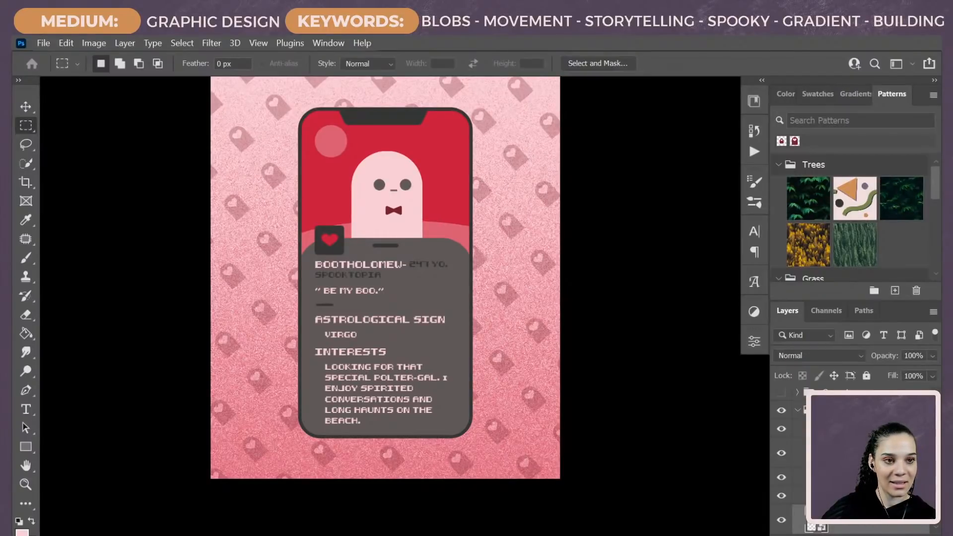
Step: Switch to the video player and play back the rendered Bootholomew video
{"action": "left_click_drag", "start_coordinate": [745, 534], "coordinate": [570, 35]}
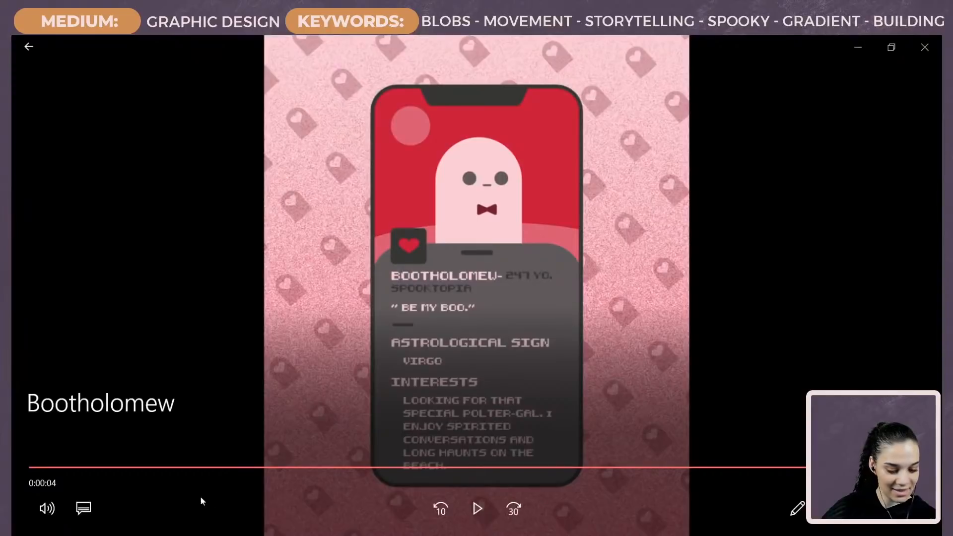
{"action": "left_click", "coordinate": [477, 508]}
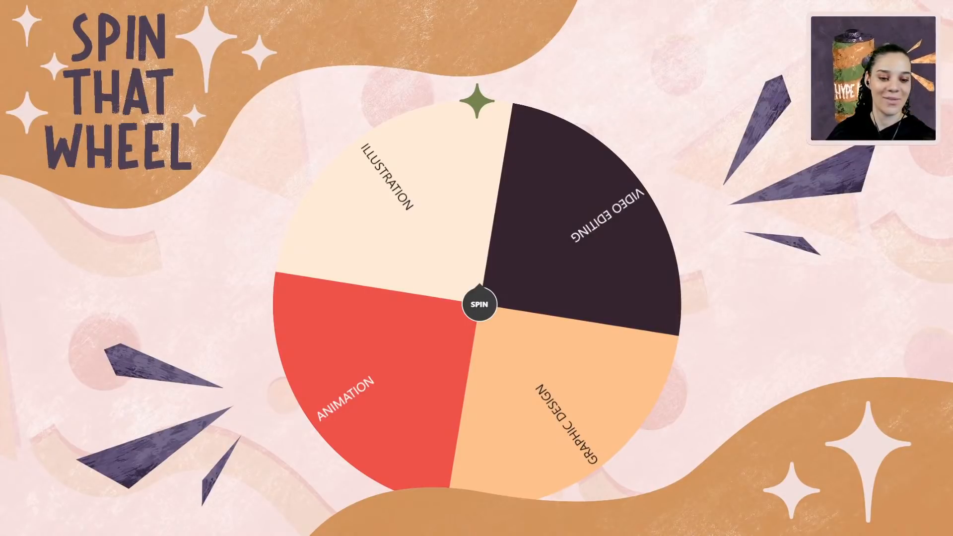
Step: Switch to the medium wheel, spin it, dismiss the selected result and spin it again
{"action": "left_click", "coordinate": [482, 306]}
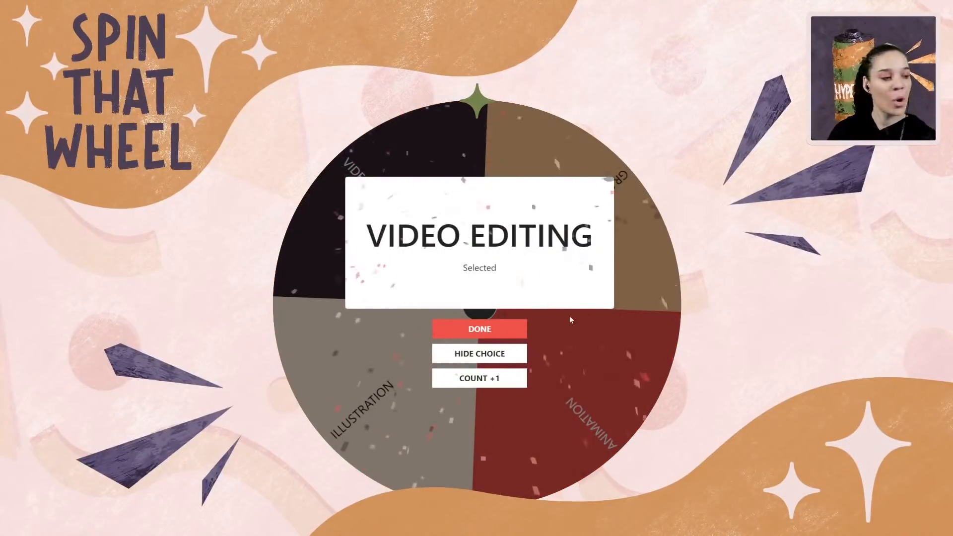
{"action": "left_click", "coordinate": [479, 329]}
{"action": "left_click", "coordinate": [479, 304]}
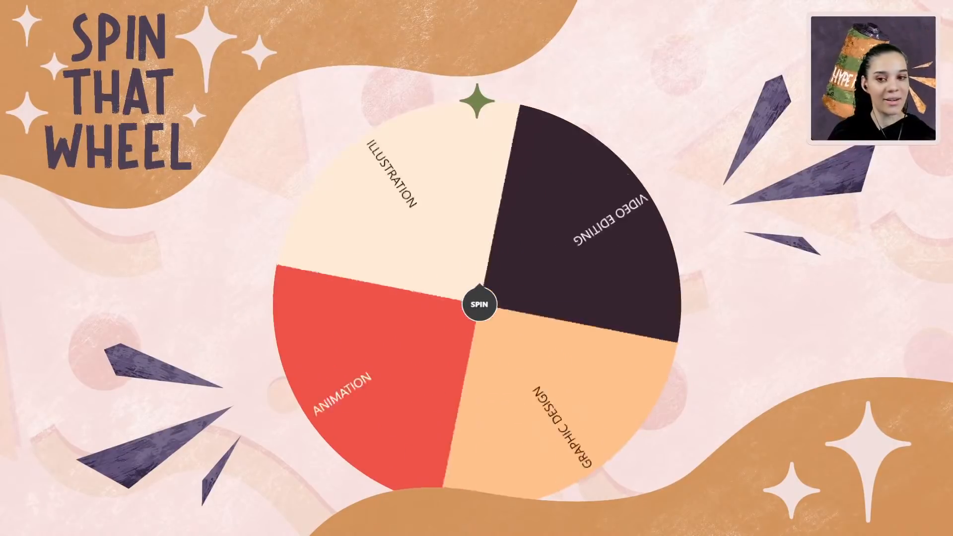